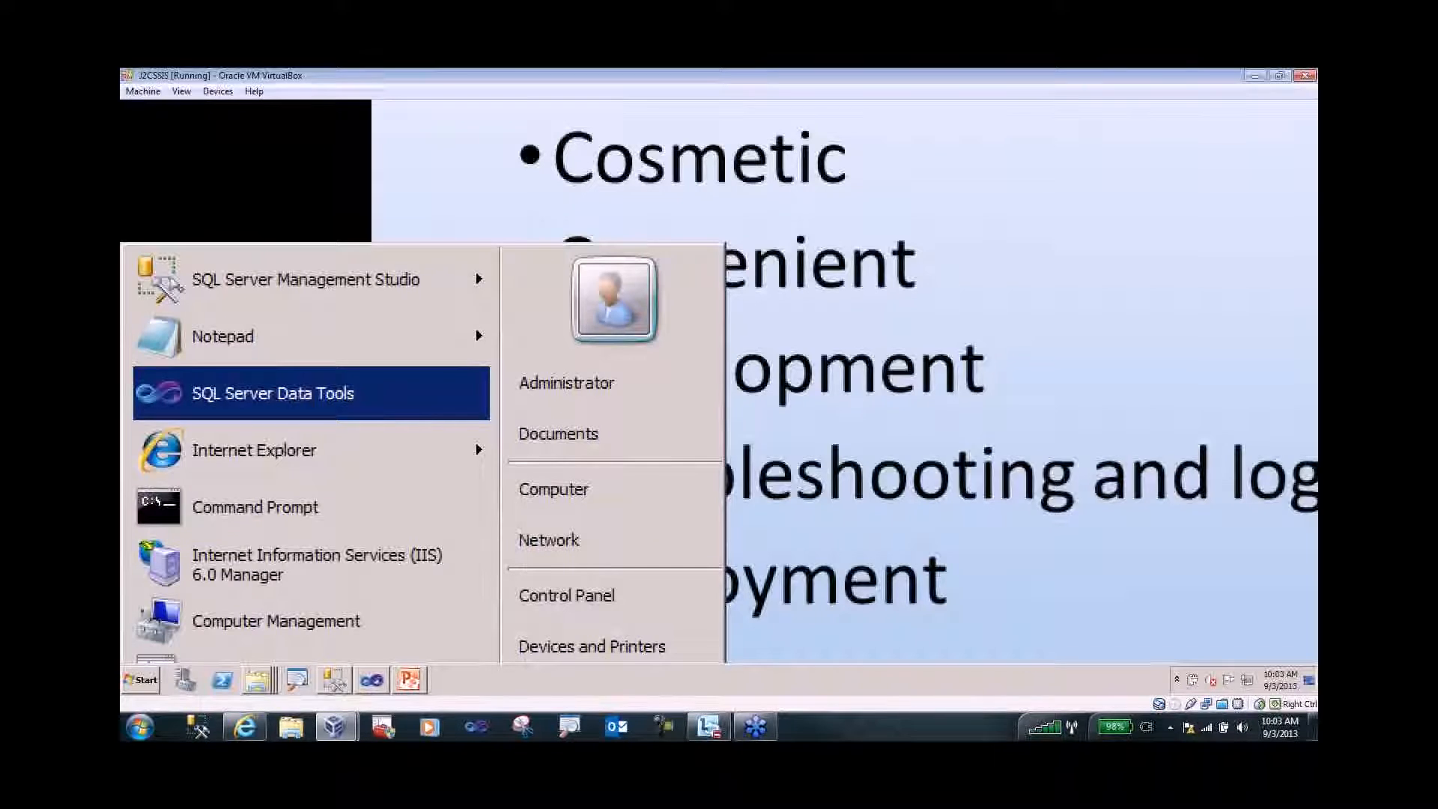
- Launch SQL Server Data Tools from the Windows Start menu
click(379, 677)
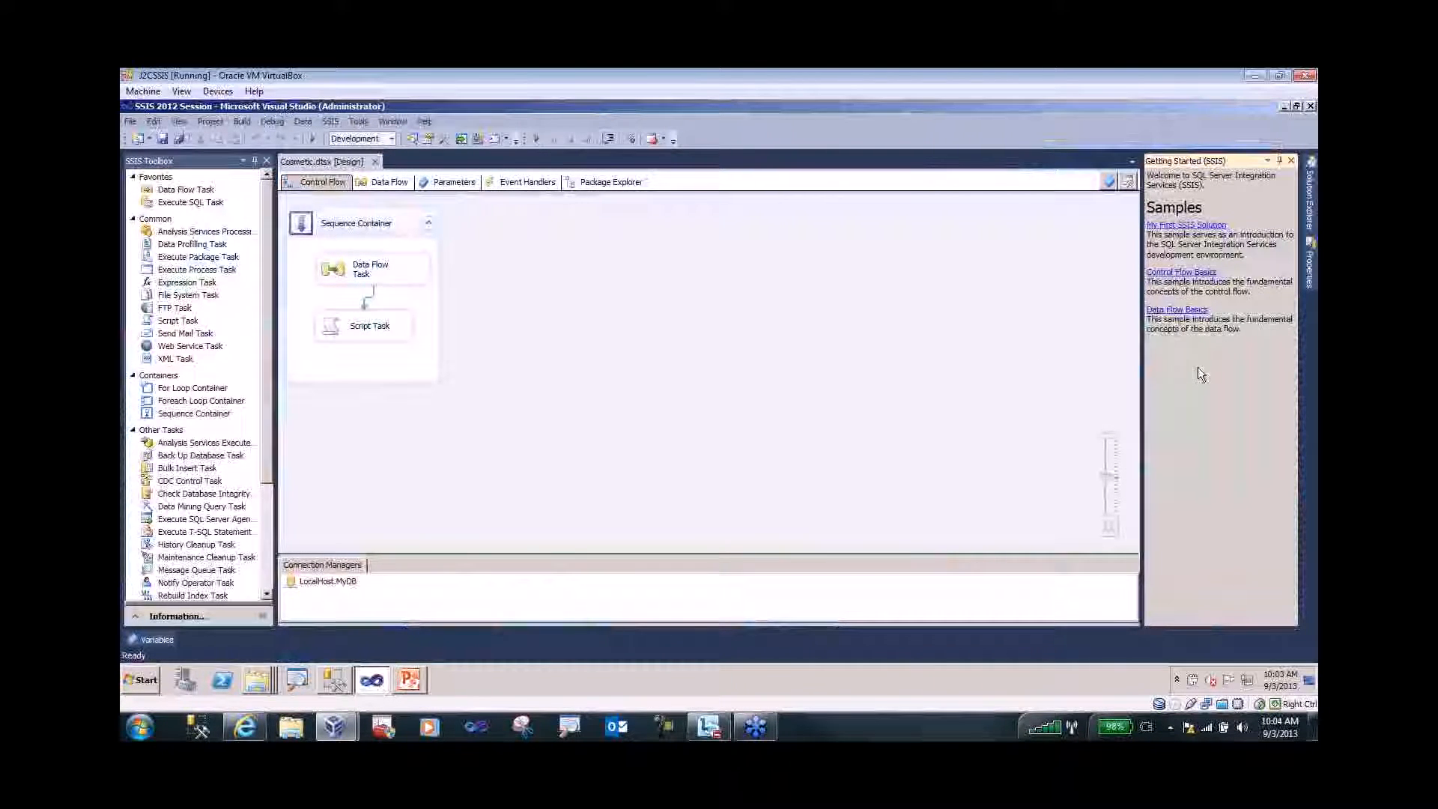
key(super+plus)
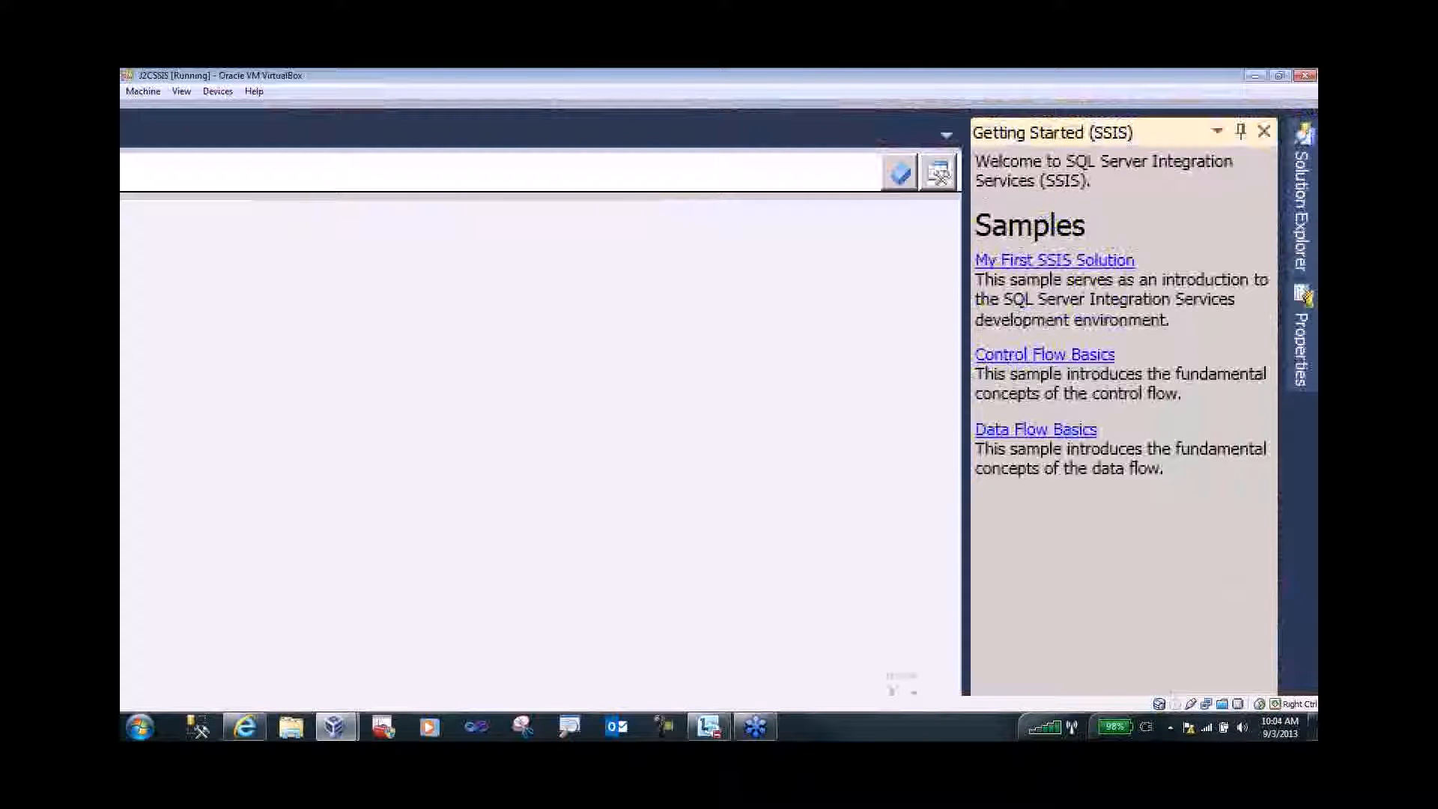
key(Escape)
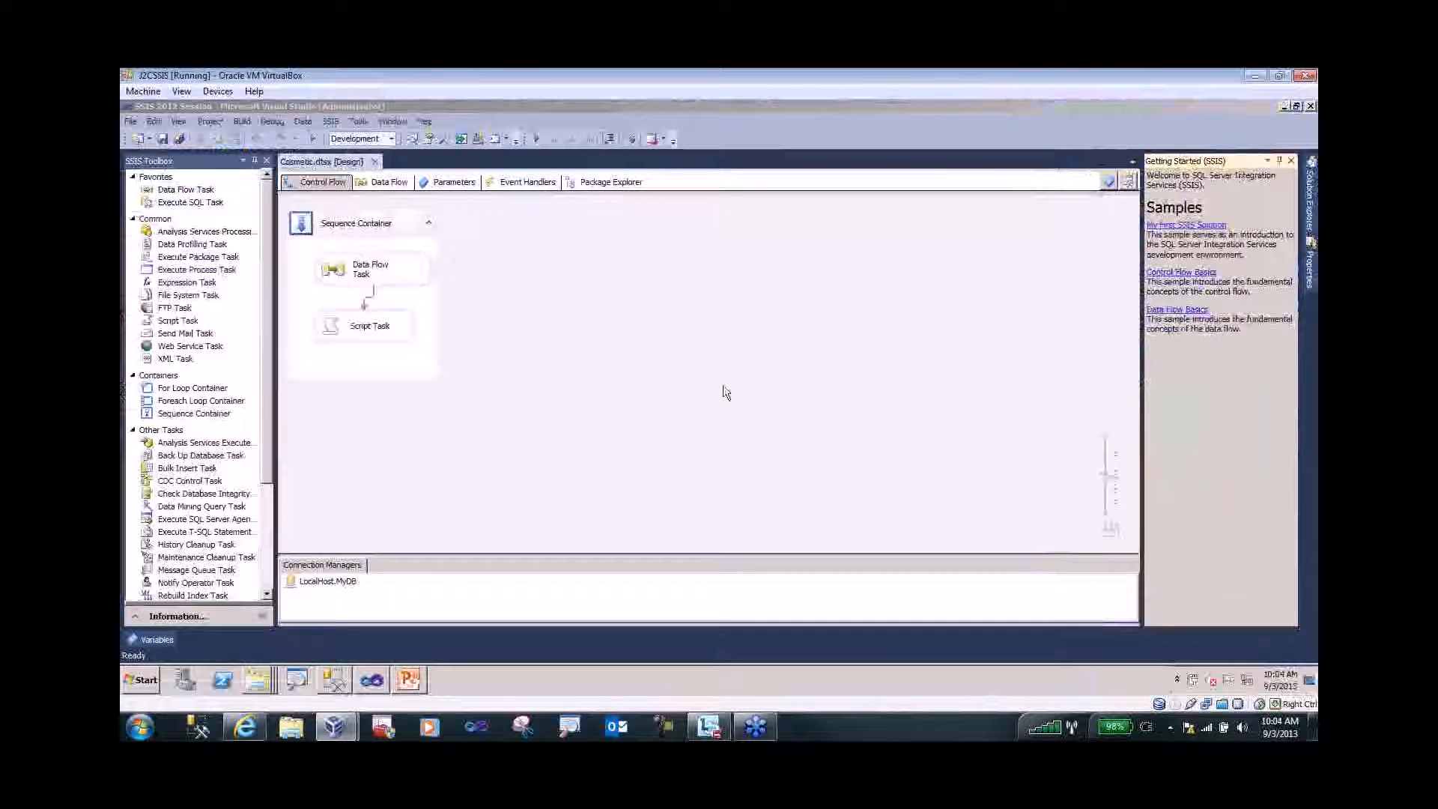
click(511, 281)
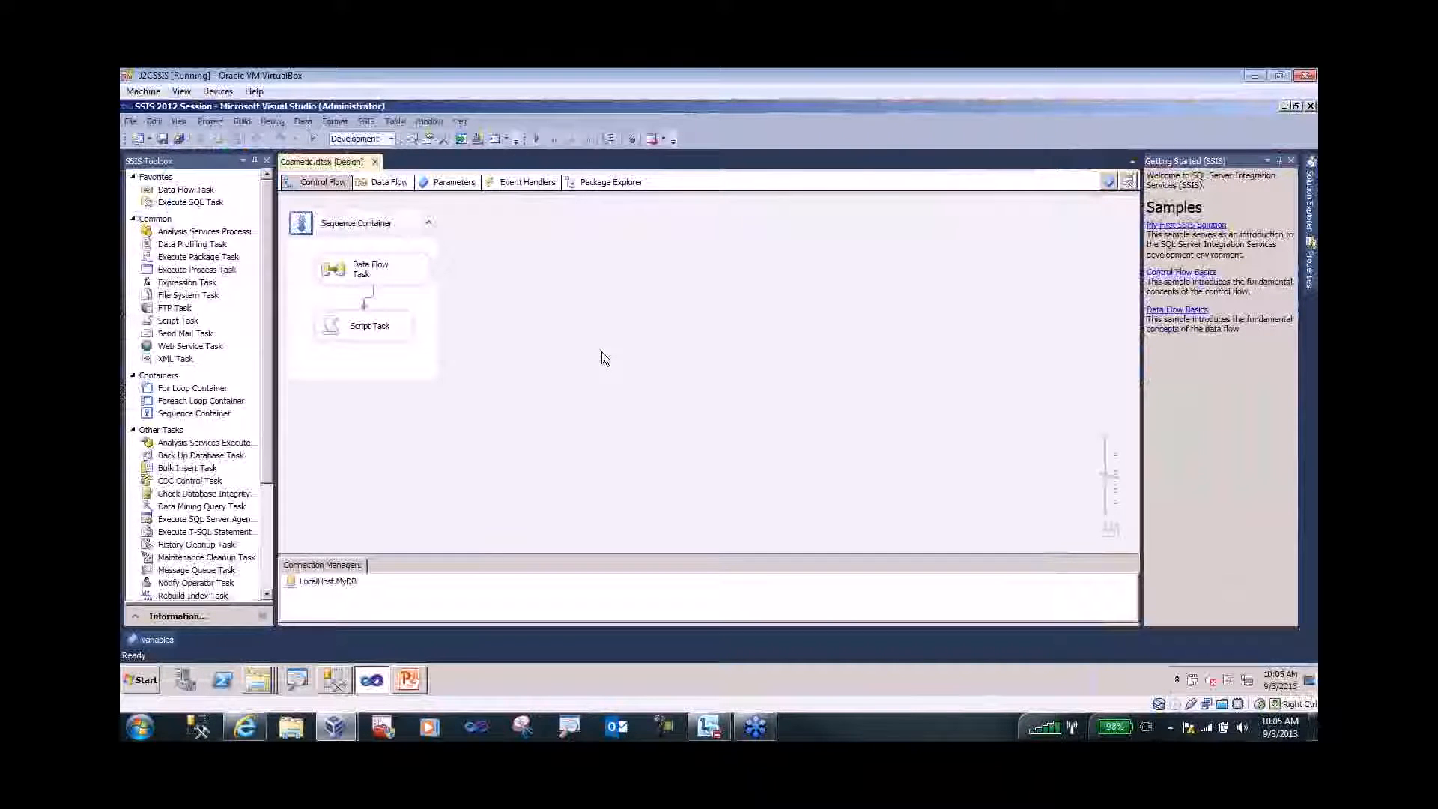
- Debug-run Cosmetic.dtsx until every task shows a green check, then stop debugging
click(537, 138)
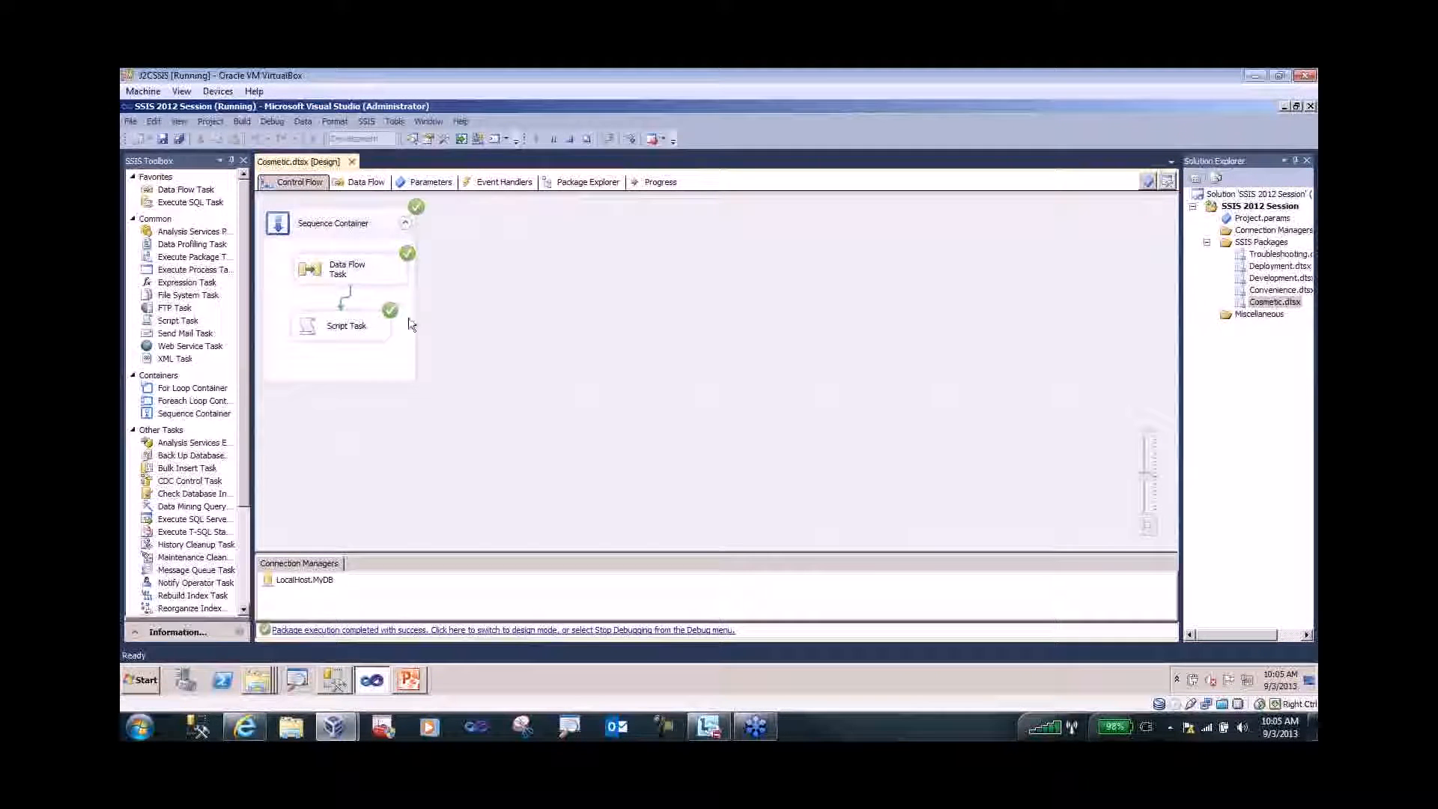
click(570, 139)
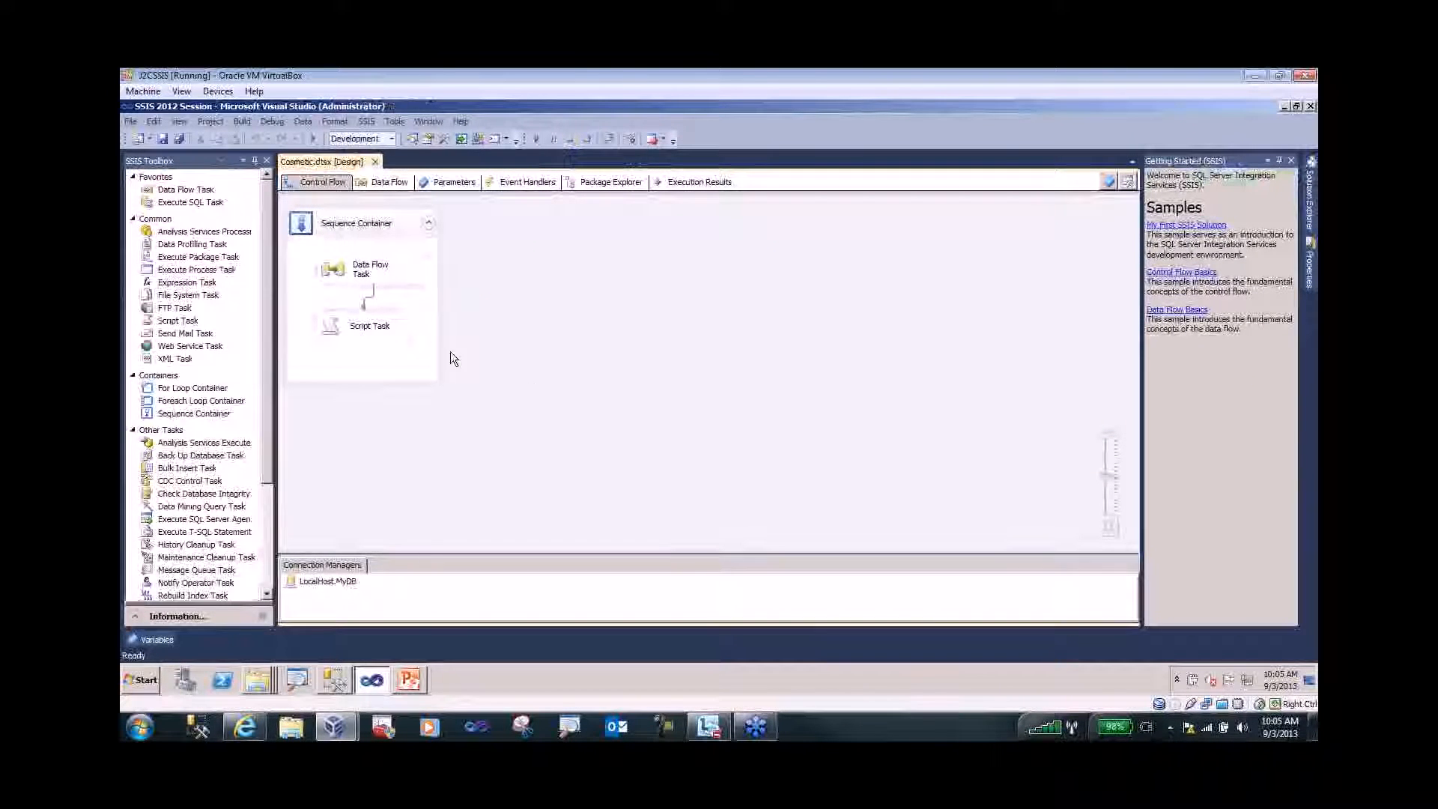
- Open the Data Flow Task's OLE DB Source-to-Destination pipeline and close the SSIS Toolbox pane
double_click(335, 272)
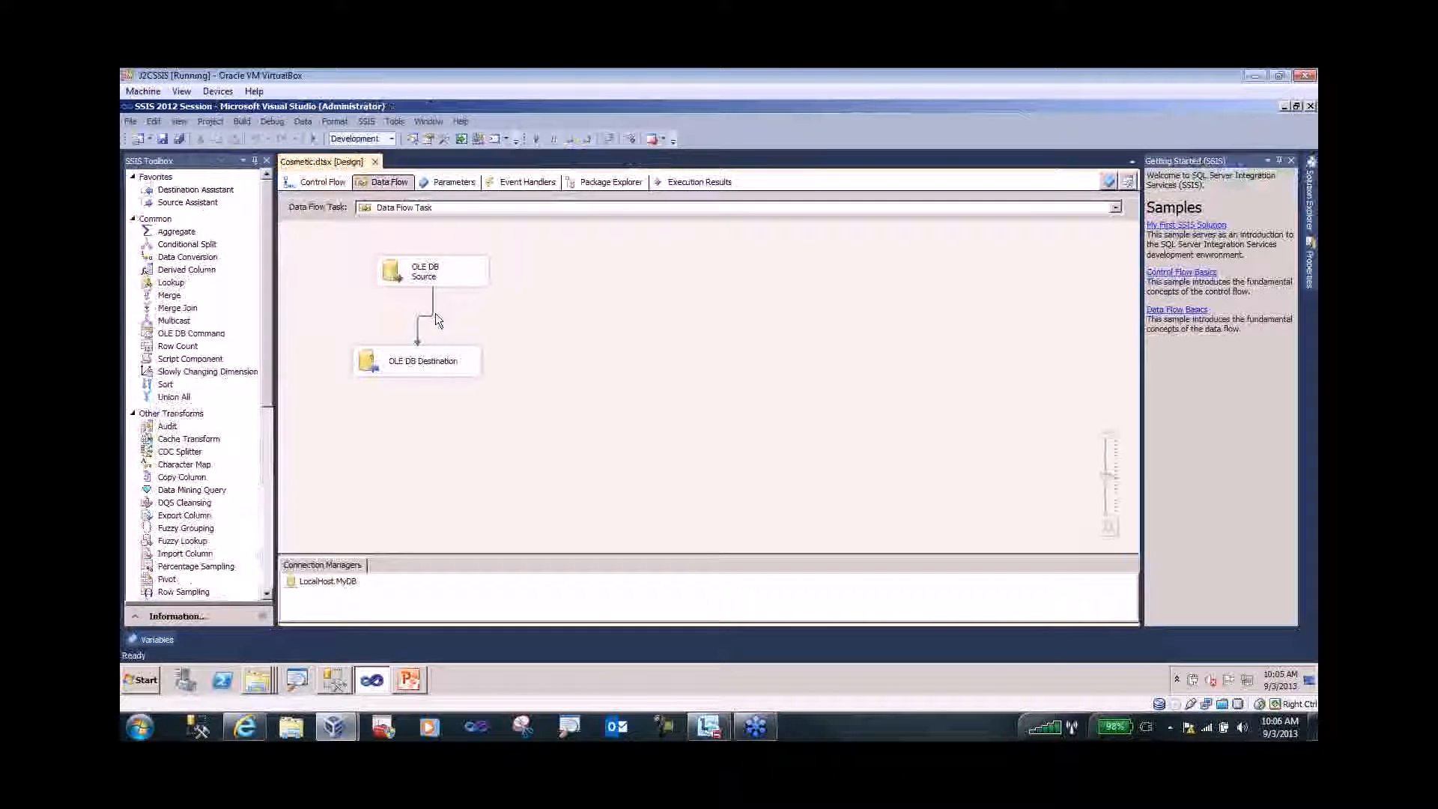
key(ctrl+1)
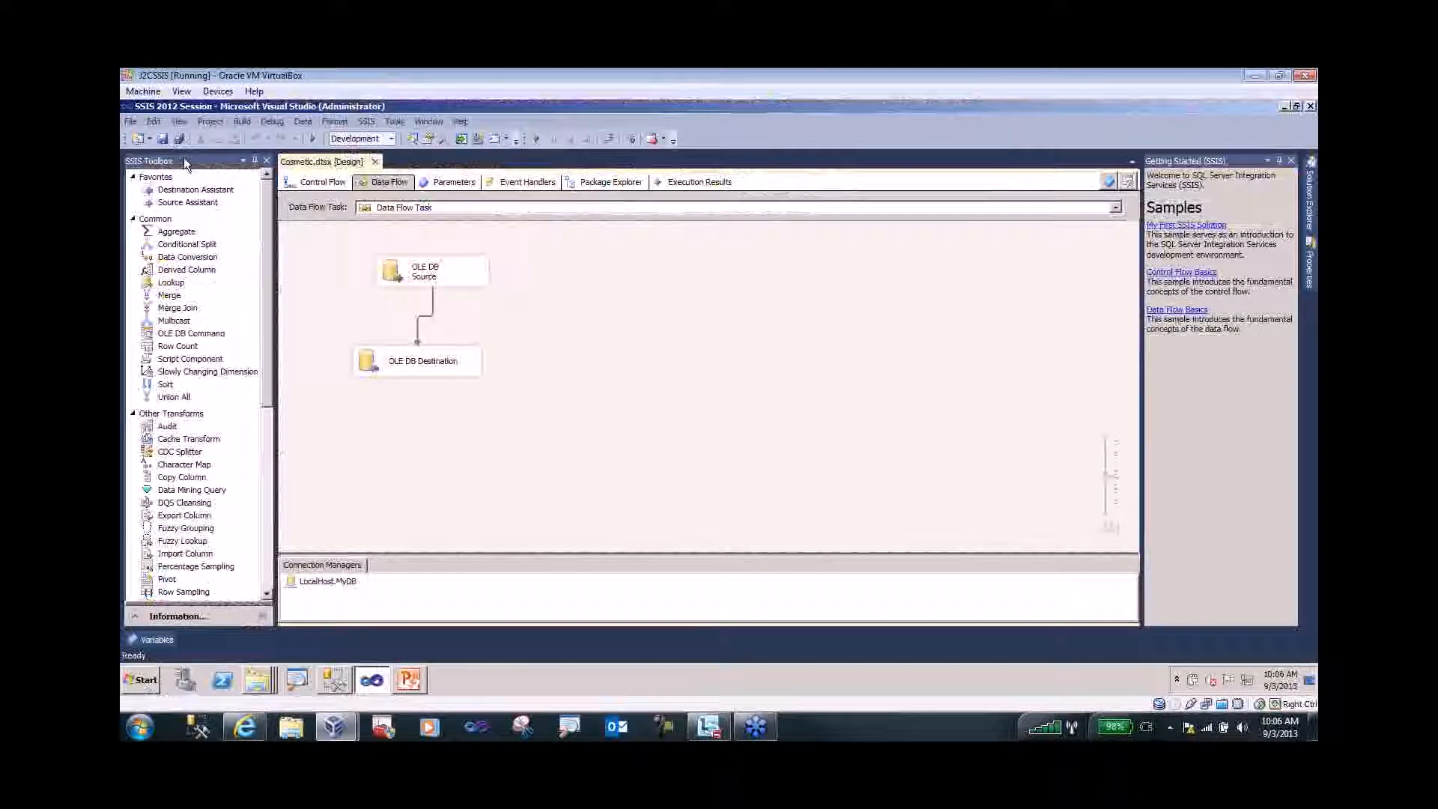
click(266, 161)
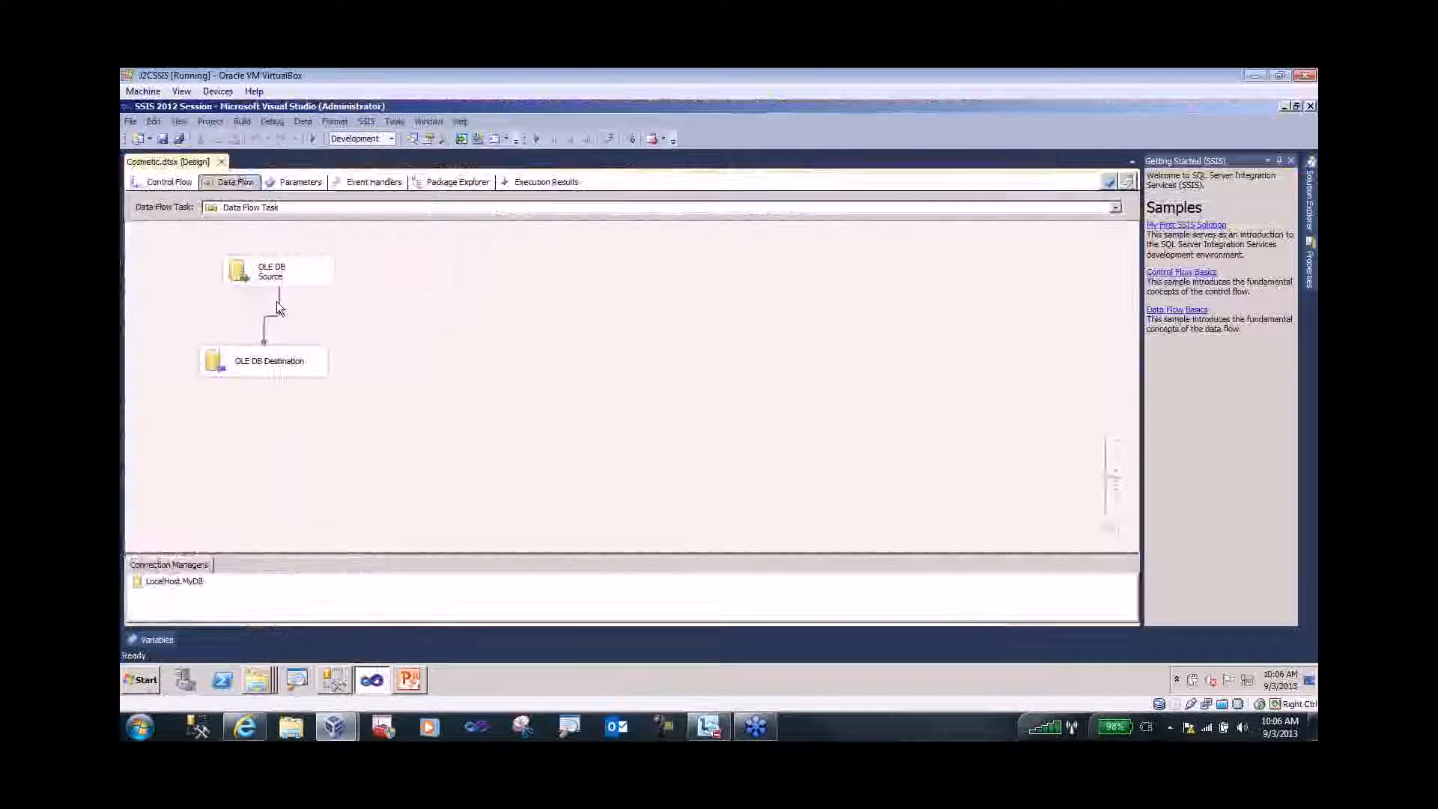
- Restore the SSIS Toolbox from the designer's shortcut menu after the general Toolbox shows empty
click(179, 122)
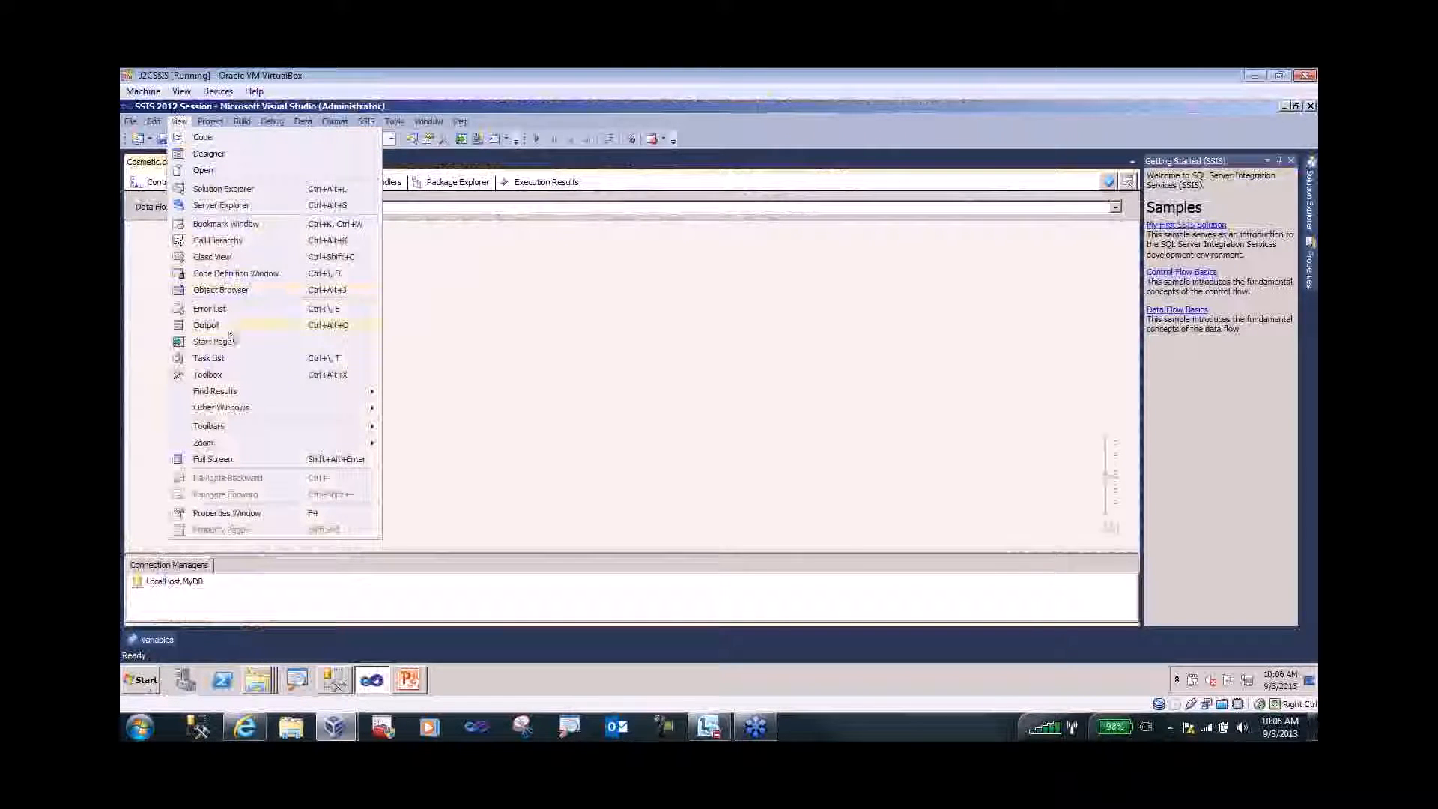
click(231, 374)
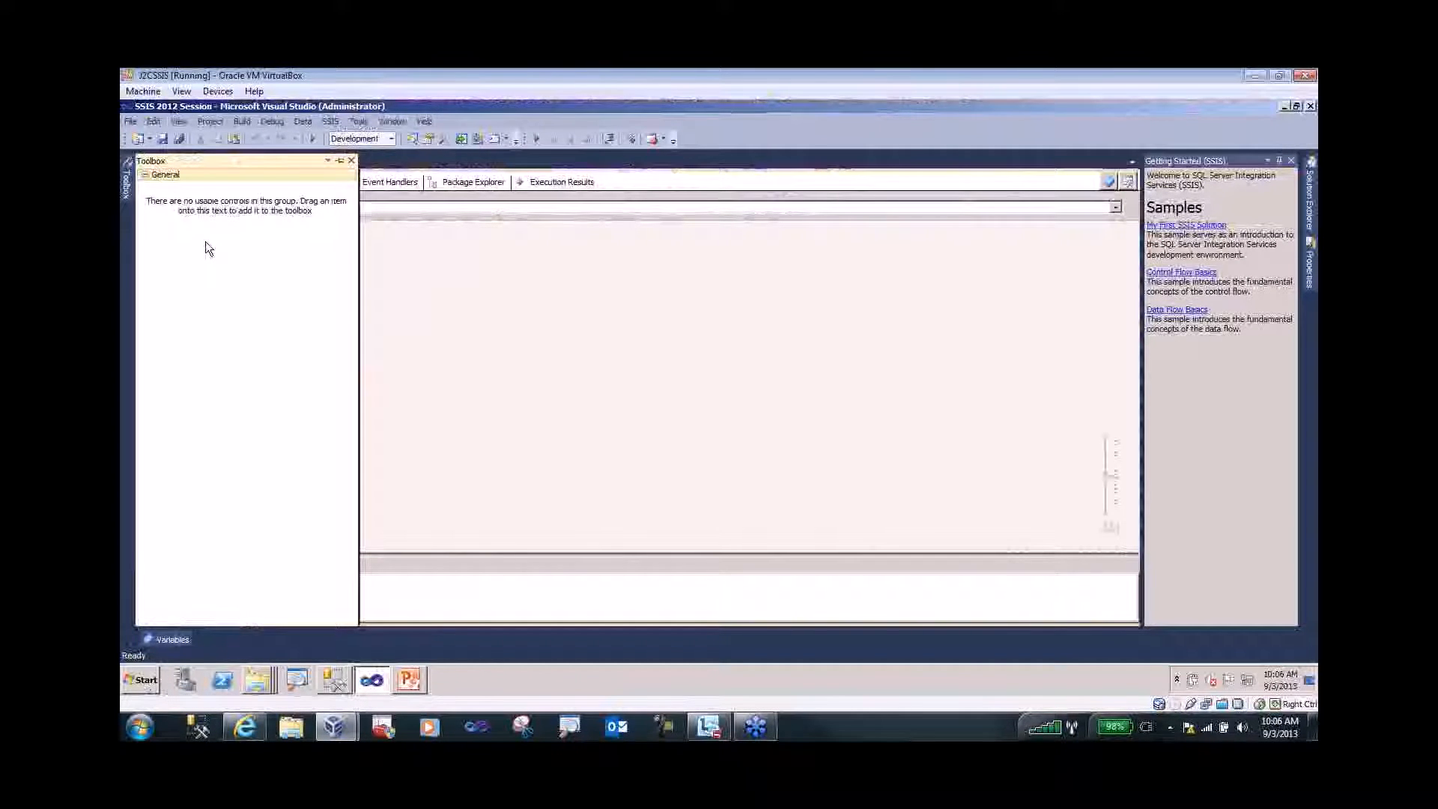
click(352, 162)
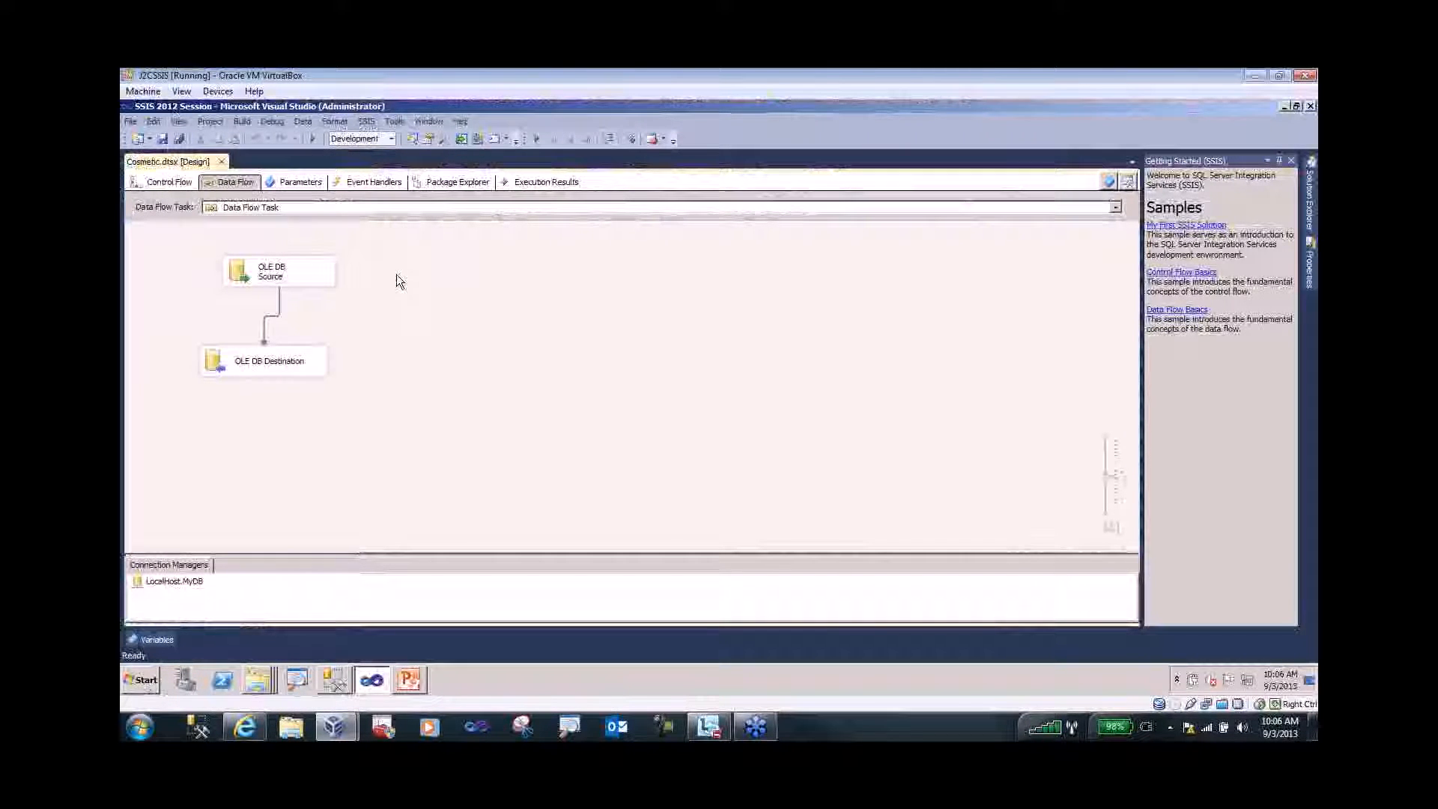
right_click(397, 275)
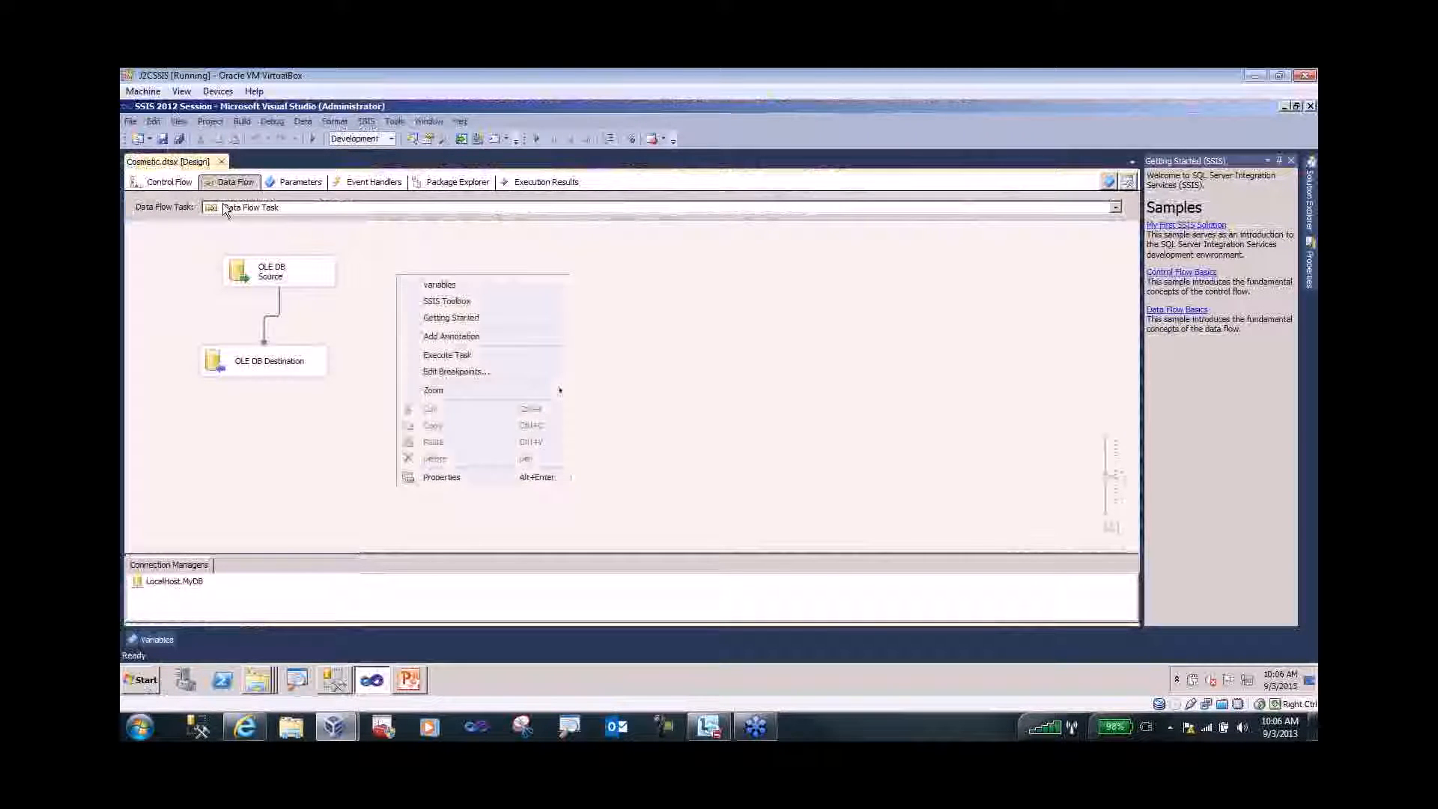
click(435, 301)
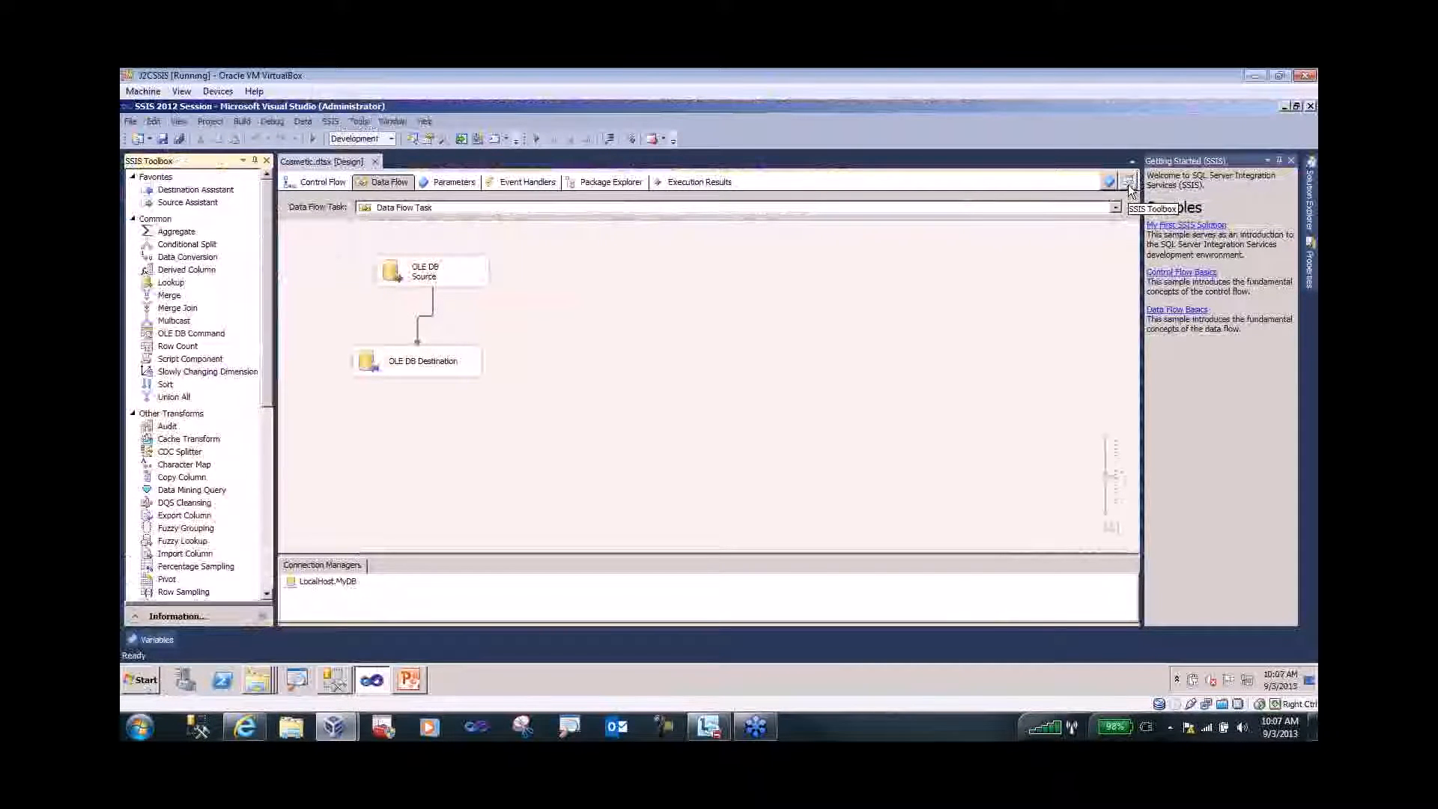
key(ctrl+1)
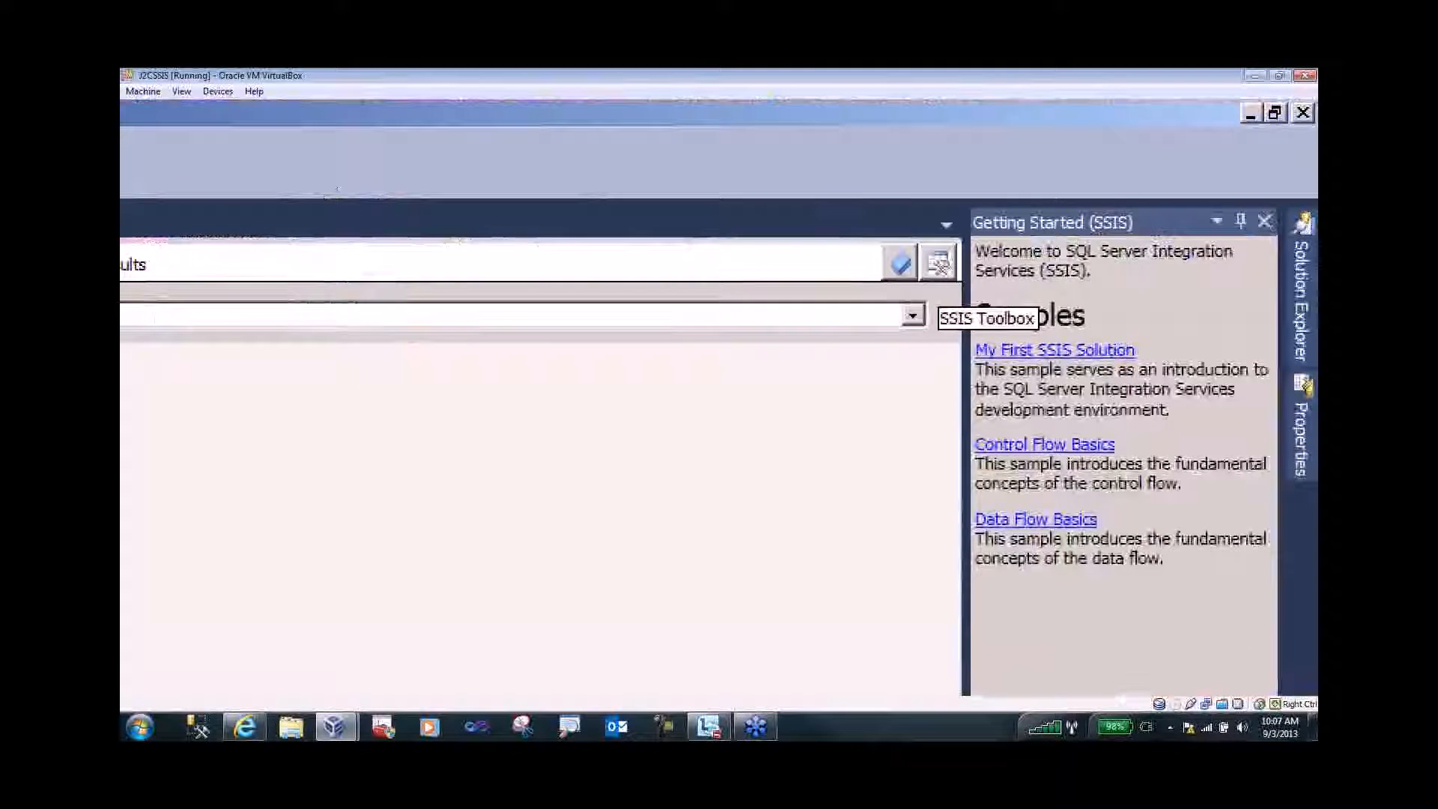
key(Escape)
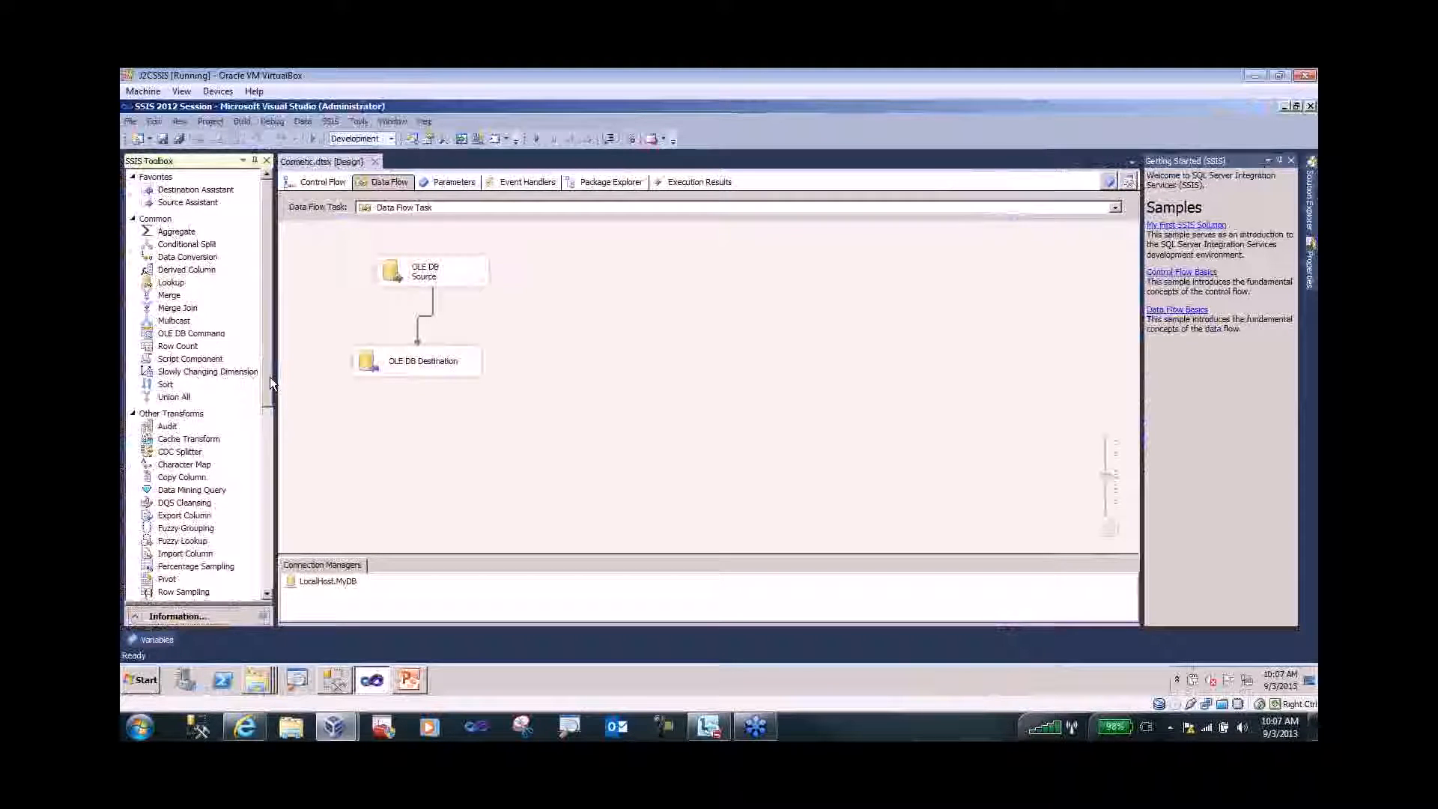
scroll(268, 381, down, 8)
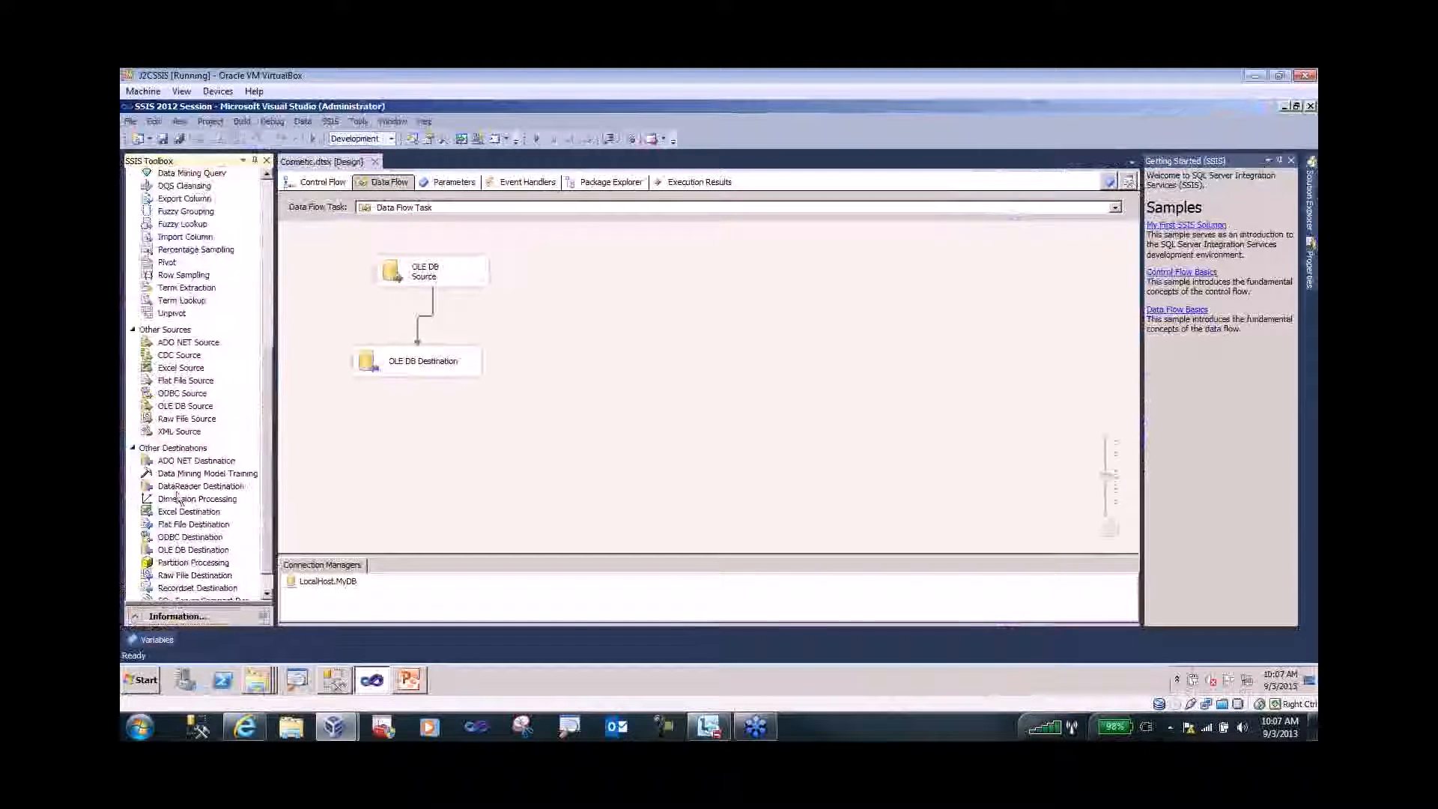
- Return to Cosmetic's Control Flow and view the Execute Package Task toolbox options without changing them
click(310, 186)
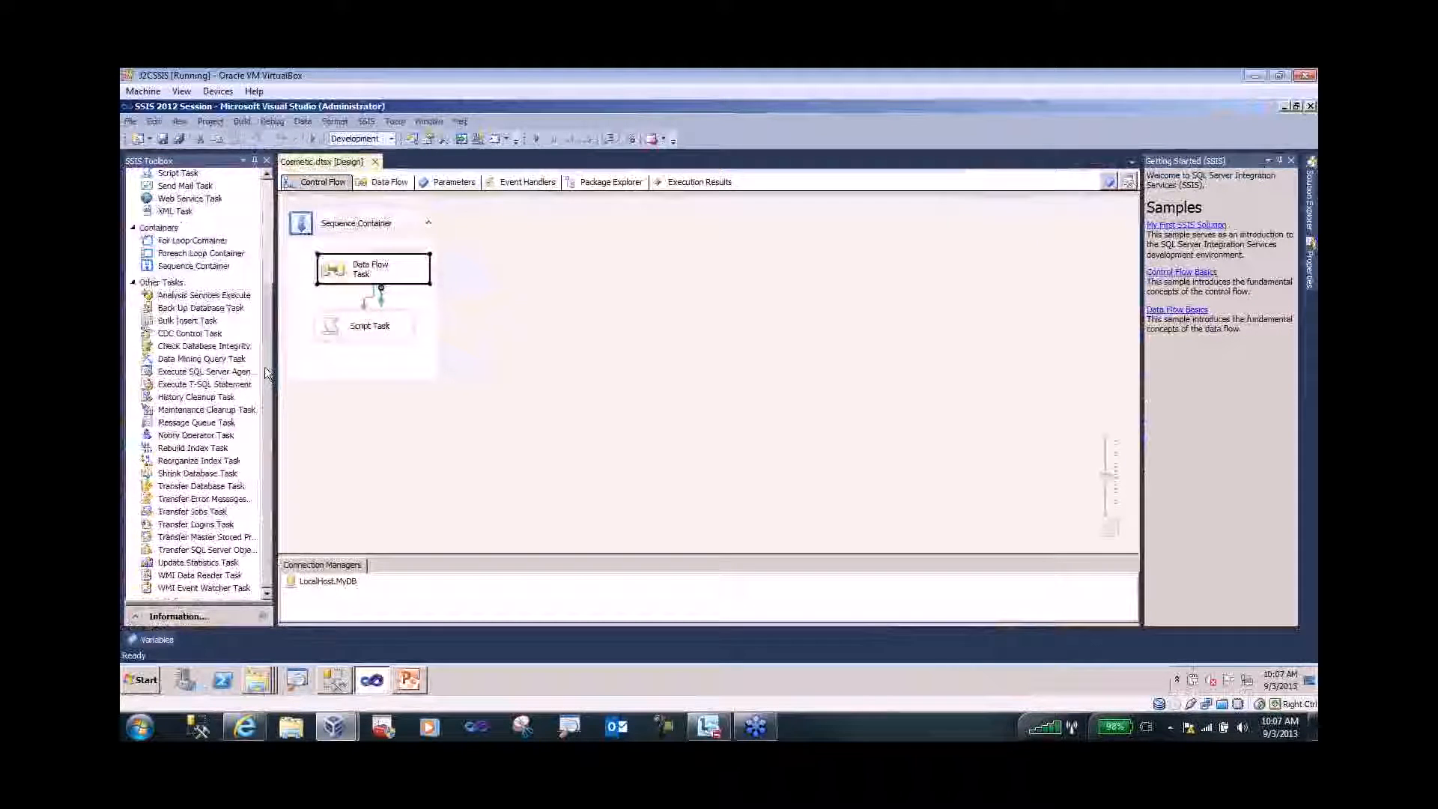
scroll(266, 259, up, 10)
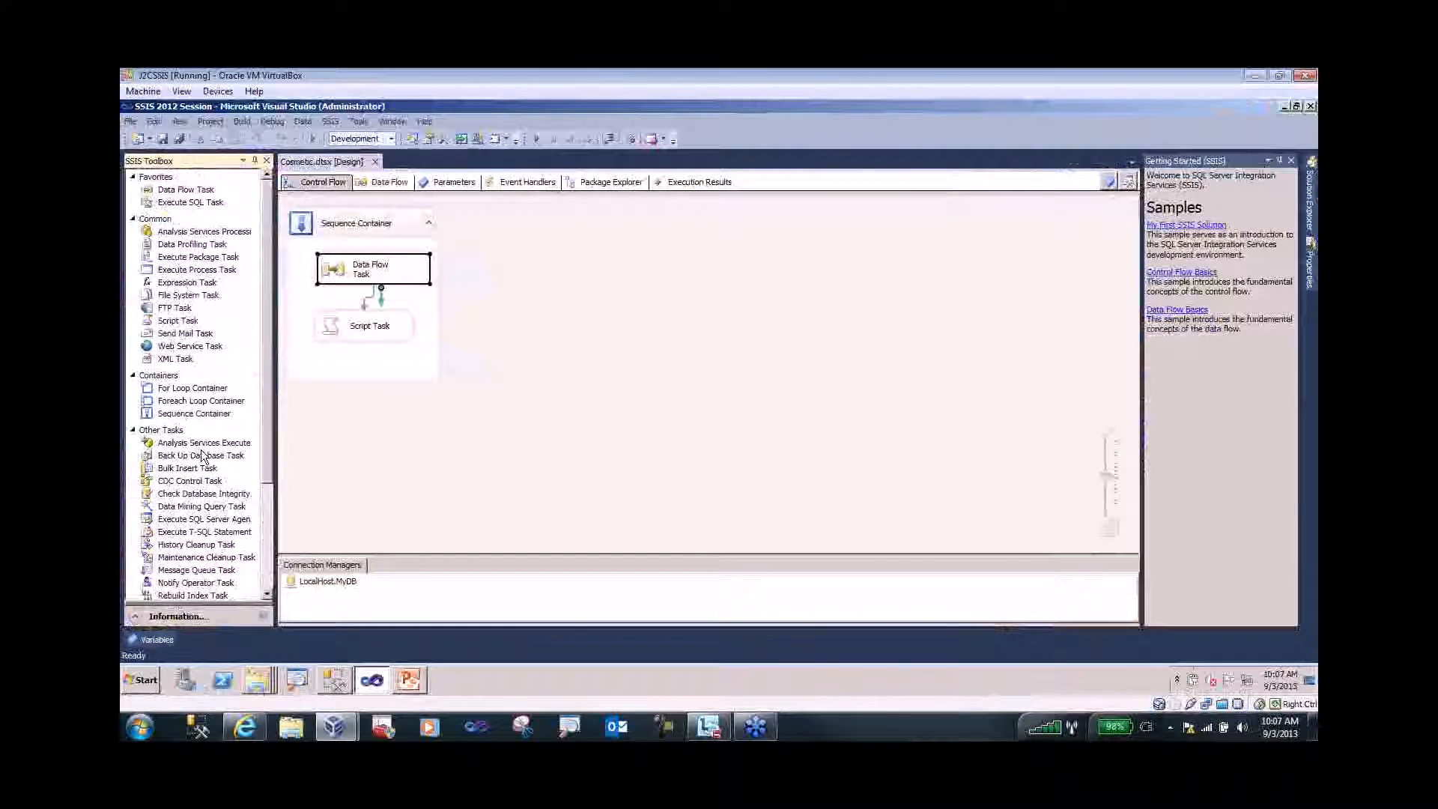
click(172, 258)
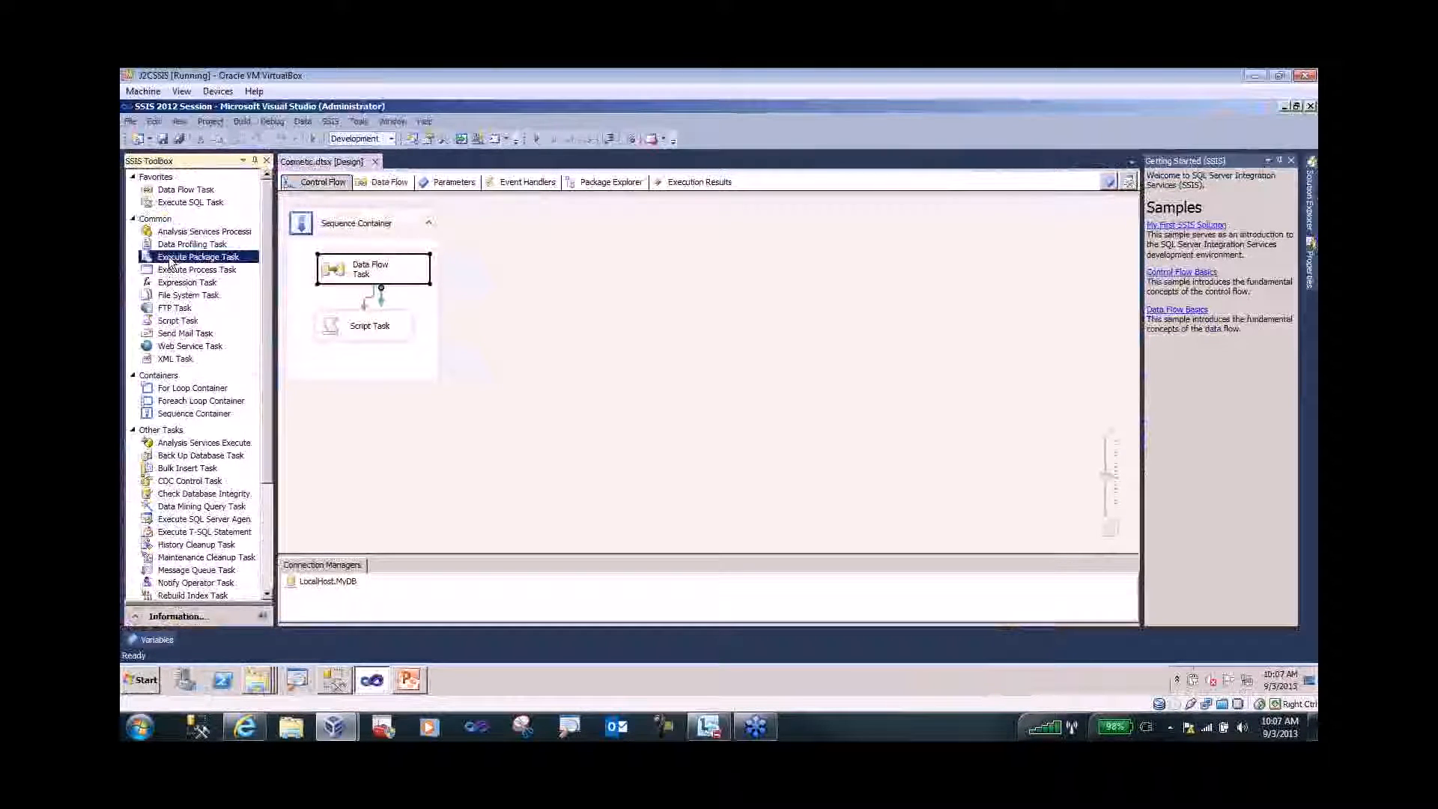
right_click(172, 260)
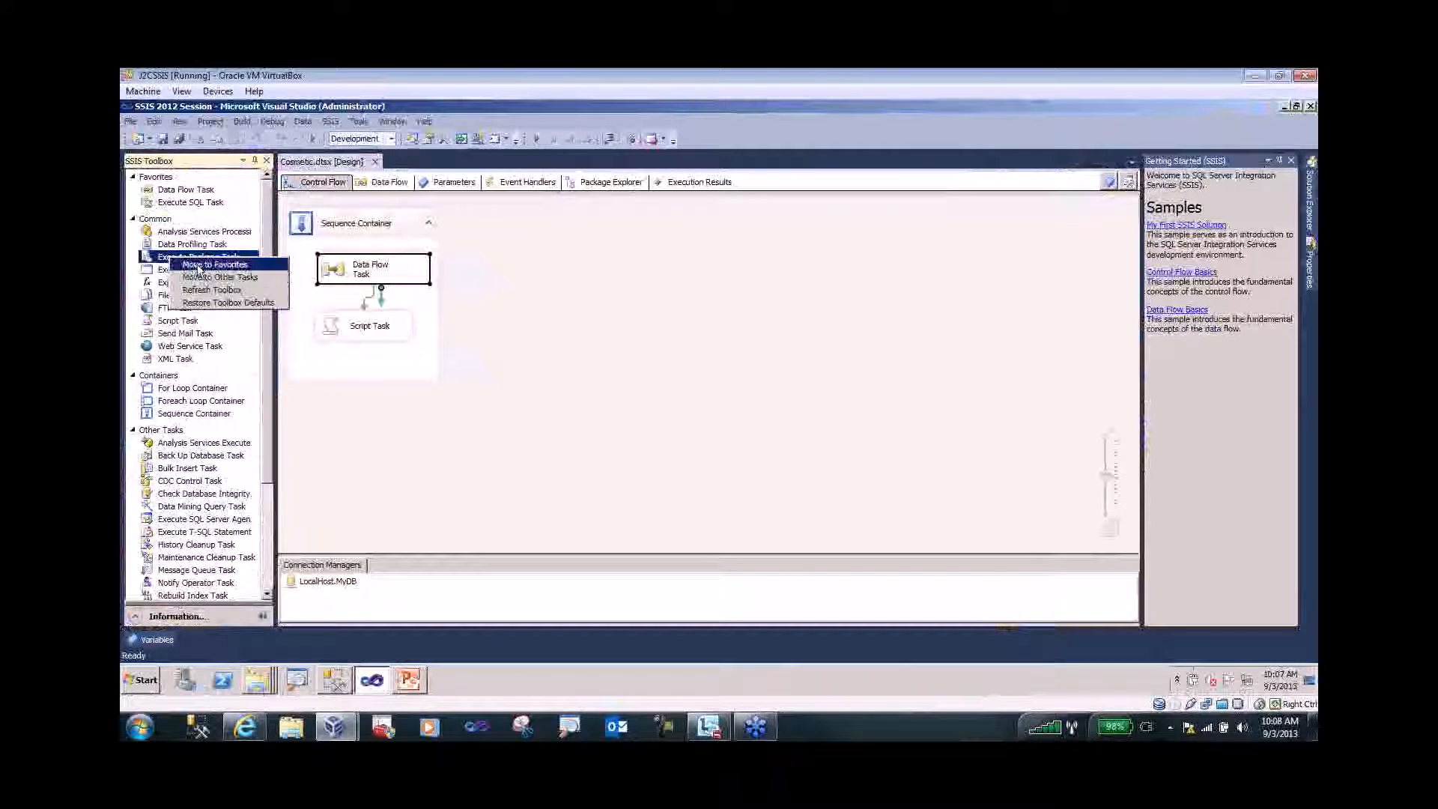
click(492, 430)
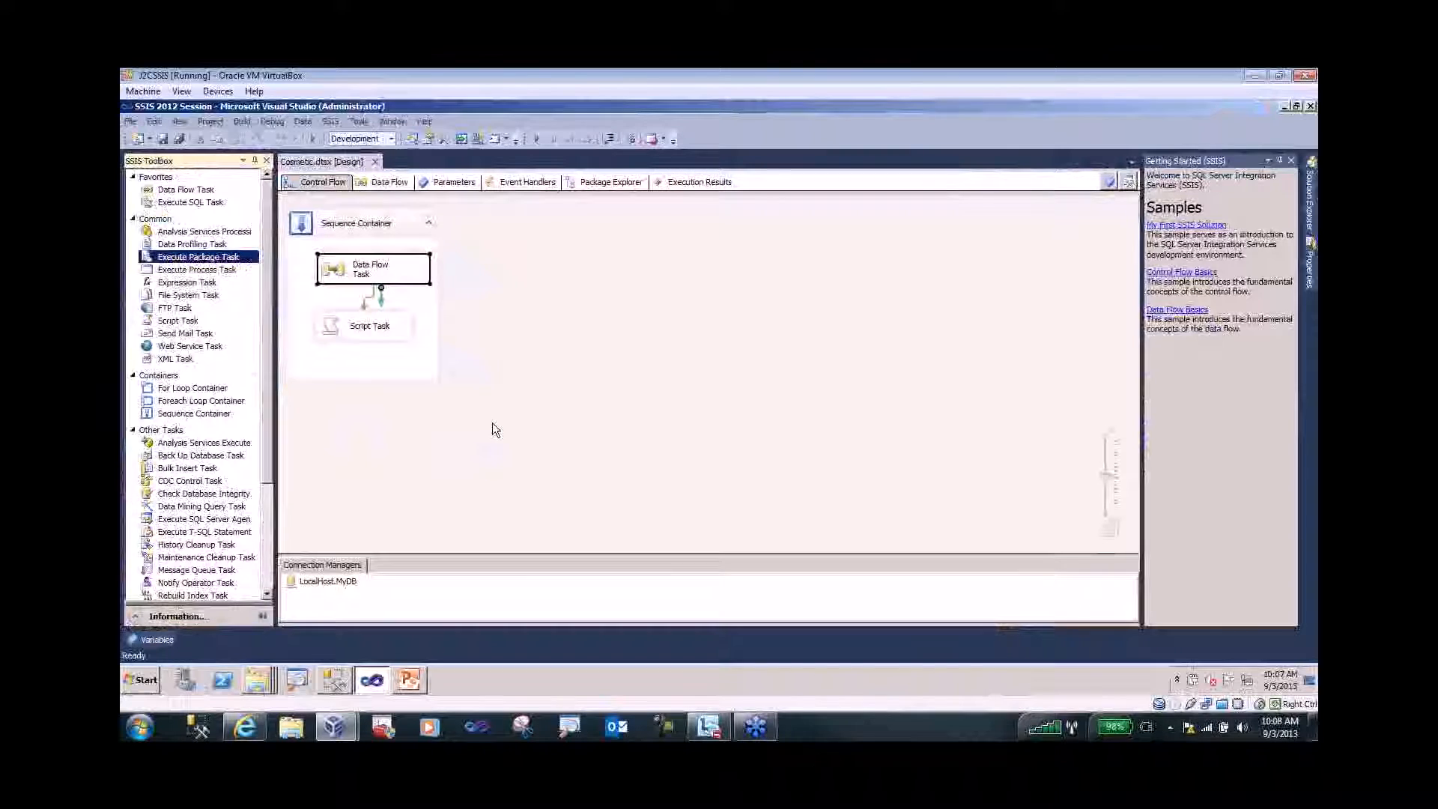
- Clear the canvas selection and slide open Solution Explorer listing the project's packages
click(492, 424)
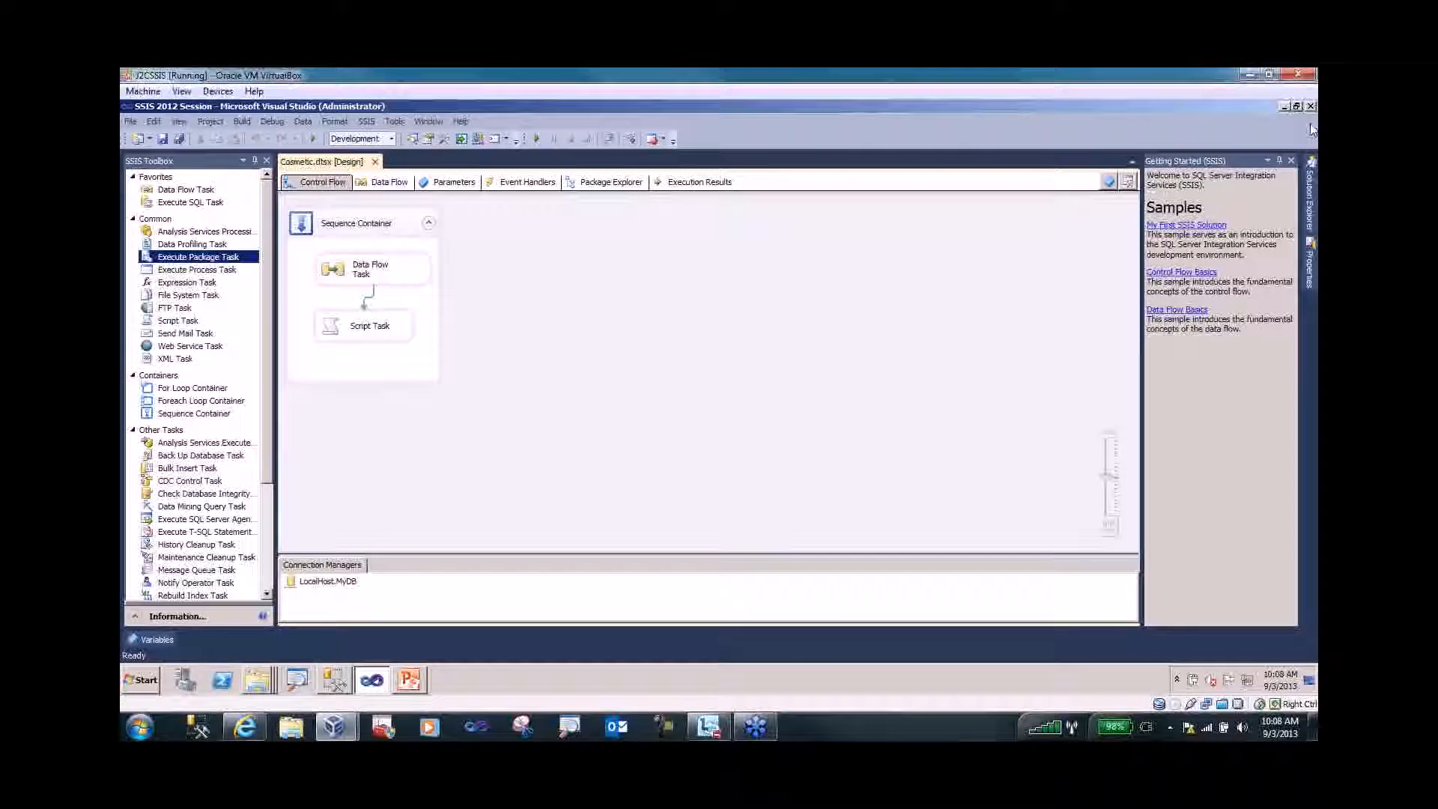
mouse_move(1310, 182)
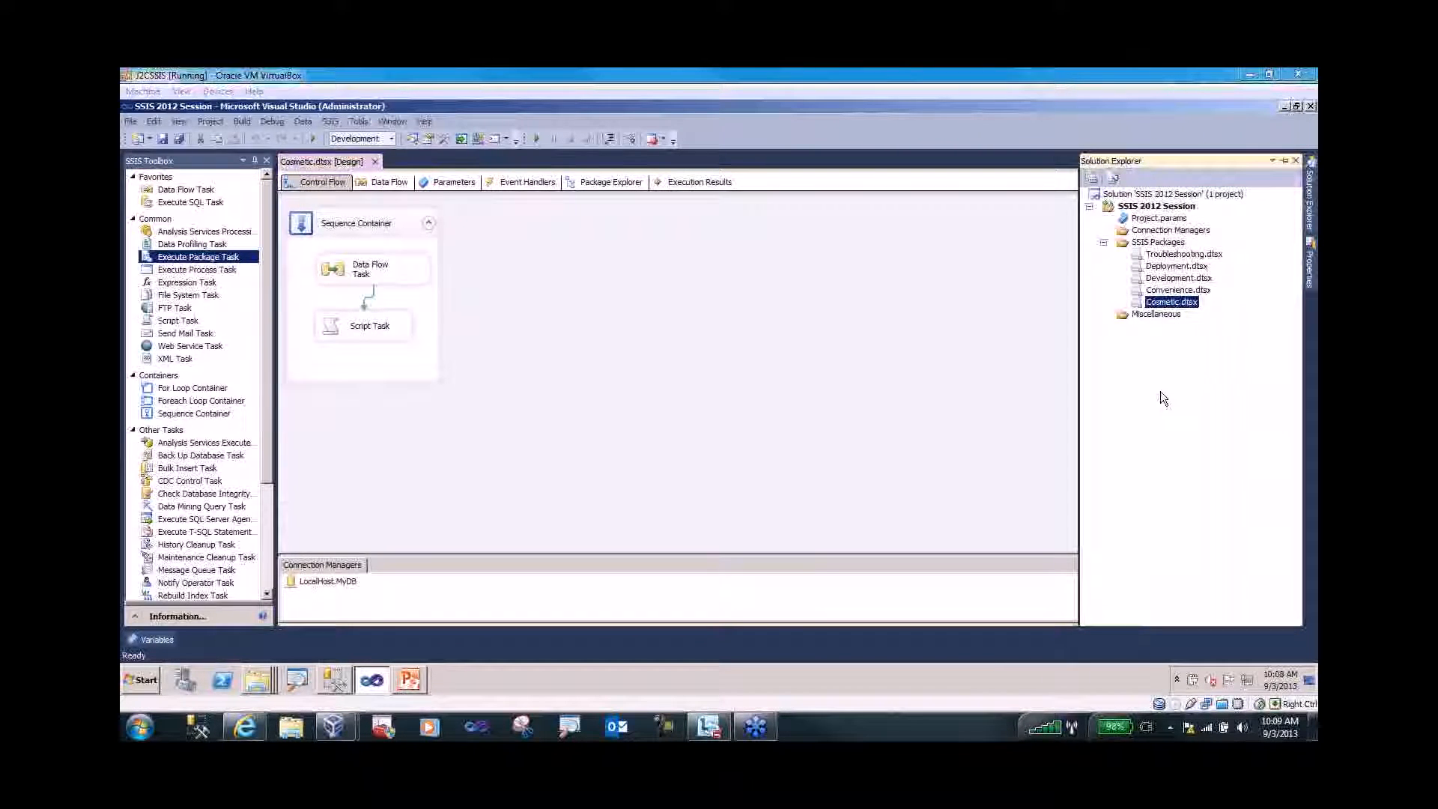
double_click(1166, 291)
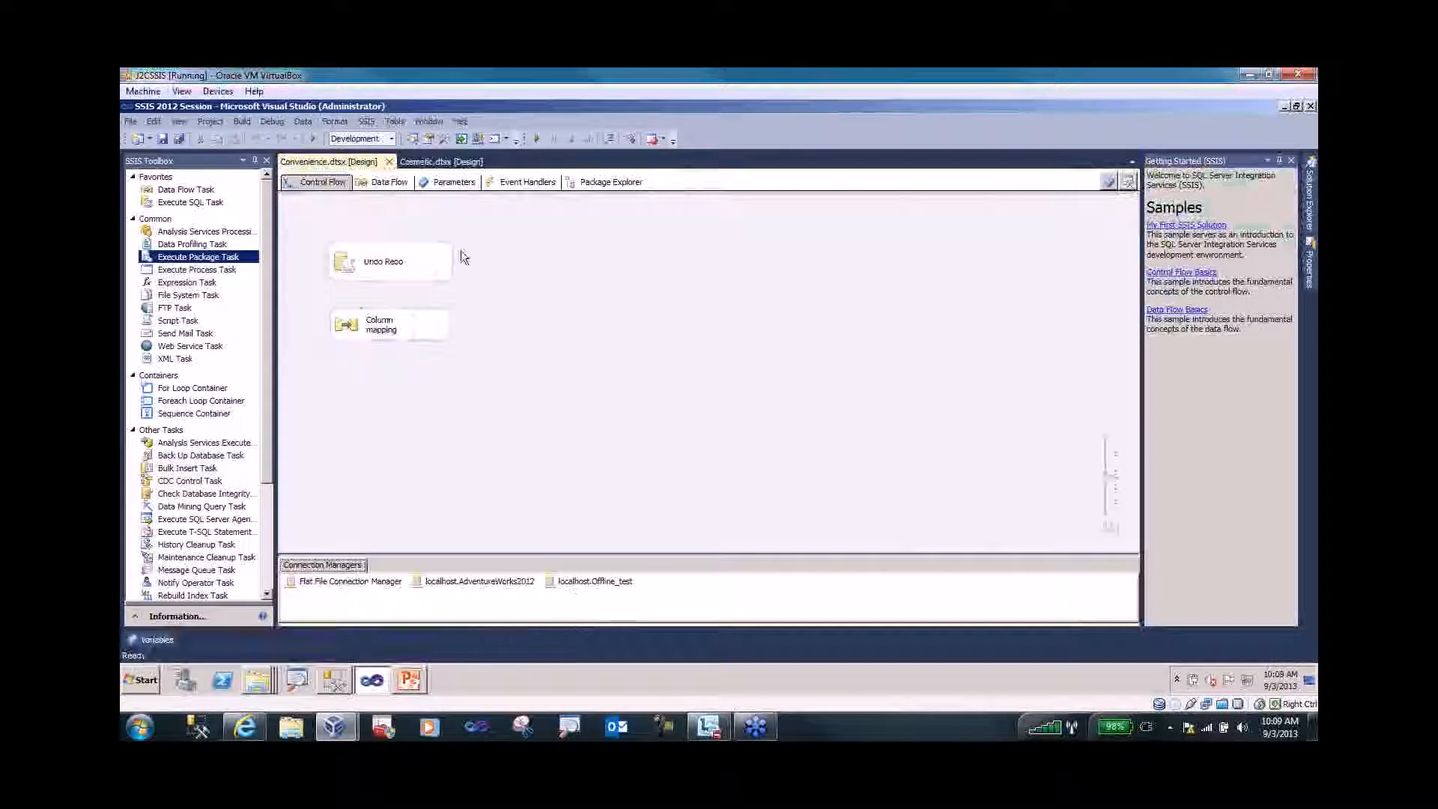
click(390, 163)
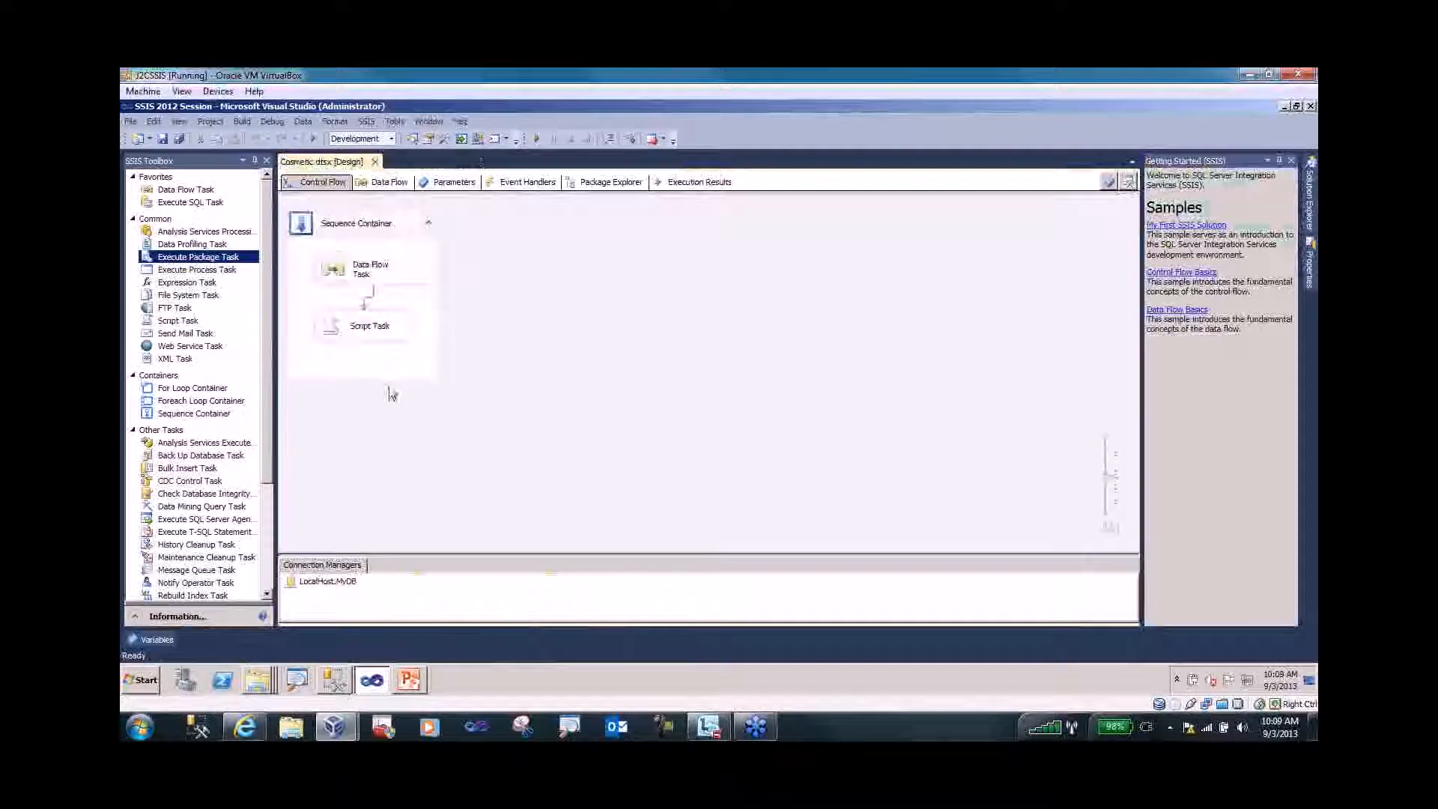
- Take the Offline_test database offline in Management Studio, then return to SSDT
click(336, 683)
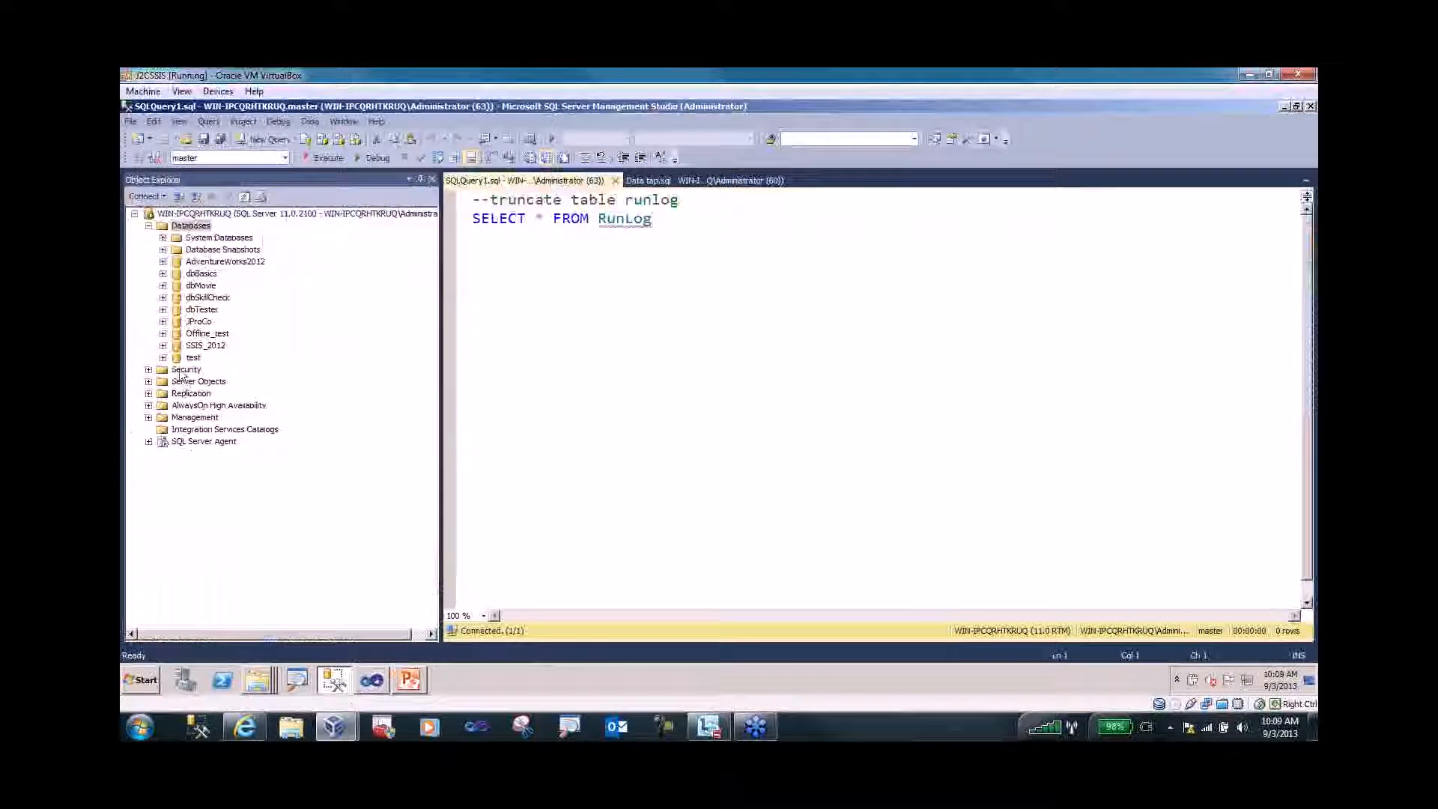
right_click(197, 336)
mouse_move(244, 395)
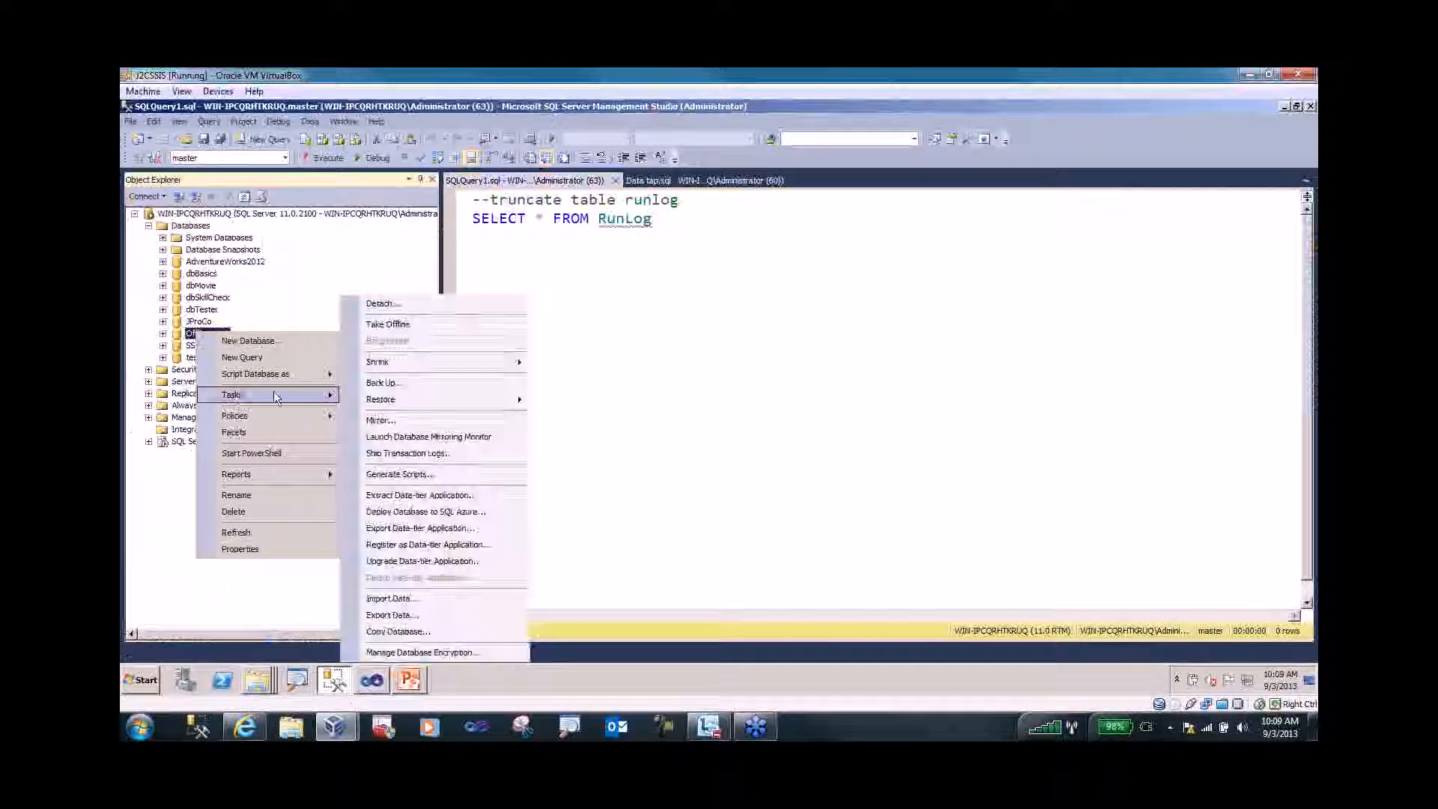
click(402, 326)
click(821, 456)
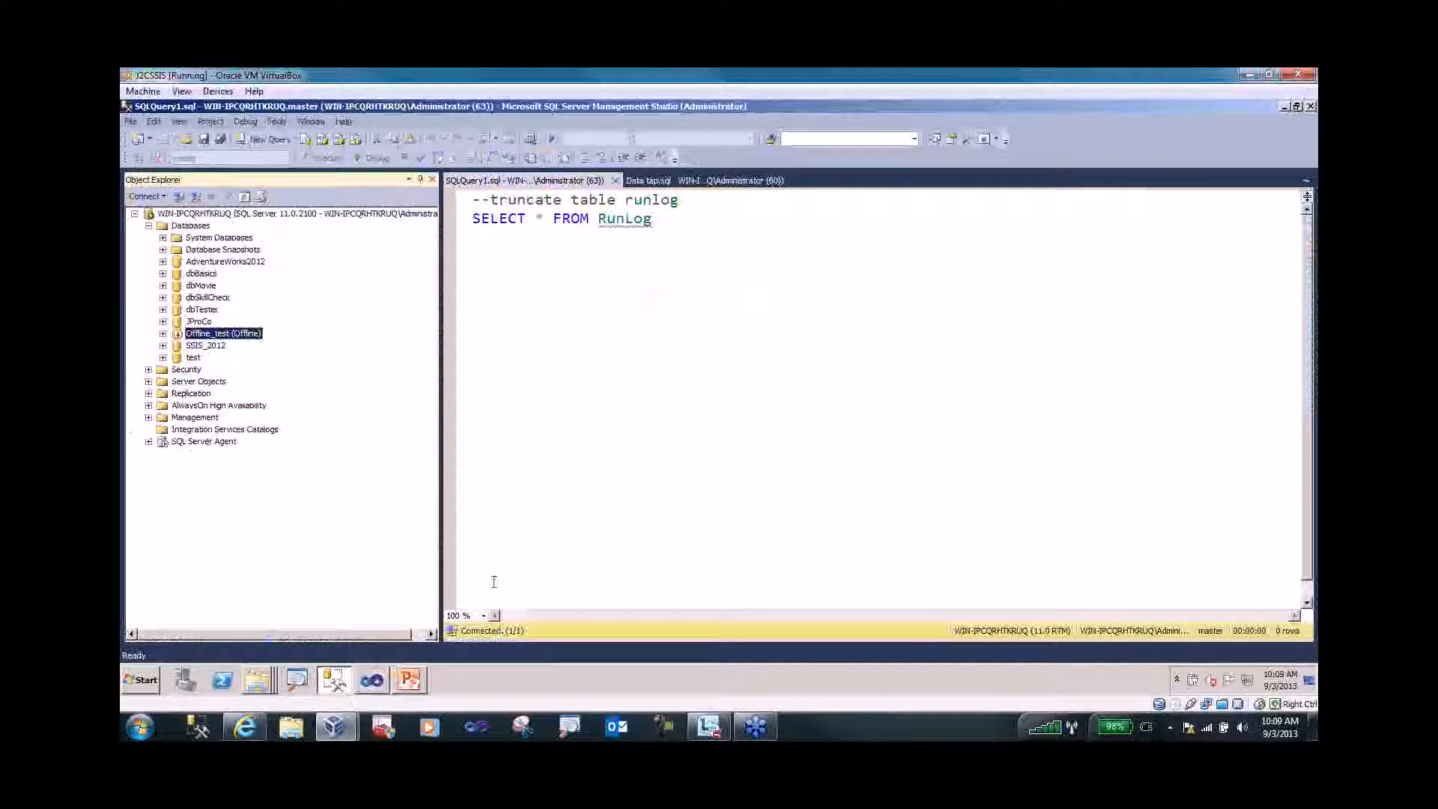
click(372, 680)
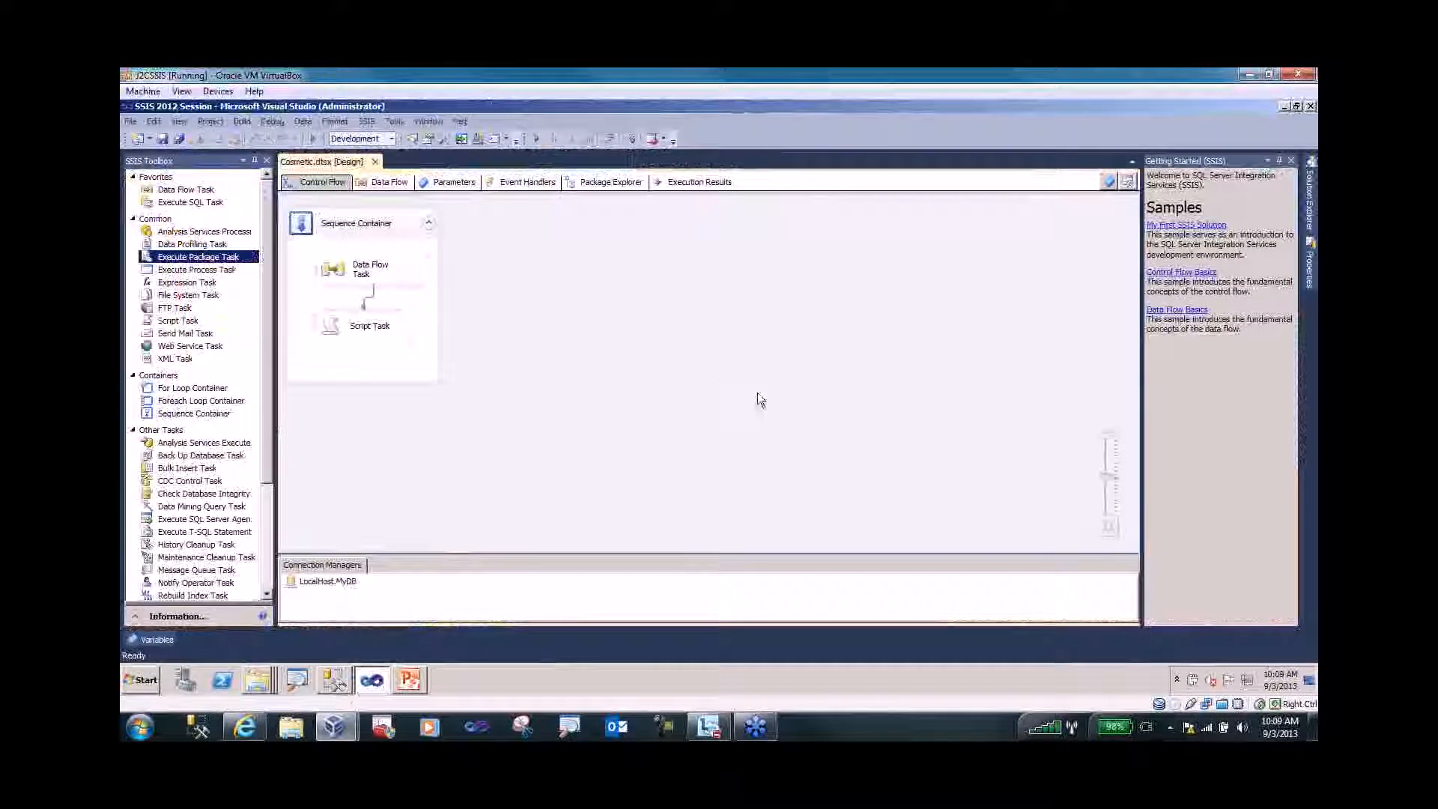
- Open Convenience.dtsx from the SSIS Packages list in Solution Explorer
click(1308, 213)
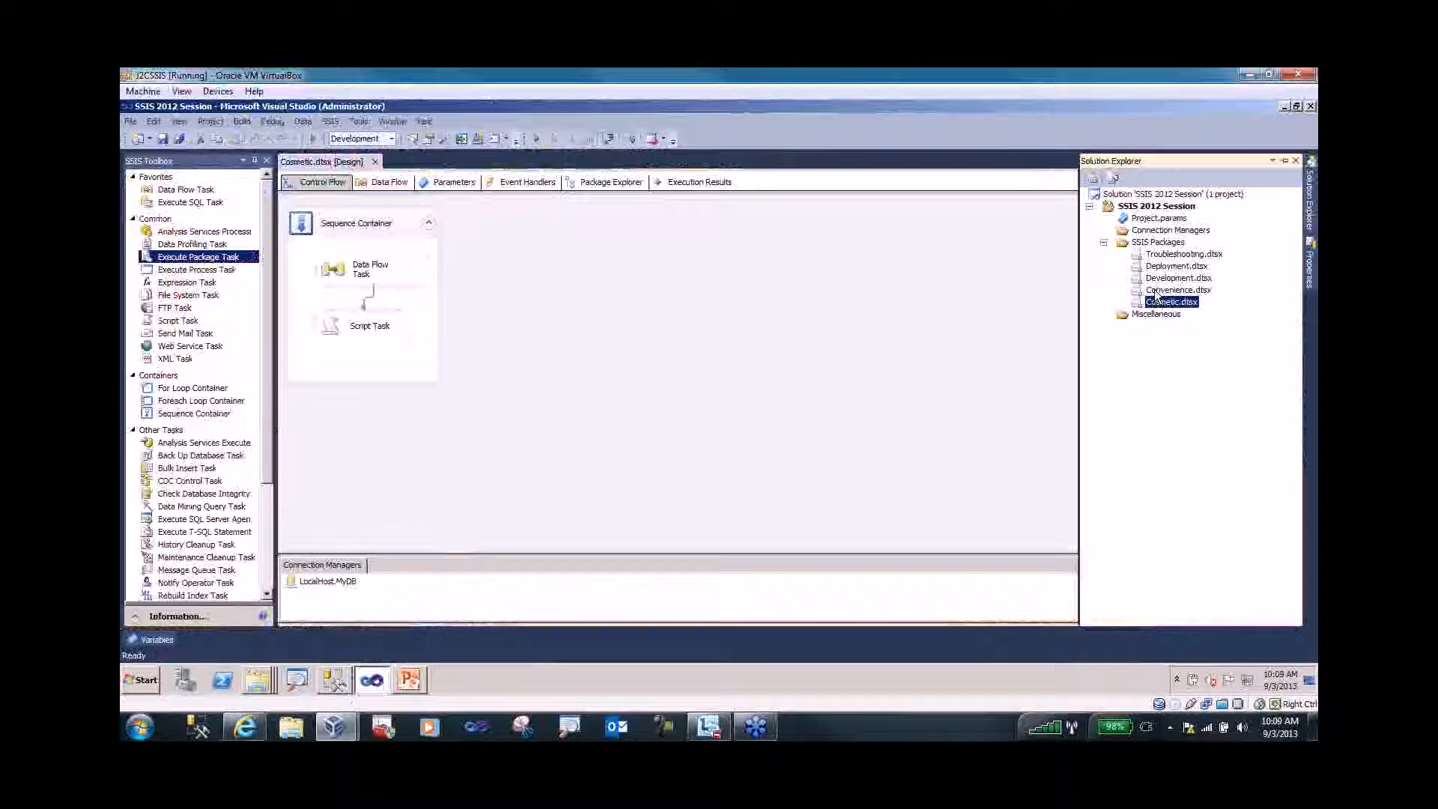
click(1156, 292)
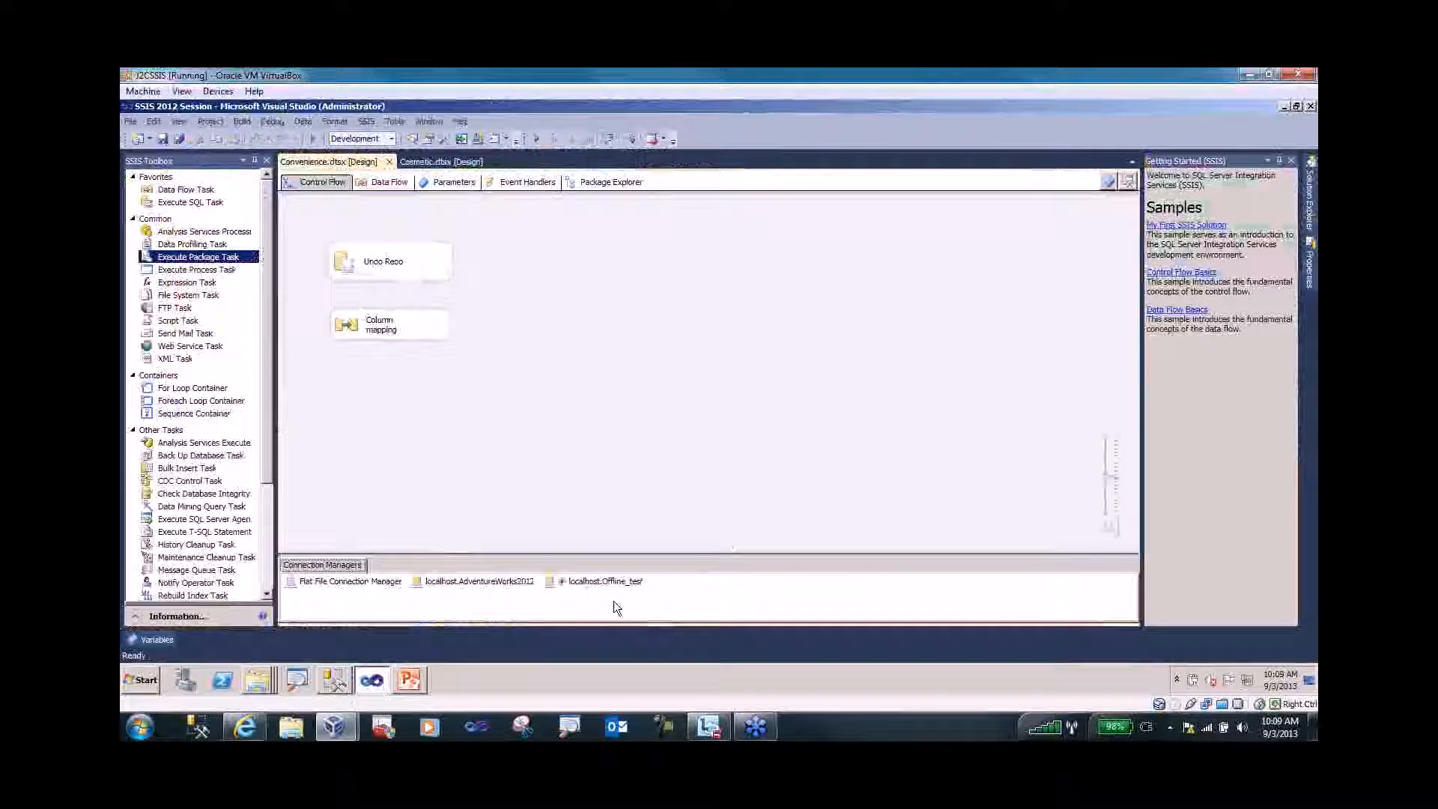
key(ctrl+1)
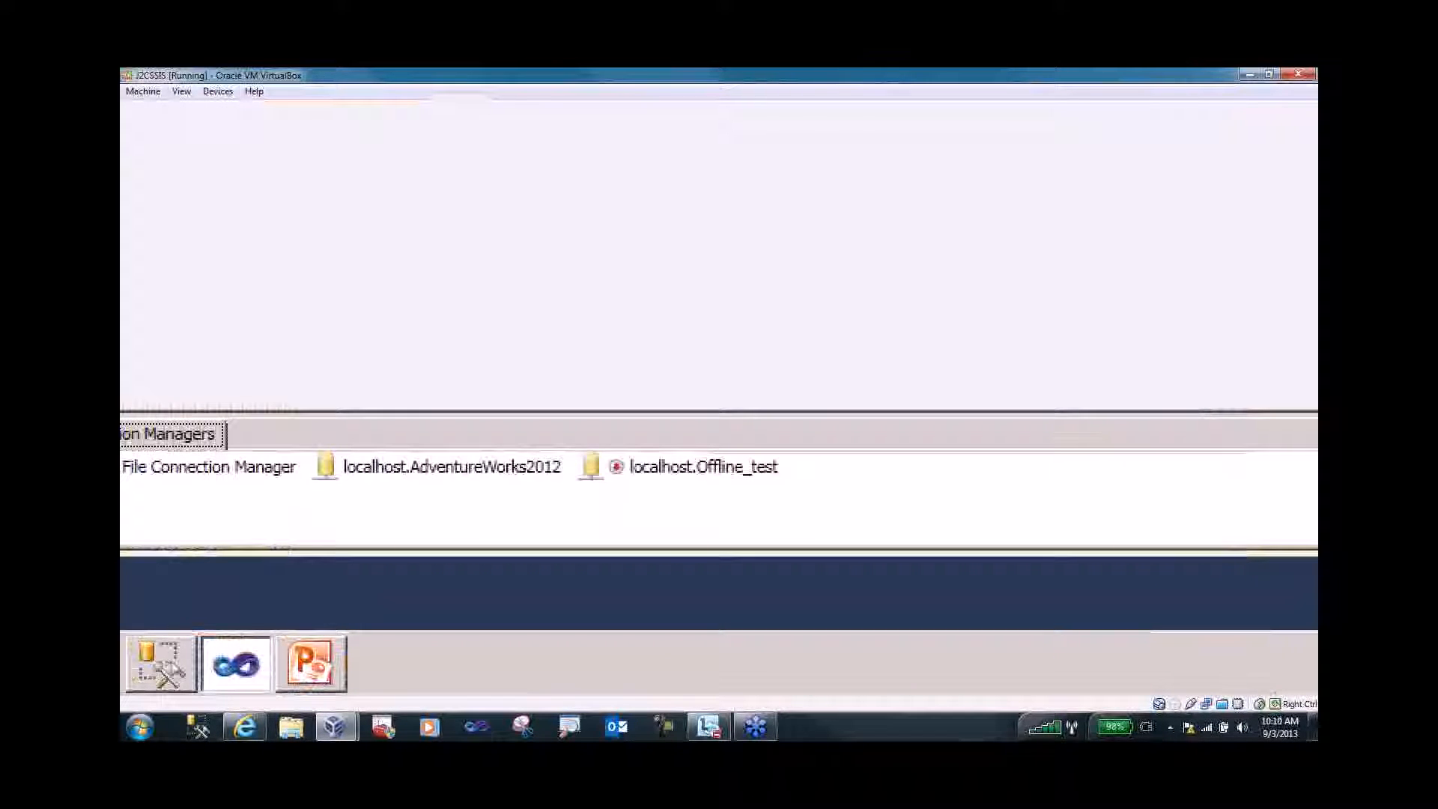
key(Escape)
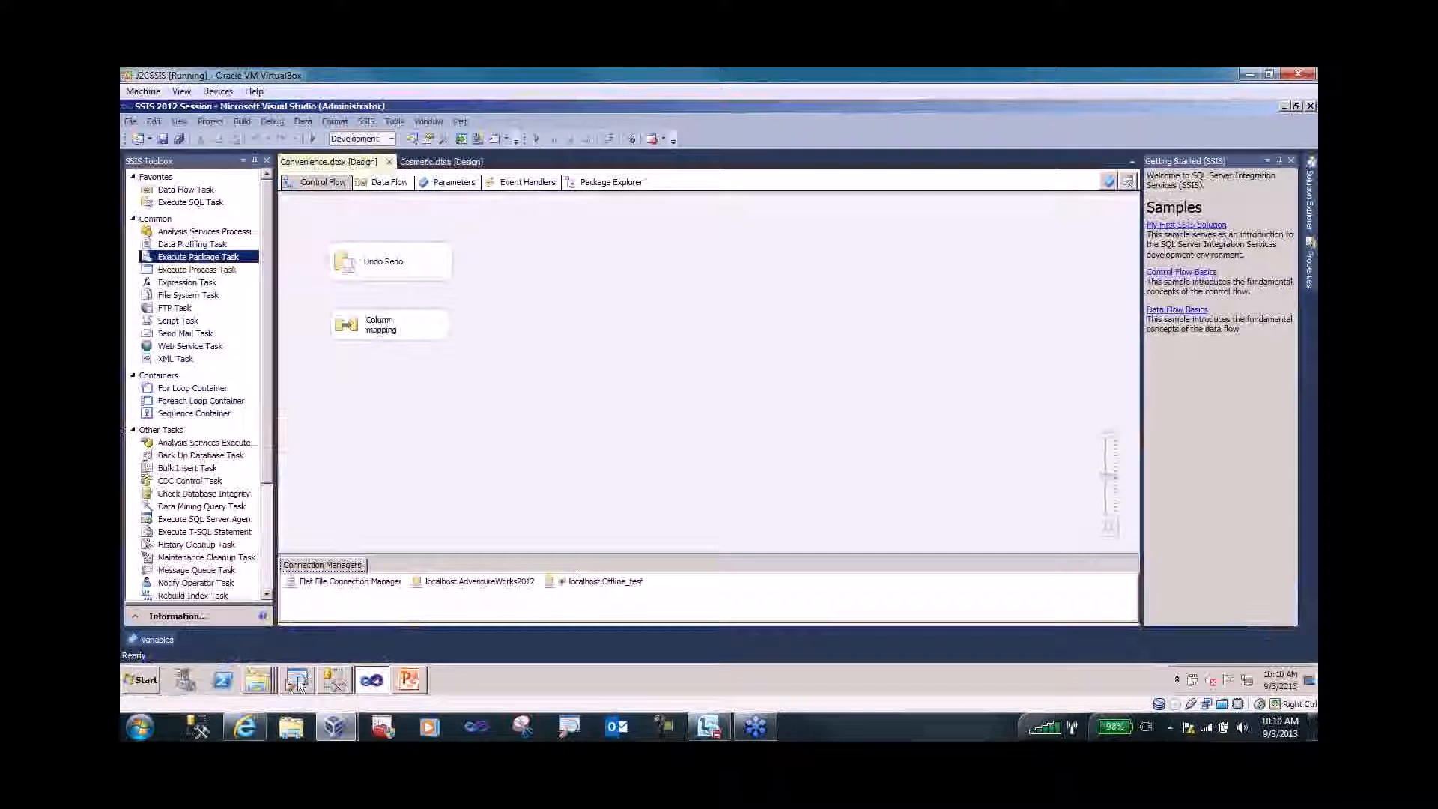
- Bring Offline_test online with Tasks > Bring Online in SSMS, then return to SSDT
click(345, 678)
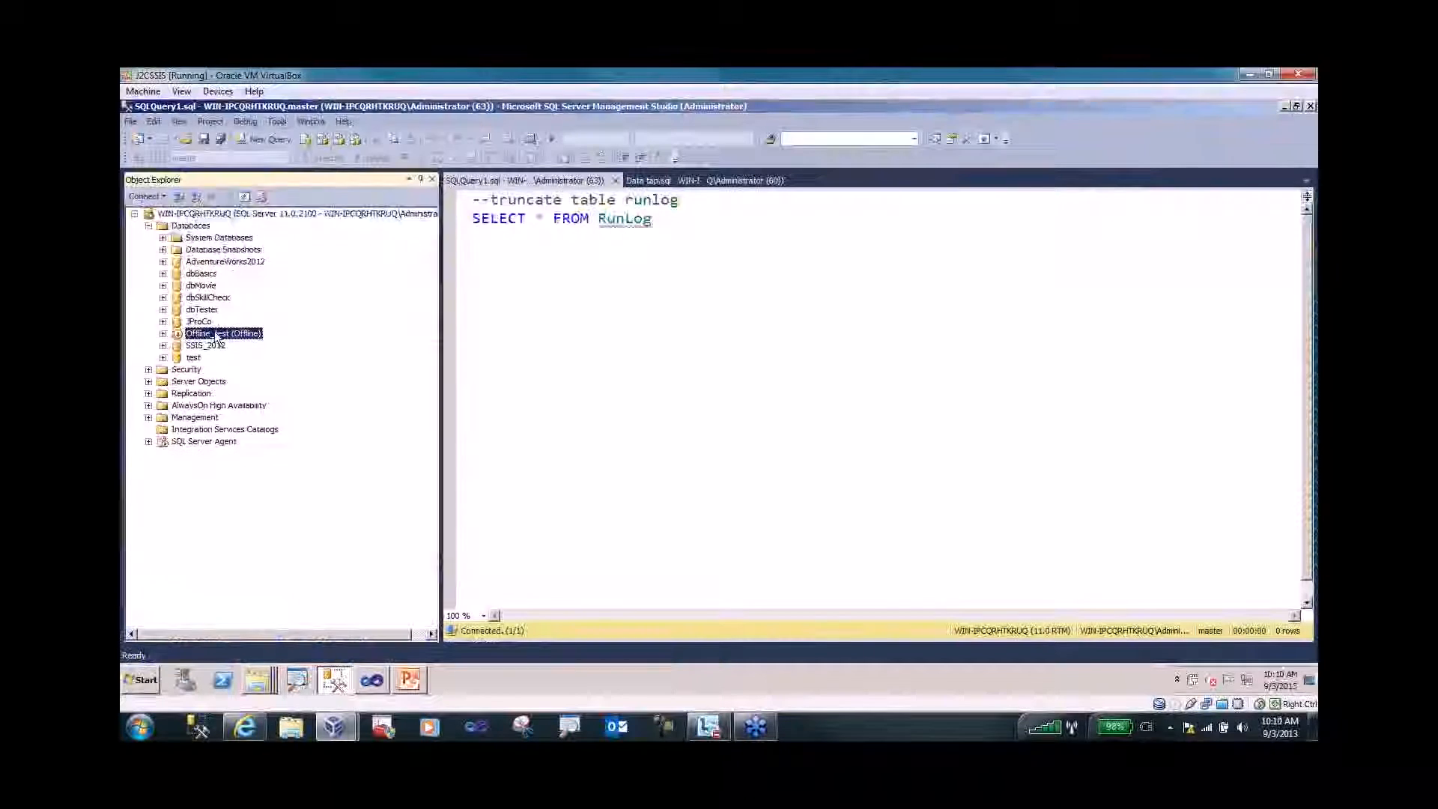
right_click(215, 335)
mouse_move(299, 396)
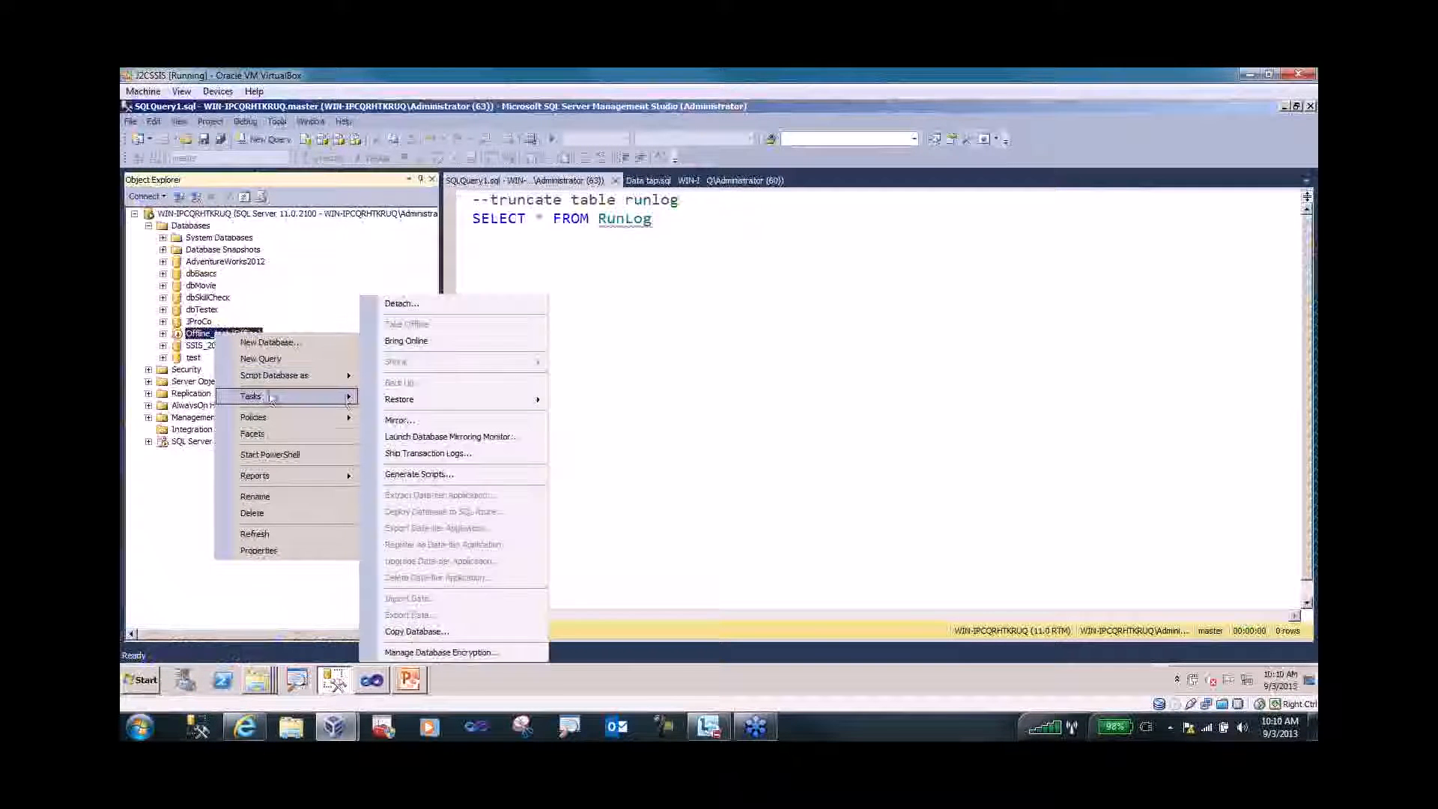
click(410, 340)
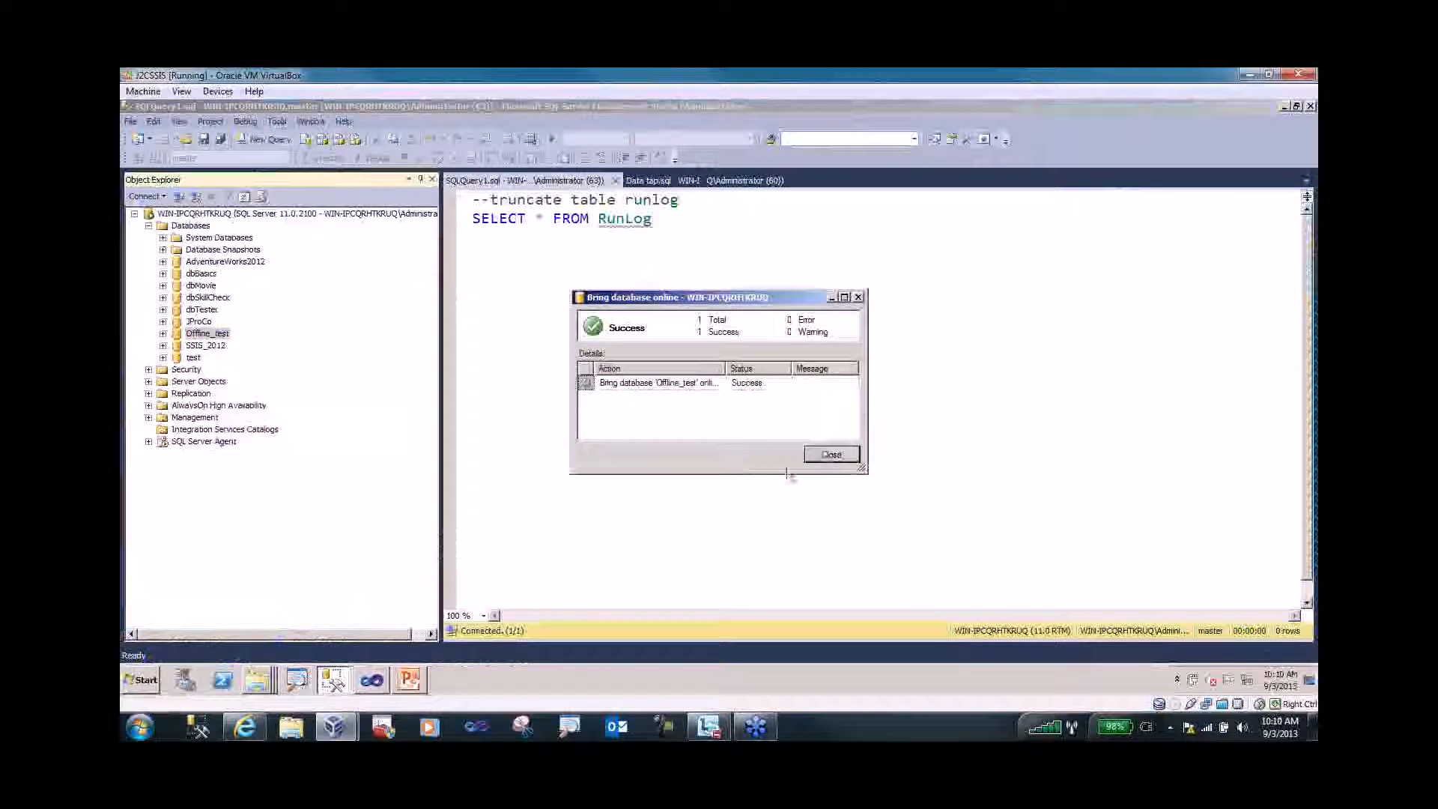
click(824, 455)
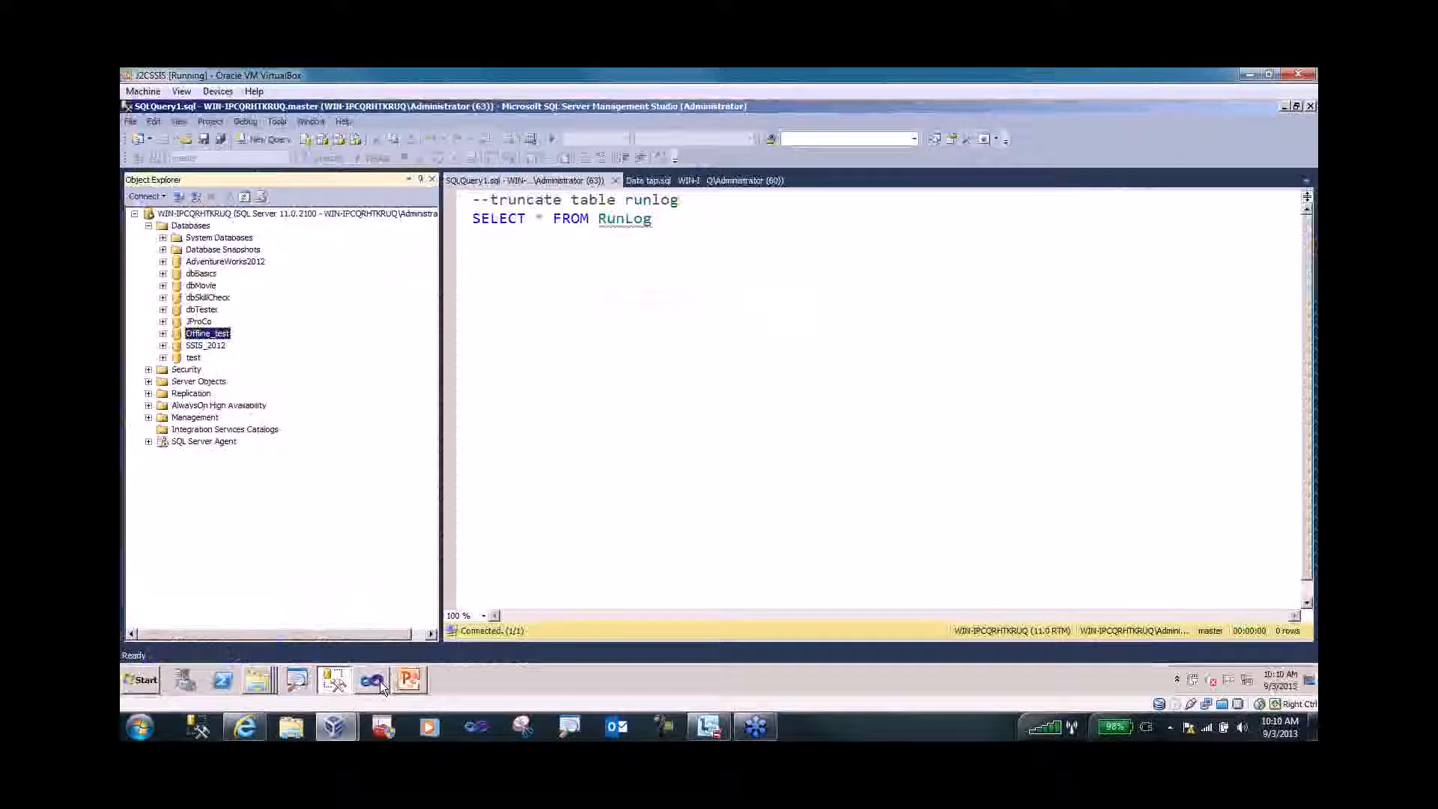
click(374, 680)
- Uncheck Work Offline on the localhost.Offline_test connection manager
right_click(580, 581)
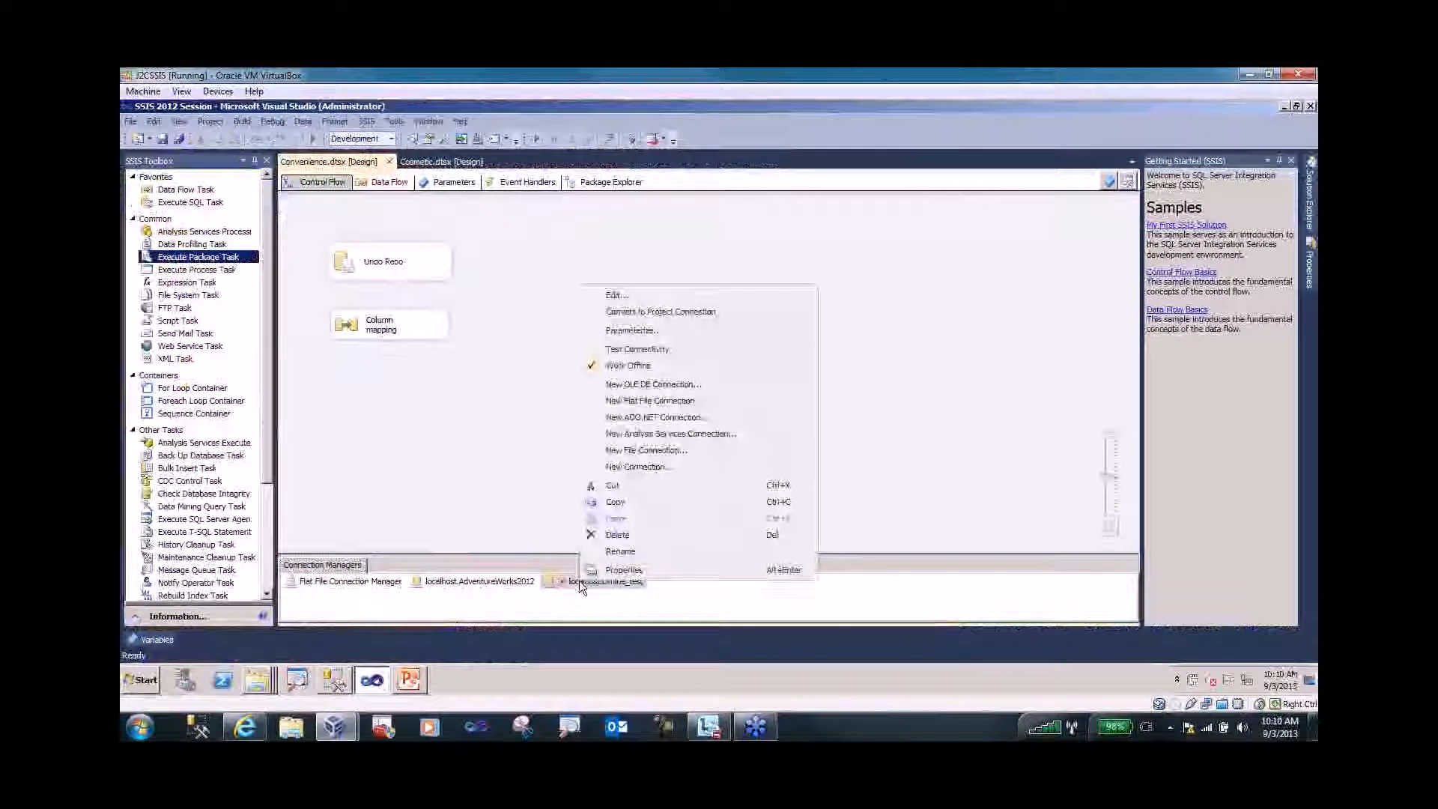
click(628, 366)
click(660, 588)
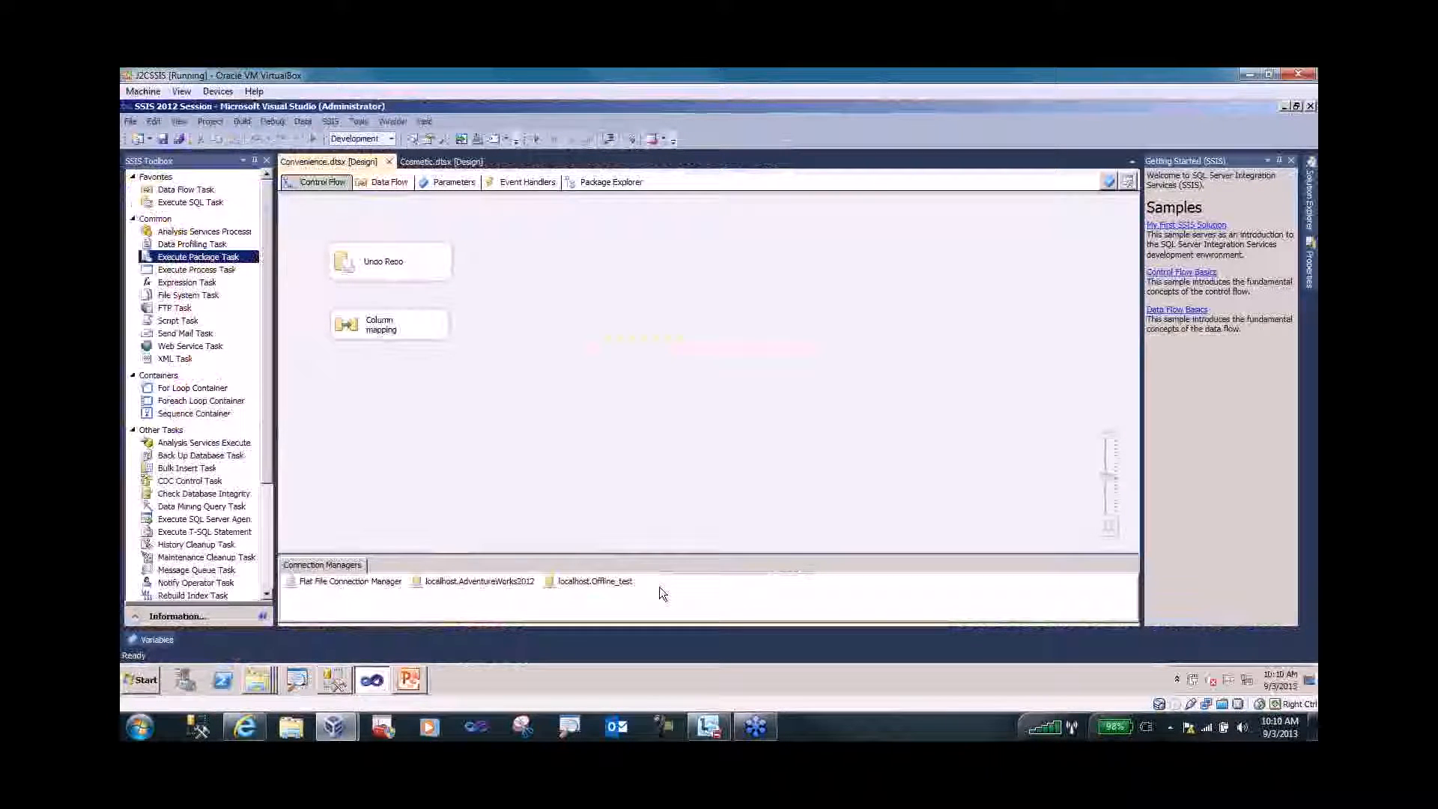
- Confirm localhost.Offline_test is no longer in offline mode
right_click(606, 583)
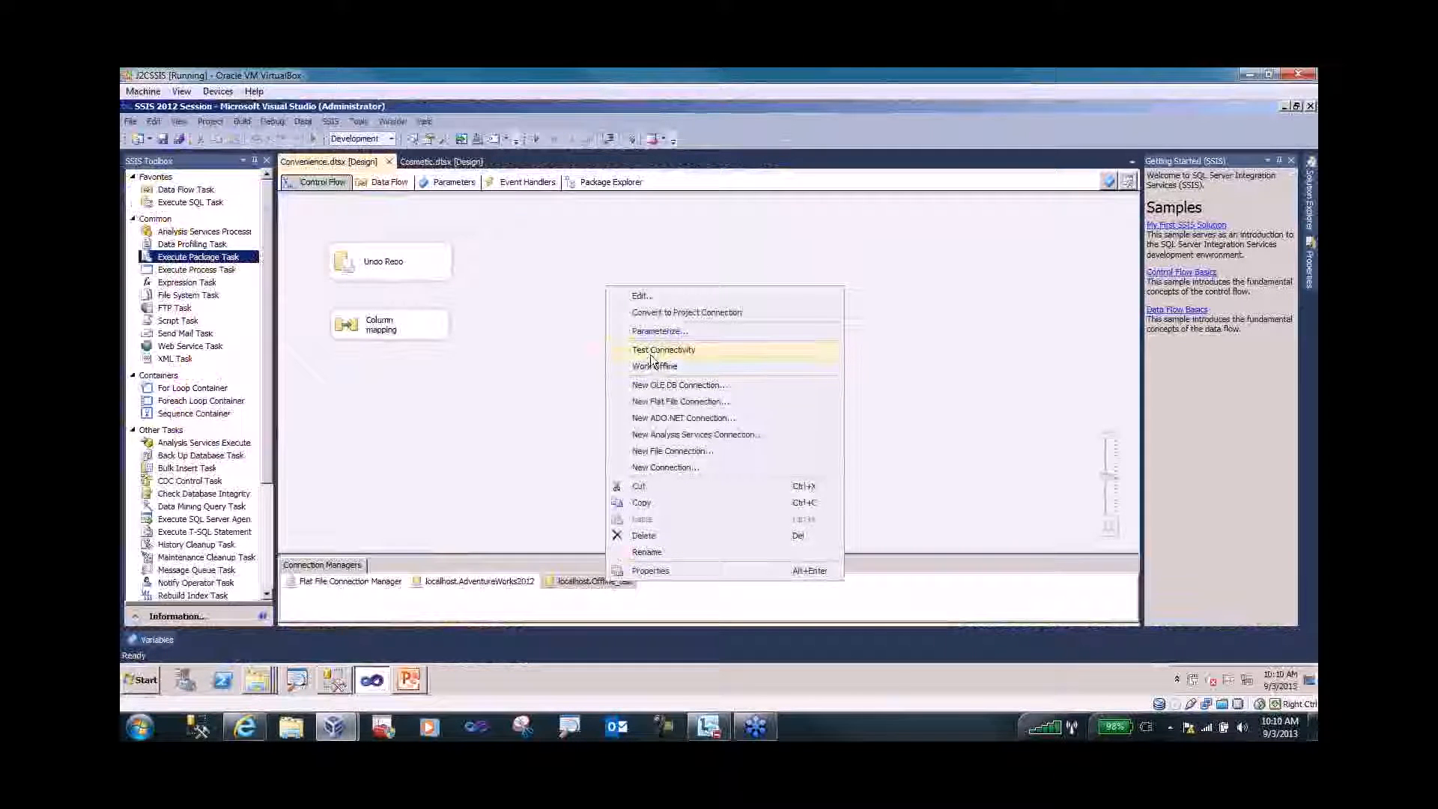
click(677, 598)
right_click(578, 578)
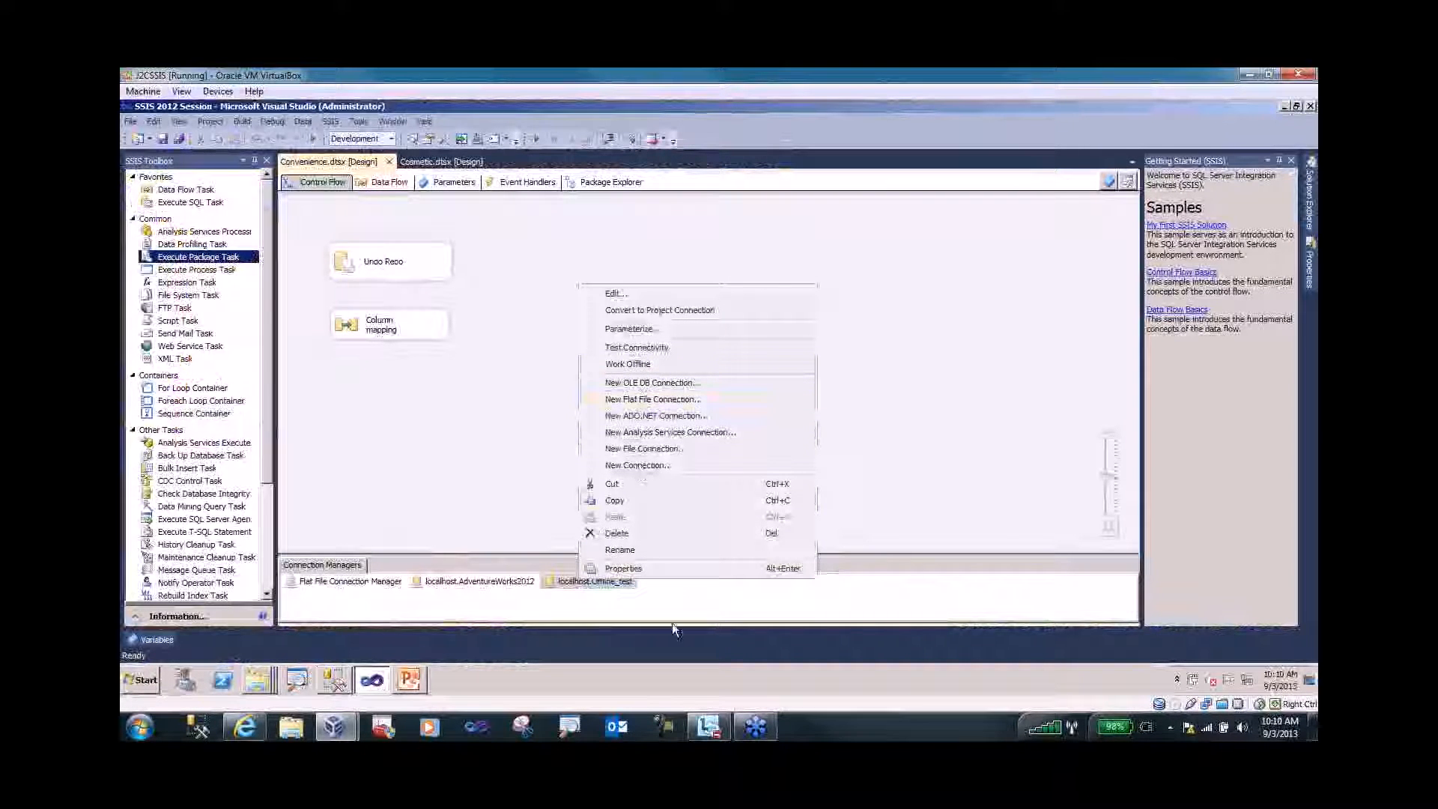
click(675, 602)
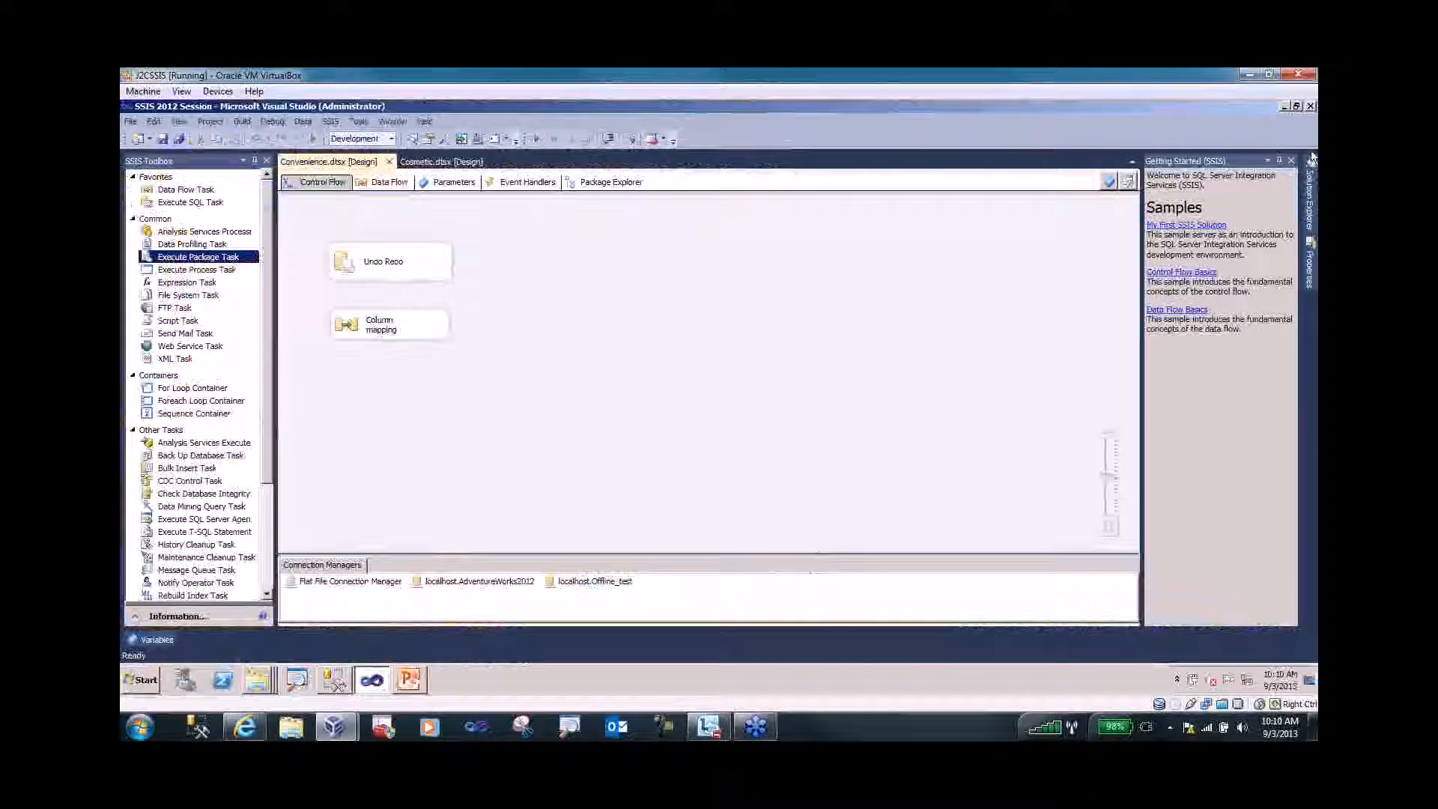
- Create a project-level OLEDB connection manager from the existing localhost.test data connection
mouse_move(1313, 189)
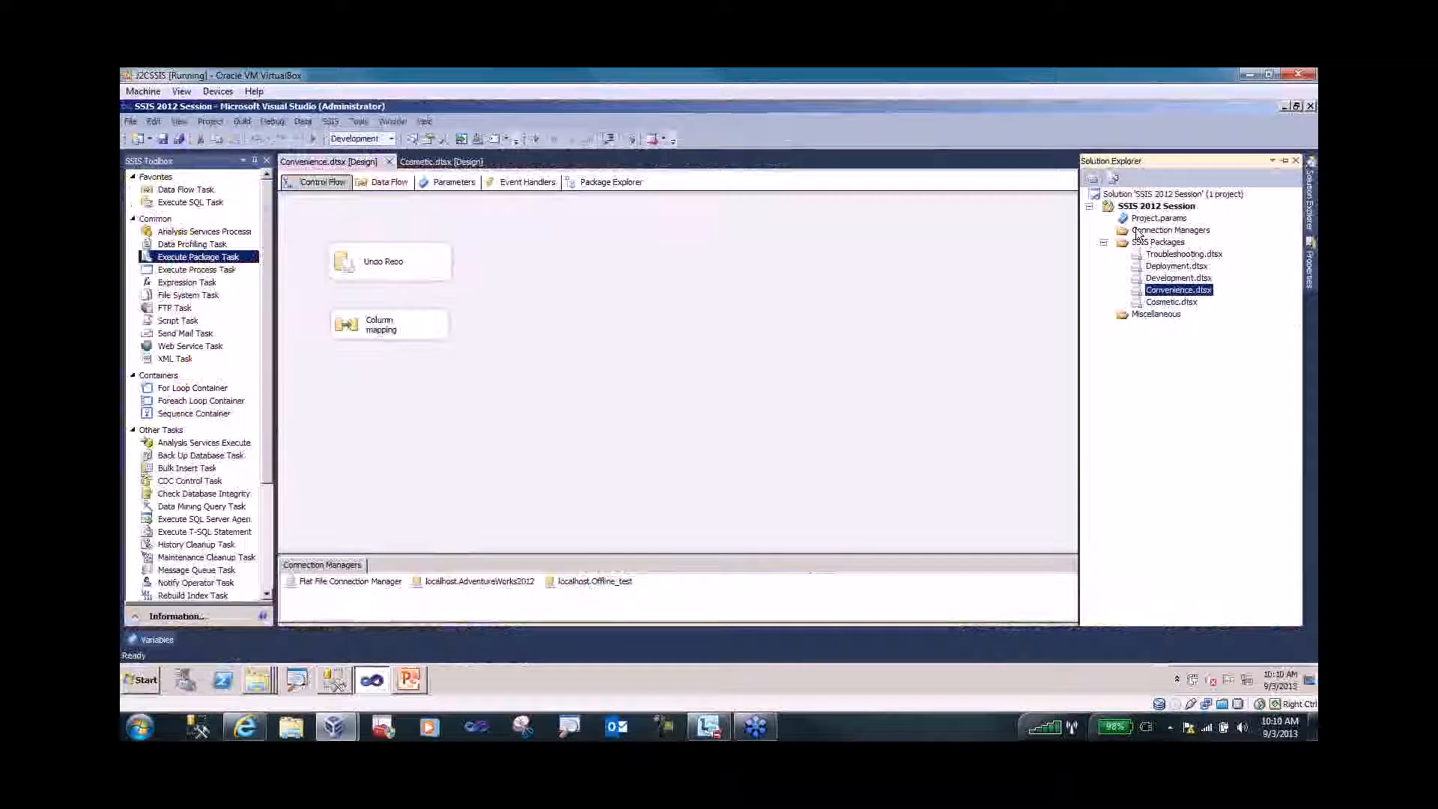
click(1137, 231)
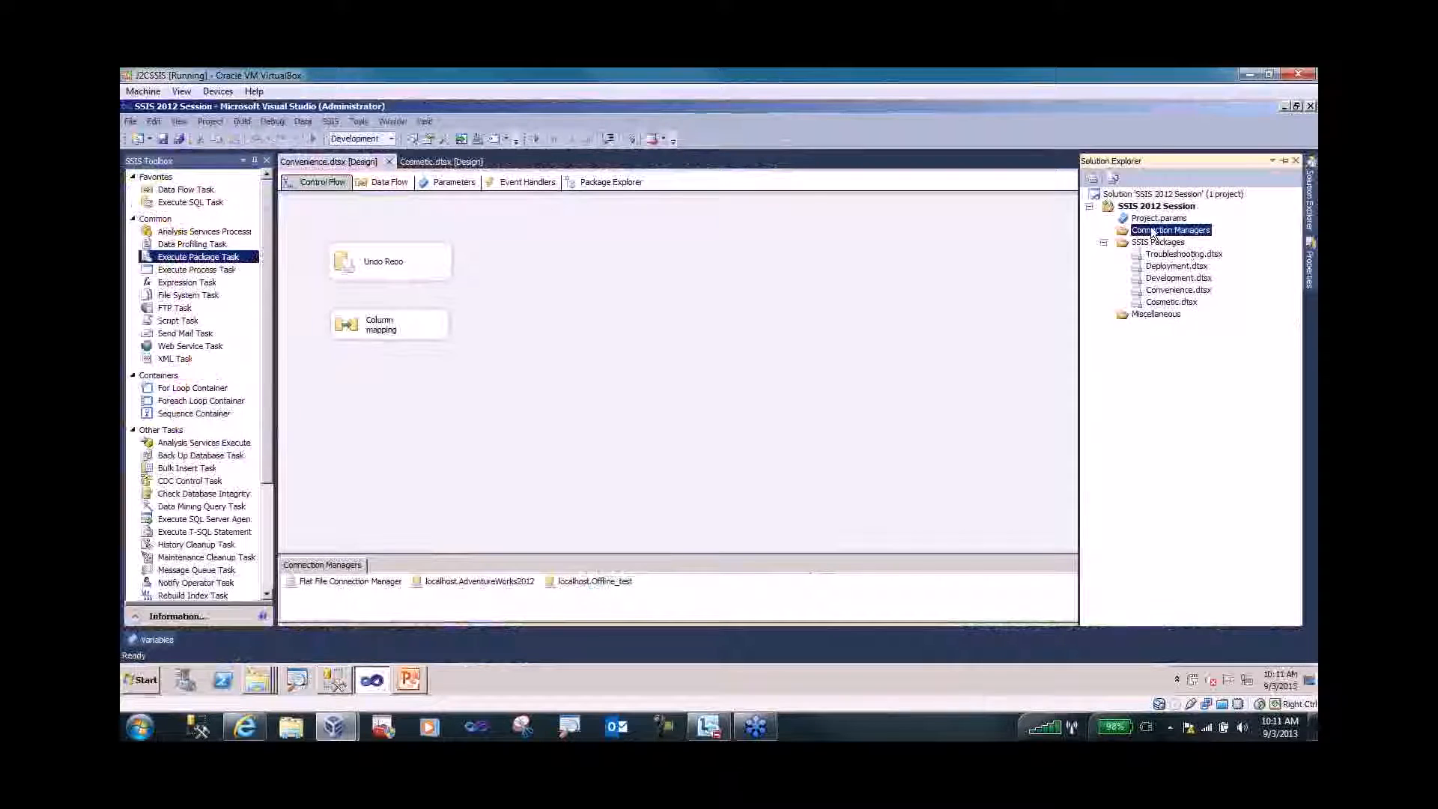
right_click(1152, 232)
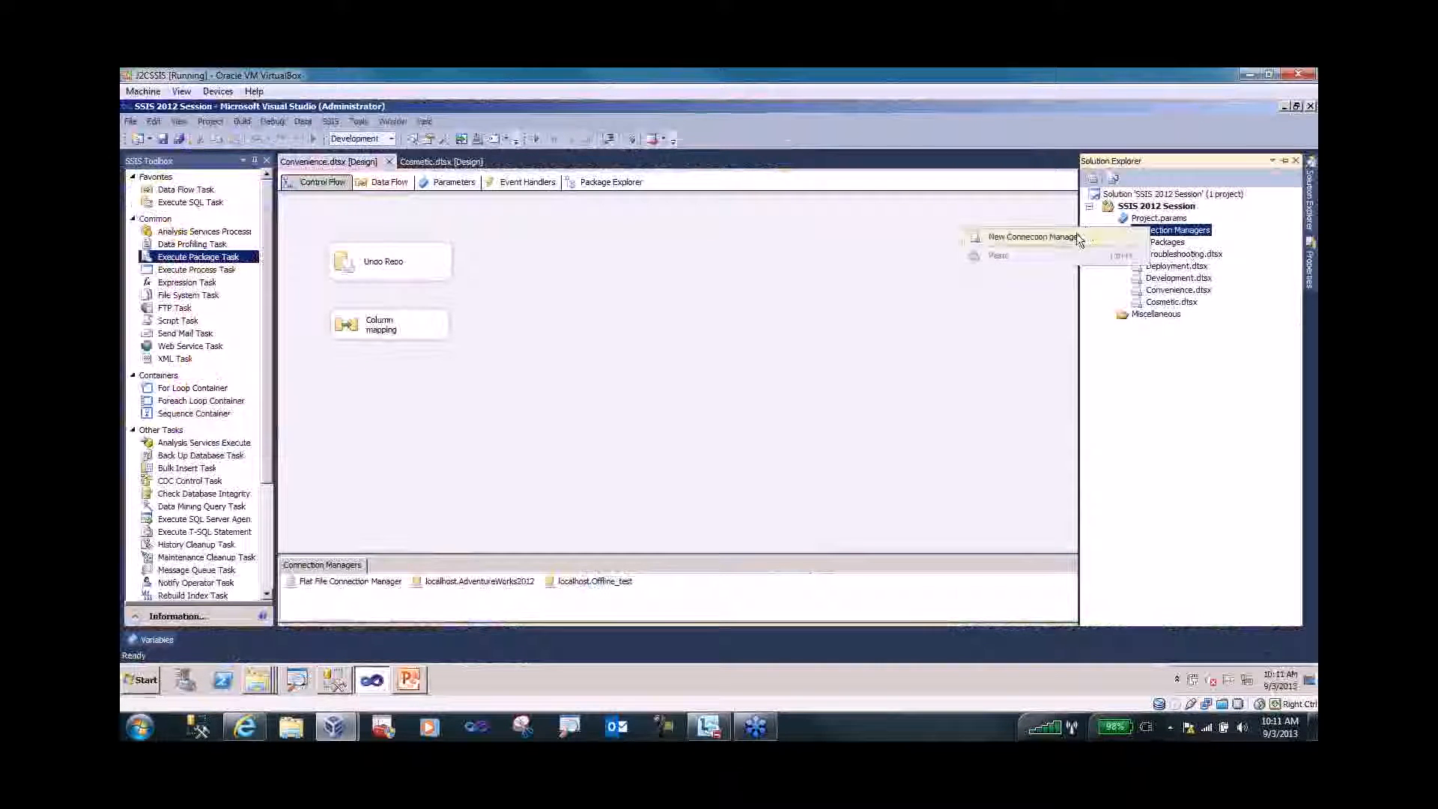
click(1049, 237)
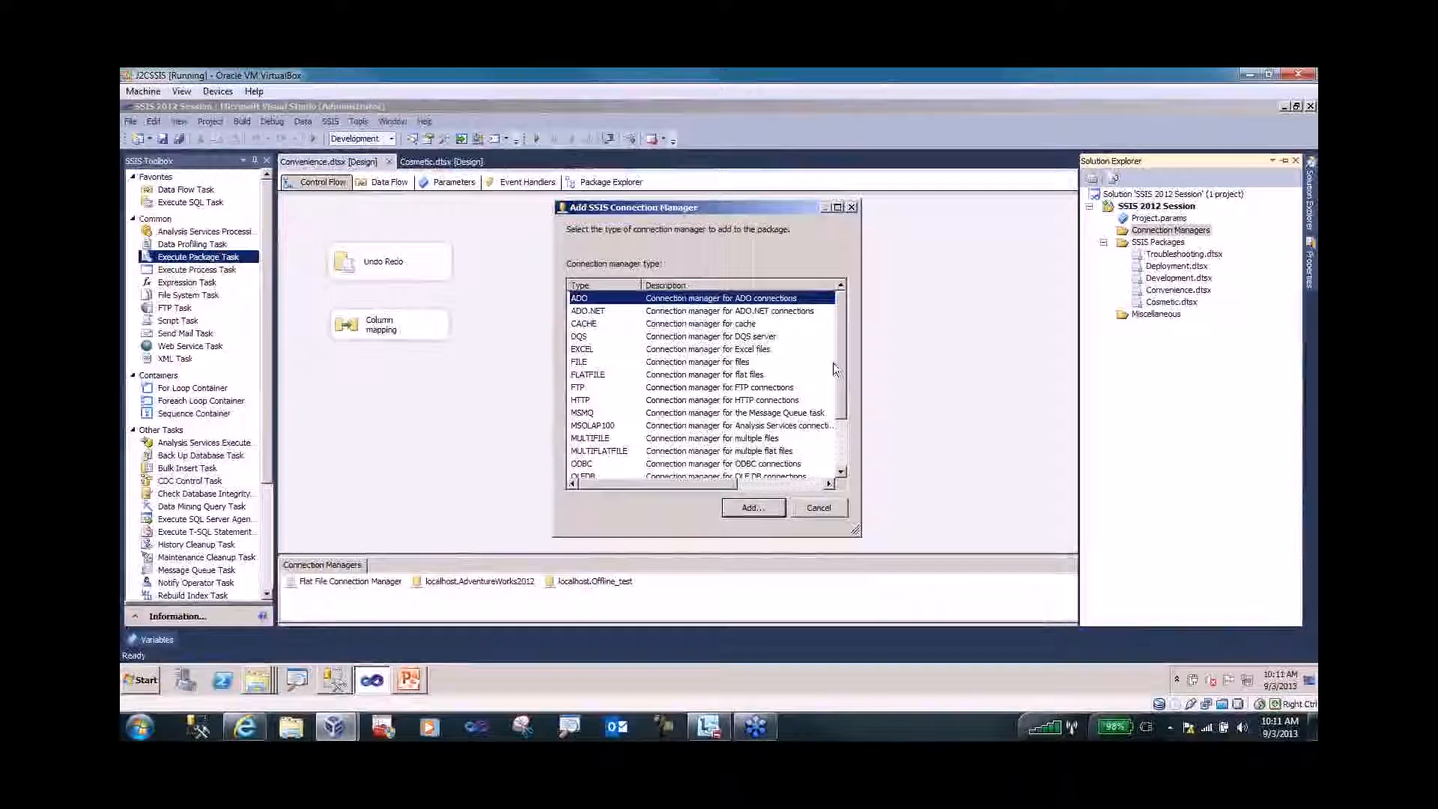
drag(843, 367, 811, 421)
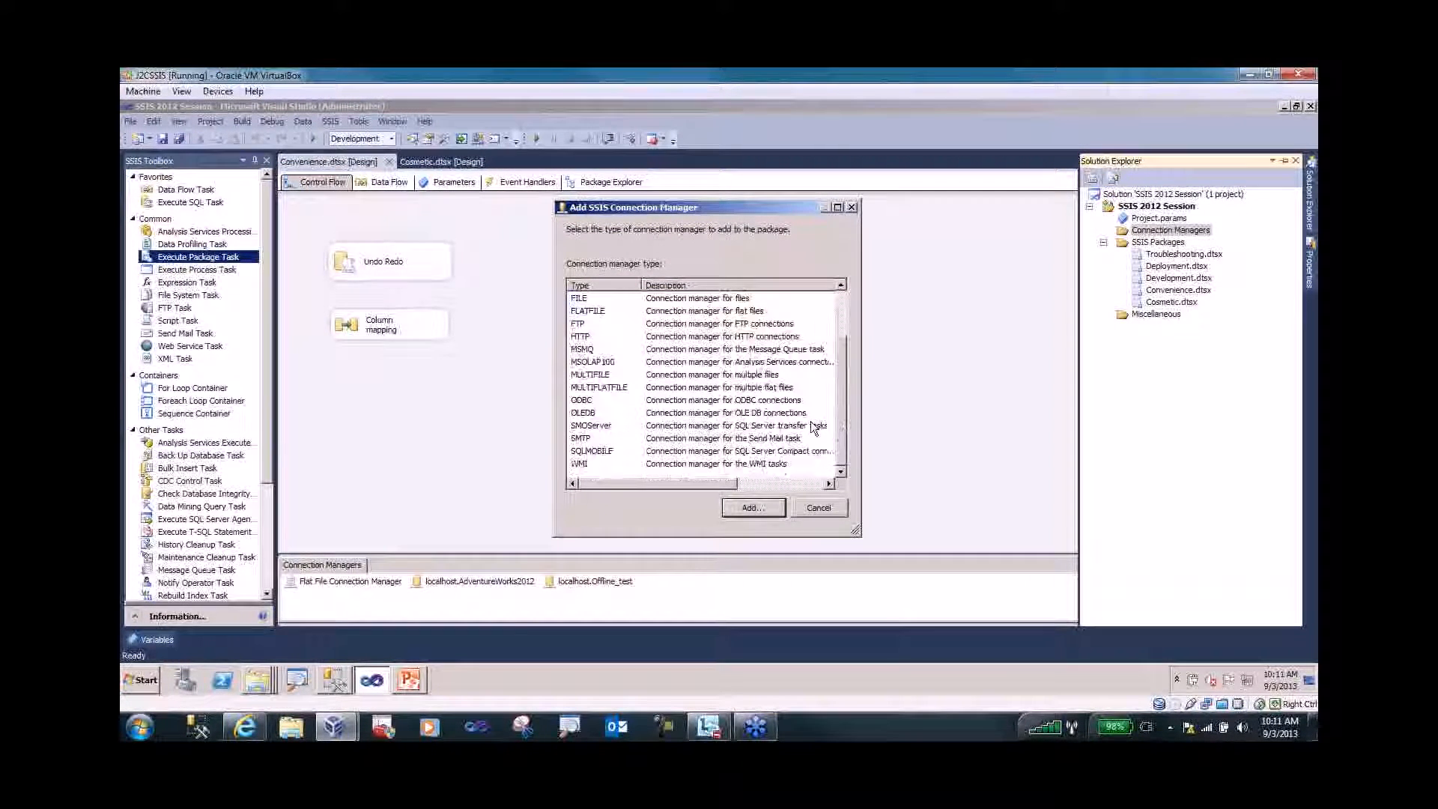
click(592, 414)
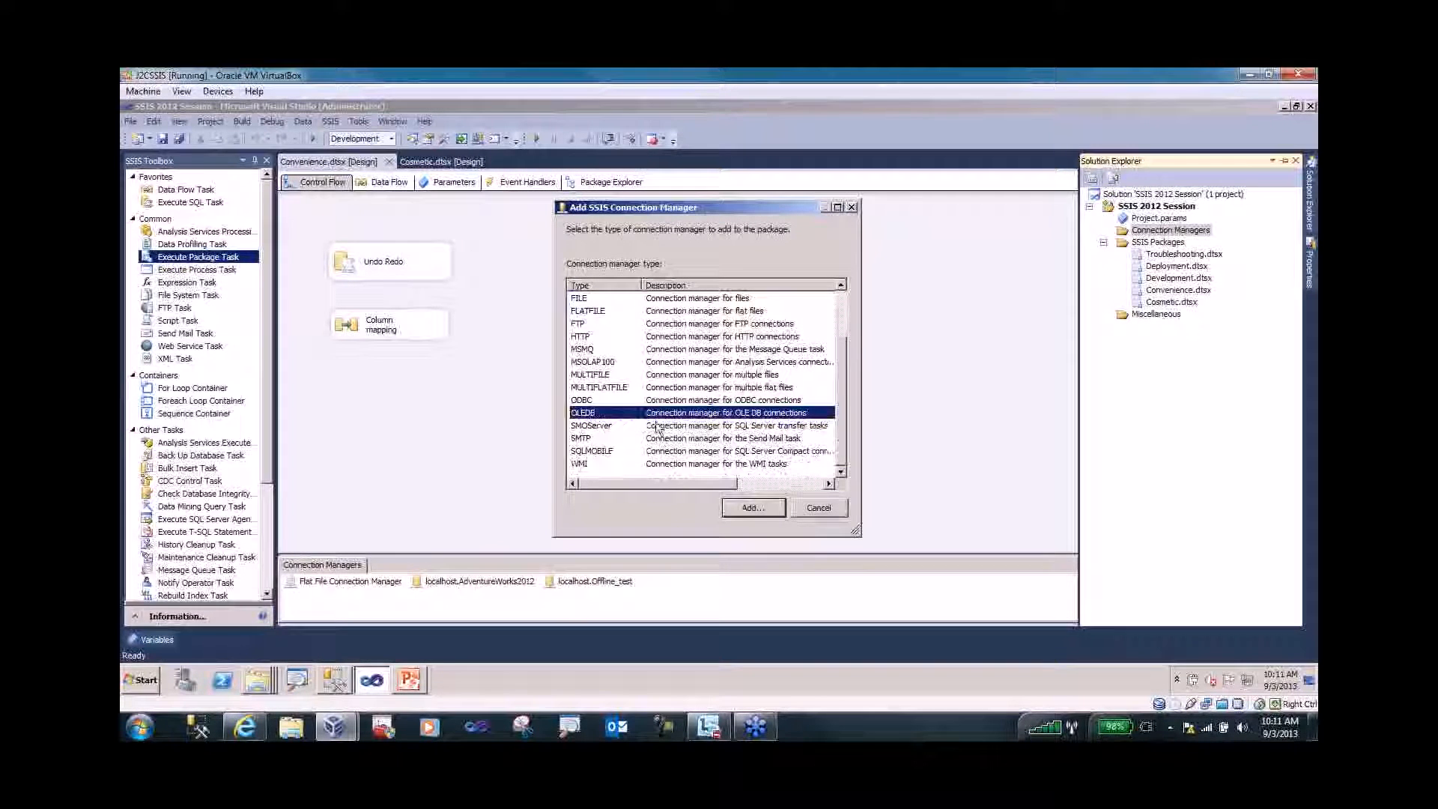
click(746, 510)
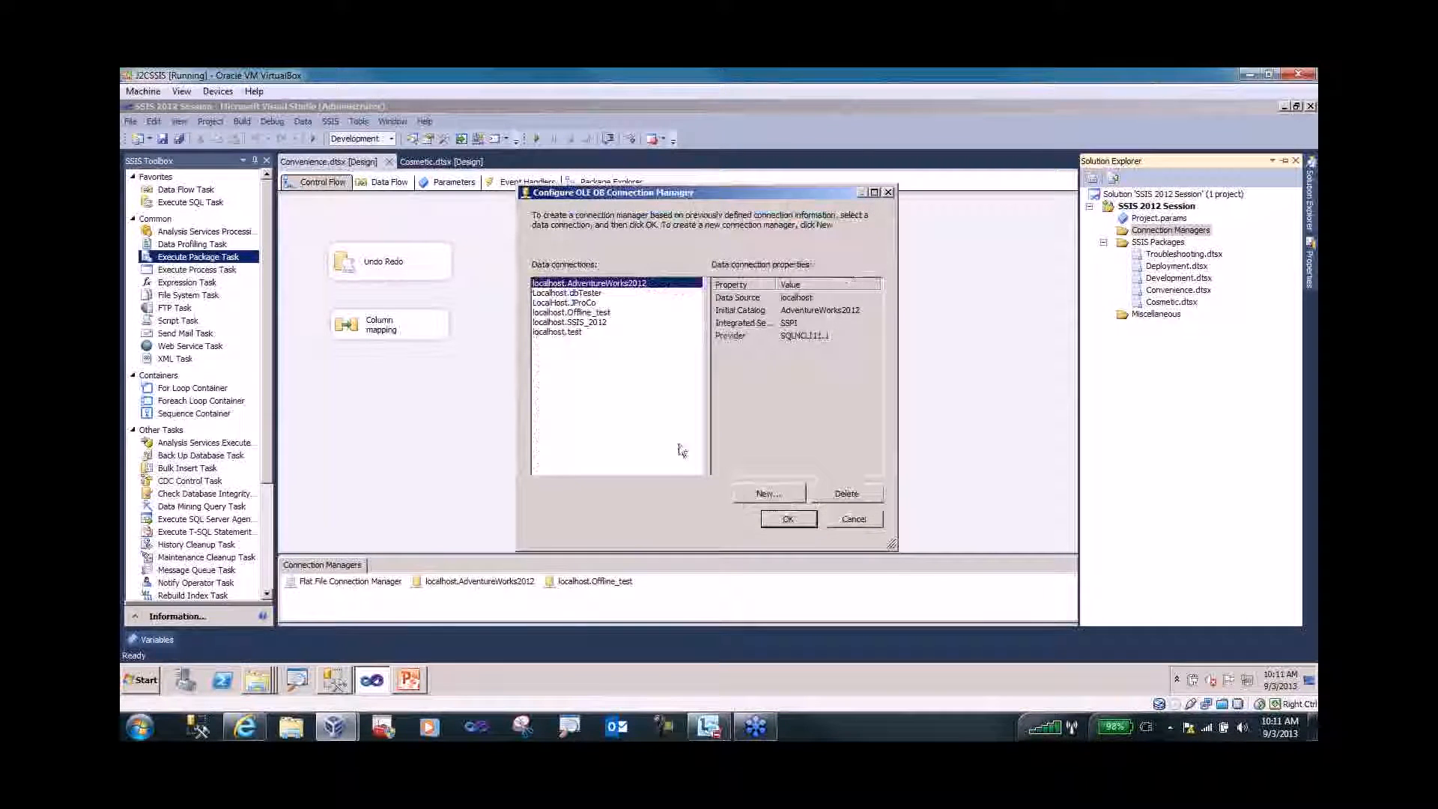
click(565, 332)
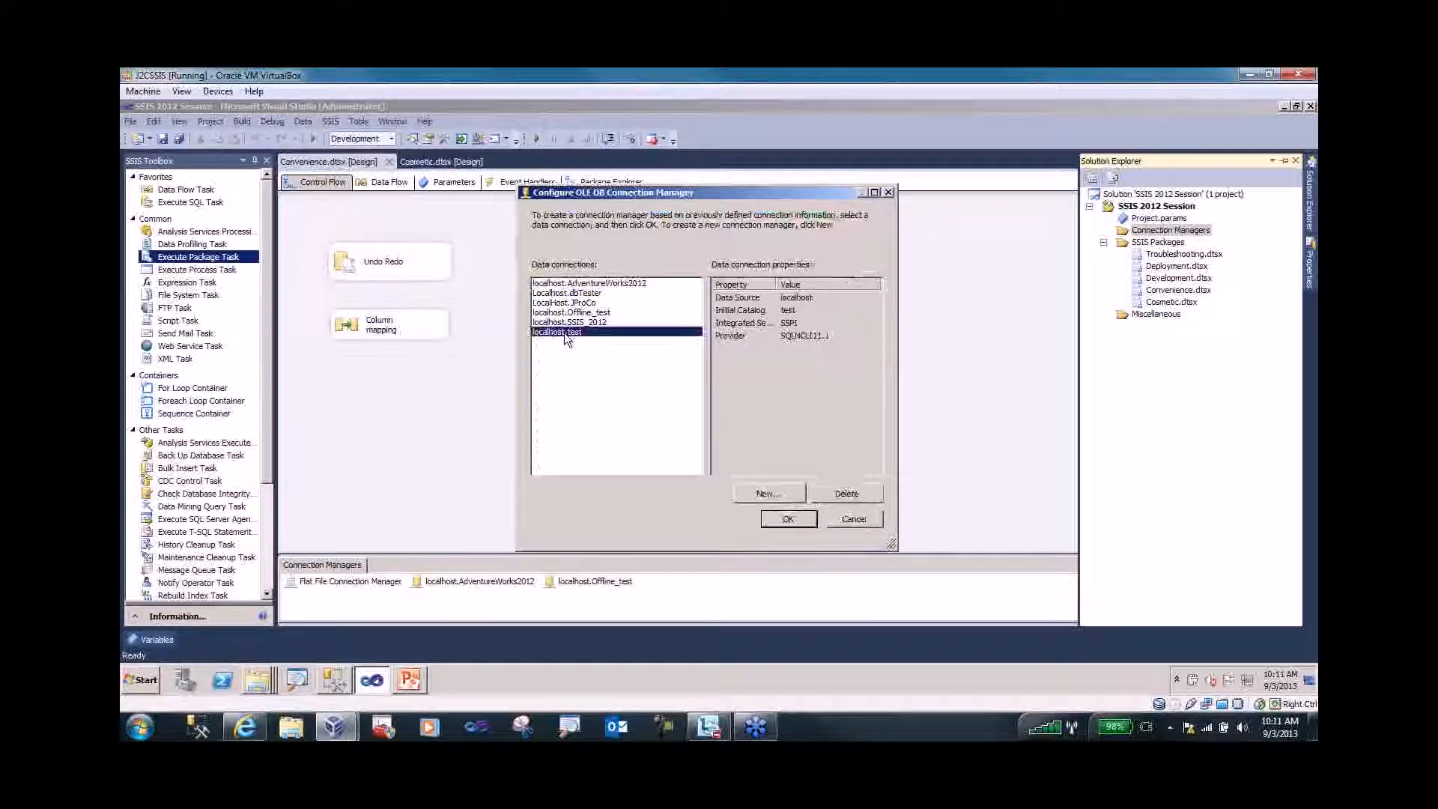
click(788, 519)
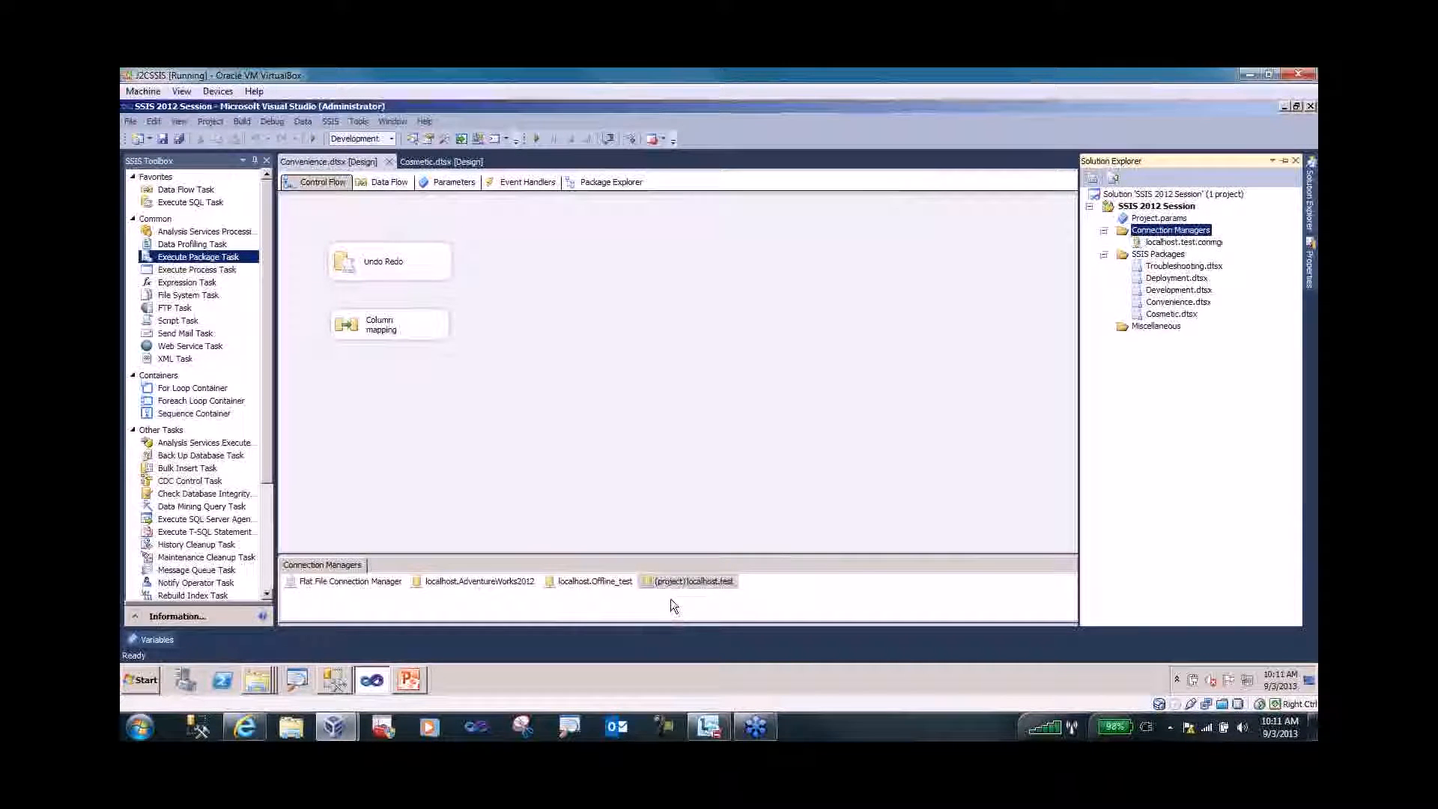
- Show localhost.test.conmgr under the project's Connection Managers in Solution Explorer
key(ctrl+1)
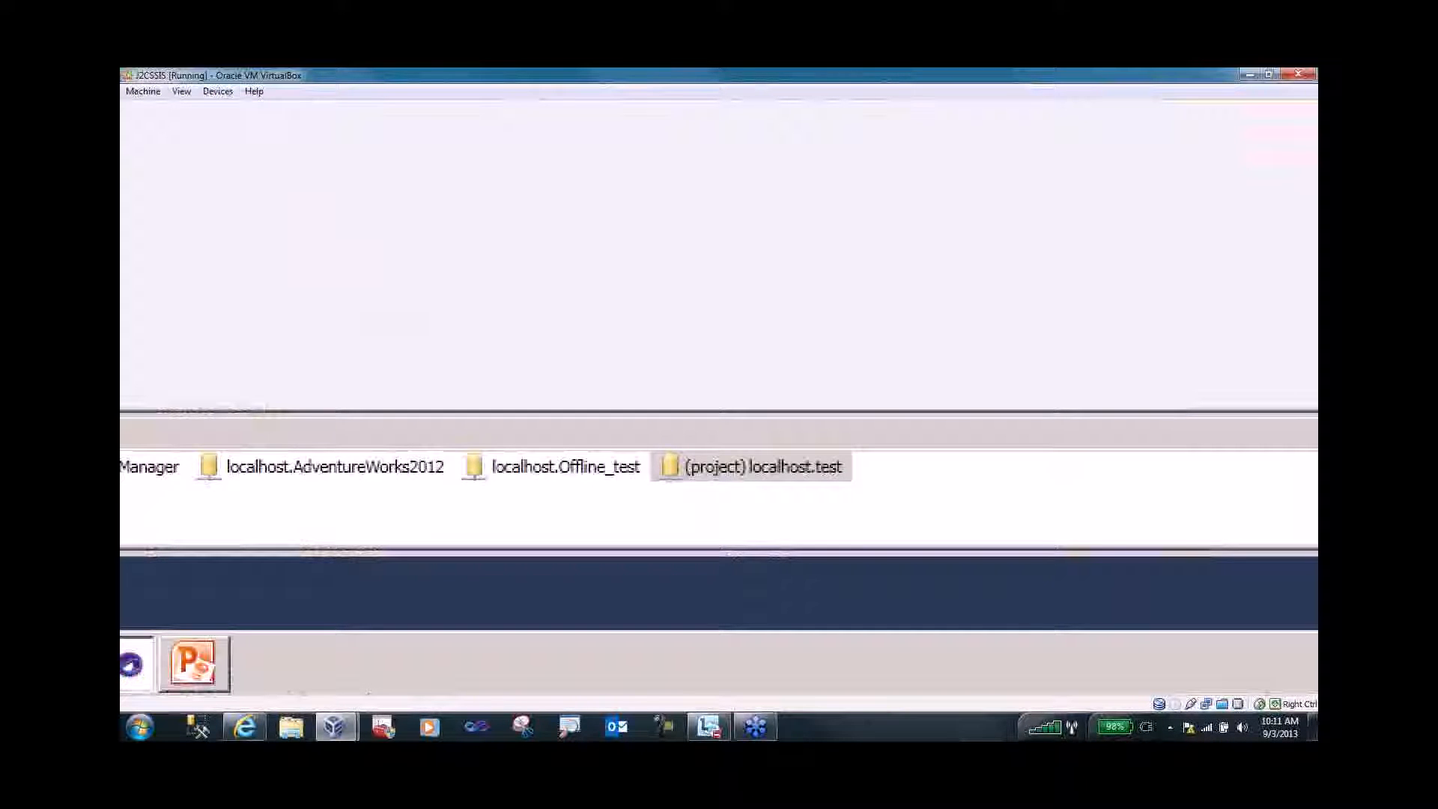
key(Escape)
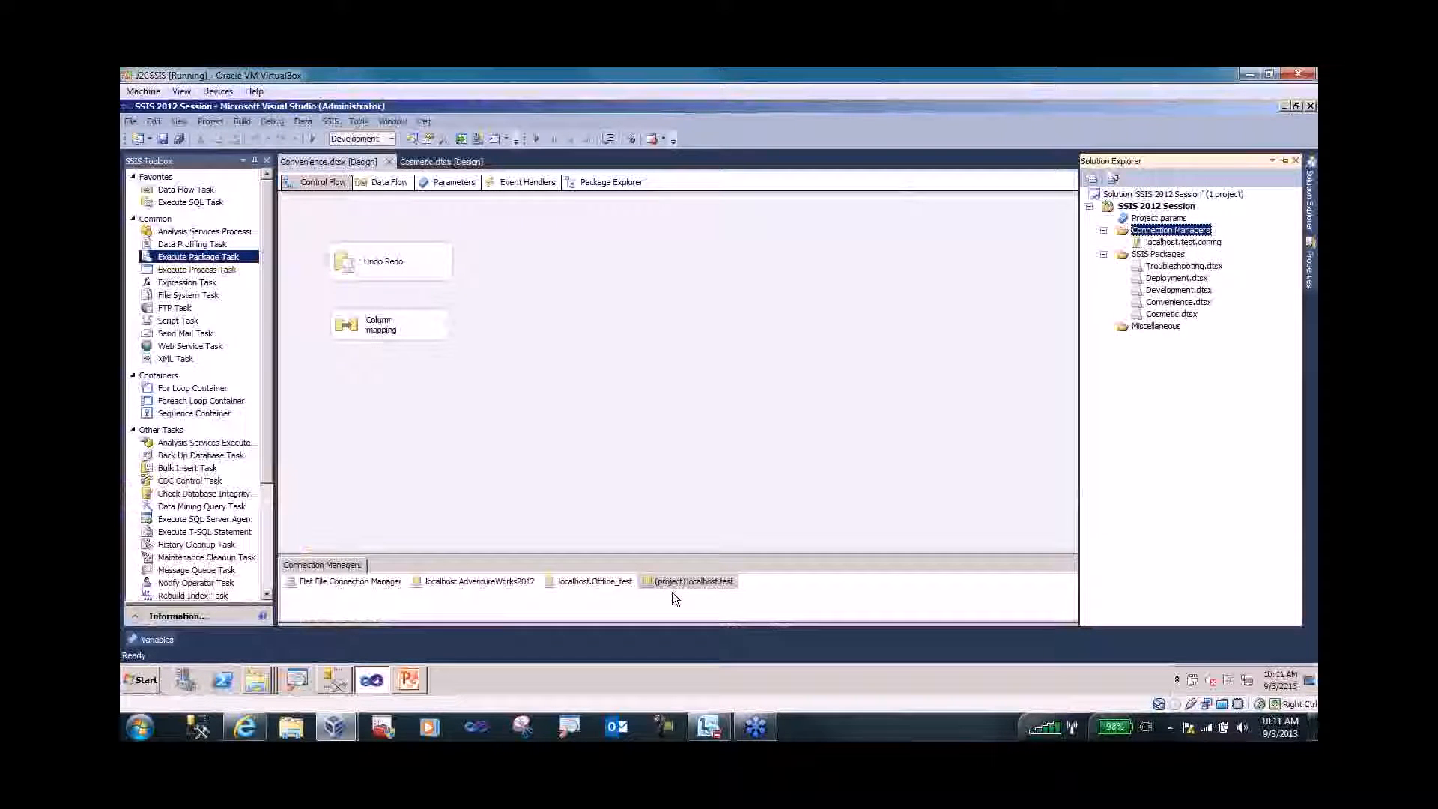
click(1198, 243)
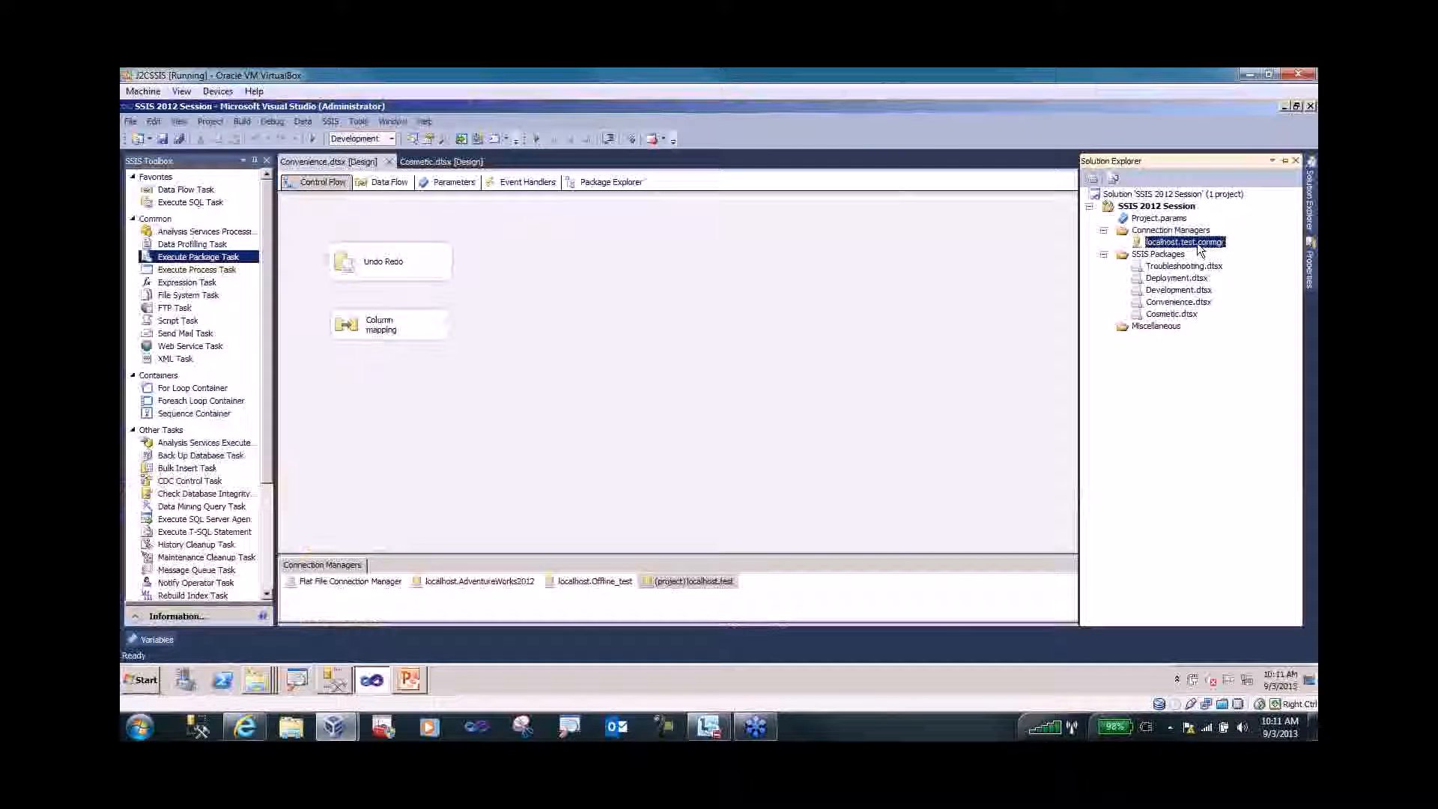
mouse_move(1309, 276)
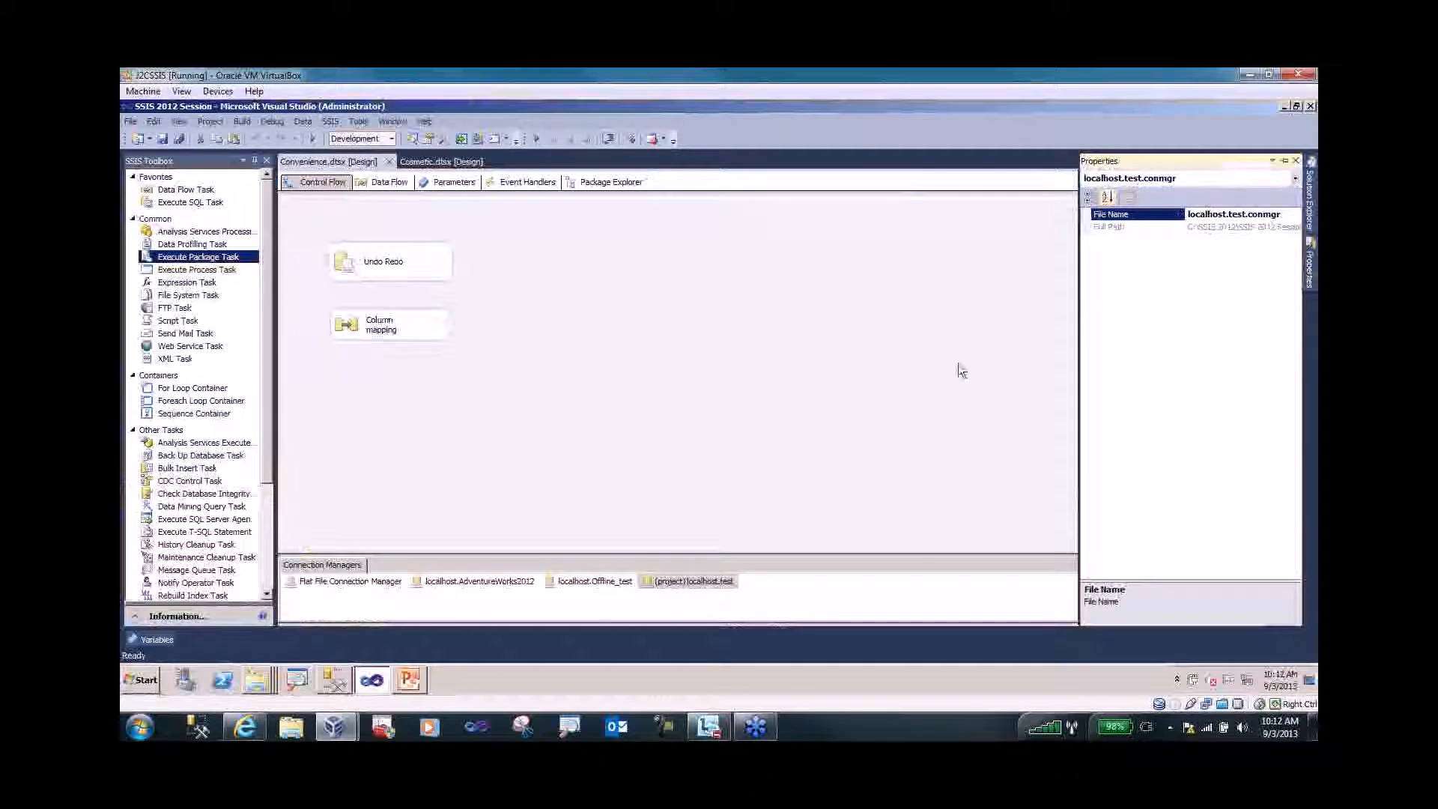
click(843, 598)
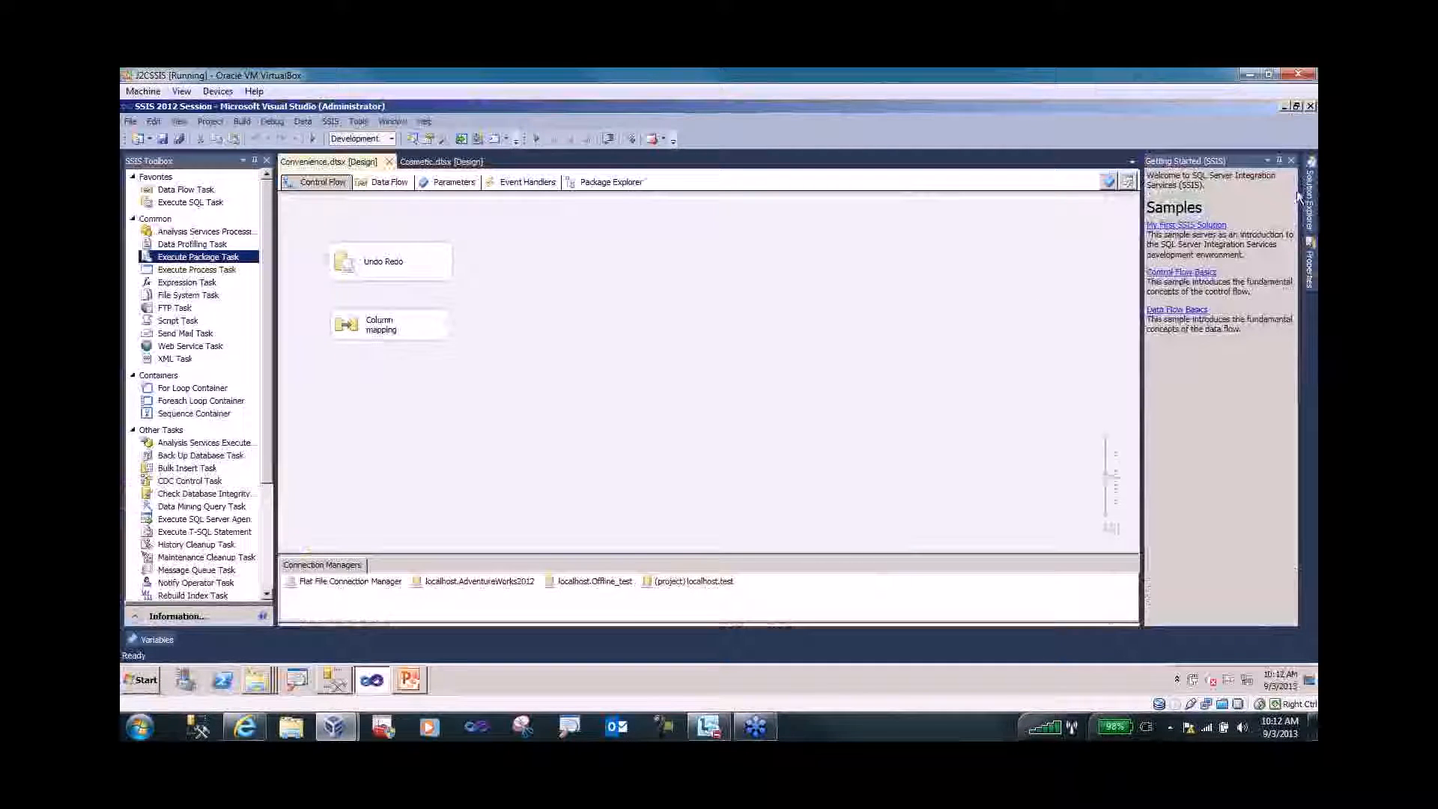
mouse_move(1310, 266)
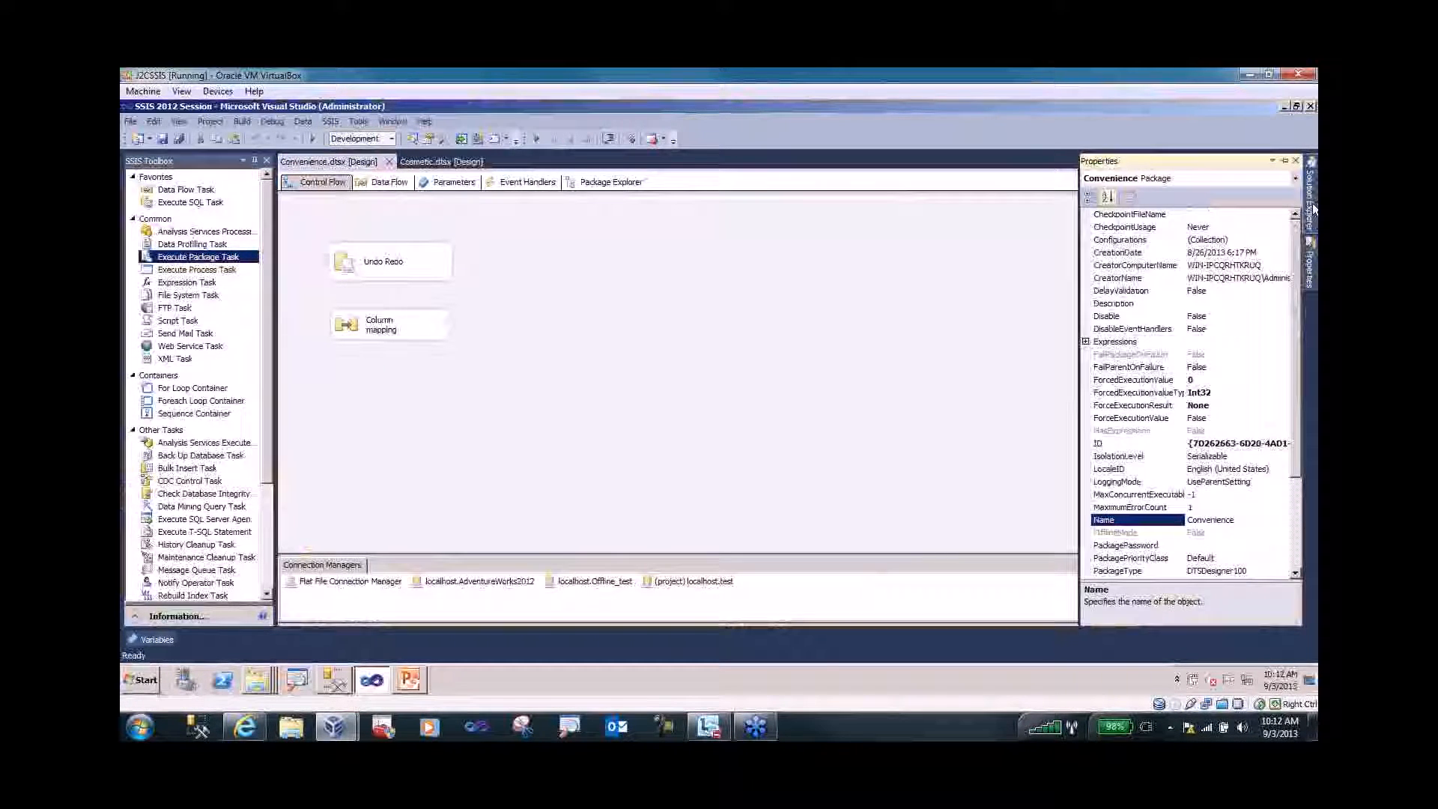
mouse_move(1312, 214)
click(1154, 244)
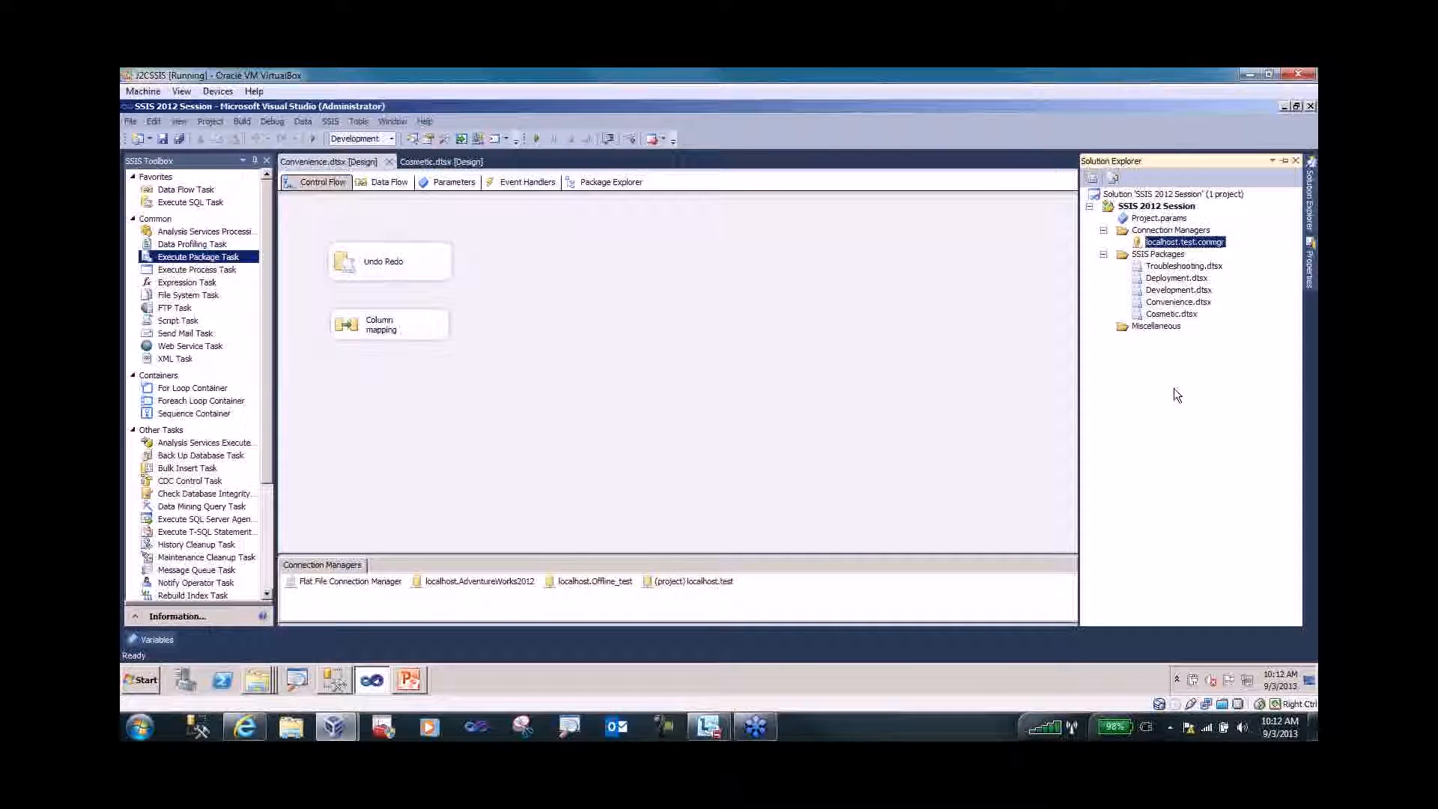
- Delete the Undo Redo task, then bring it back with Undo, Redo and Undo
click(738, 298)
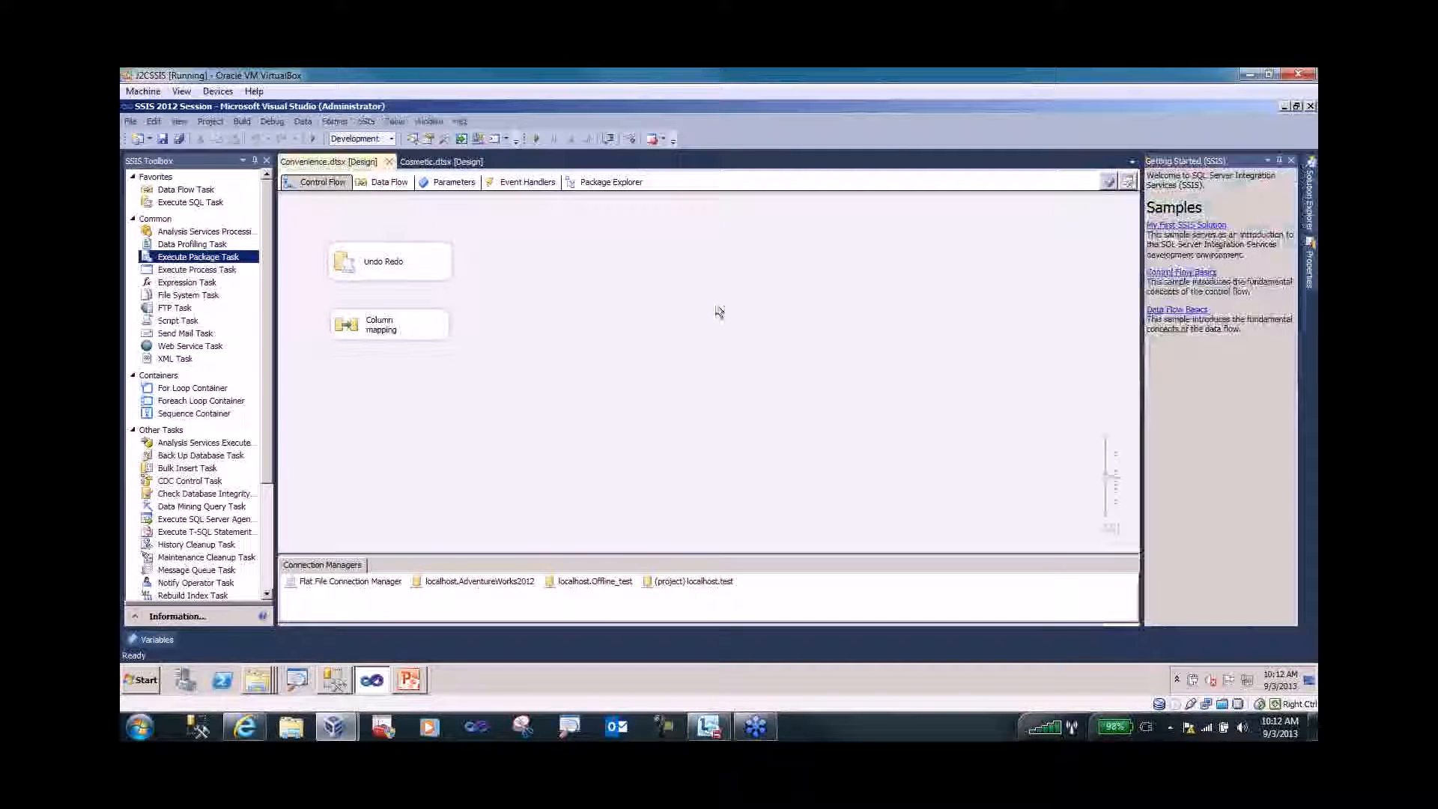
click(366, 272)
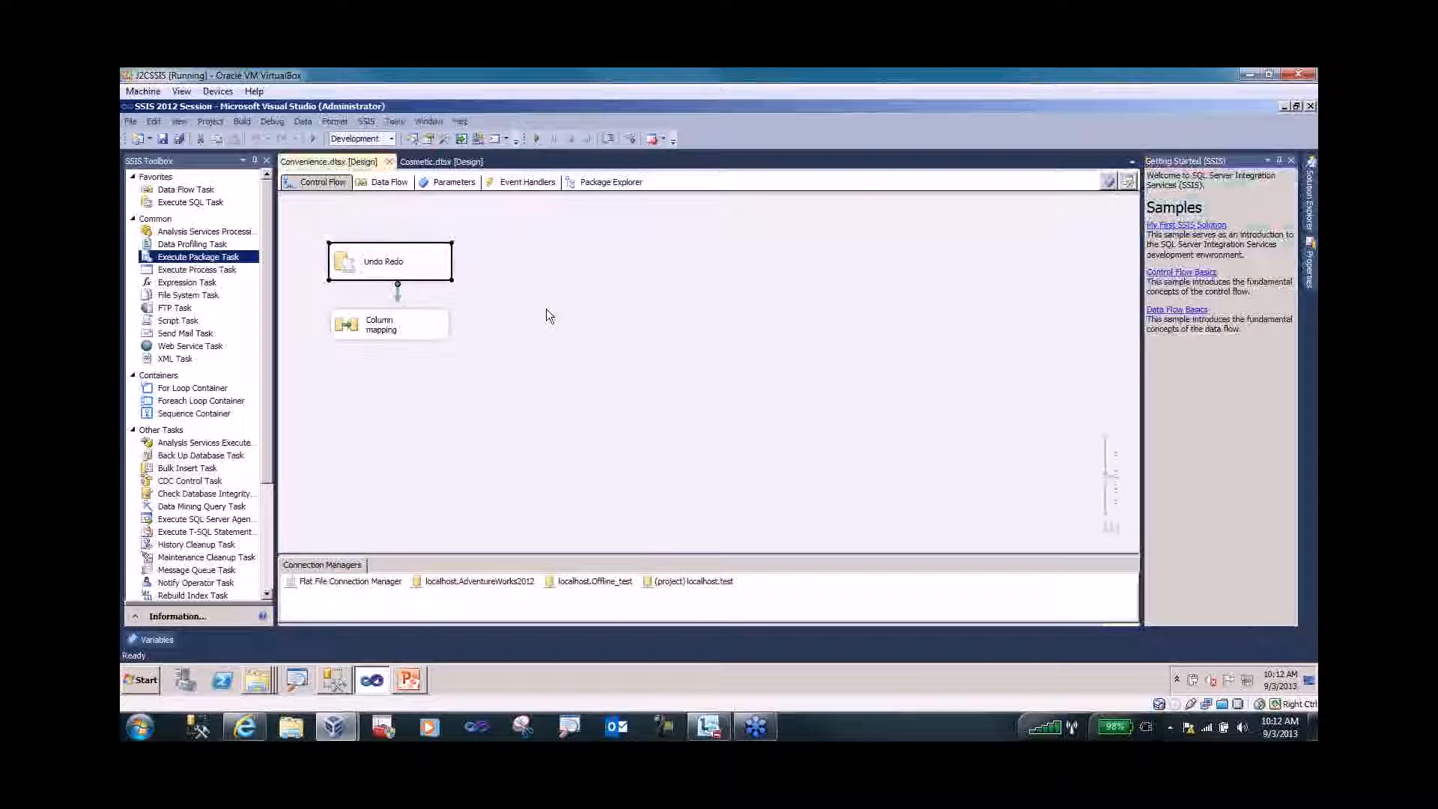
key(Delete)
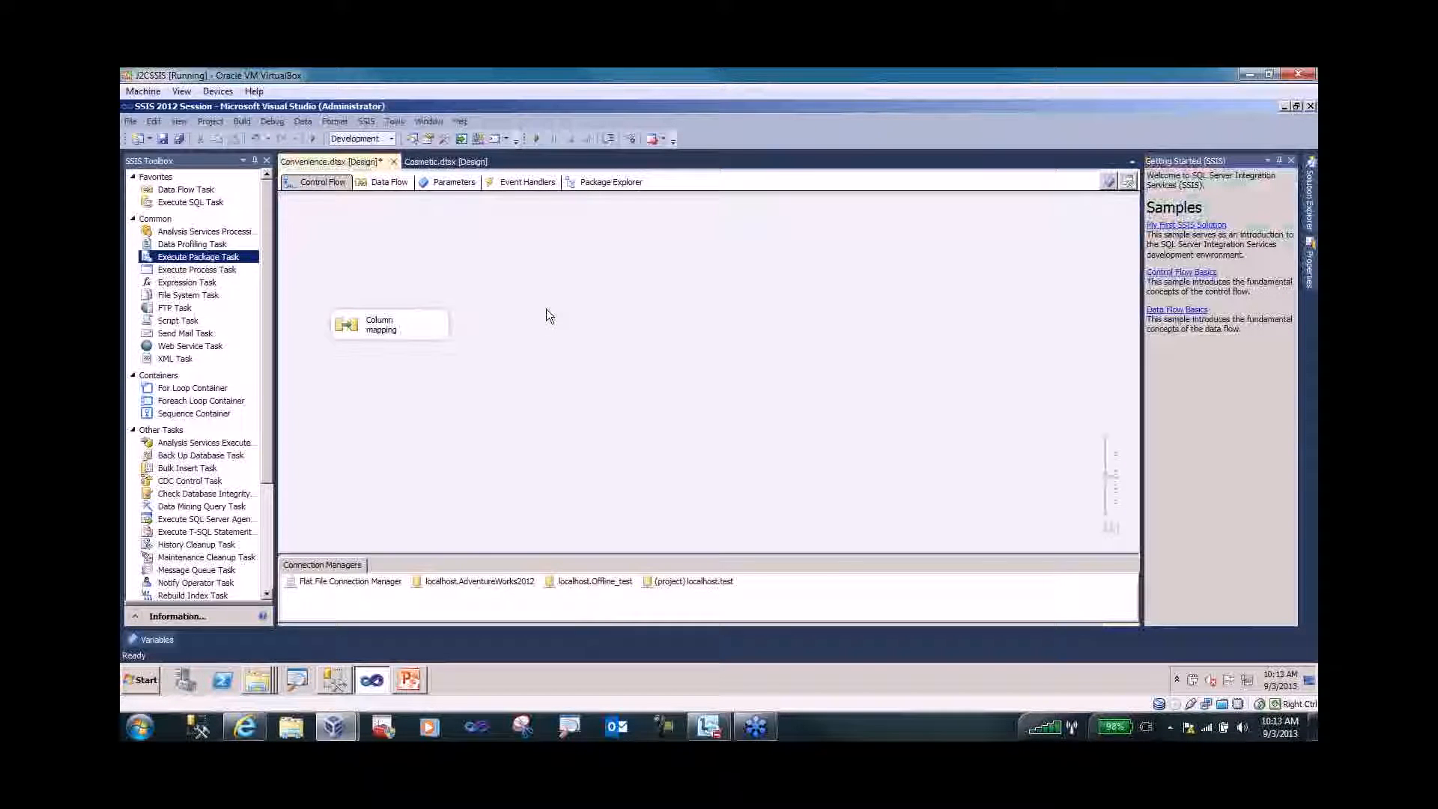
click(257, 145)
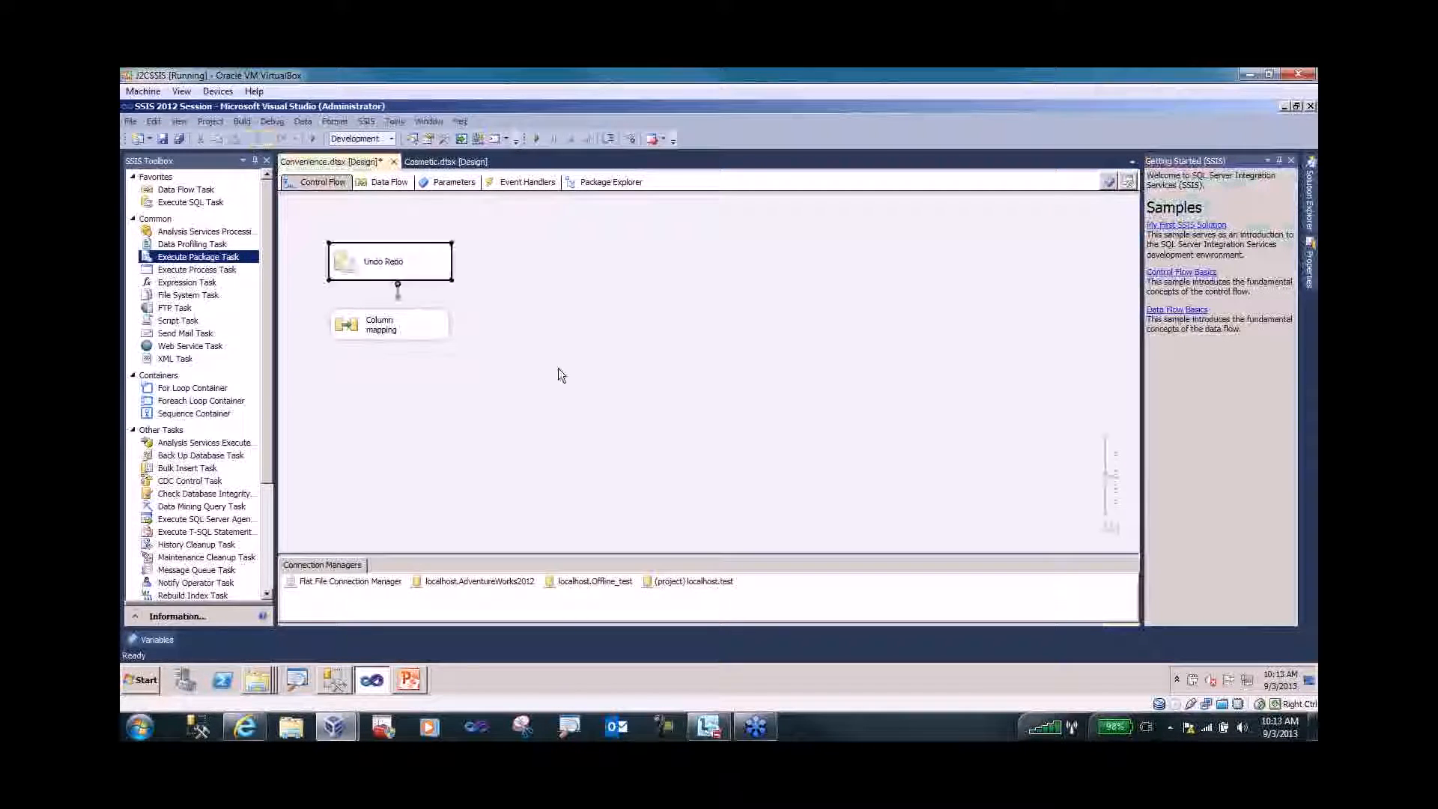
click(280, 140)
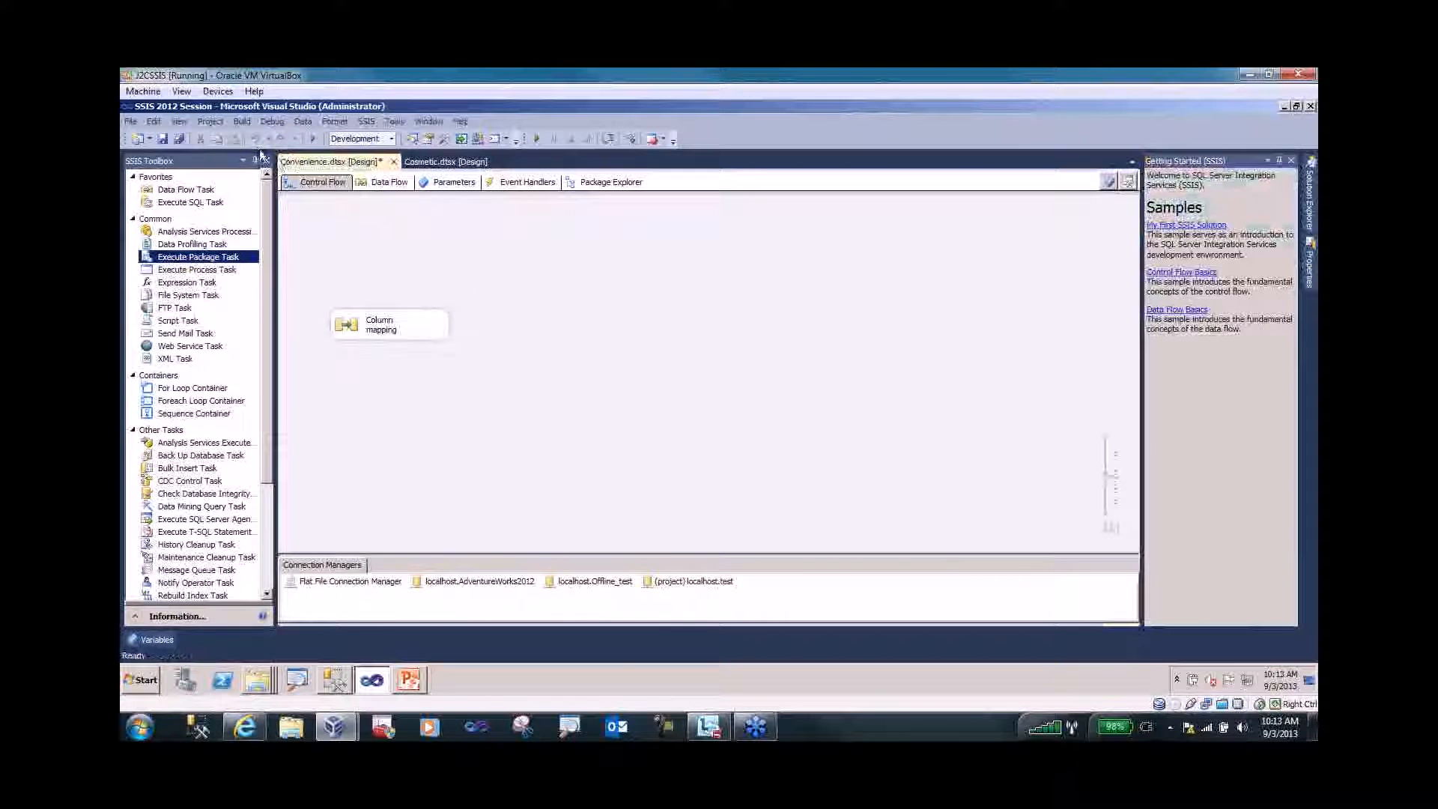
click(257, 140)
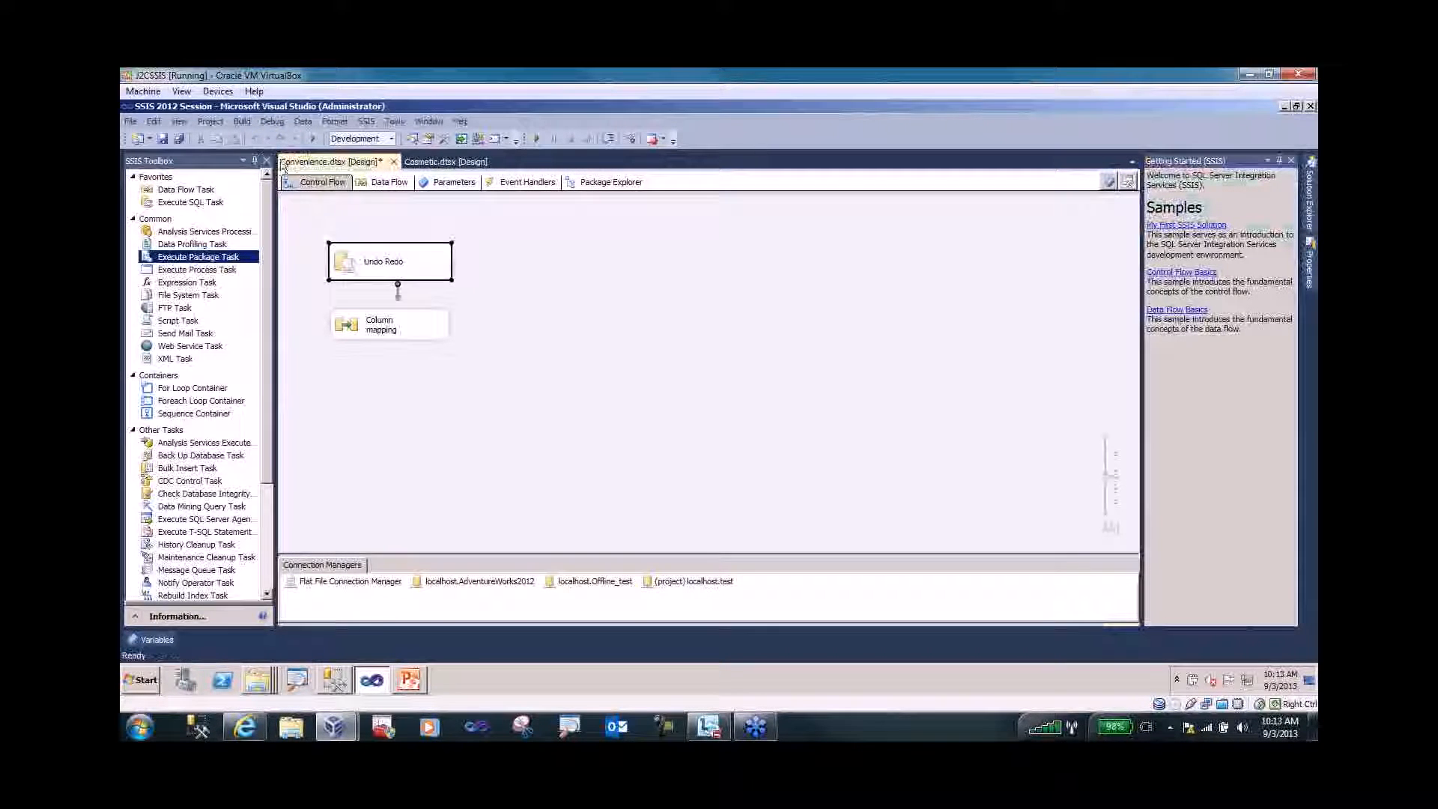
click(511, 298)
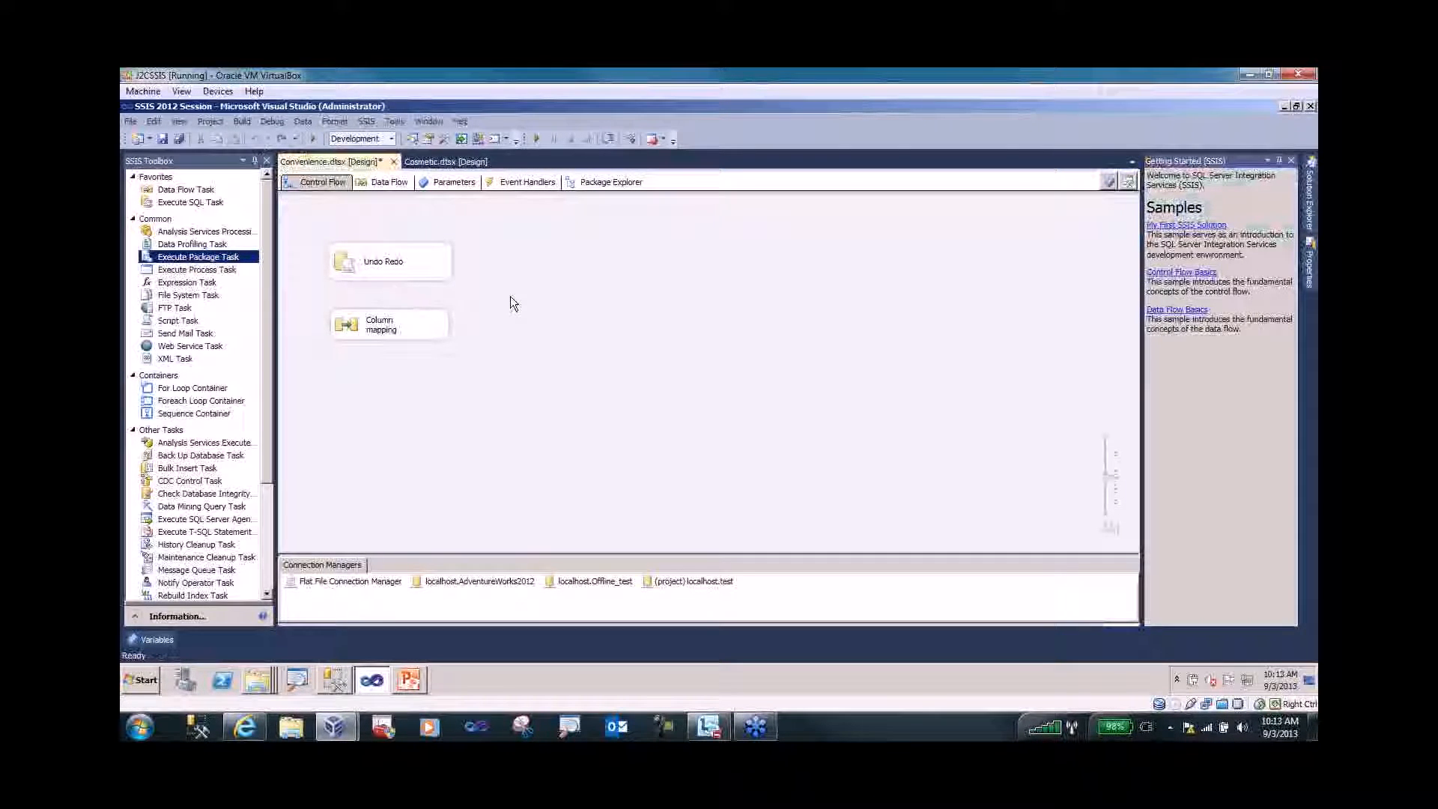
click(420, 278)
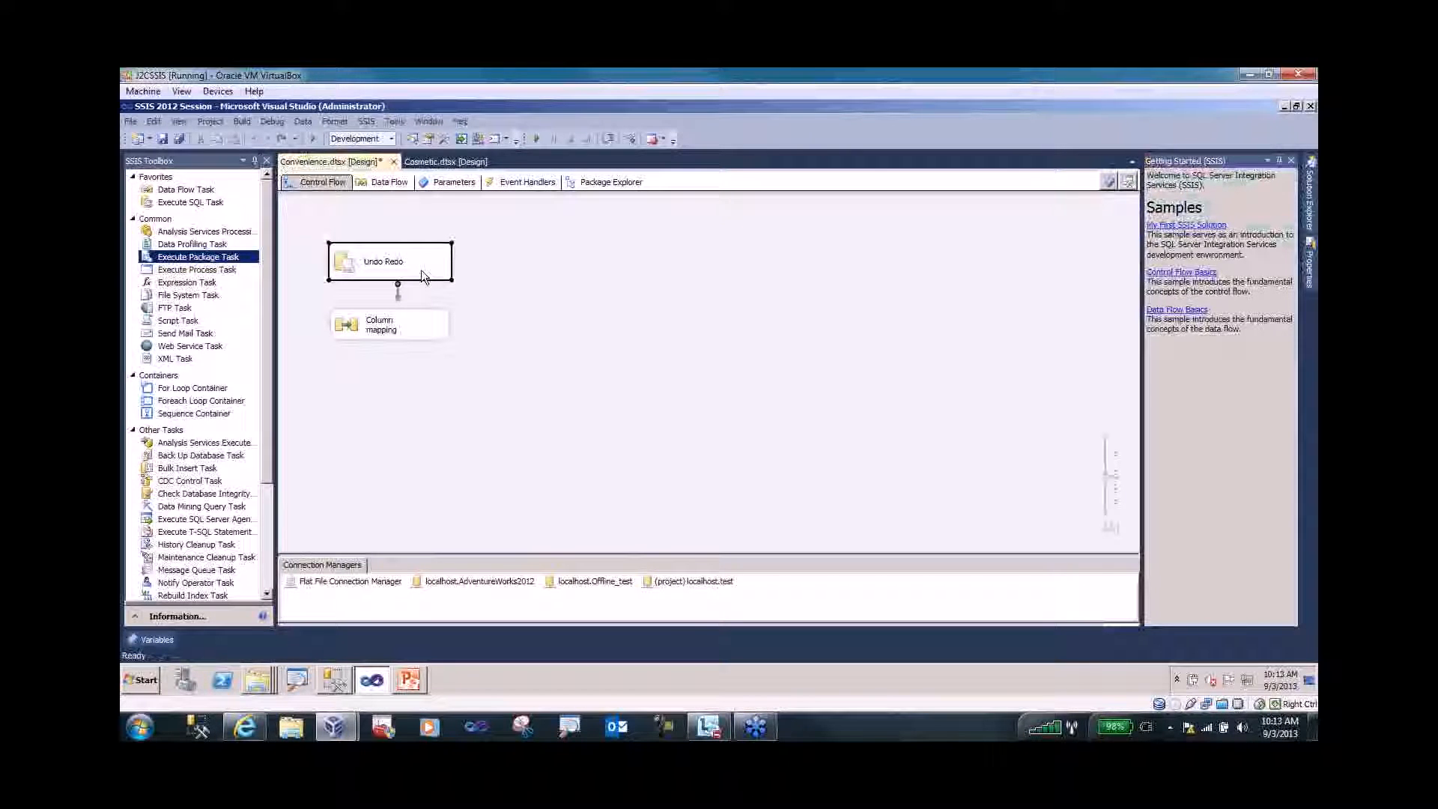
- Copy the Undo Redo task and paste it three times onto the canvas as Undo Redo 1, 2 and 3
right_click(421, 276)
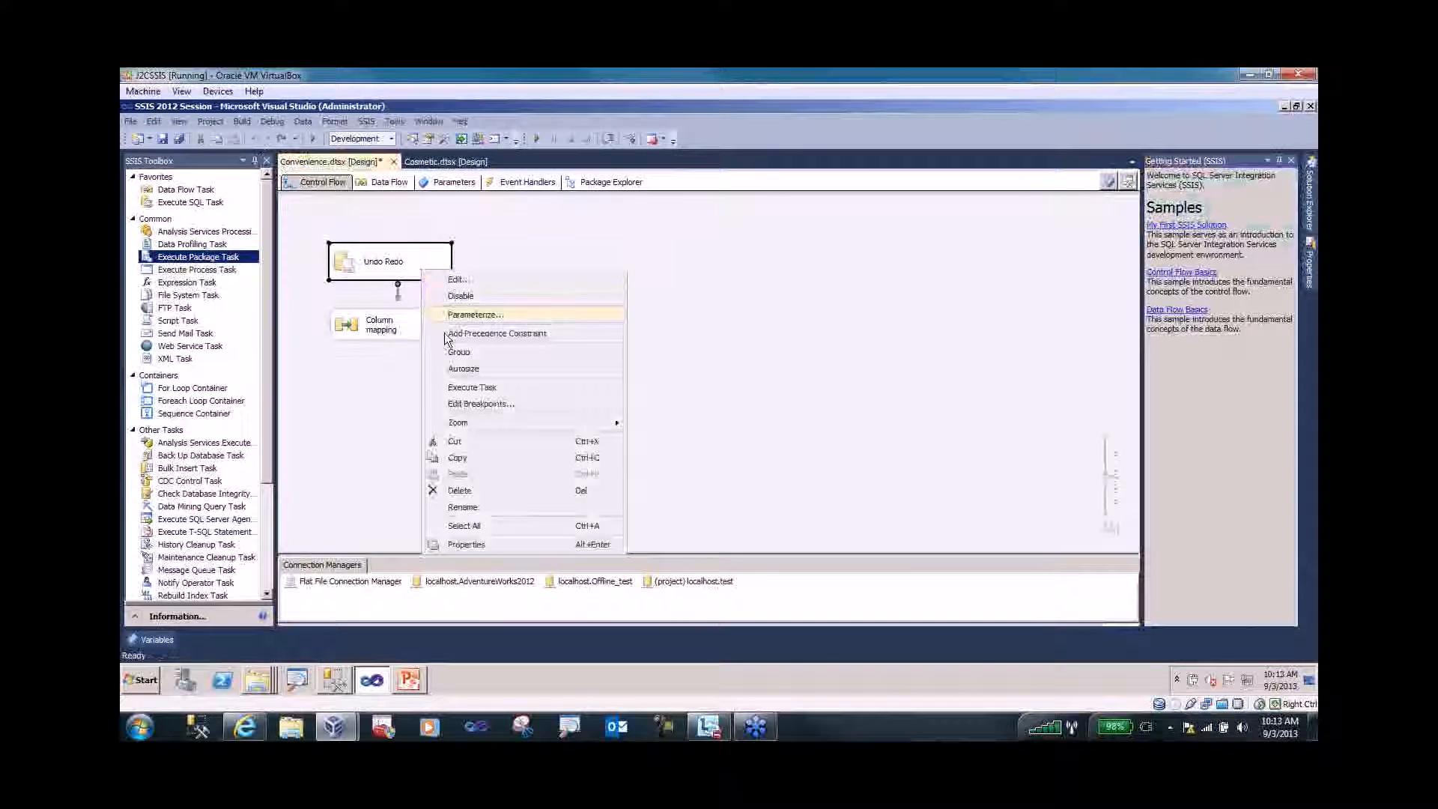
click(473, 457)
click(529, 256)
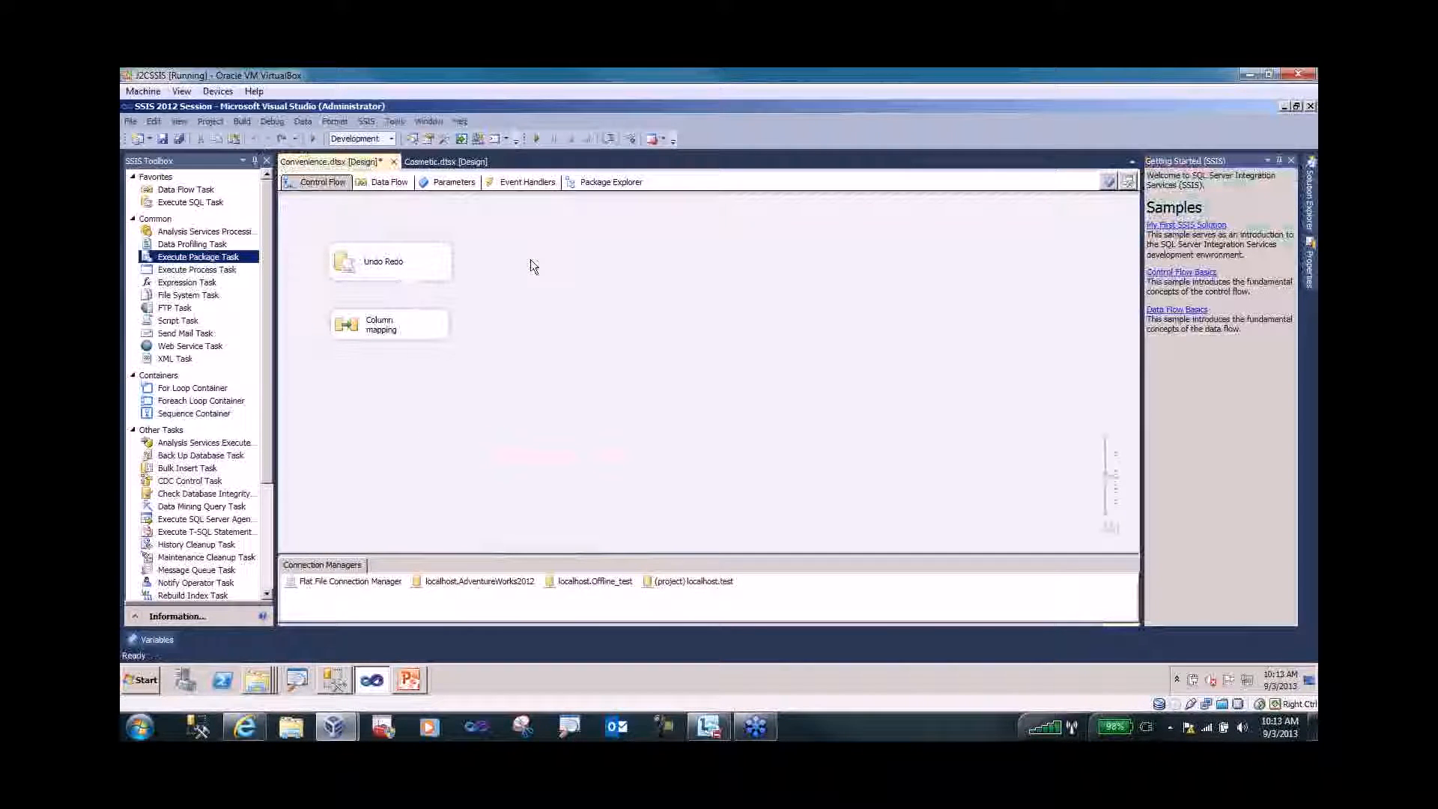
right_click(529, 261)
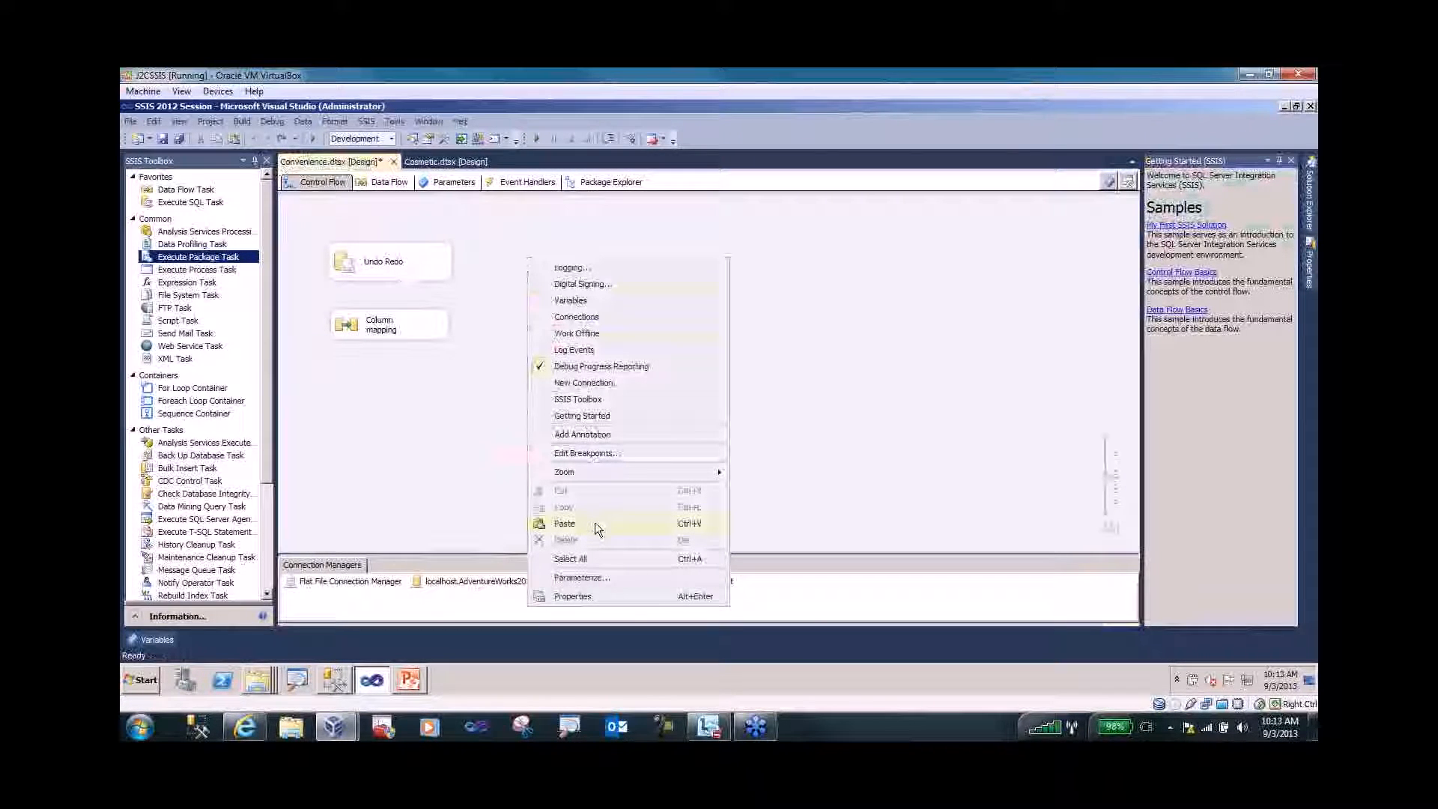
click(594, 523)
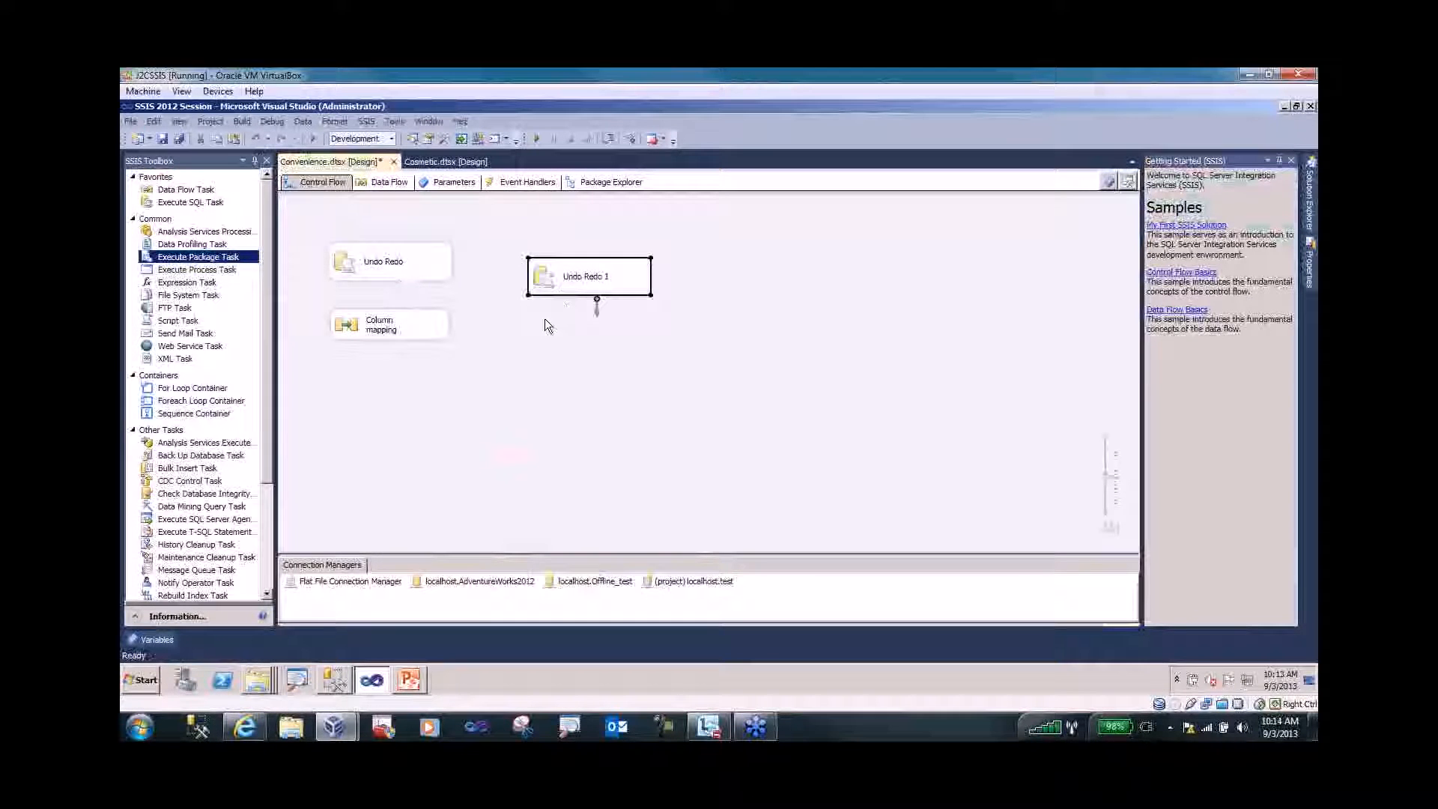
right_click(541, 315)
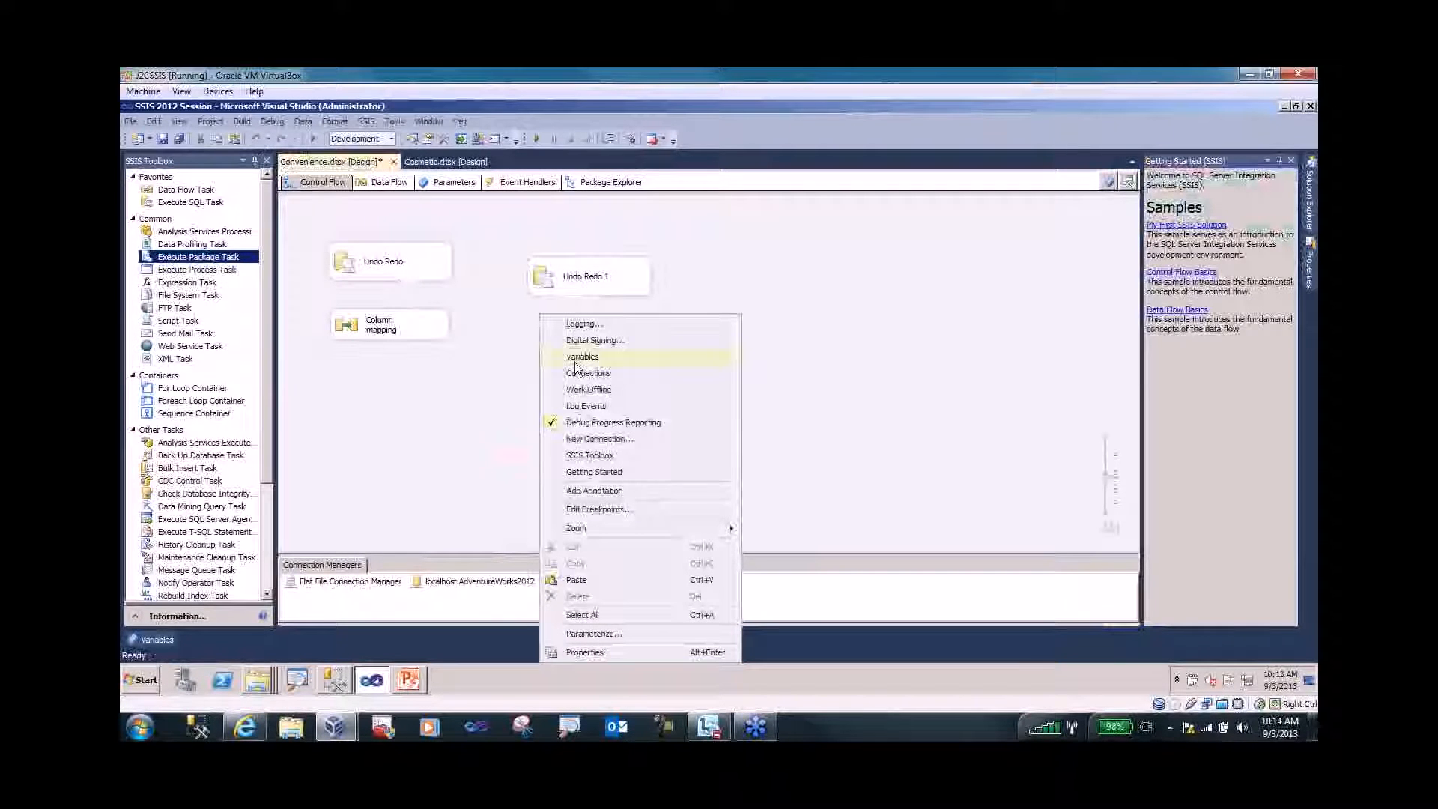
click(599, 586)
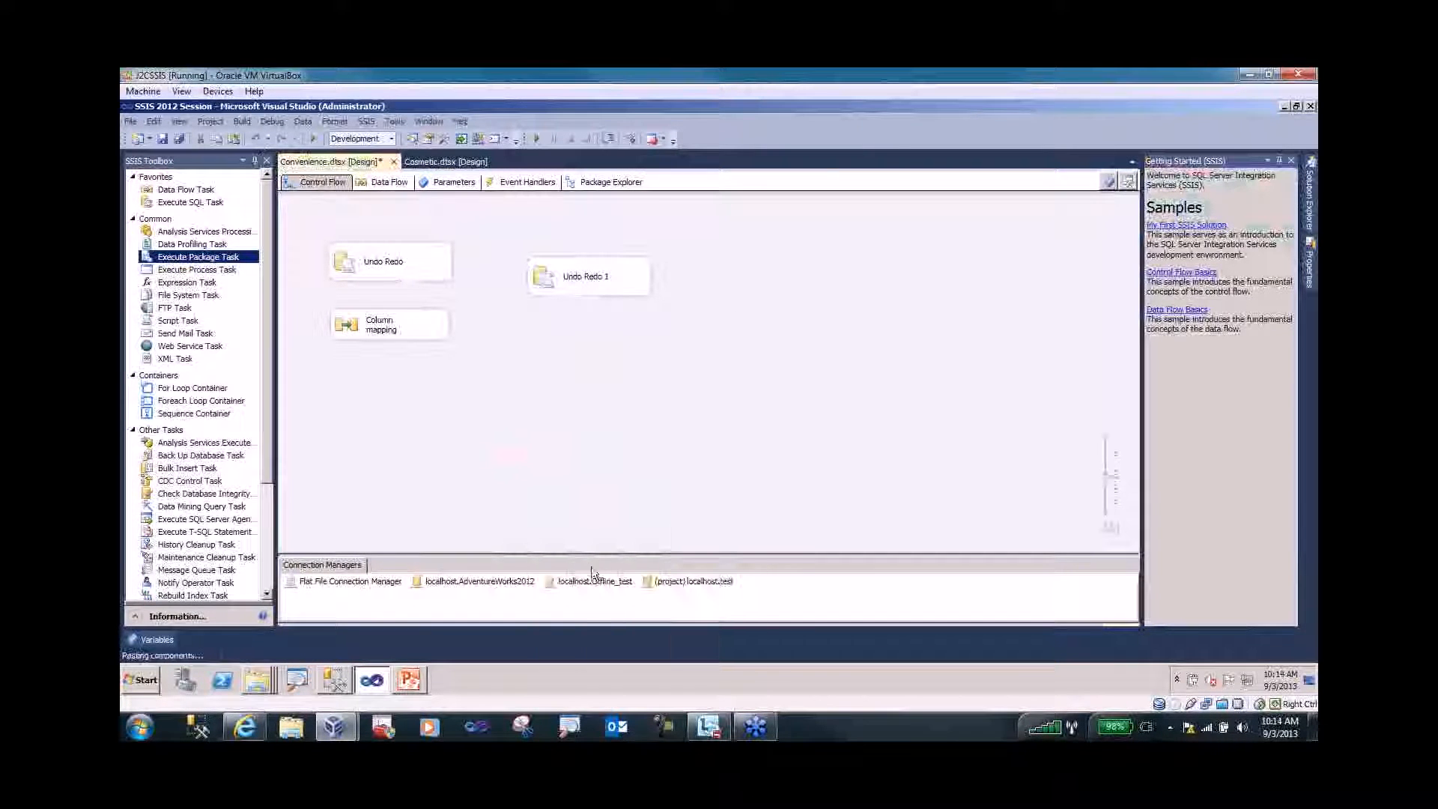
right_click(460, 393)
click(495, 363)
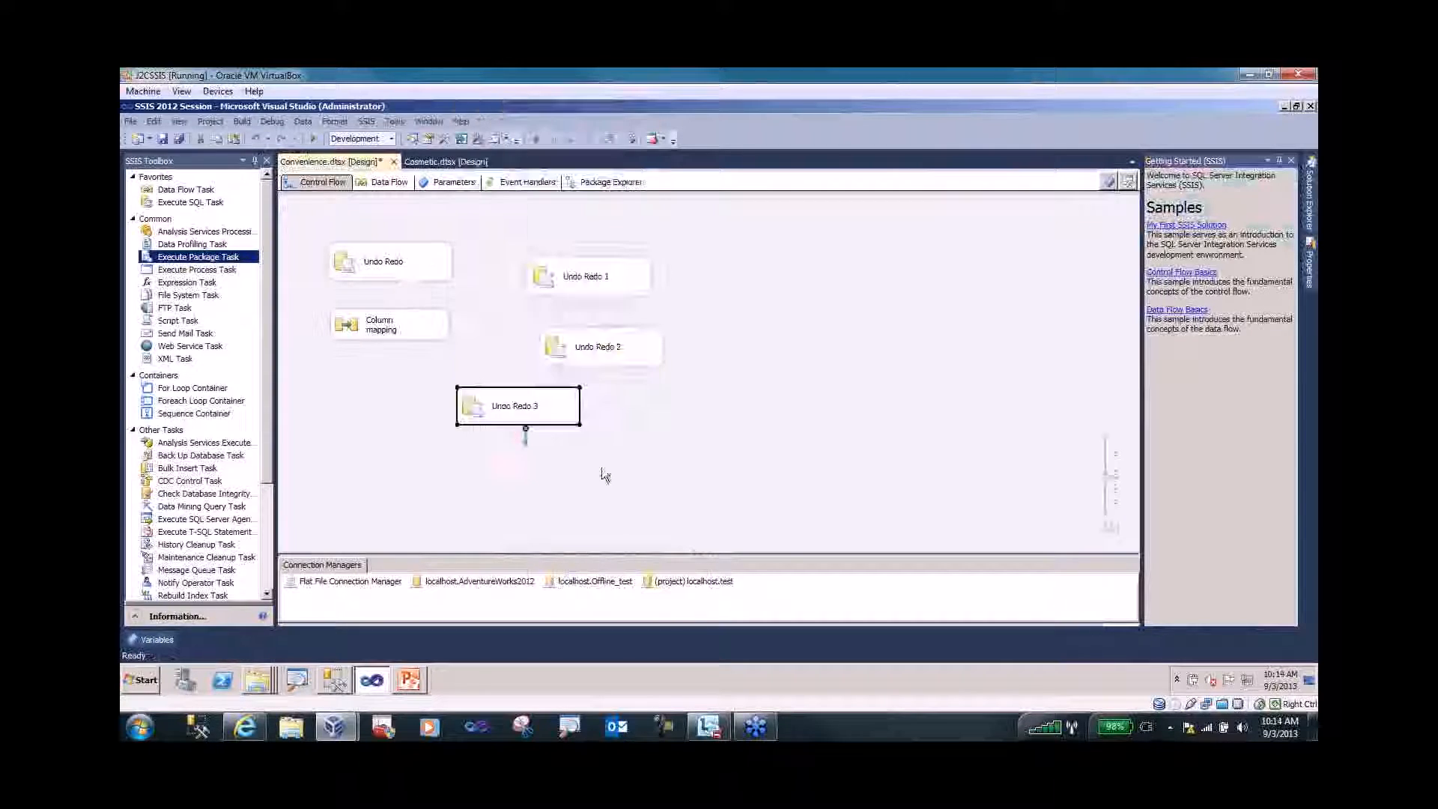
click(650, 455)
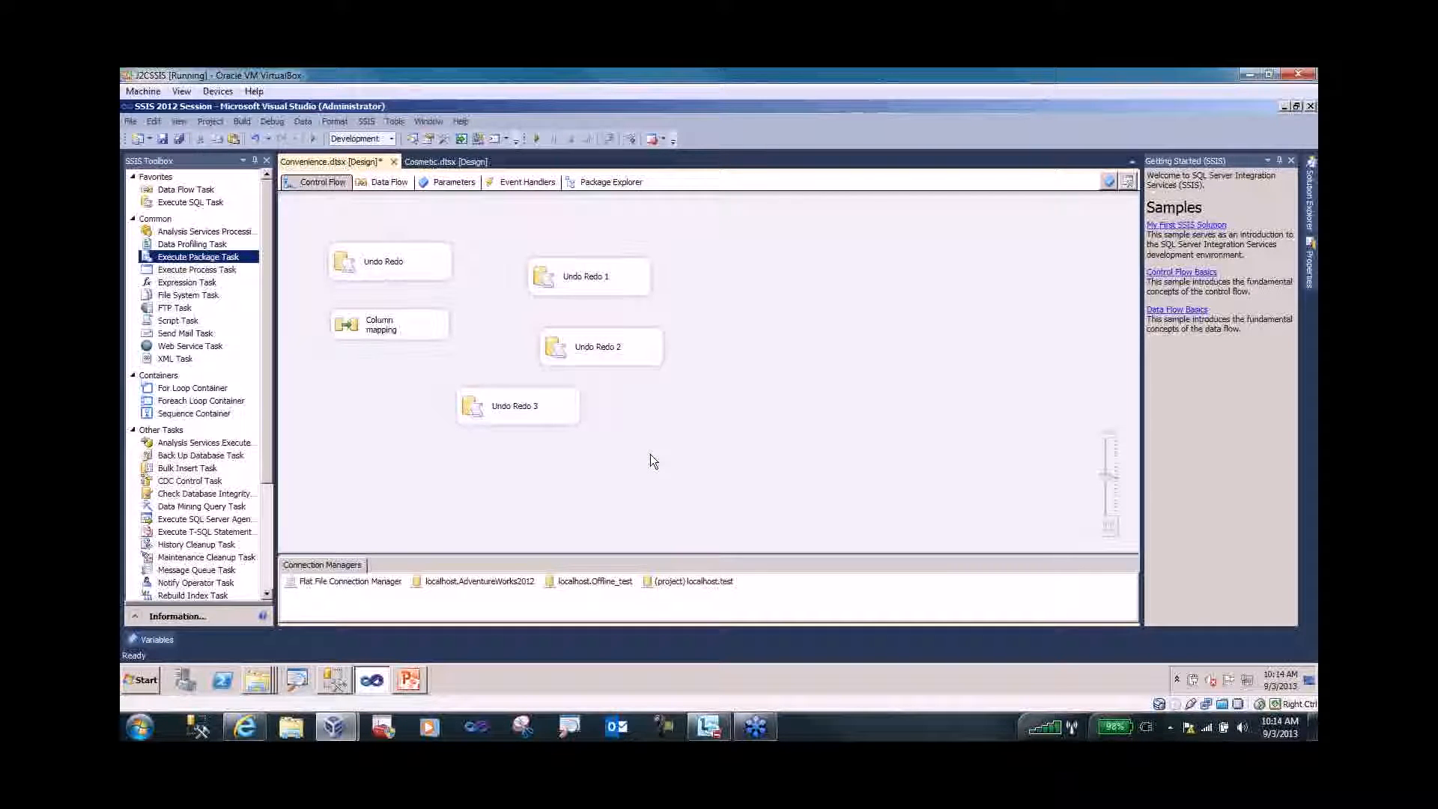
- In Column mapping, remove the stray character after CustomerID in the first OLE DB Source query
double_click(344, 329)
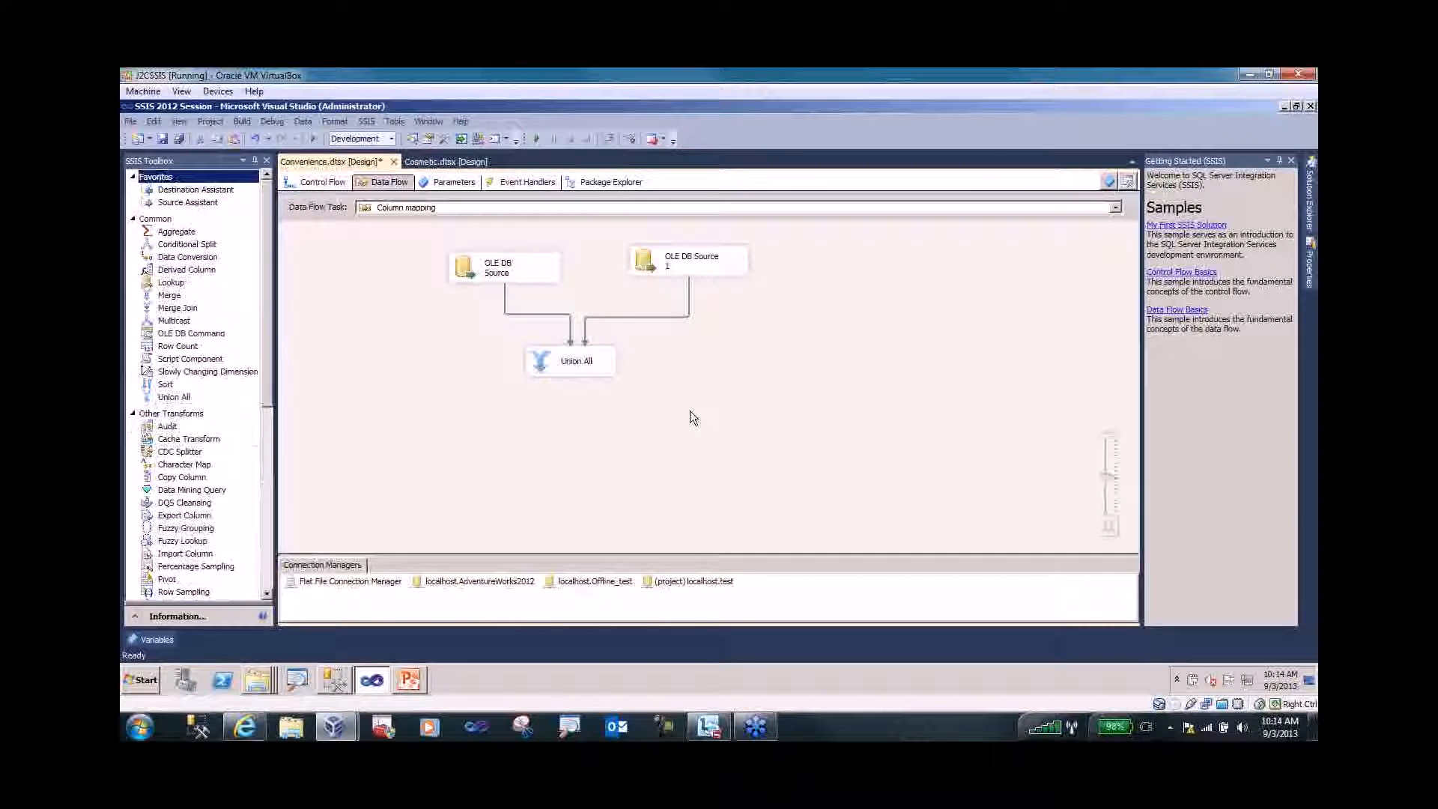
click(464, 272)
double_click(461, 268)
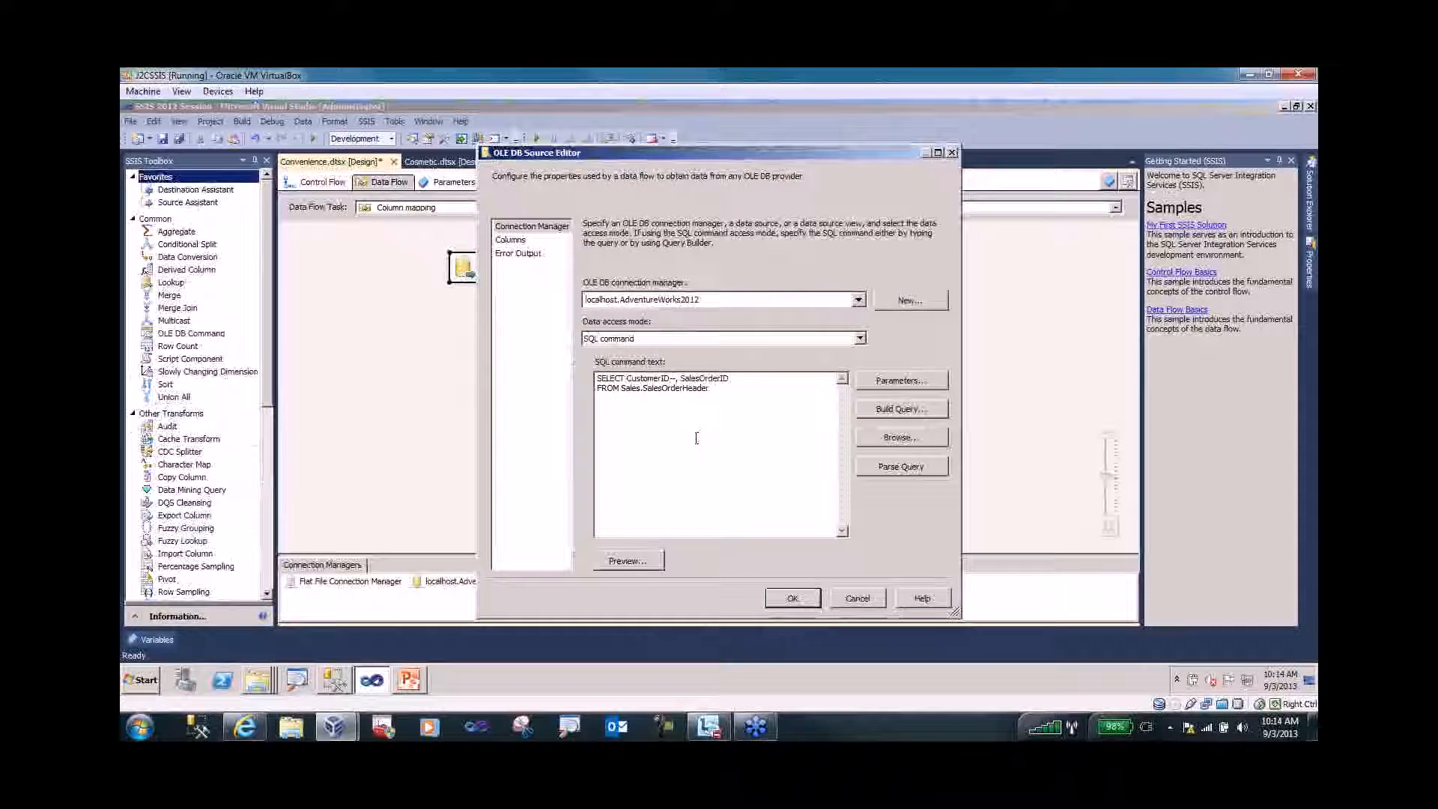
key(BackSpace)
click(791, 598)
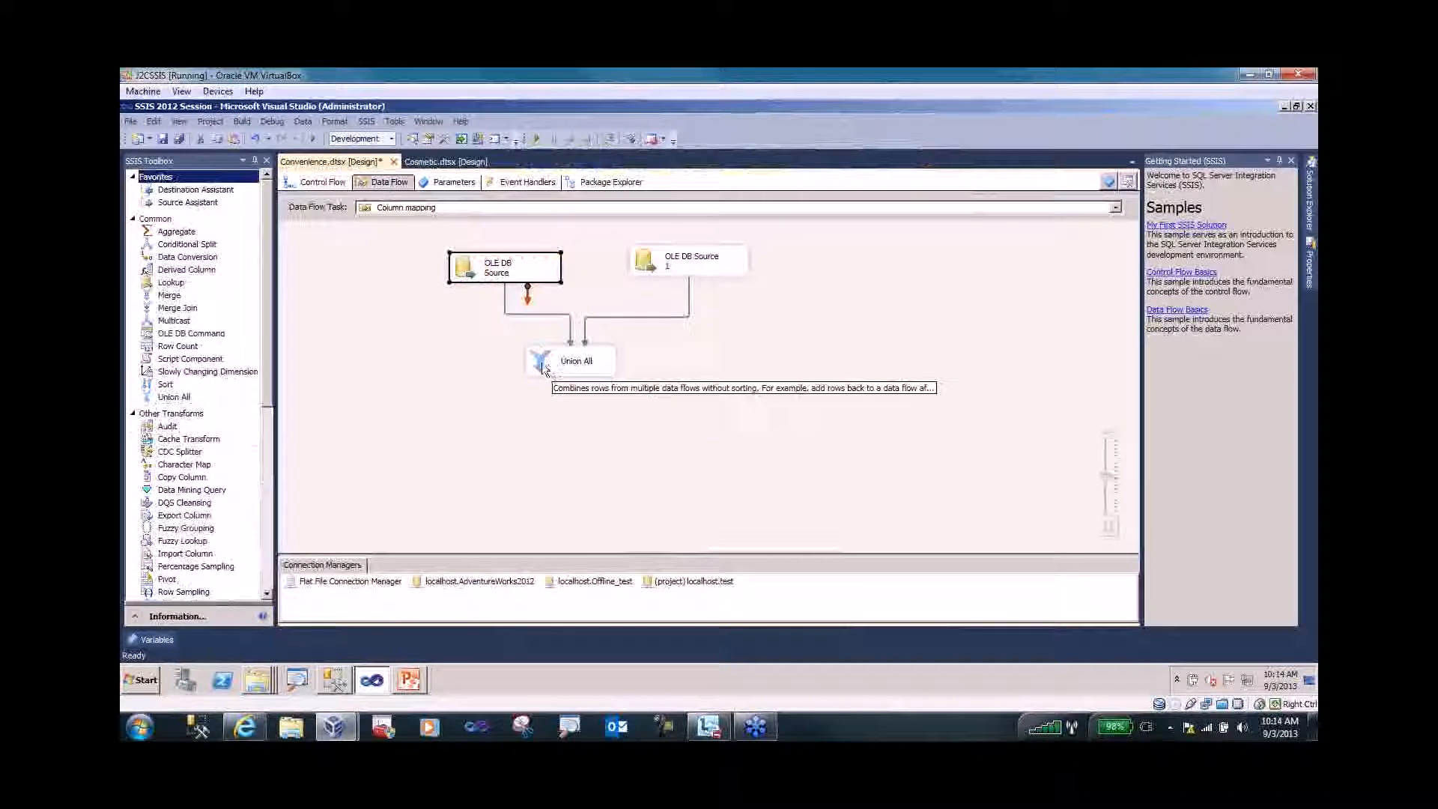
- Add a SalesOrderId output column to Union All, mapped to SalesOrderID from Union All Input 1
click(541, 363)
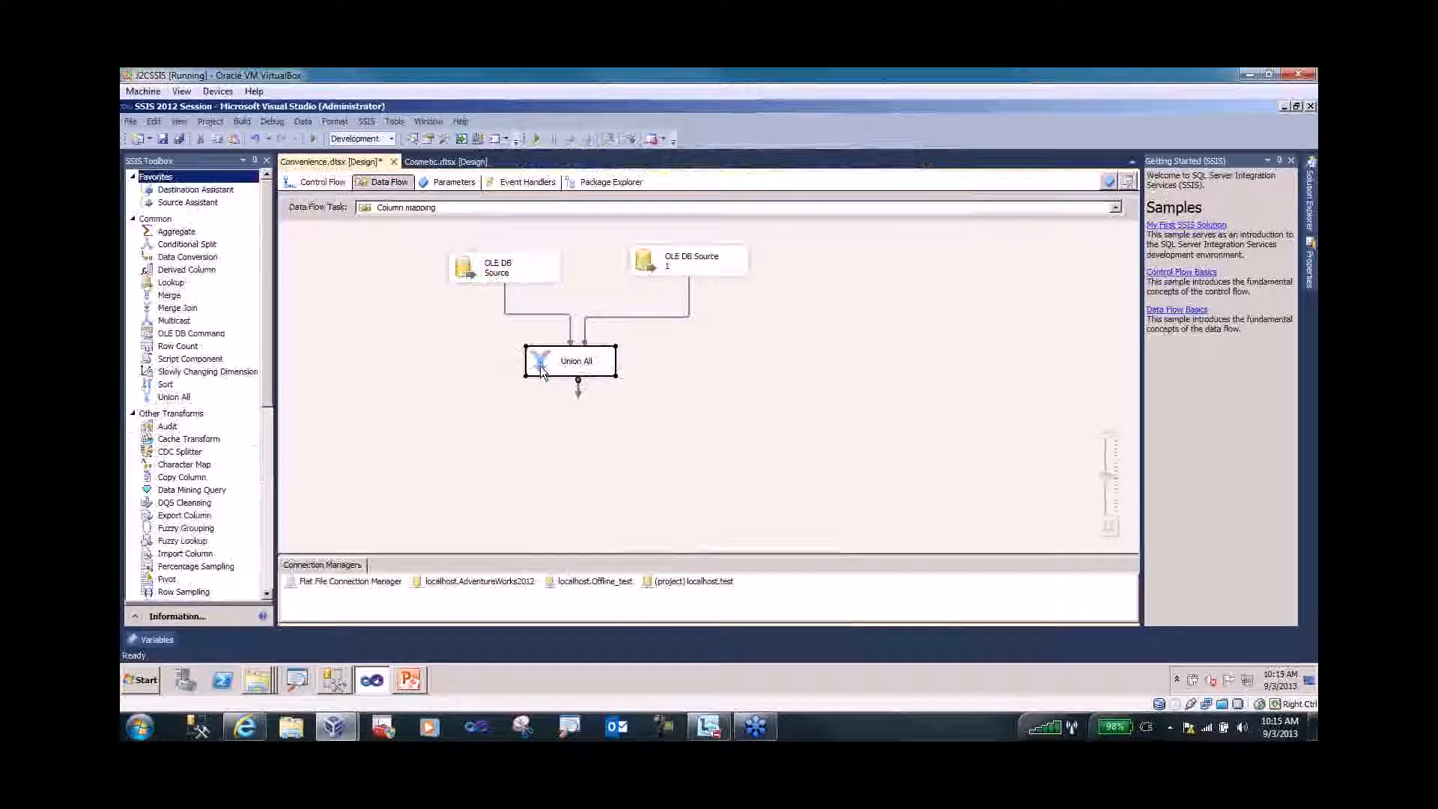
double_click(540, 371)
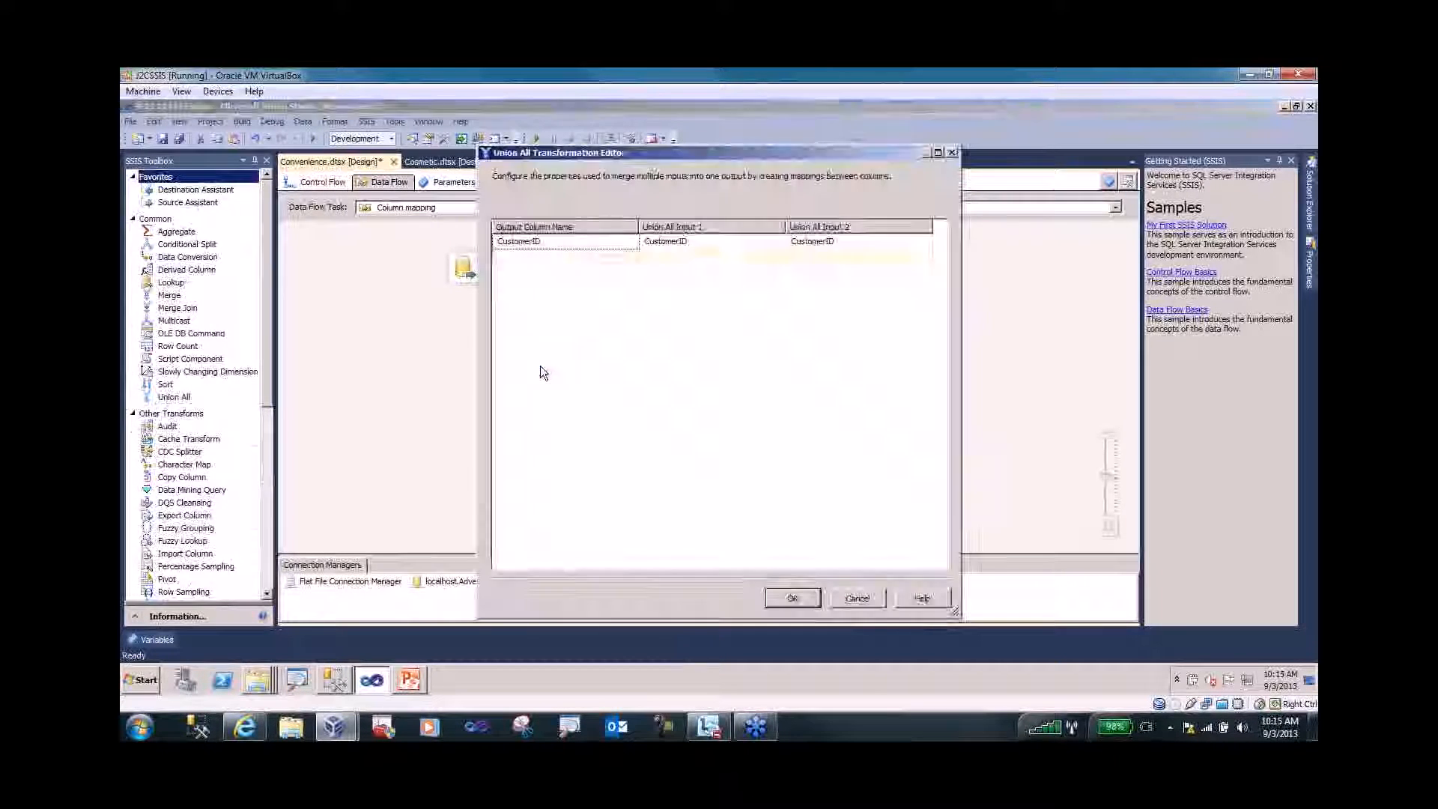
click(588, 257)
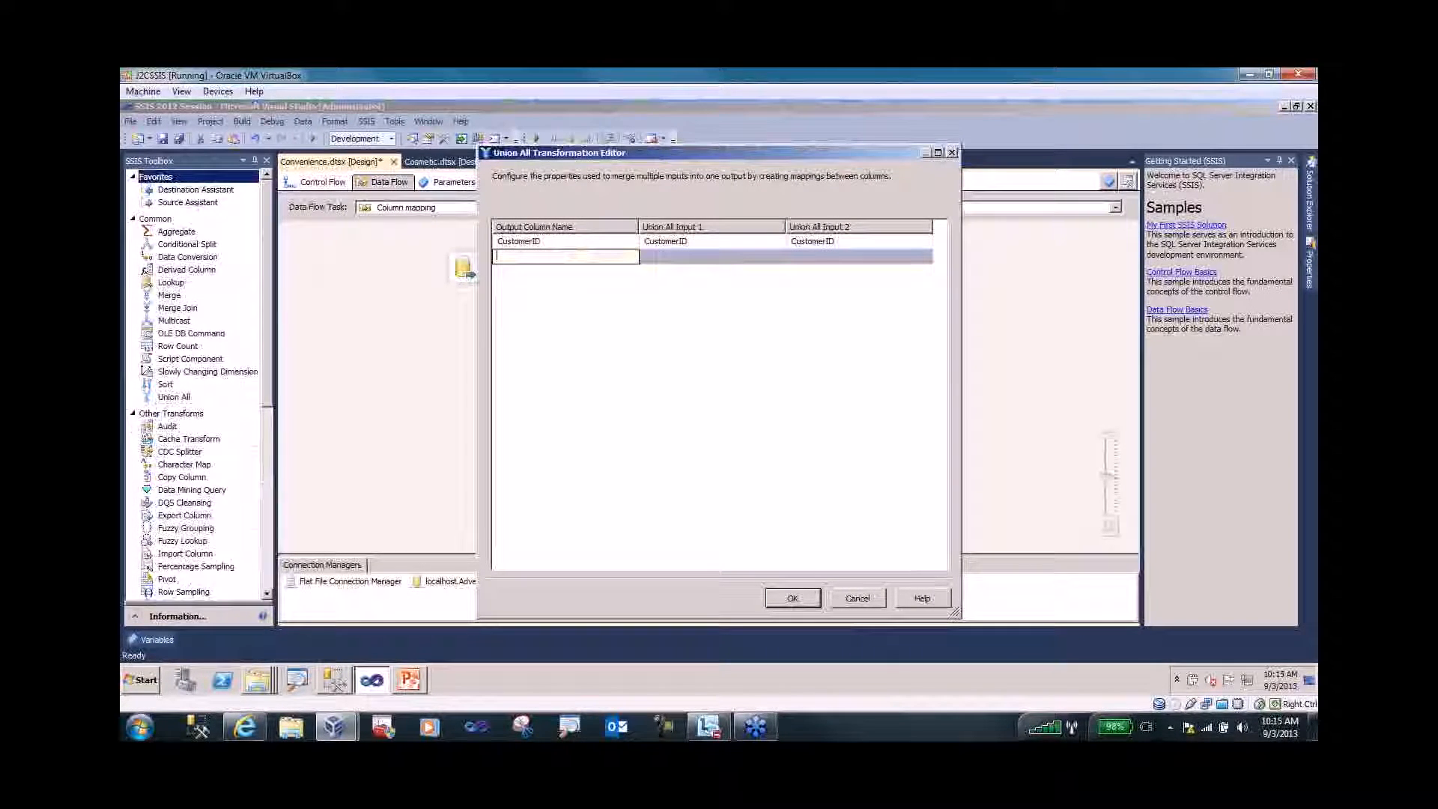
text(Sal)
text(es.)
text(OrderId)
click(714, 264)
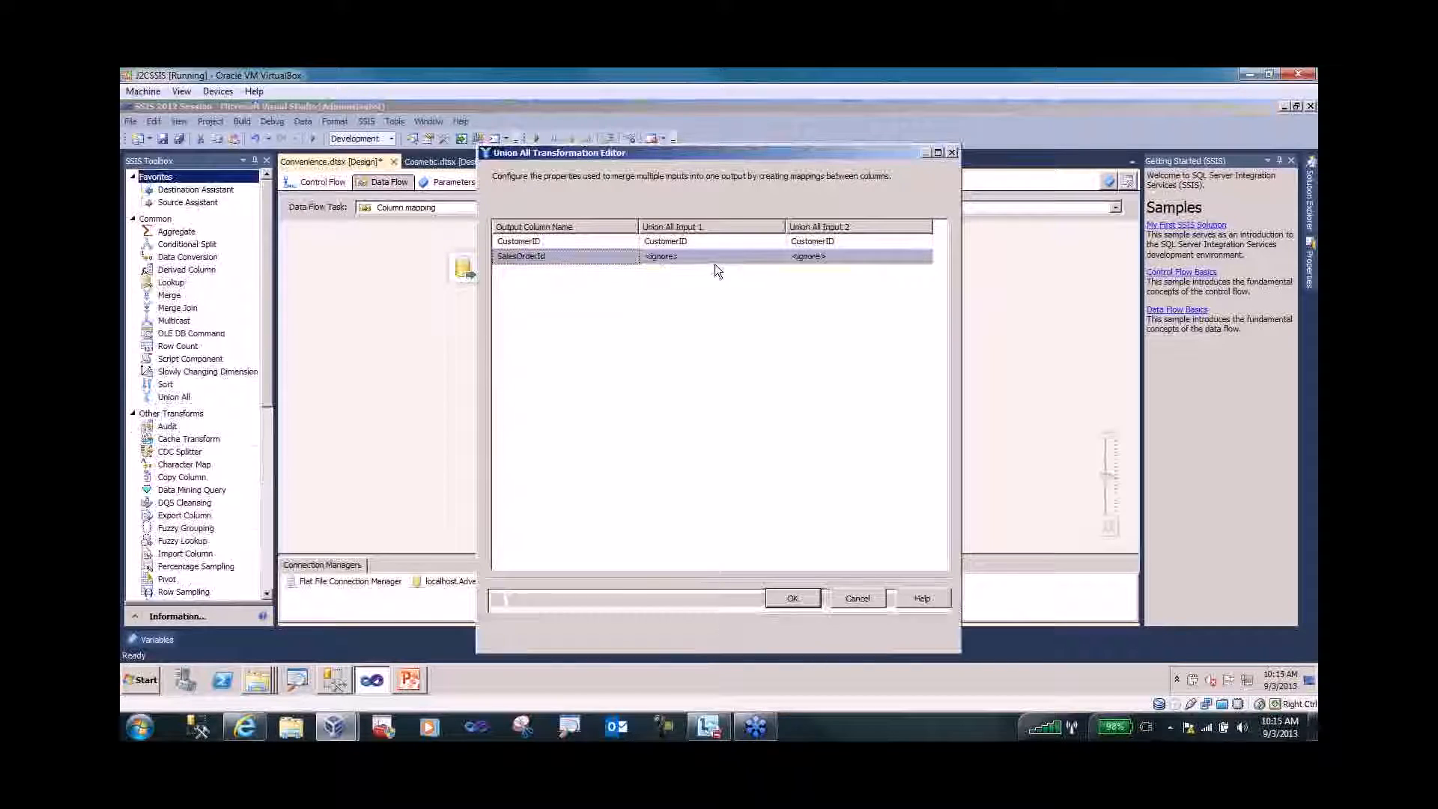
click(766, 258)
click(779, 257)
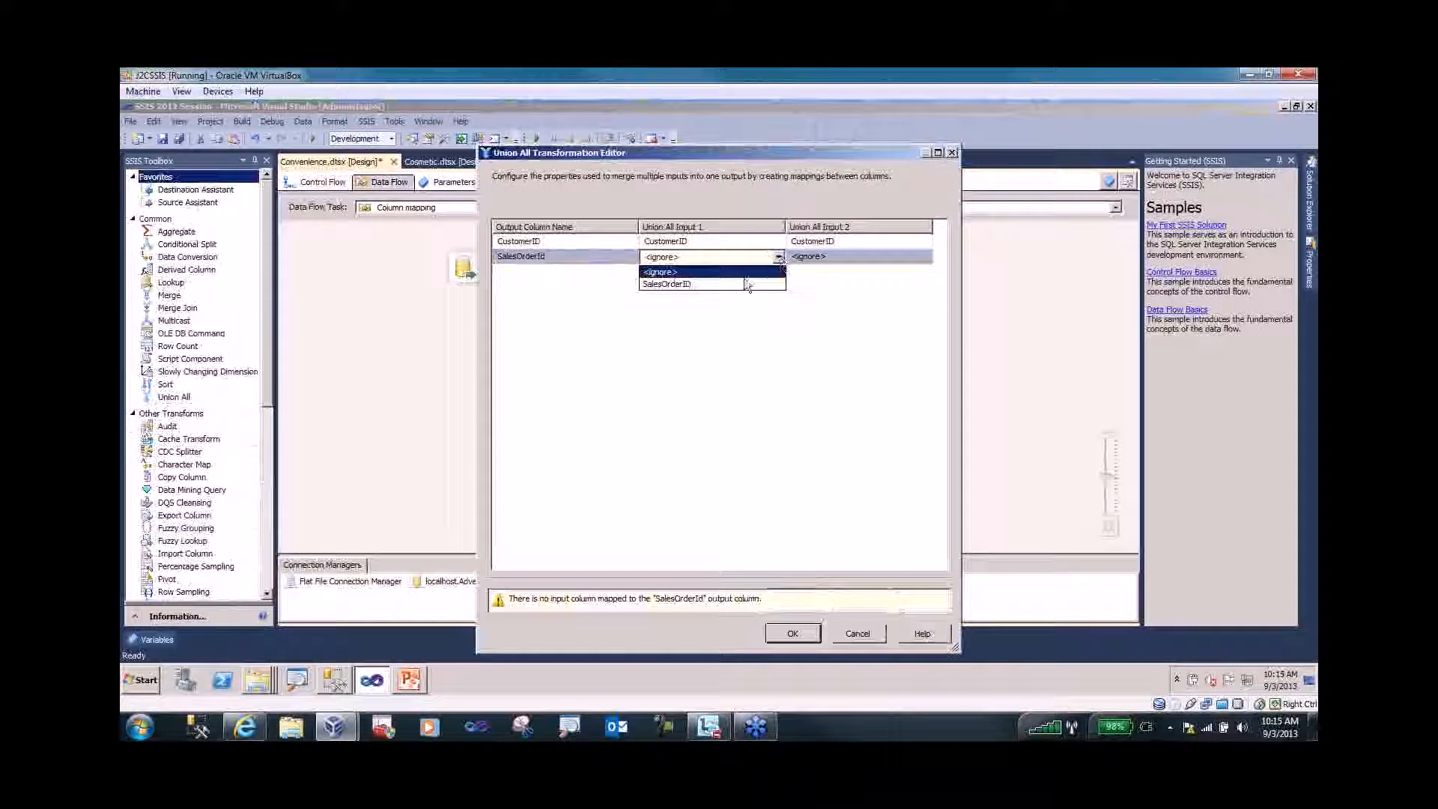
click(743, 281)
click(788, 599)
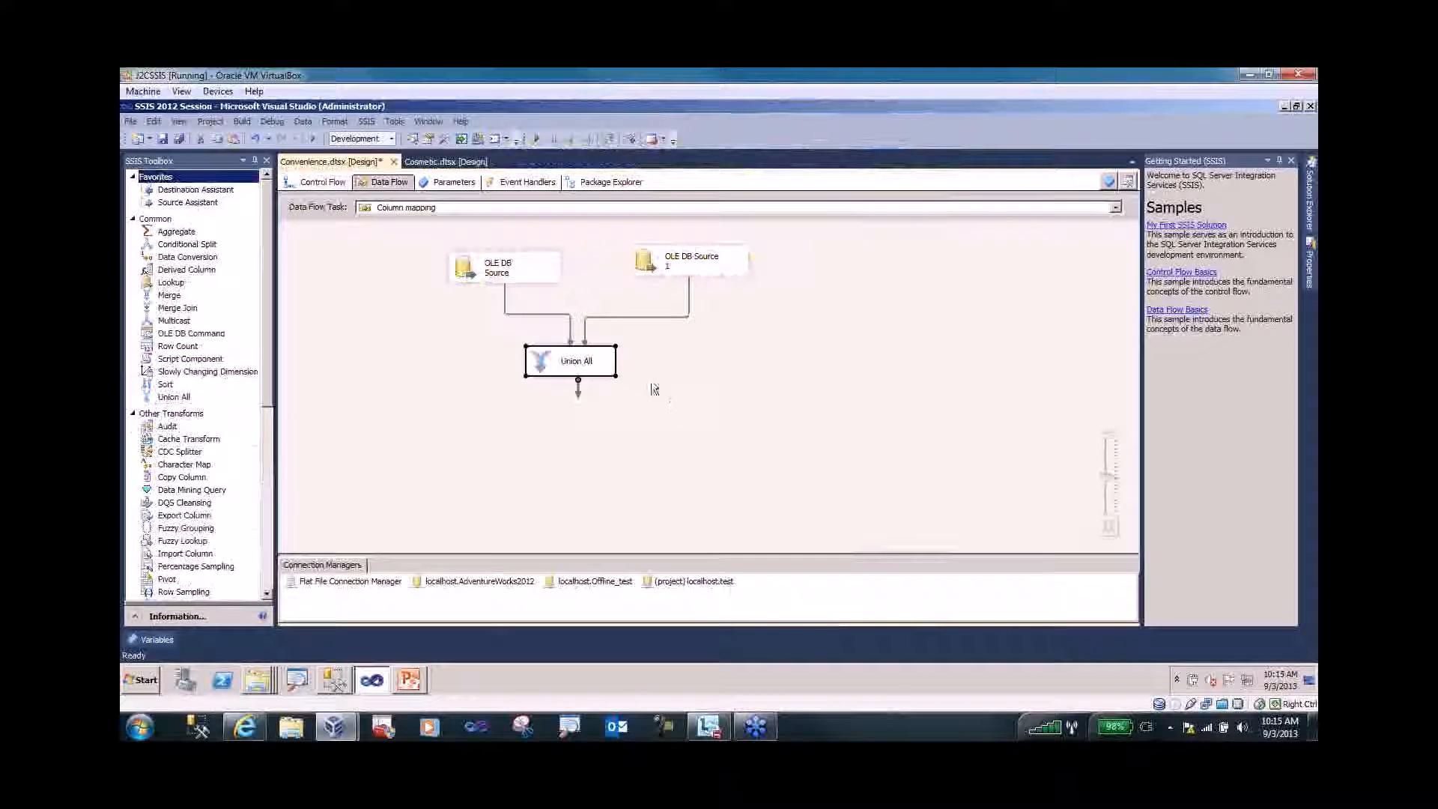
click(470, 265)
- Insert -- after CustomerID in the first OLE DB Source query to comment out SalesOrderID
double_click(470, 265)
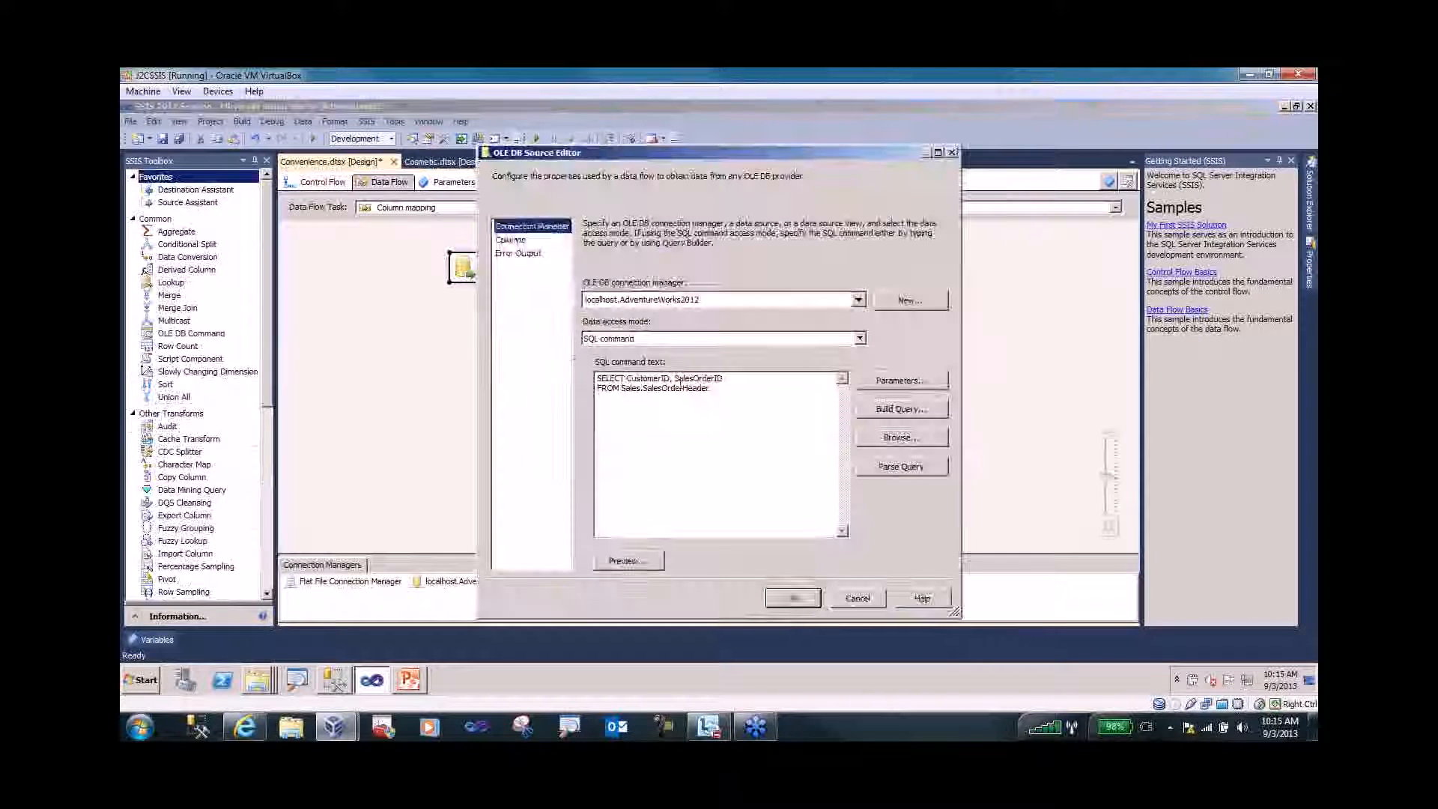
click(671, 378)
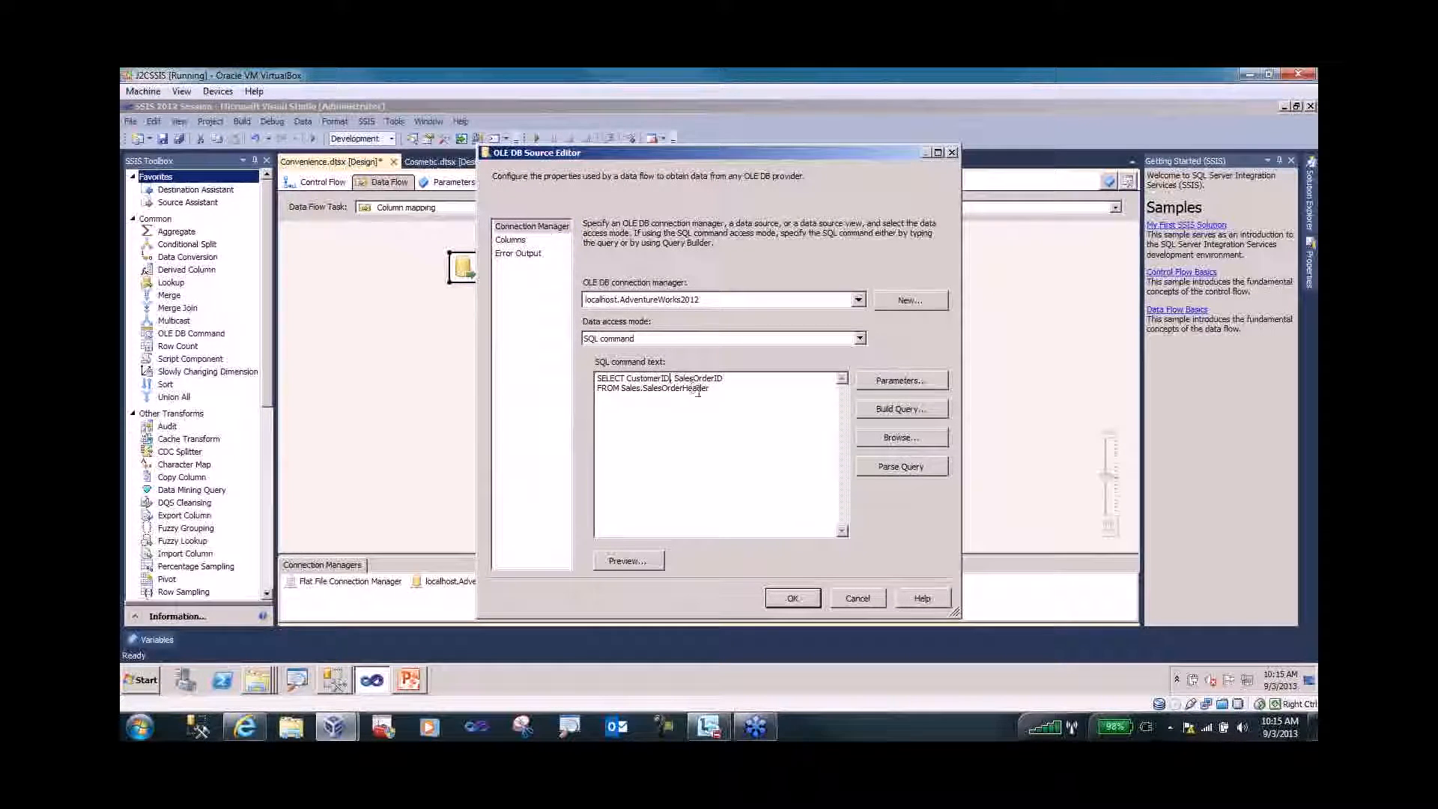
text(--)
click(786, 598)
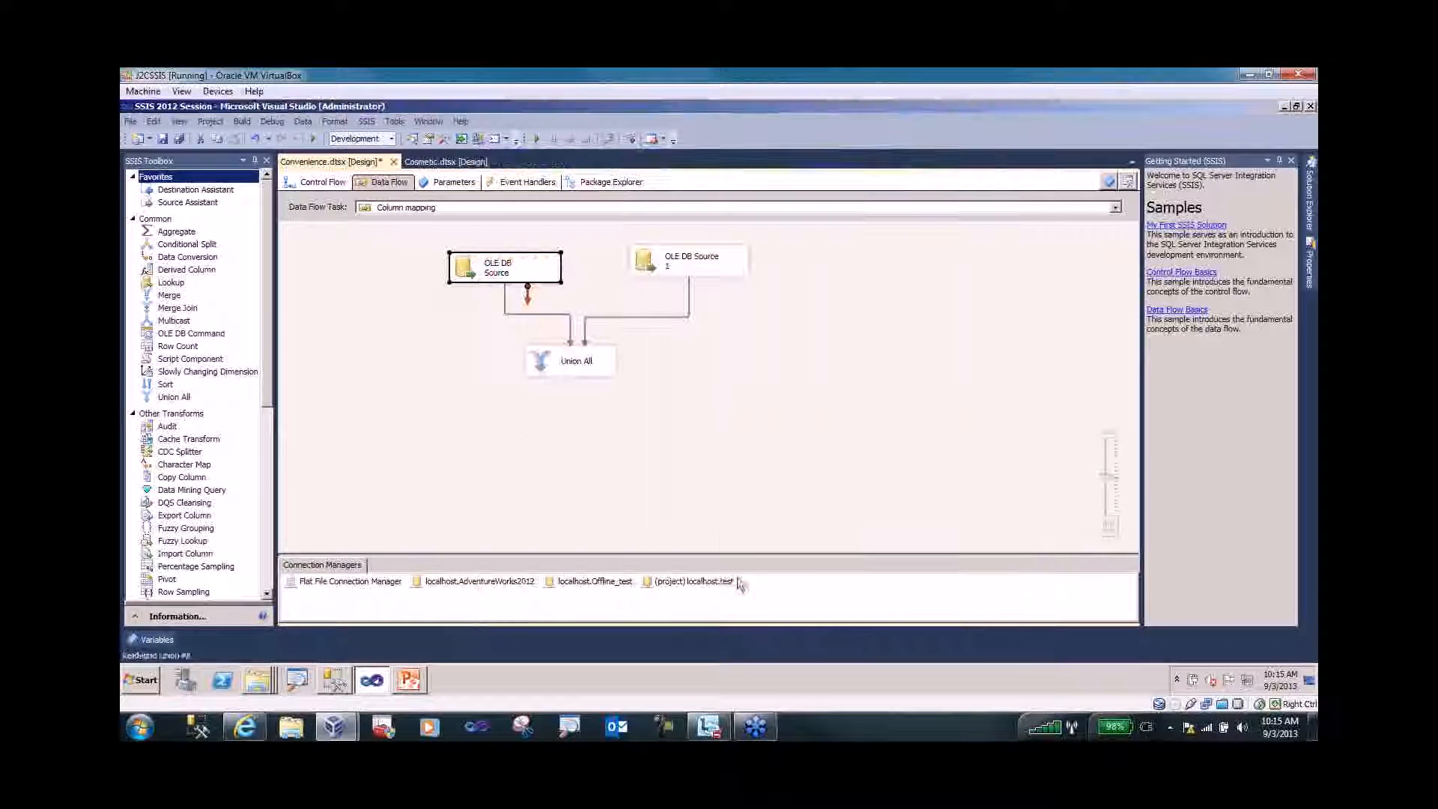
- Resolve references on the failing path into Union All and remove the empty mapping row
click(555, 316)
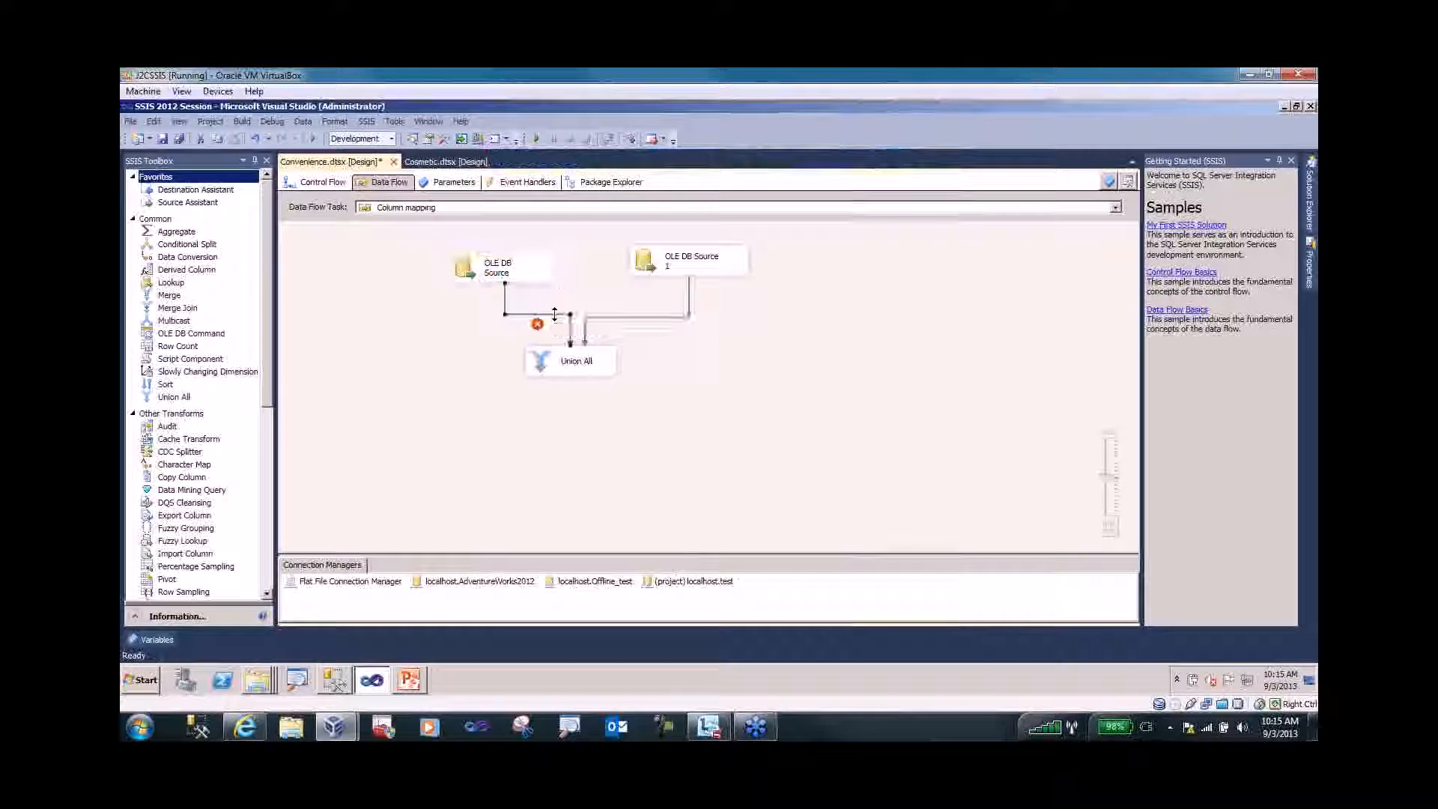
right_click(556, 319)
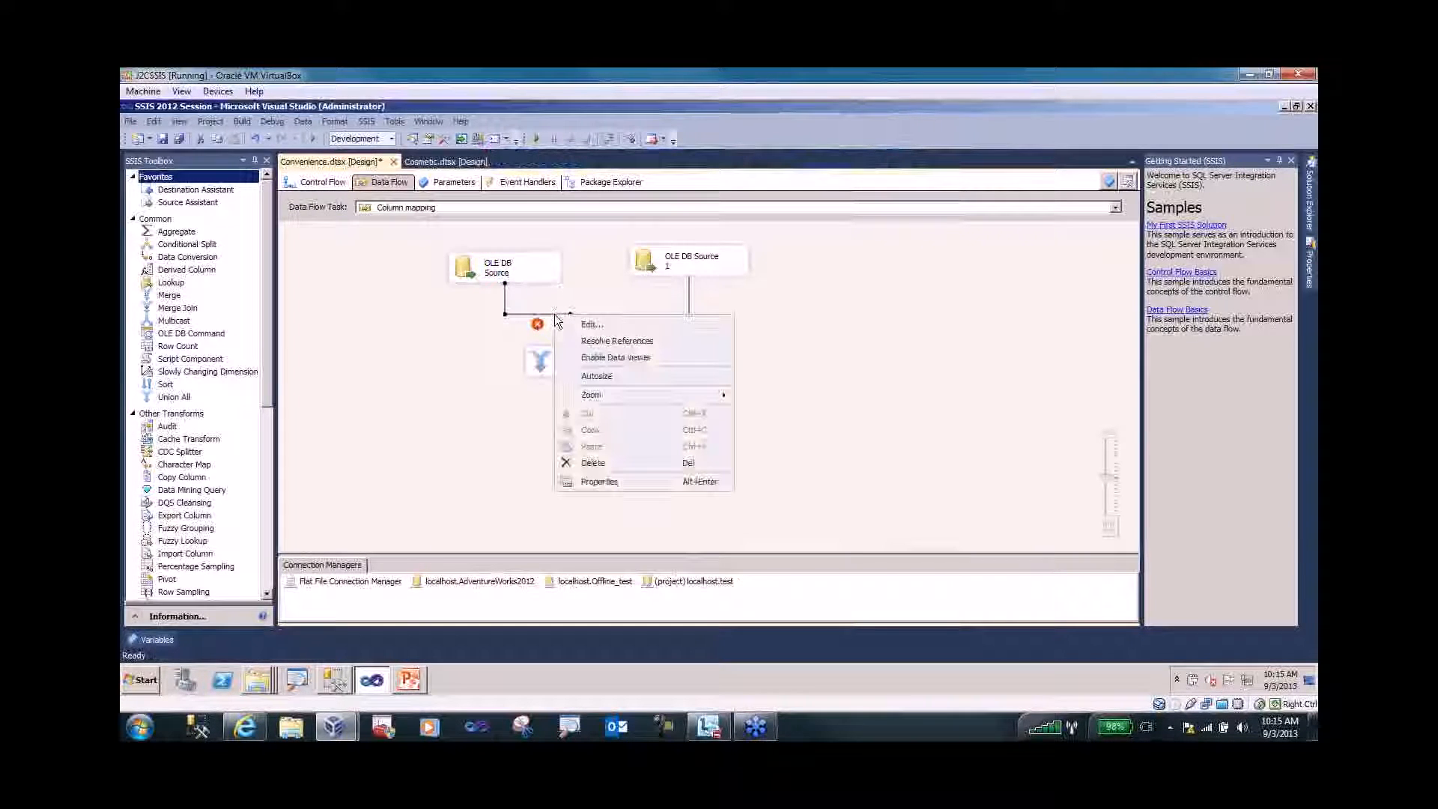
click(587, 342)
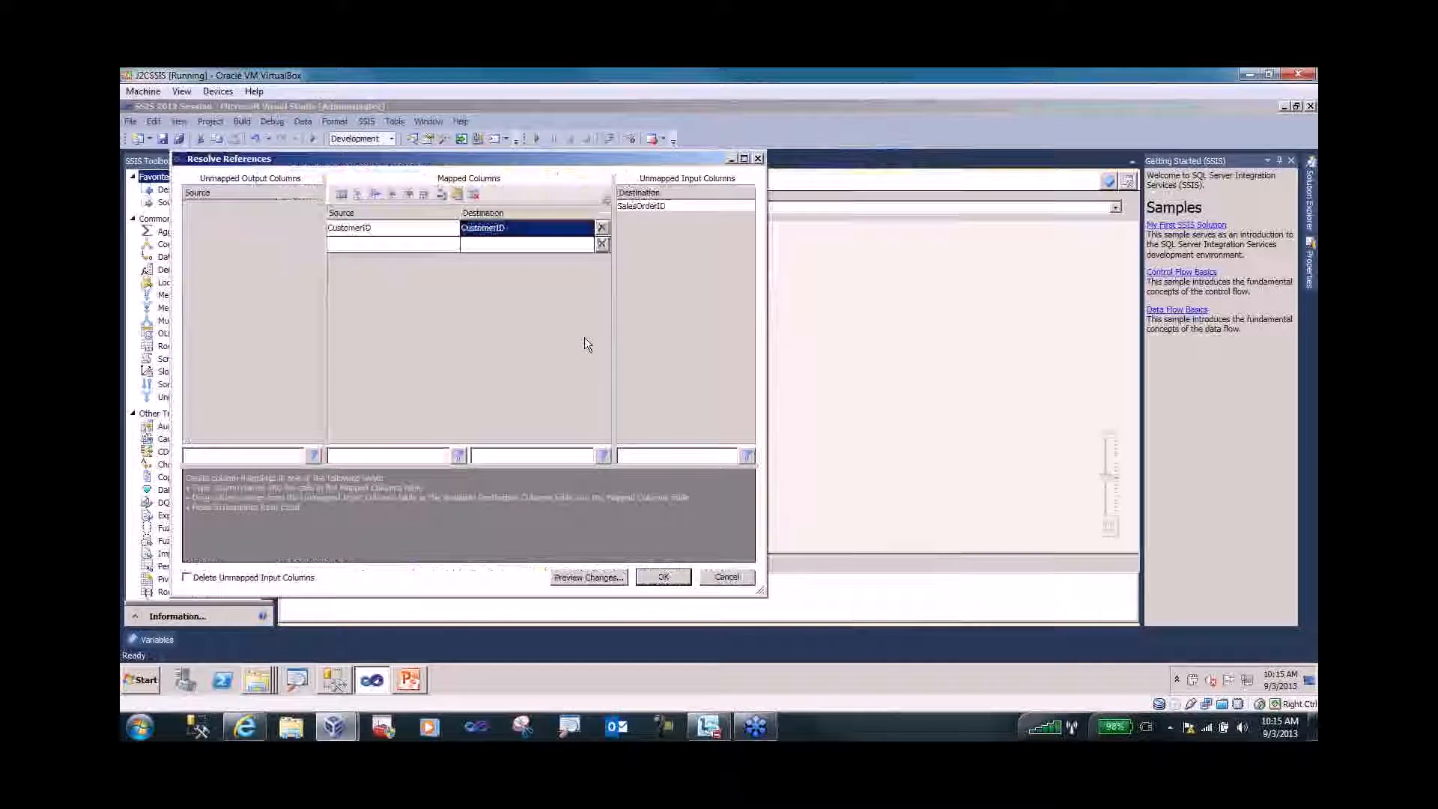
click(430, 243)
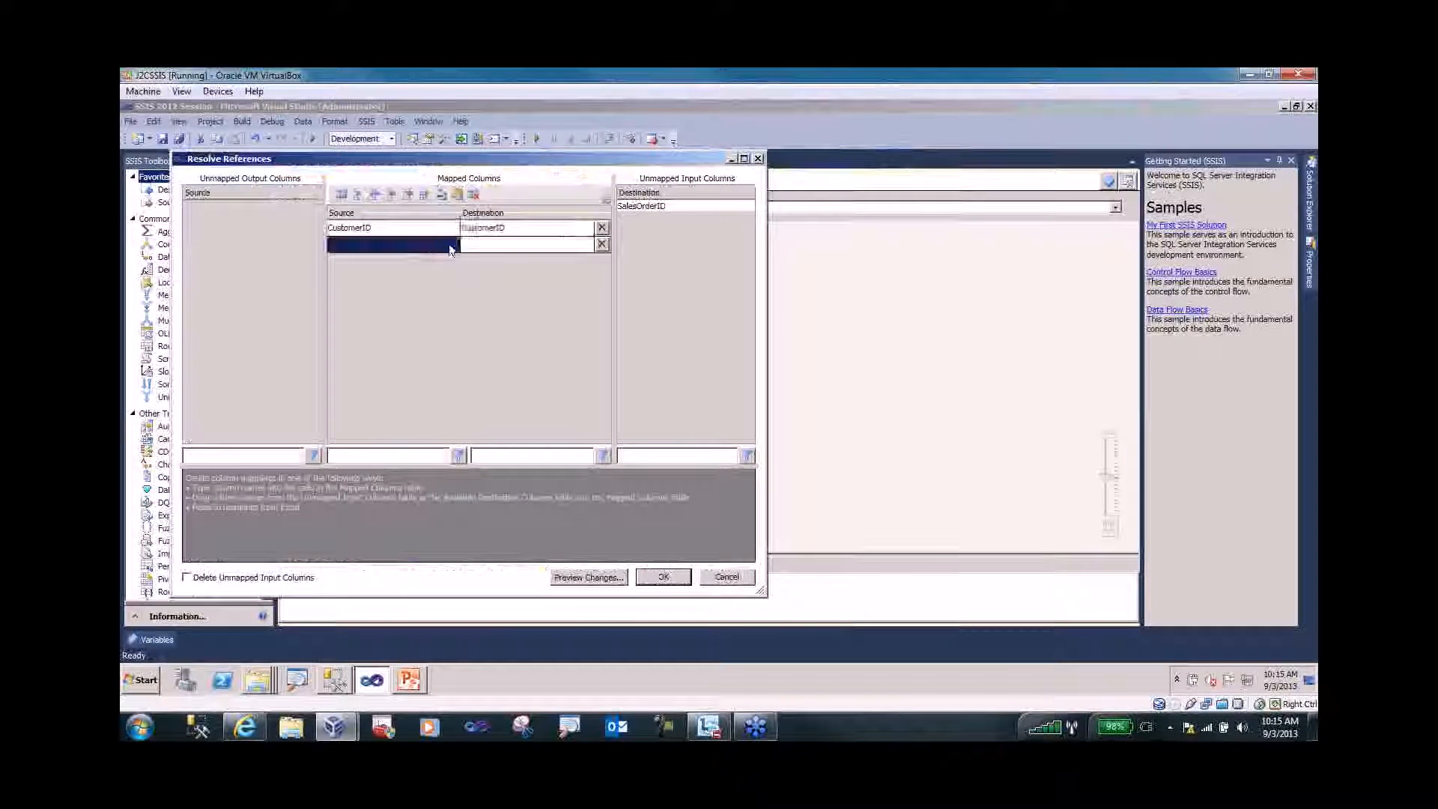
click(563, 248)
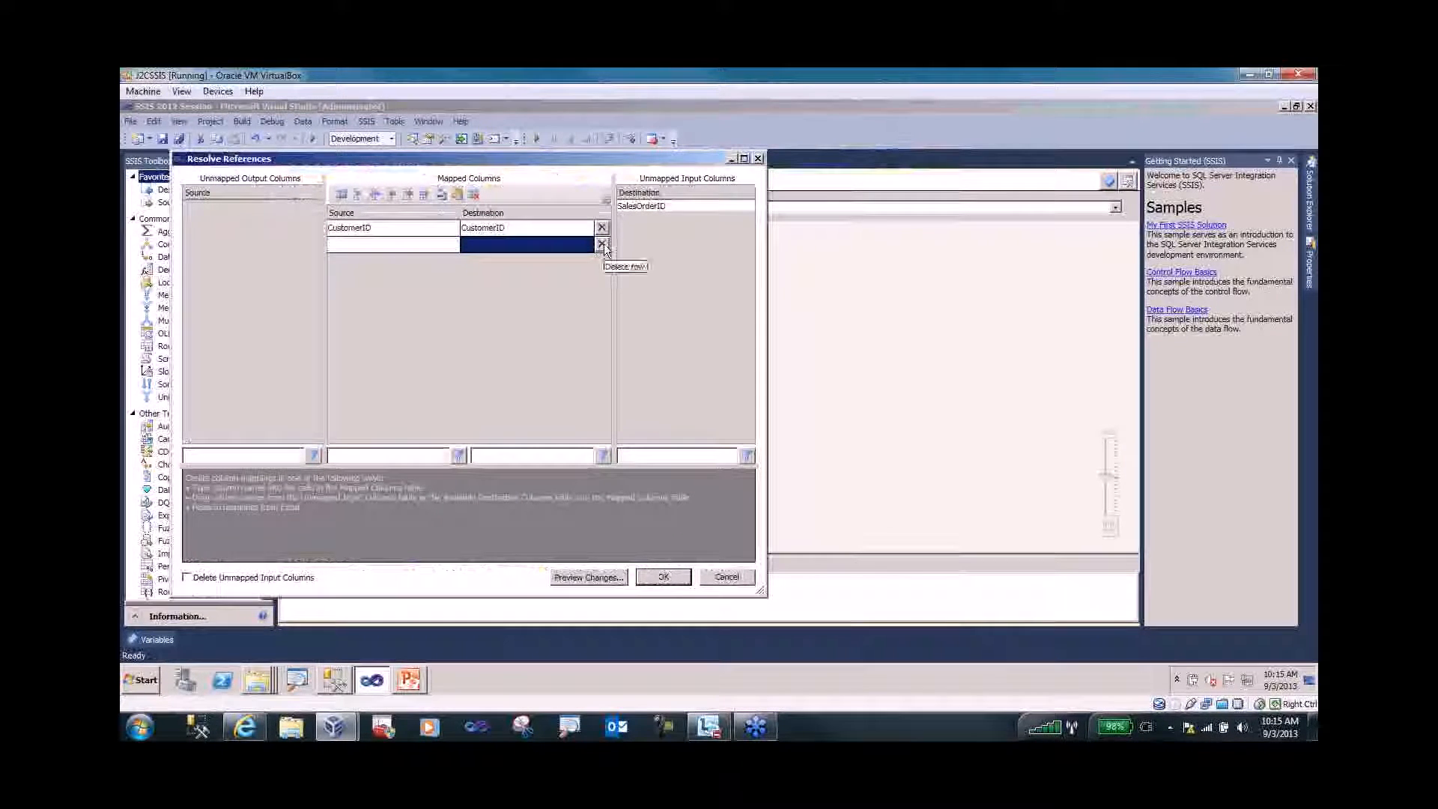
click(603, 245)
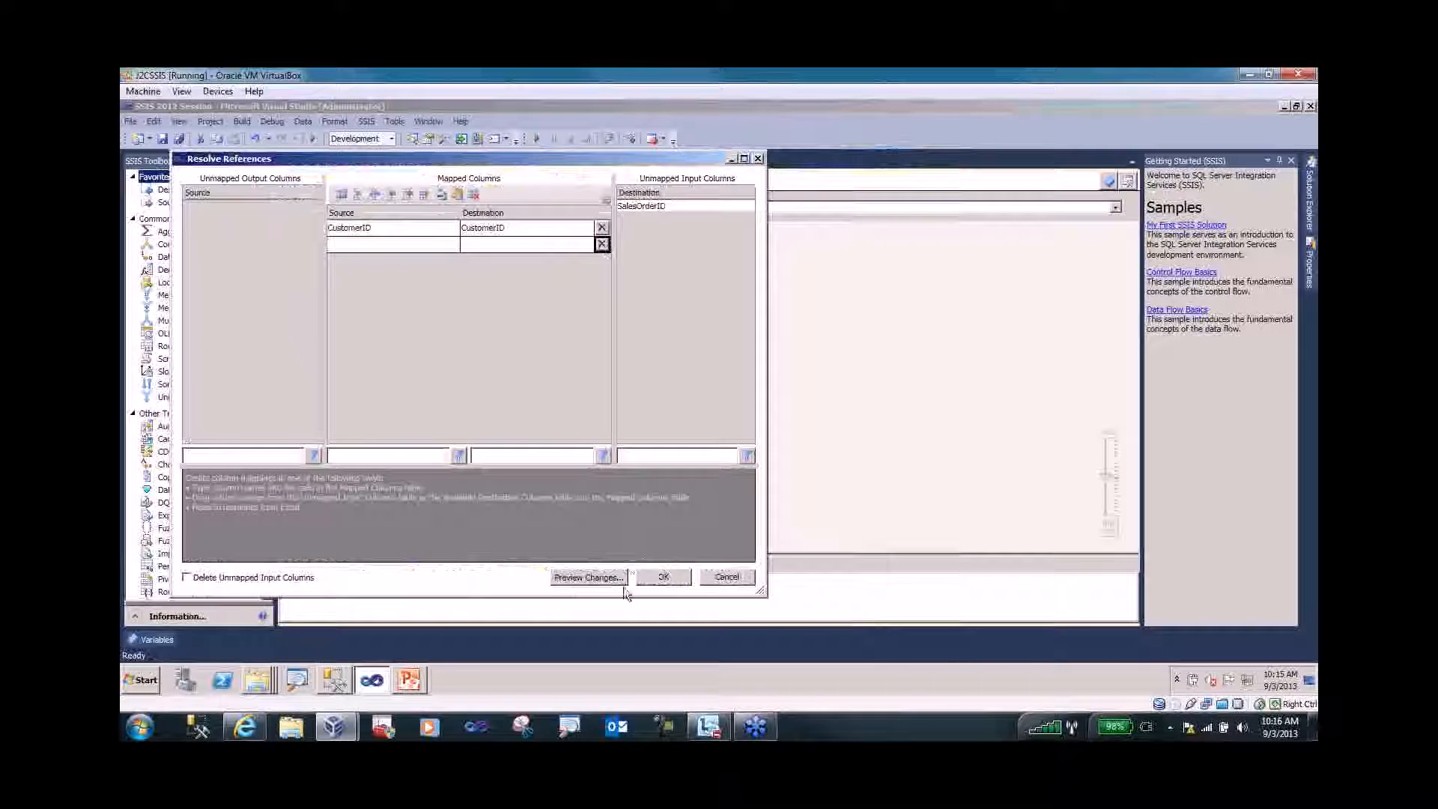
click(666, 577)
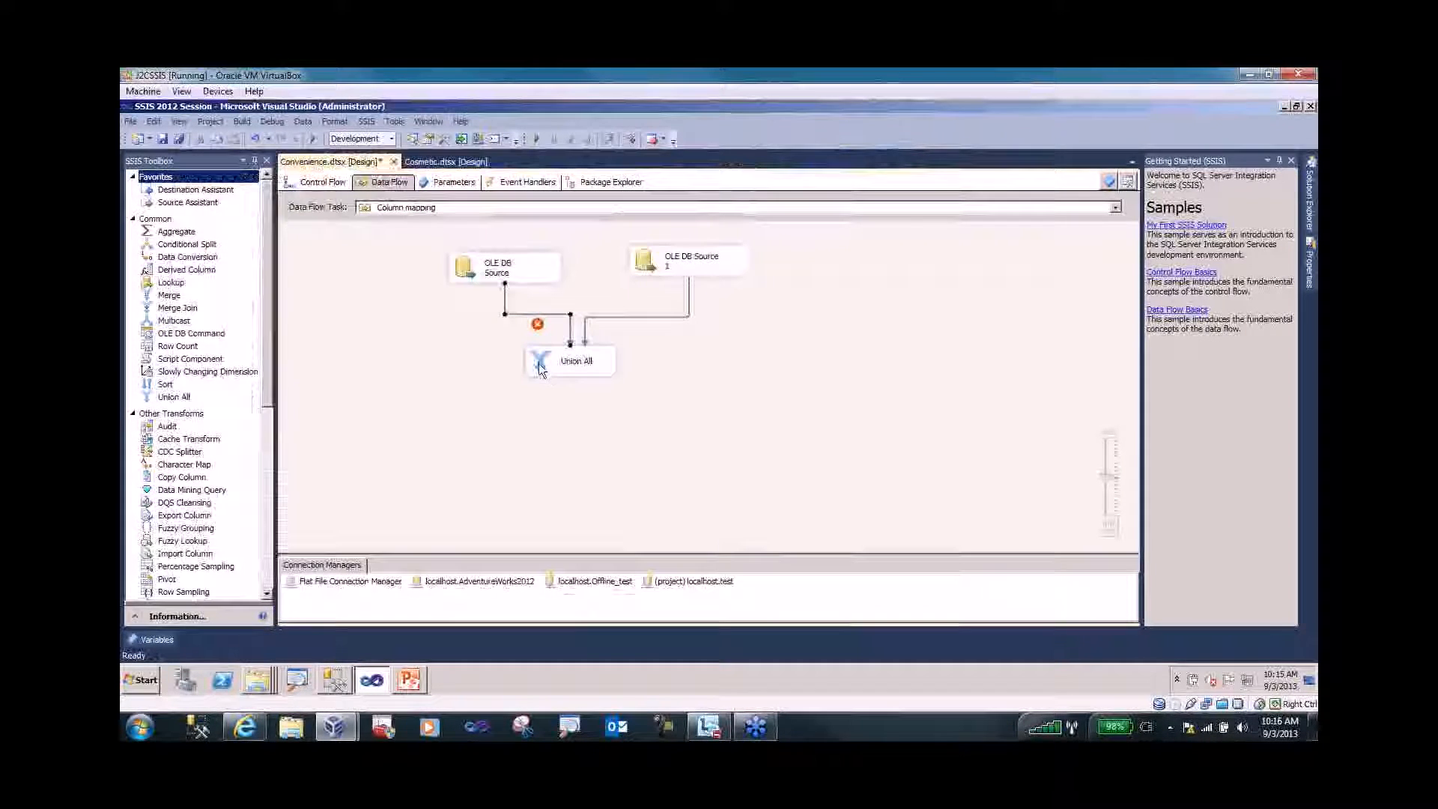
- Delete the SalesOrderId output column from Union All
double_click(539, 365)
click(577, 254)
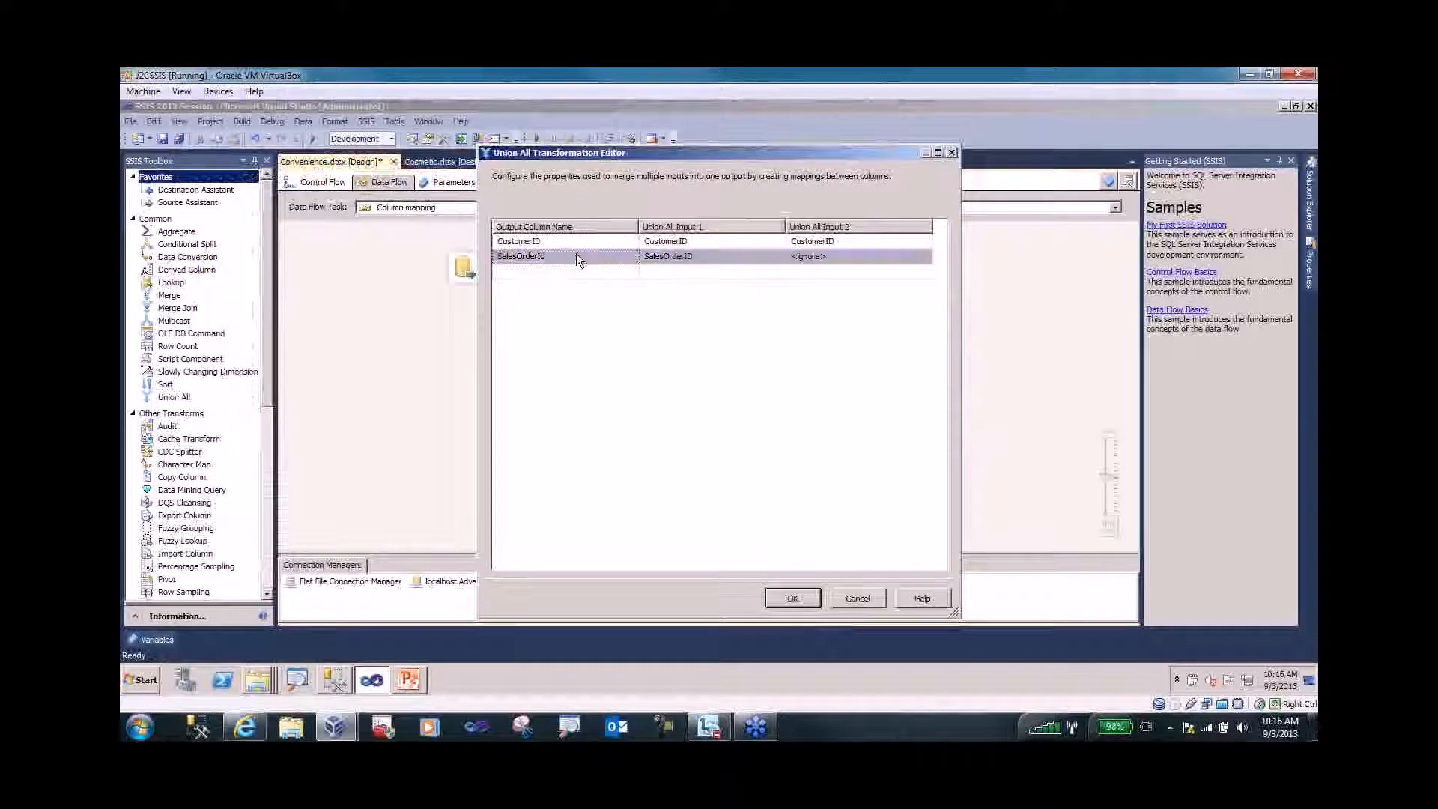
right_click(577, 253)
click(612, 263)
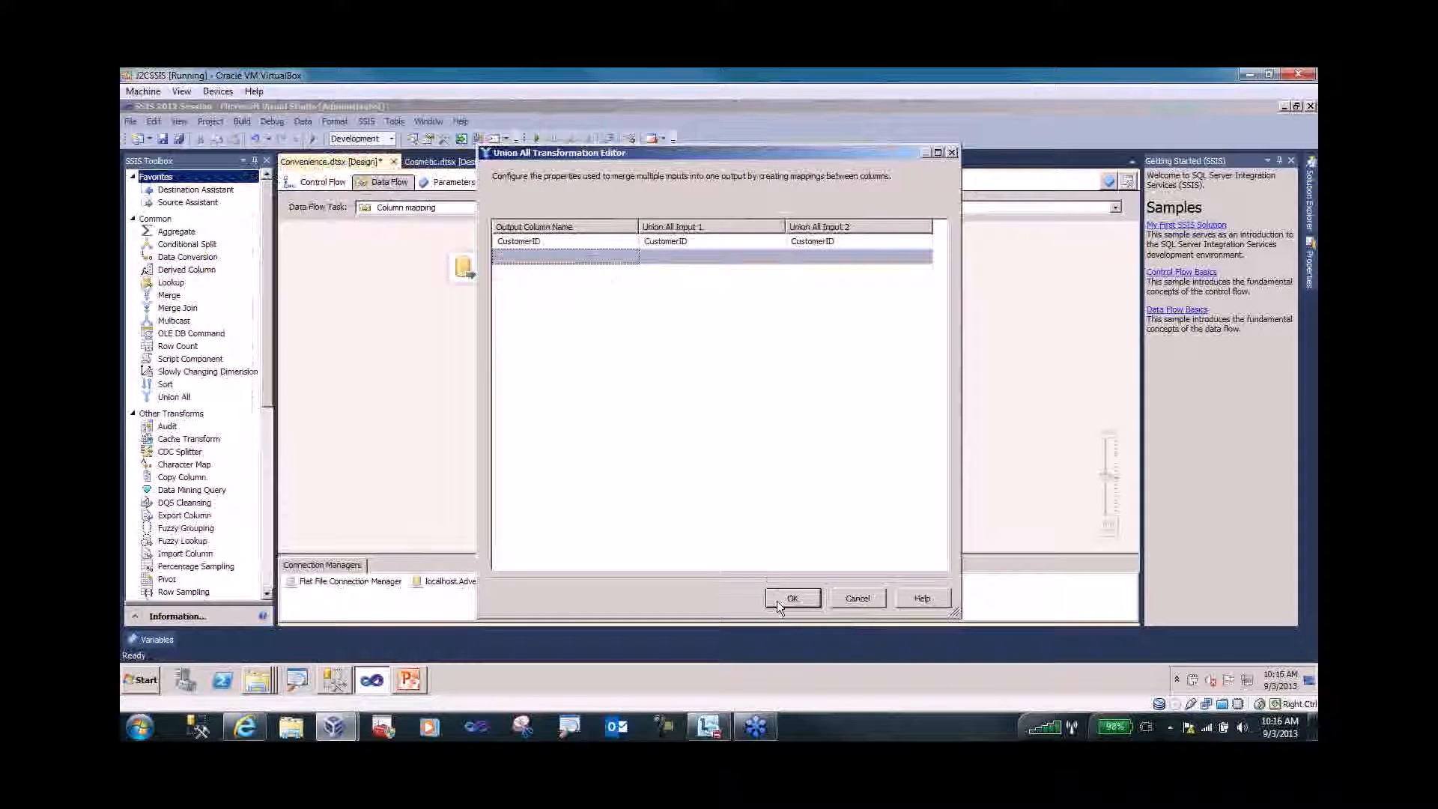
click(778, 600)
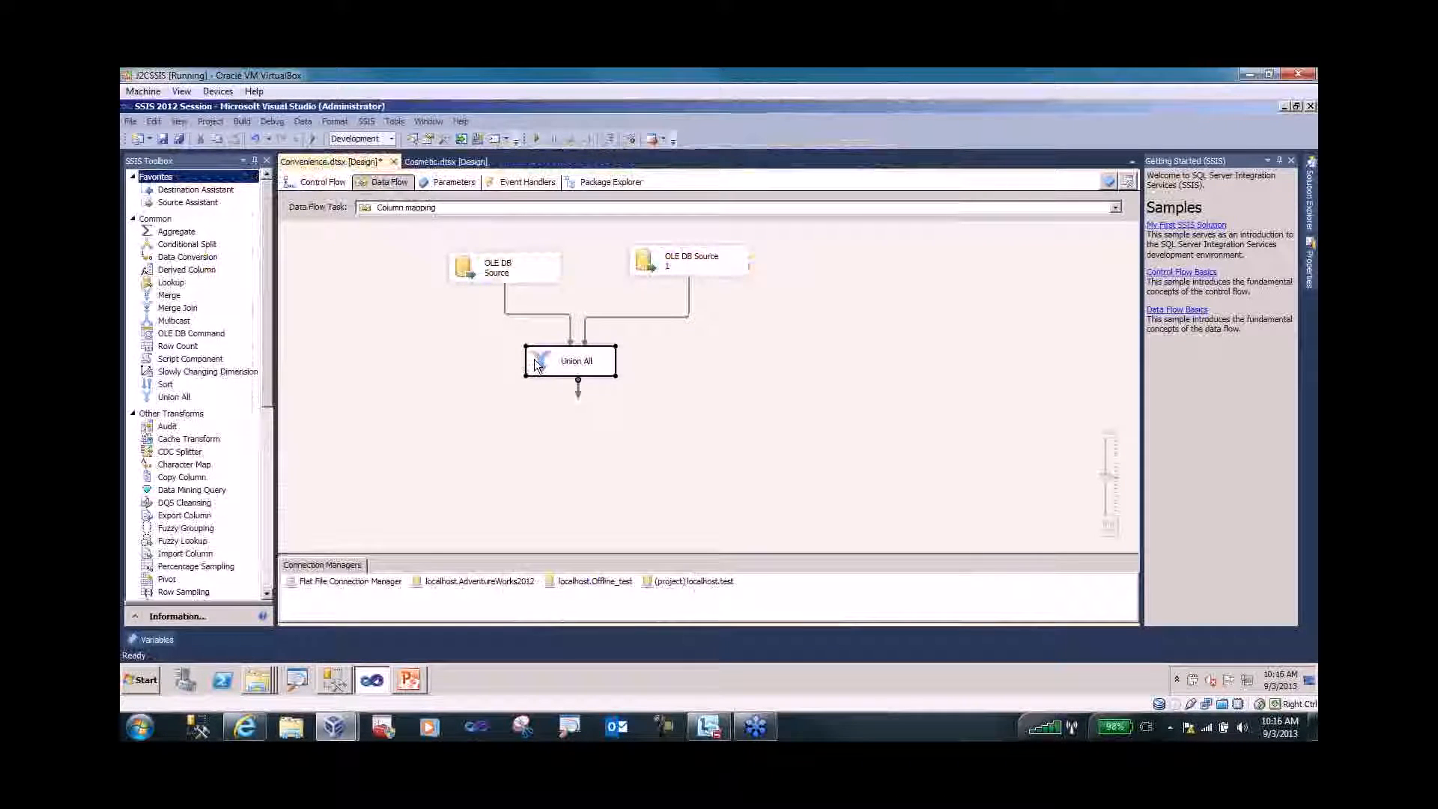
- Resolve references on the left path into Union All so only CustomerID is mapped
right_click(524, 313)
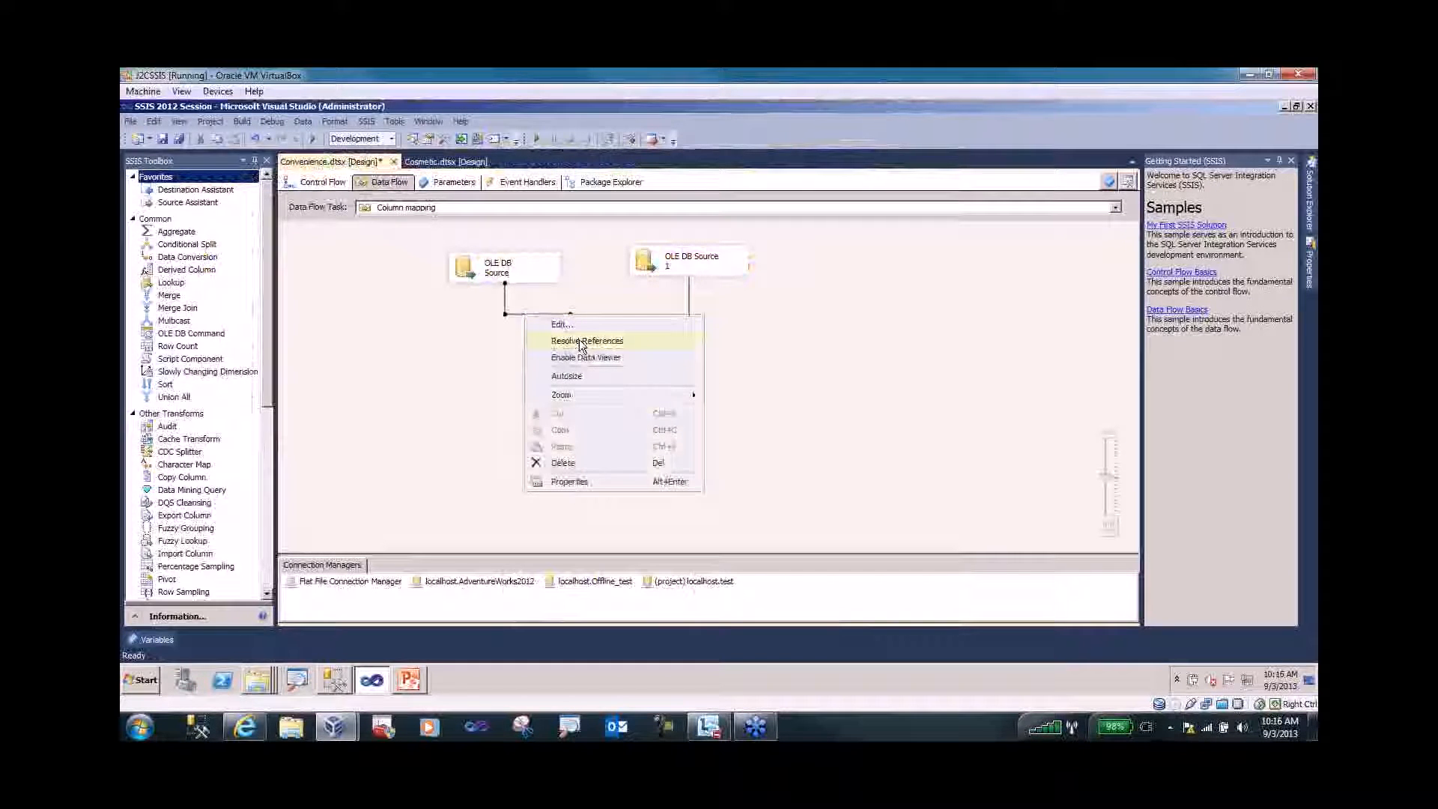
click(579, 343)
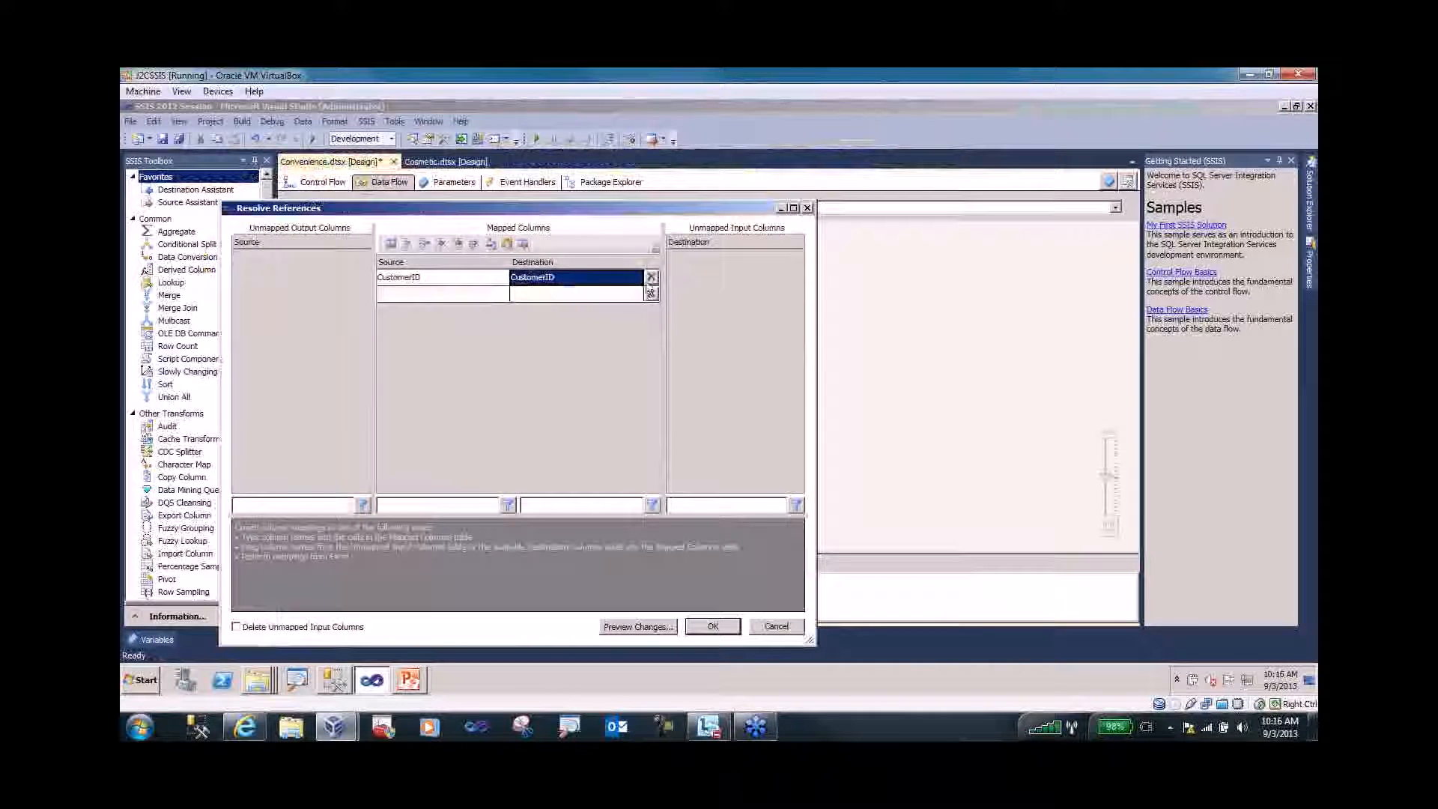
click(487, 297)
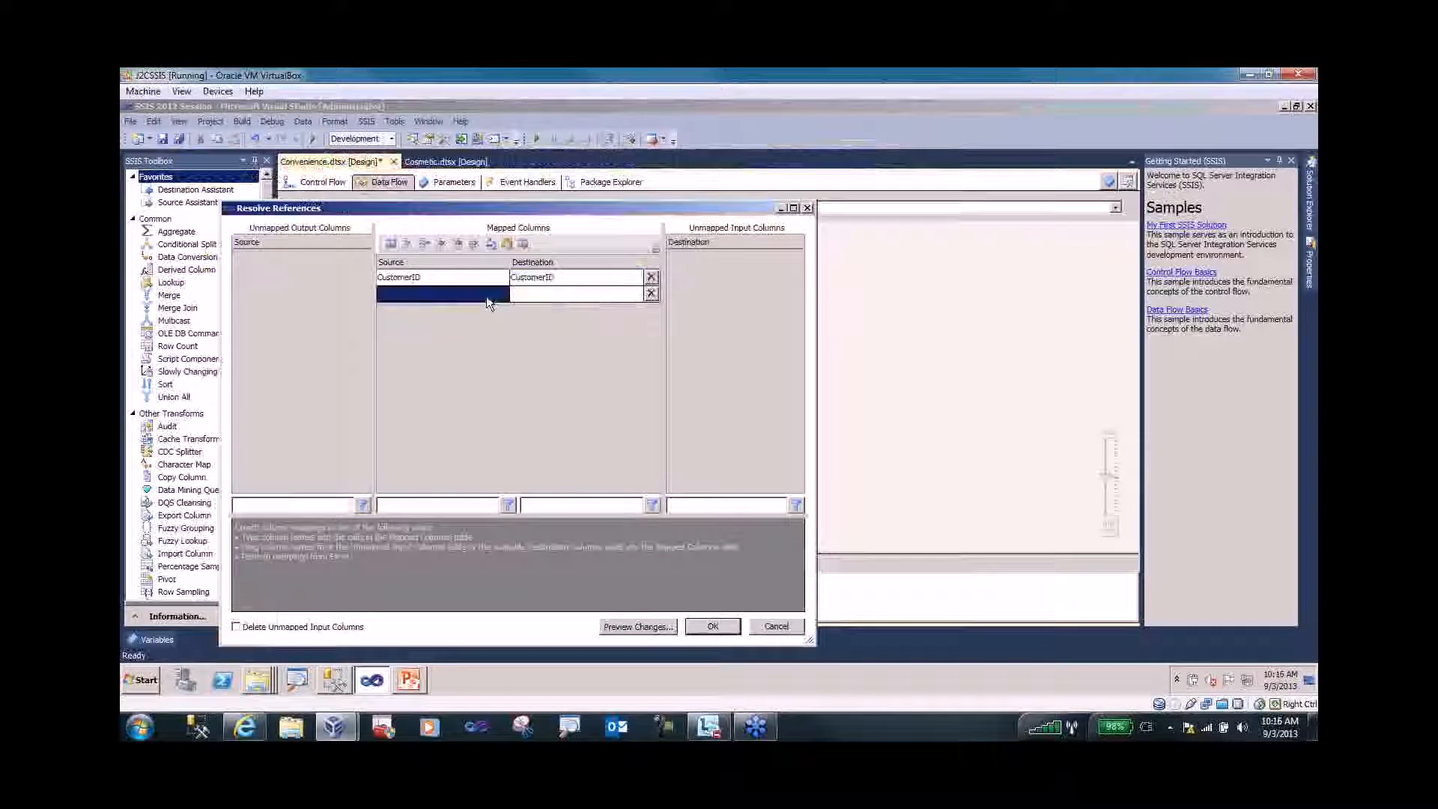
click(547, 296)
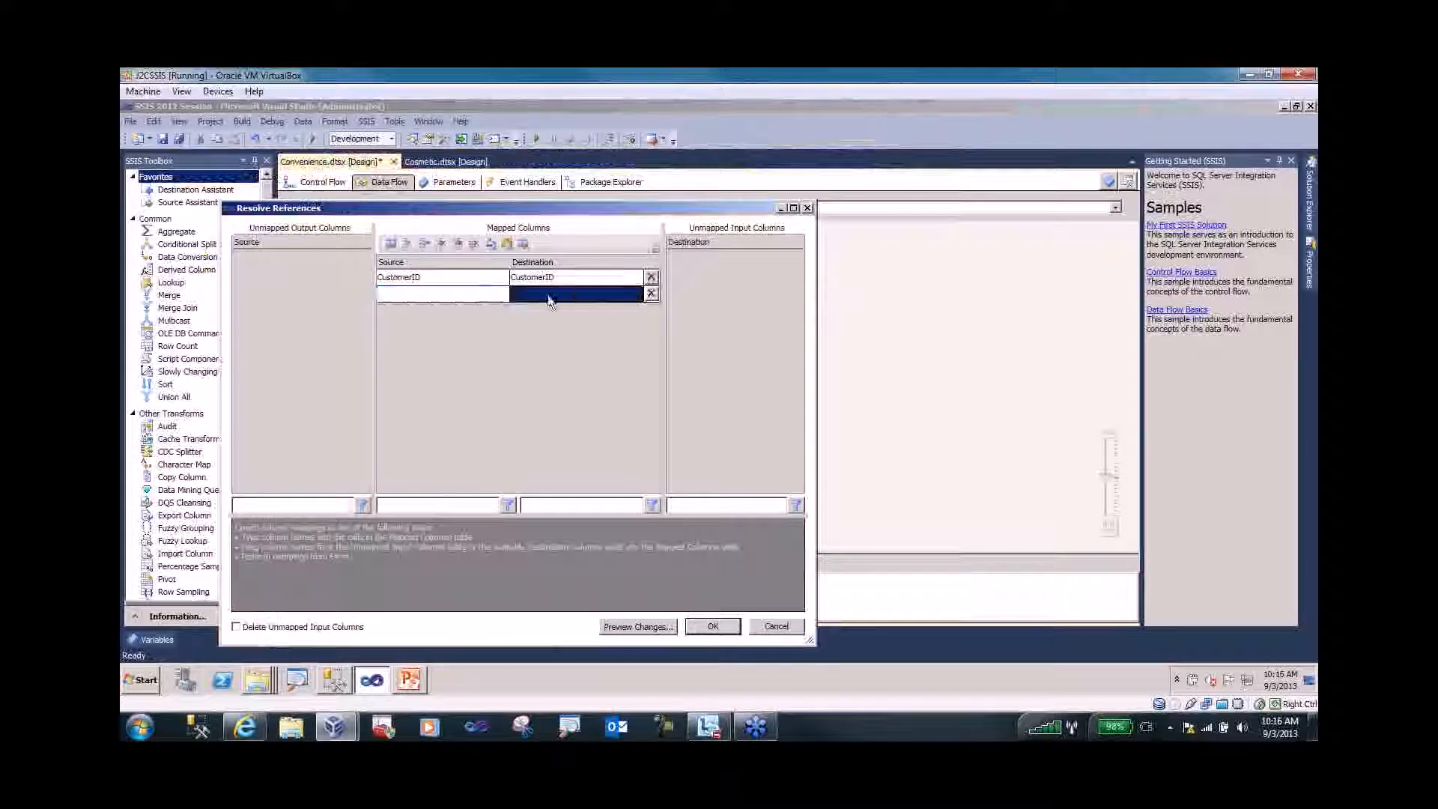
click(713, 626)
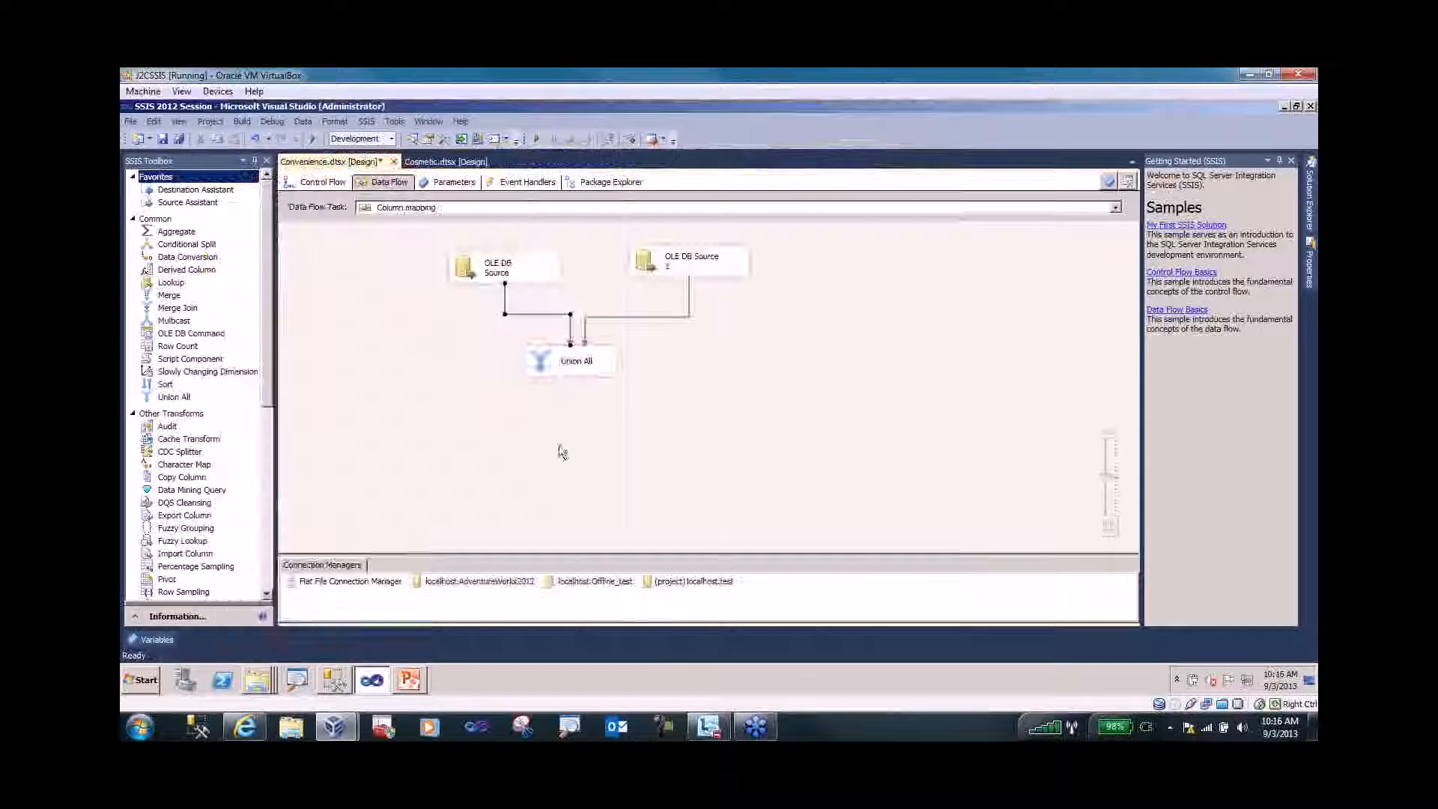
click(444, 376)
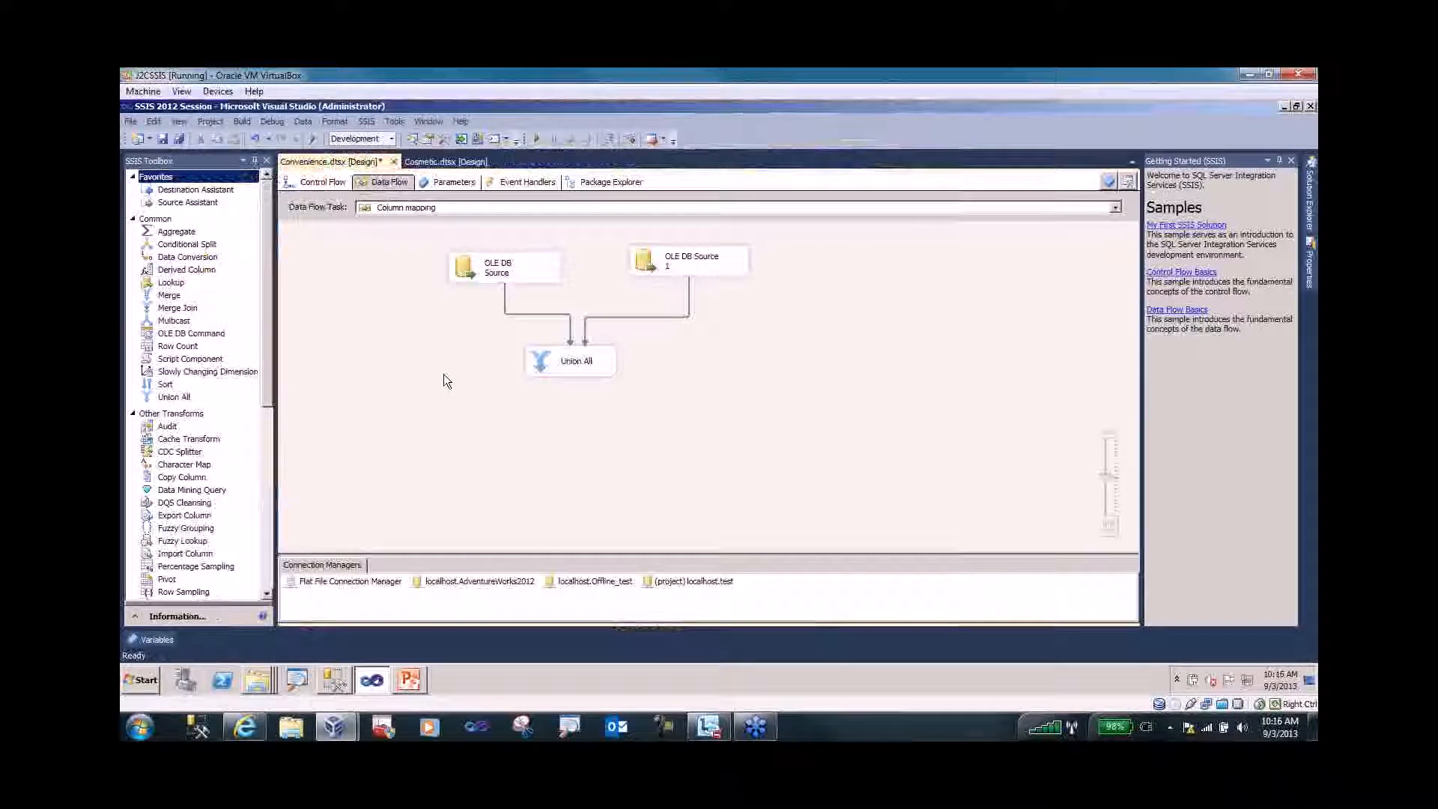
right_click(505, 300)
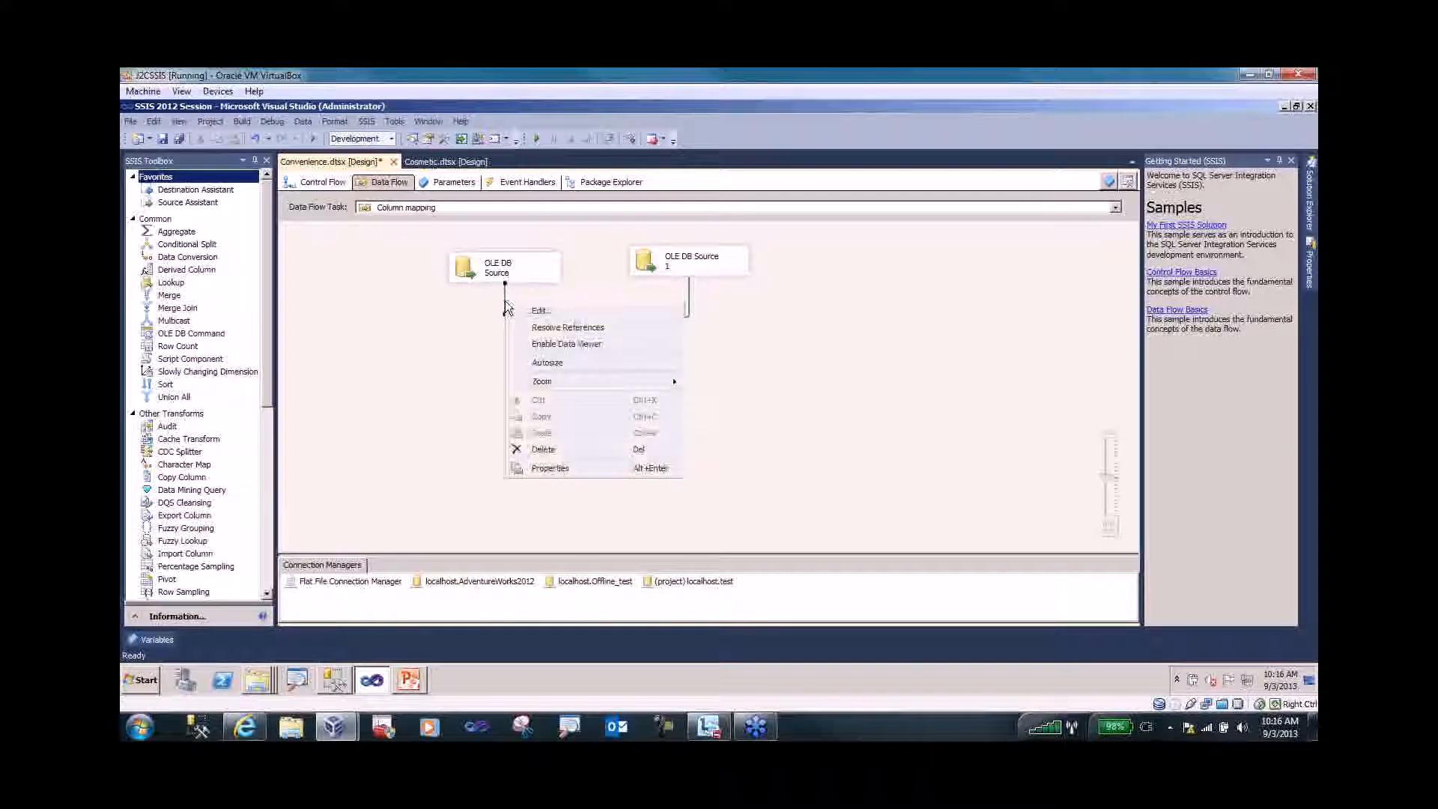
click(547, 344)
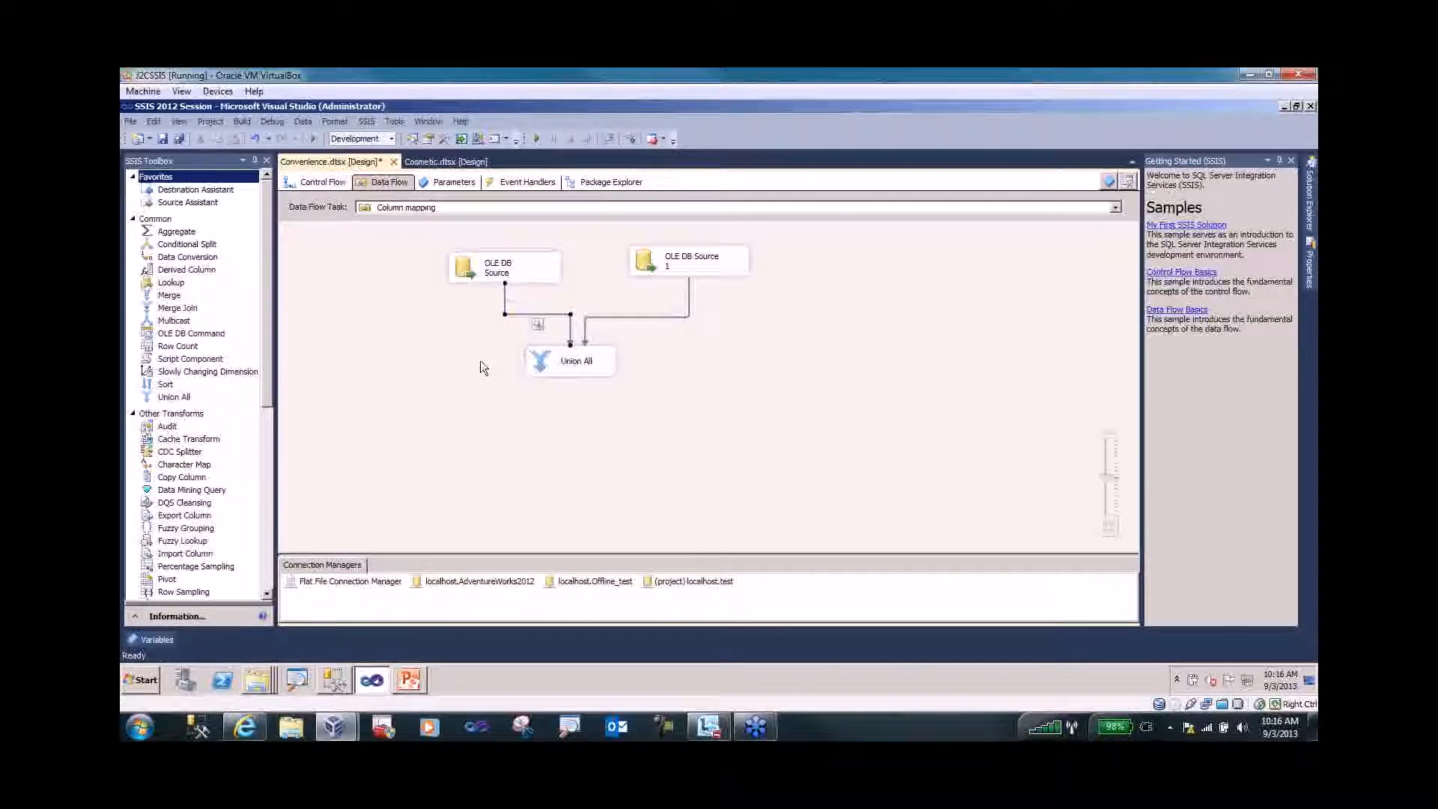
right_click(504, 305)
click(546, 324)
click(346, 588)
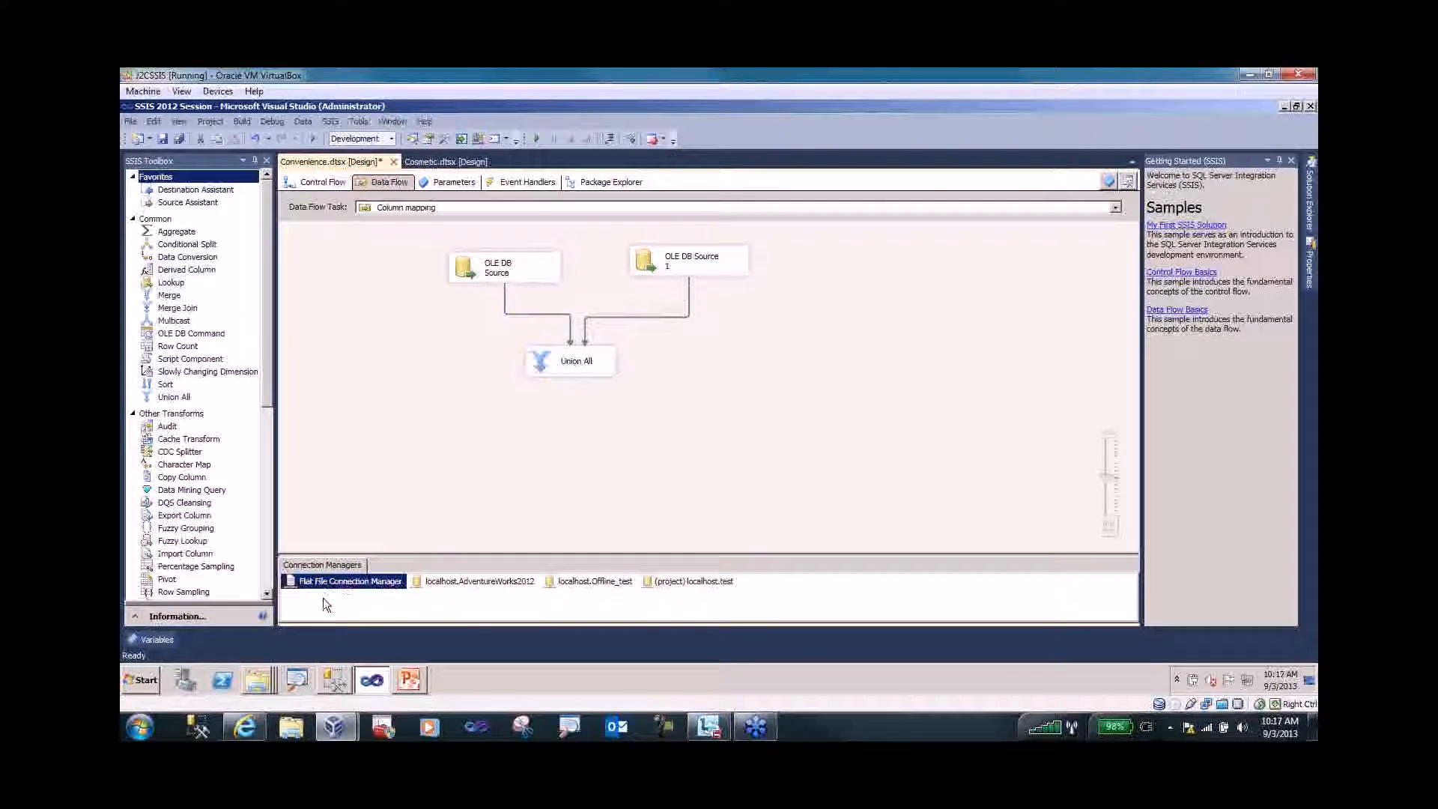
- Set the Flat File Connection Manager's ConnectionString expression to "C:\\temp\\test.txt" and verify it evaluates
click(326, 604)
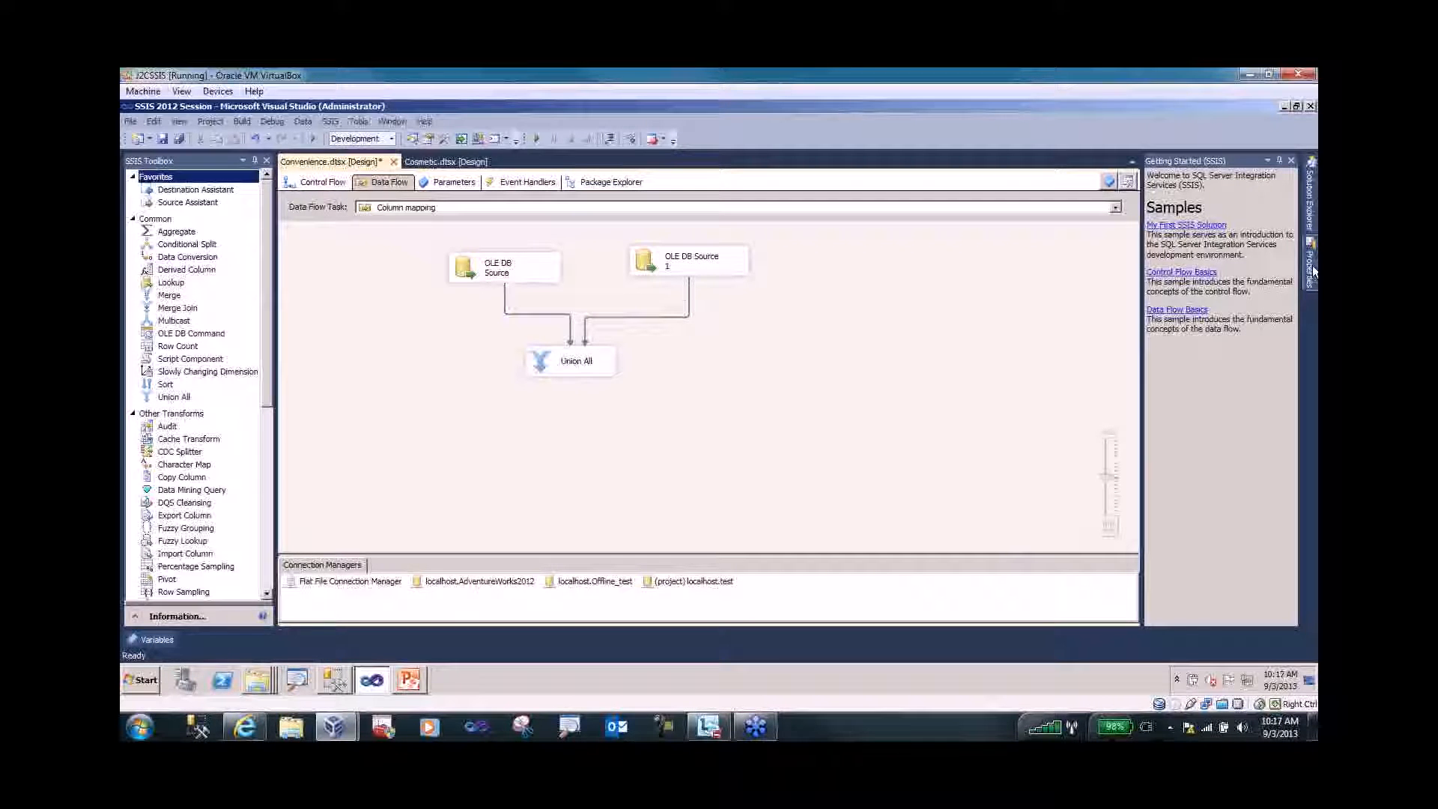
click(345, 585)
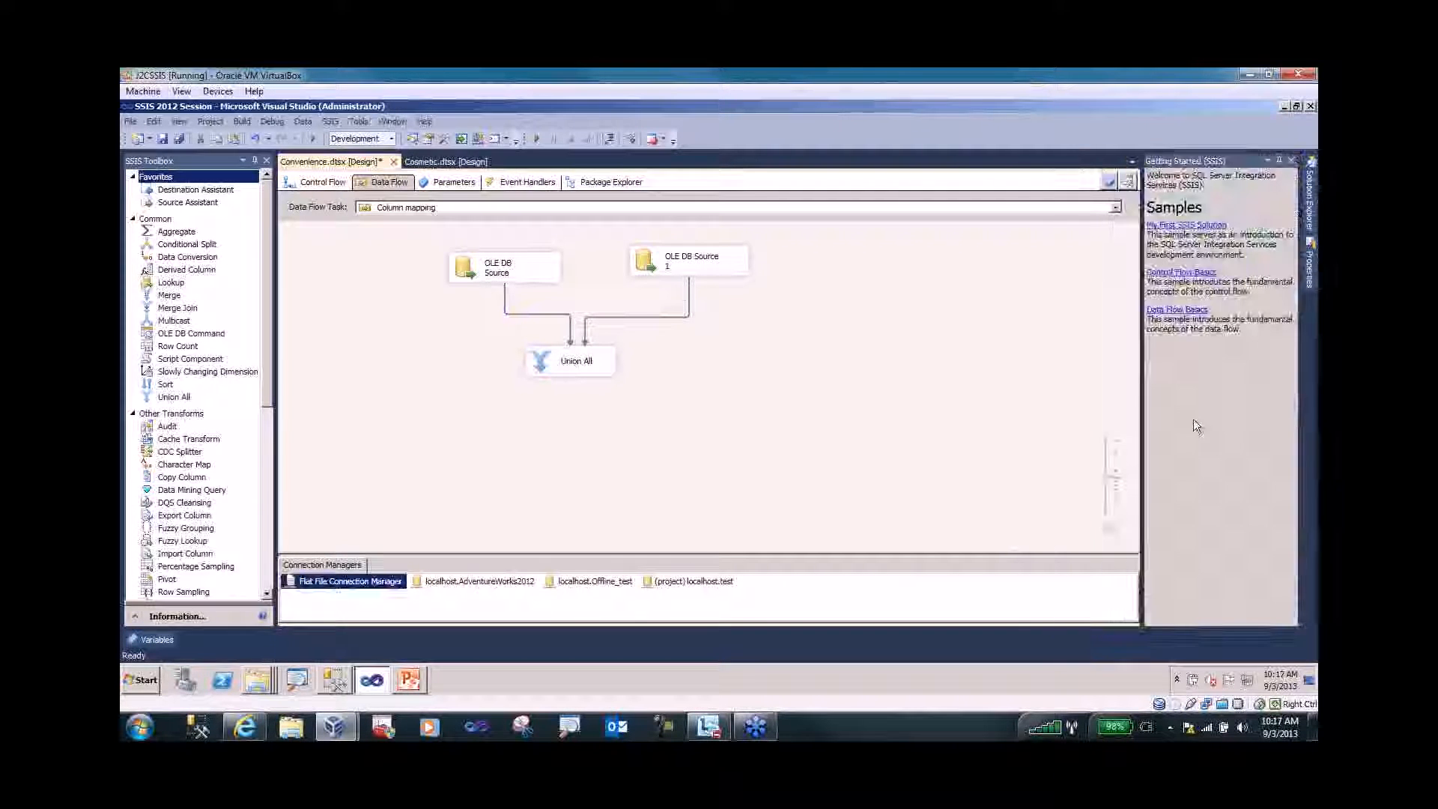
click(1310, 266)
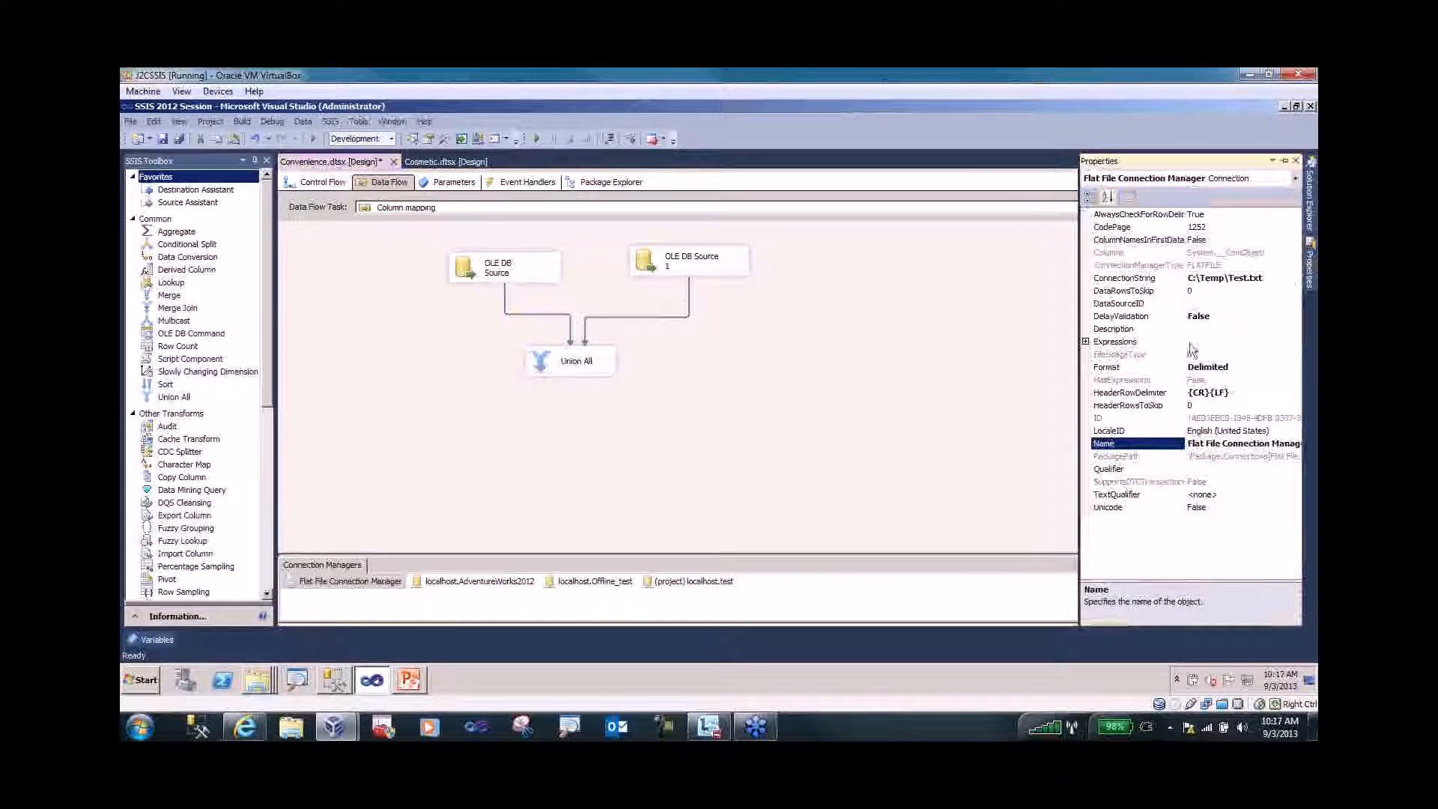
click(1203, 342)
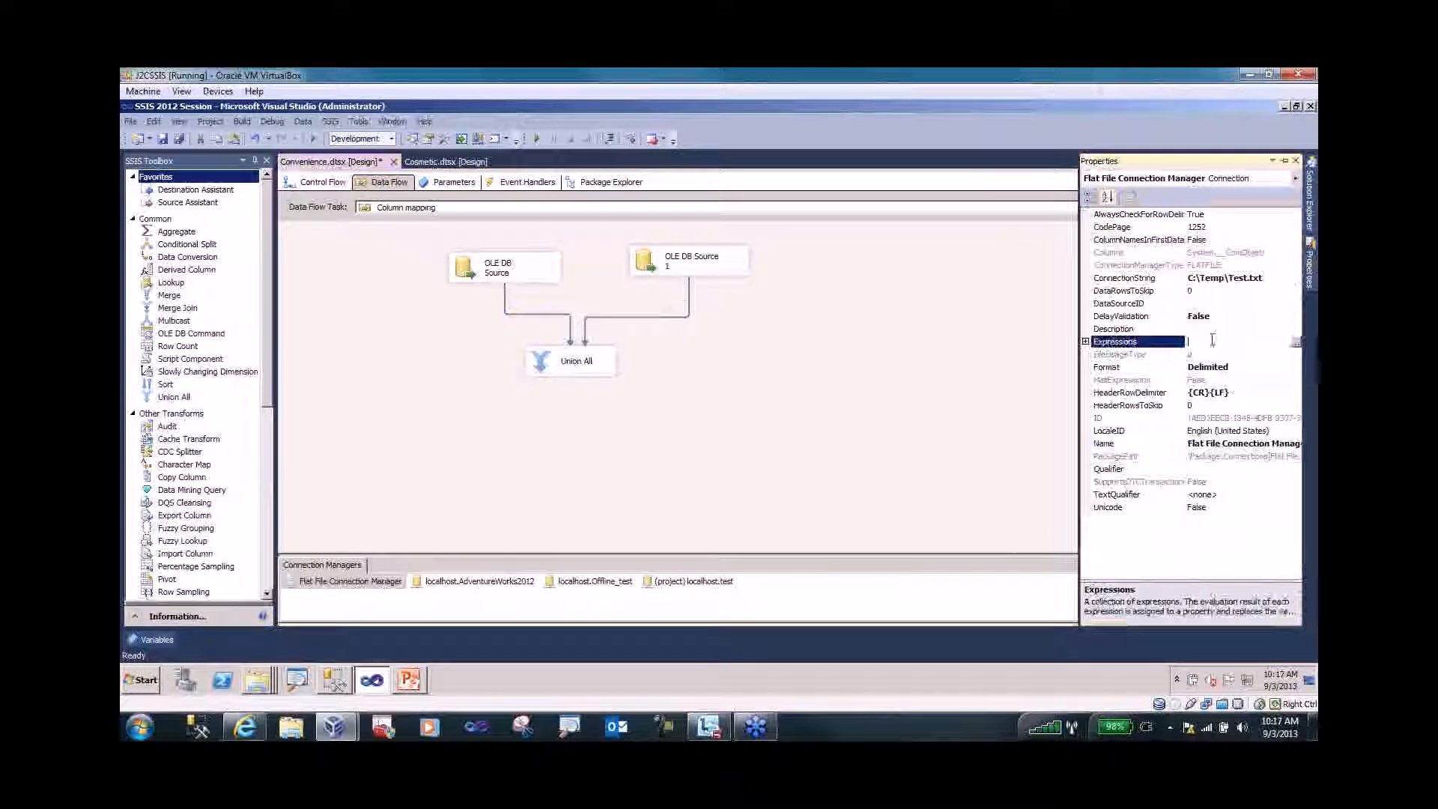
click(1295, 342)
click(697, 320)
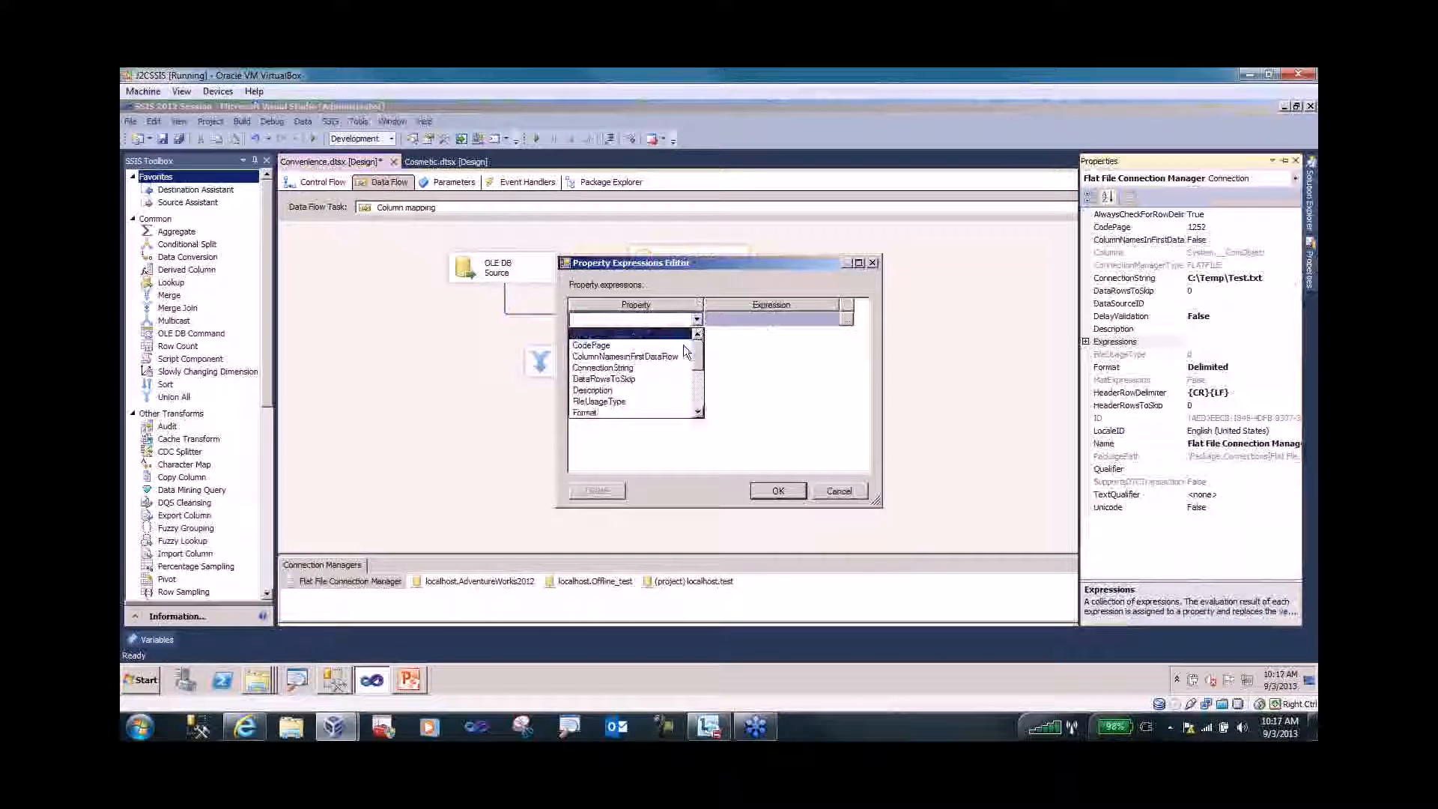
click(673, 365)
click(845, 327)
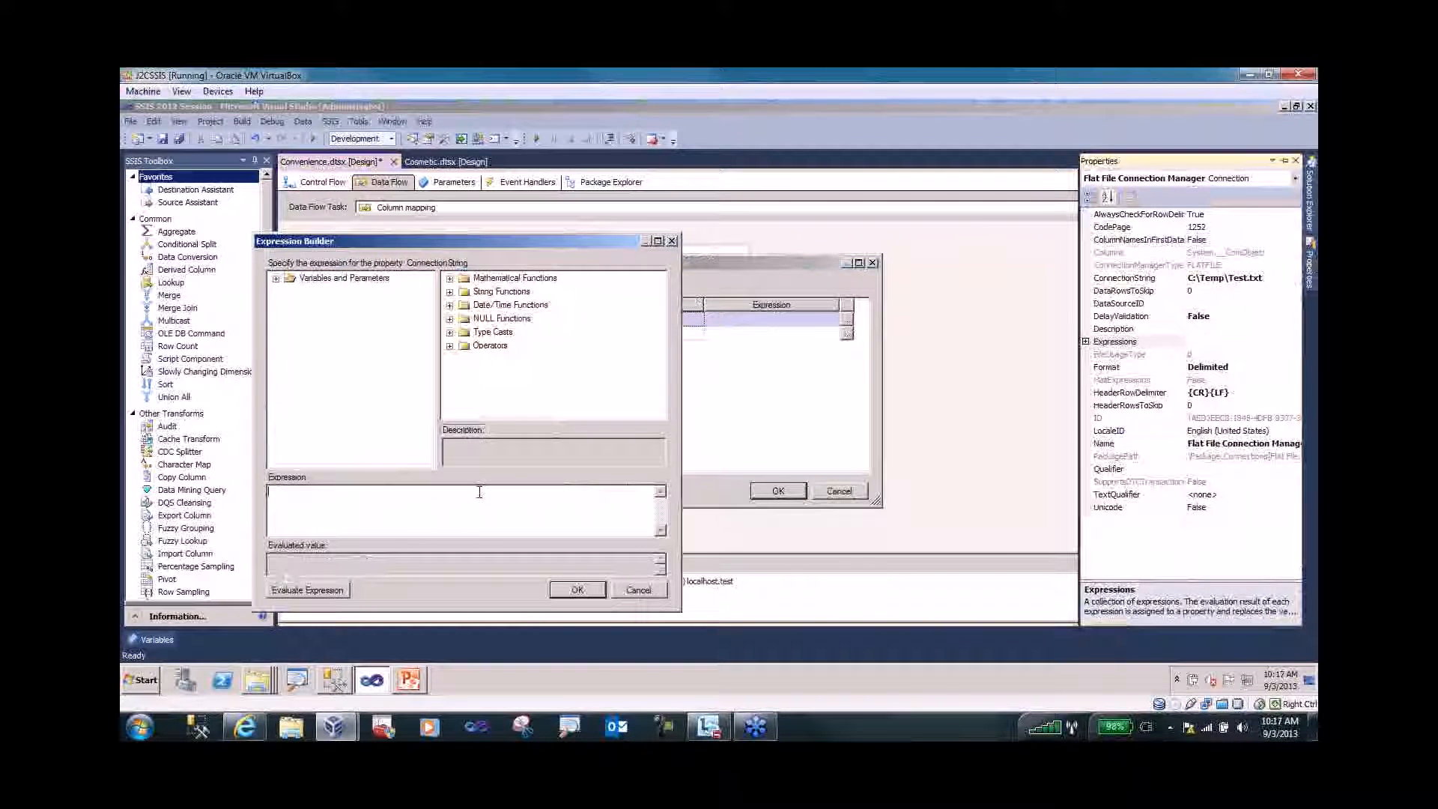
text("C:)
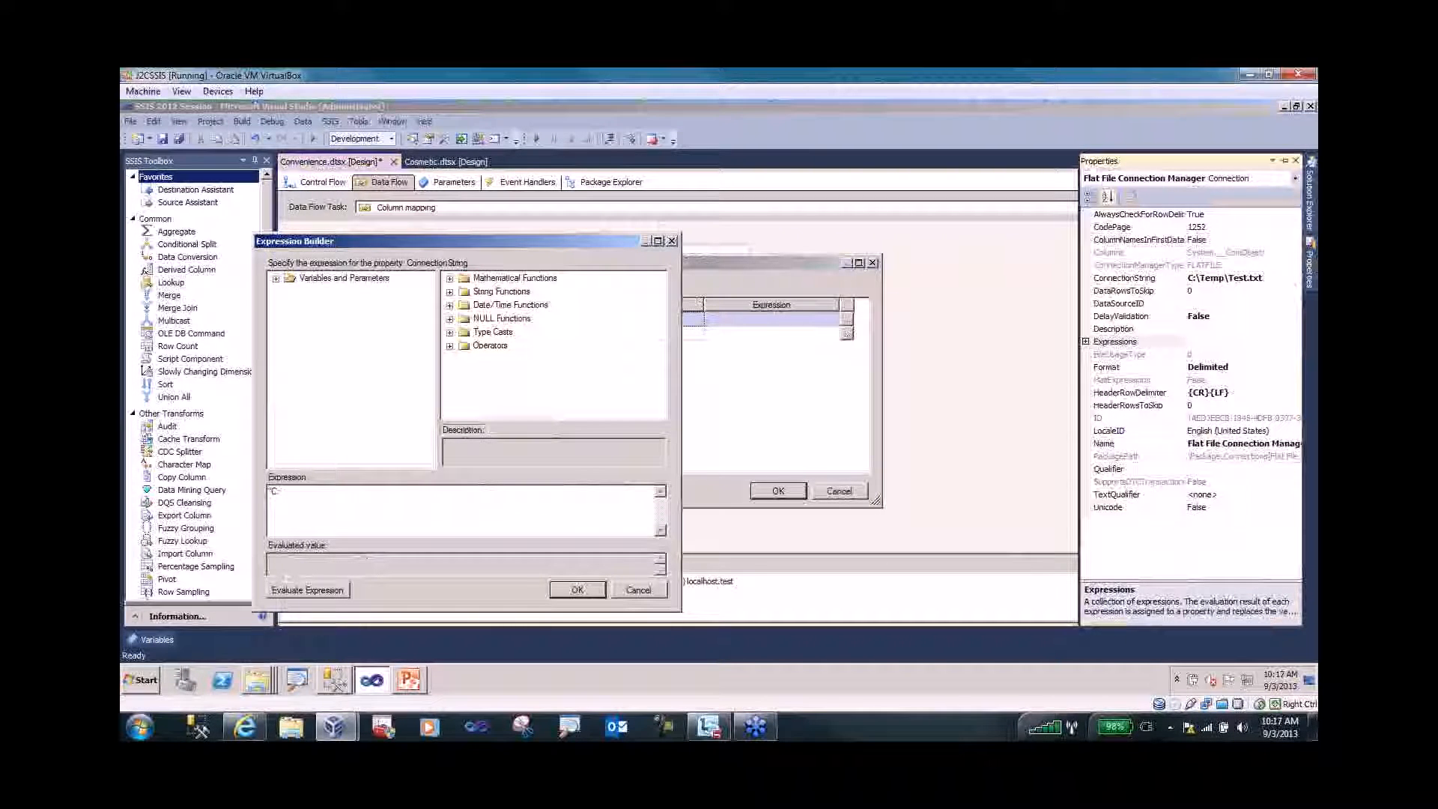
text(\\temp\)
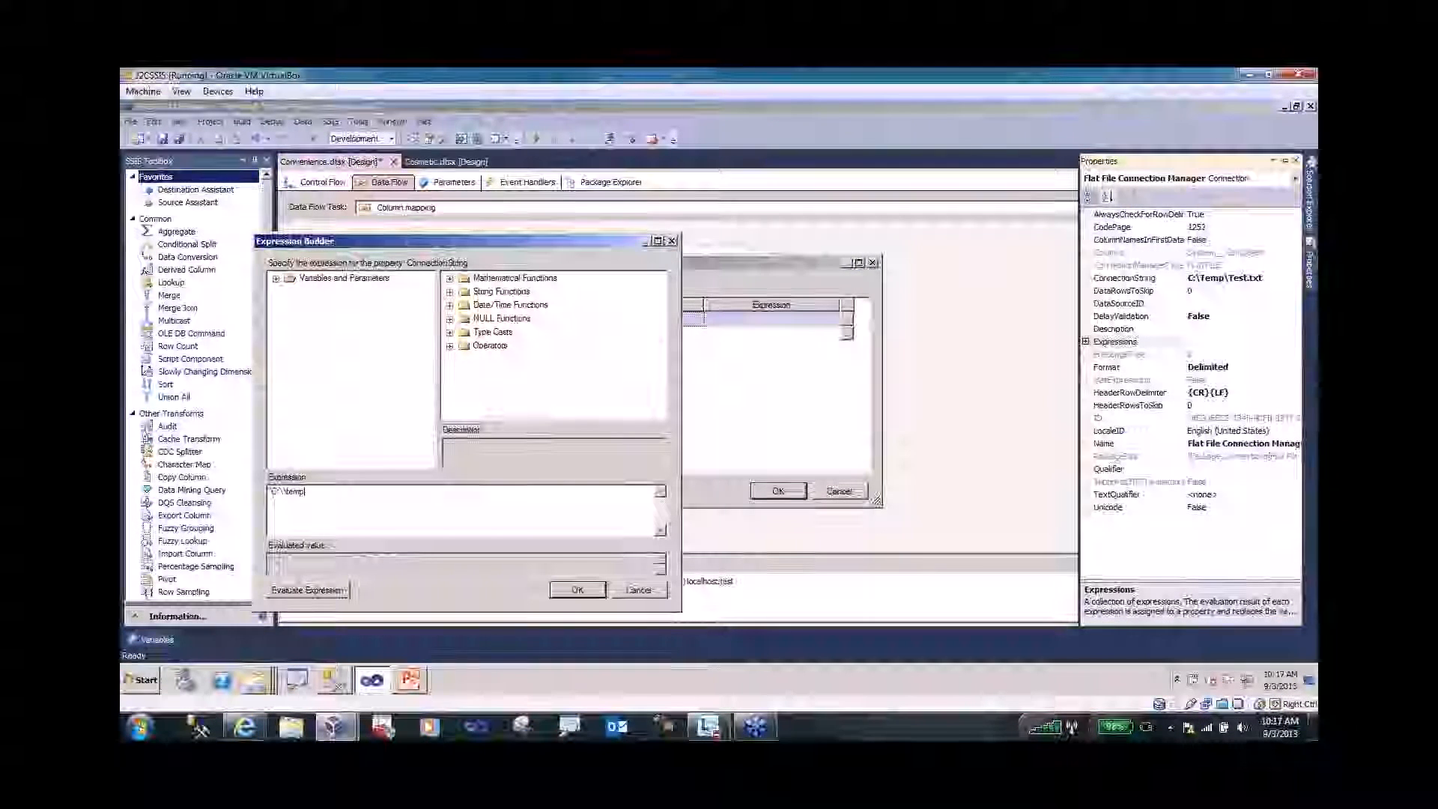
text(\test)
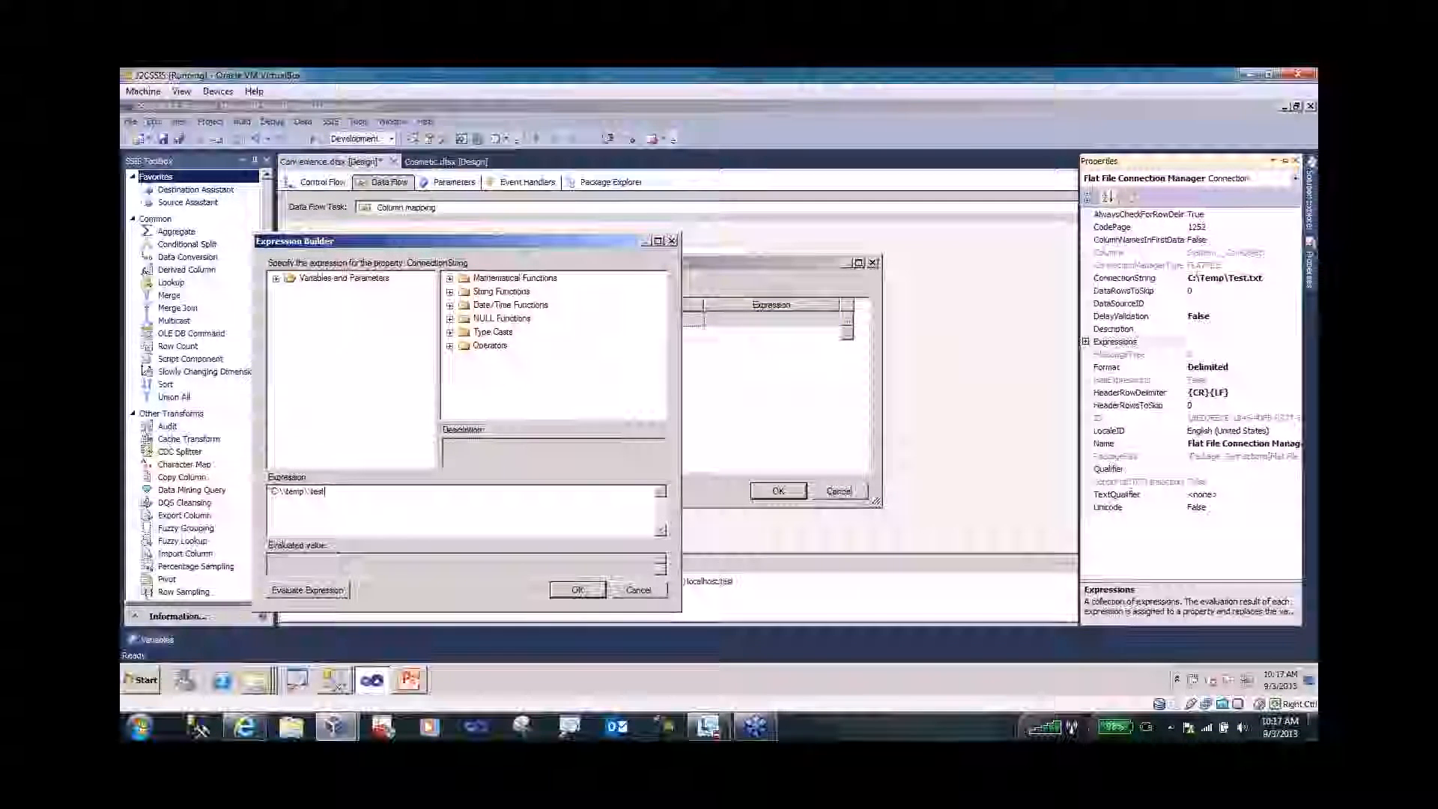
text(.txt")
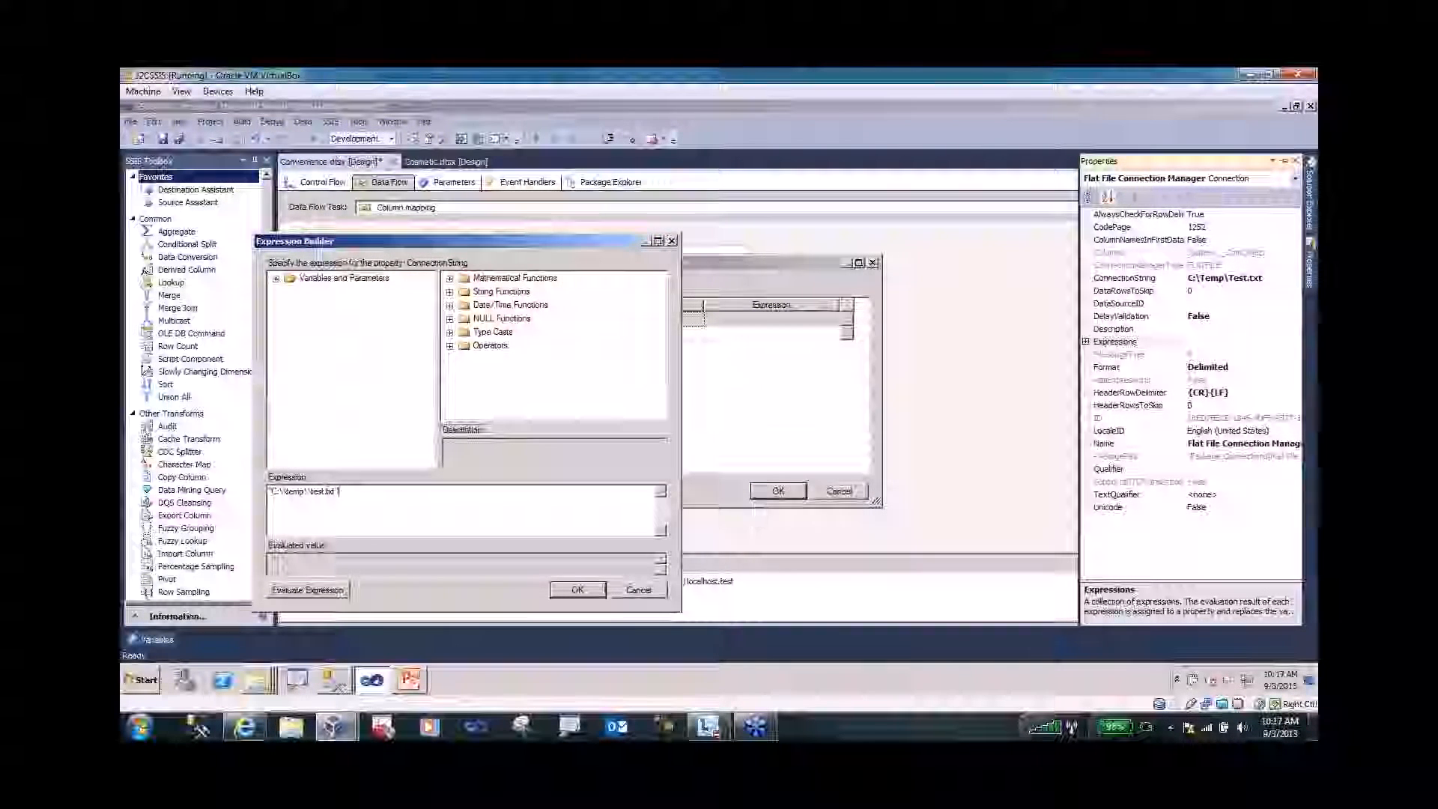
click(327, 589)
click(577, 591)
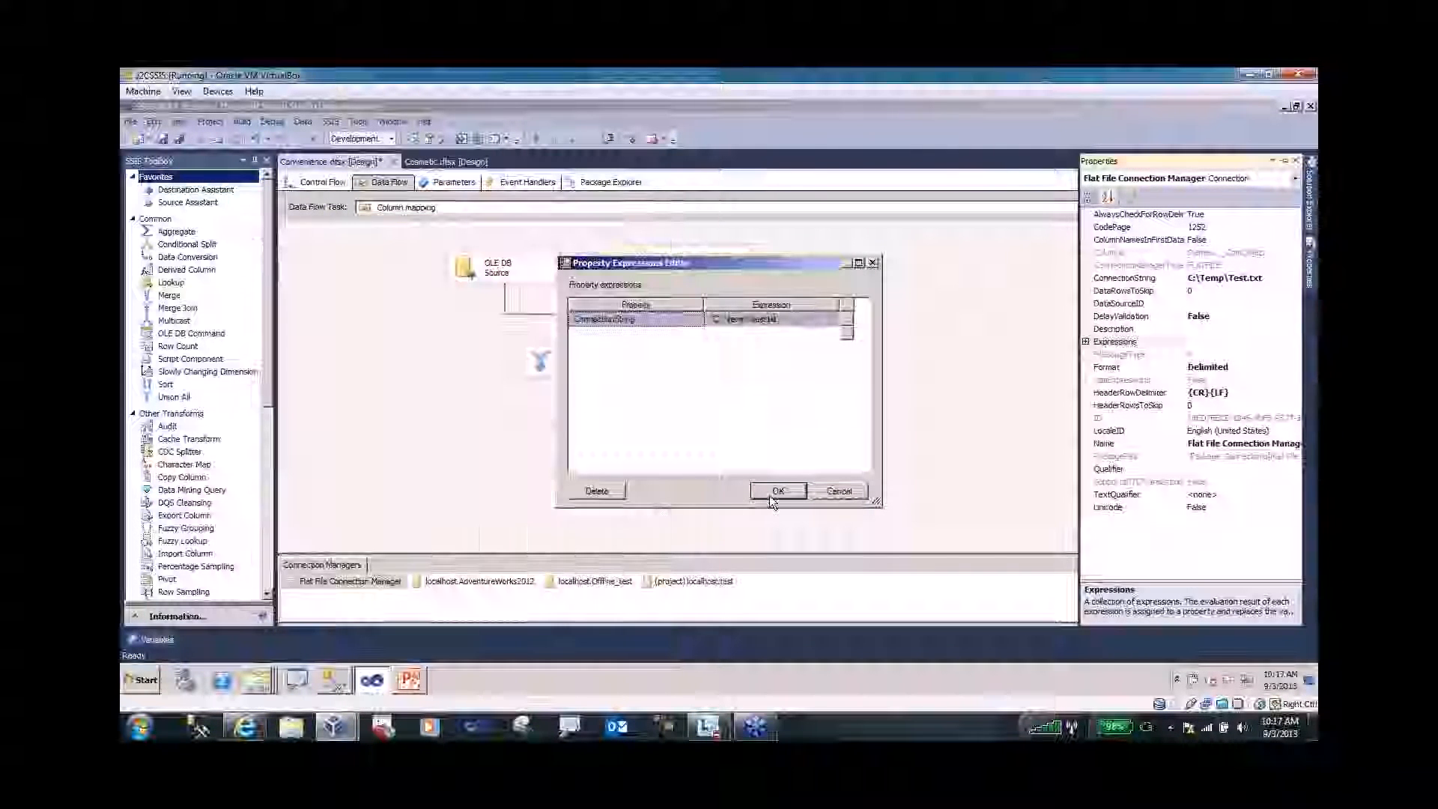
click(772, 494)
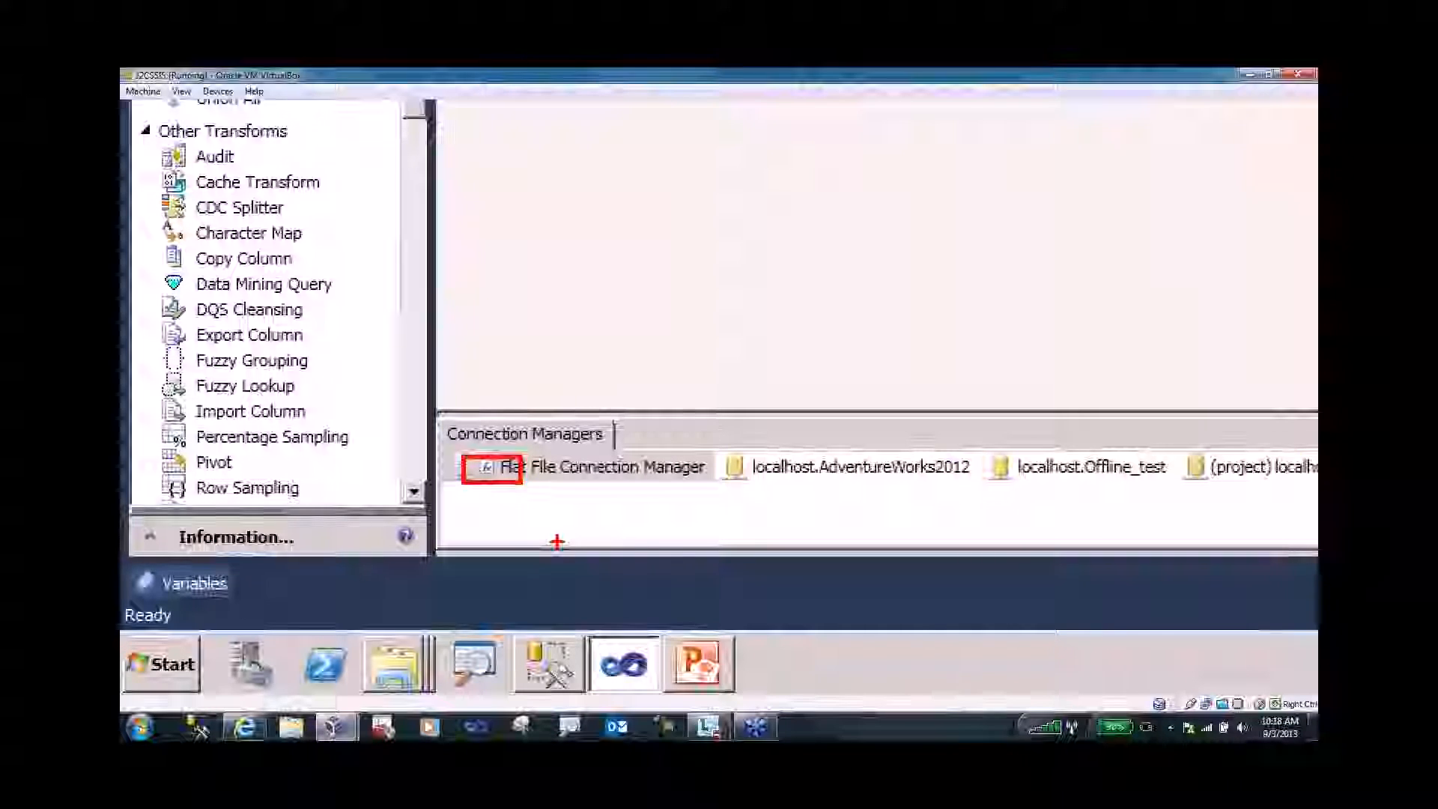
- Show the empty Variables pane for Convenience.dtsx below the design surface
key(Escape)
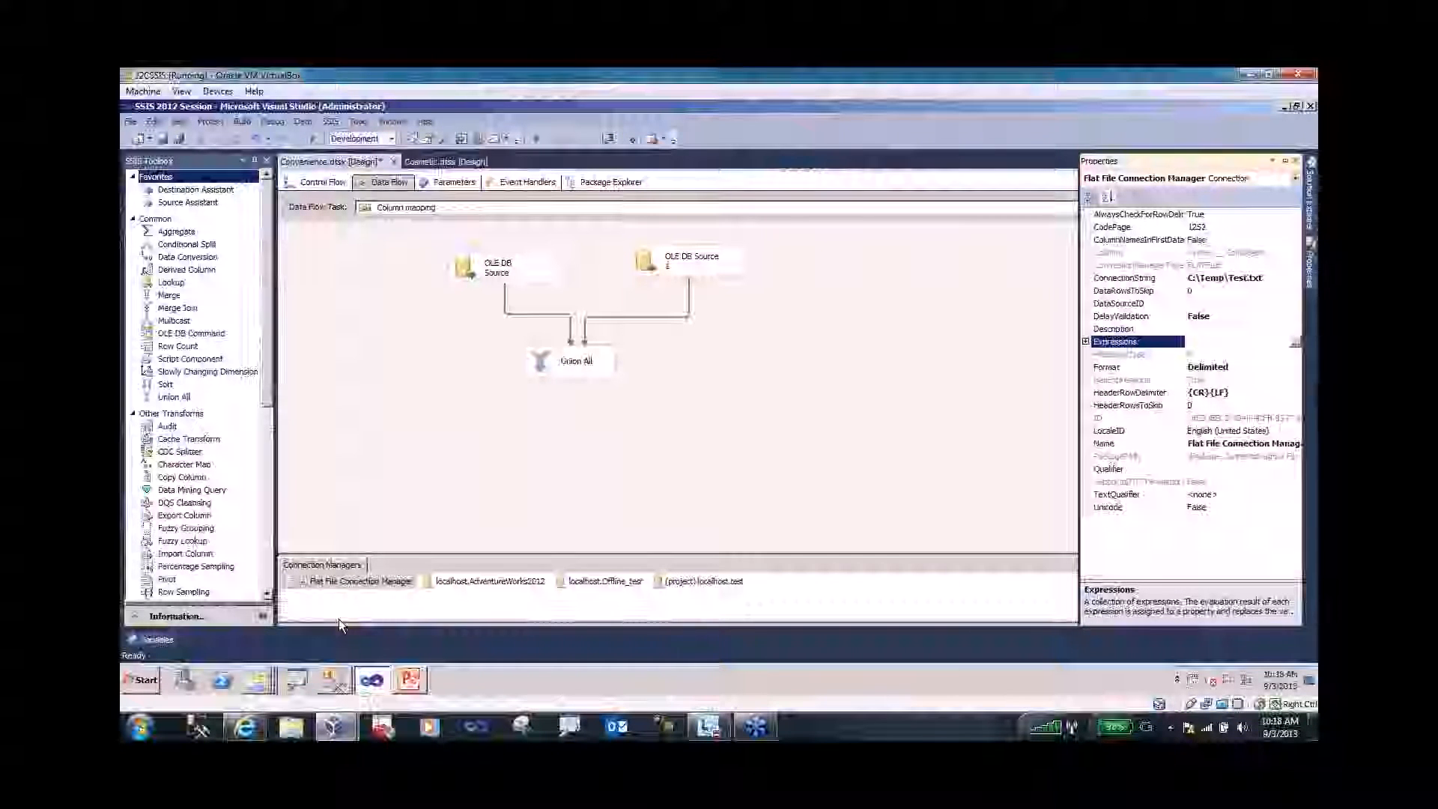
right_click(366, 426)
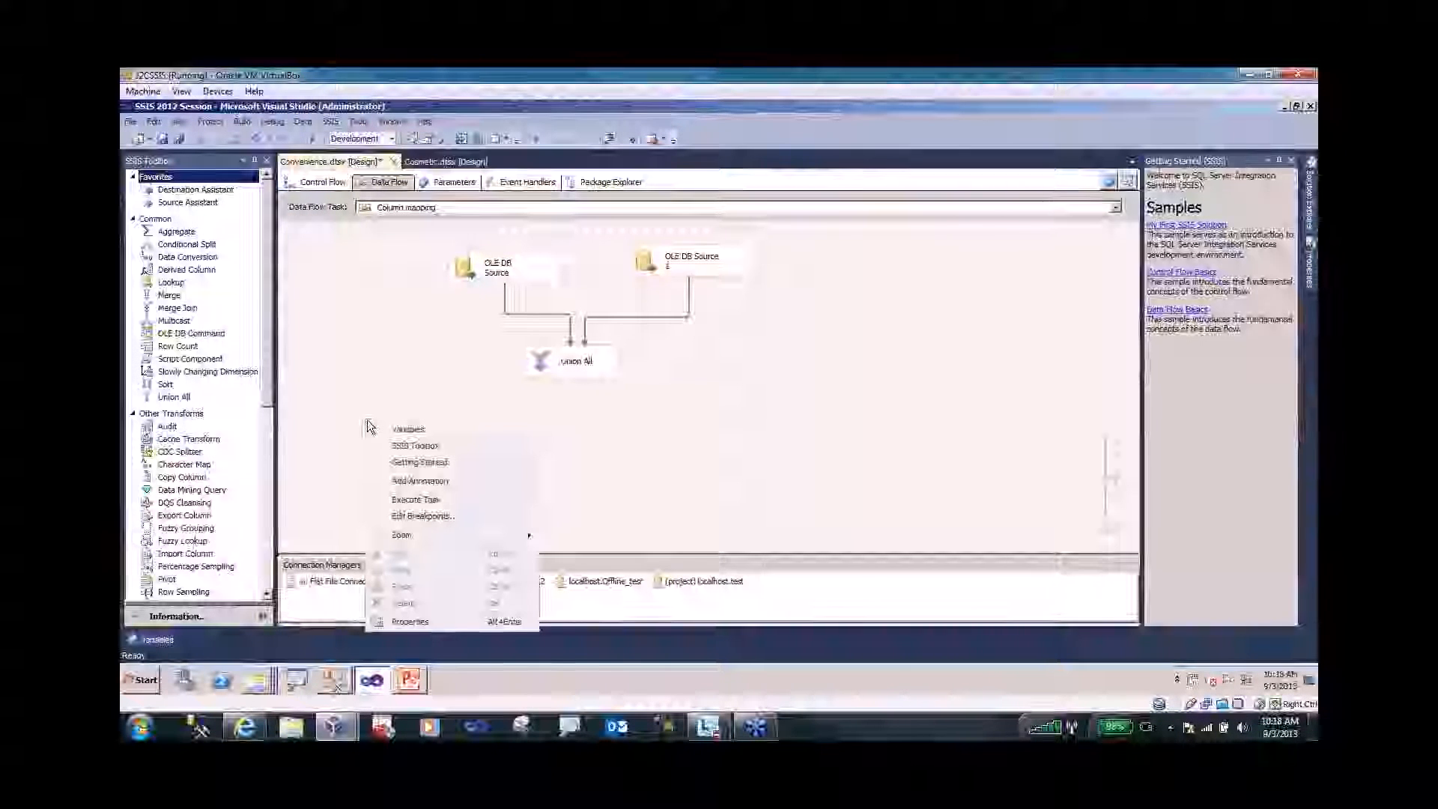
key(Escape)
click(157, 640)
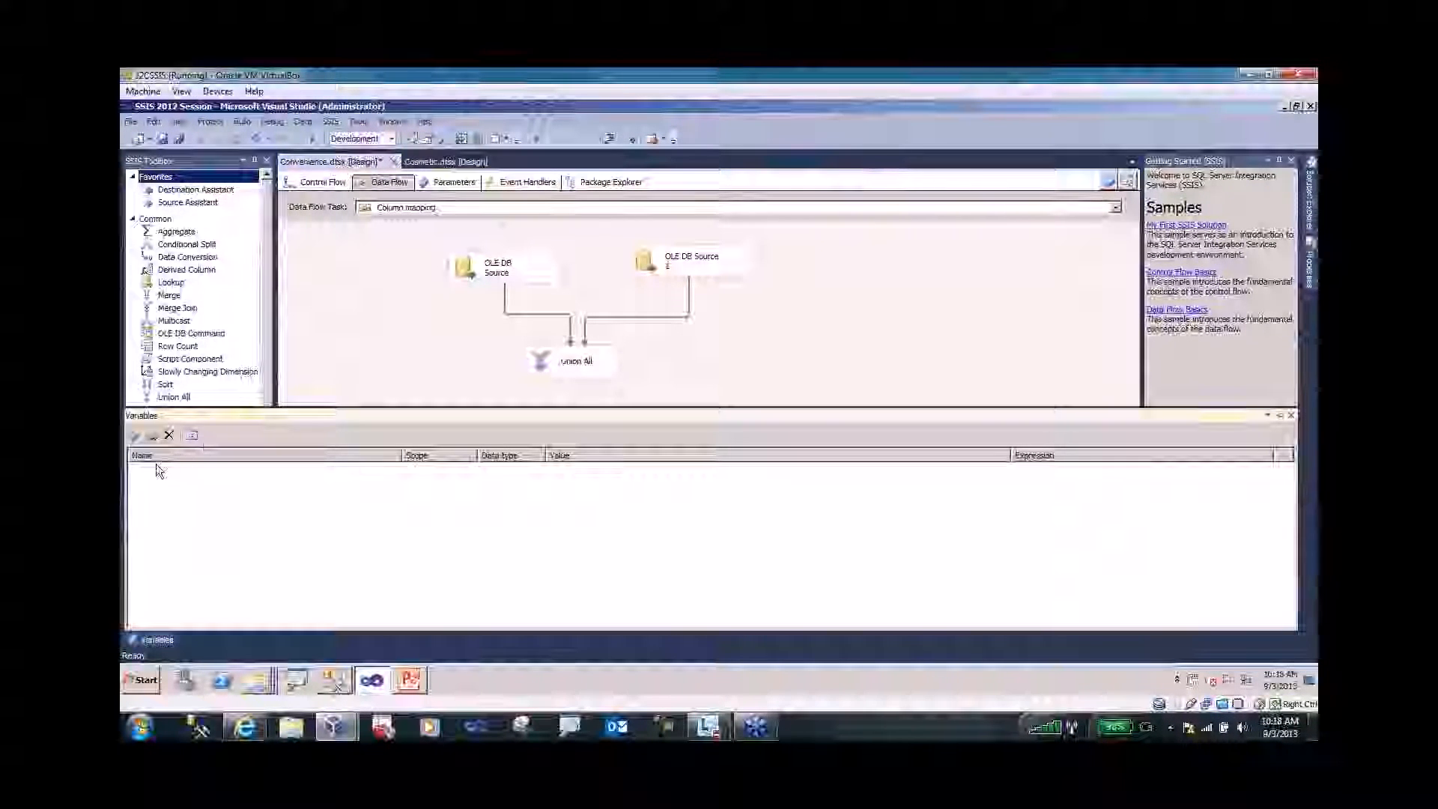
- Add a package variable named Variable with data type Int32 and value 0
click(132, 433)
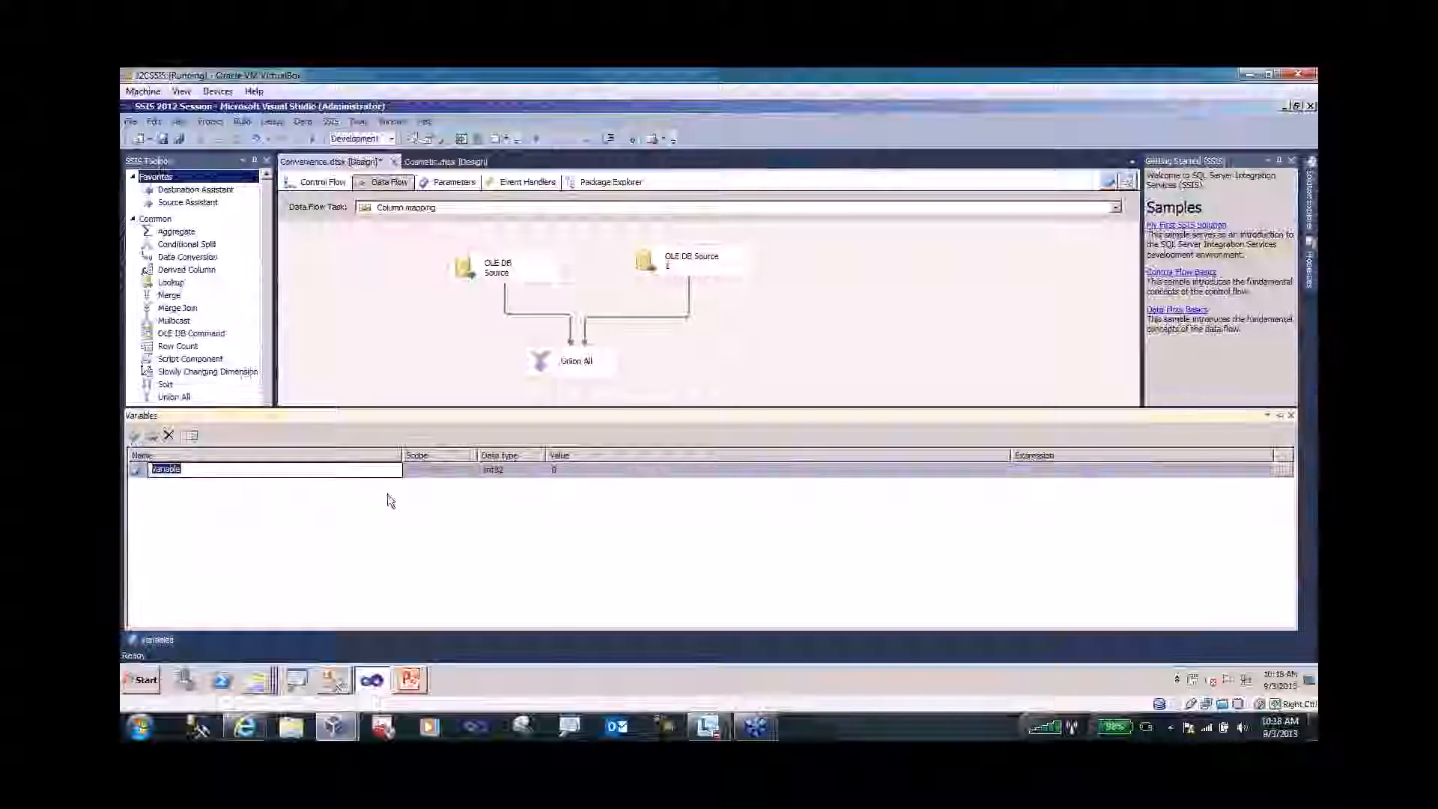
click(524, 470)
click(539, 475)
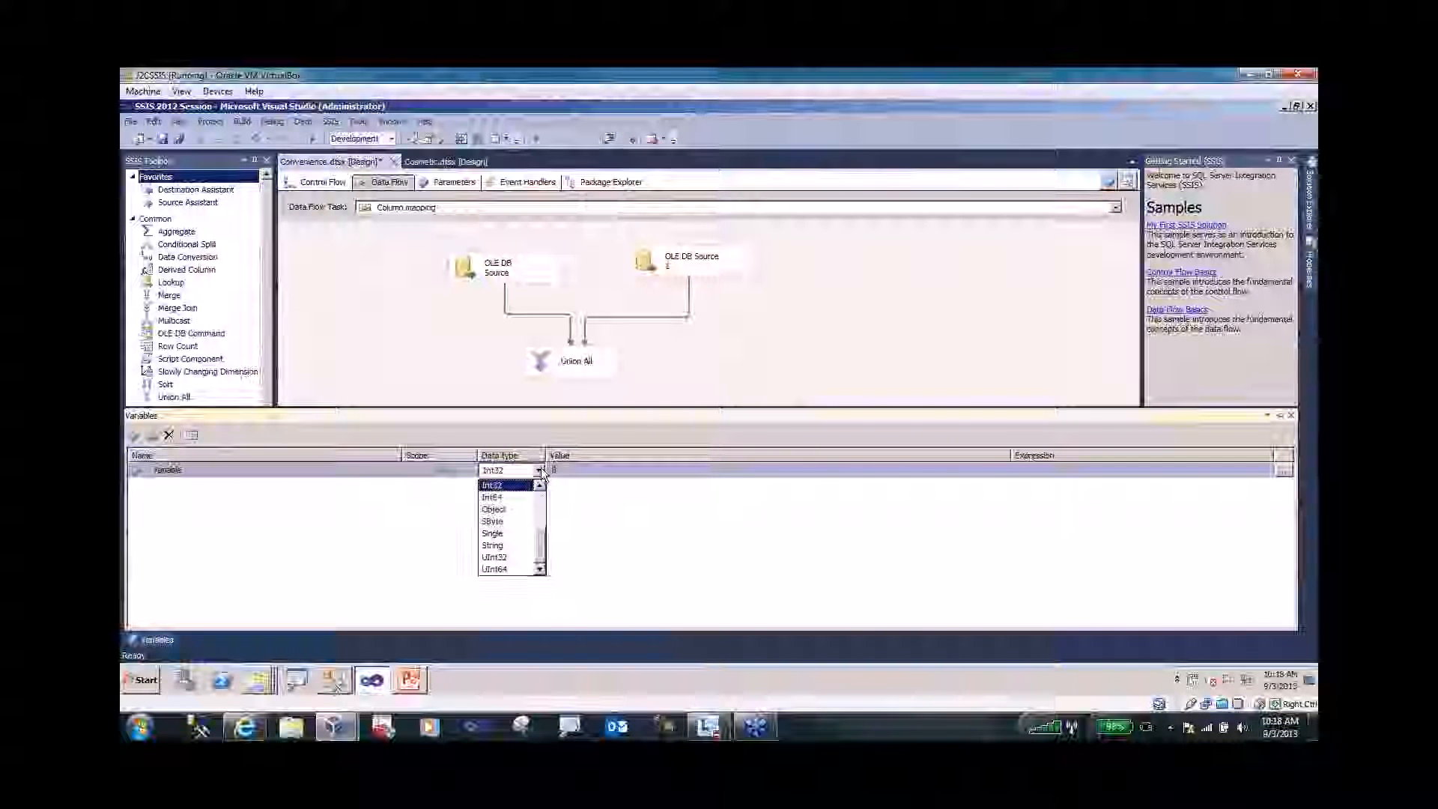
click(537, 472)
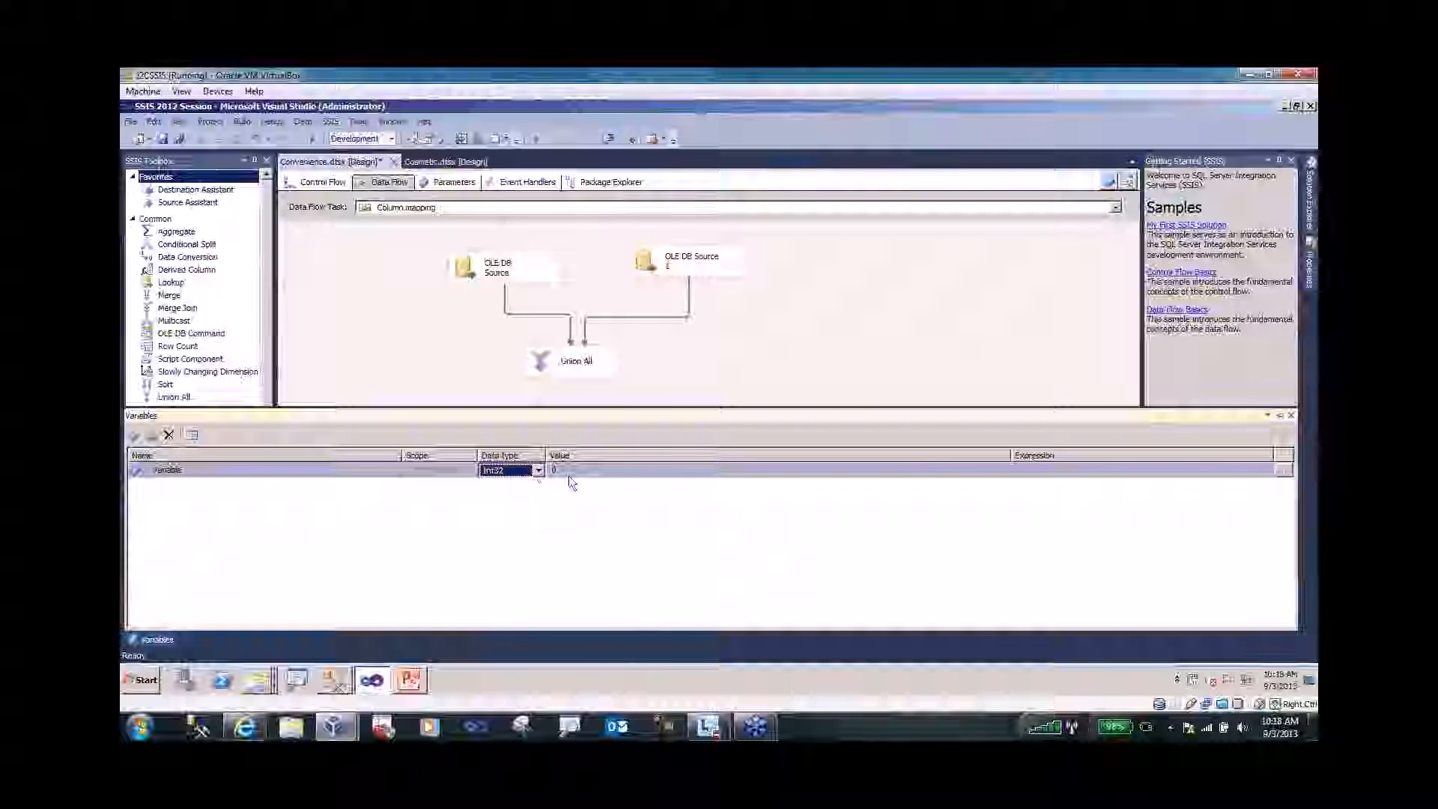
click(433, 470)
click(433, 472)
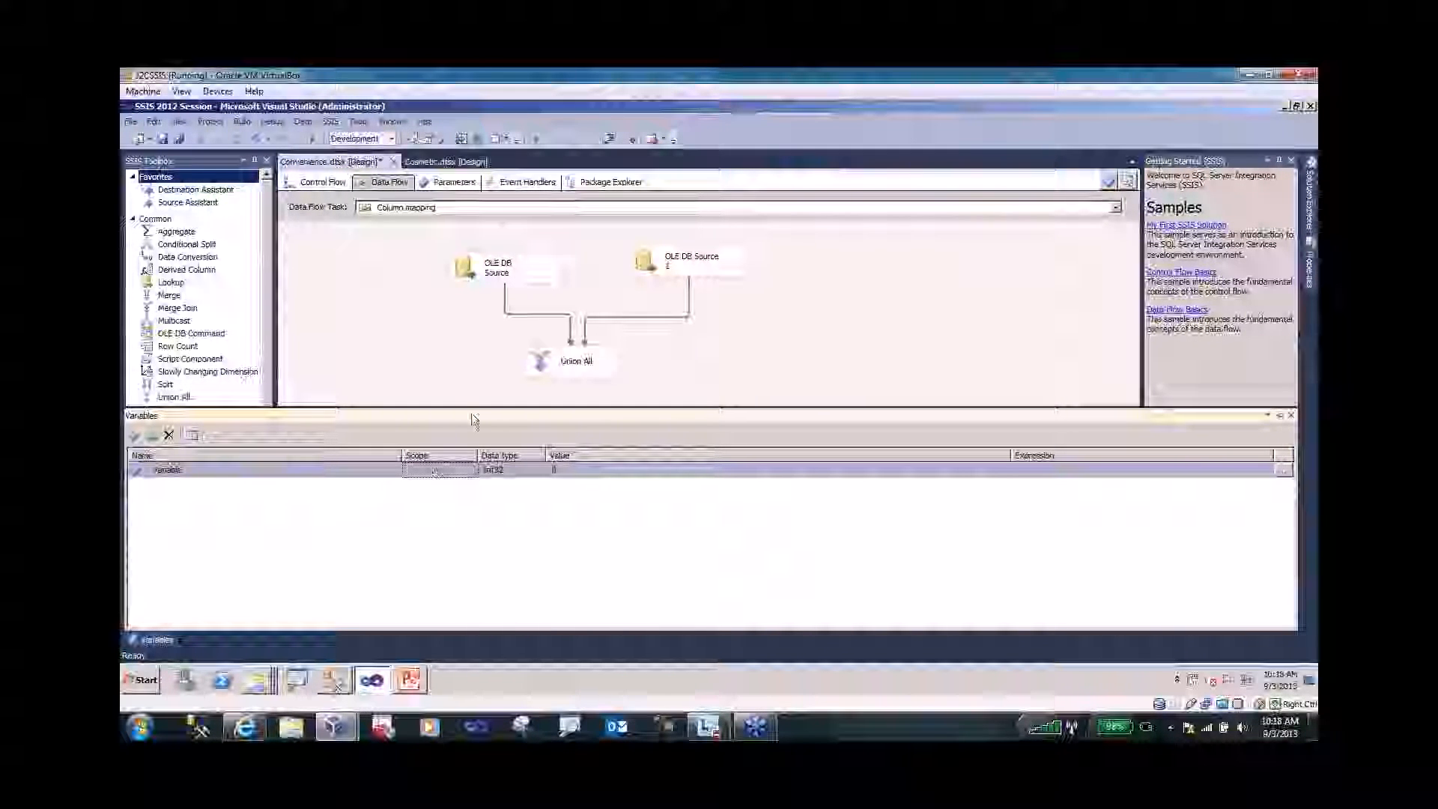
- Add a second Int32 variable, Variable1, with value 0
click(476, 270)
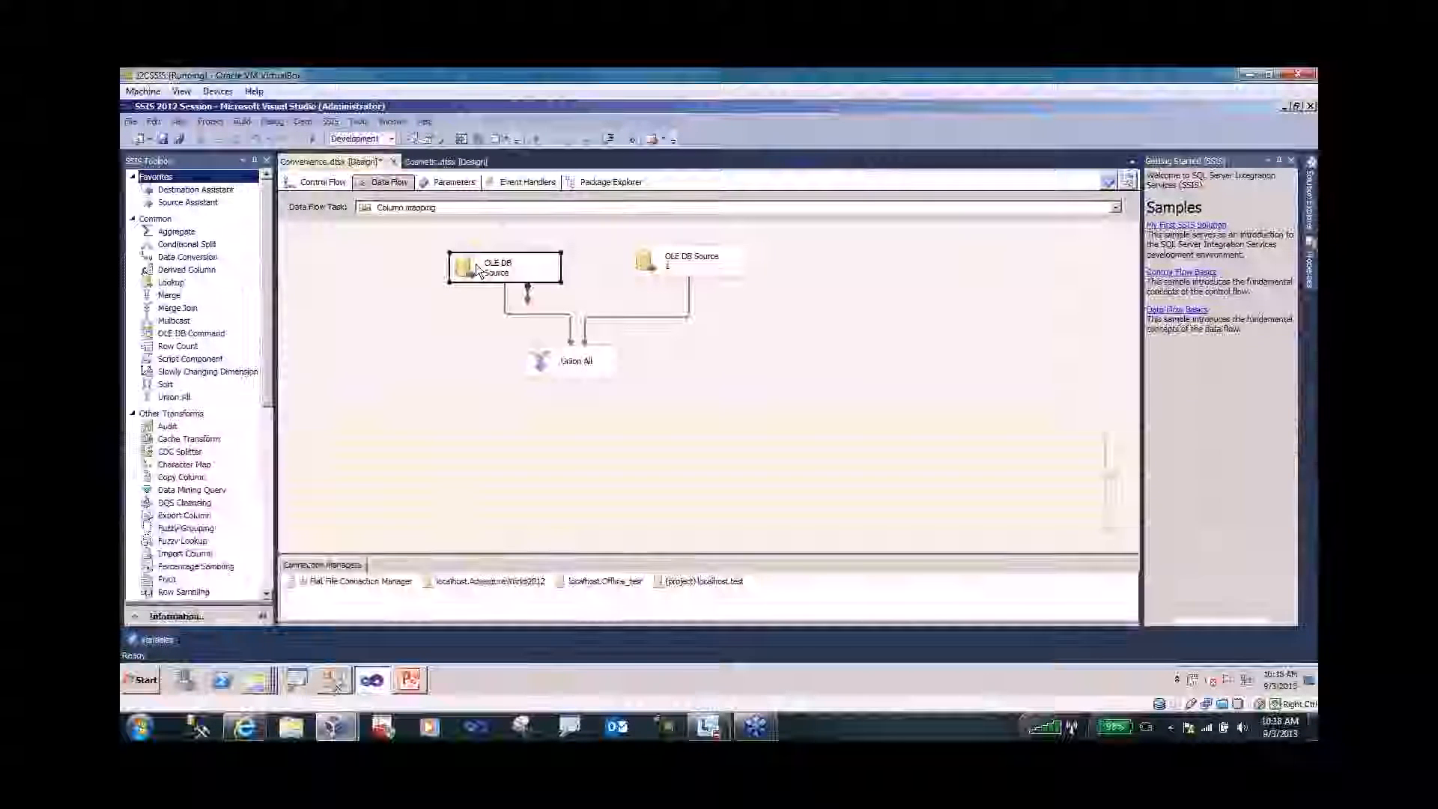
right_click(408, 364)
click(461, 265)
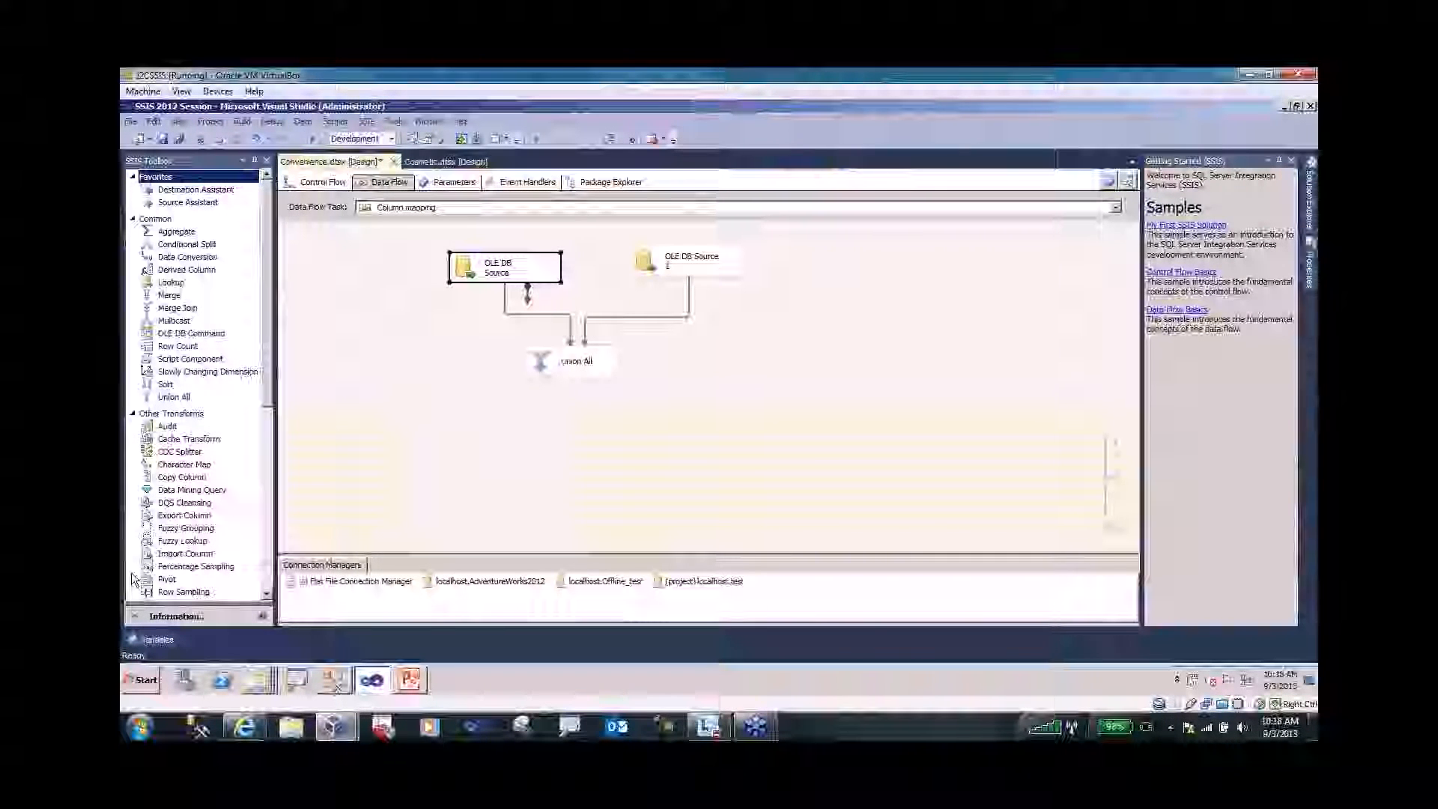
click(146, 637)
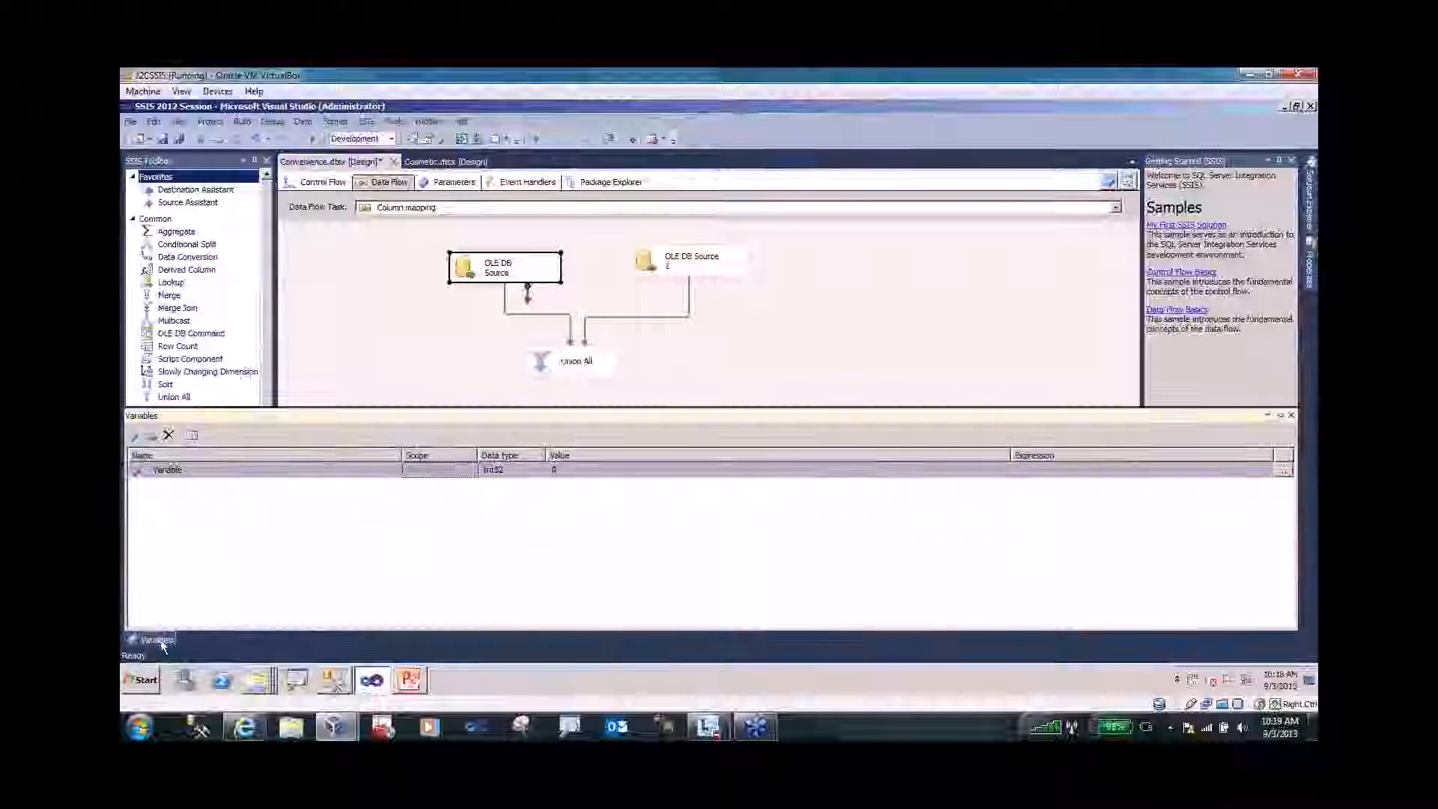
click(136, 436)
click(446, 487)
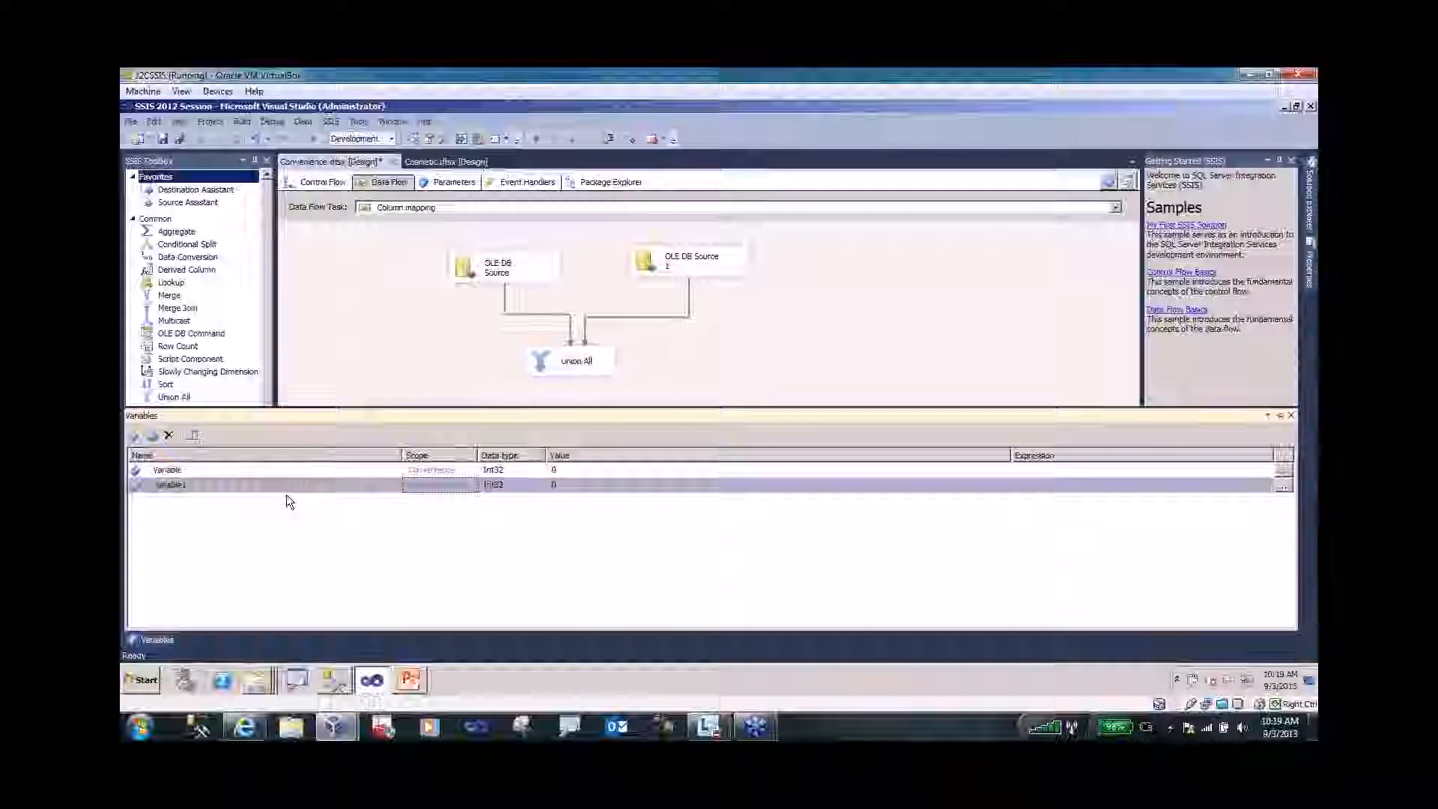
click(315, 181)
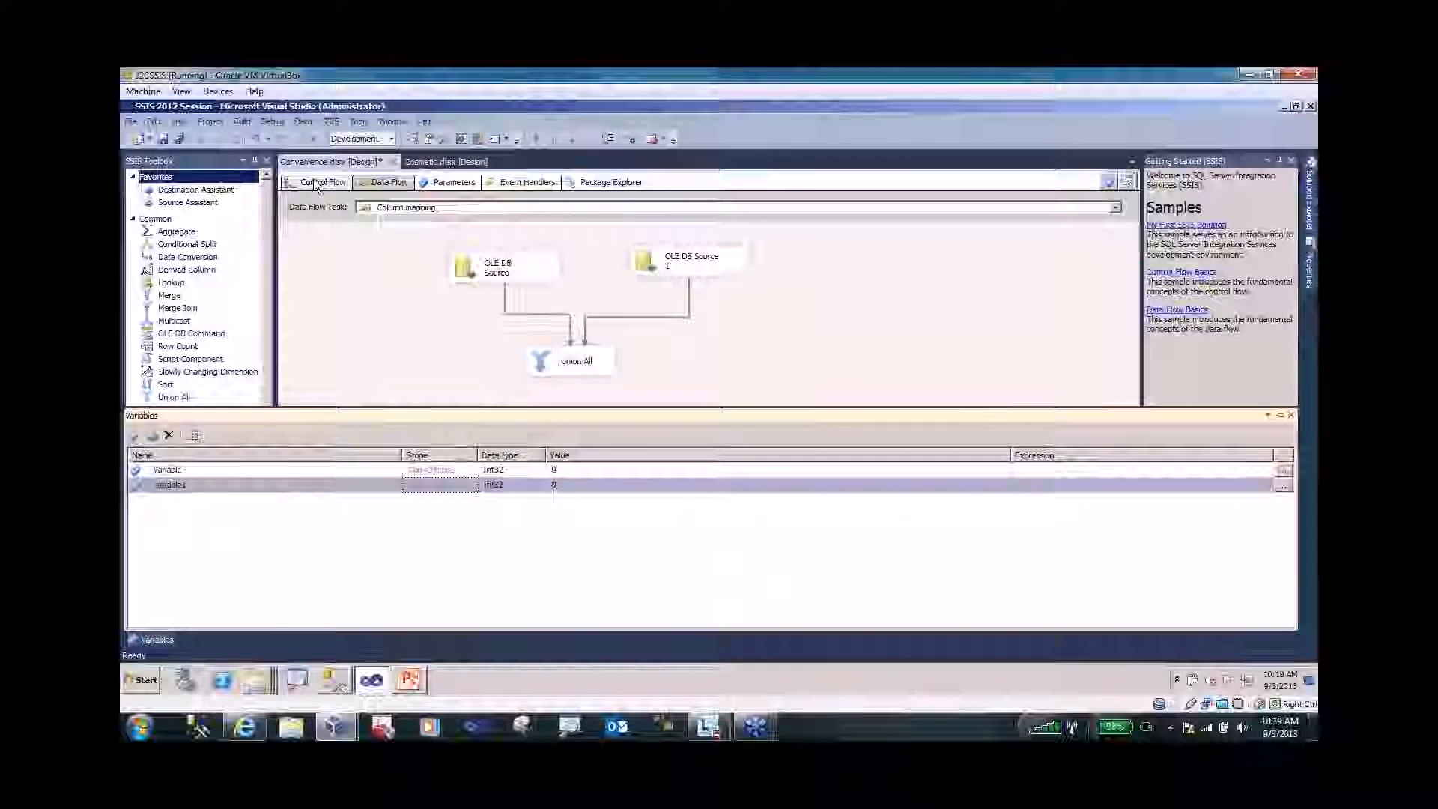
- From the control flow, add Variable2 next to IntTest, Variable and Variable1, then select it
click(386, 262)
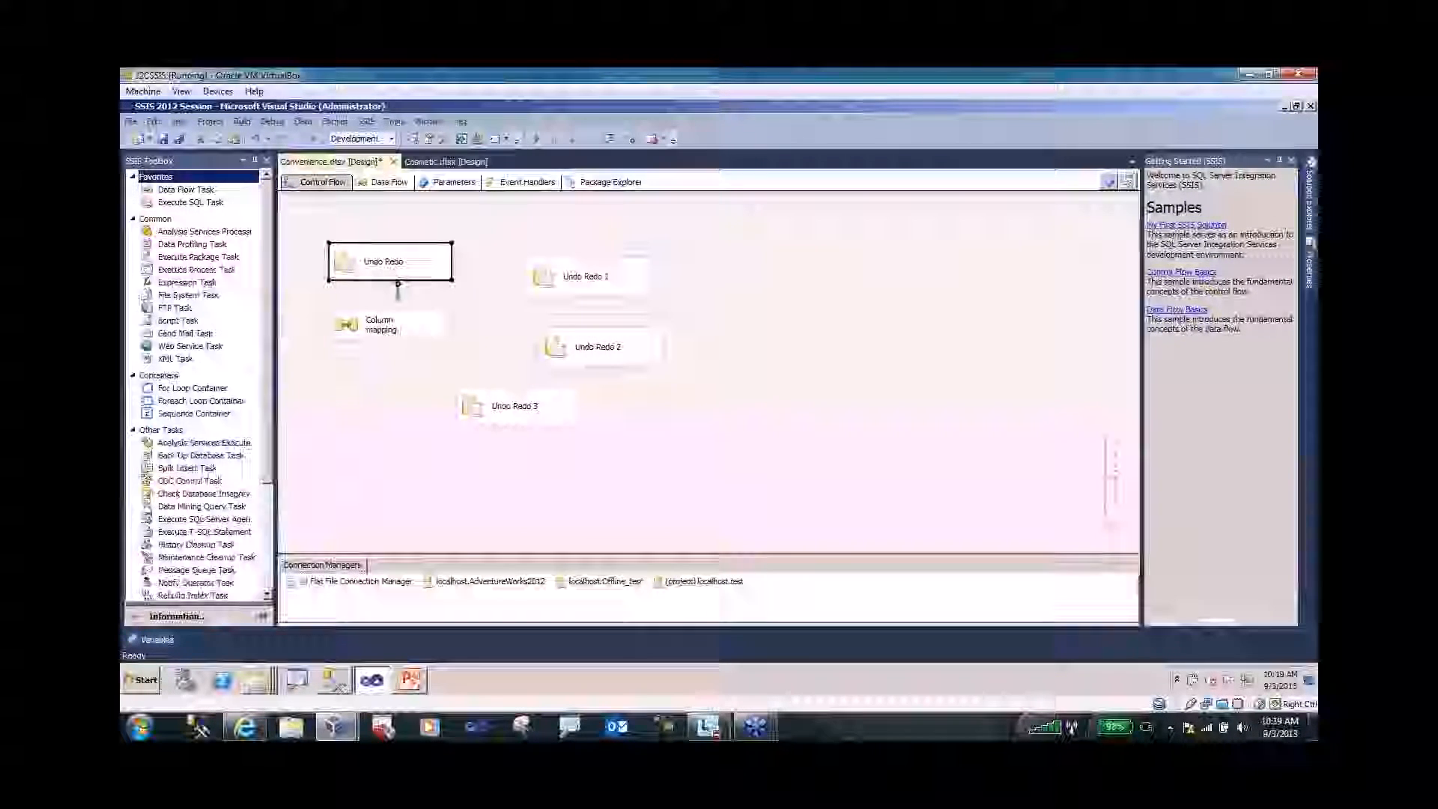
click(148, 643)
click(136, 437)
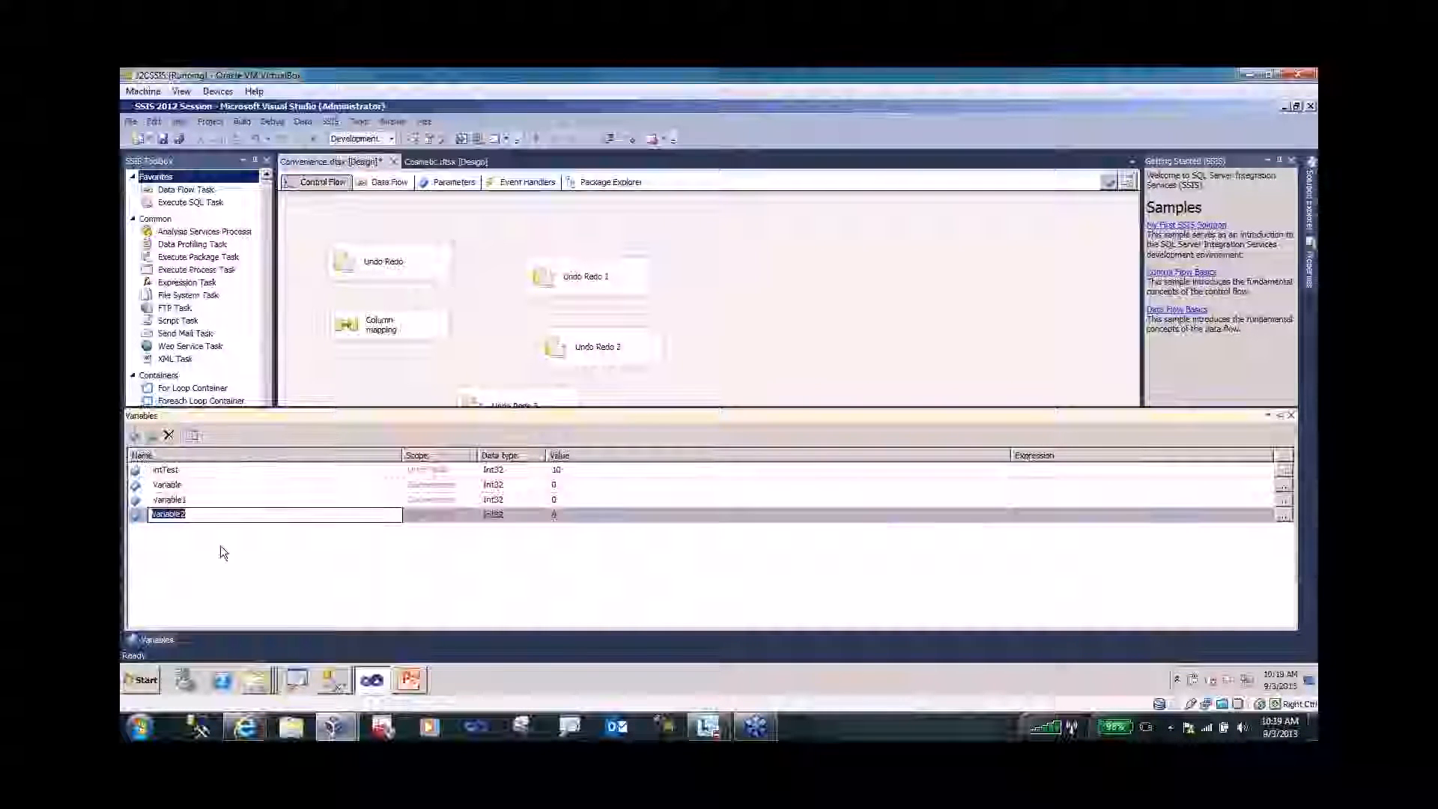
click(273, 499)
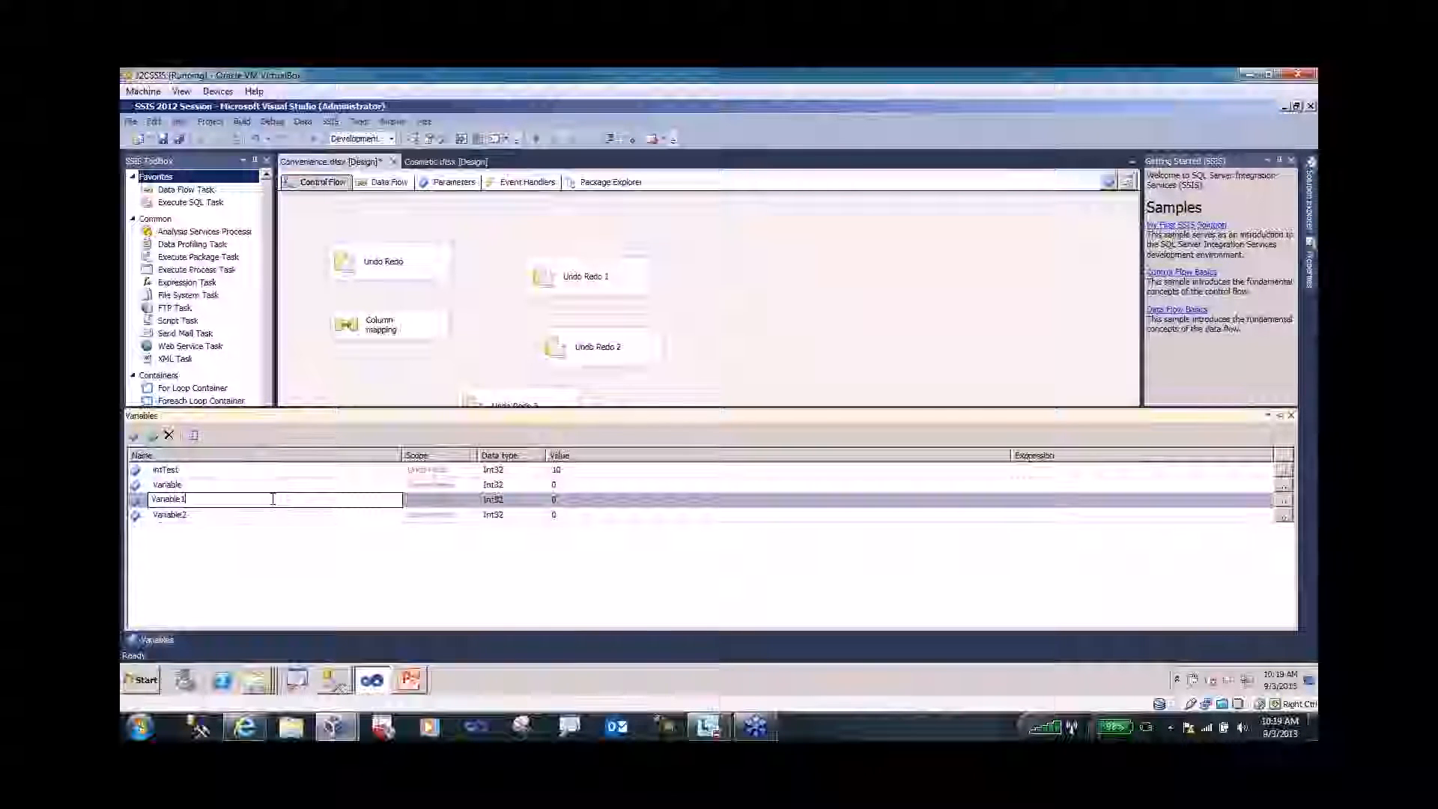
click(423, 502)
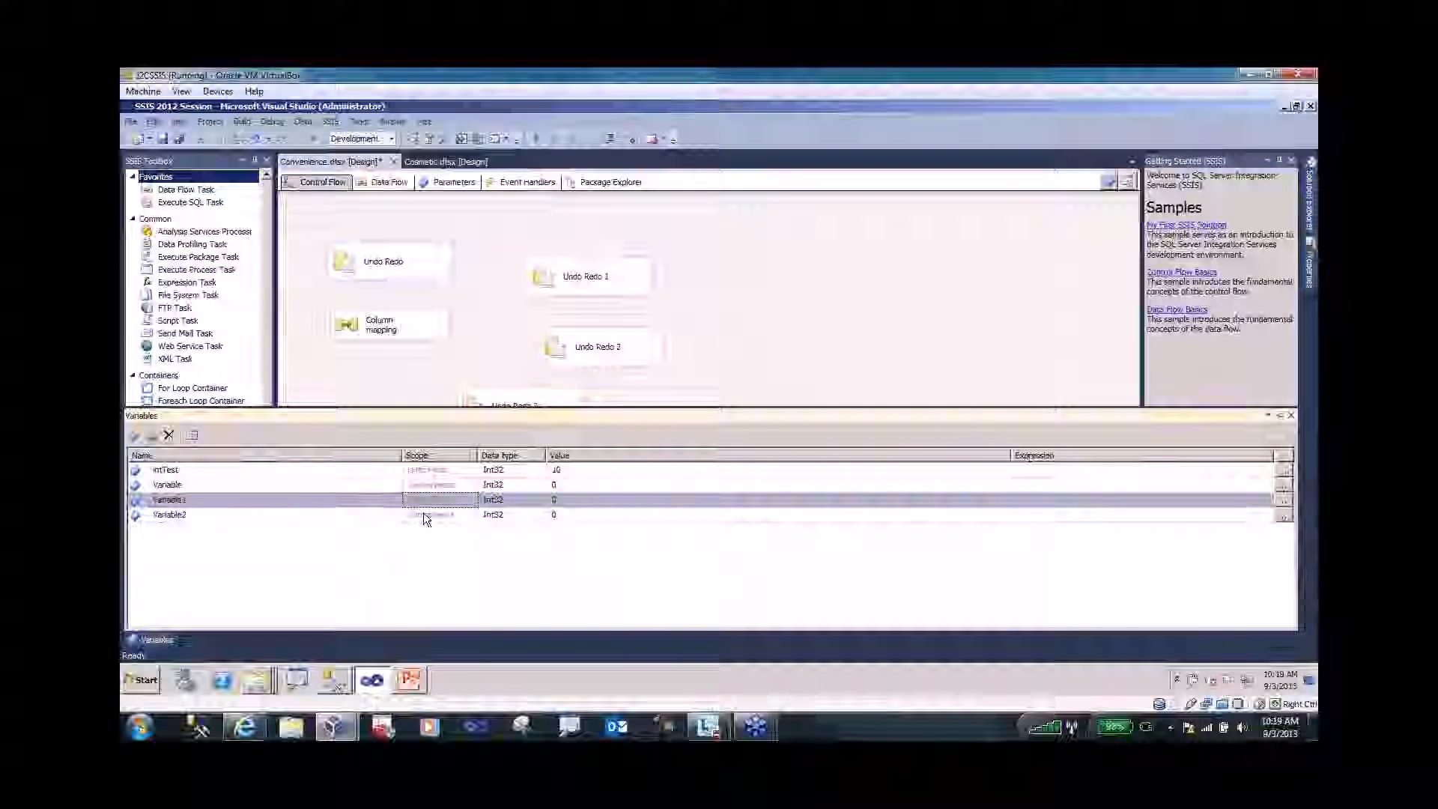
click(423, 513)
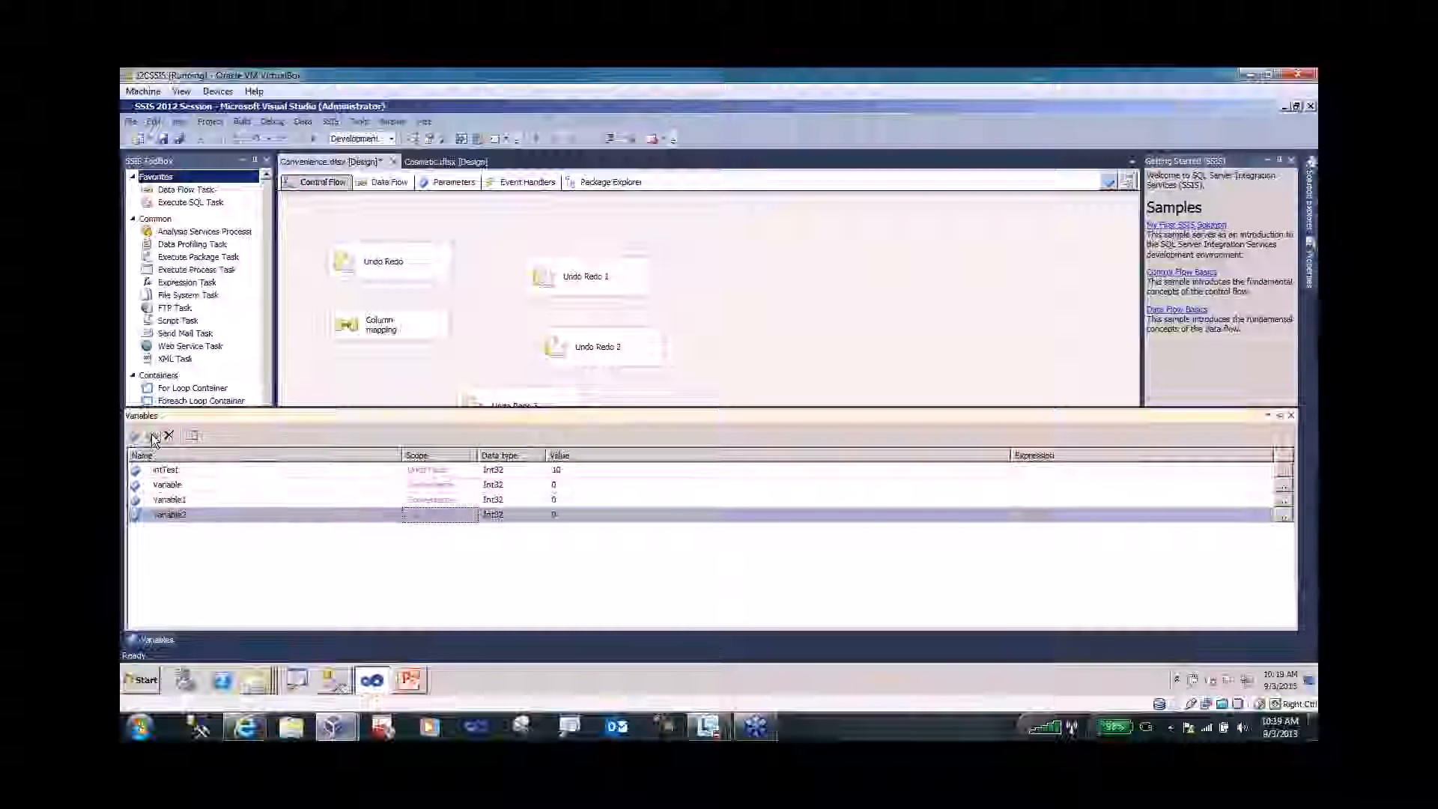
- Use Move Variable to put Variable2 under the Undo Redo 2 task's scope
key(ctrl+1)
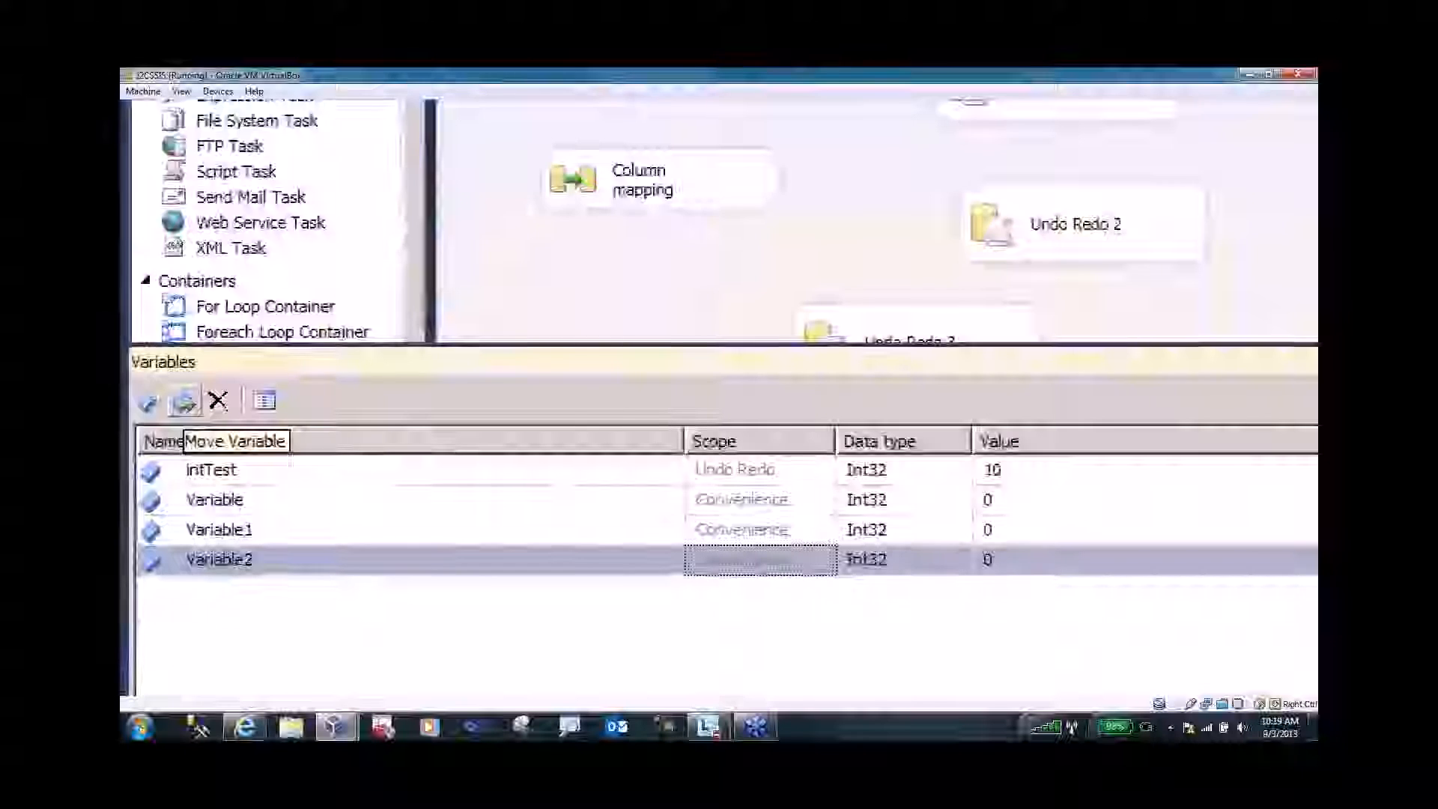
key(Escape)
click(154, 435)
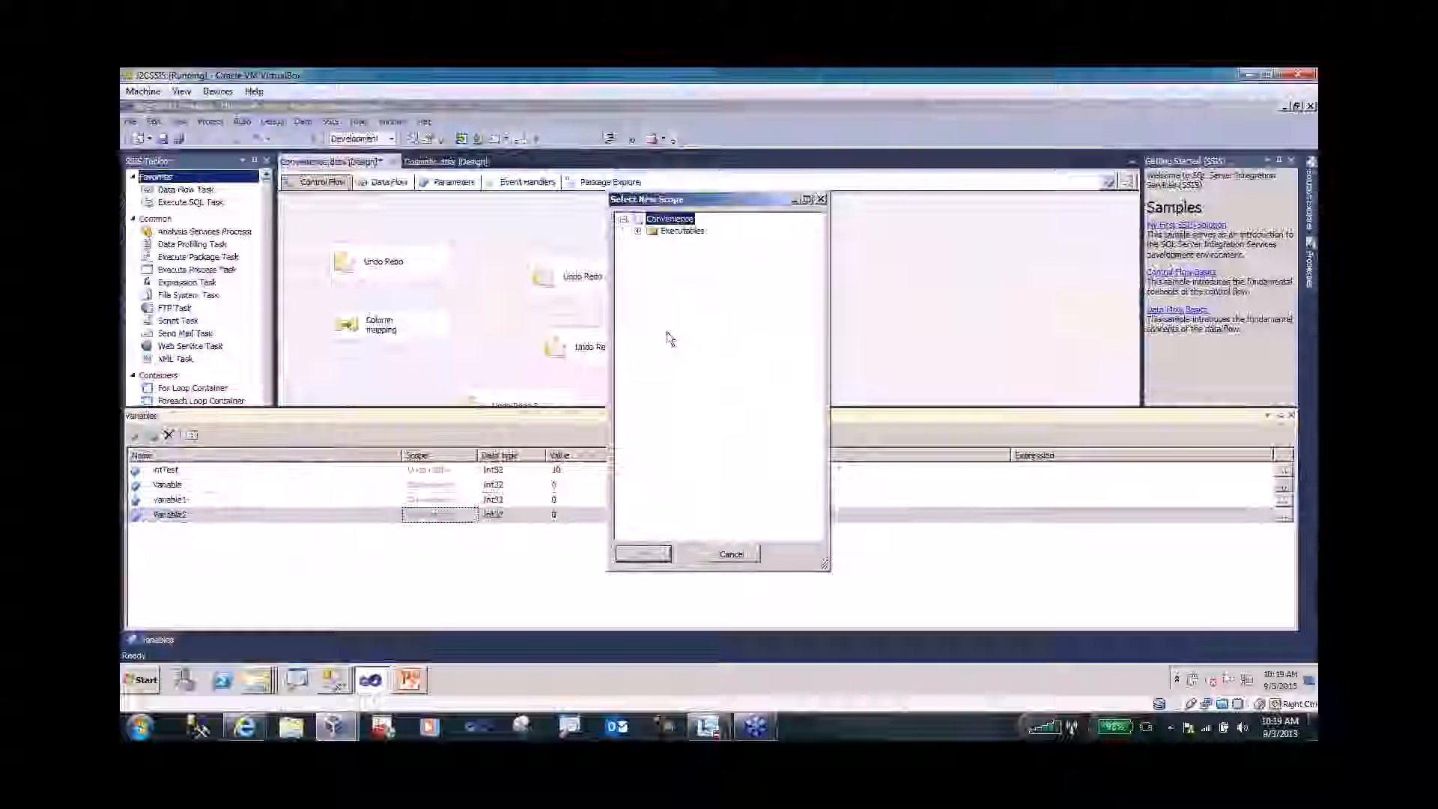
click(638, 230)
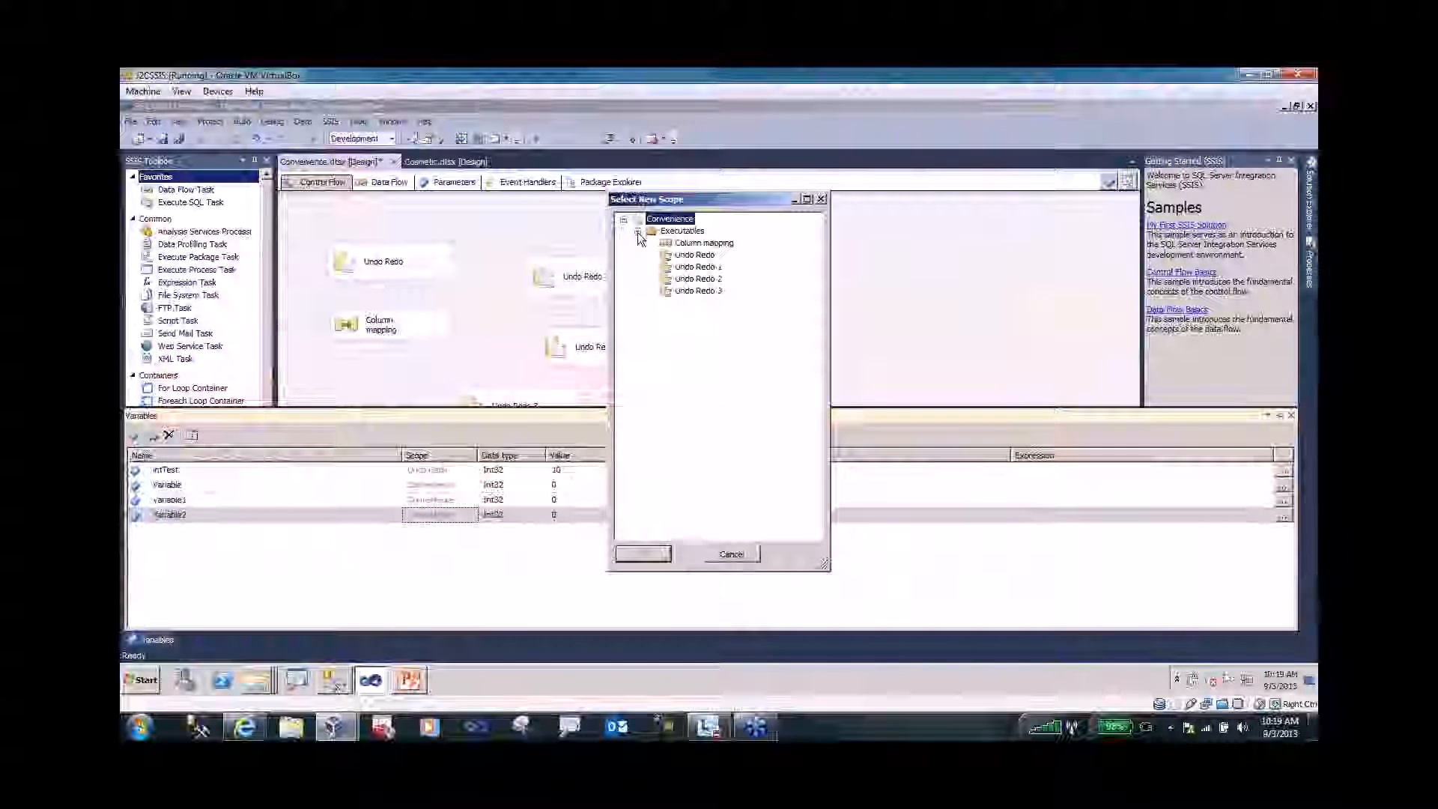
click(699, 278)
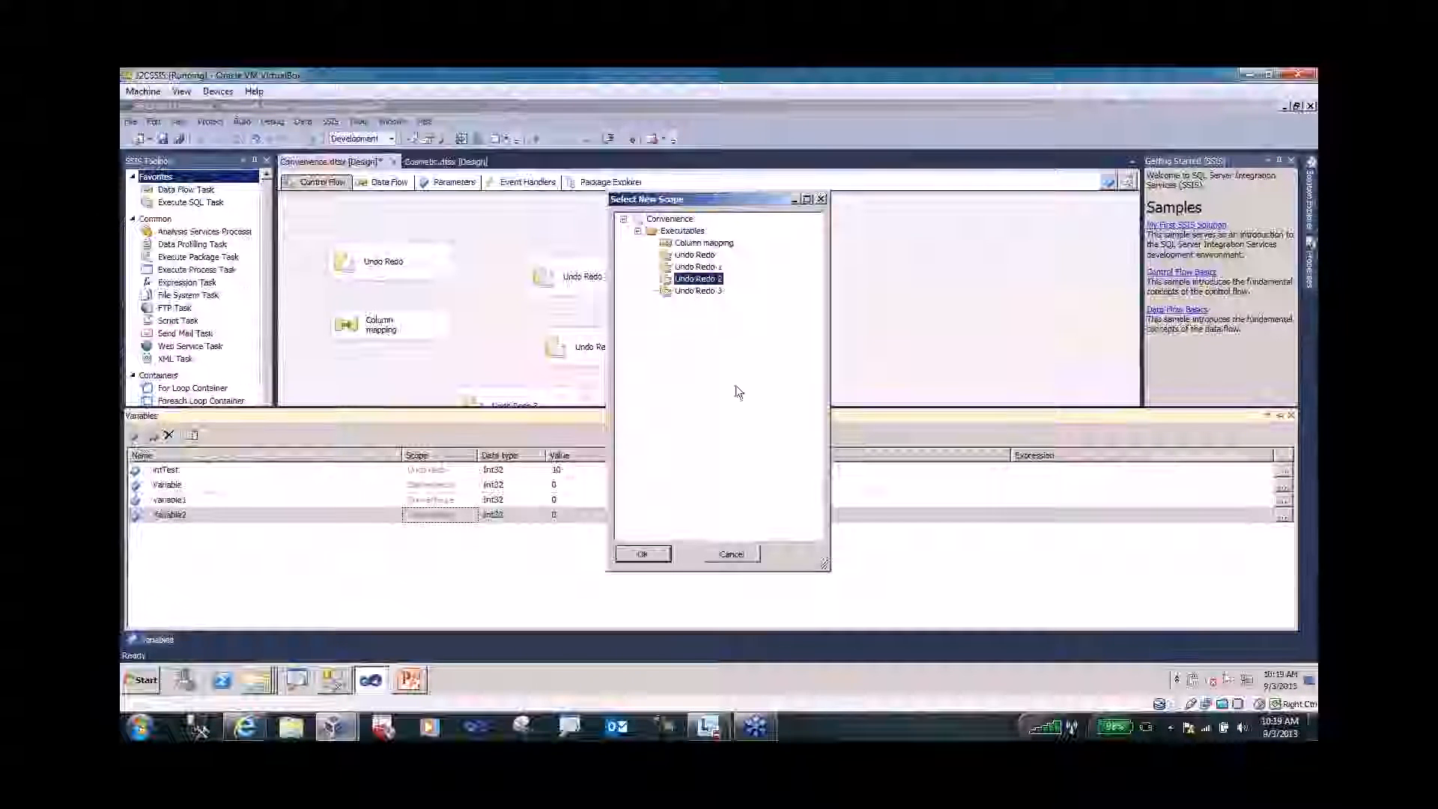
click(649, 555)
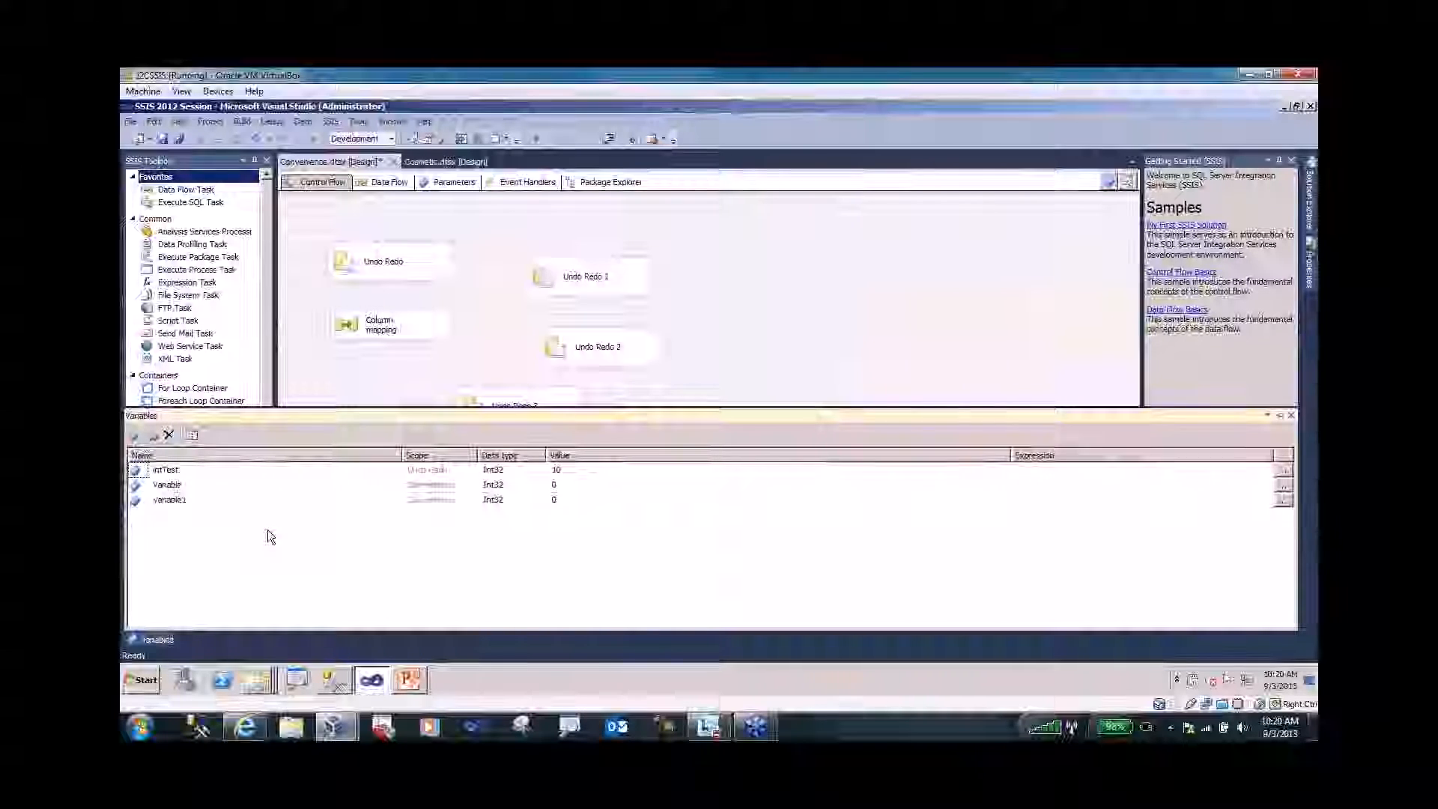
click(193, 437)
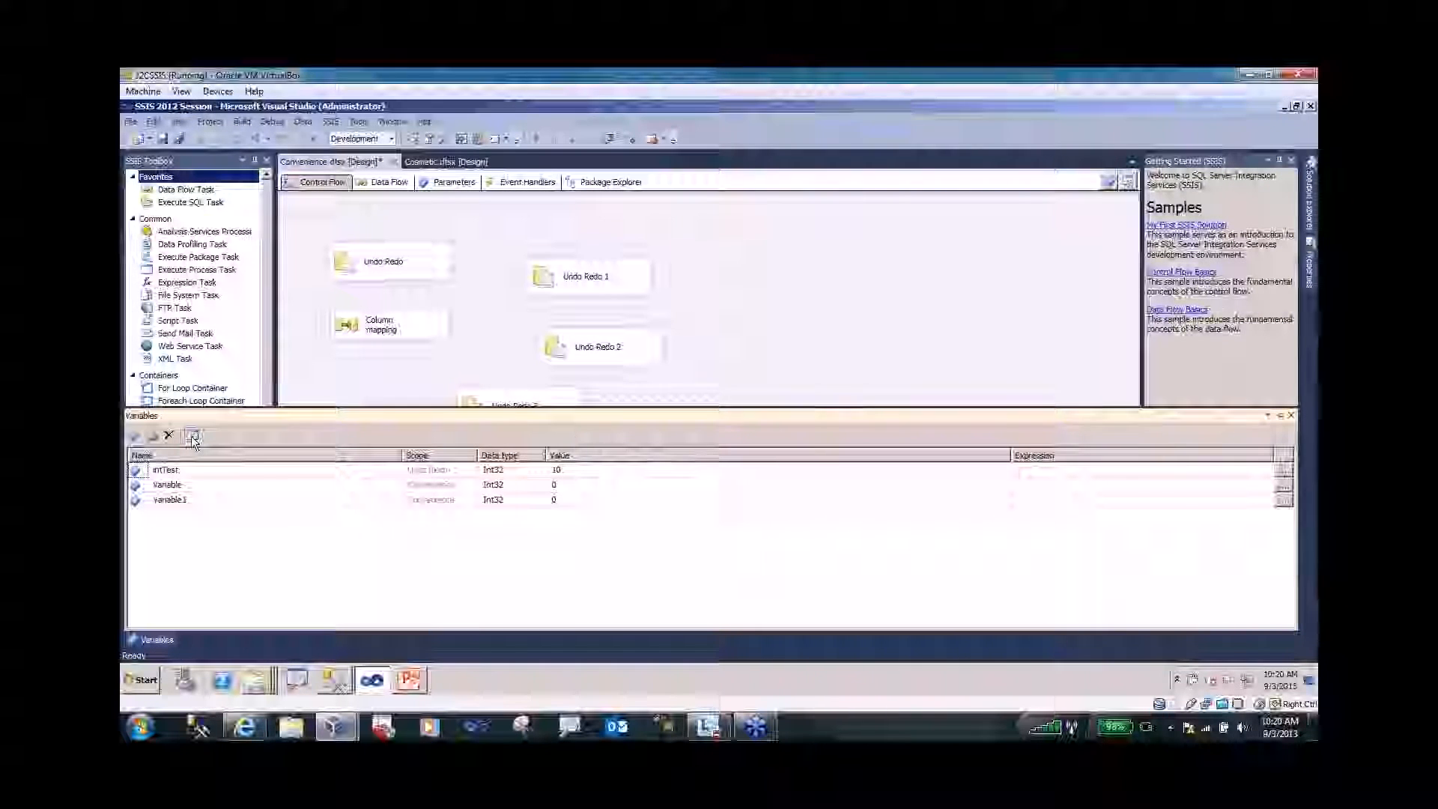
click(633, 311)
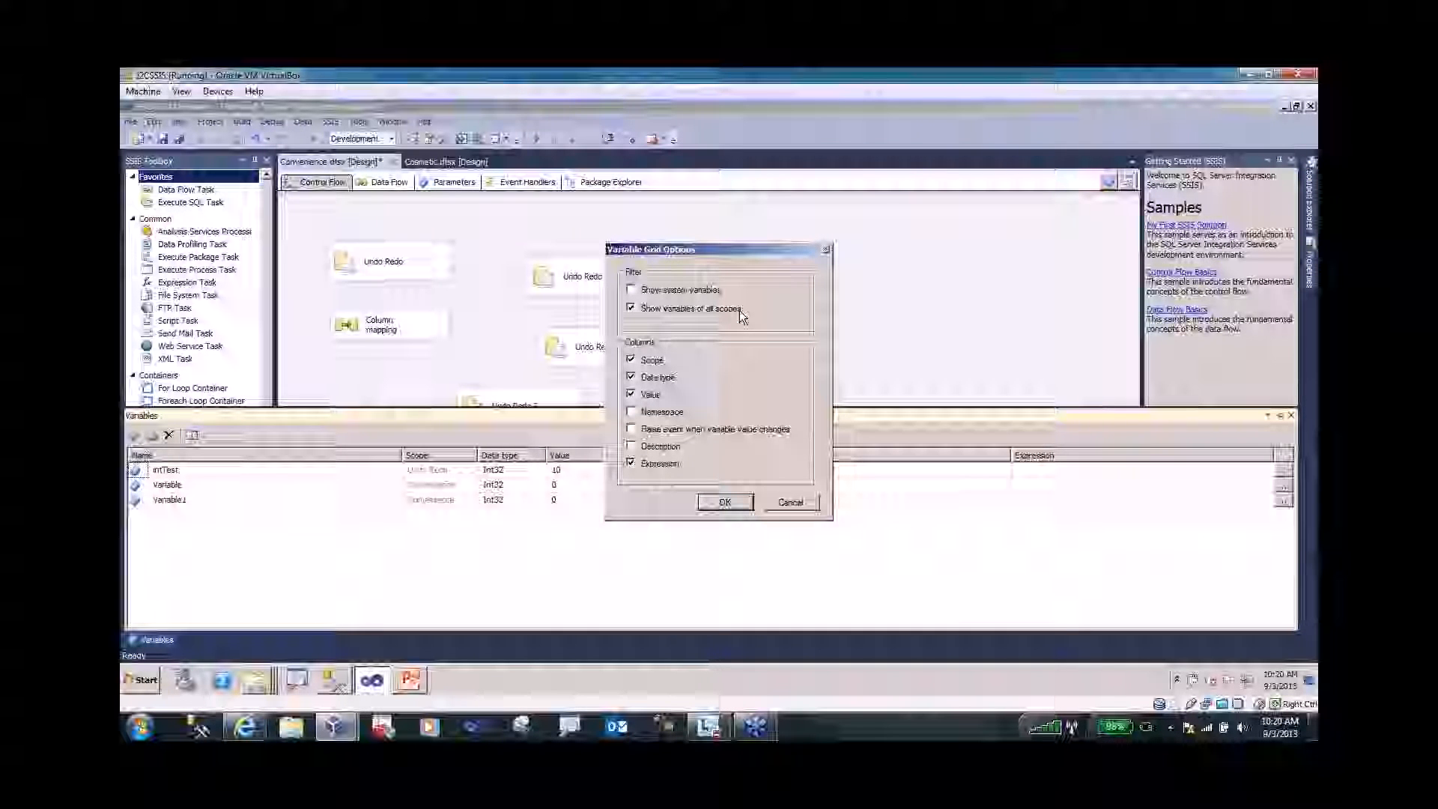
click(725, 503)
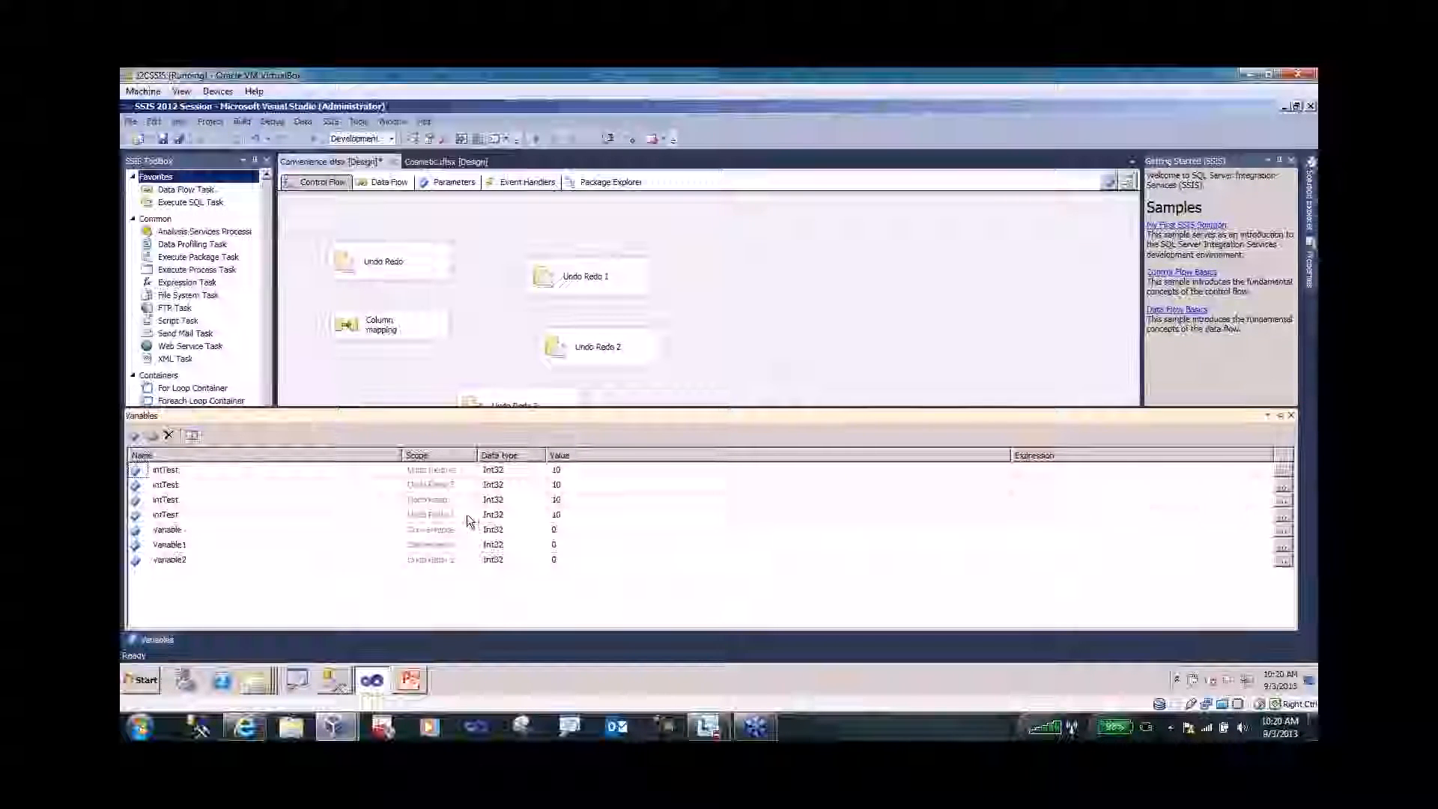
key(ctrl+1)
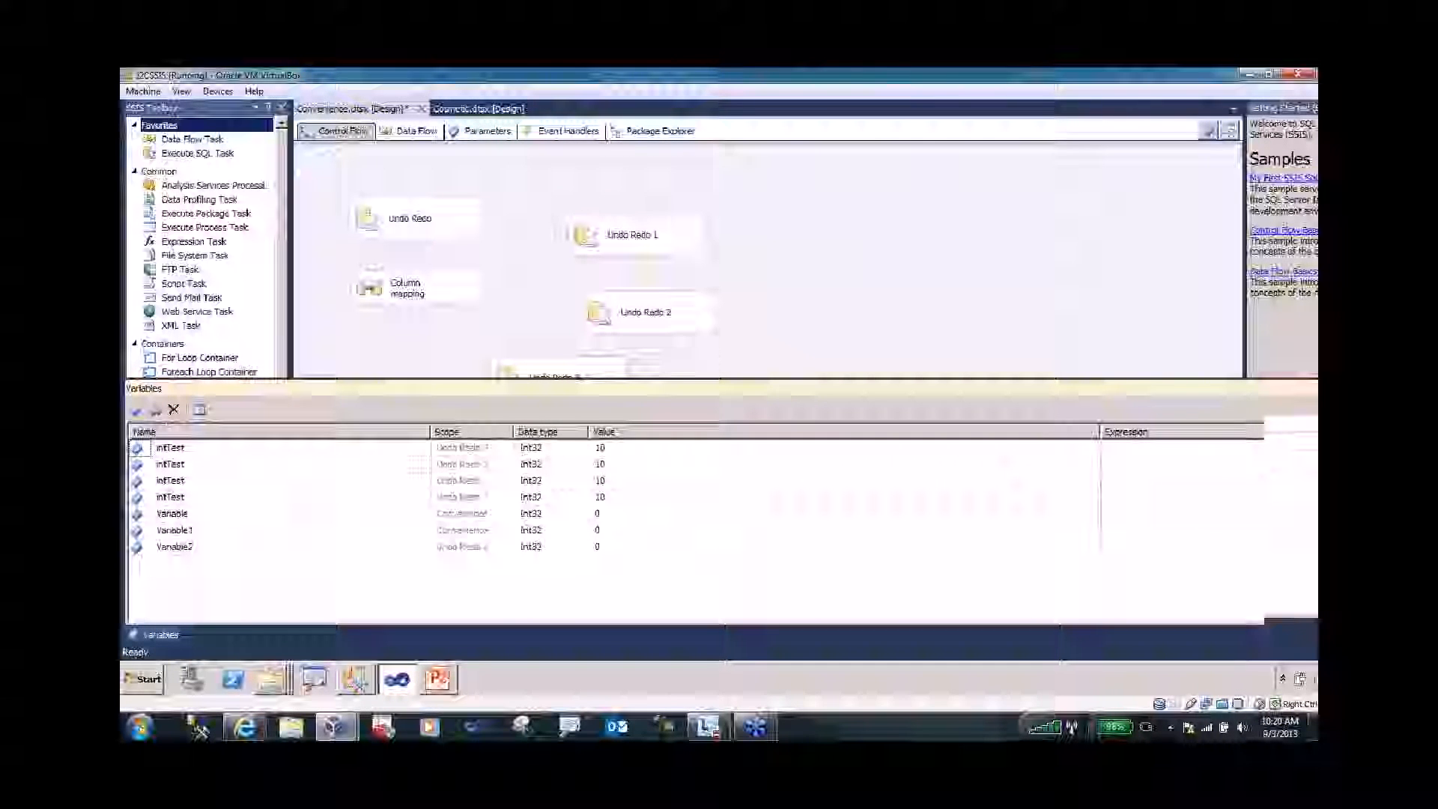
key(Escape)
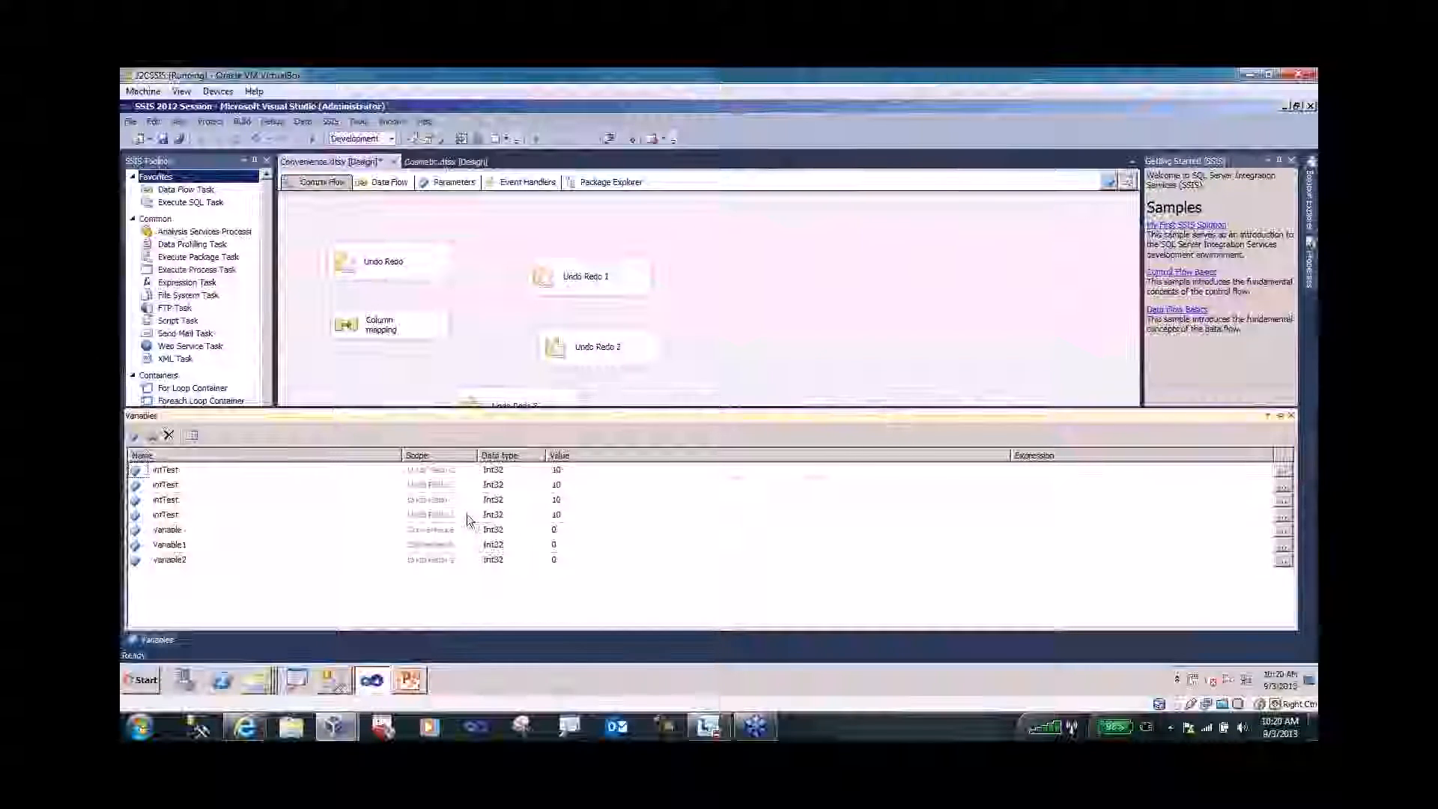
- Close the Variables window and open Convenience.dtsx in View Code to see its XML
click(1293, 416)
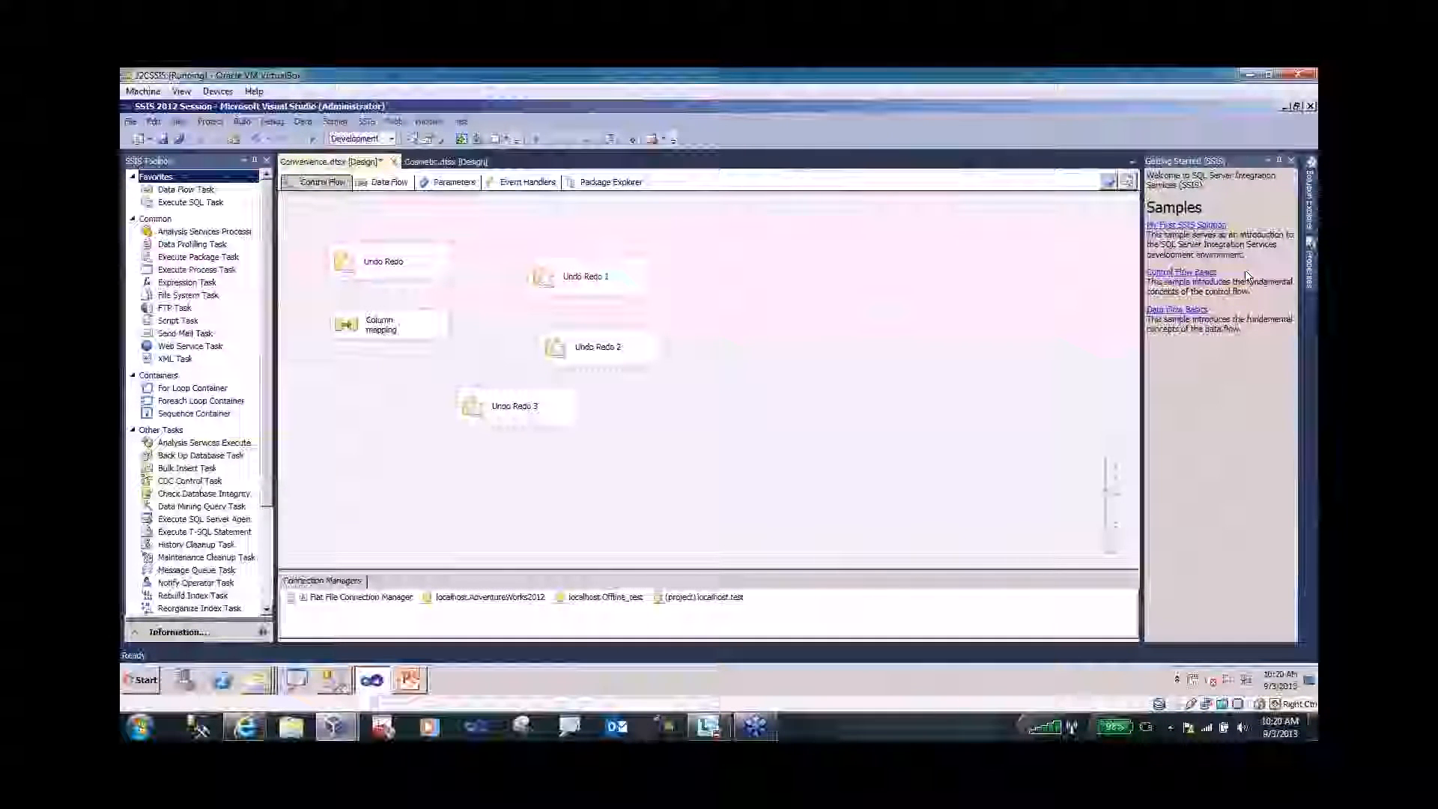
click(1310, 263)
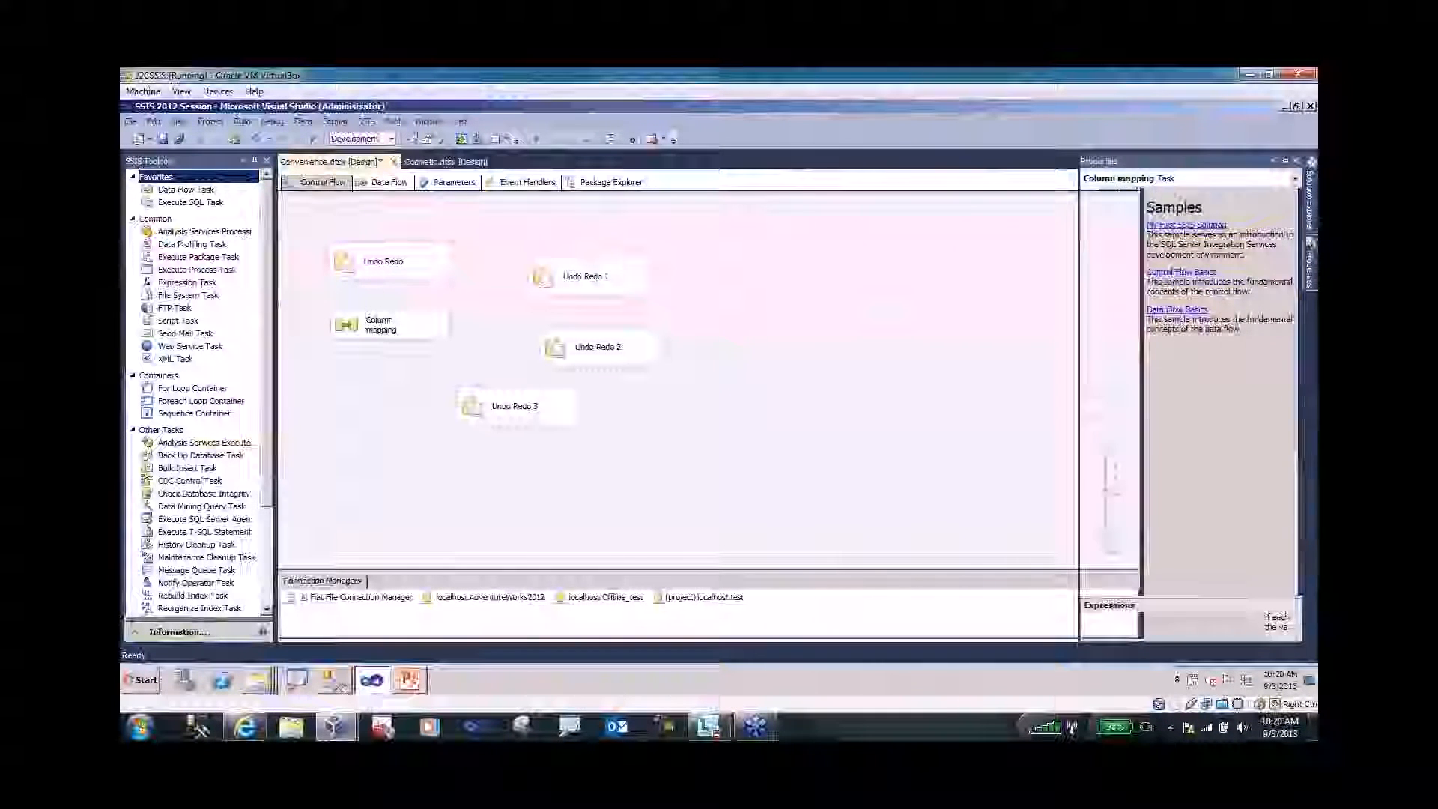
click(1312, 210)
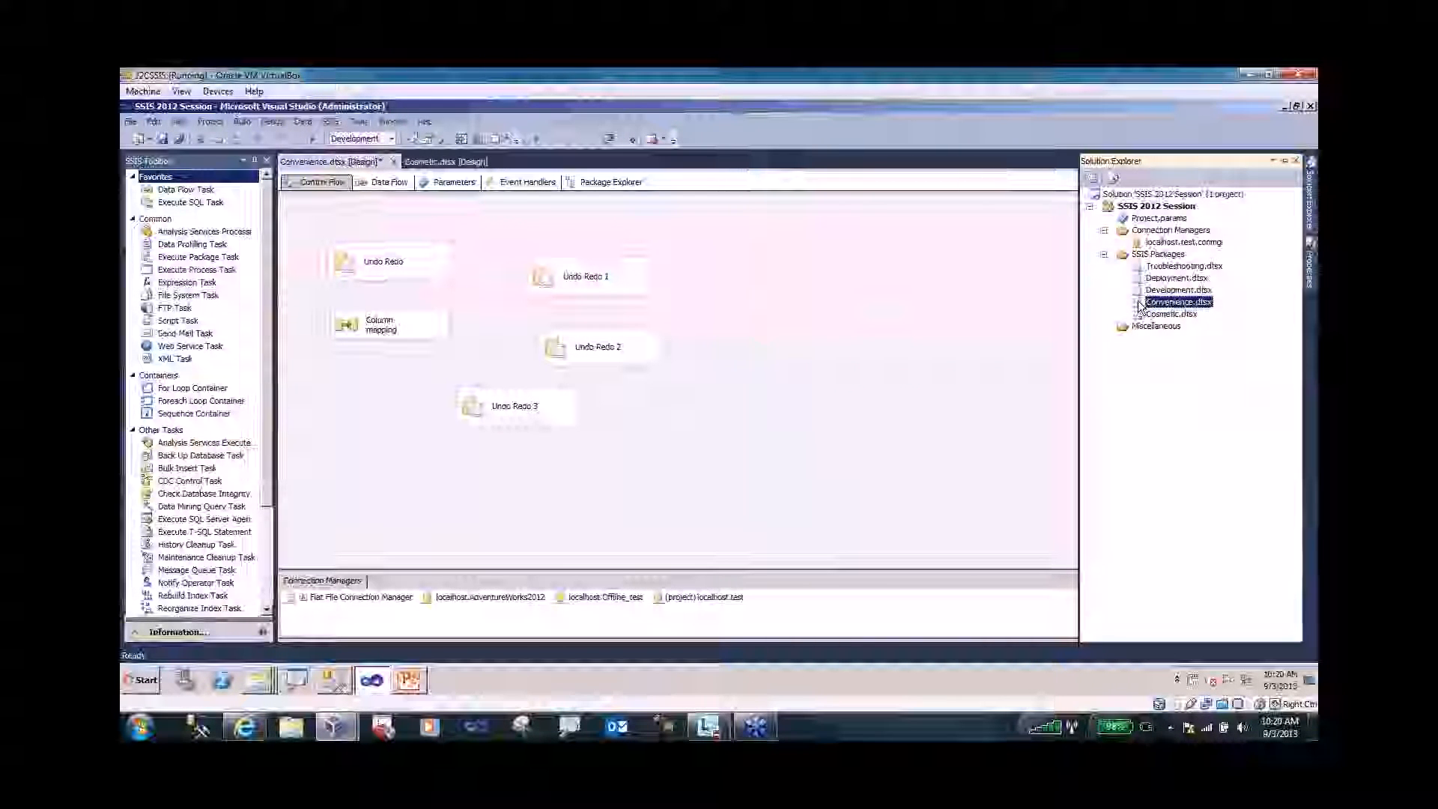
right_click(1140, 304)
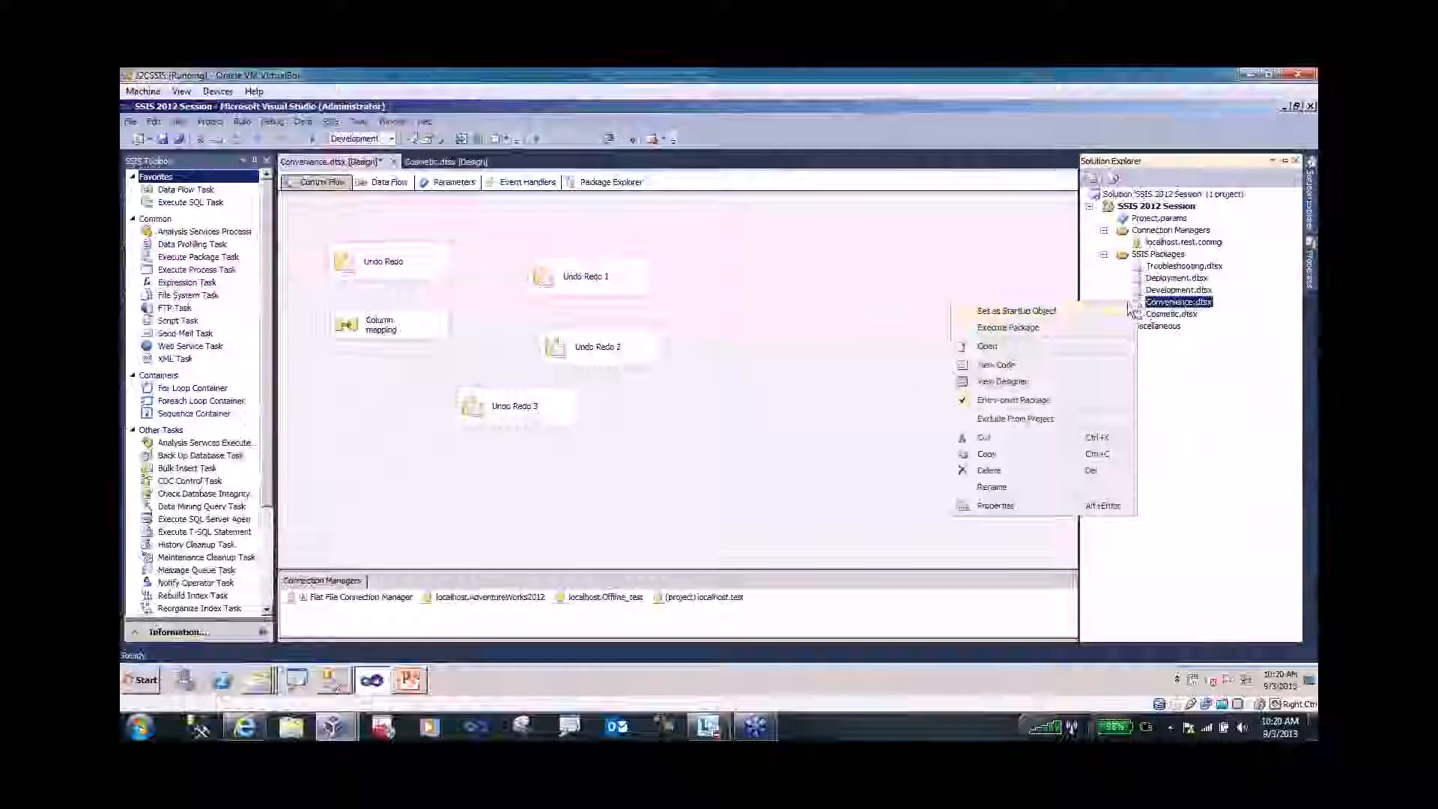
click(997, 365)
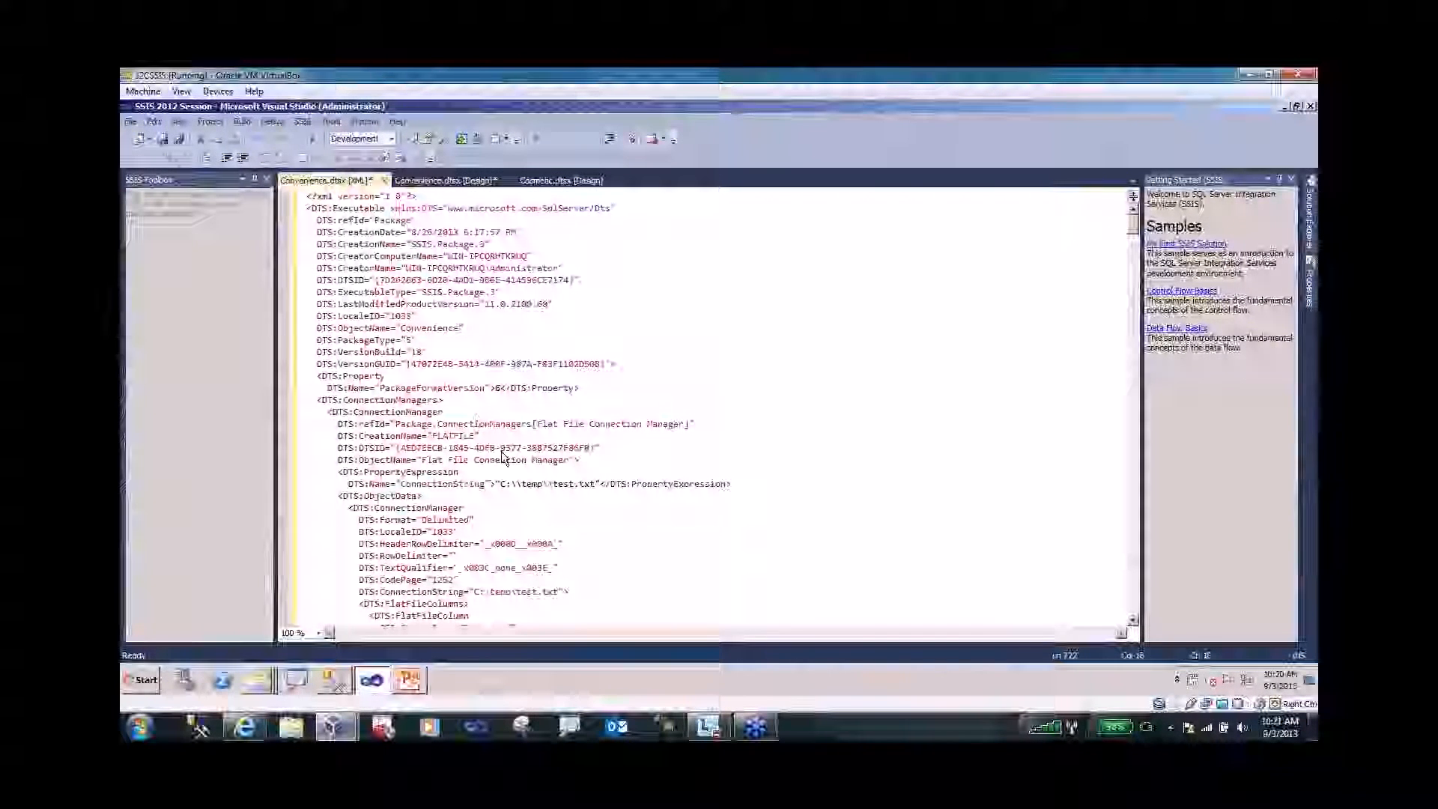
- Point out the C:\temp\test.txt ConnectionString expression, then close the Convenience.dtsx [XML] tab
click(667, 507)
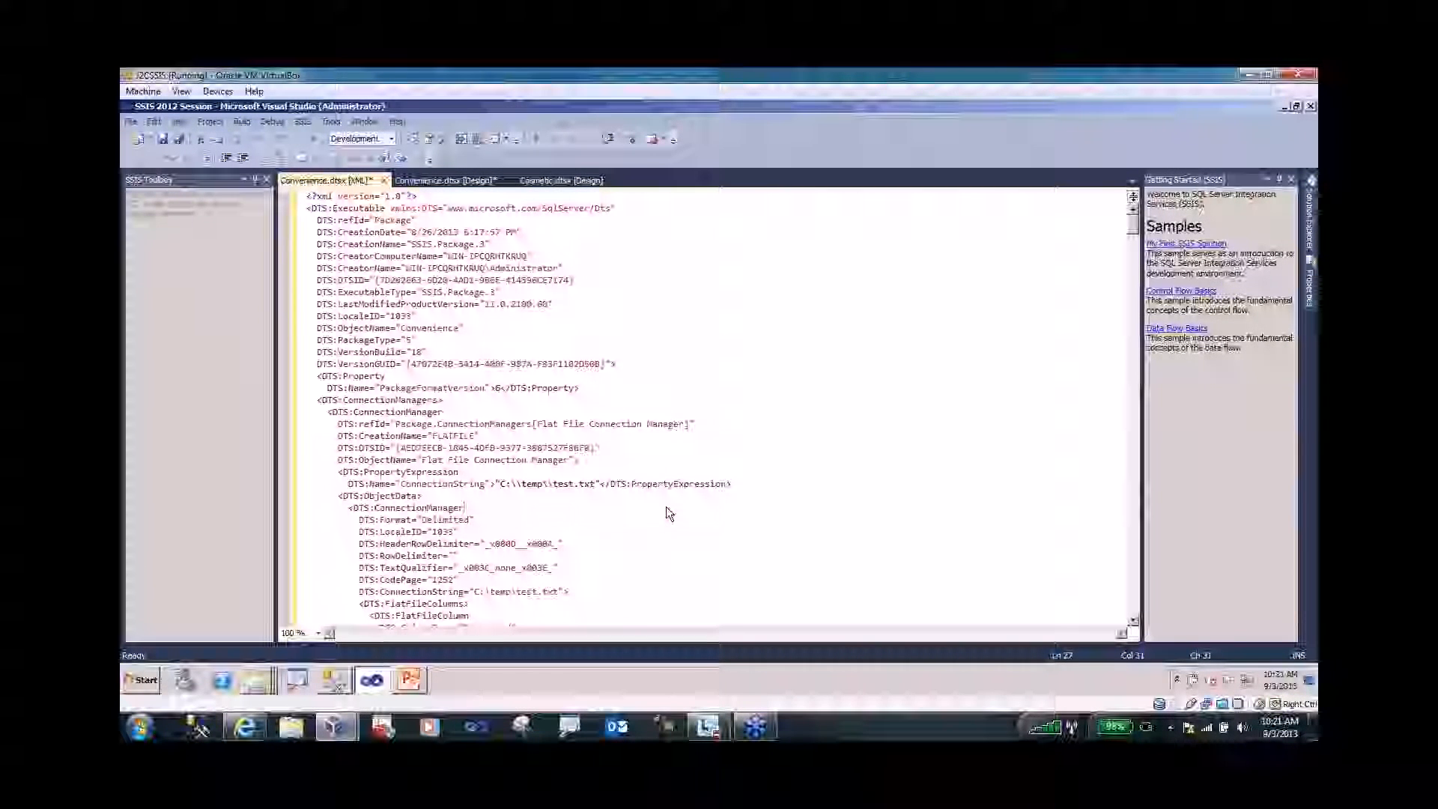
click(384, 180)
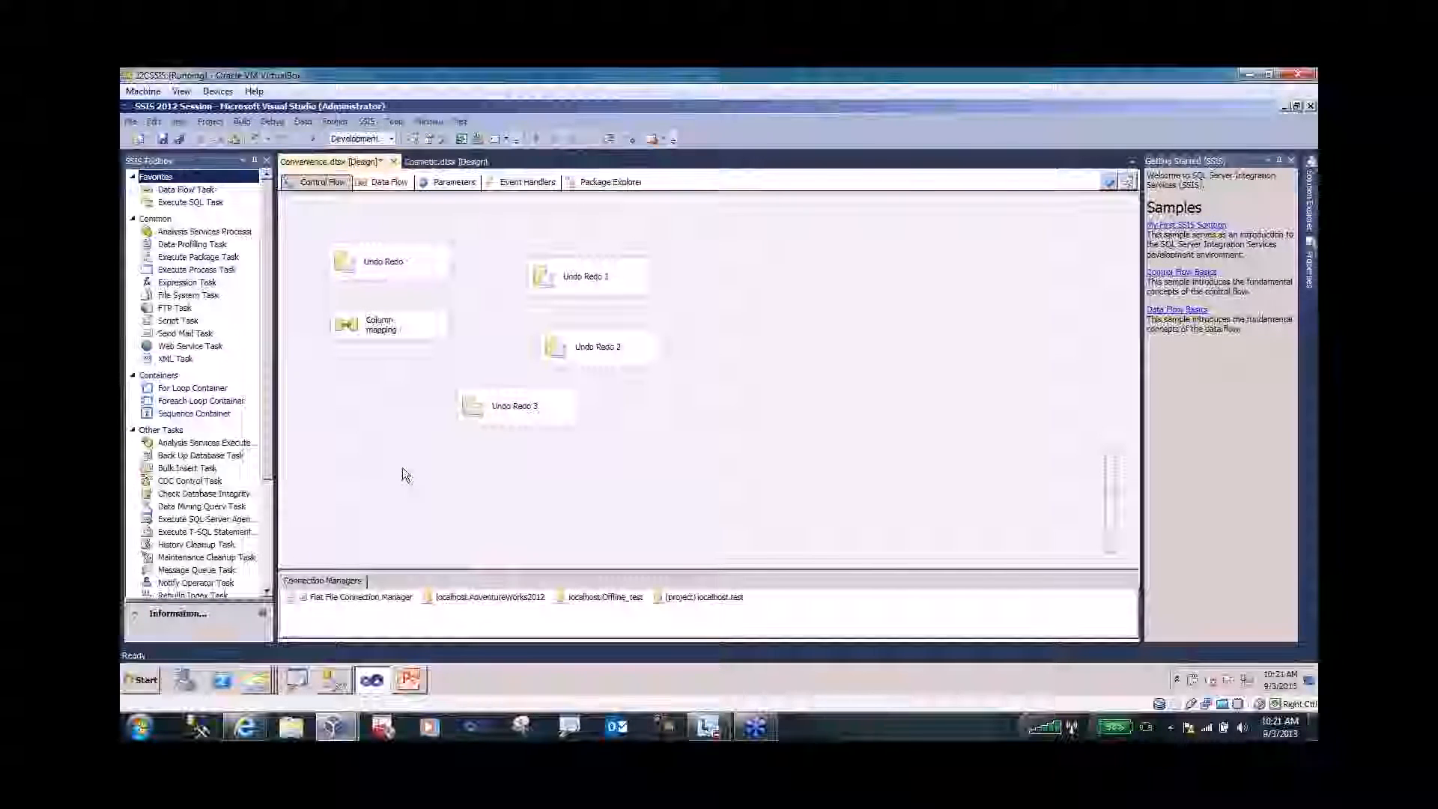
- Auto-hide Getting Started and open Development.dtsx, showing its Expression Task, Missing Column and Pivot
click(1280, 161)
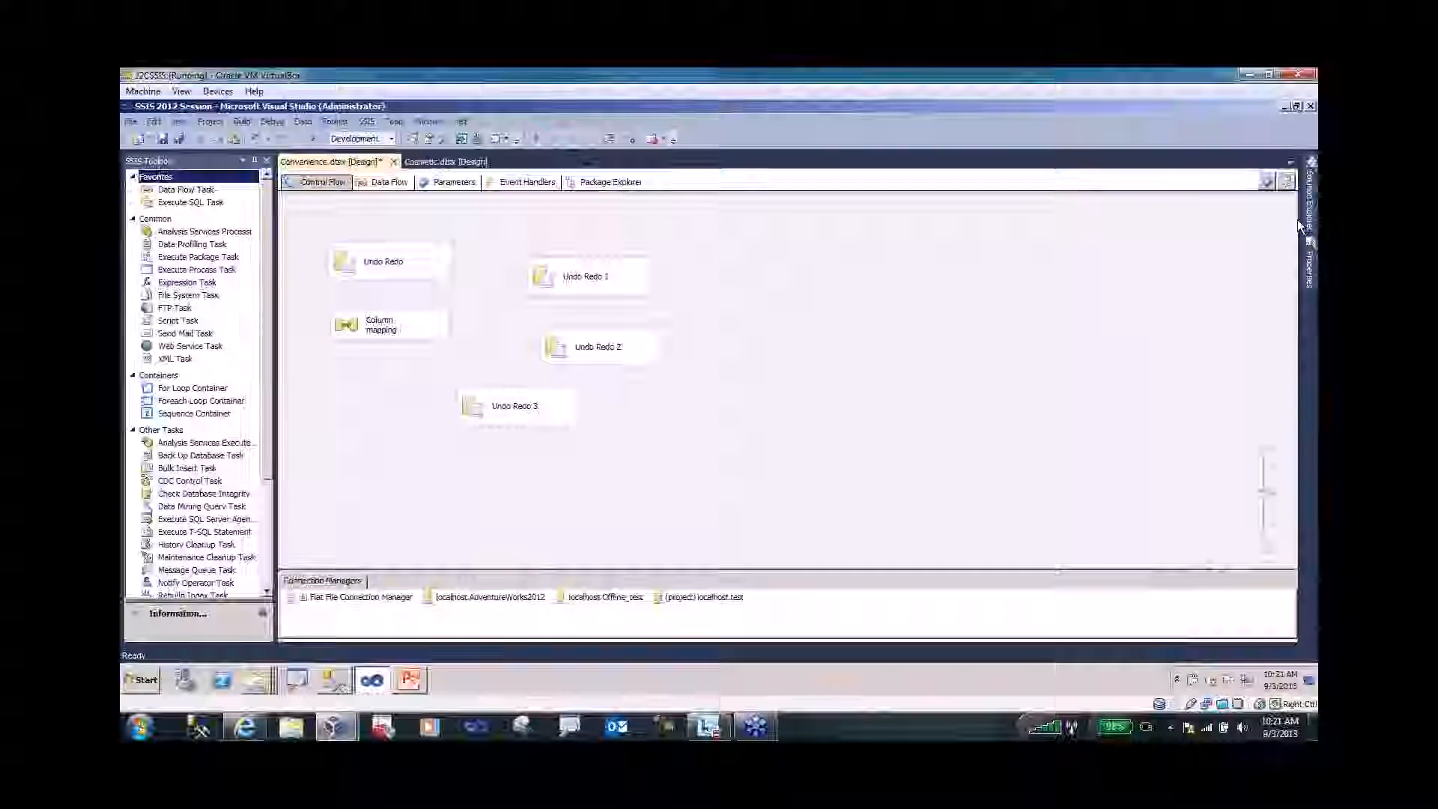
click(1310, 198)
double_click(1169, 290)
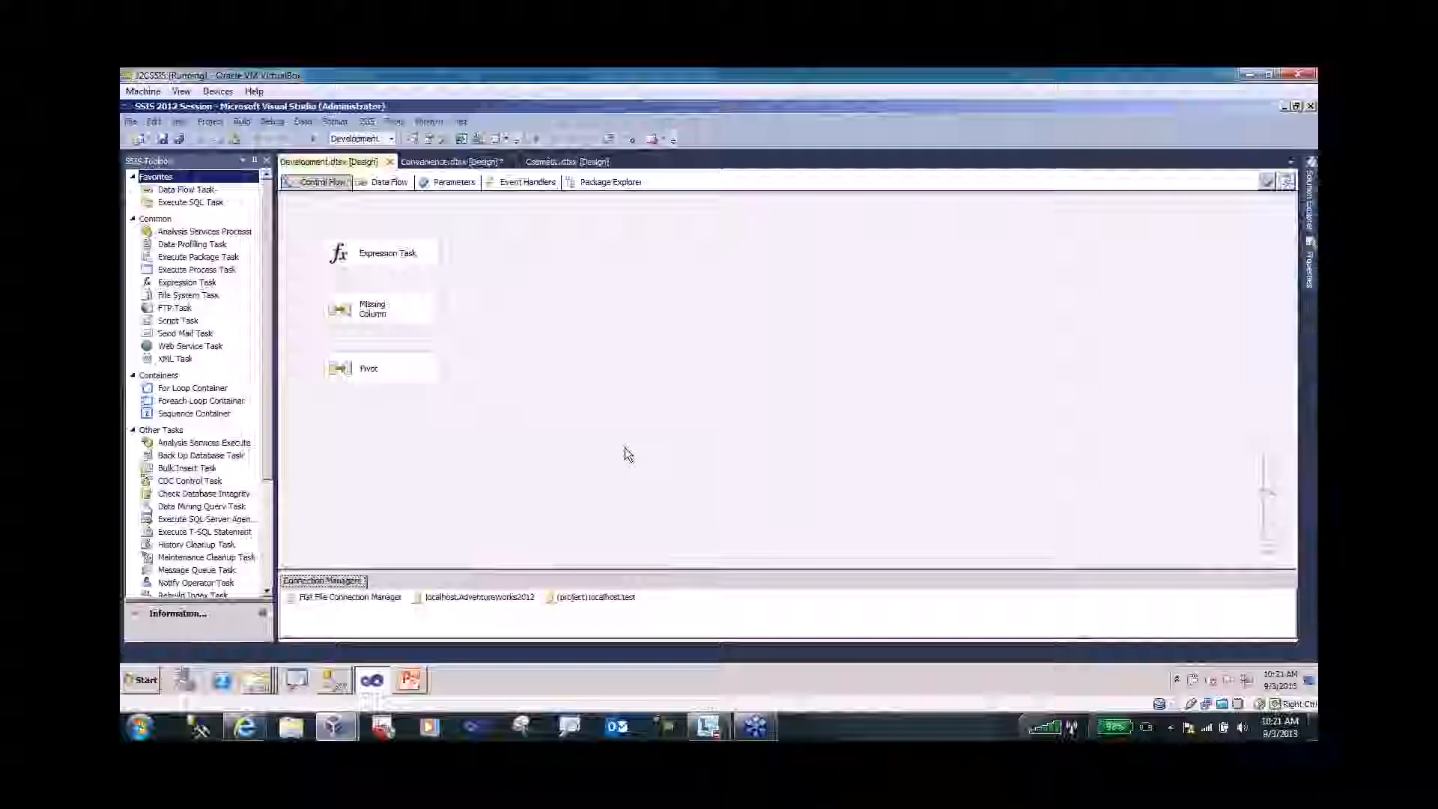
click(344, 256)
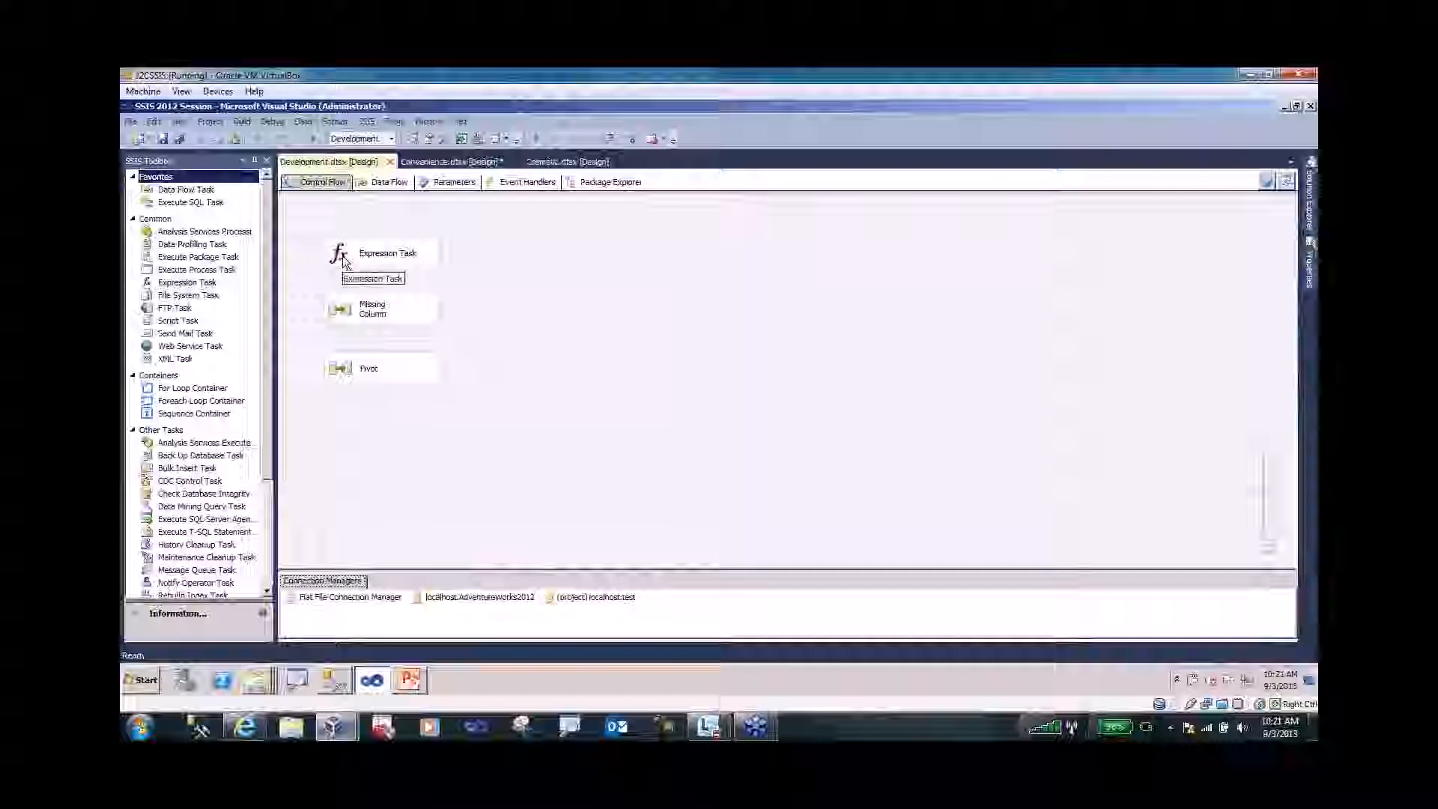
click(495, 277)
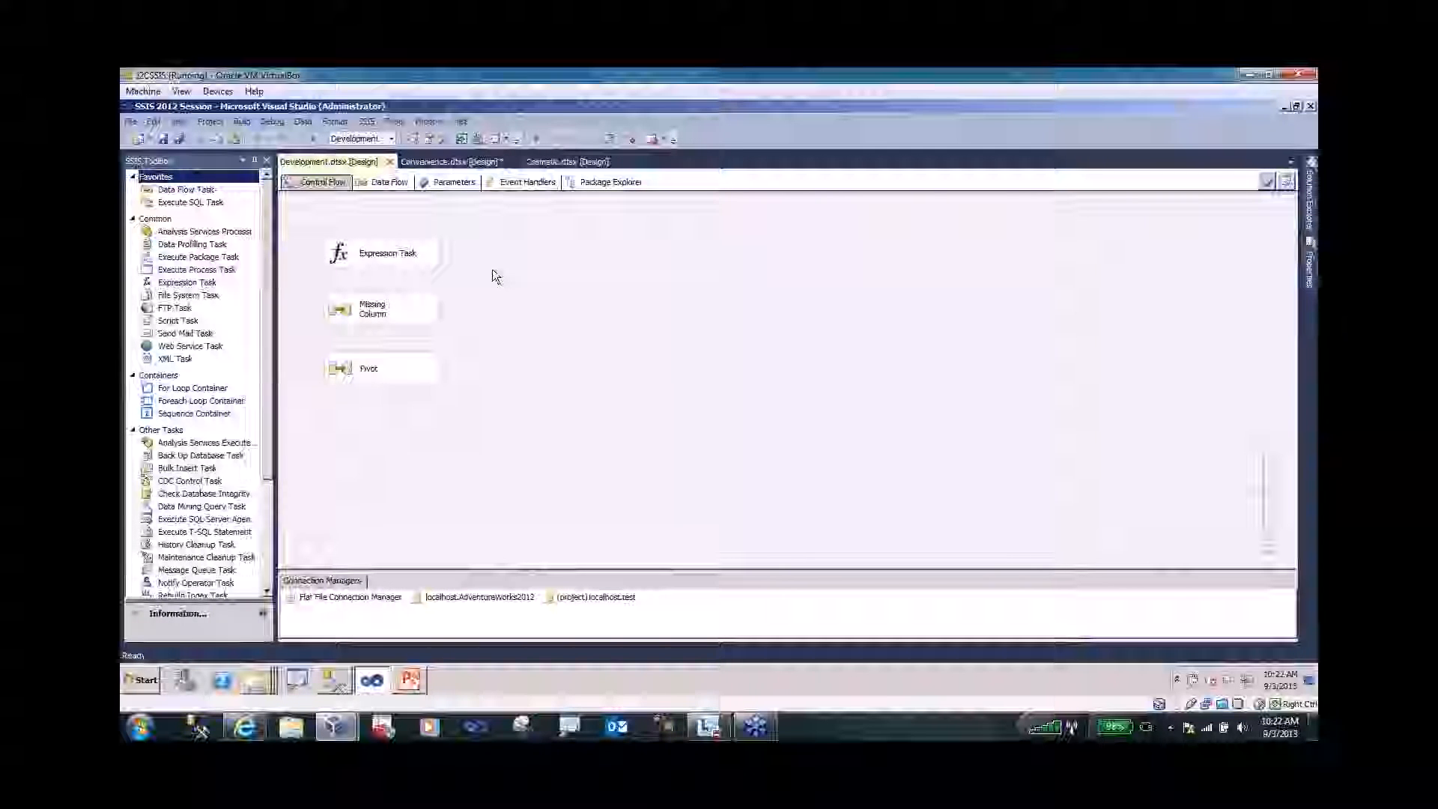
- Inspect the Expression Task's expression in the Expression Builder and cancel without changes
double_click(337, 257)
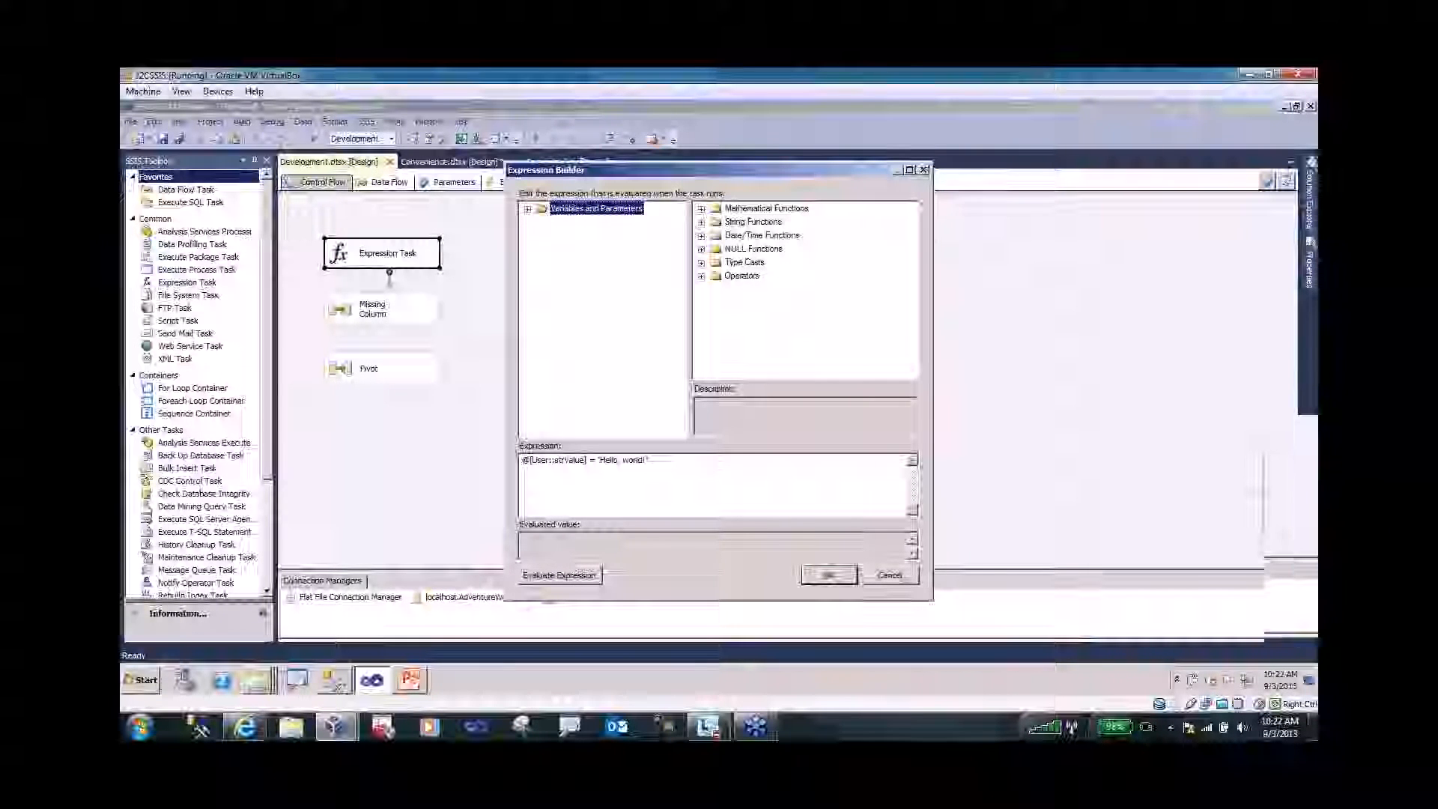
key(ctrl+1)
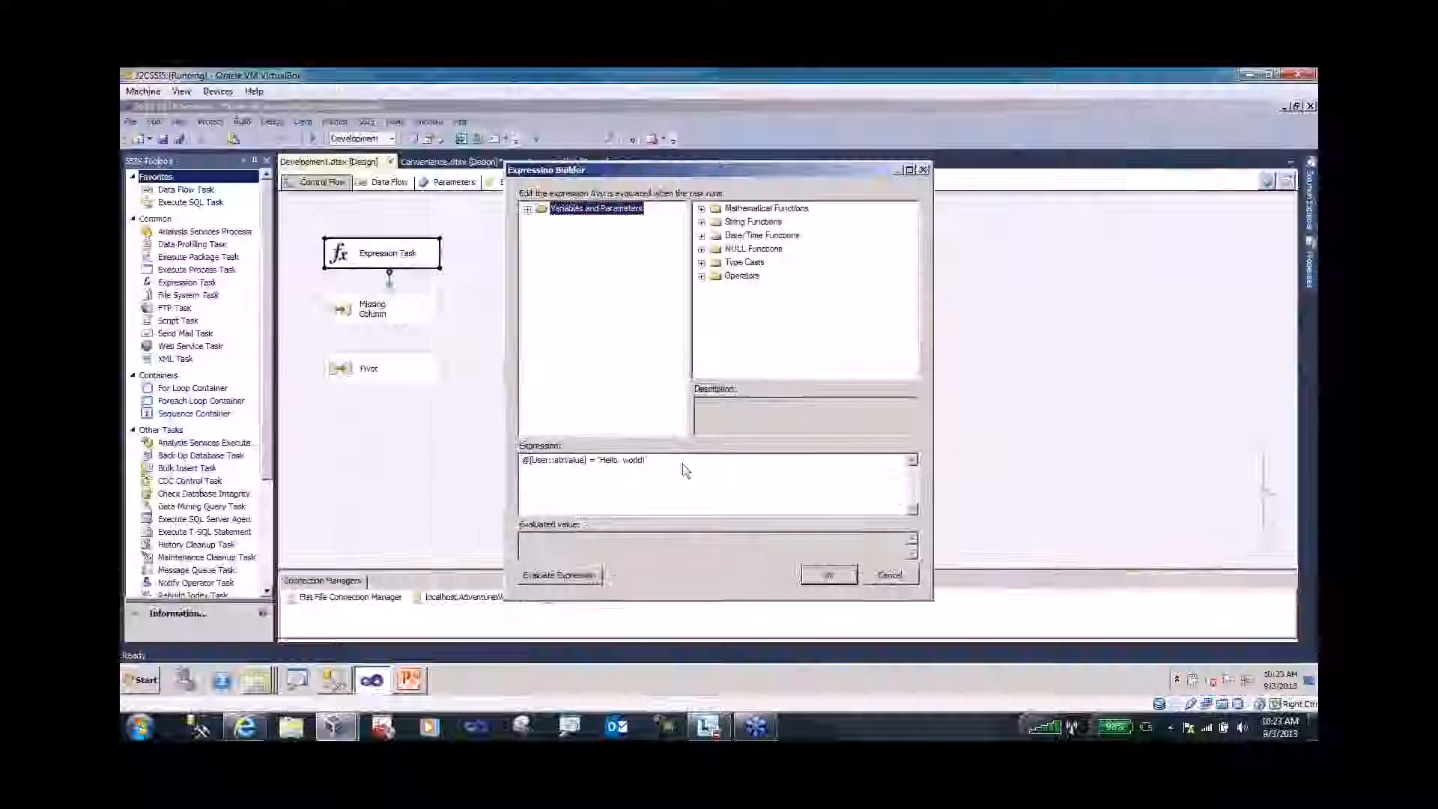
click(891, 576)
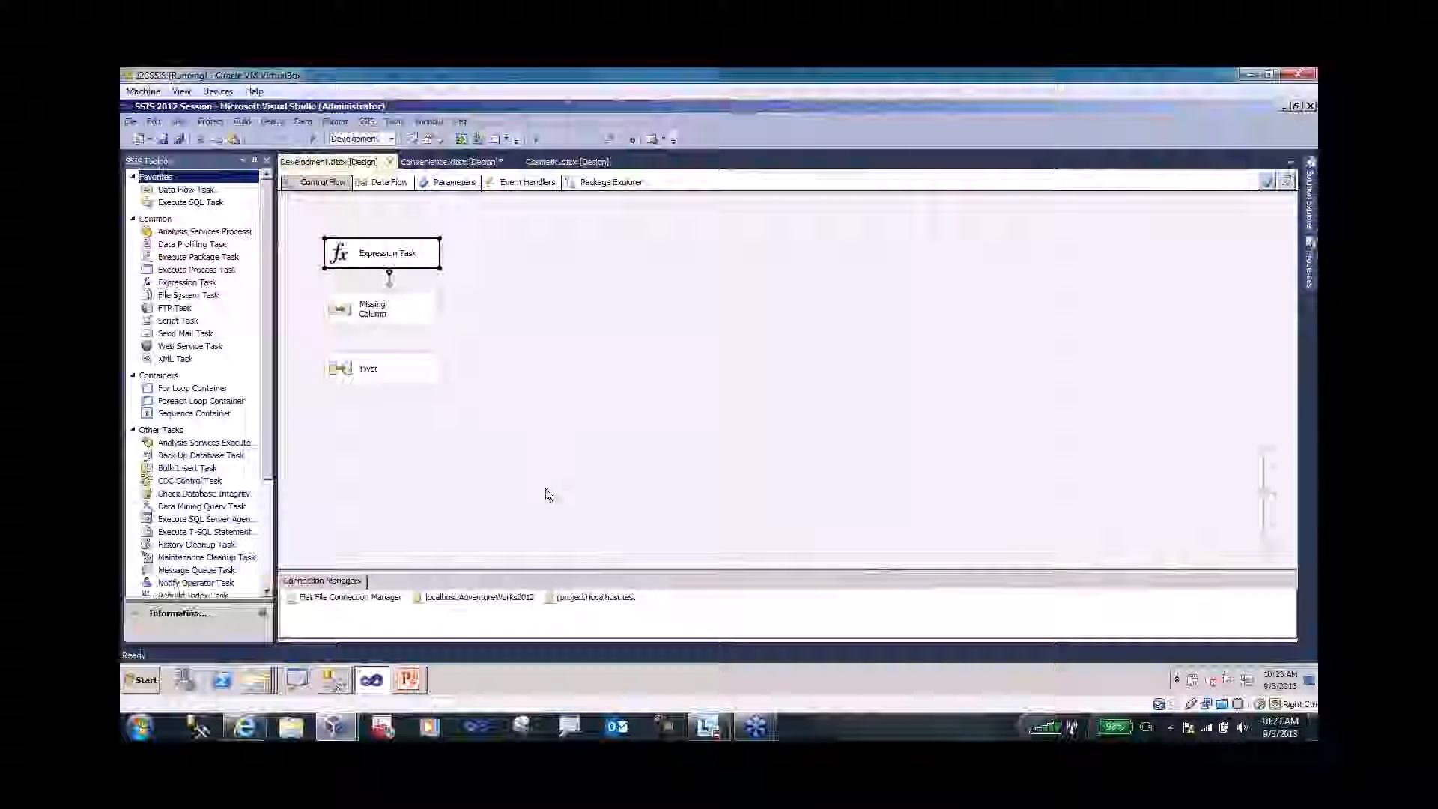
- Select the Flat File Connection Manager and open missingColumn.txt from the Temp folder
click(350, 597)
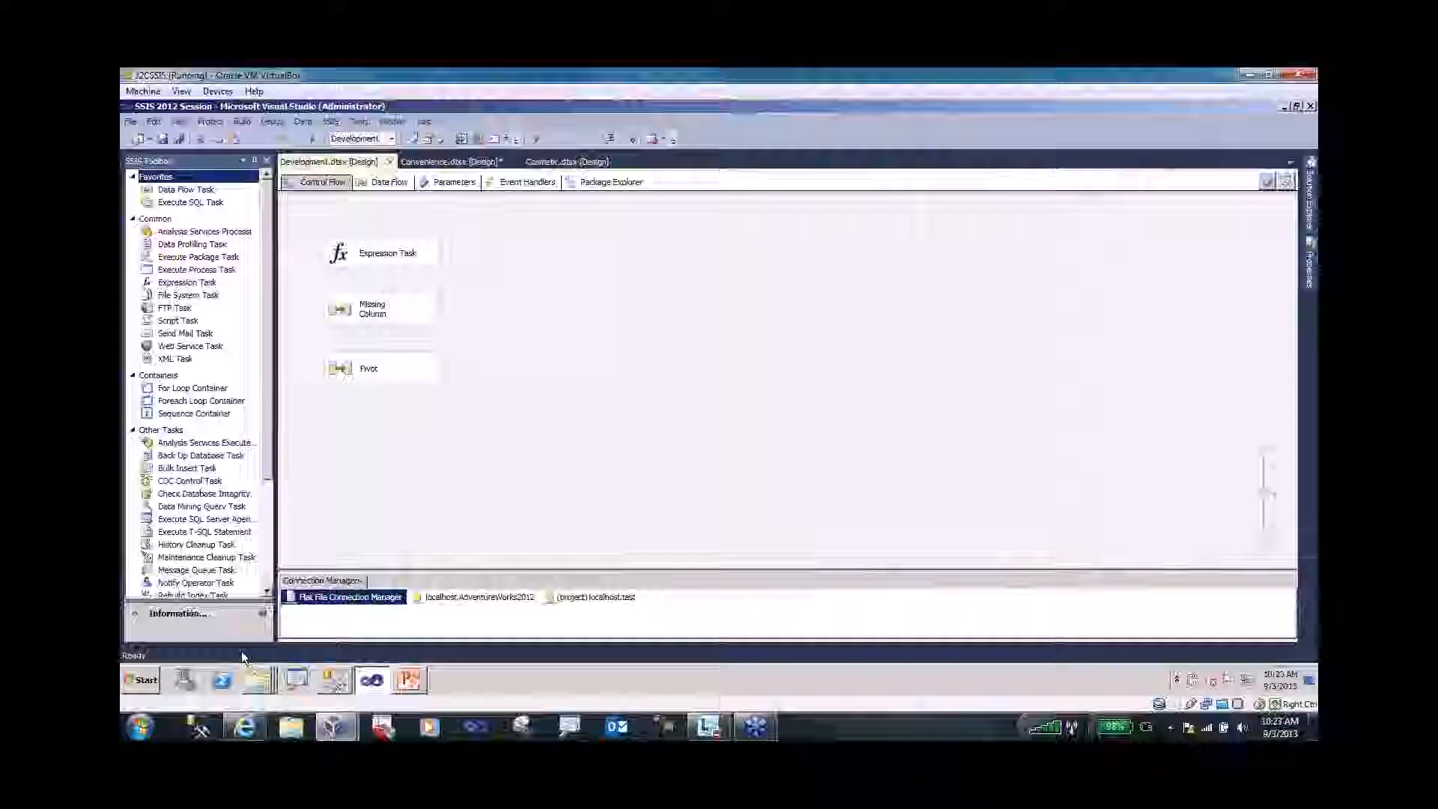
click(256, 680)
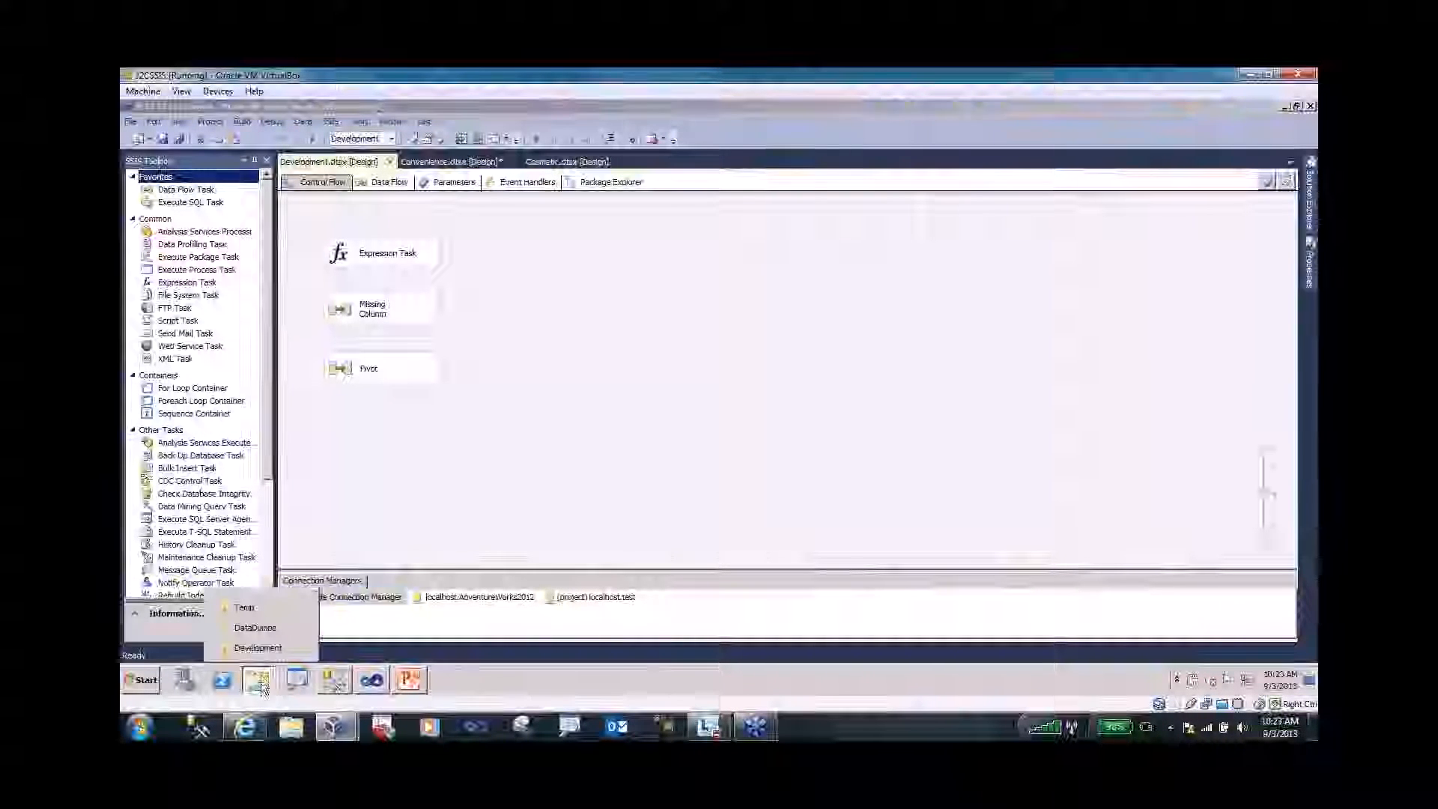
click(247, 609)
double_click(523, 279)
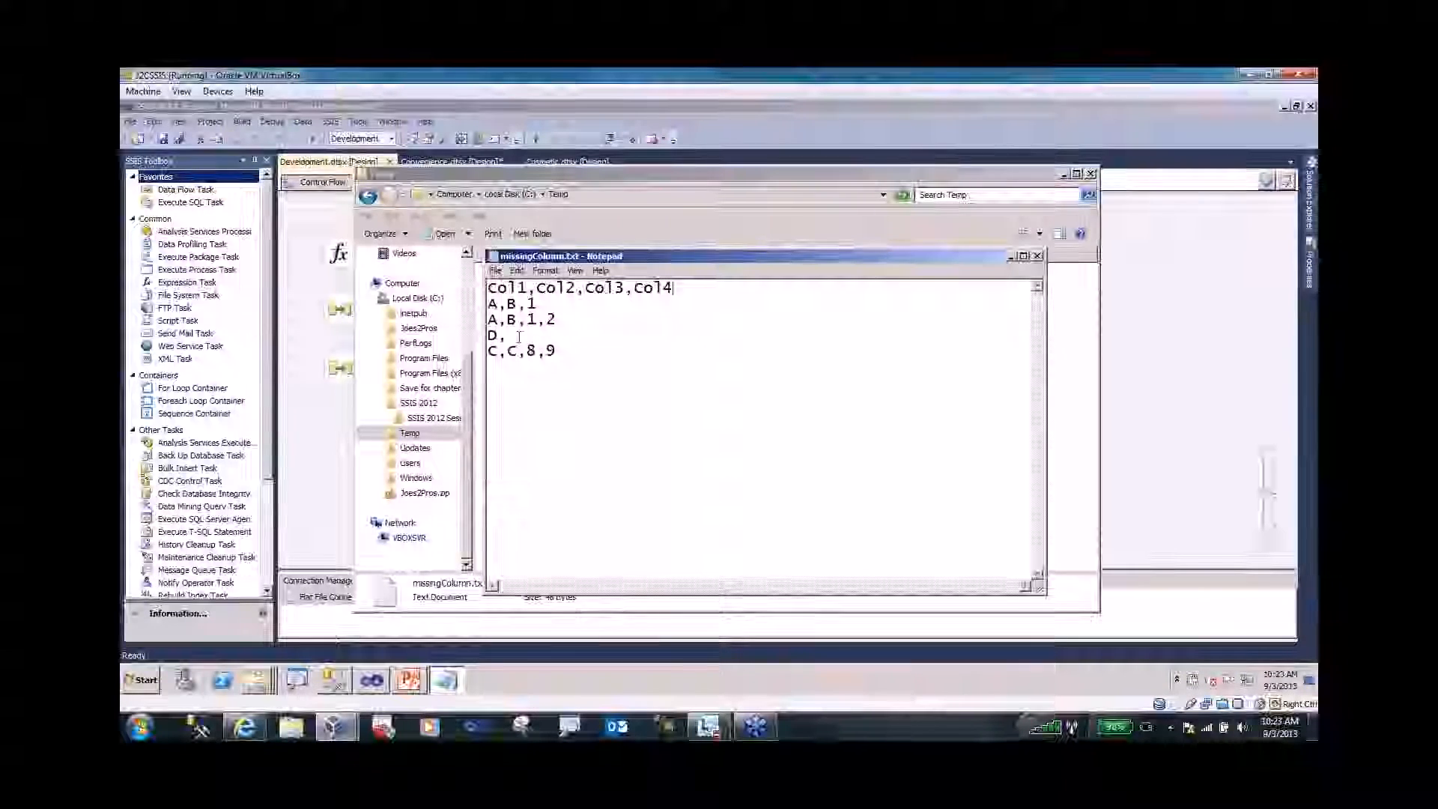
- Note the A,B,1 row missing its fourth value, then close Notepad
click(554, 304)
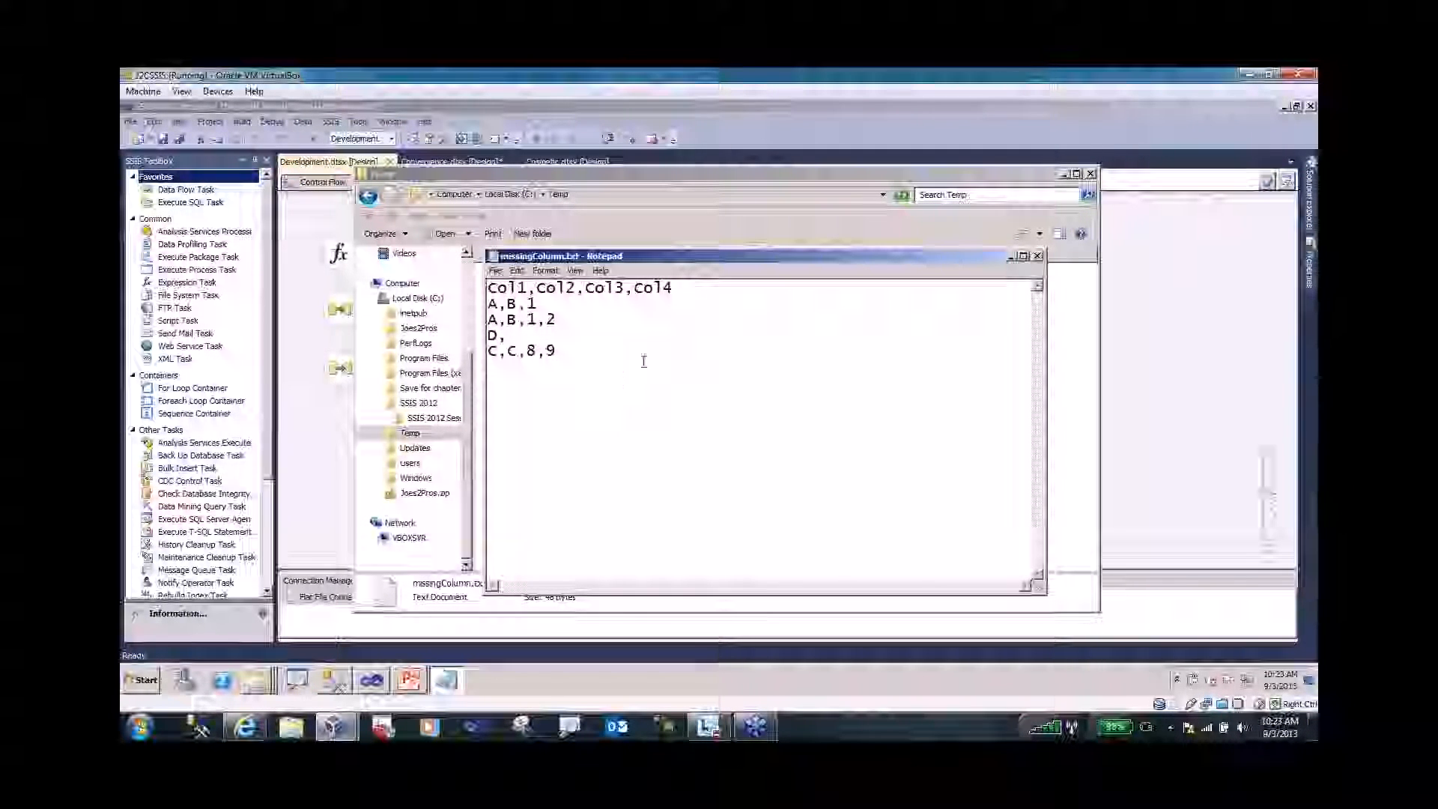
click(1037, 258)
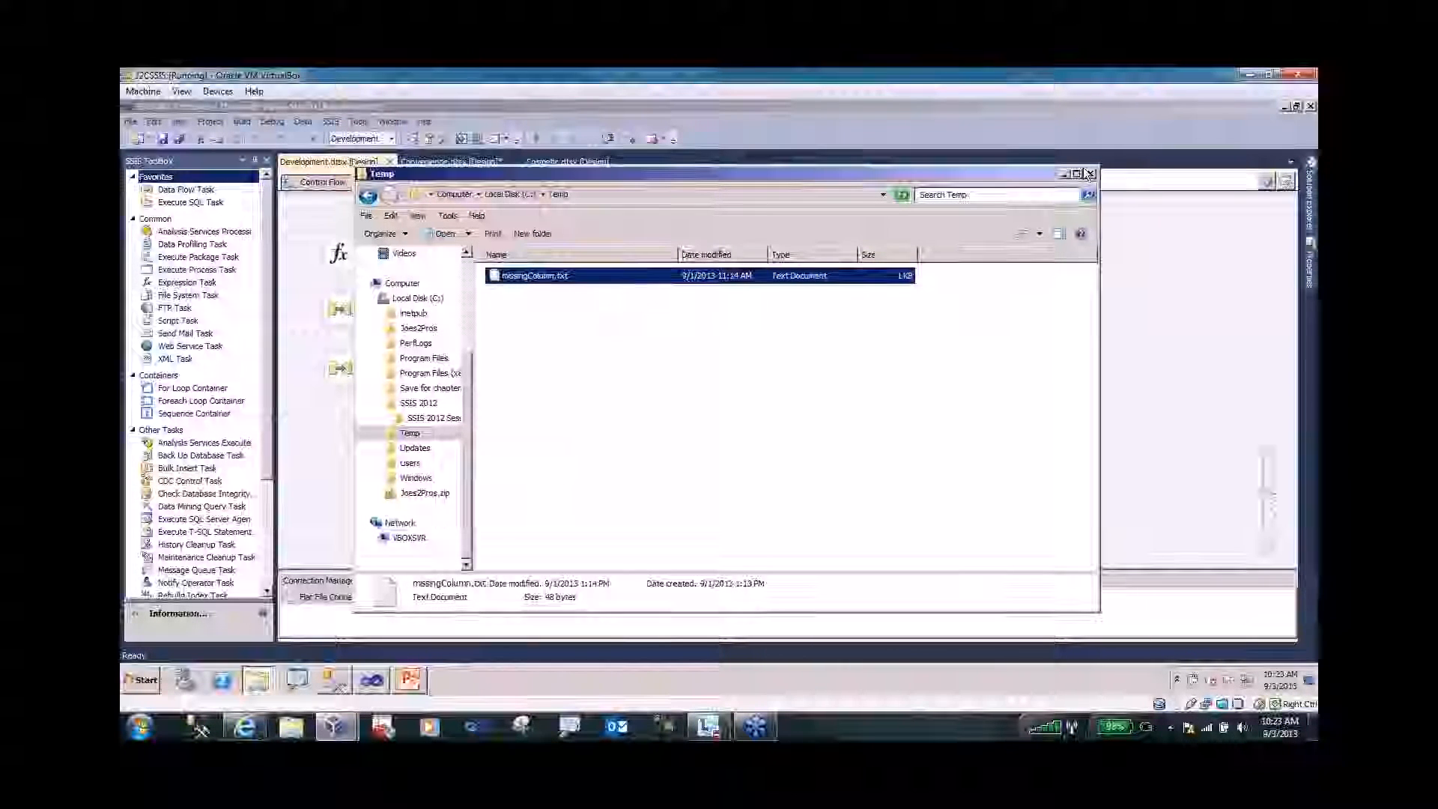
- Close the Temp folder and open the Flat File Connection Manager Editor
click(1091, 175)
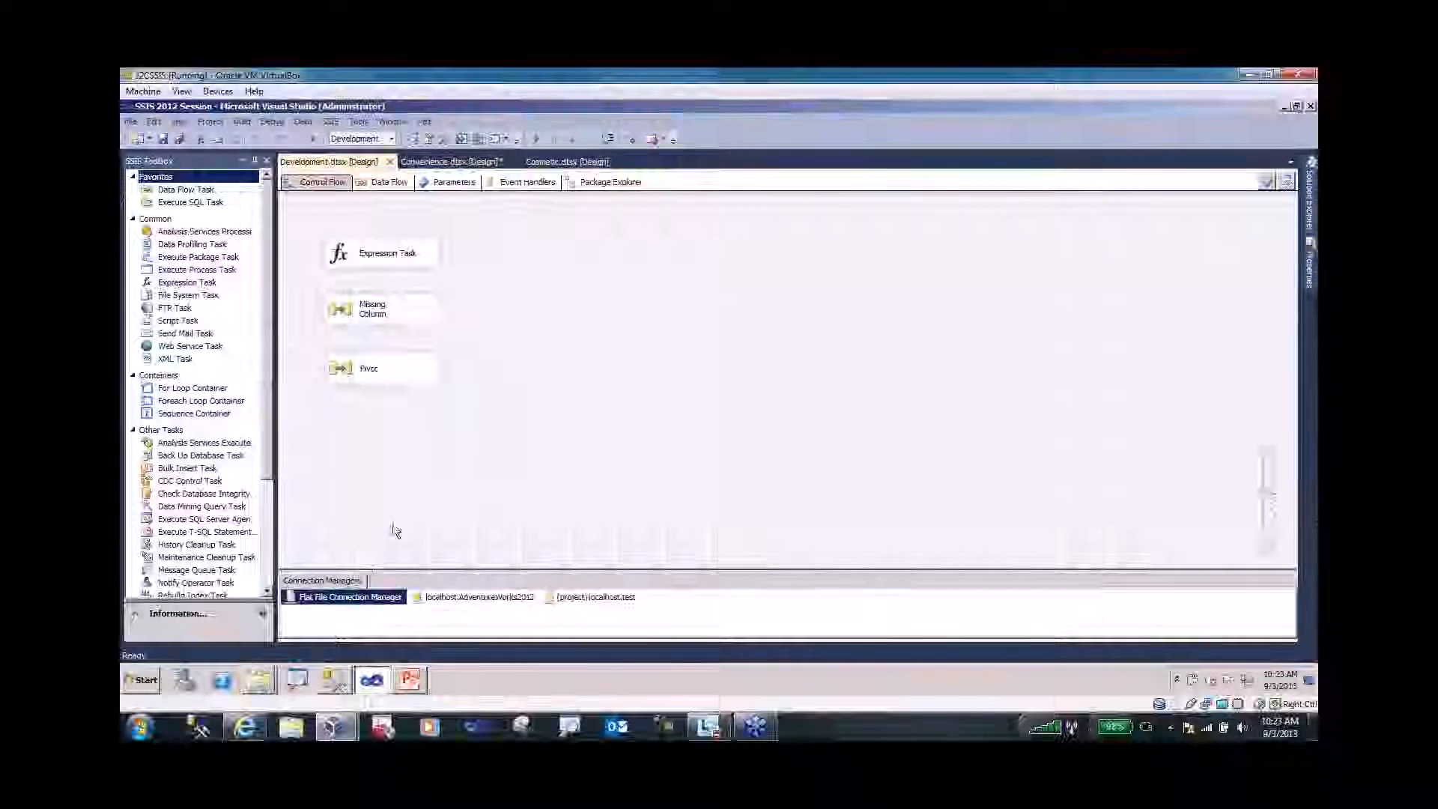
right_click(339, 596)
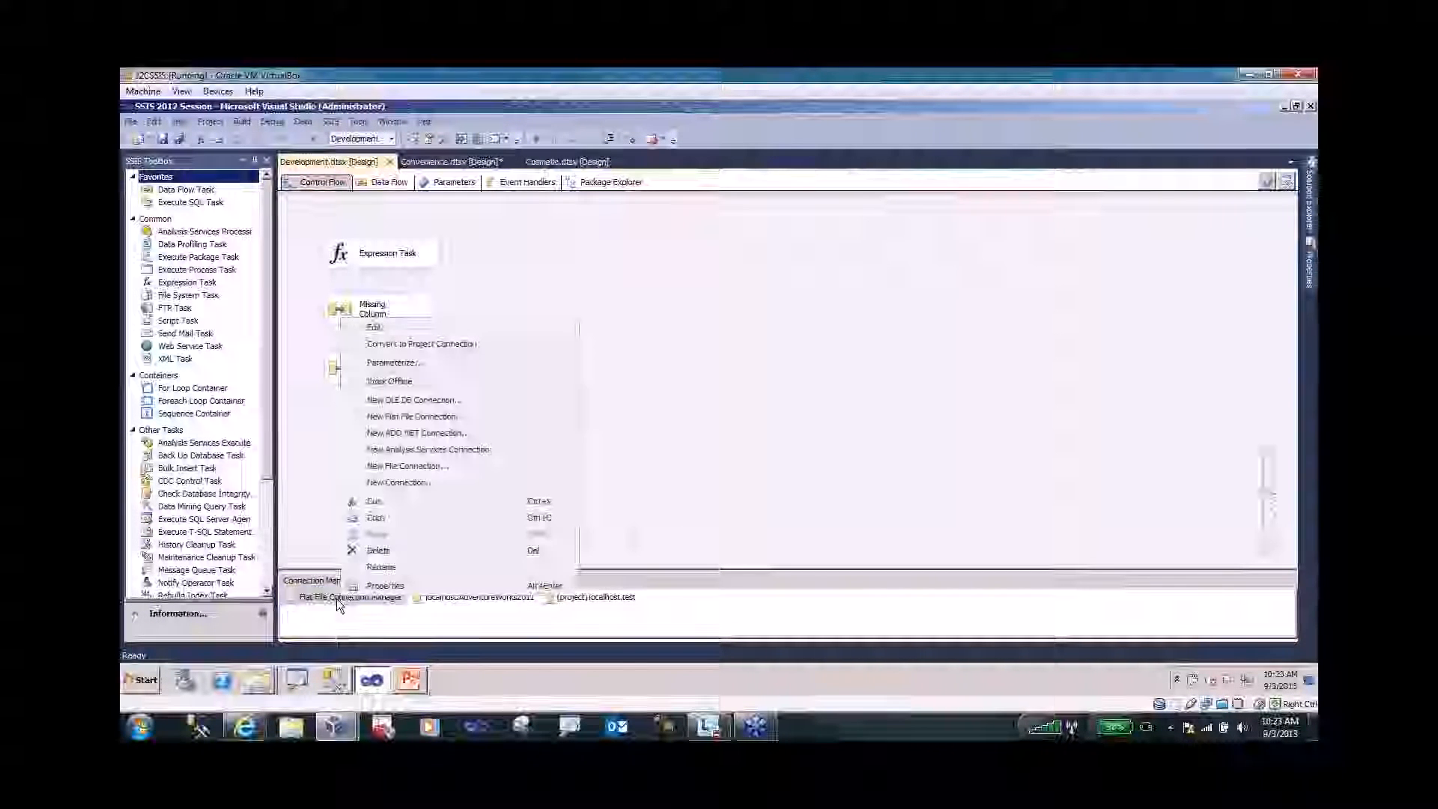
click(378, 586)
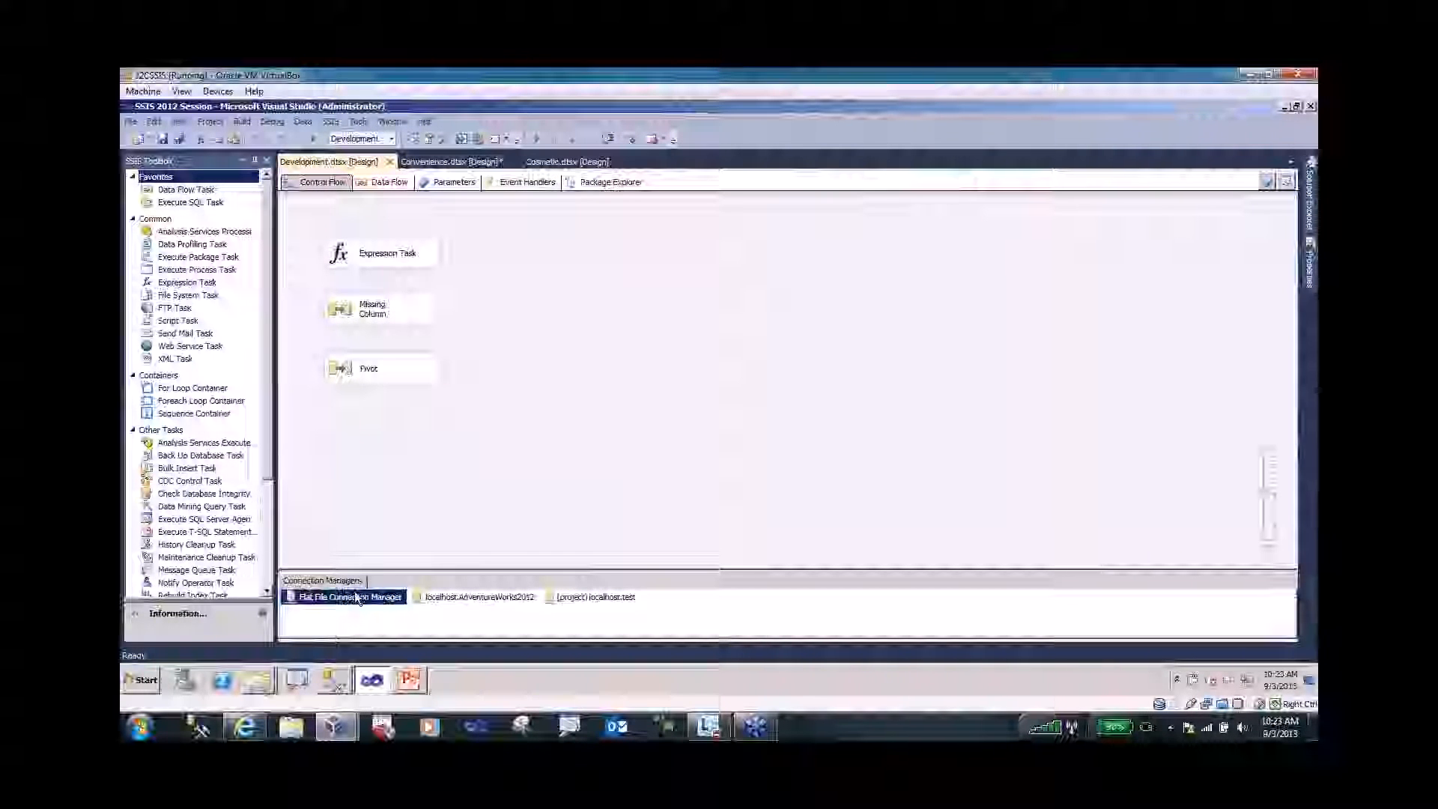
double_click(355, 596)
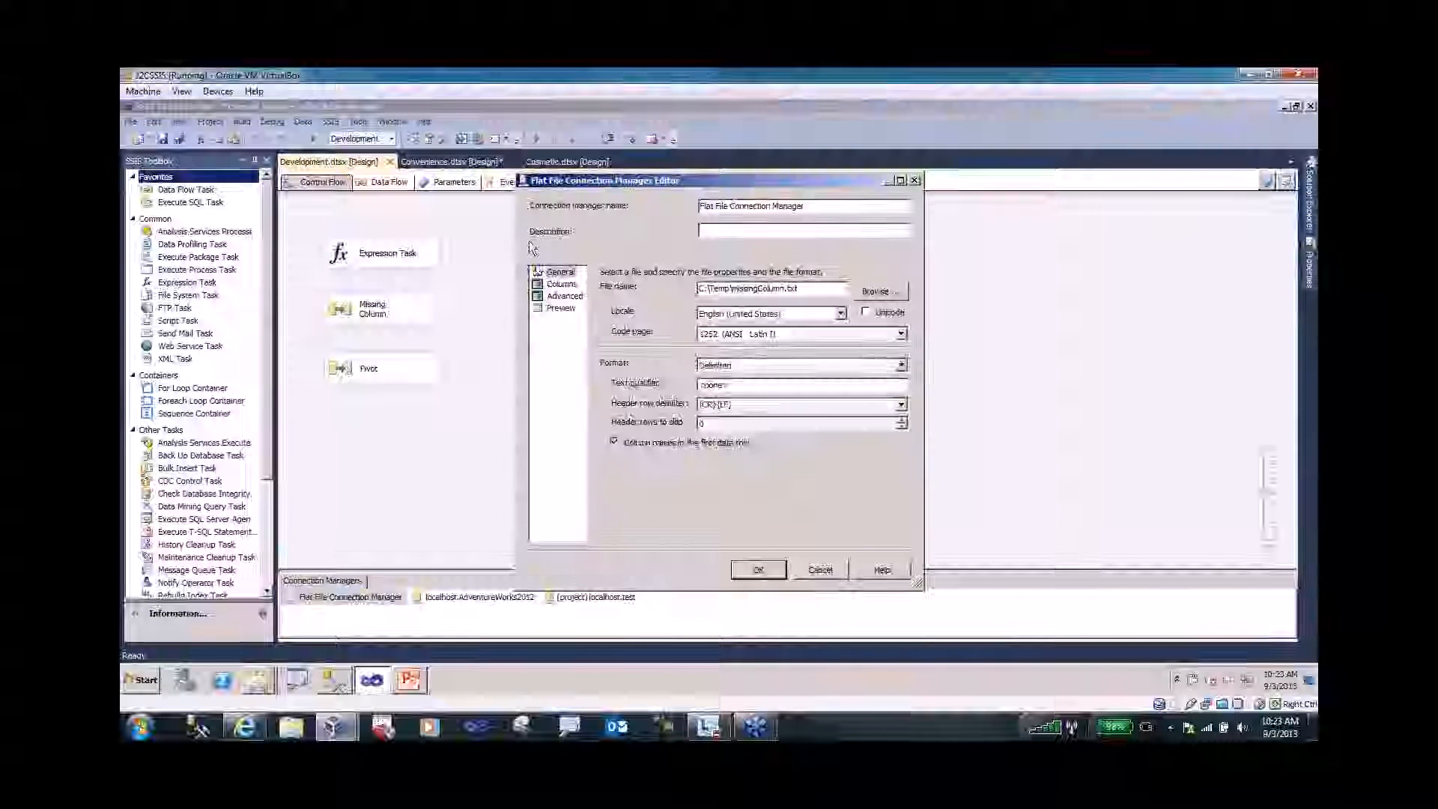
- Review the Columns preview's missing Col4 values, then cancel the editor unchanged
click(560, 285)
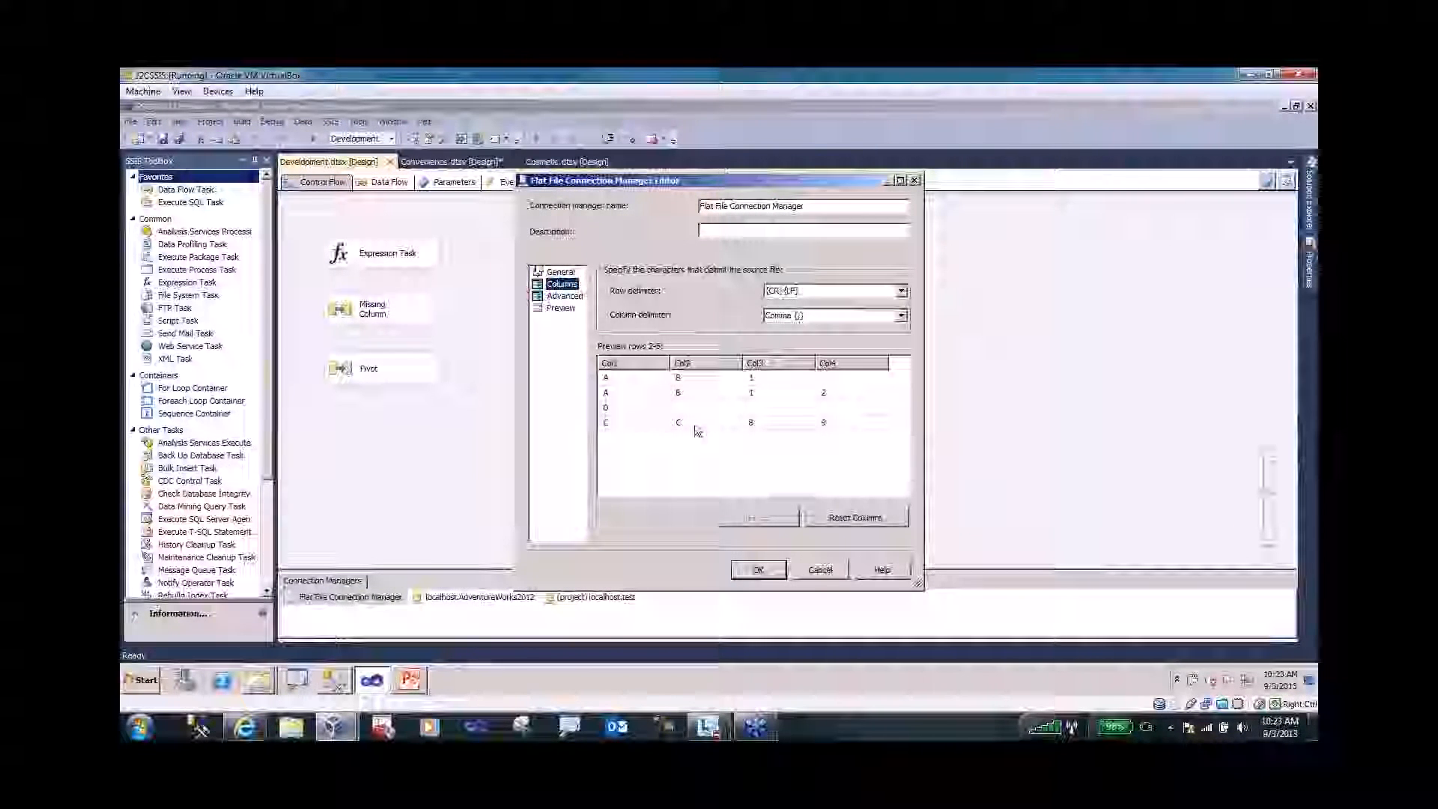
click(538, 272)
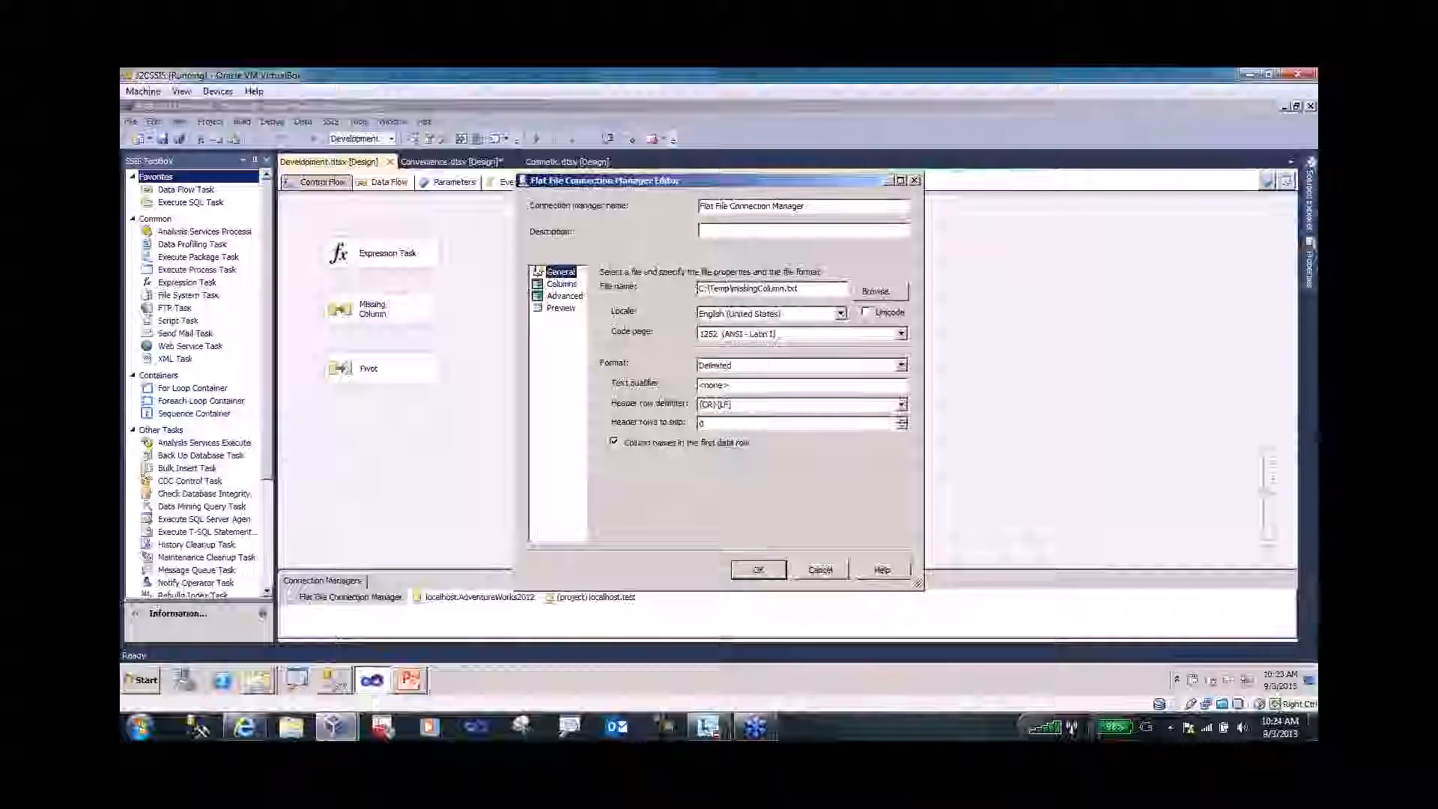
click(804, 288)
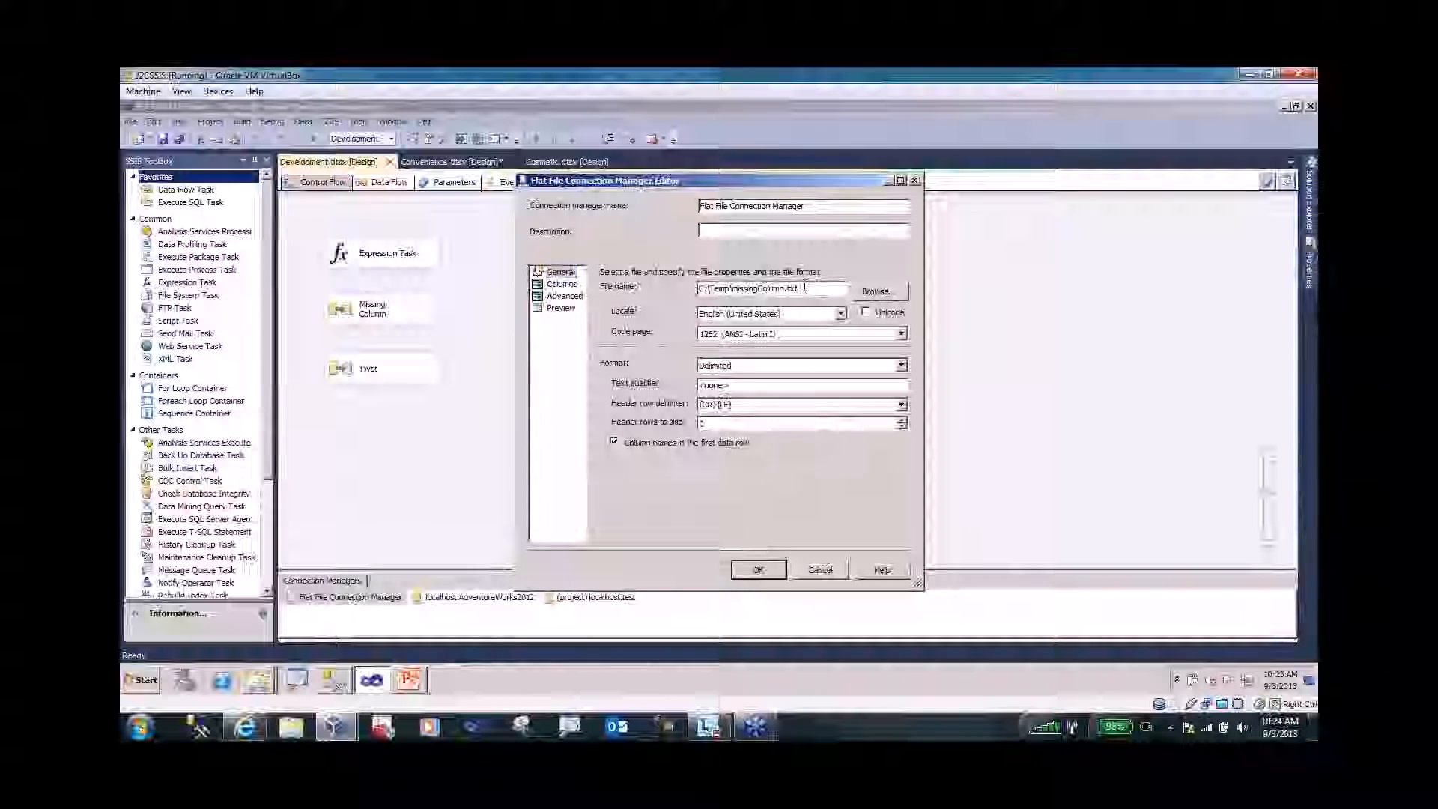
click(554, 285)
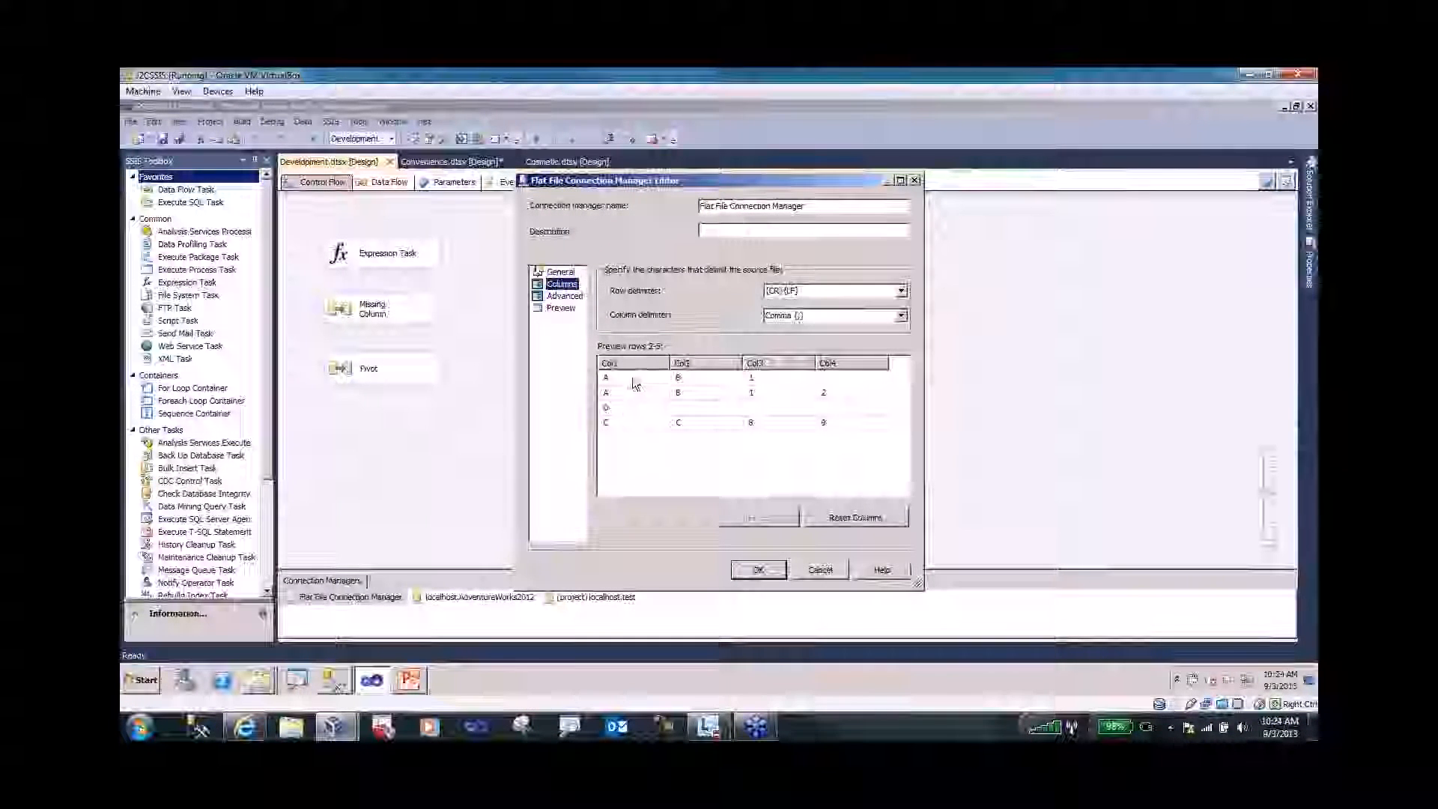
click(713, 408)
click(789, 408)
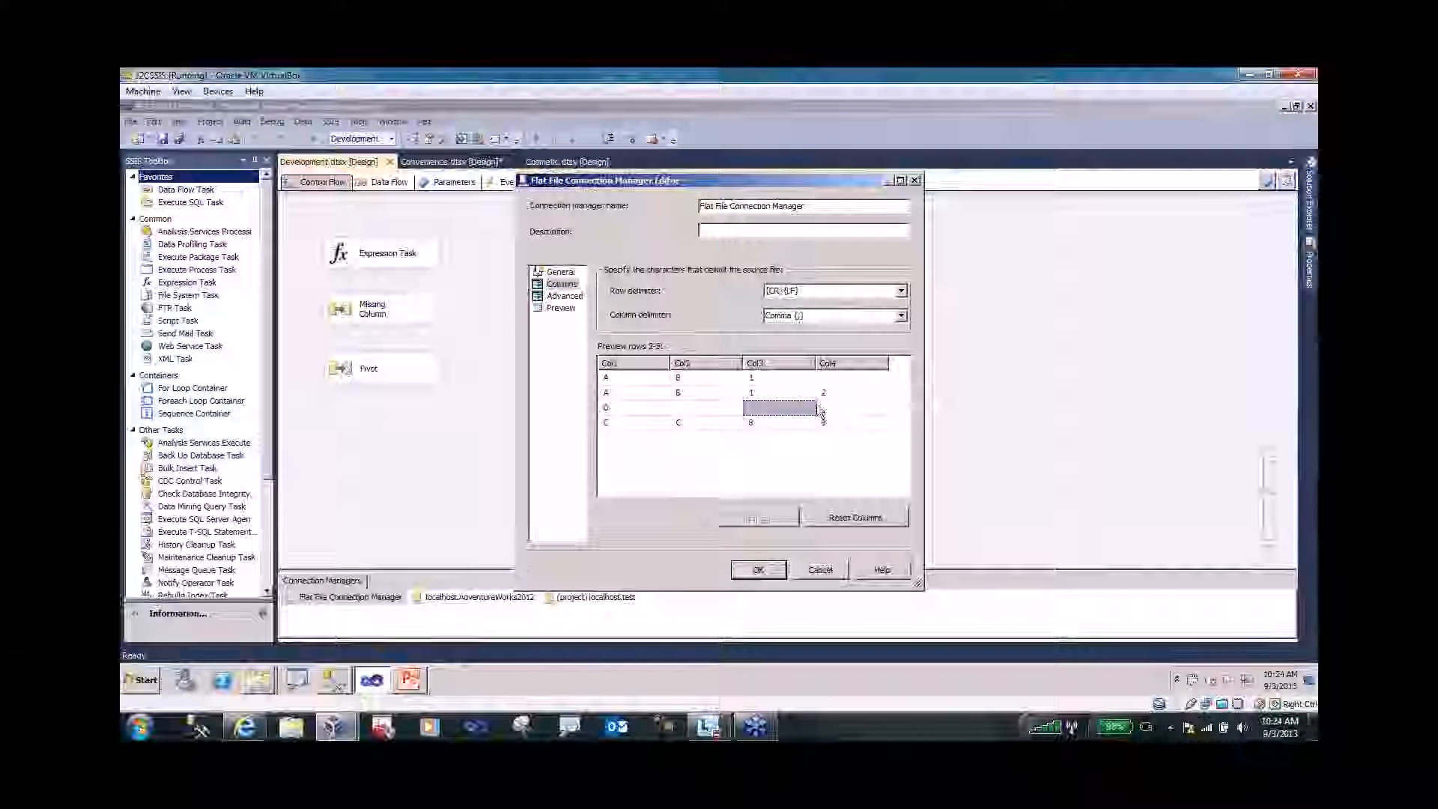
click(821, 408)
click(836, 378)
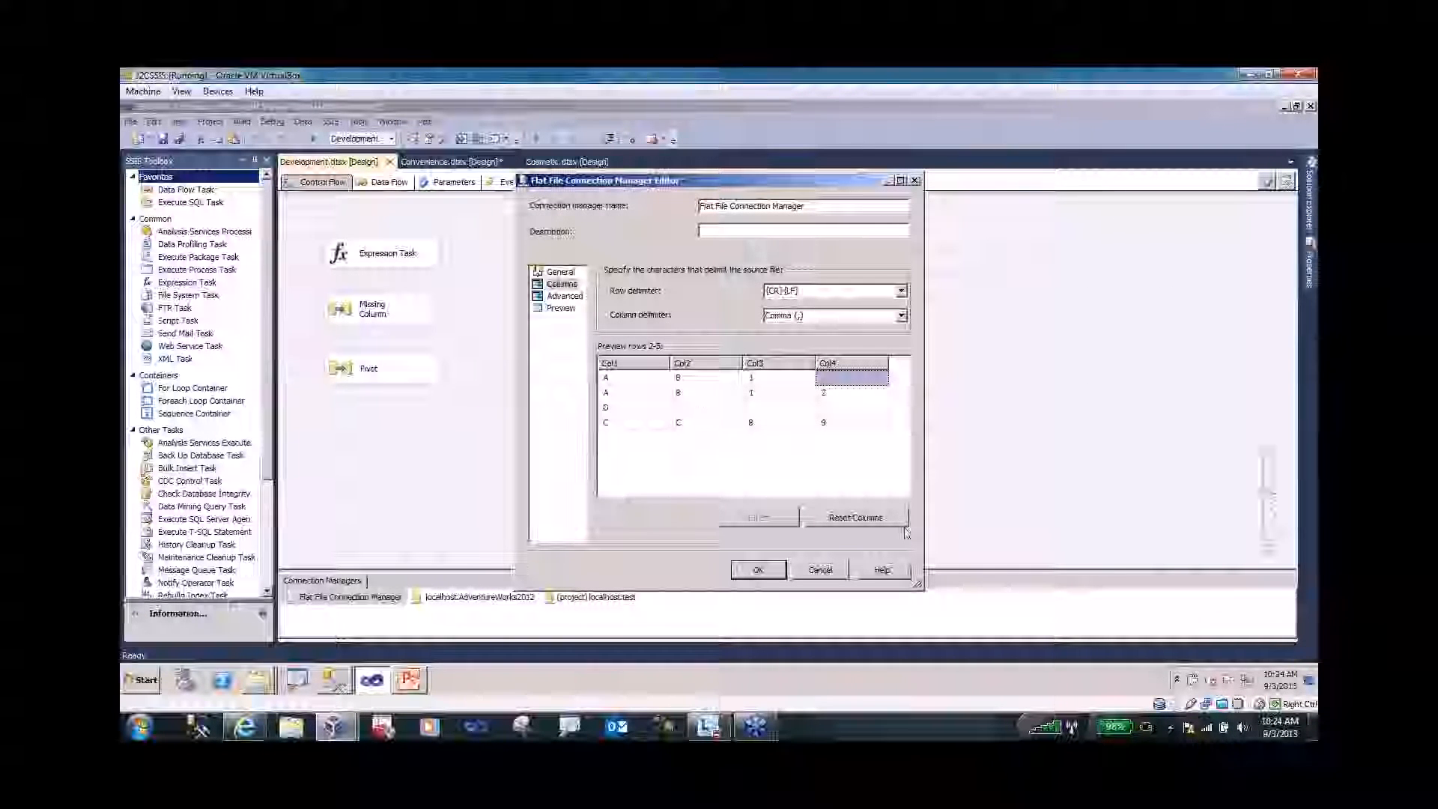
click(835, 569)
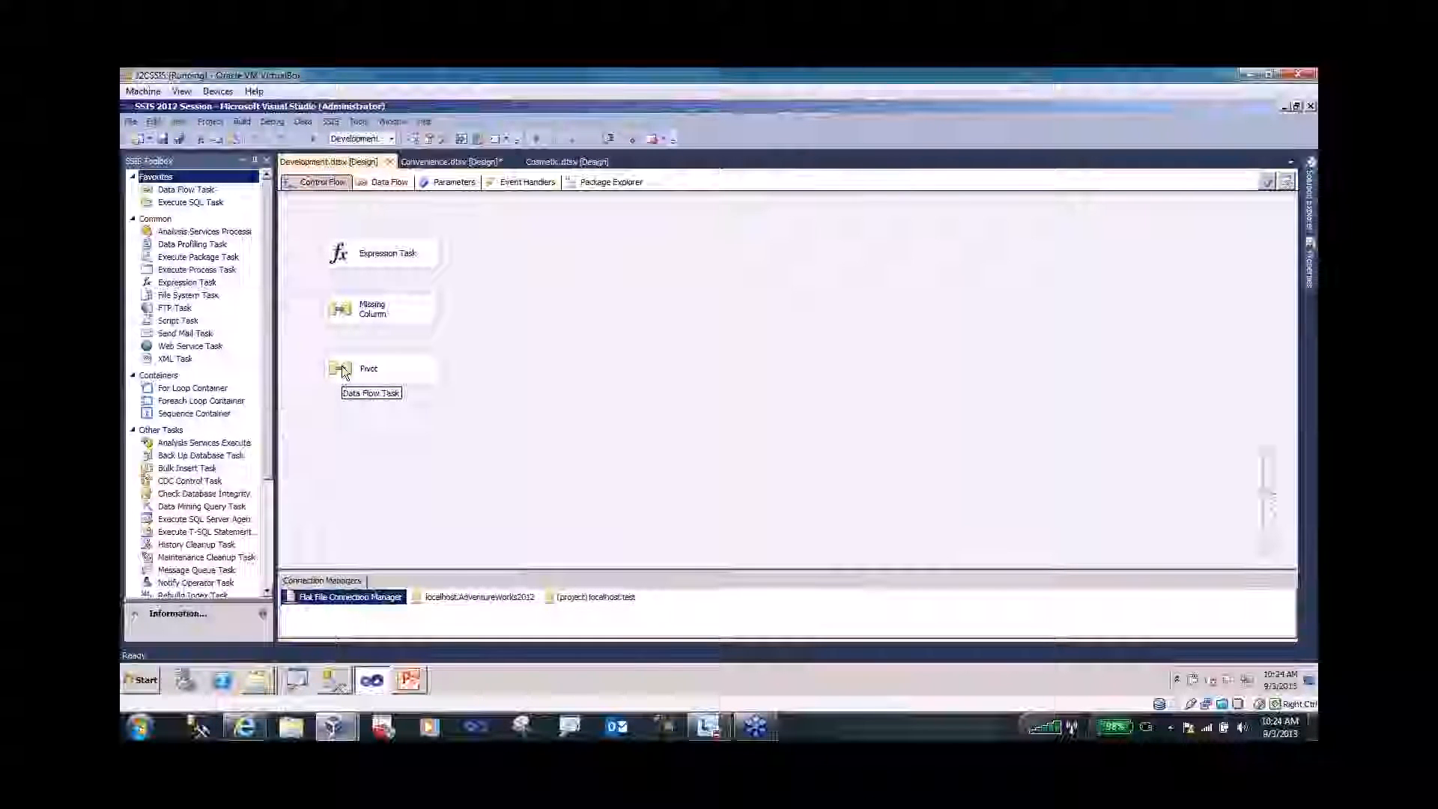
- Open the Pivot task's data flow and review the Pivot editor, cancelling without changes
click(342, 370)
double_click(341, 370)
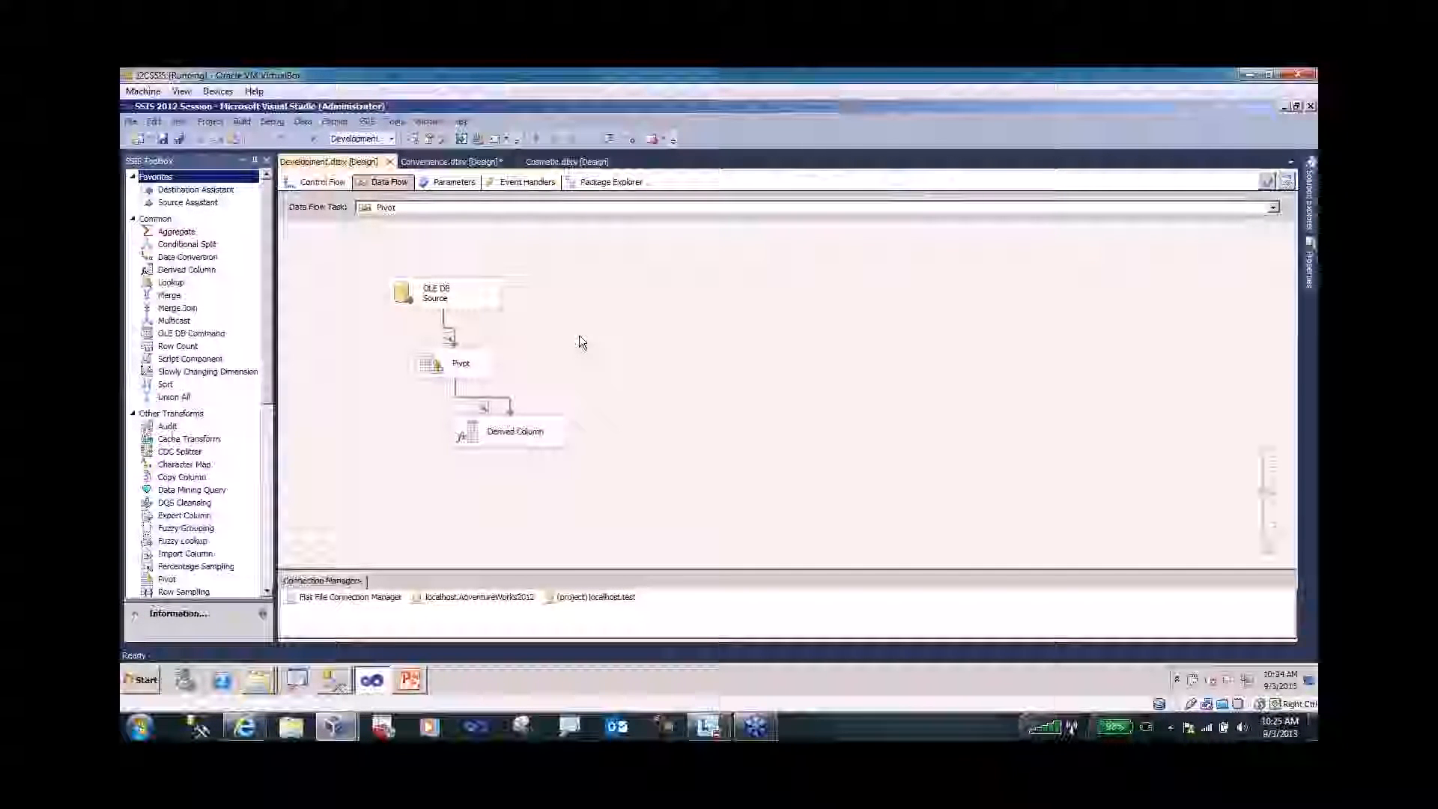
double_click(433, 366)
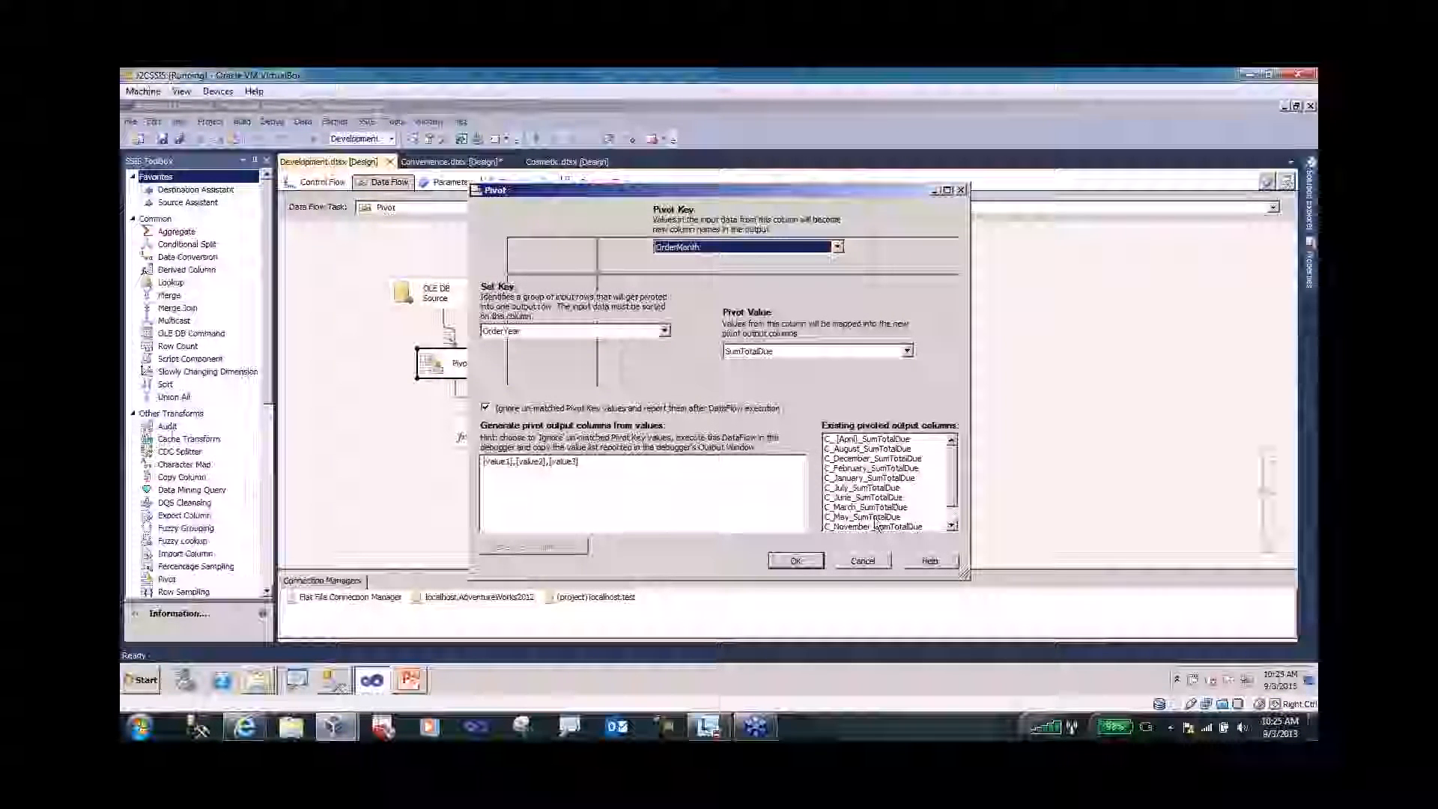
double_click(952, 528)
click(888, 562)
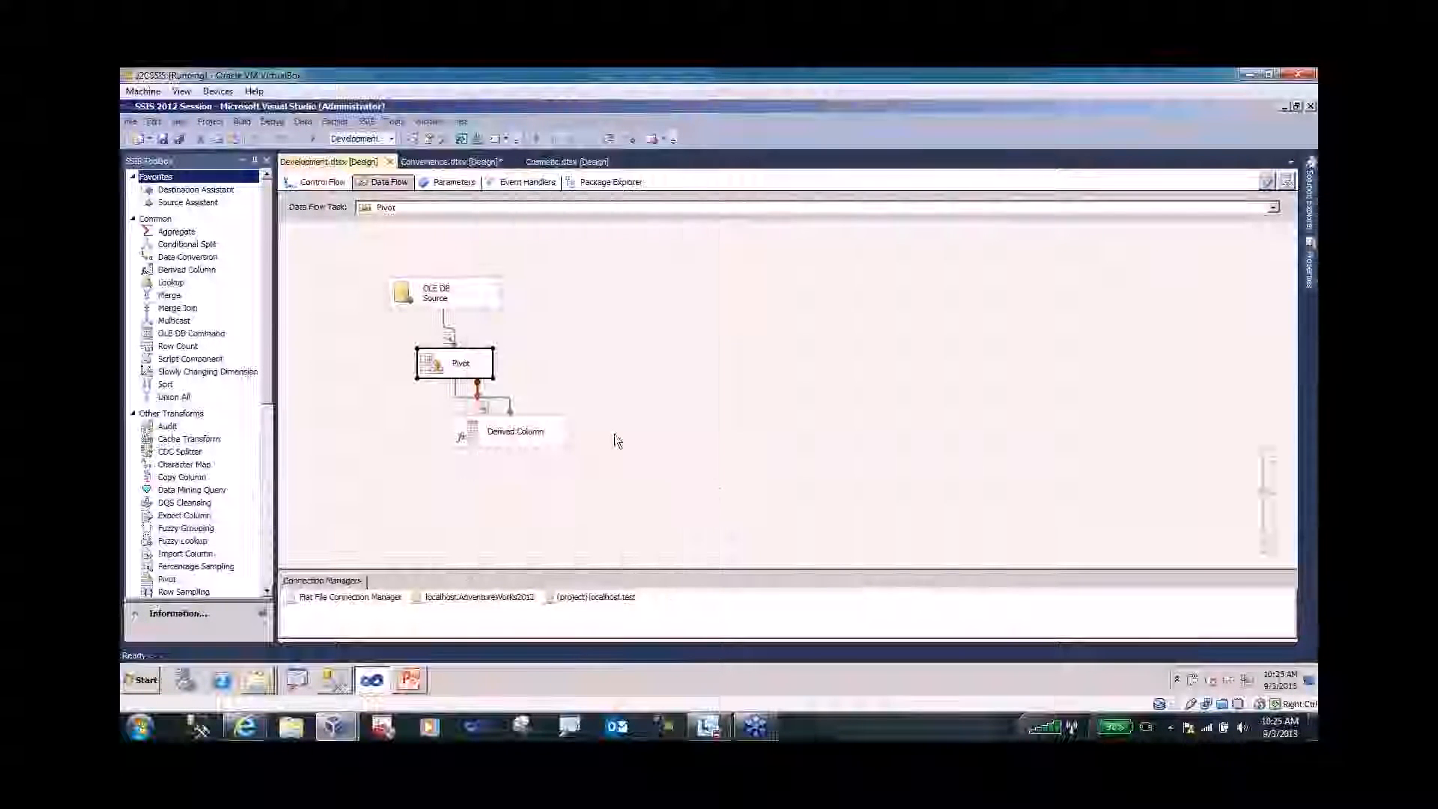
- Execute the Pivot data flow, then widen SumTotalDue in the source data viewer and close it
right_click(603, 321)
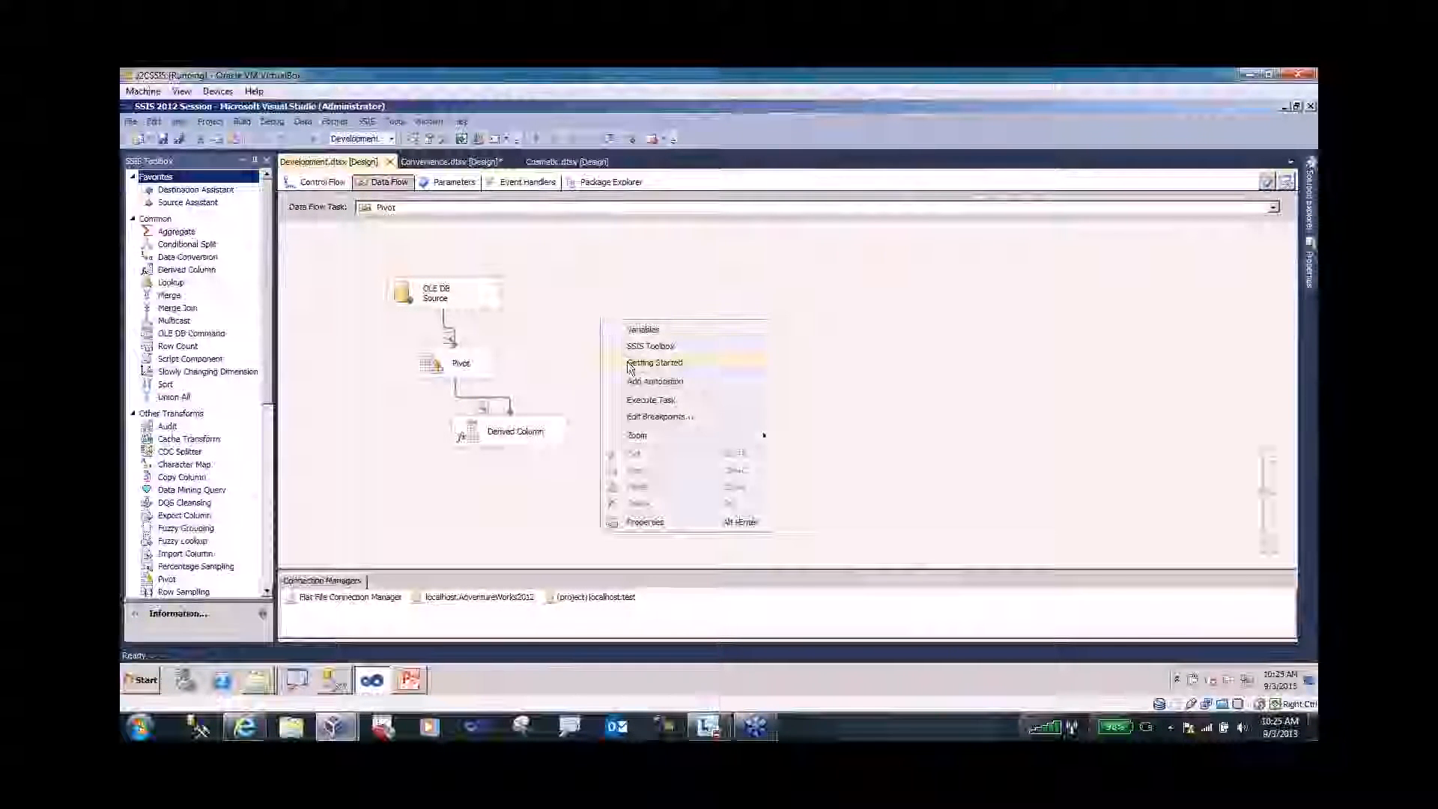
click(638, 401)
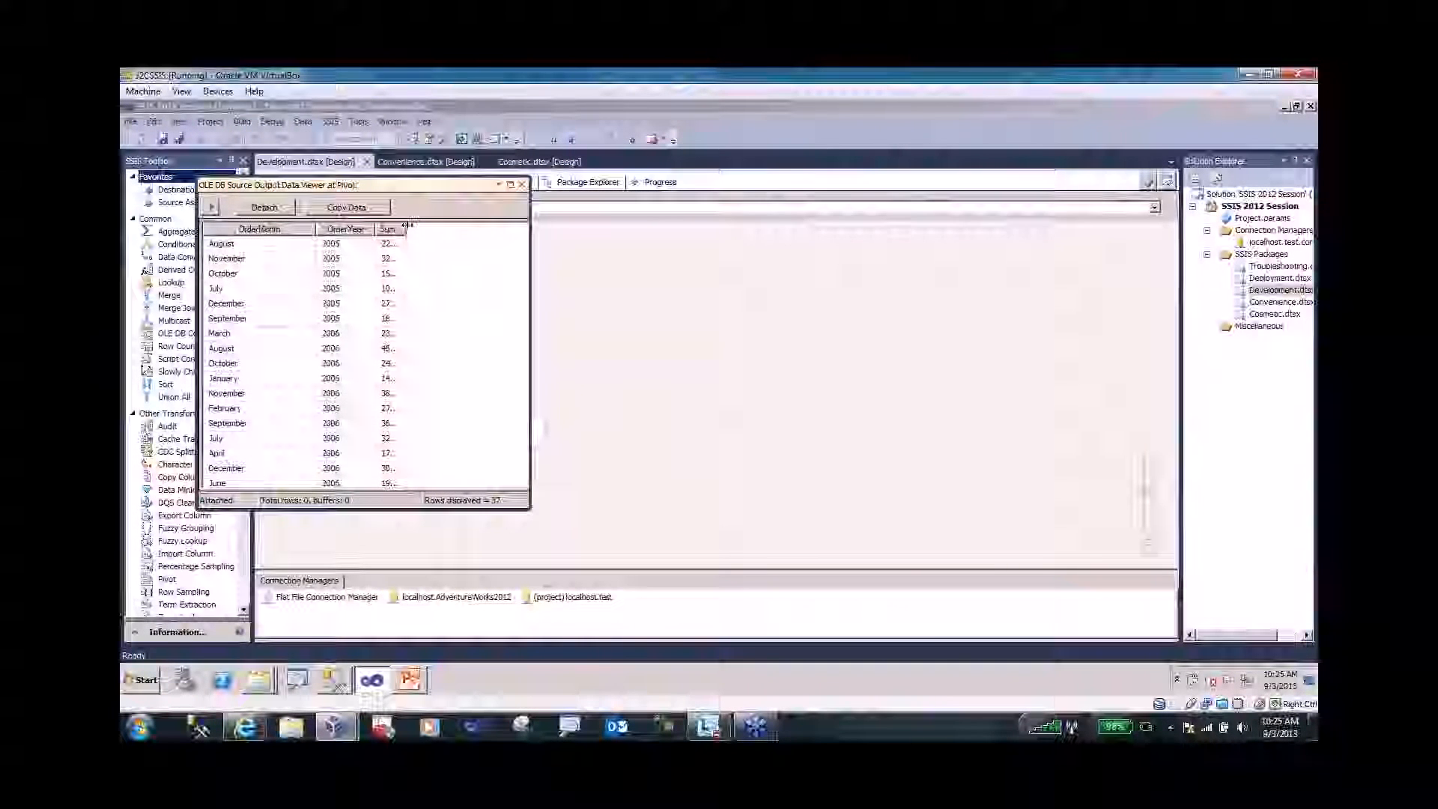
drag(406, 229, 471, 233)
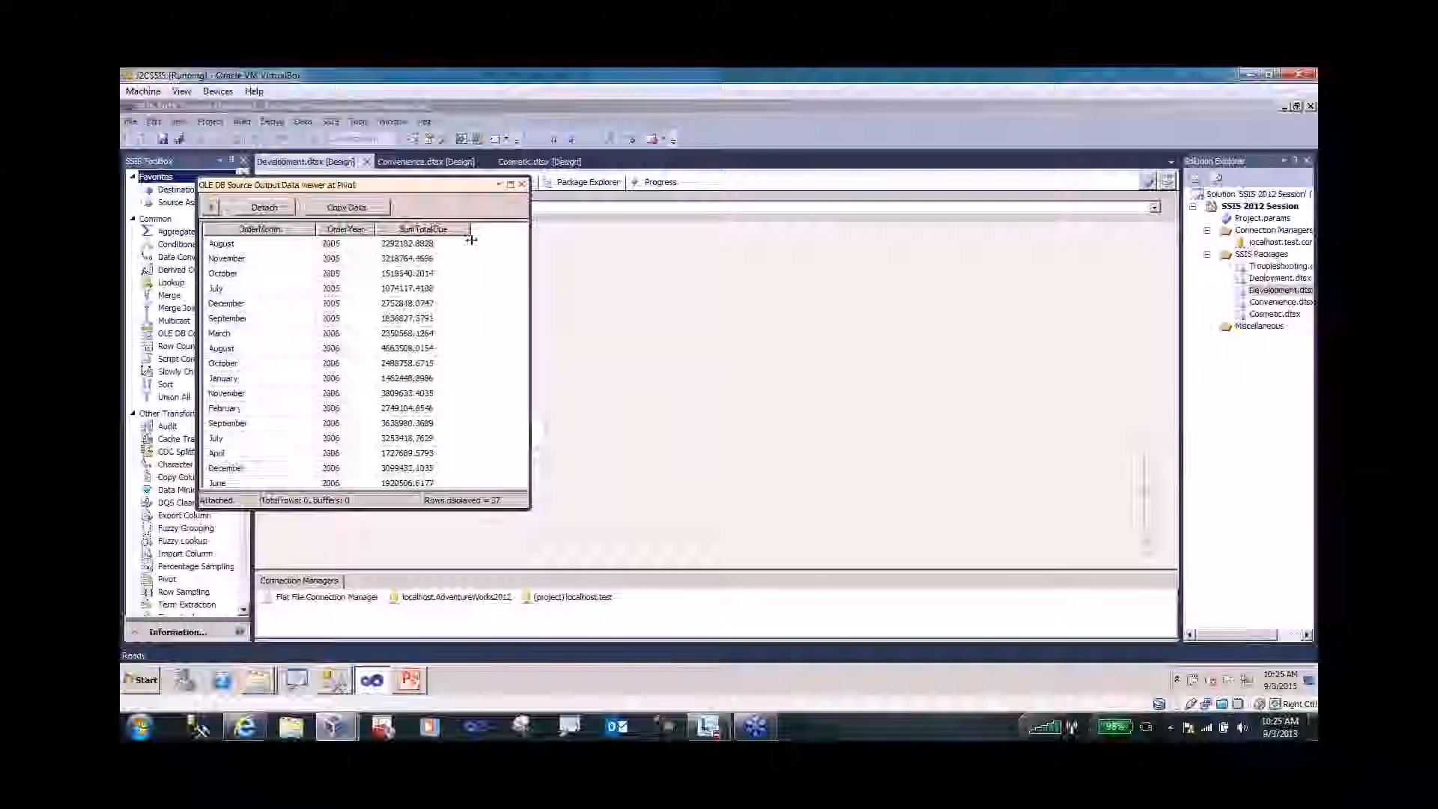
click(522, 185)
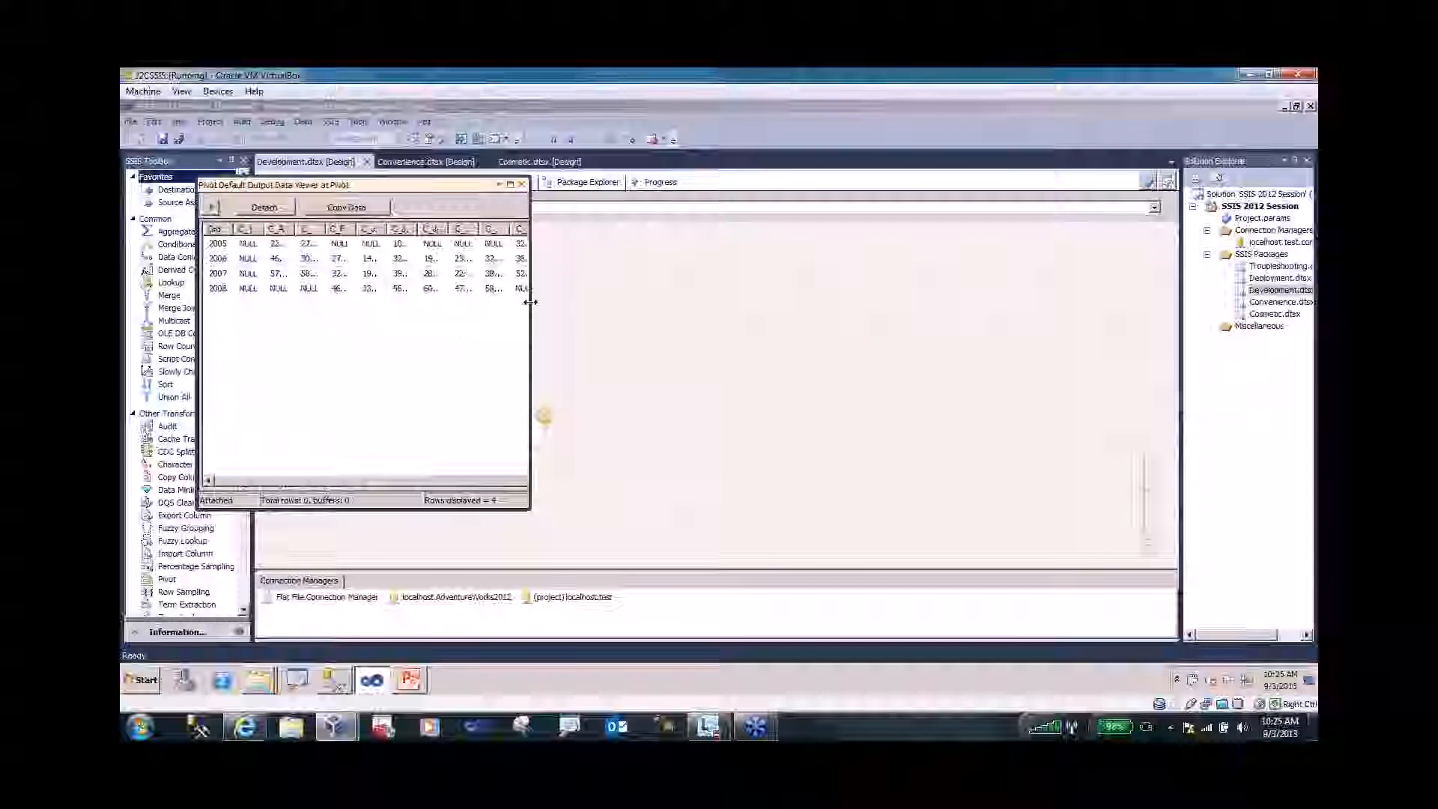
- Enlarge the pivoted output viewer, widen the August, April and December total columns, then close it
drag(530, 302, 723, 311)
drag(295, 230, 382, 234)
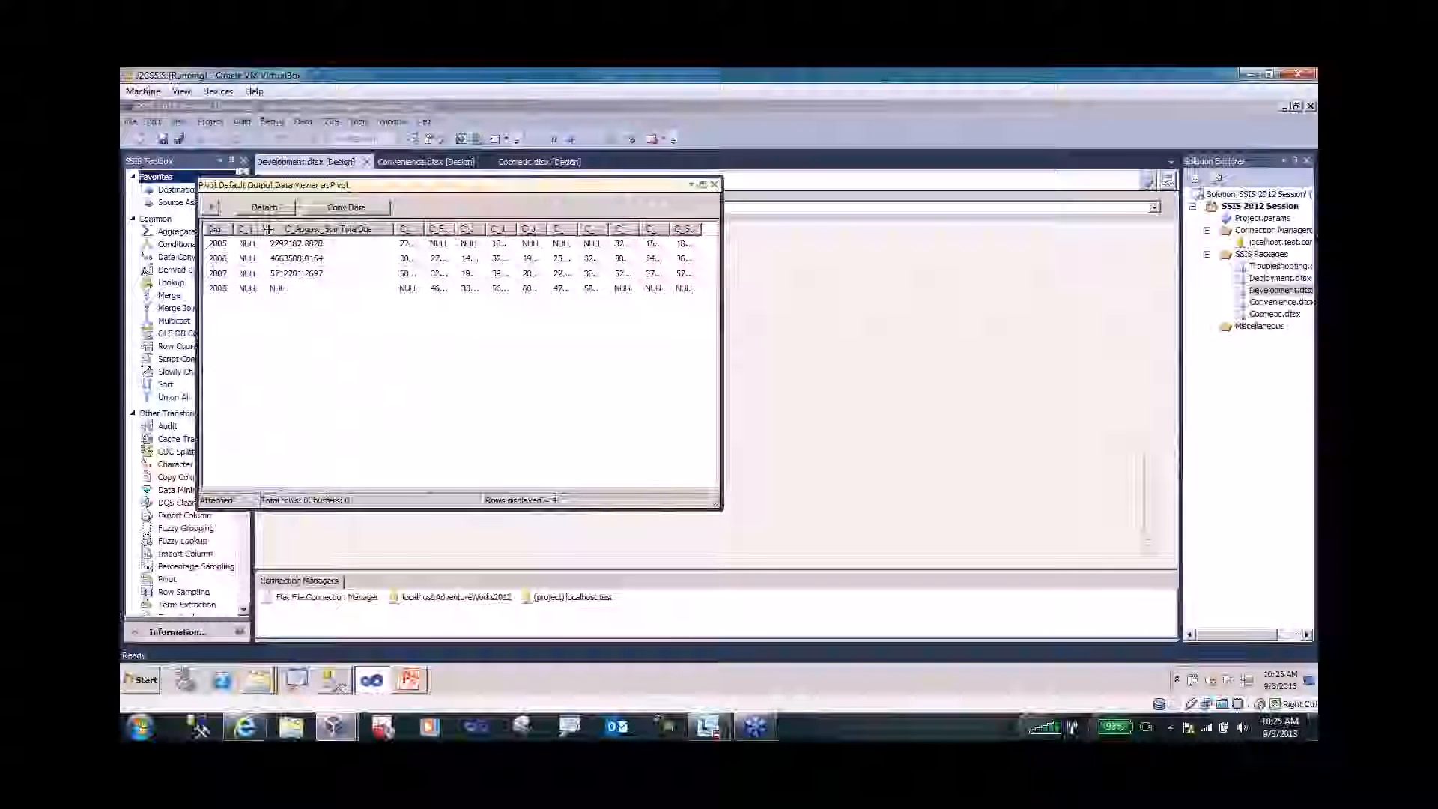
drag(266, 229, 341, 230)
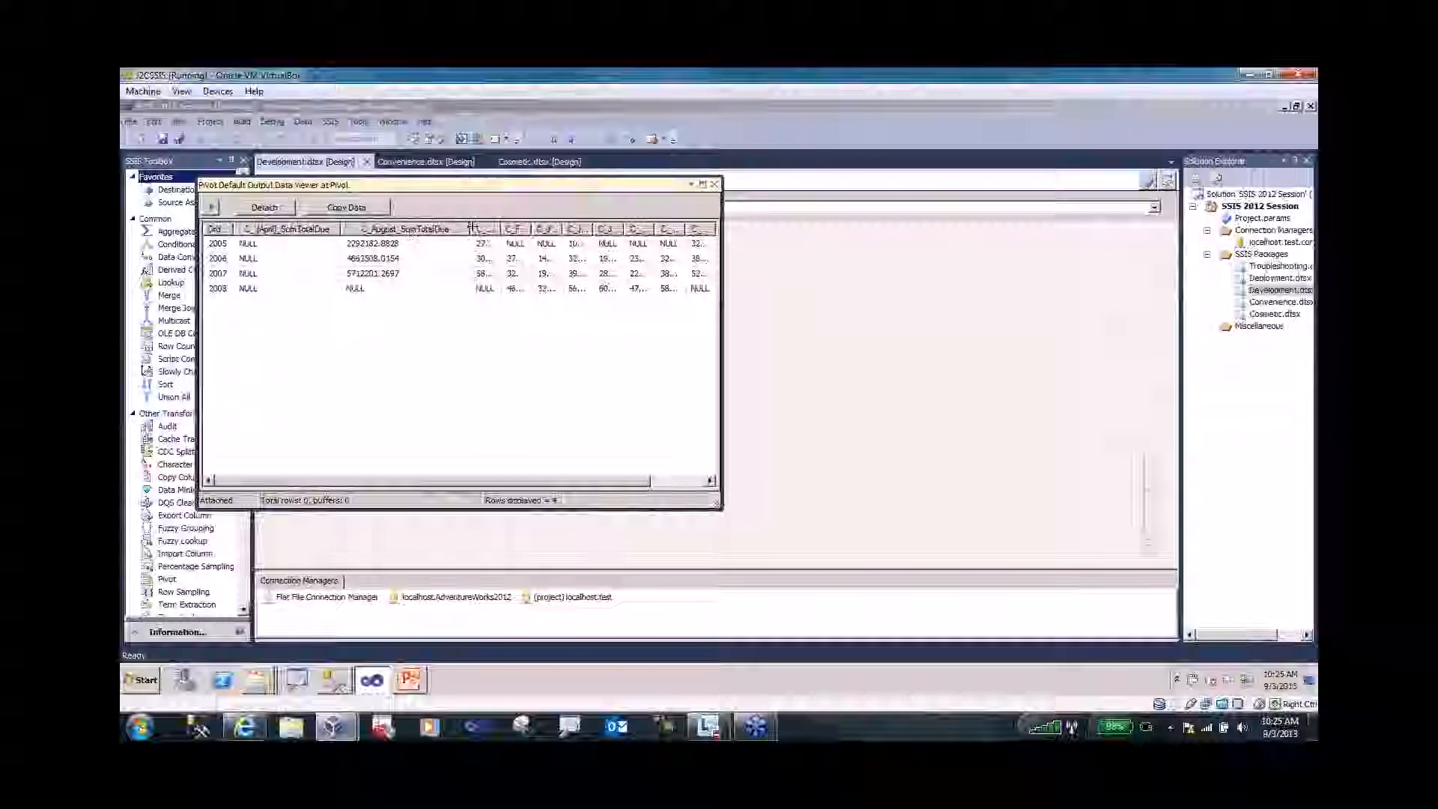
drag(508, 227, 592, 228)
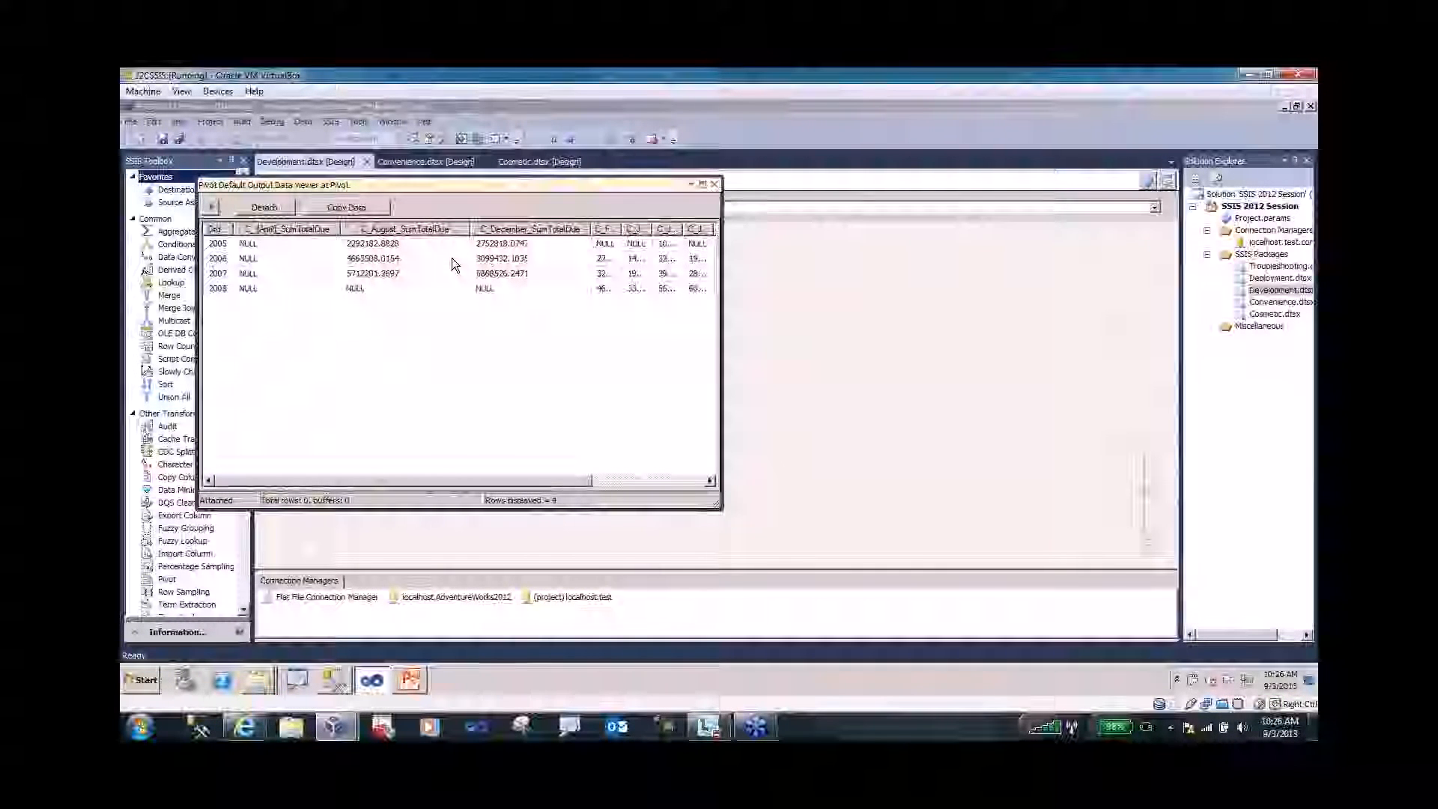
click(715, 185)
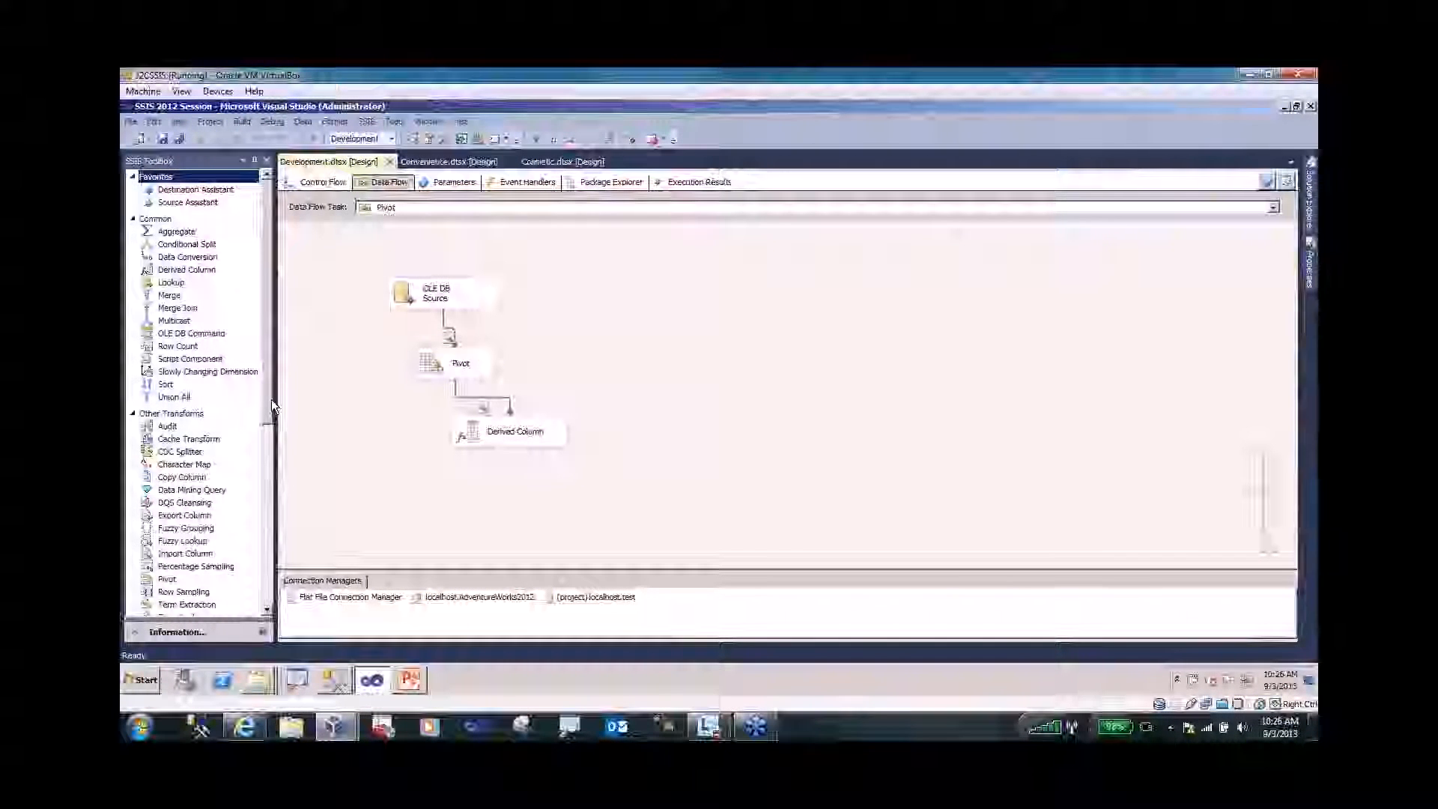
- Scroll the SSIS Toolbox down to the CDC components and select CDC Splitter
drag(272, 398, 270, 408)
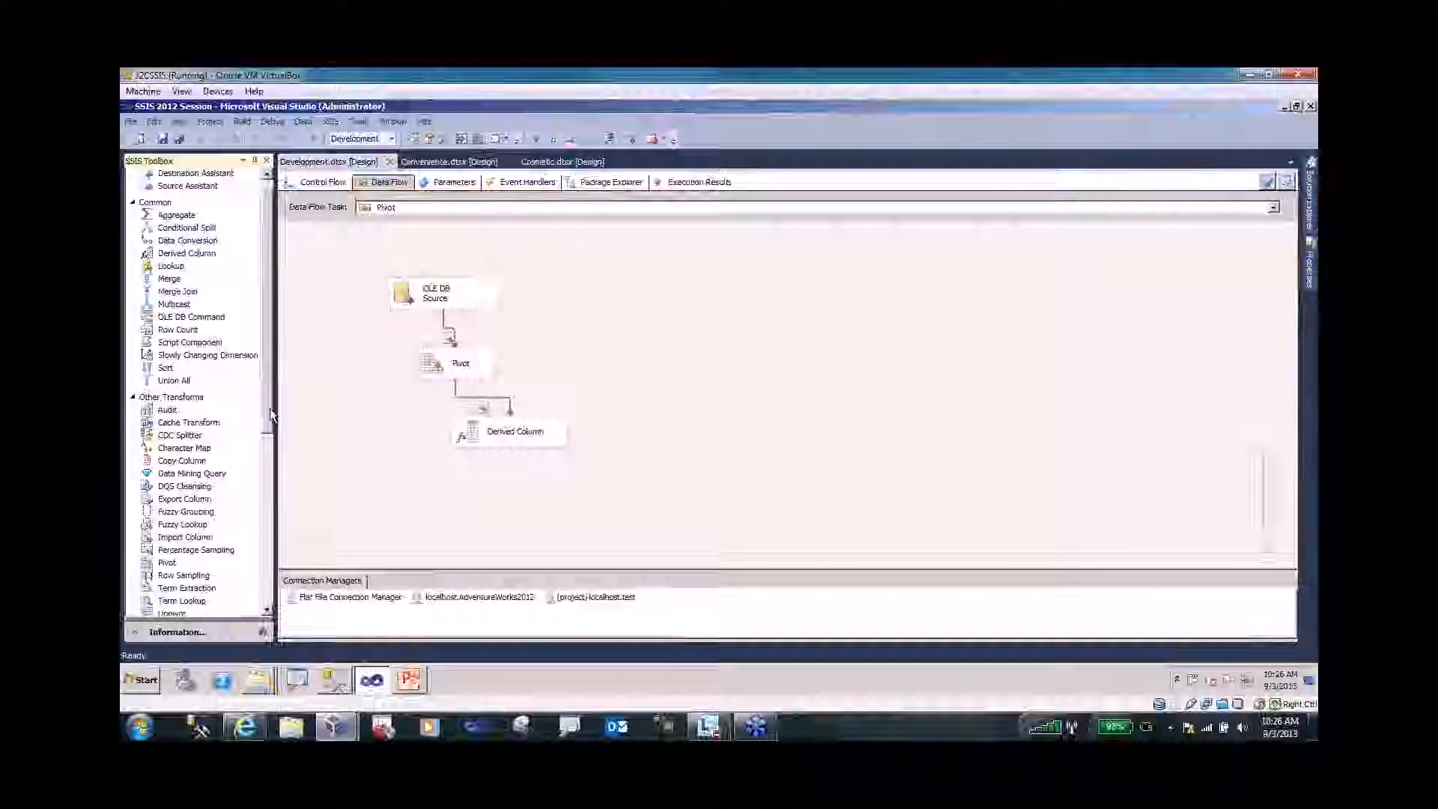
scroll(188, 405, down, 2)
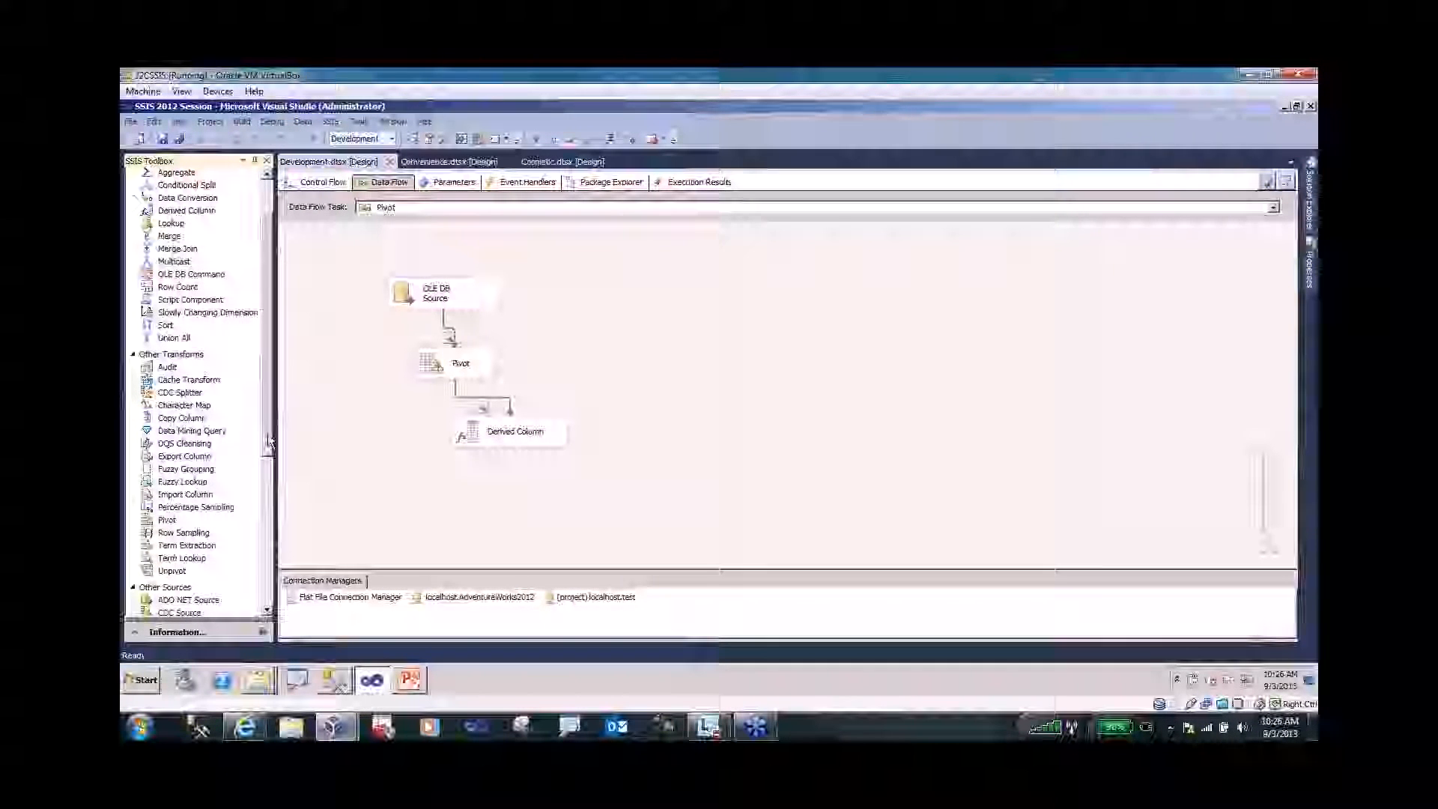
click(183, 388)
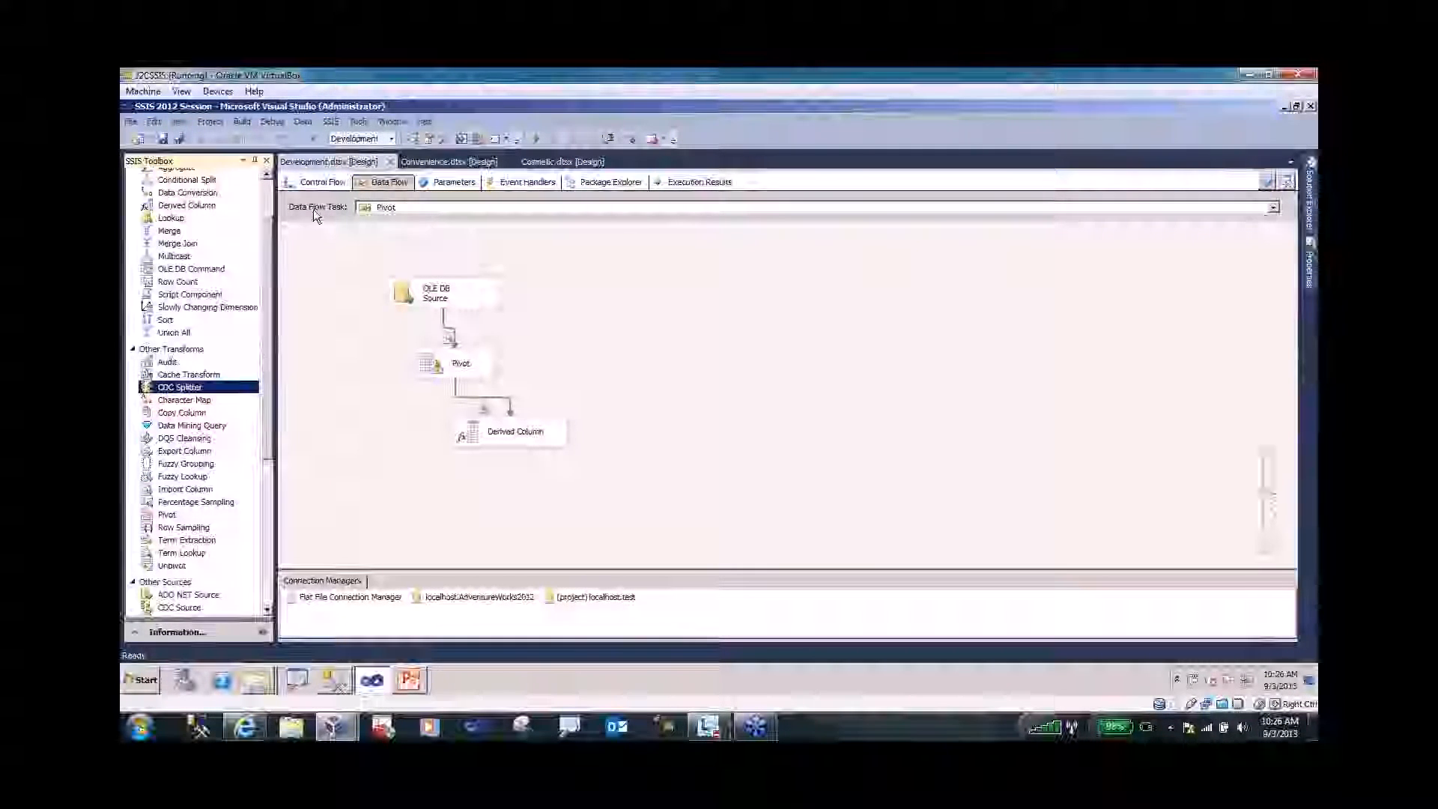
- On the control flow, place a CDC Control Task with a Data Flow Task below it
click(318, 184)
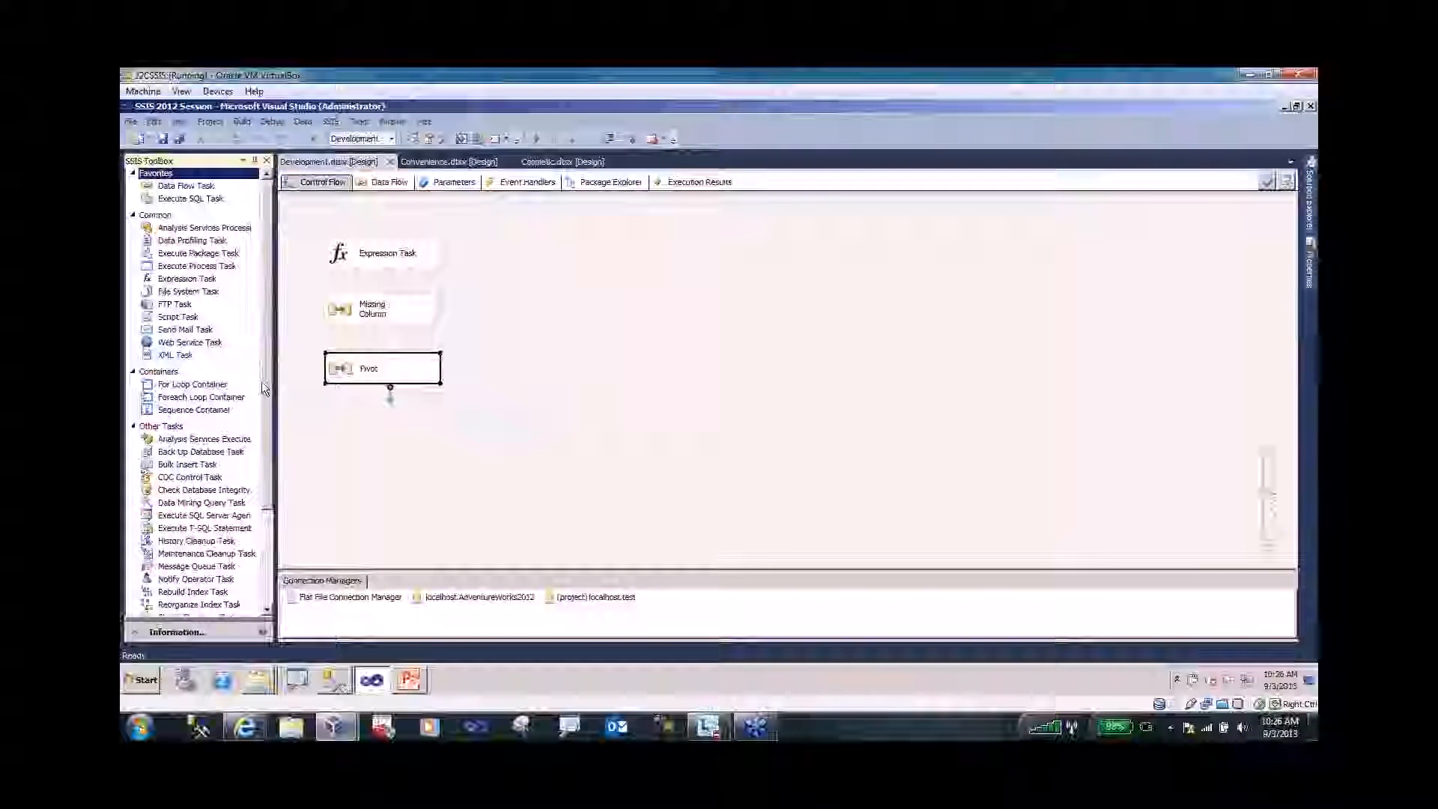
drag(267, 380, 266, 478)
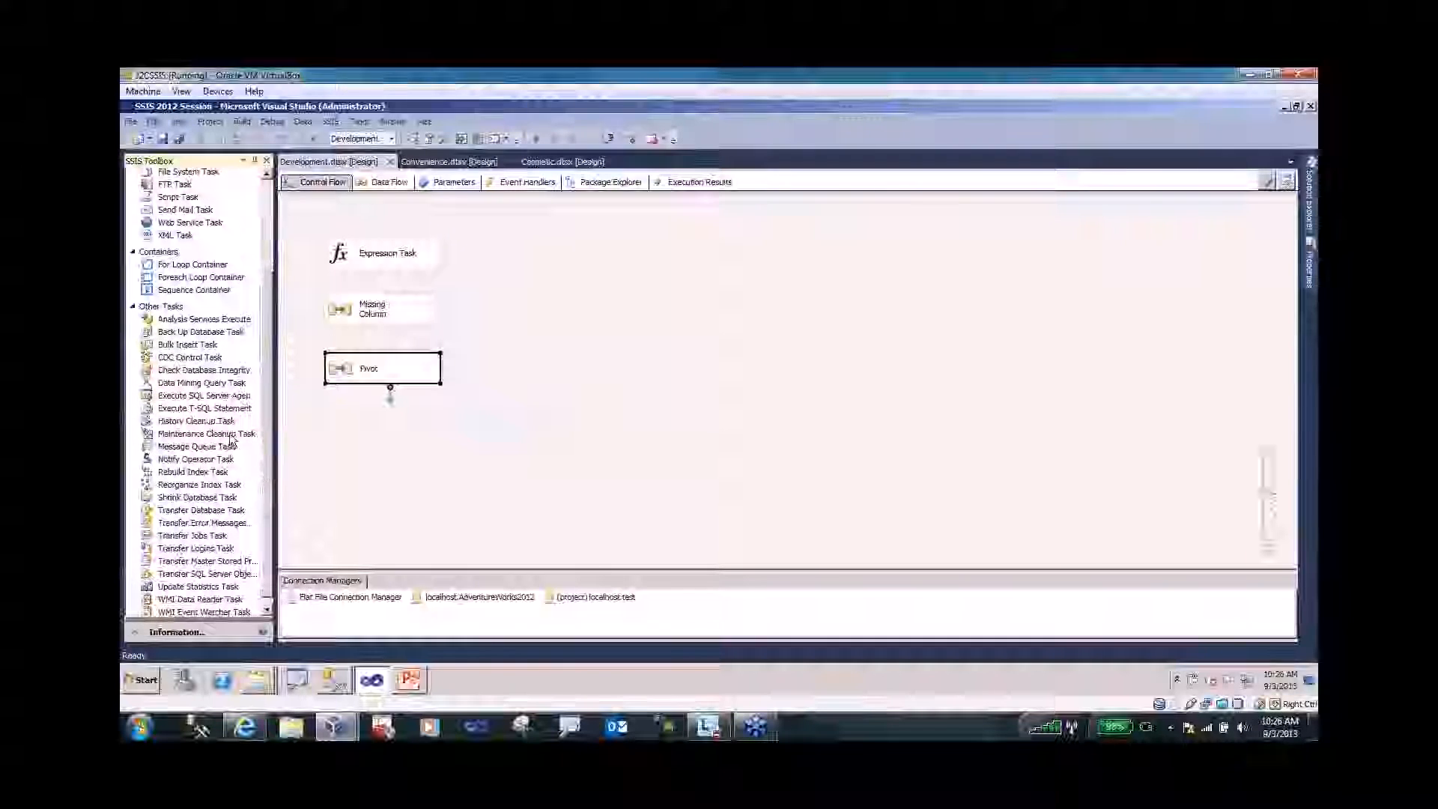
drag(181, 357, 555, 296)
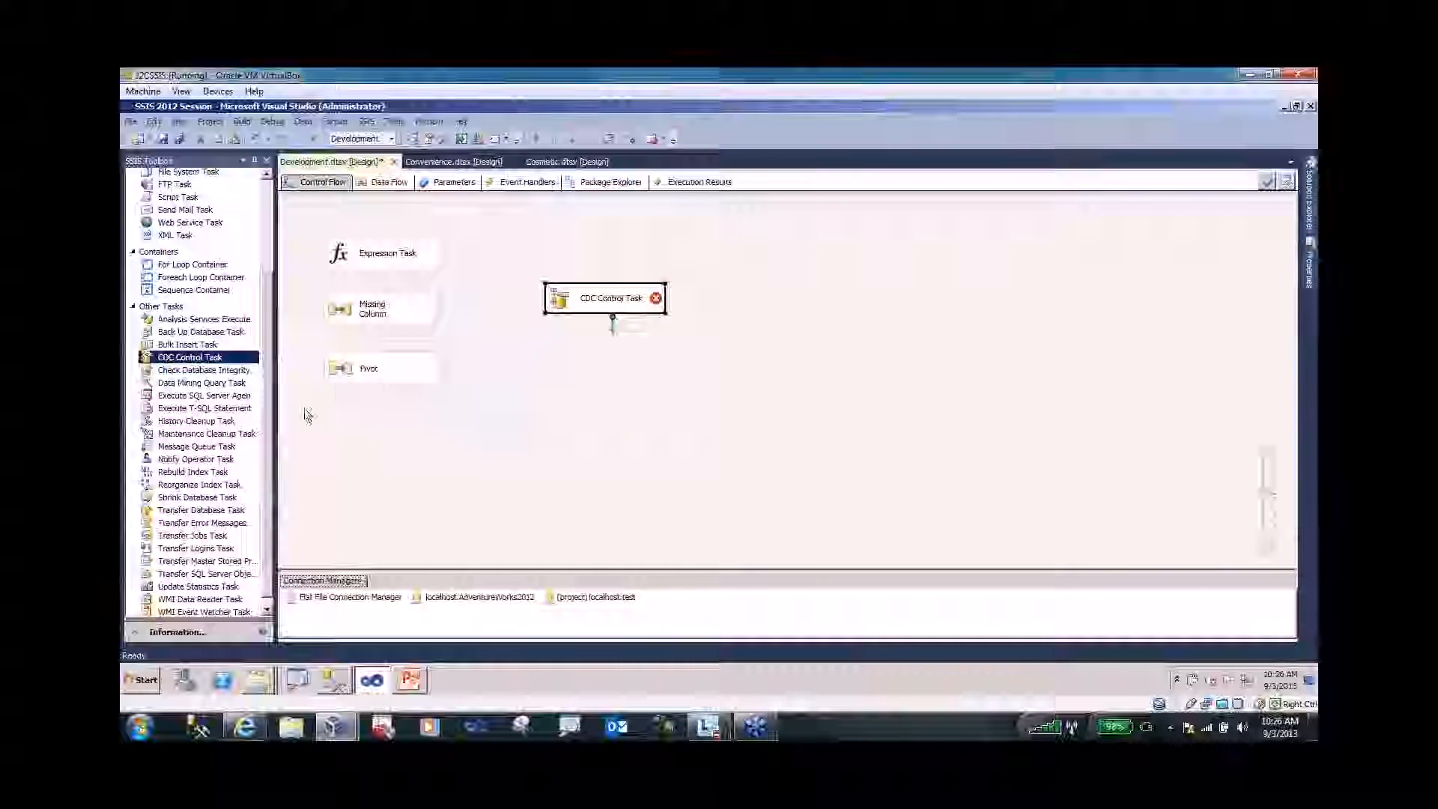
drag(271, 430, 275, 332)
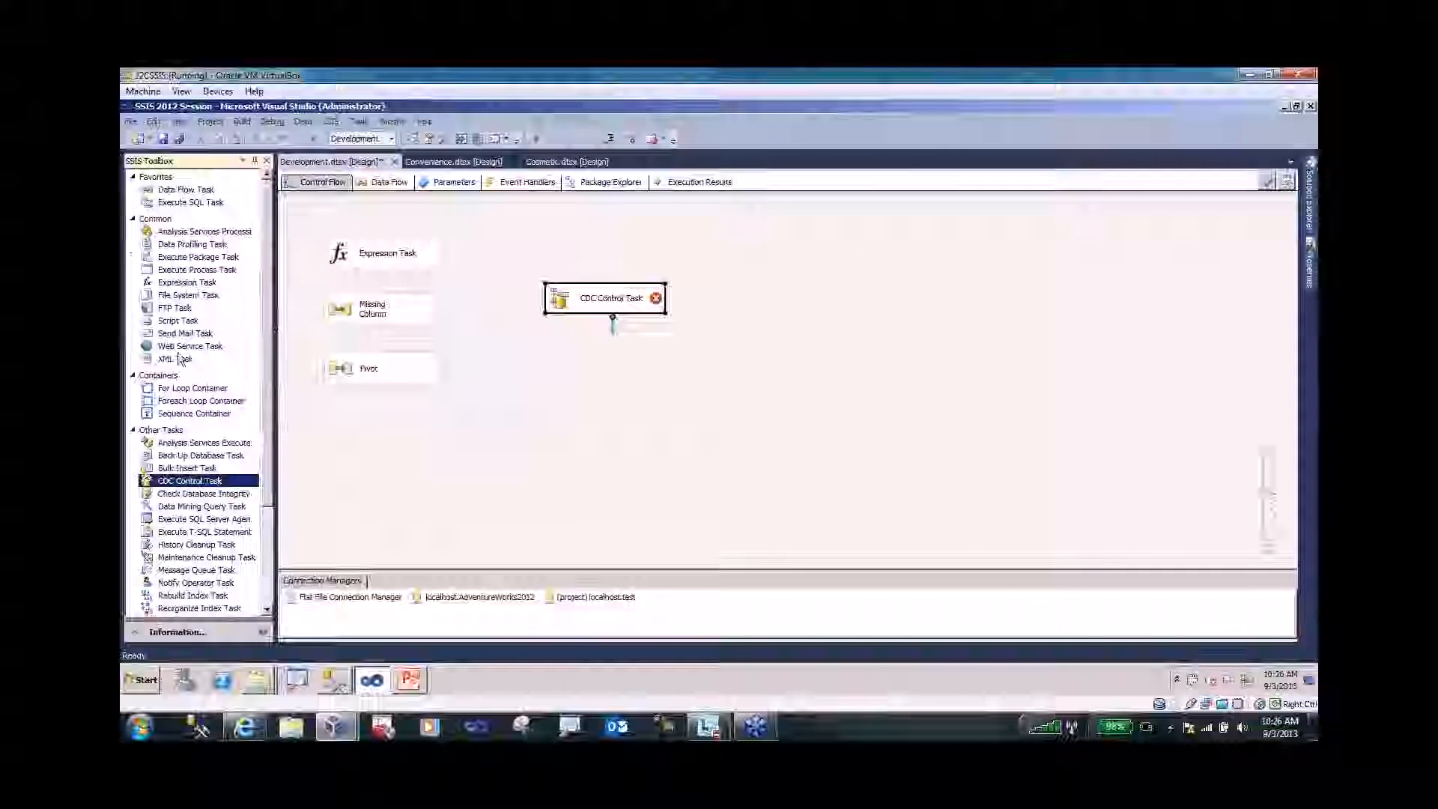
drag(182, 192, 506, 395)
- Open the new Data Flow Task and add a CDC Source to its data flow
double_click(507, 397)
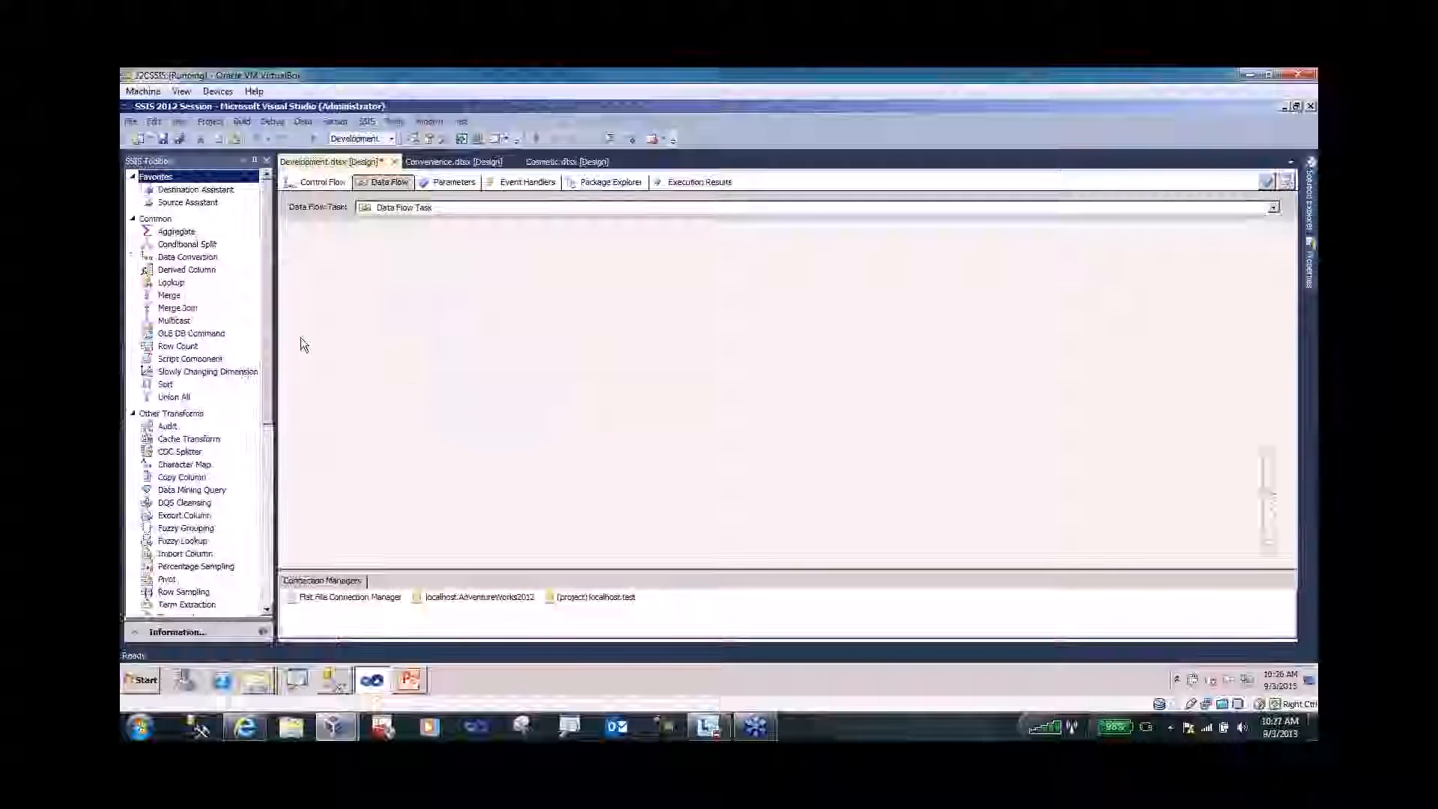
scroll(262, 389, down, 8)
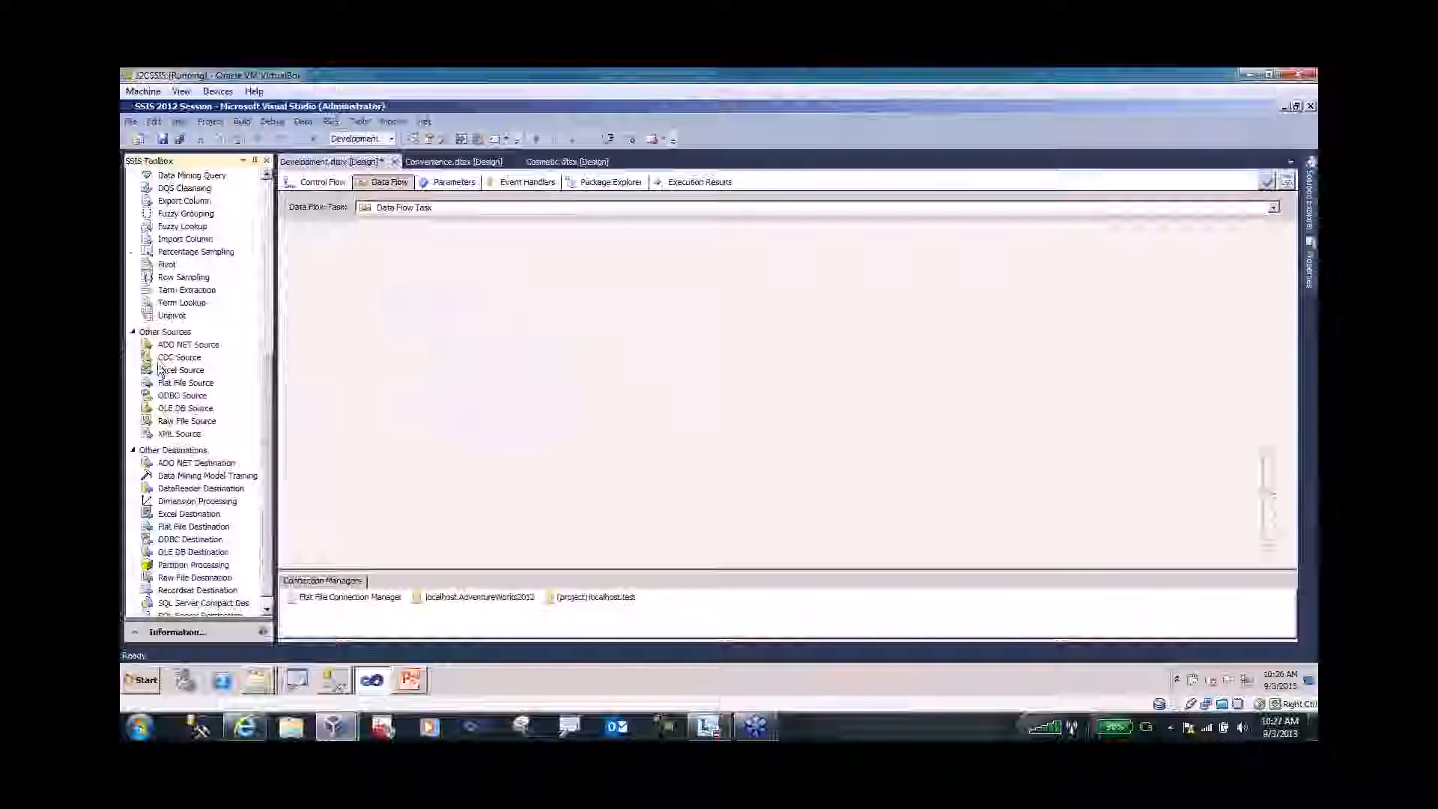
click(180, 357)
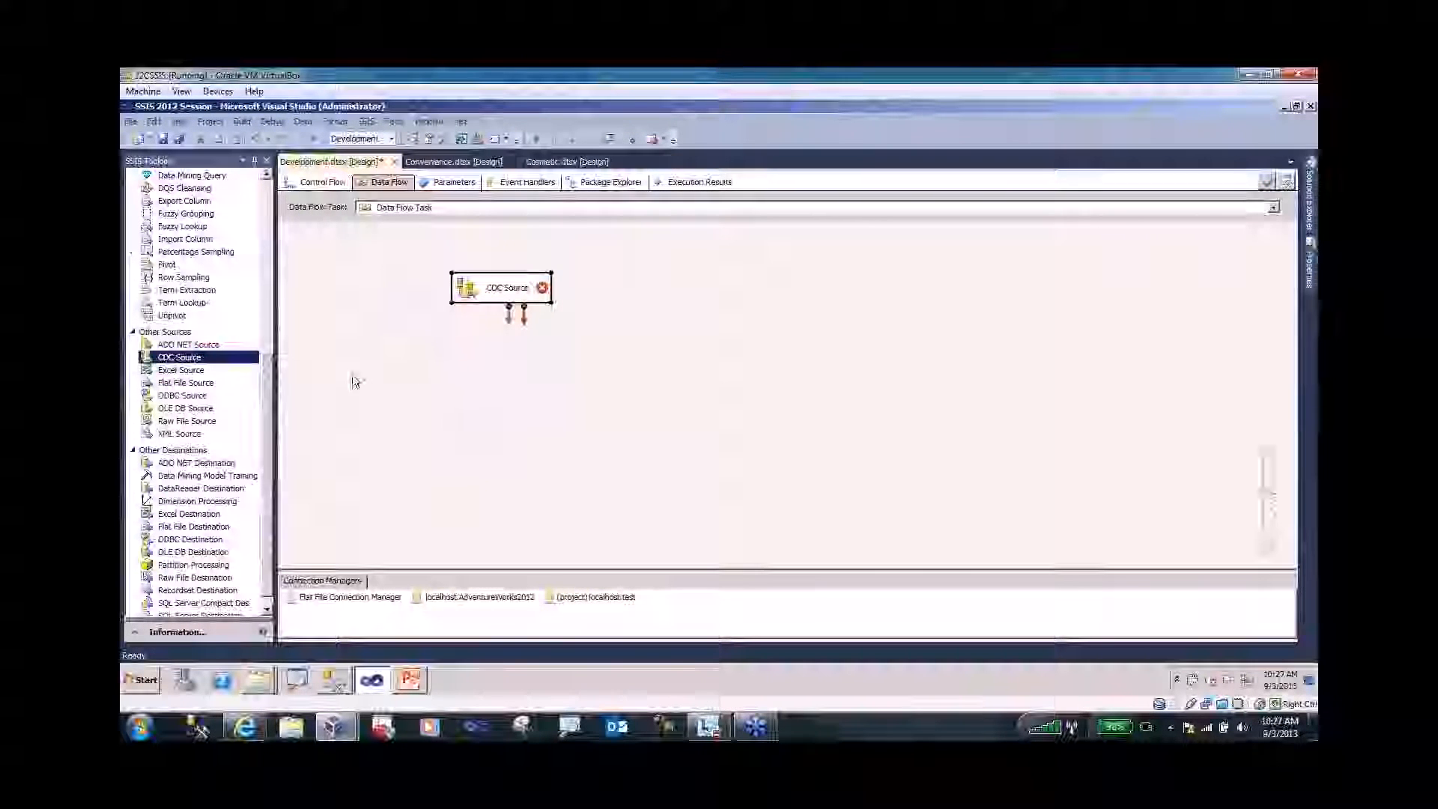
- Place a CDC Splitter below the CDC Source, then return to the control flow
scroll(265, 500, down, 1)
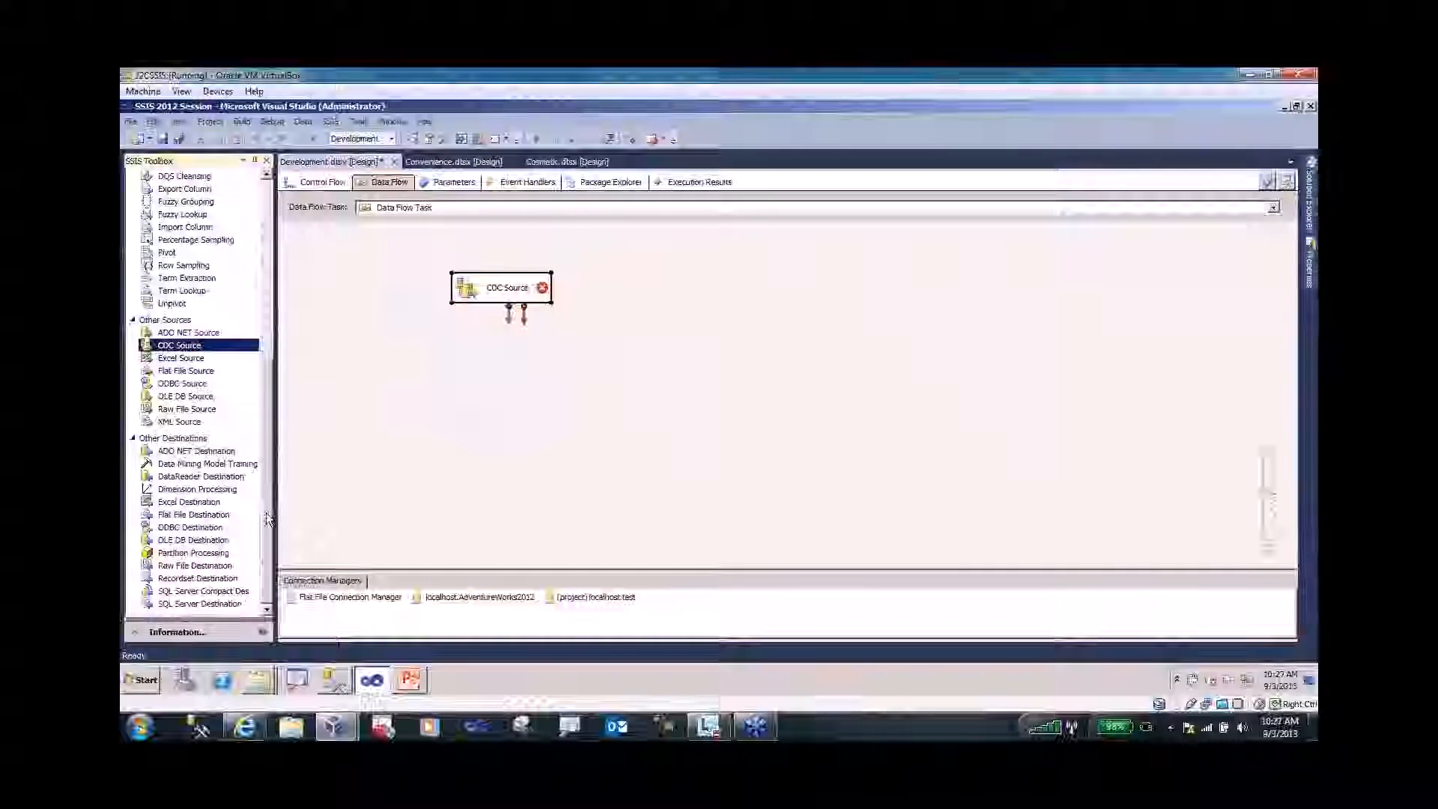
scroll(266, 480, up, 3)
scroll(268, 479, up, 4)
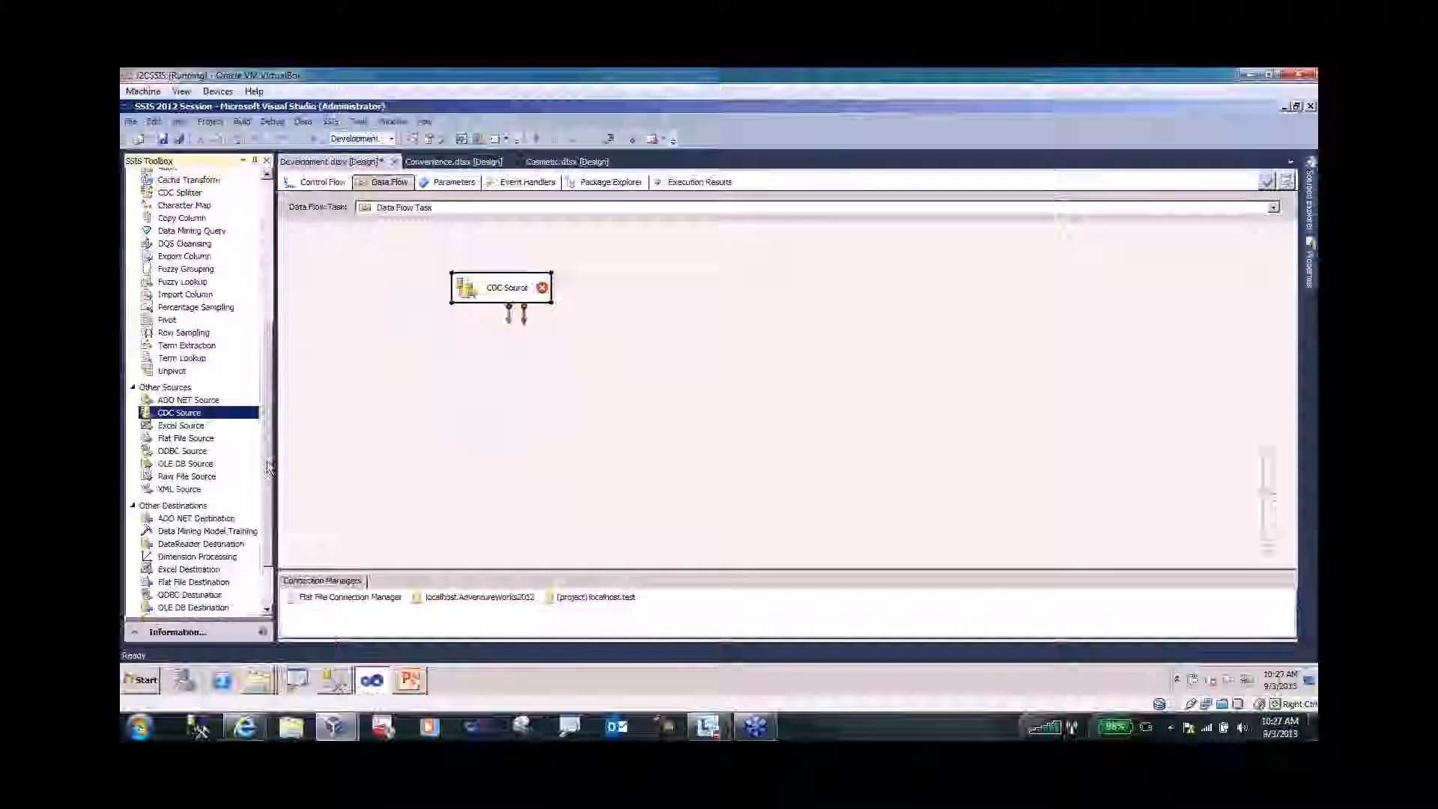
drag(188, 315, 442, 373)
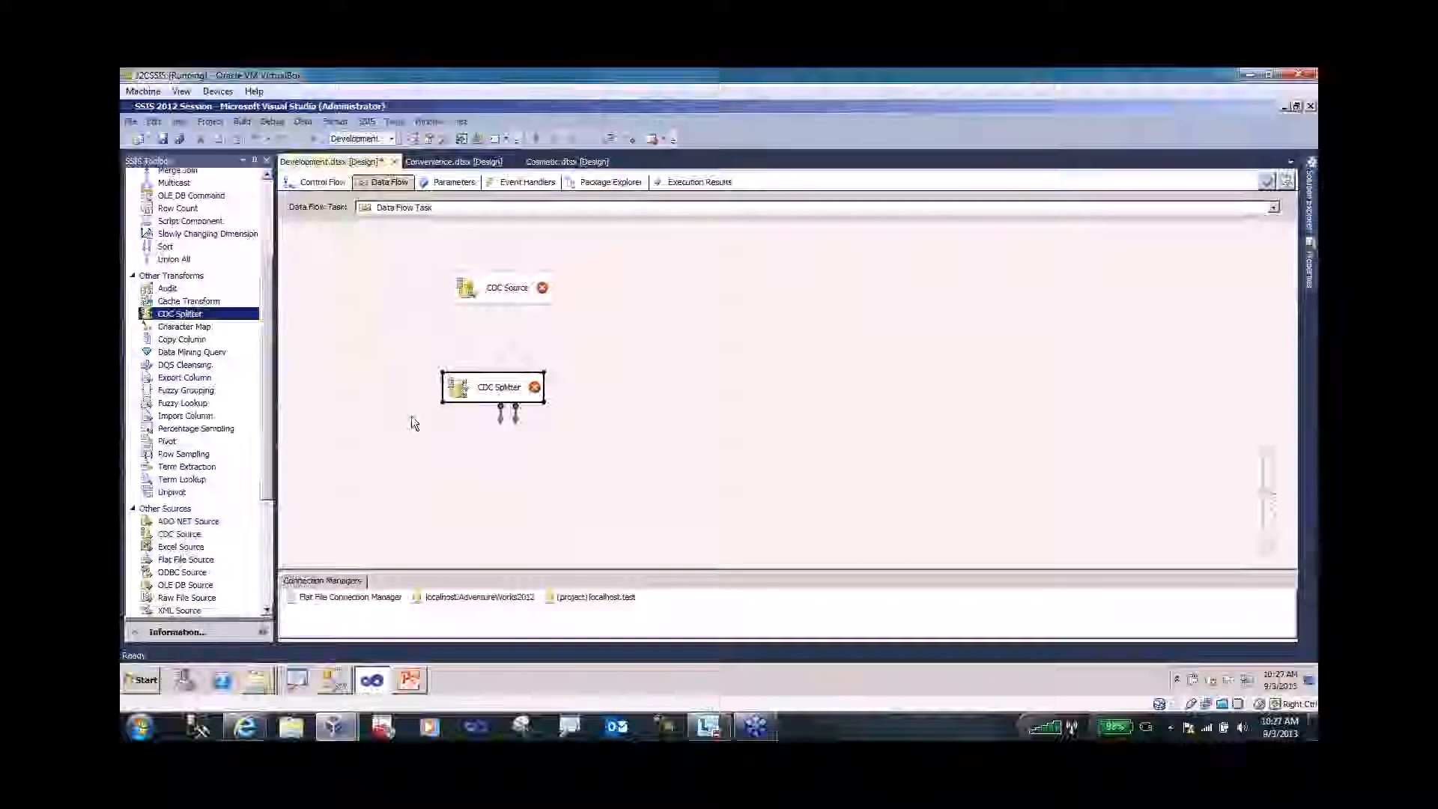
click(317, 182)
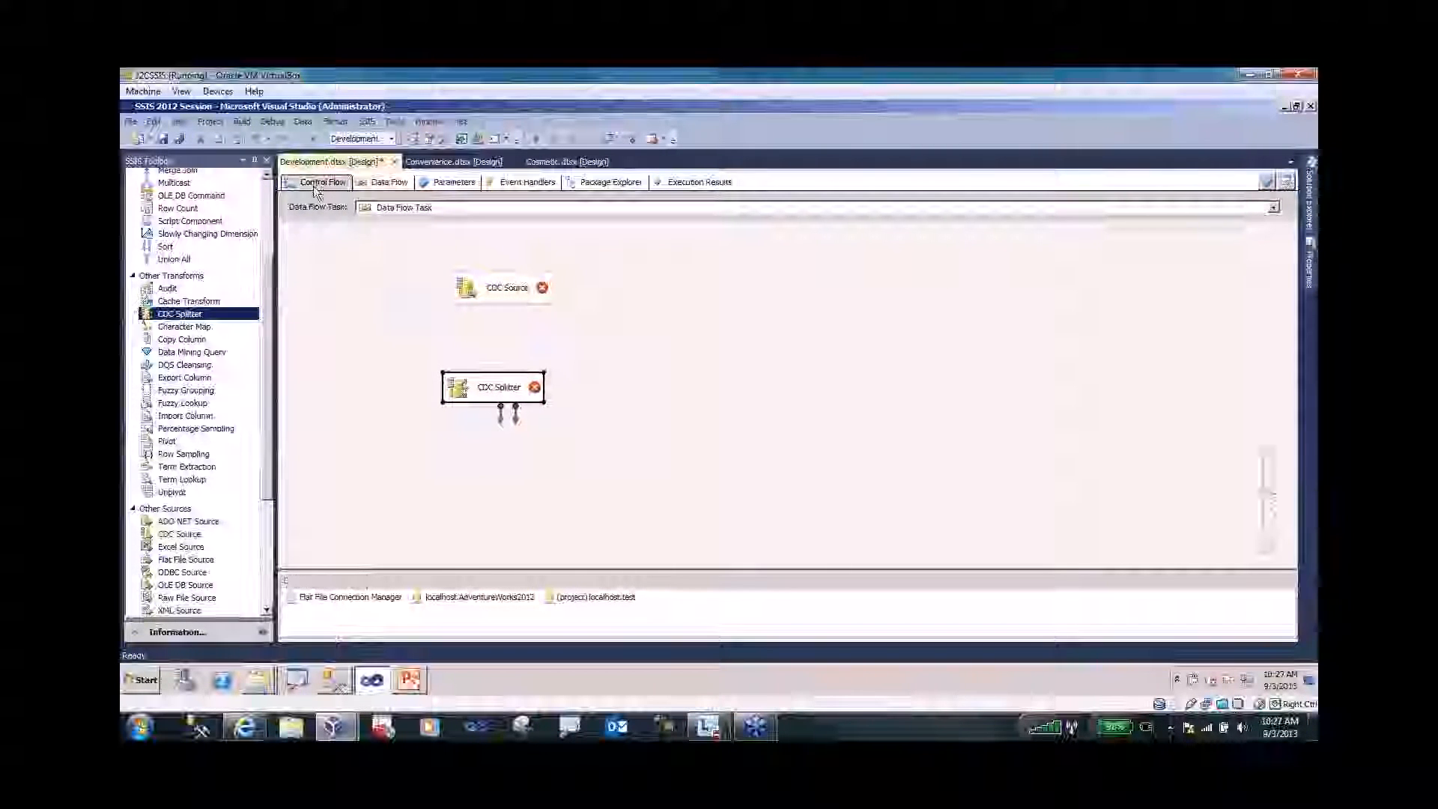
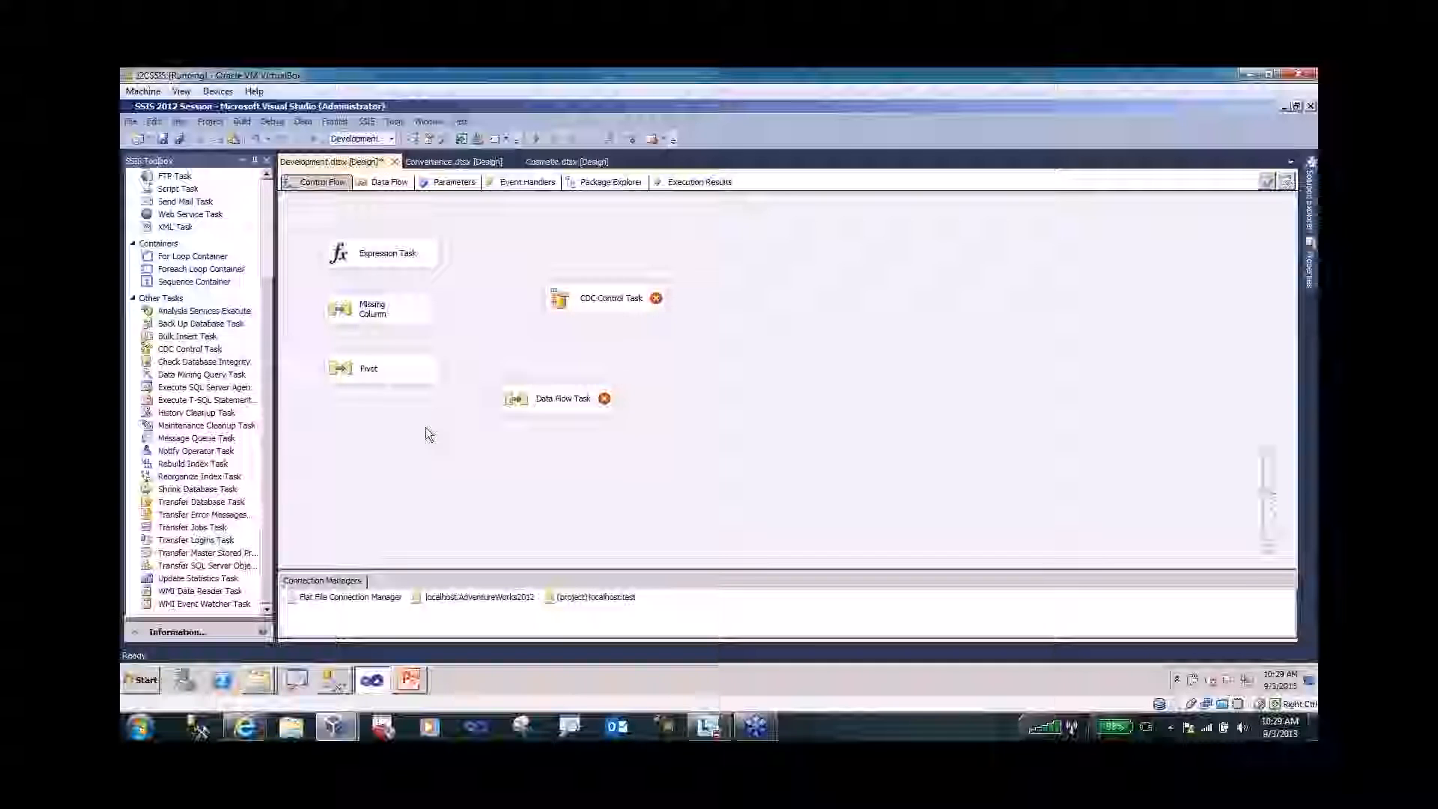
- Switch from Visual Studio to SQL Server Management Studio using the taskbar
click(335, 680)
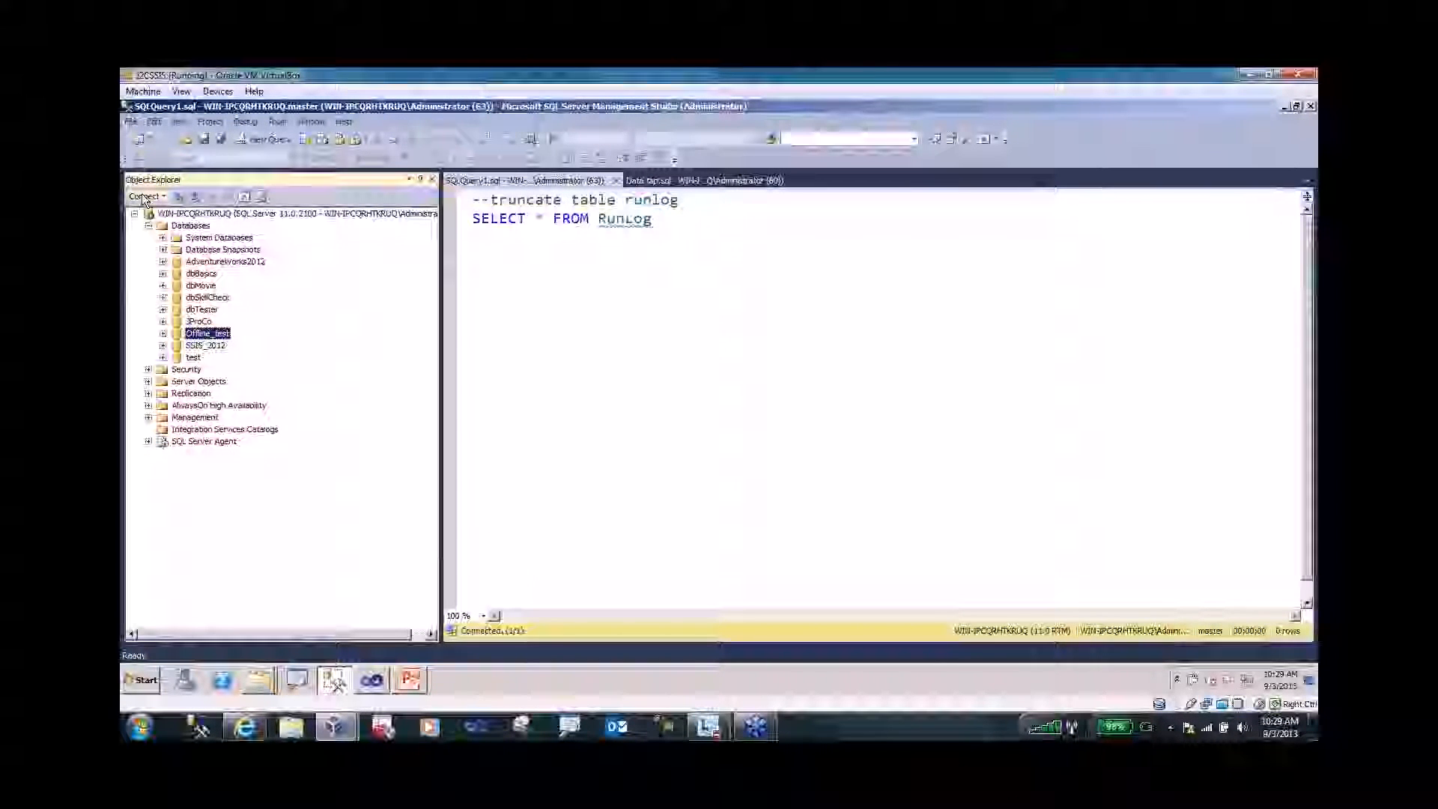
- Dismiss the server-type list and bring up the Integration Services Catalogs context menu in Object Explorer
click(145, 197)
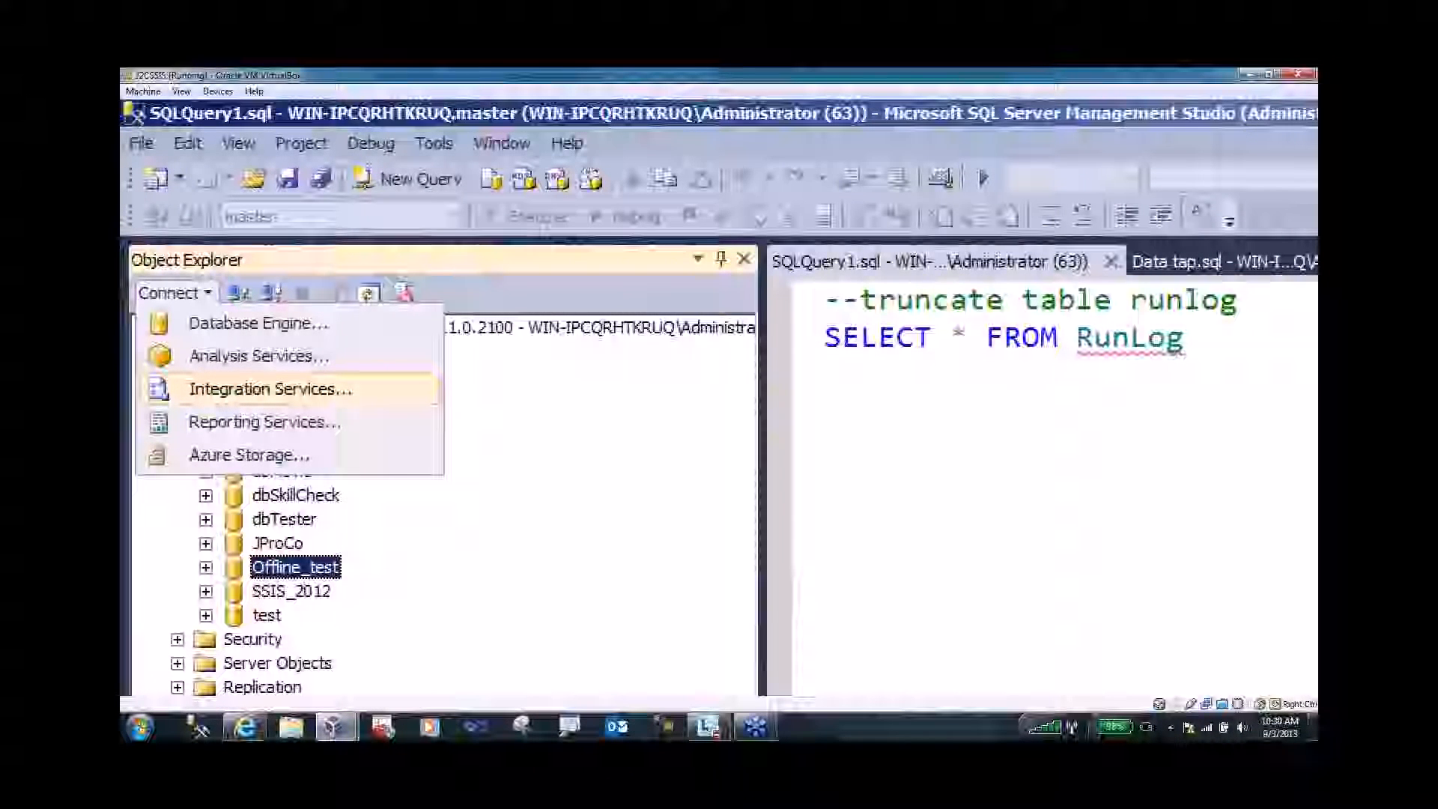
key(Escape)
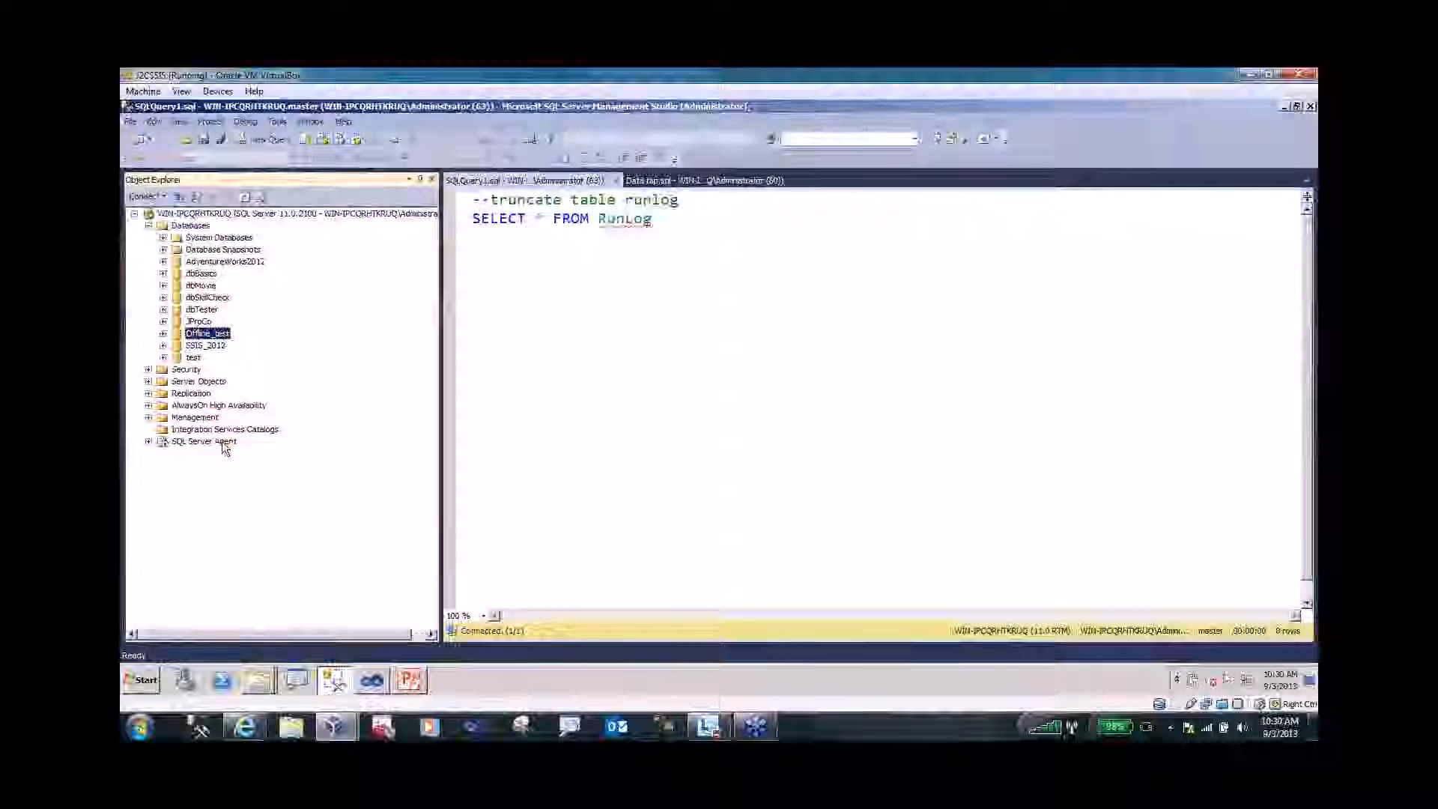
click(263, 433)
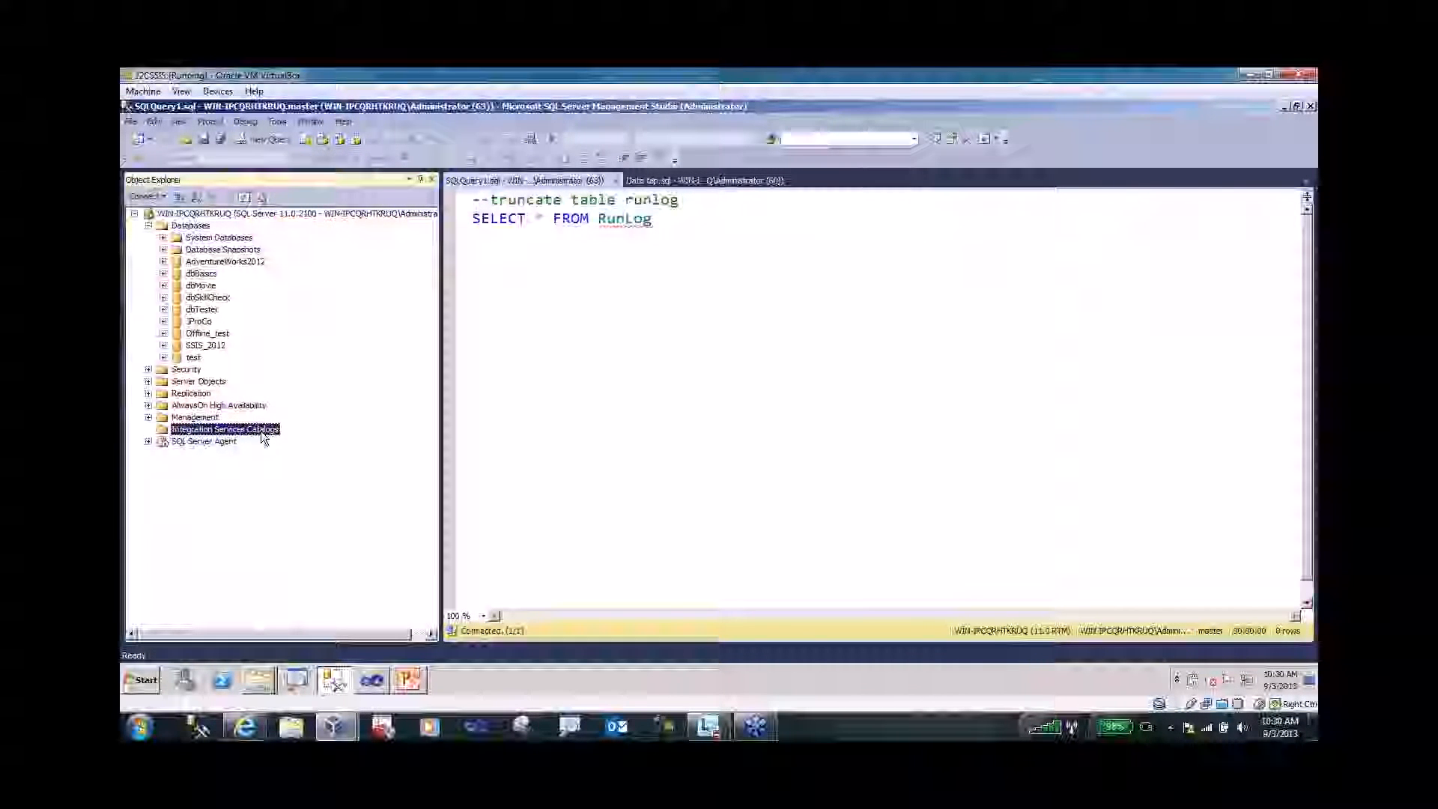
key(ctrl+1)
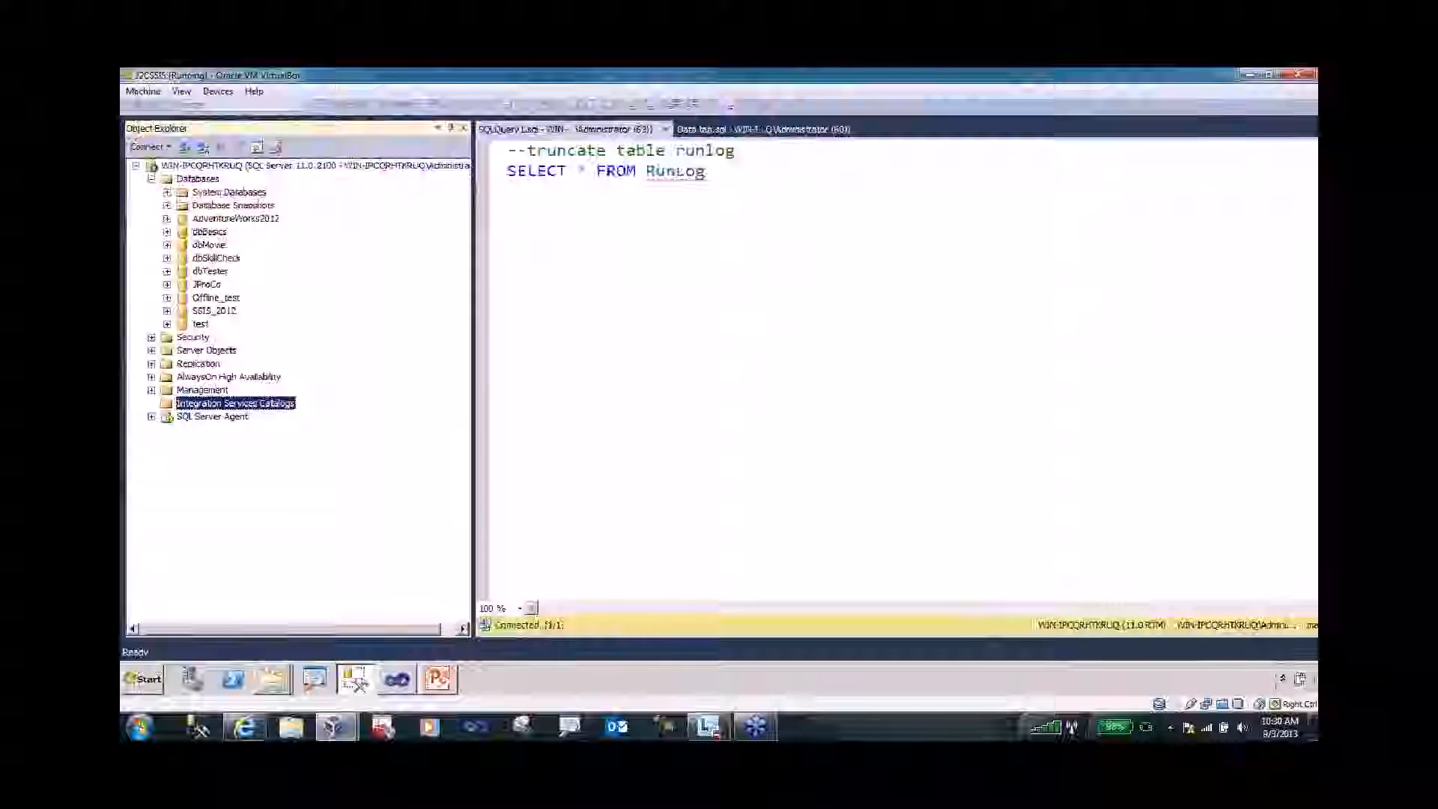
key(ctrl+1)
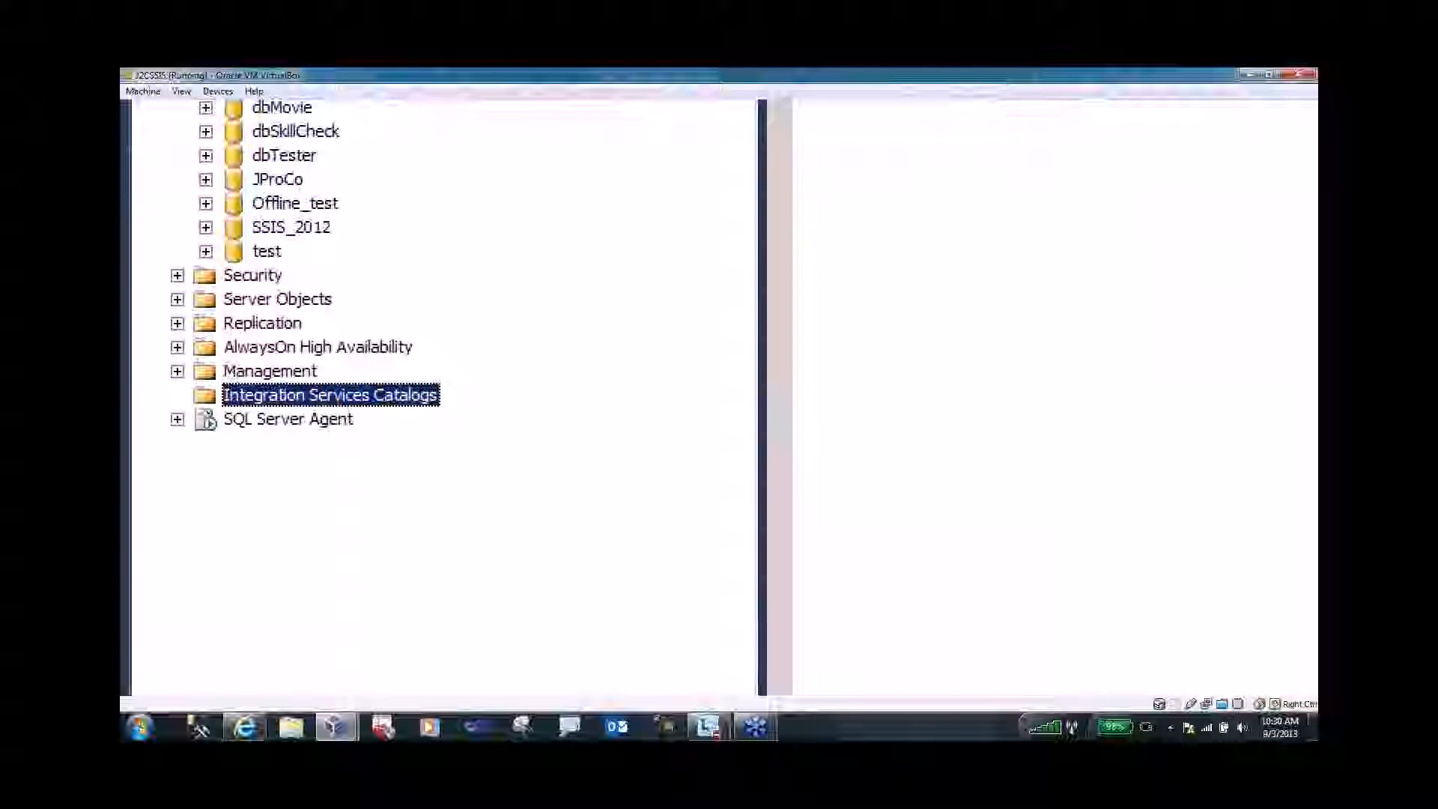
key(Escape)
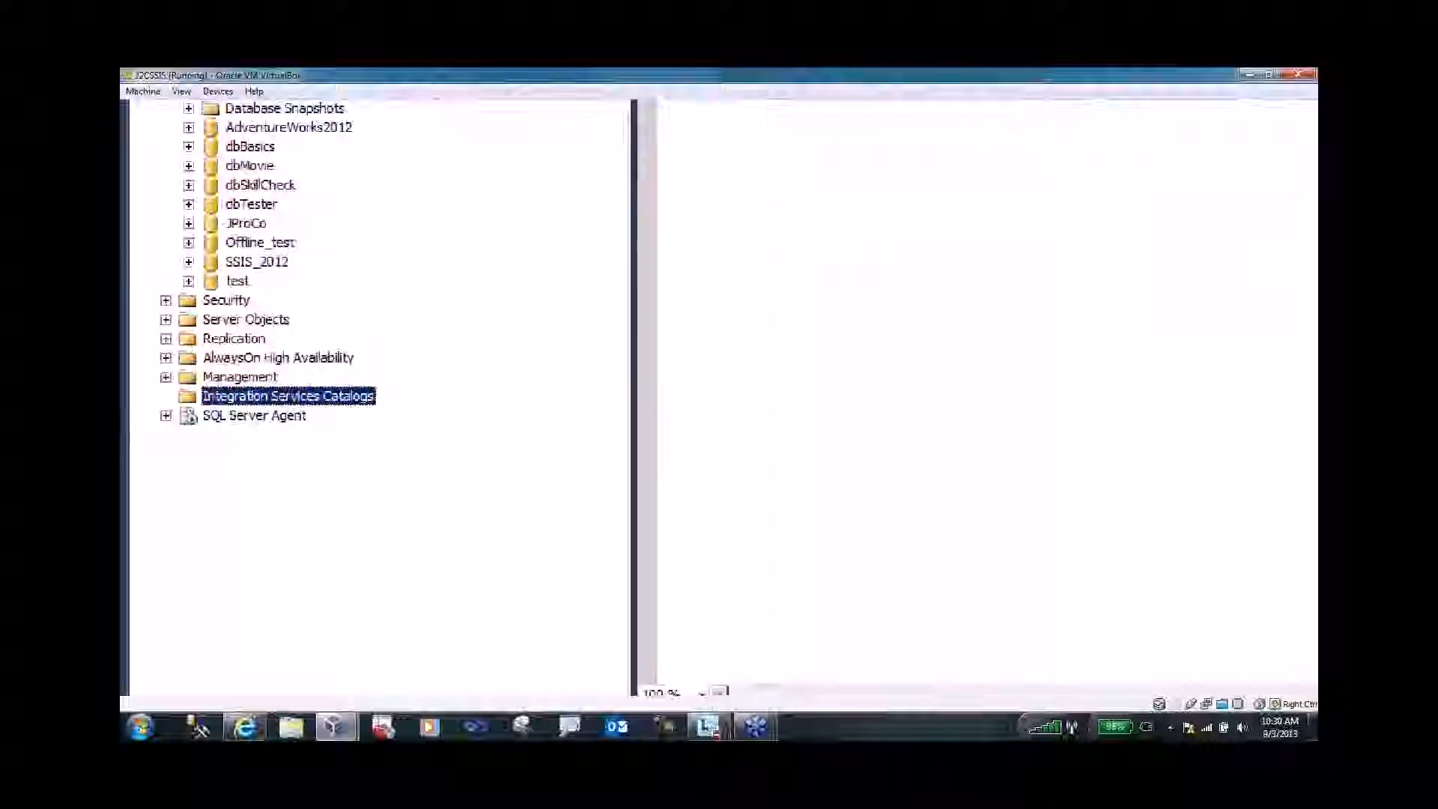
right_click(262, 433)
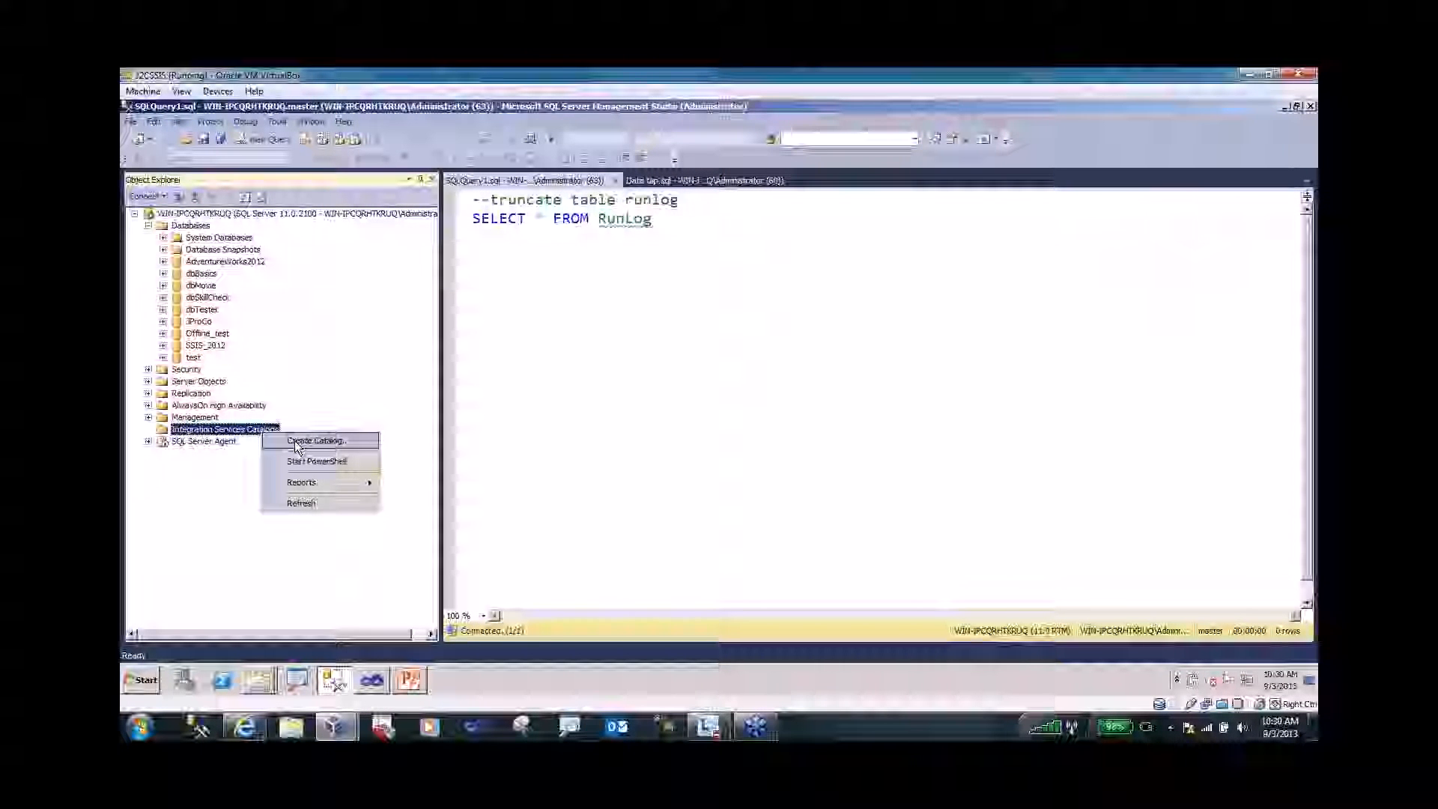
- Create the SSISDB catalog, entering and retyping an encryption password
click(295, 442)
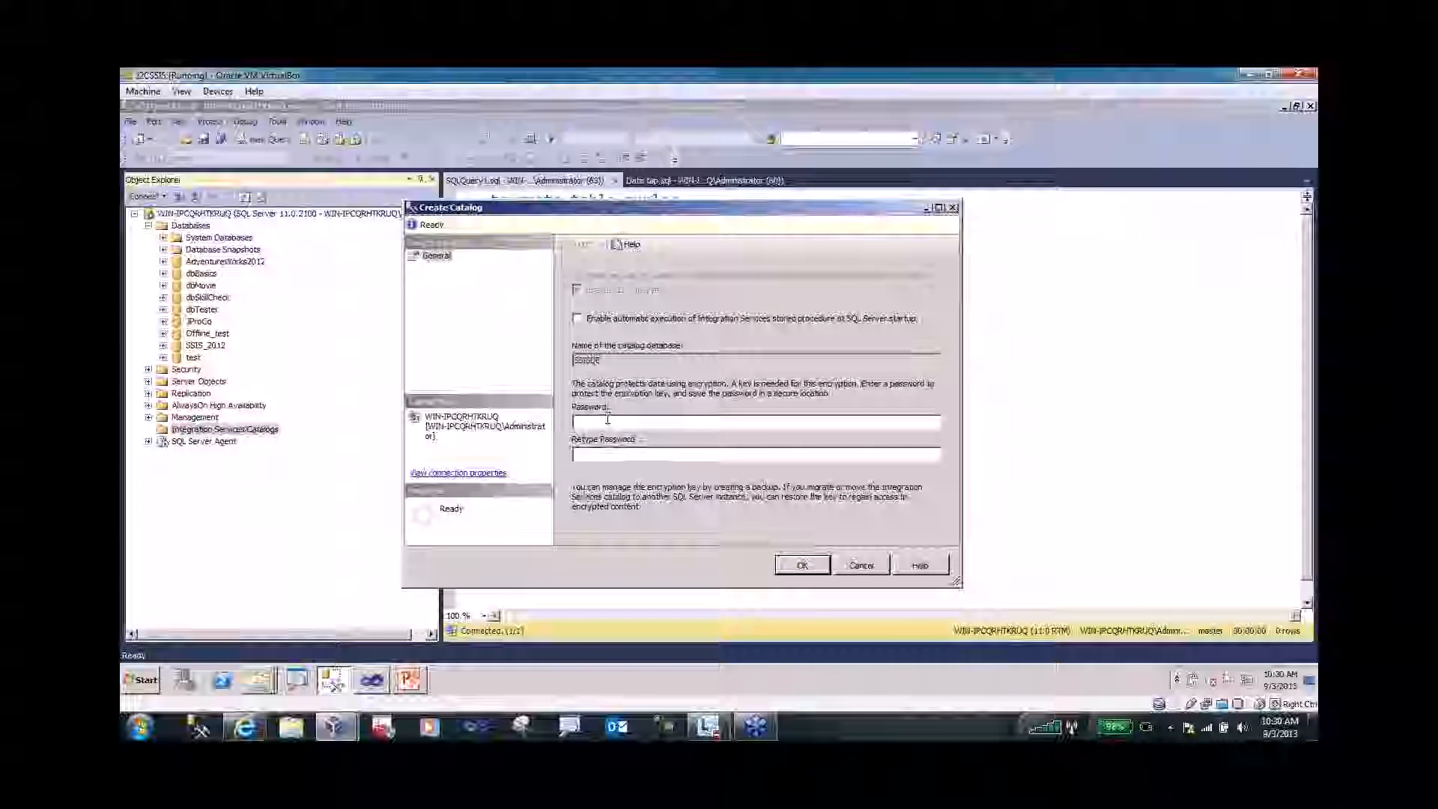
click(608, 420)
text(***)
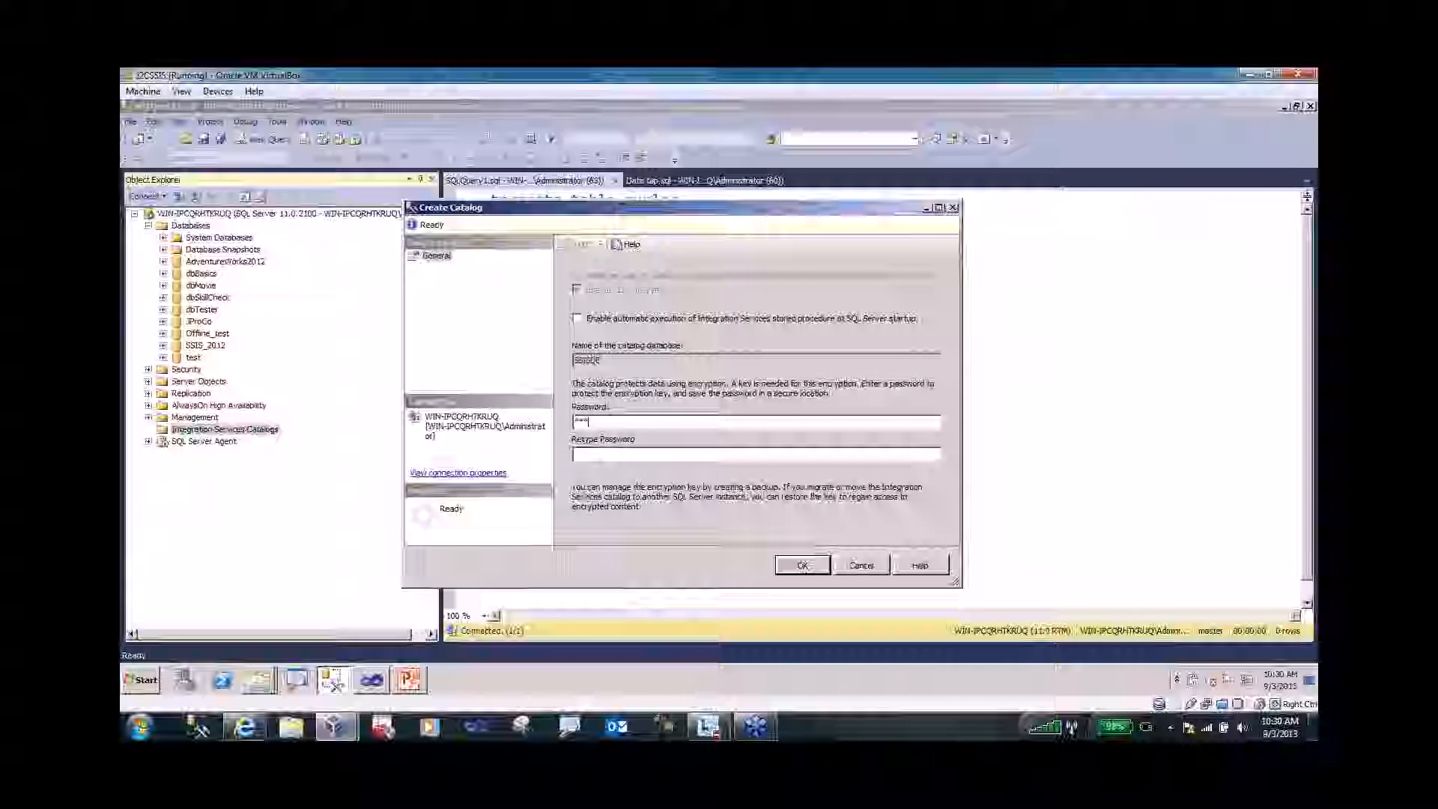
text(*******)
key(Tab)
text(*)
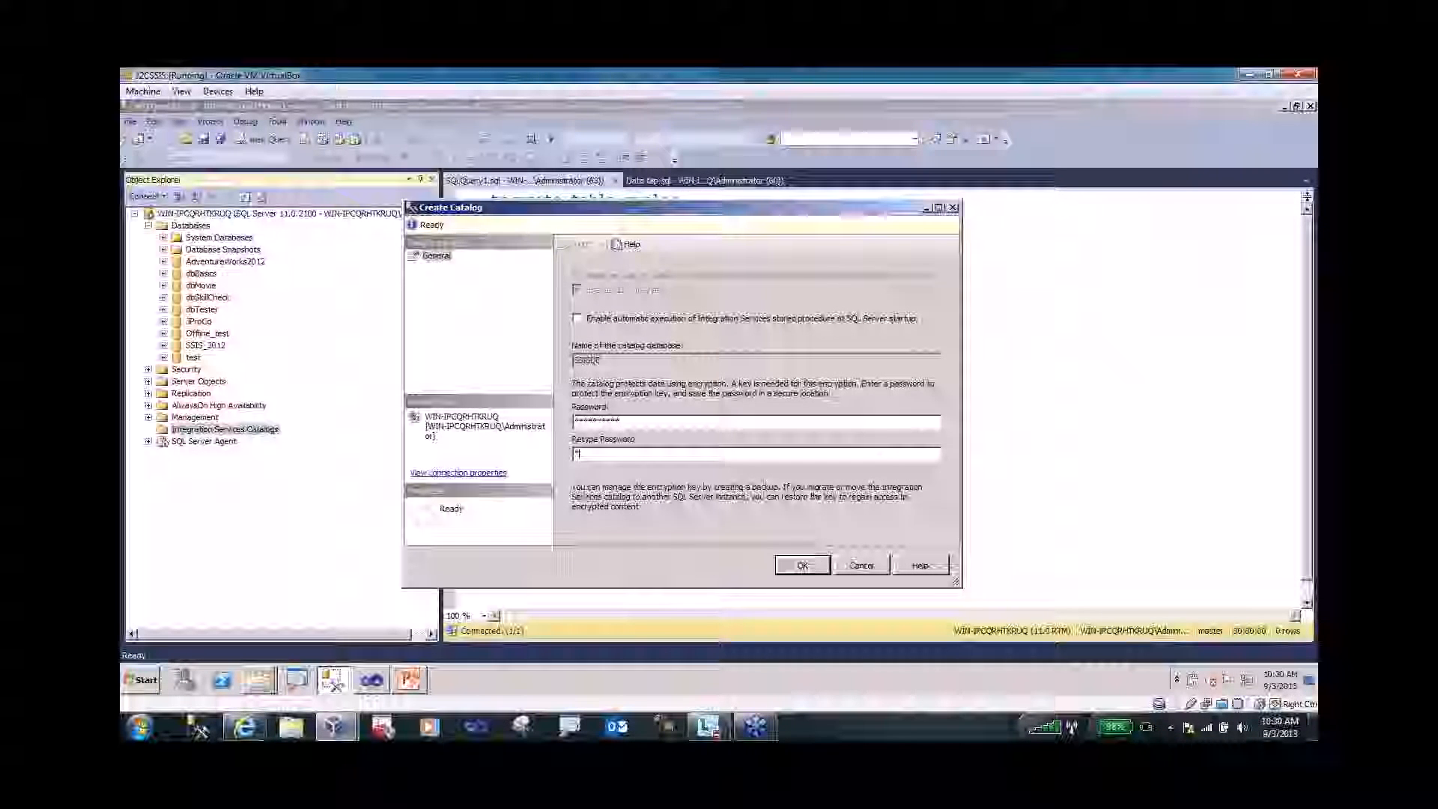
text(******)
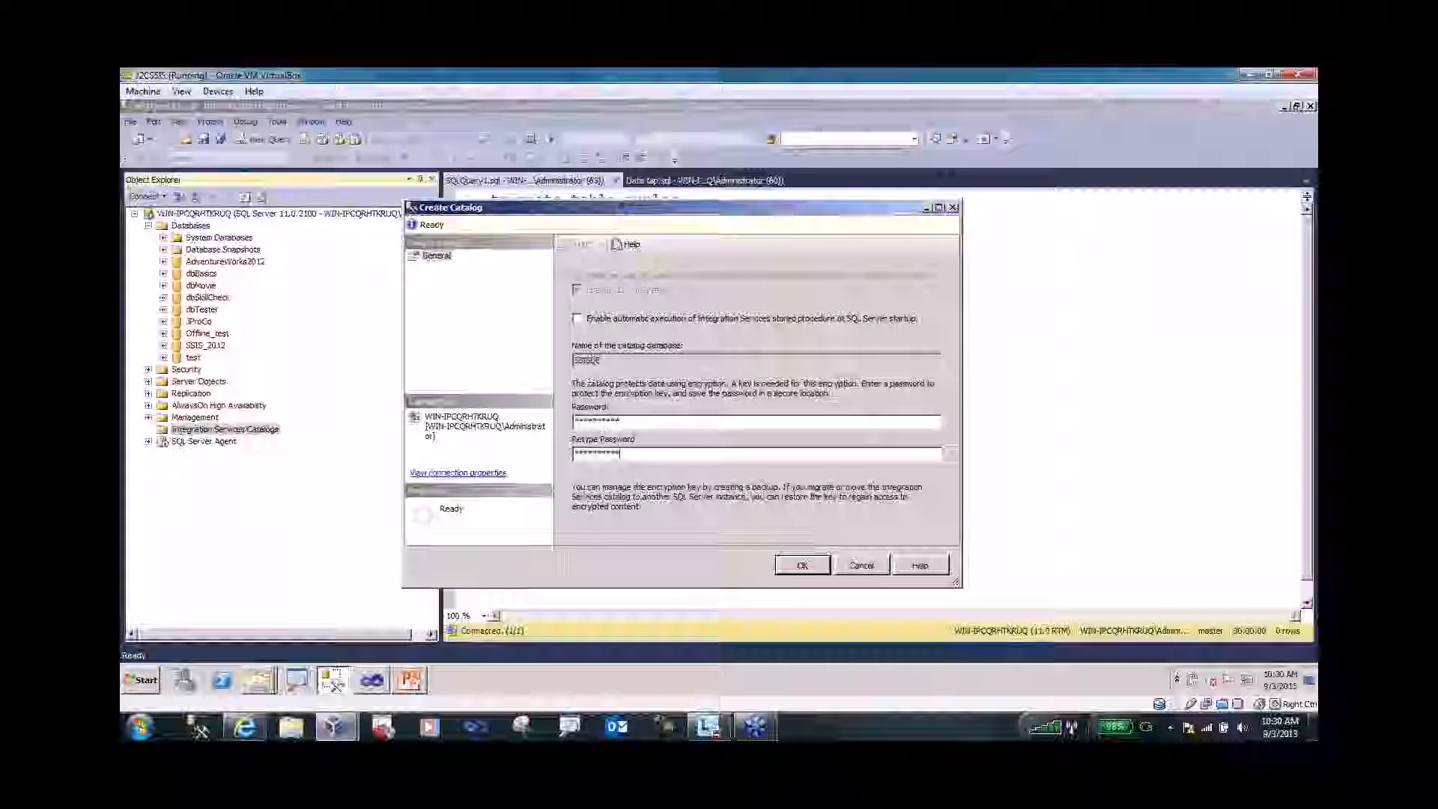
text(*)
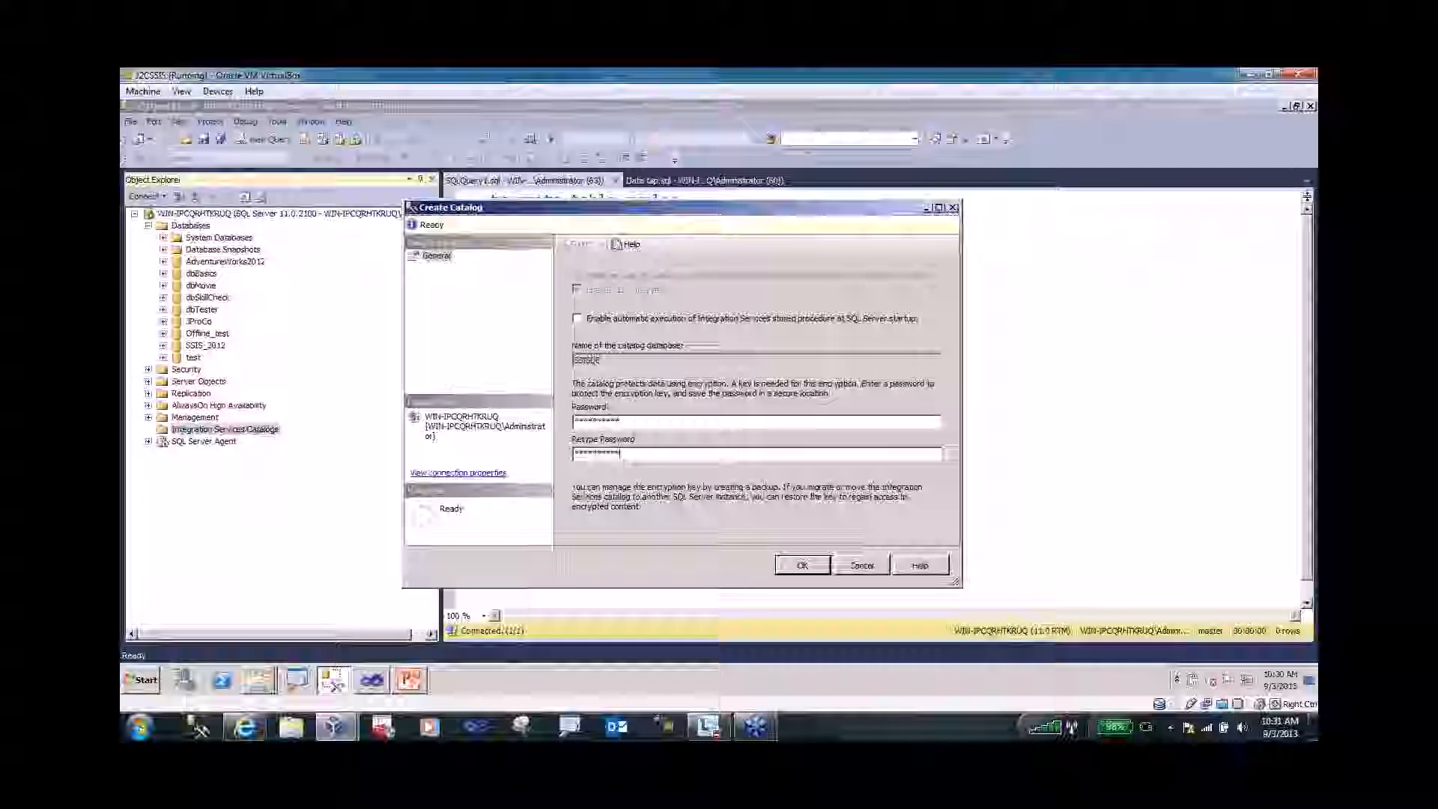
click(803, 566)
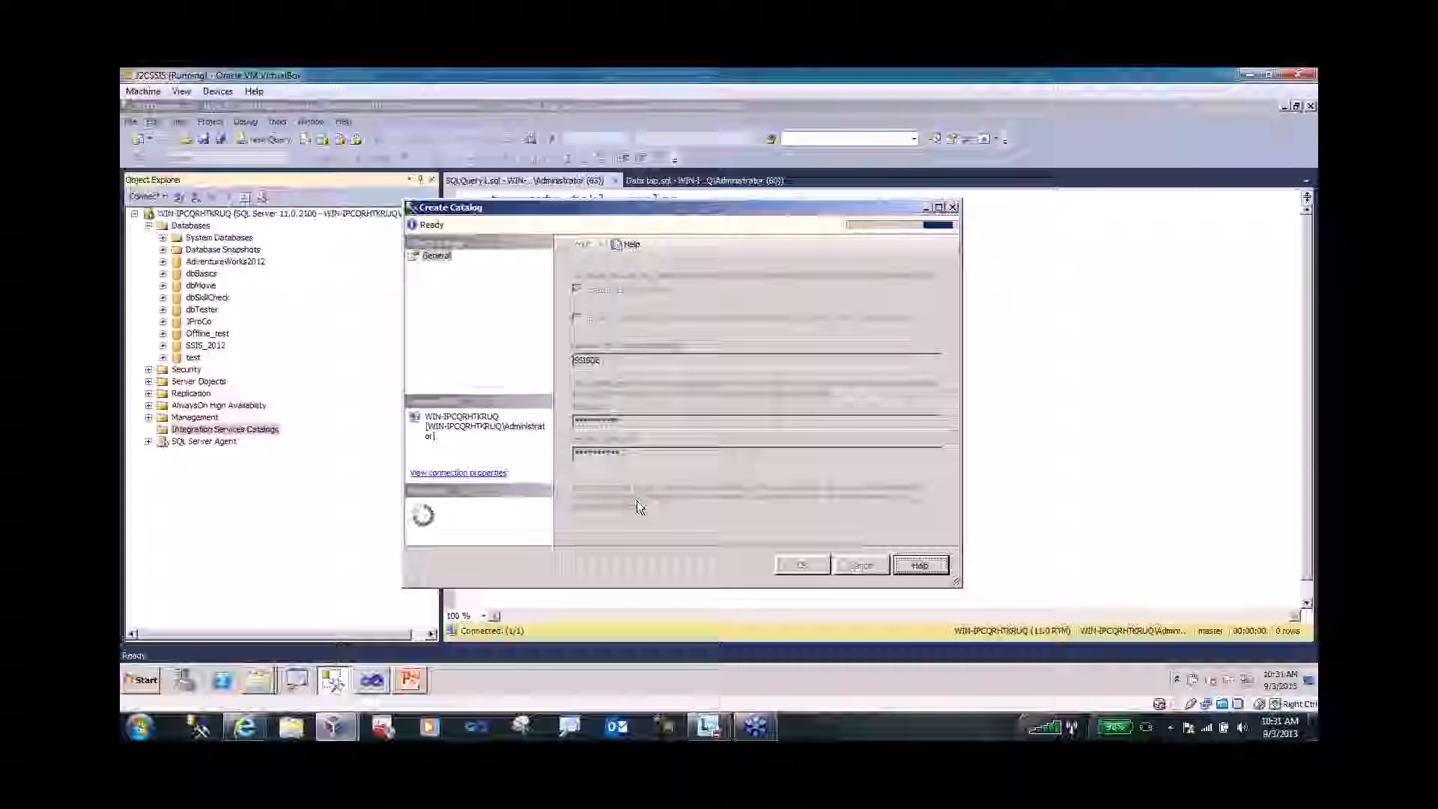
- Refresh Databases so the SSISDB database appears, then expand the SSISDB catalog node
right_click(191, 226)
click(259, 394)
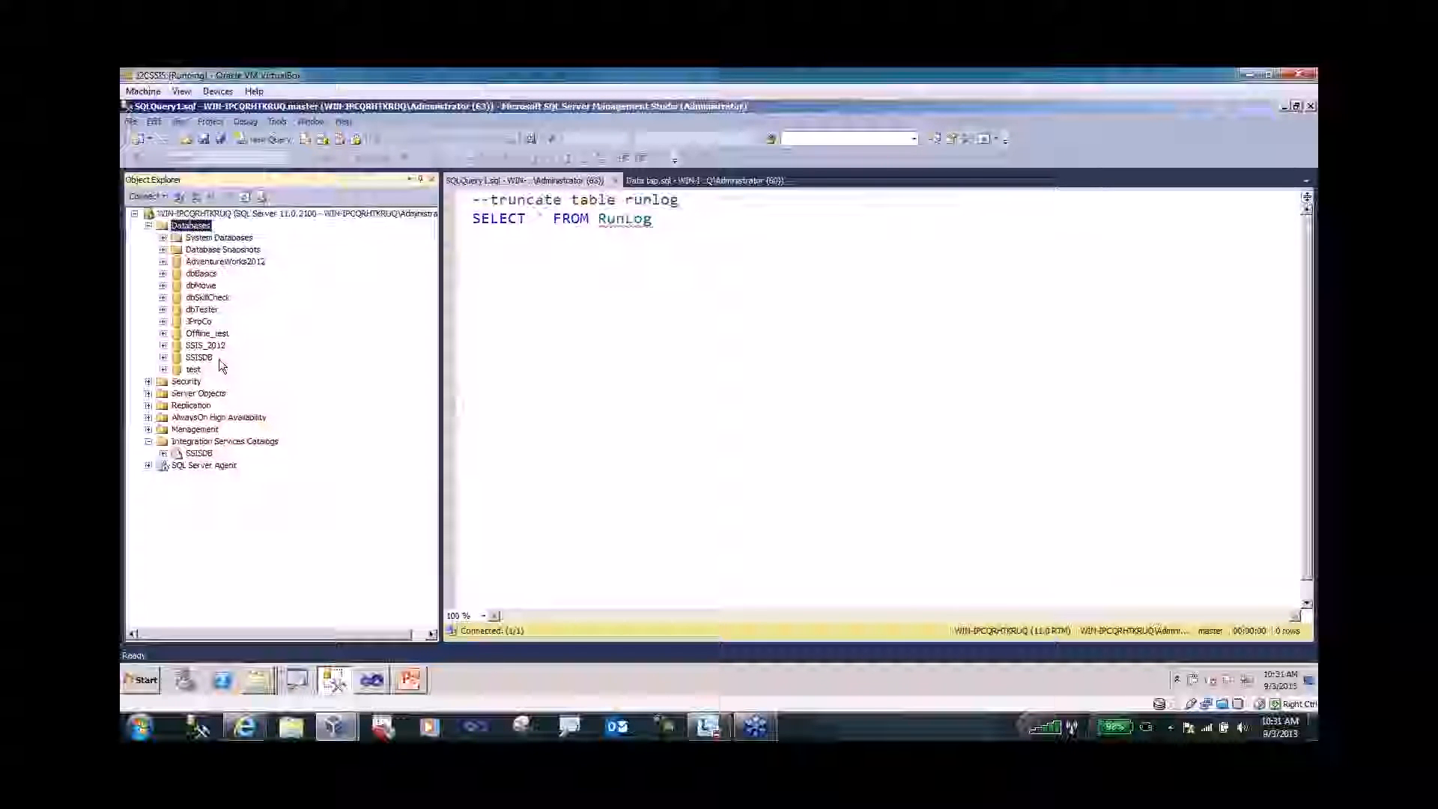
key(ctrl+1)
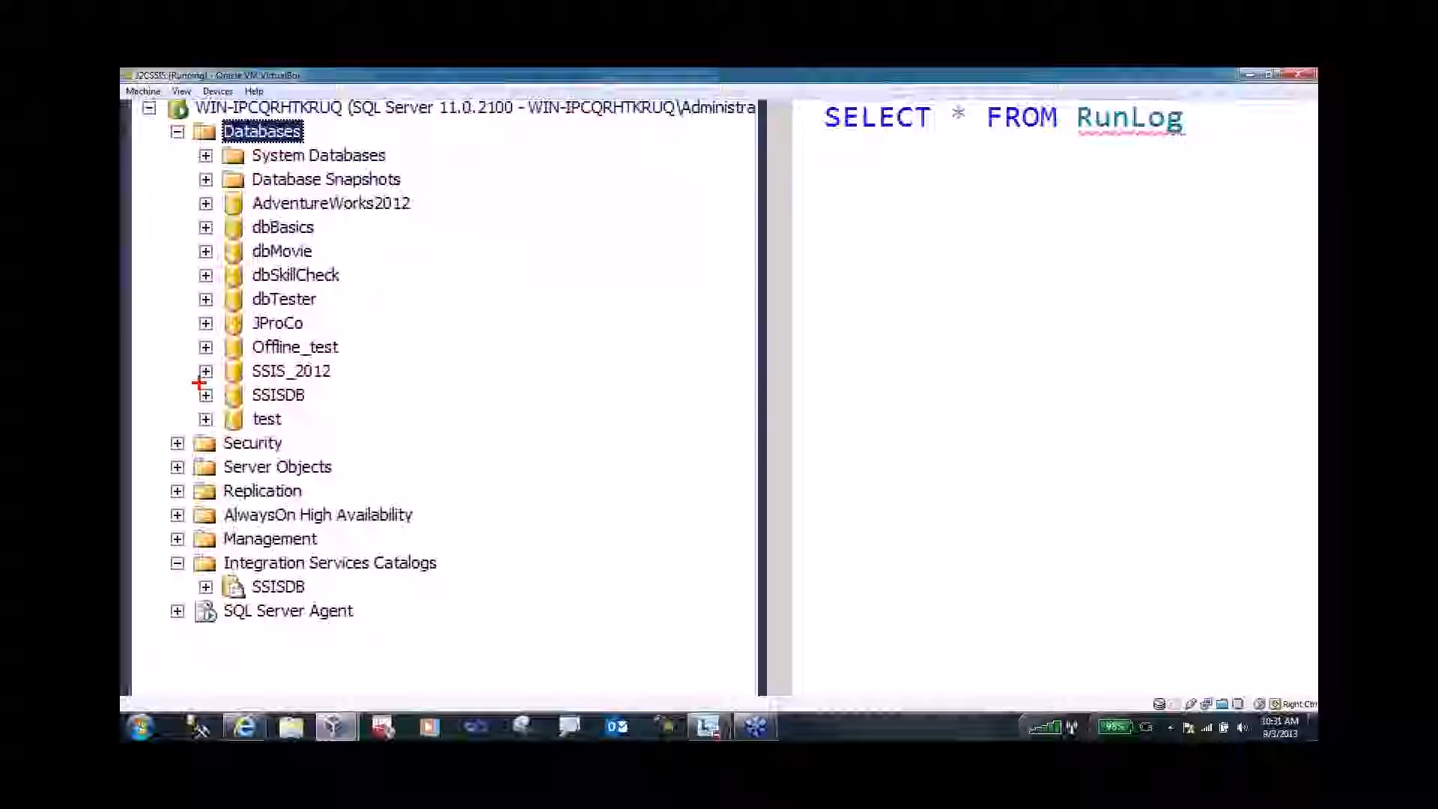
drag(198, 383, 353, 410)
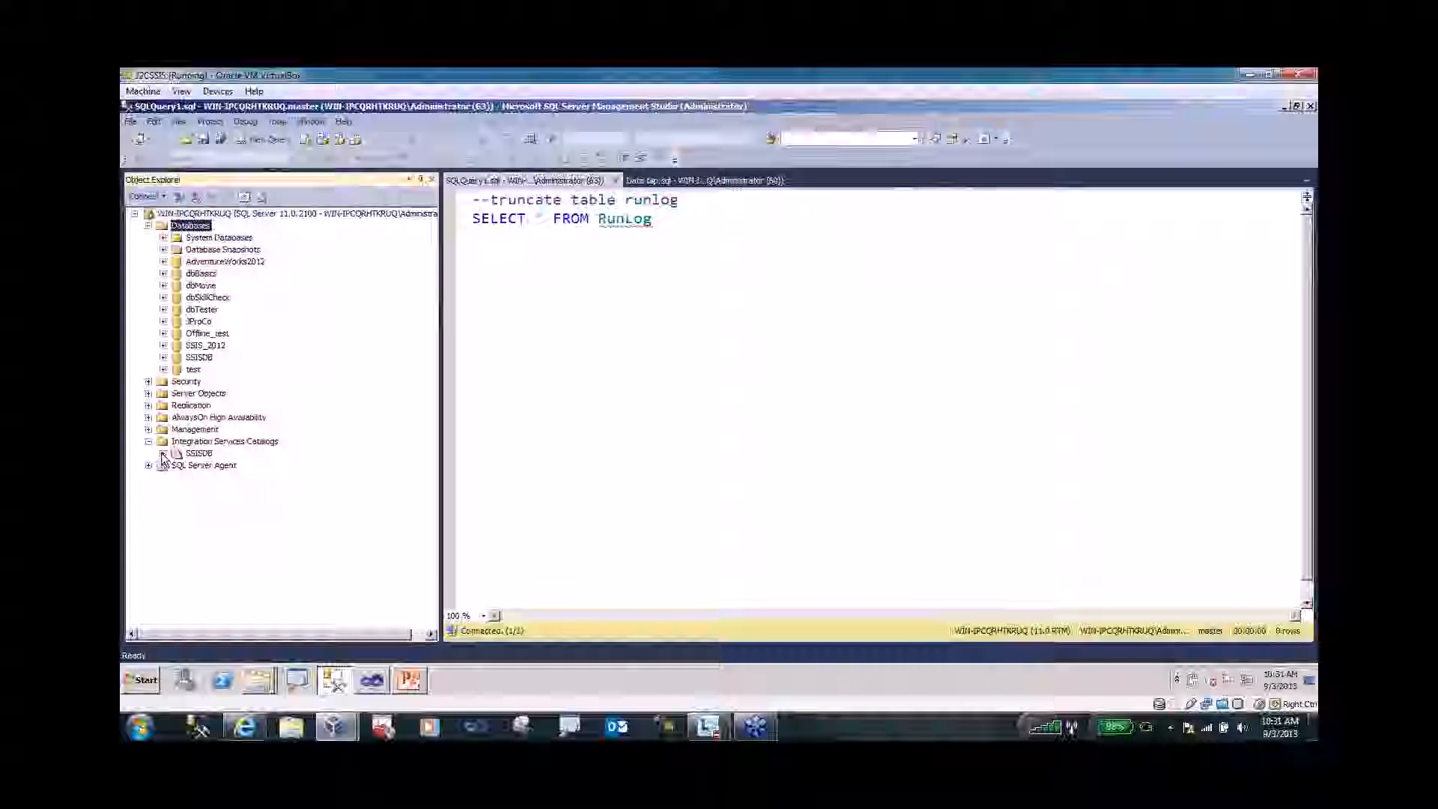
click(196, 454)
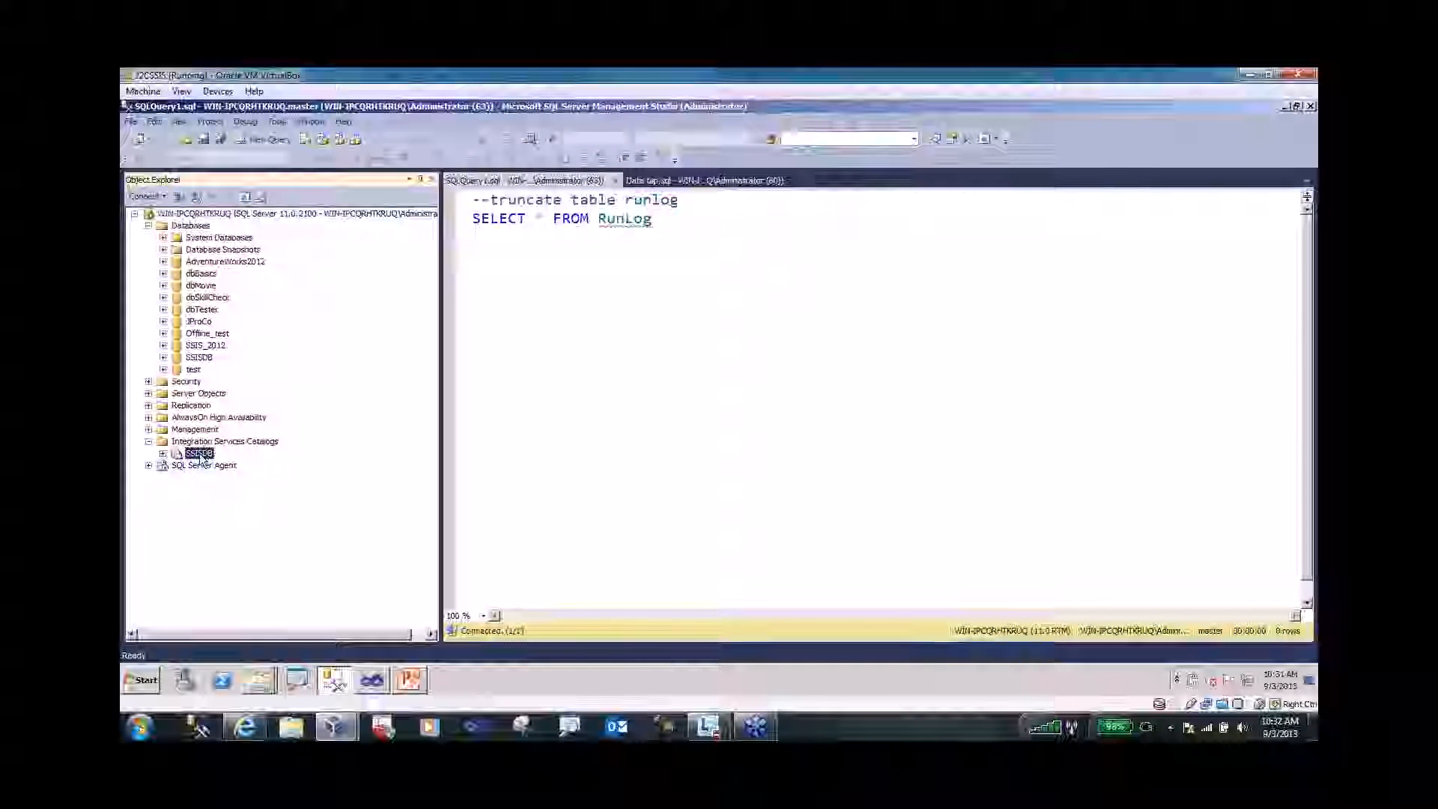
click(163, 455)
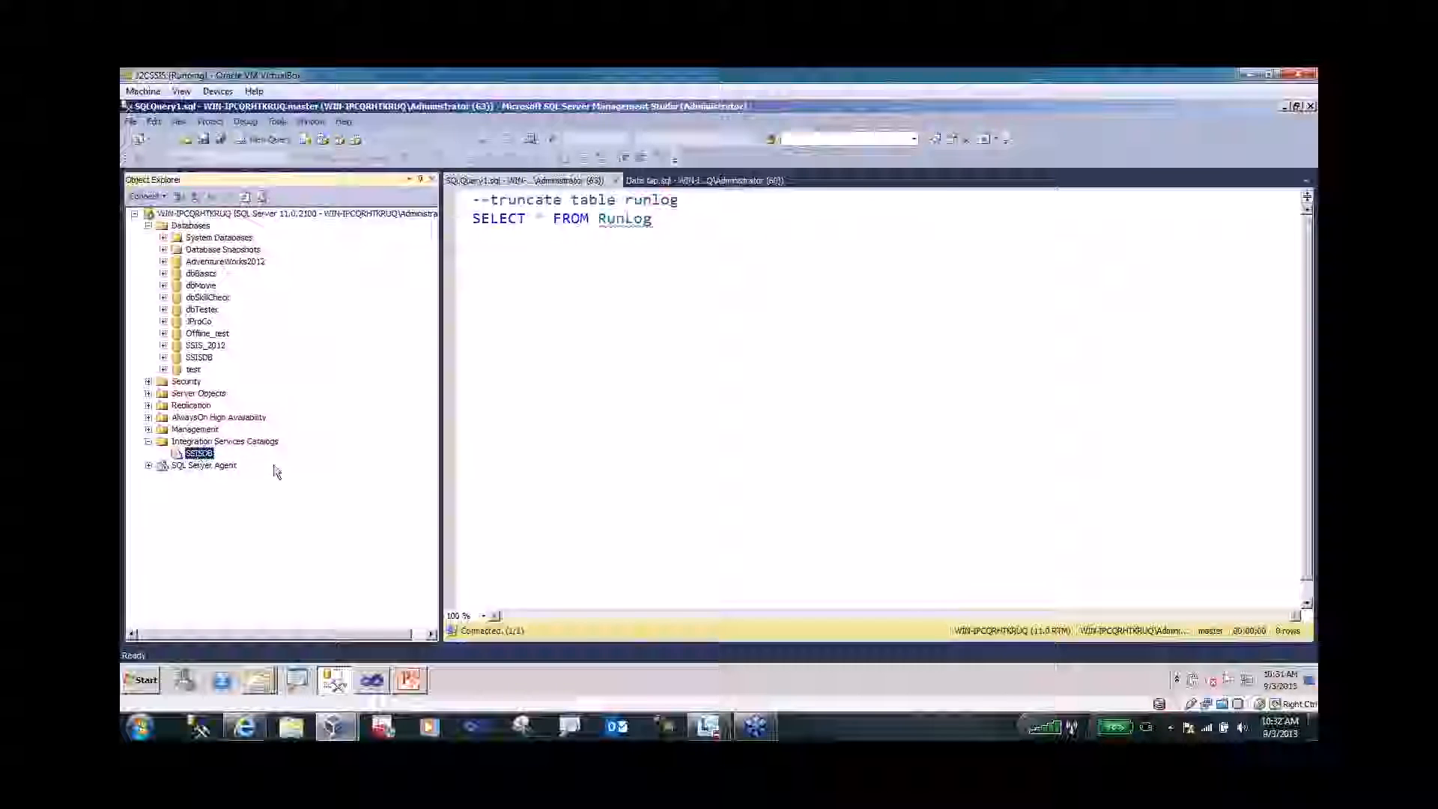
- Create folder 'SSIS 2012 Session' in SSISDB and expand its Projects and Environments subfolders
right_click(201, 457)
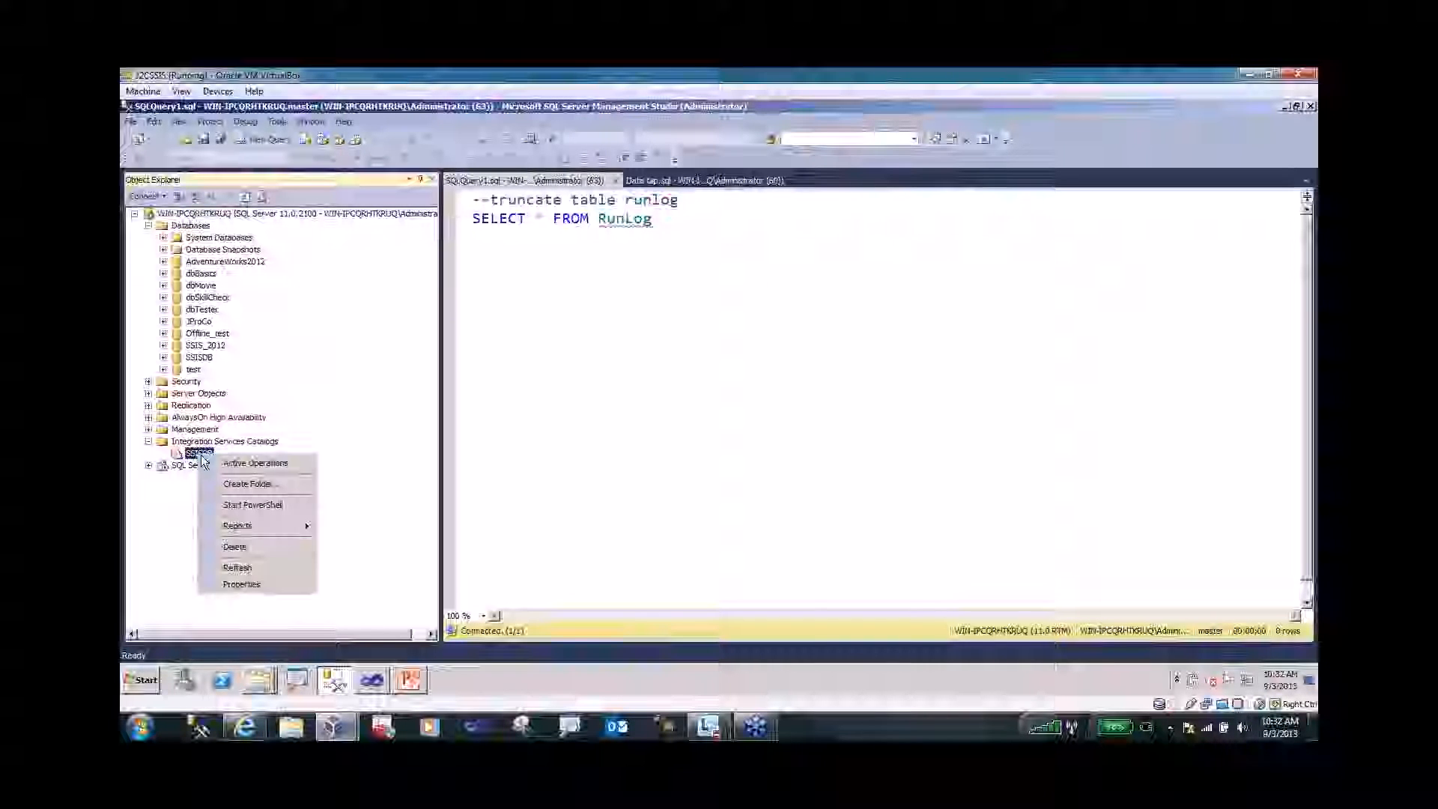
click(238, 483)
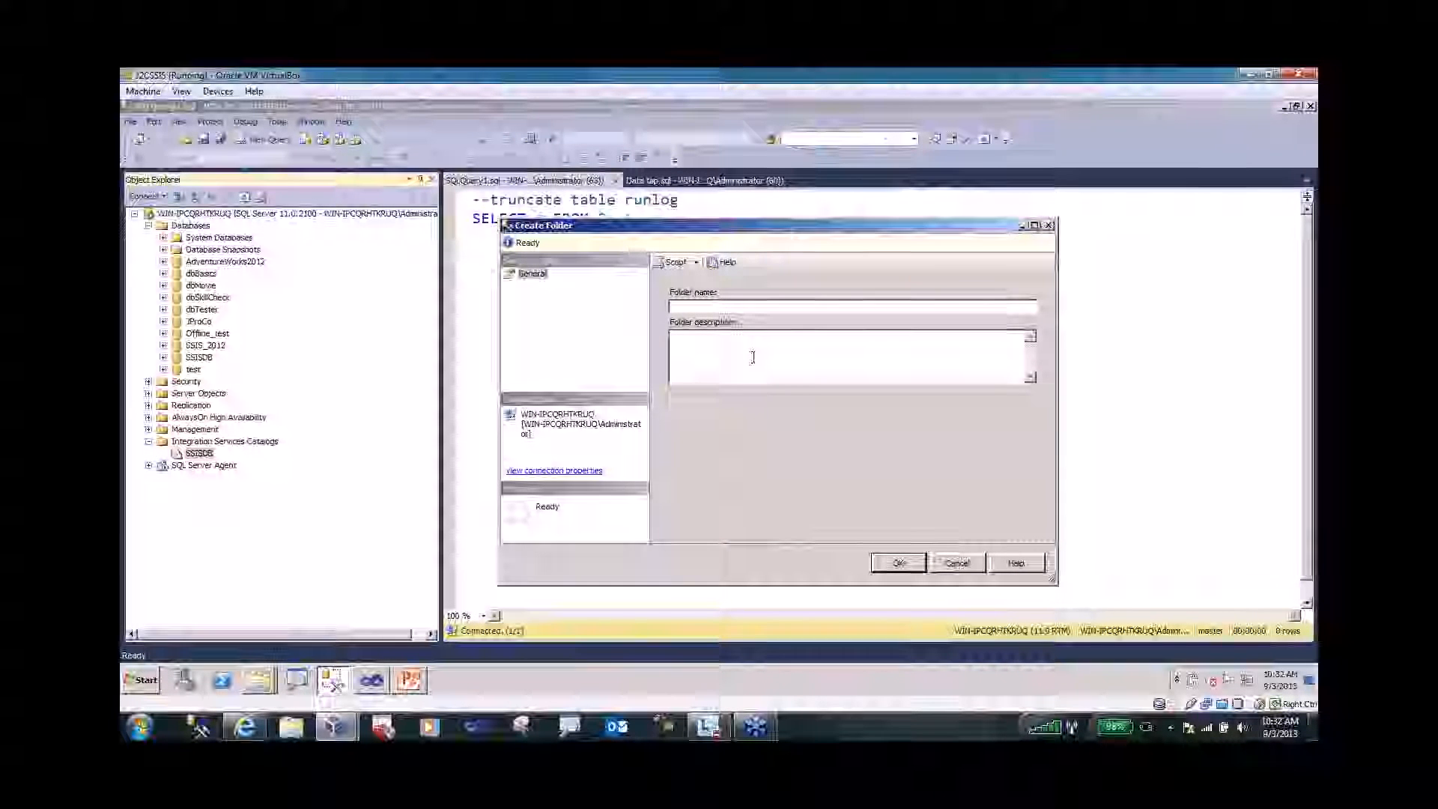
text(SSIS)
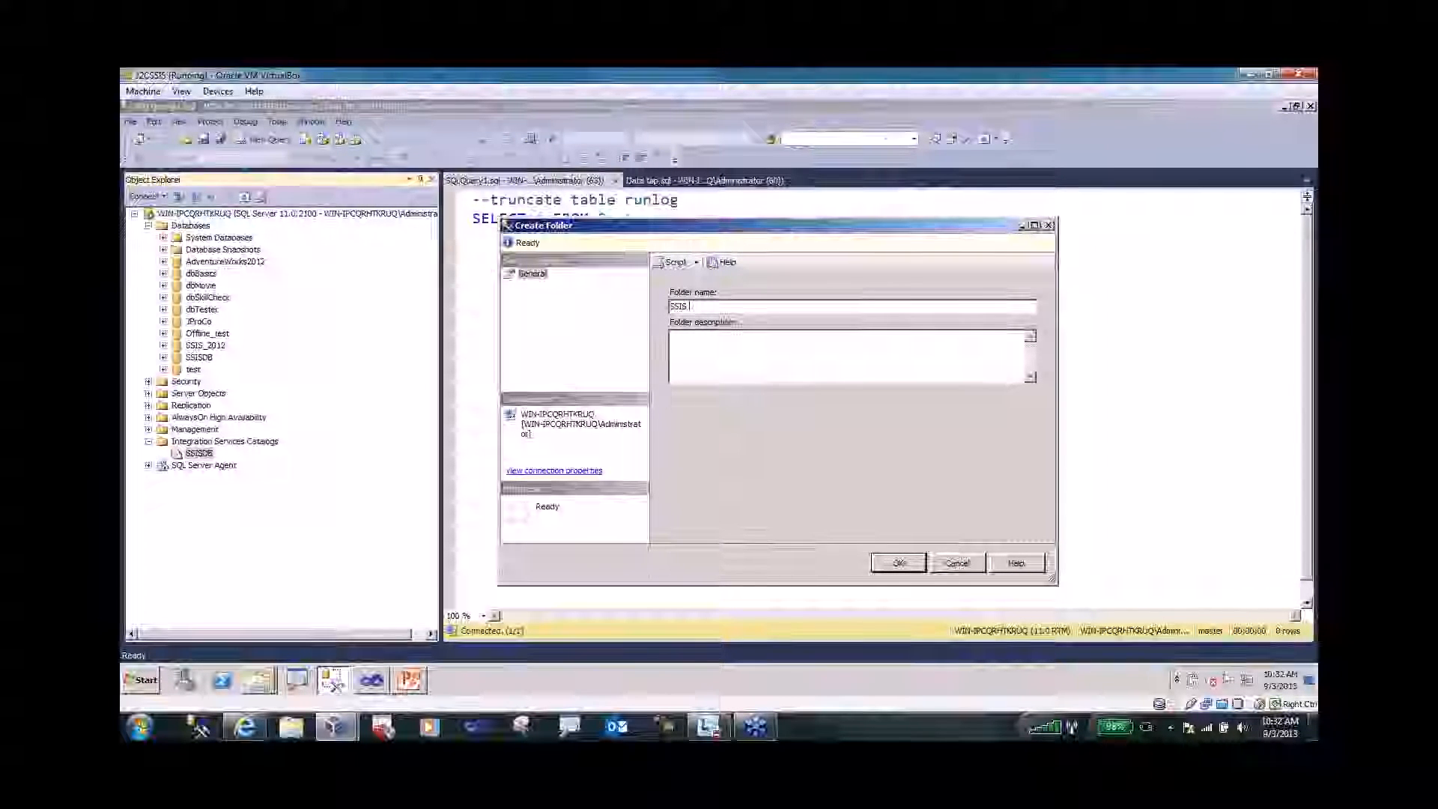
text( 2012 Session)
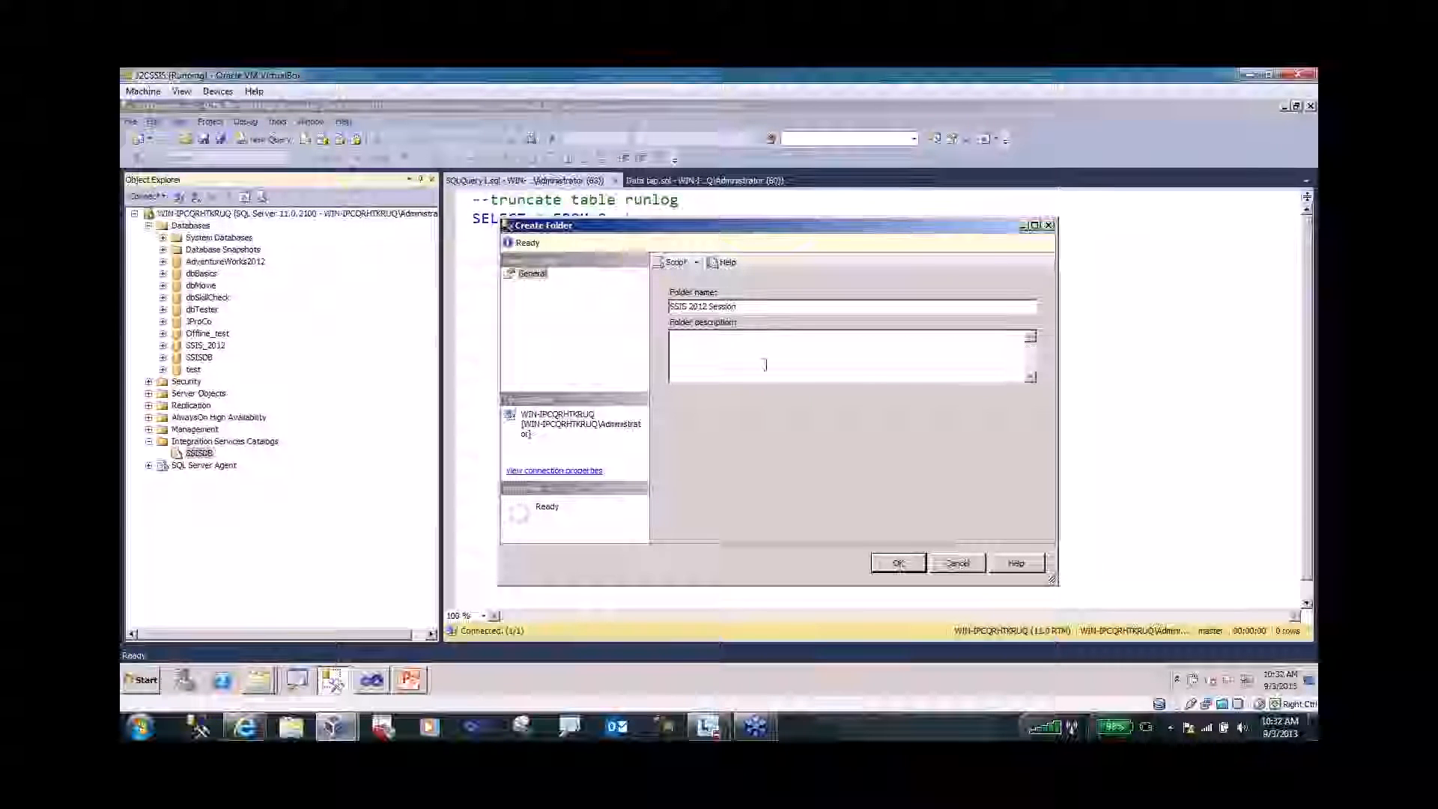
click(900, 564)
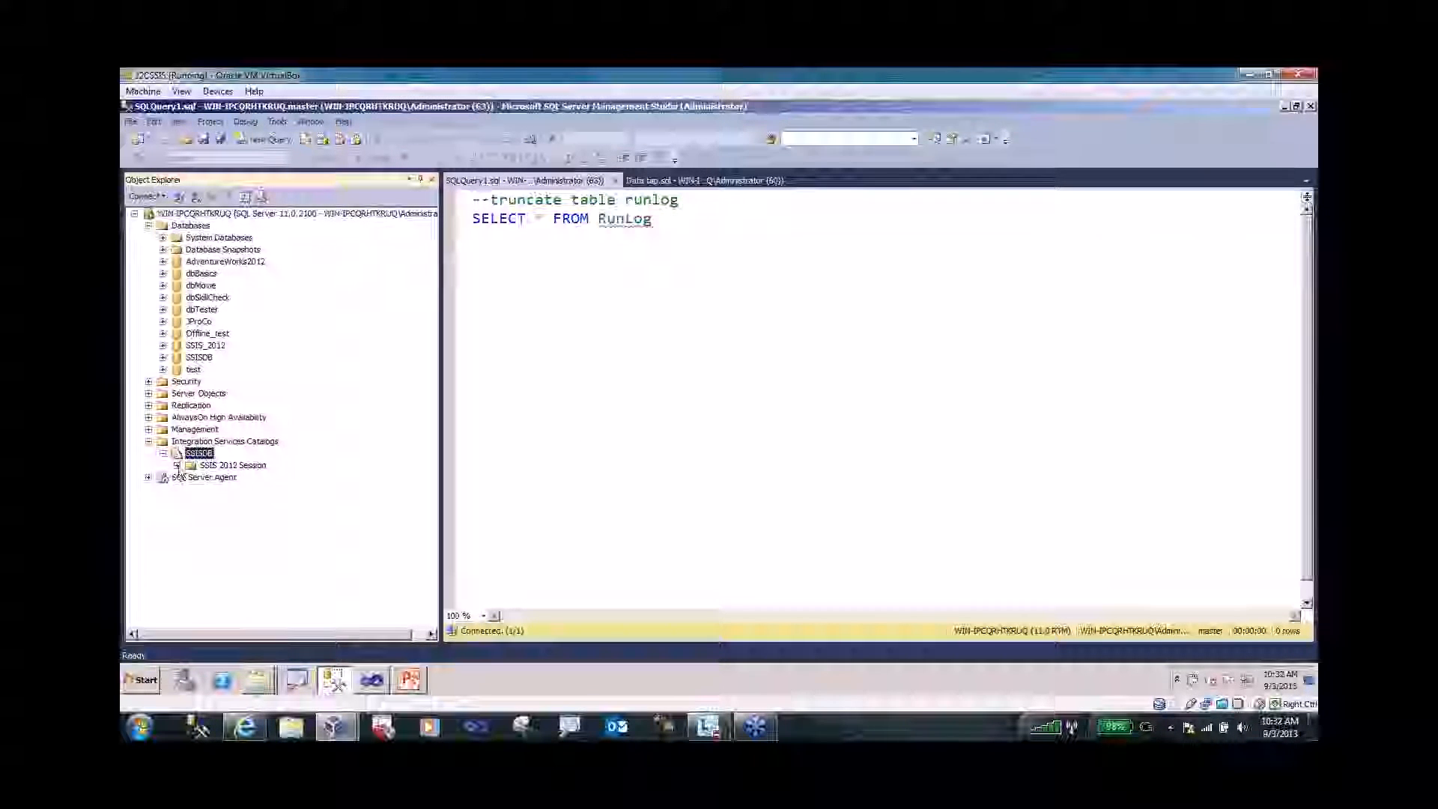
click(177, 465)
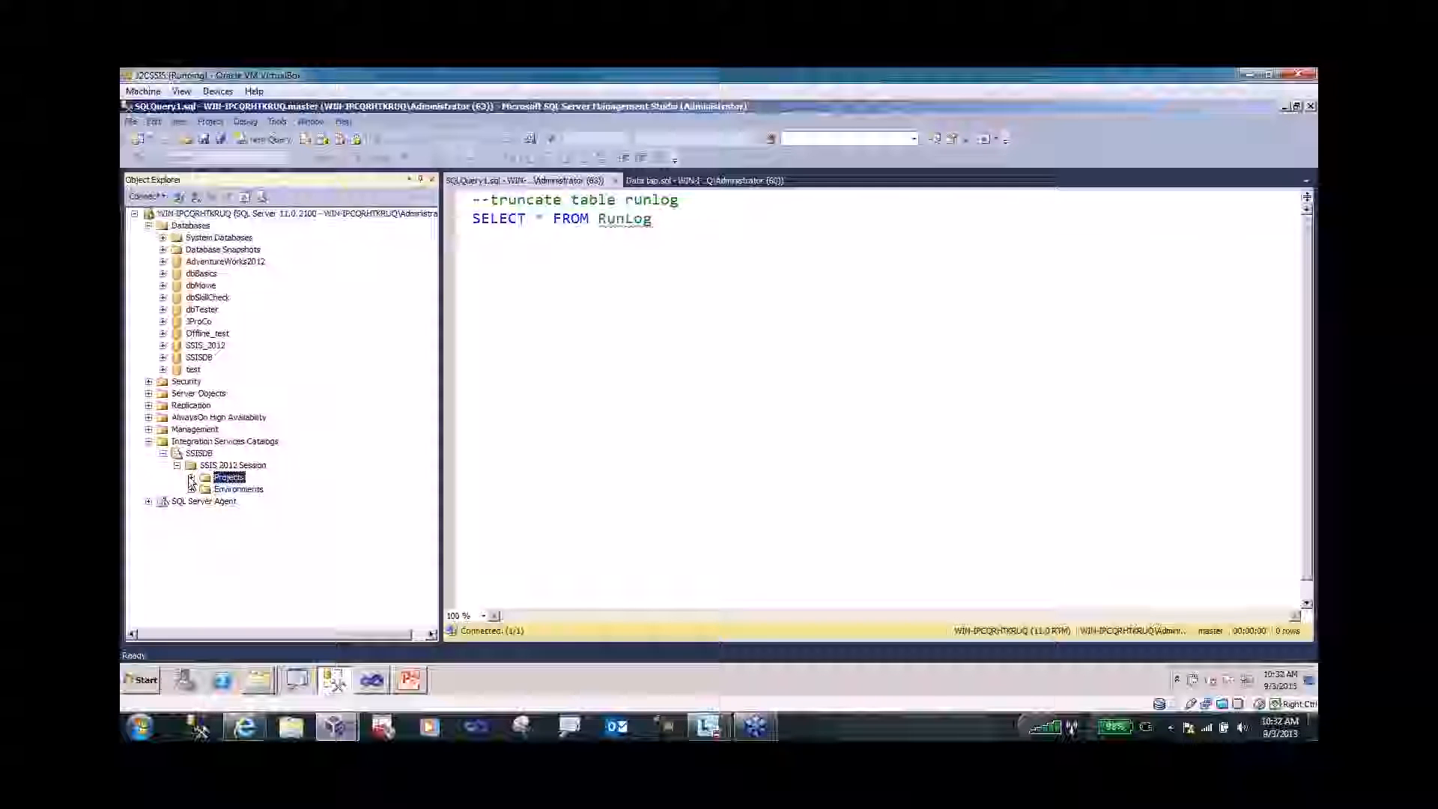
click(193, 478)
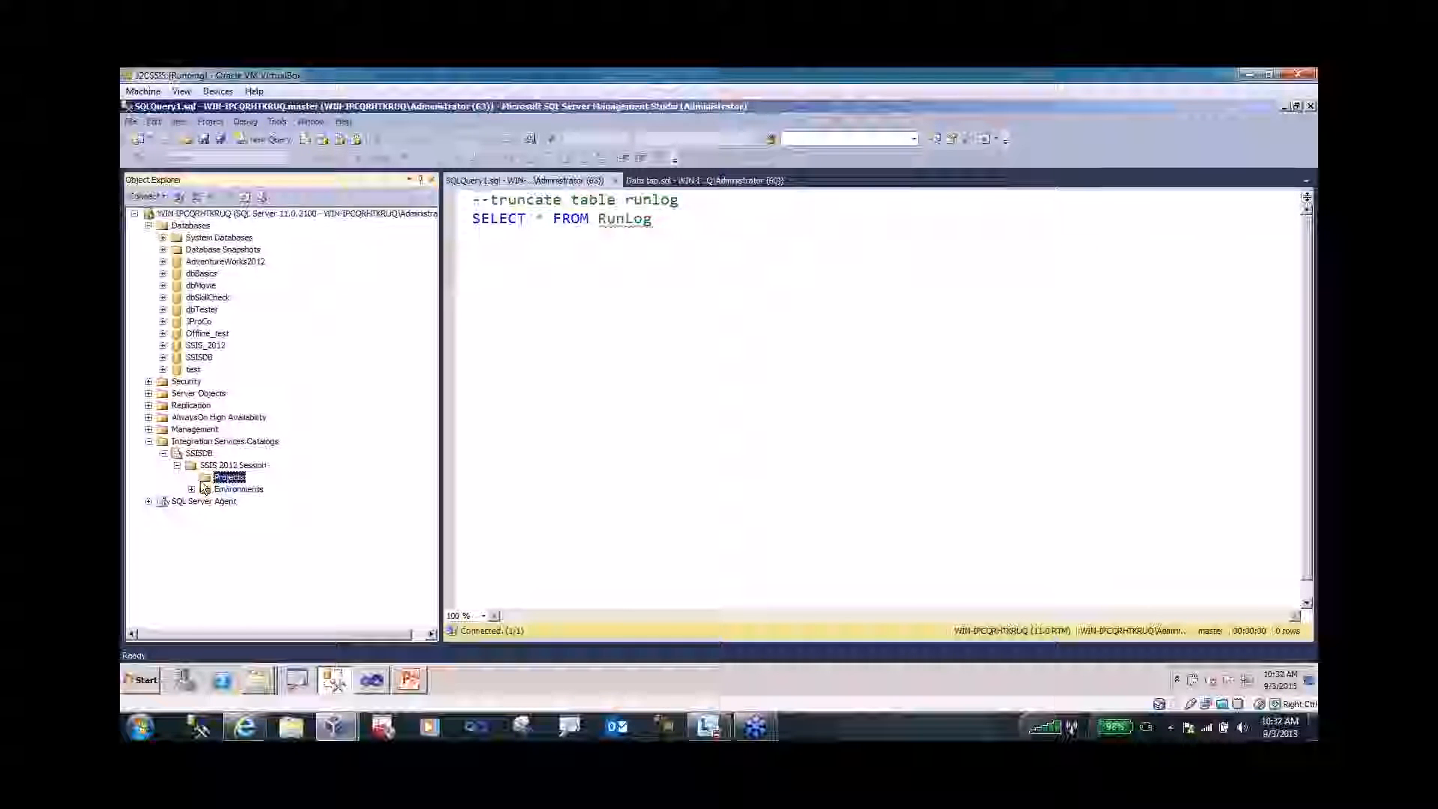
double_click(241, 488)
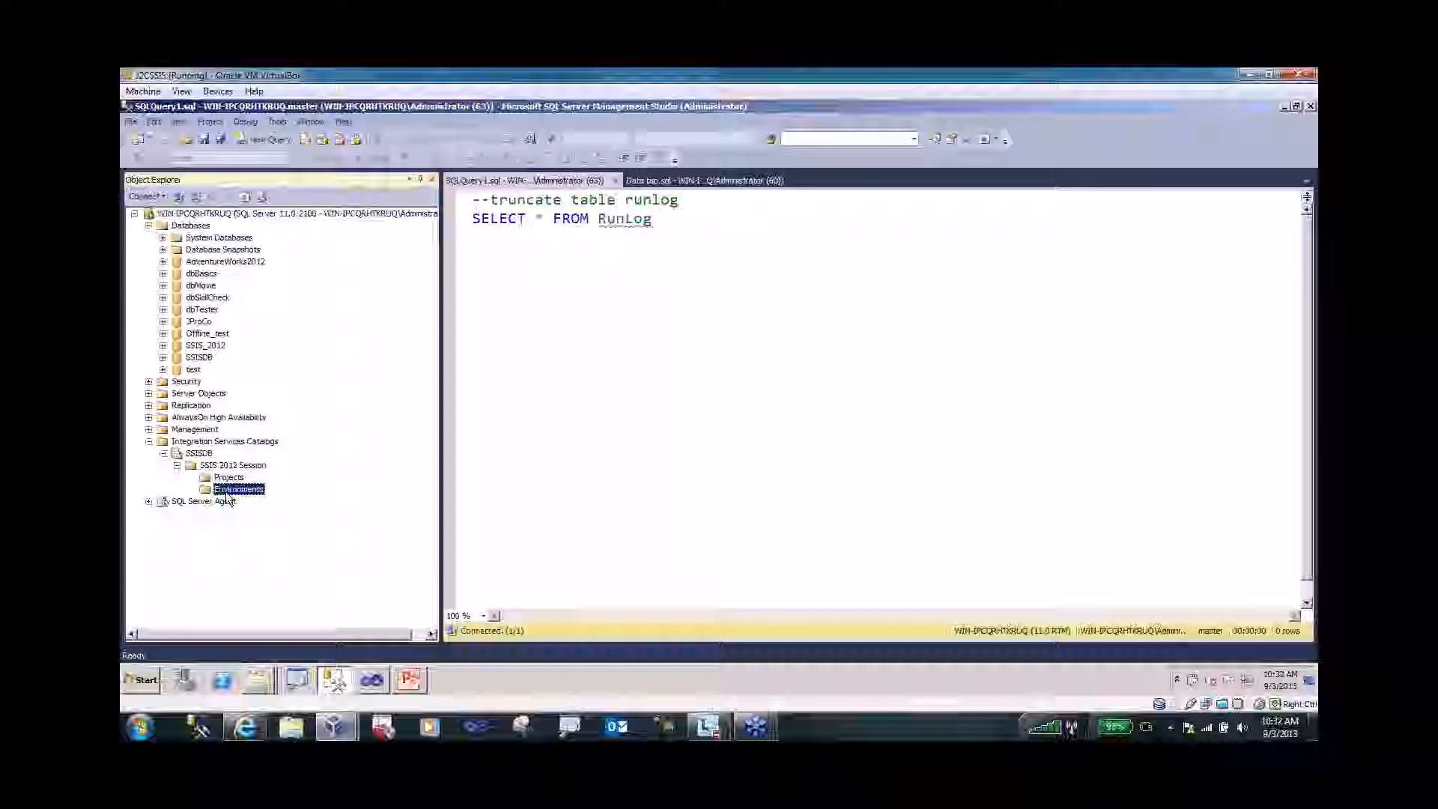
- Create an environment named QA in the Environments folder
right_click(226, 492)
click(254, 497)
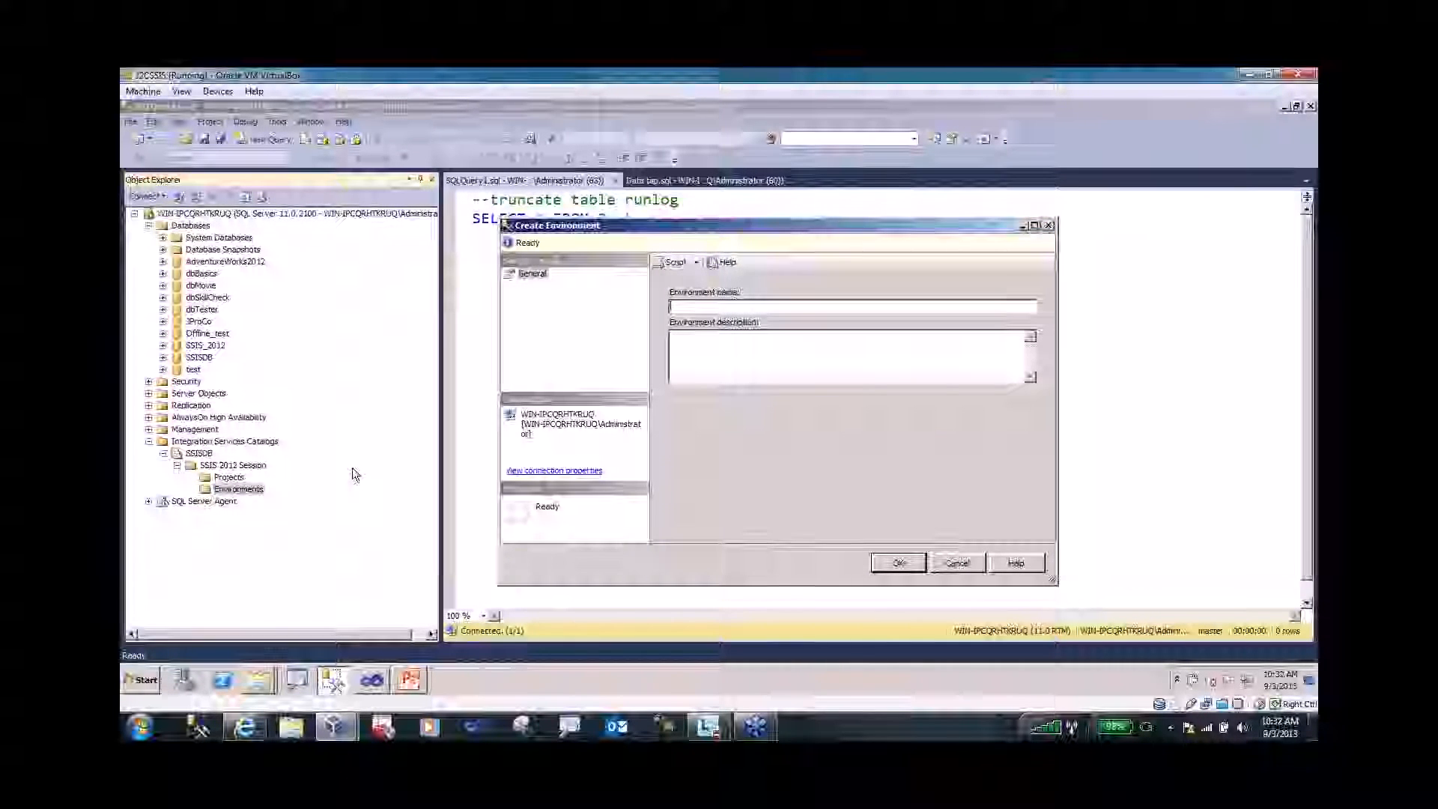
text(QA)
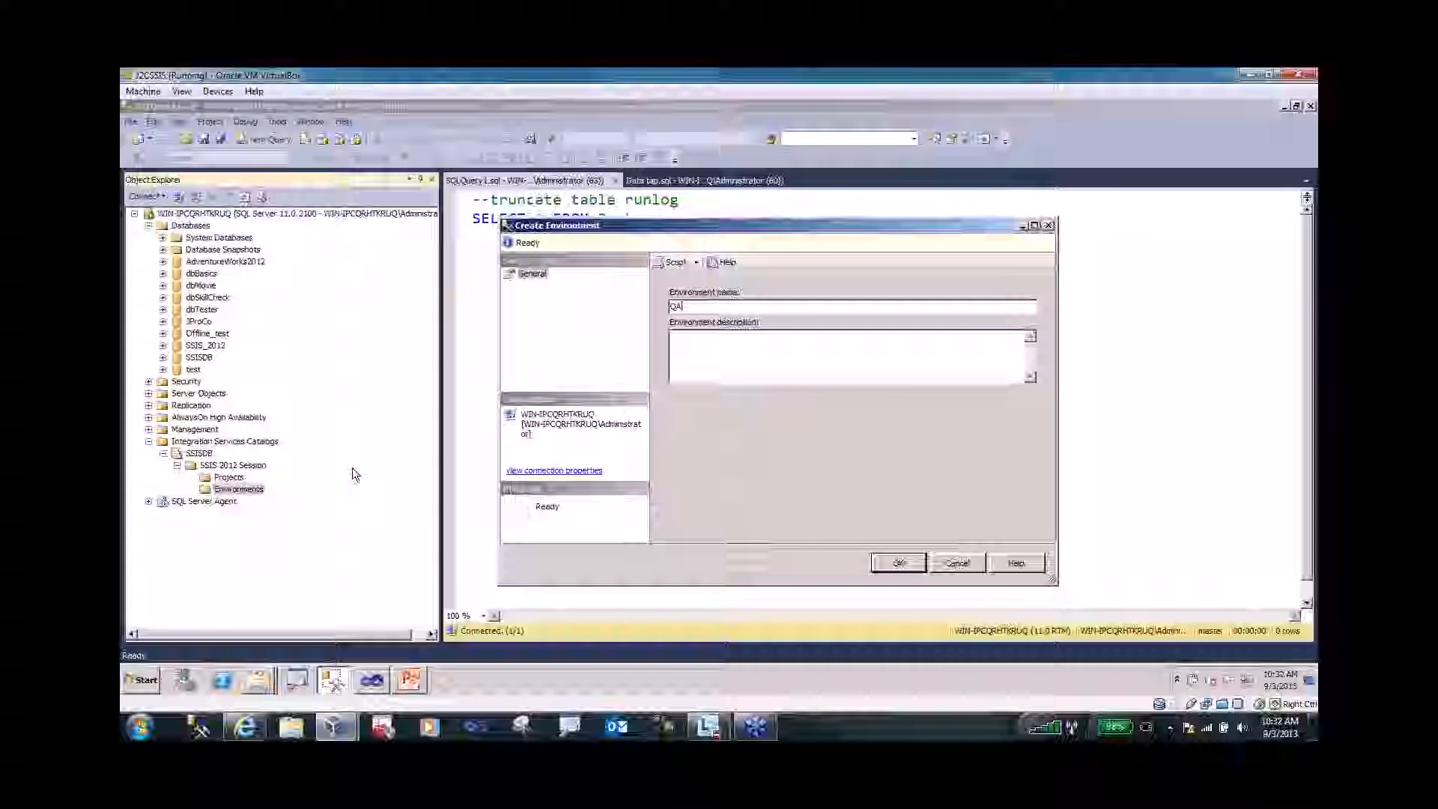
click(896, 563)
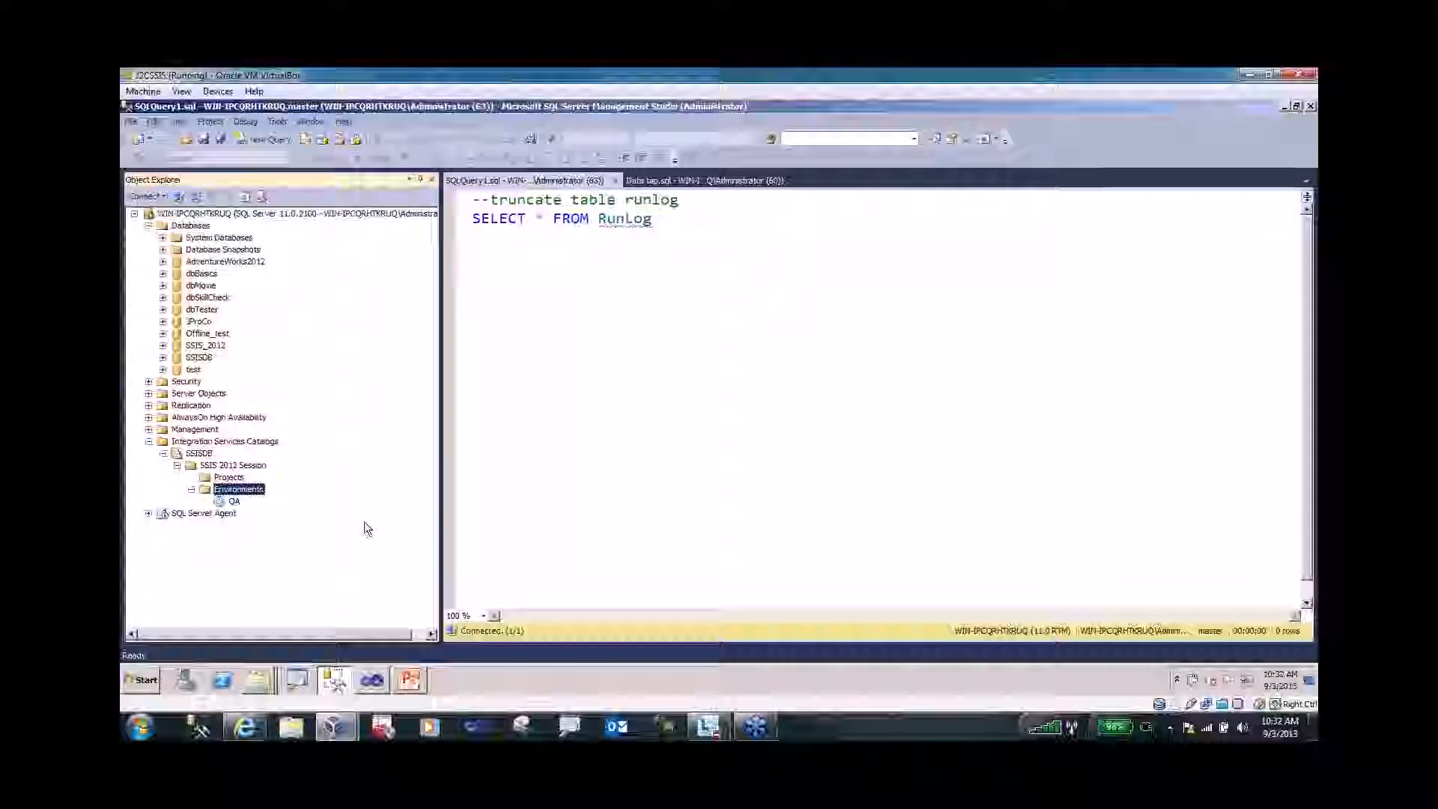
- Create a second environment named Dev and select QA
right_click(249, 491)
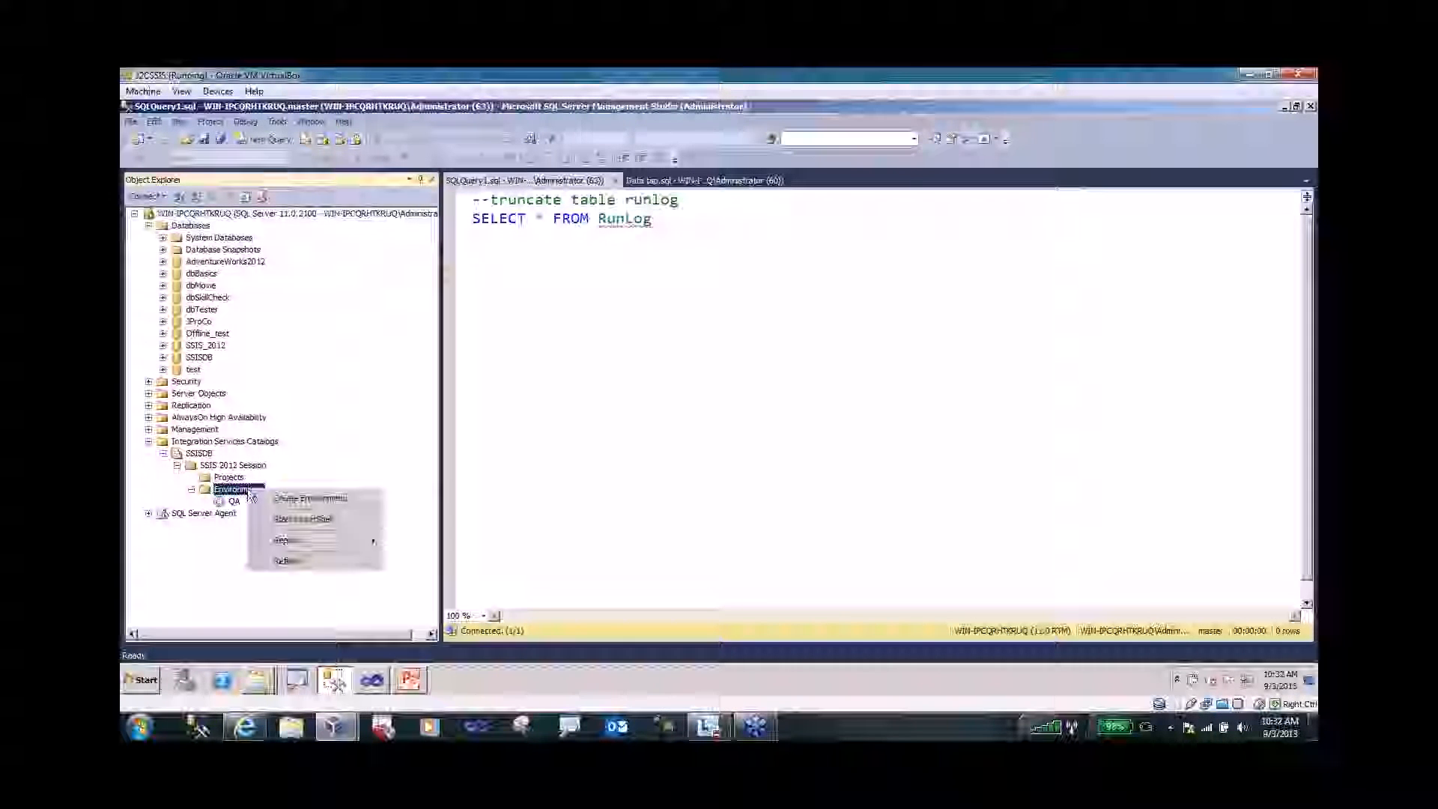
click(286, 497)
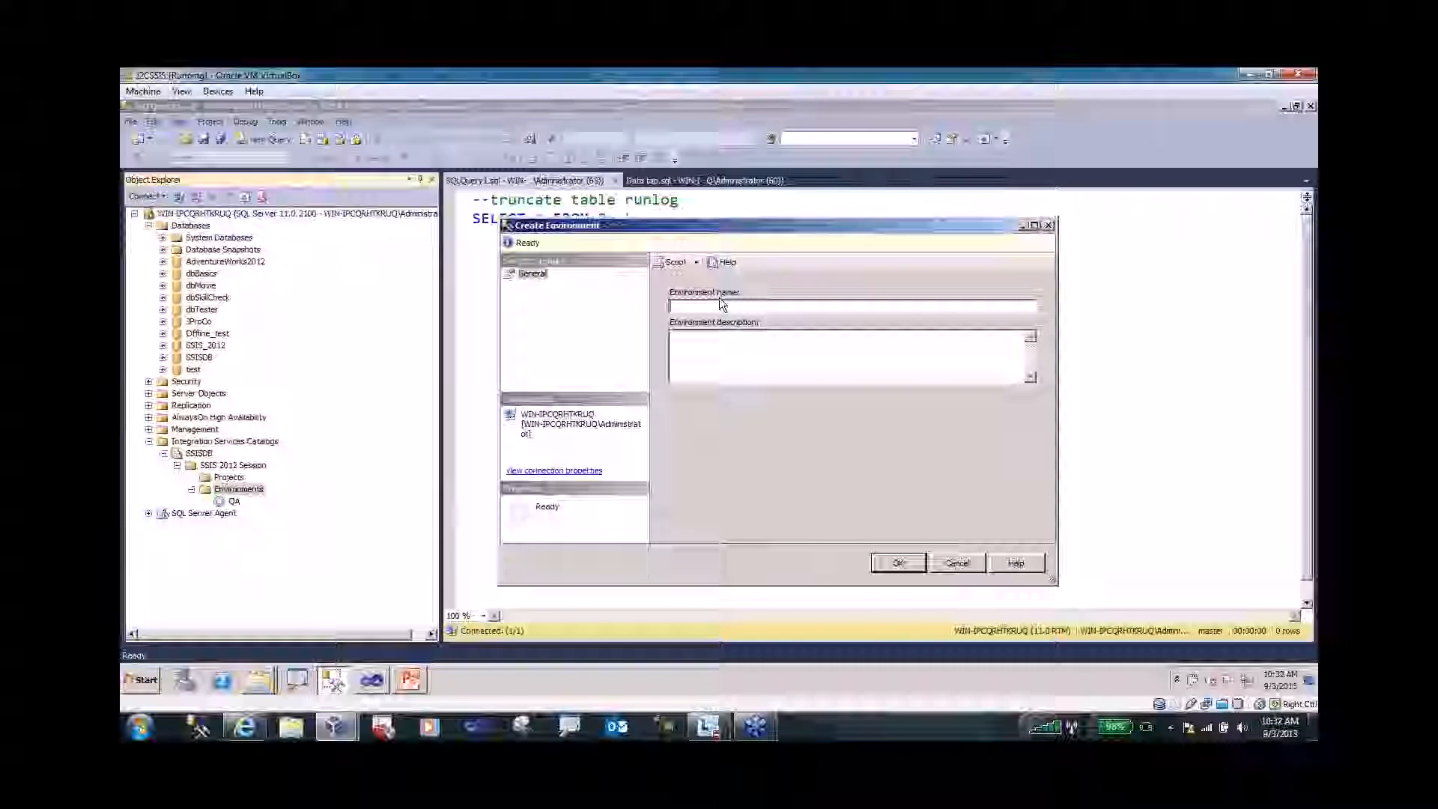
text(Dev)
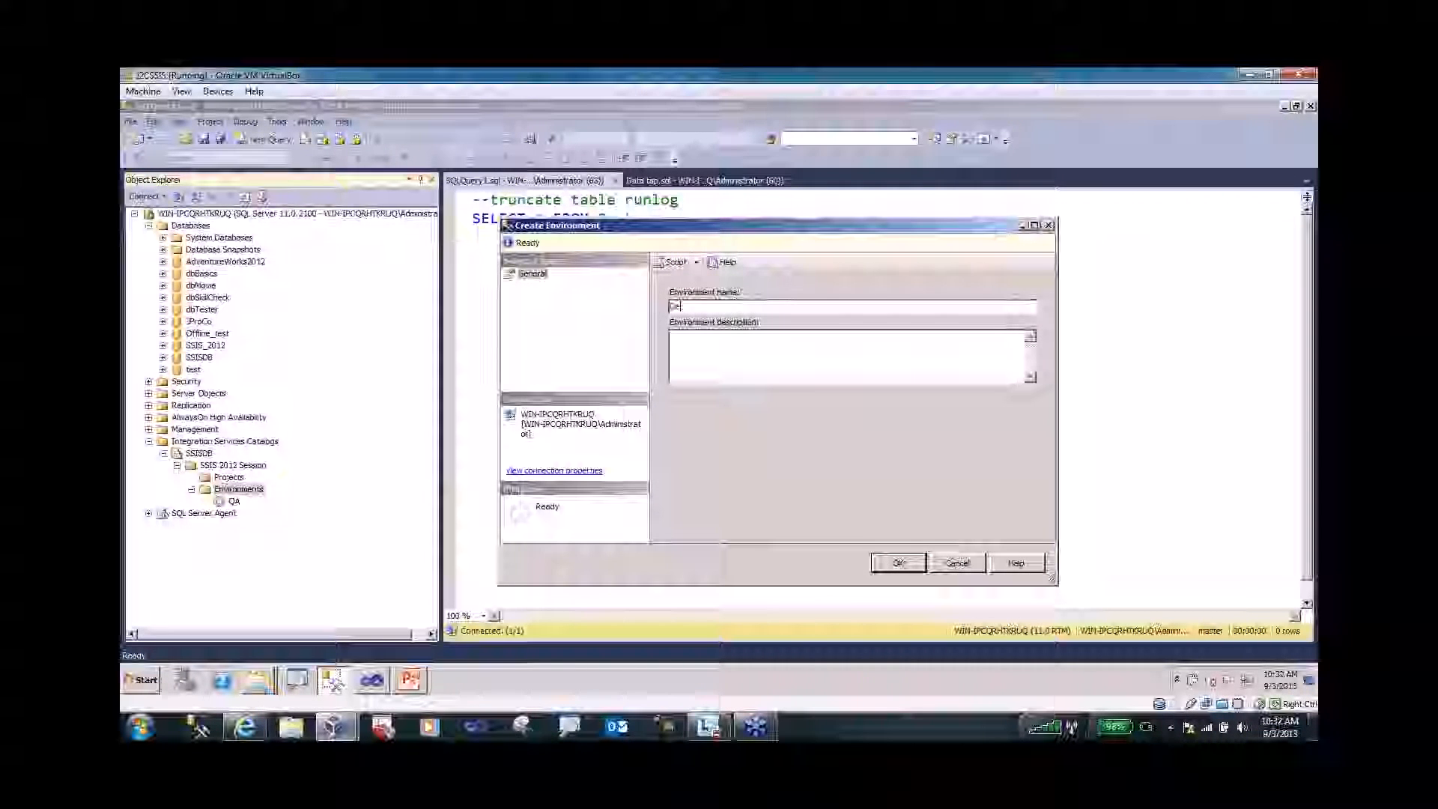
click(918, 563)
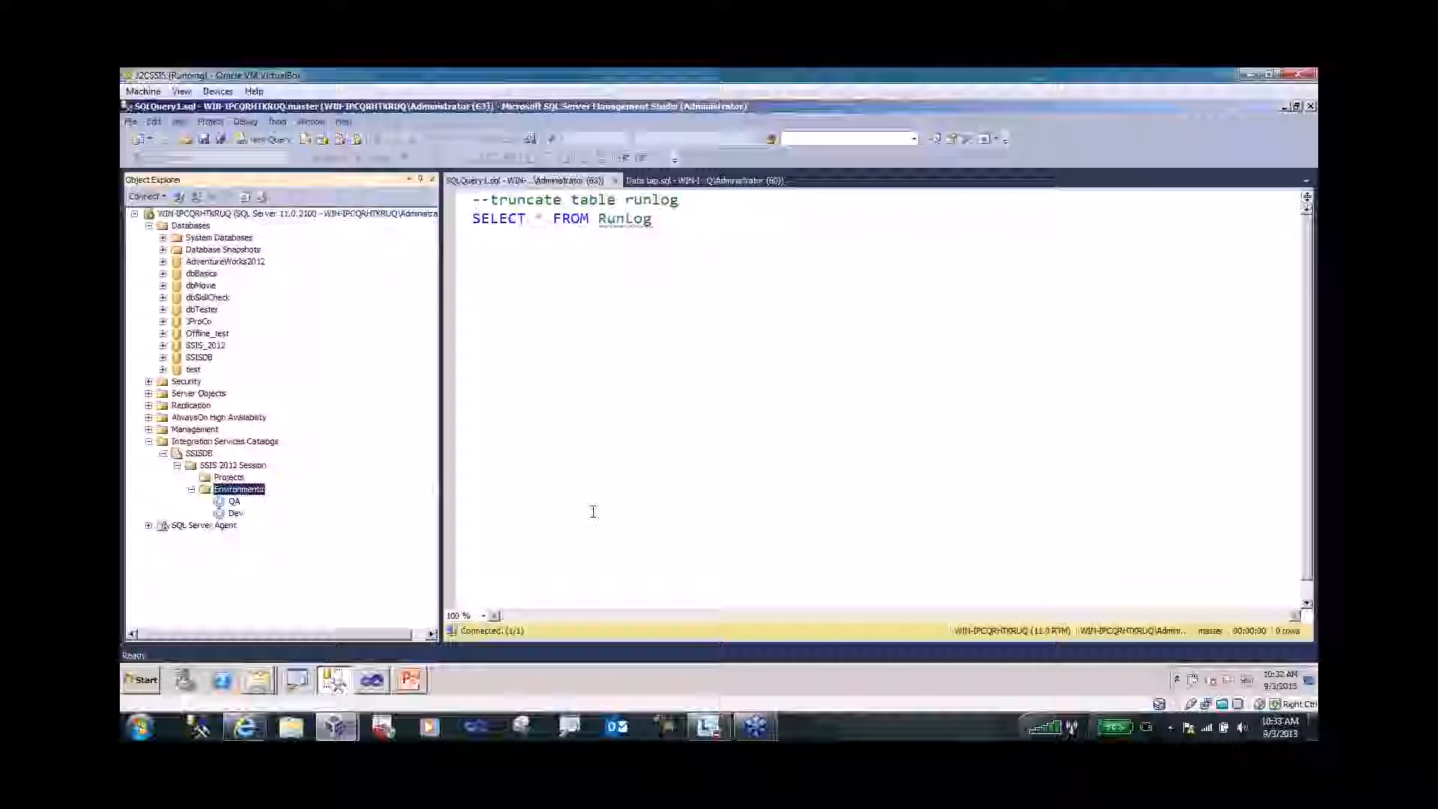
click(233, 502)
- Open the QA environment's properties on the Variables page
right_click(235, 503)
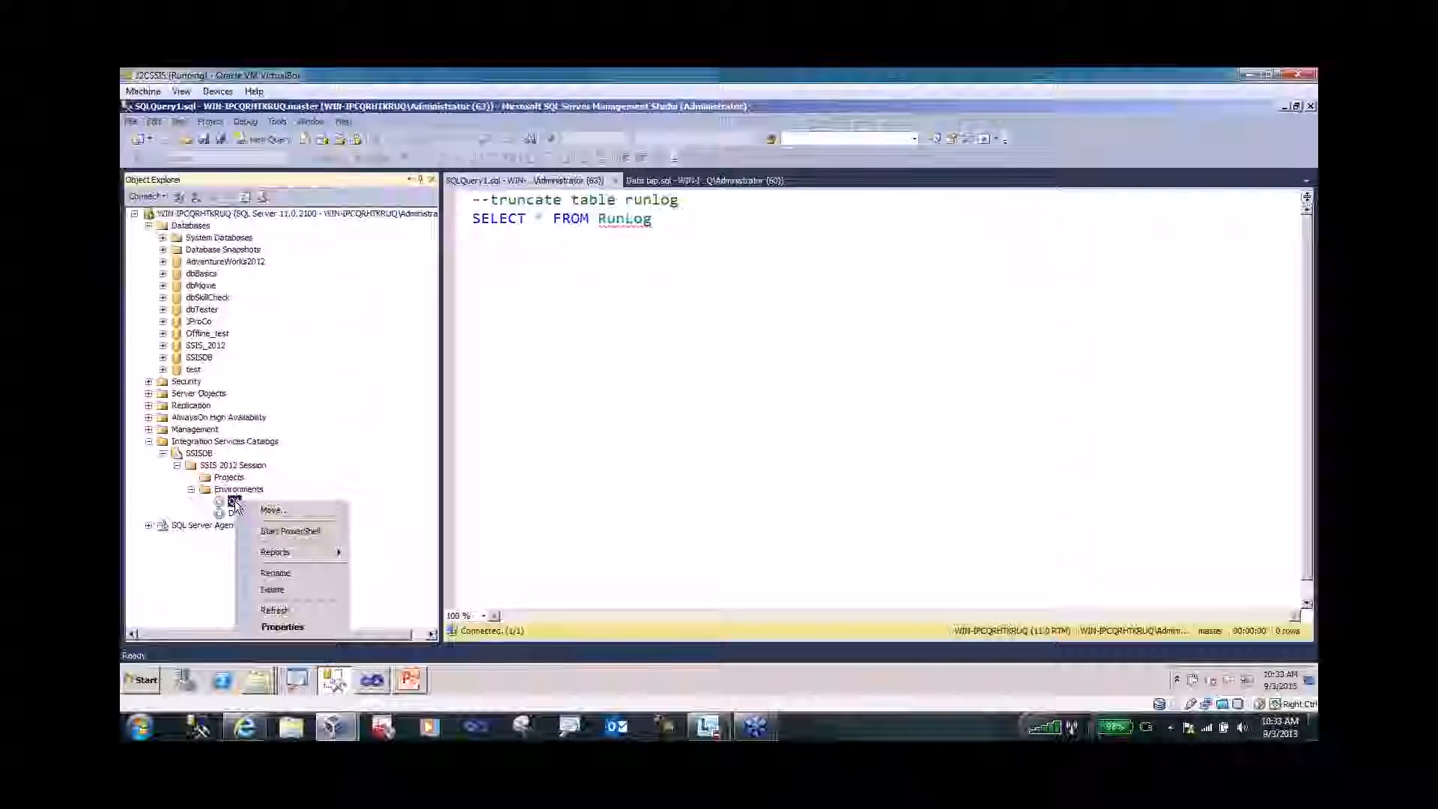
click(292, 626)
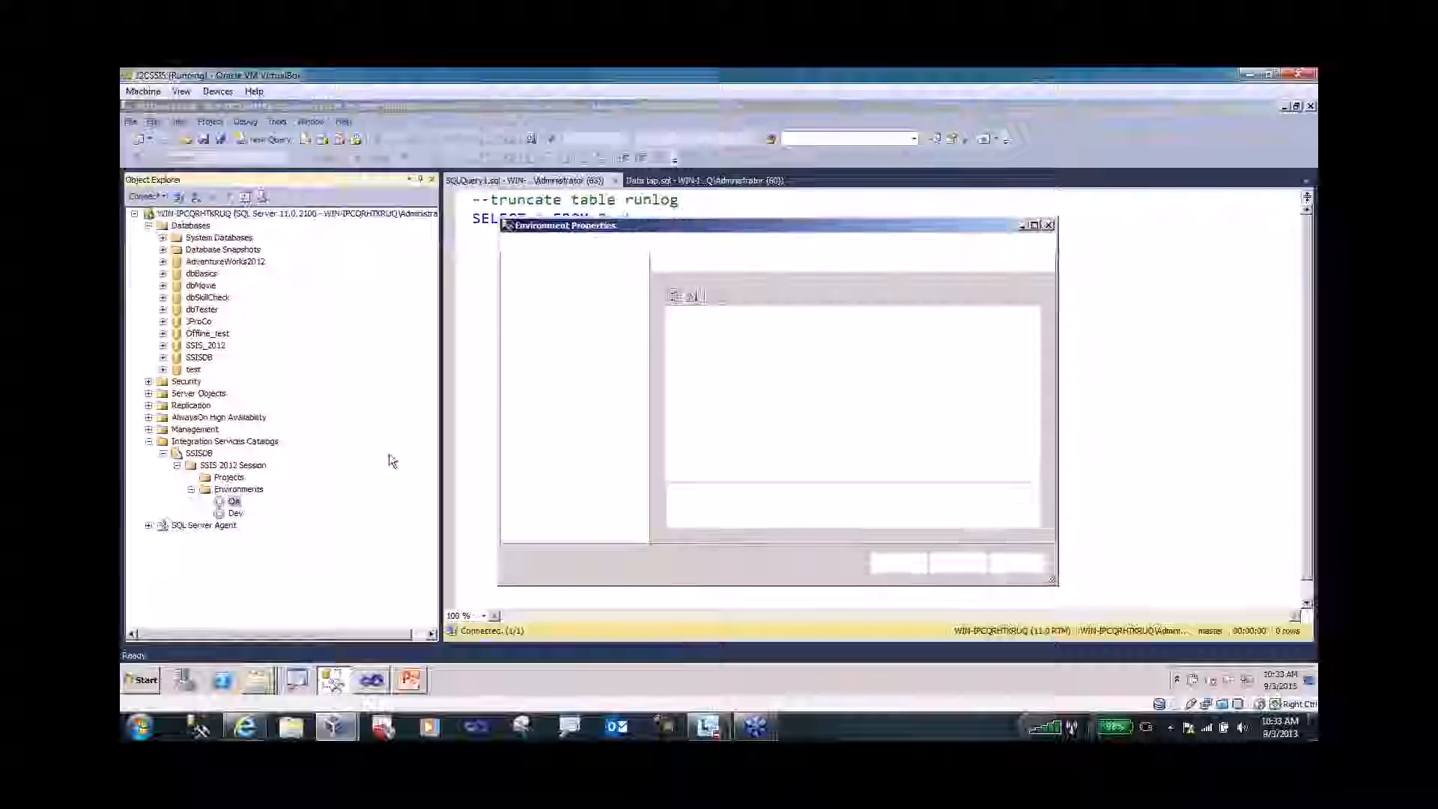
click(534, 287)
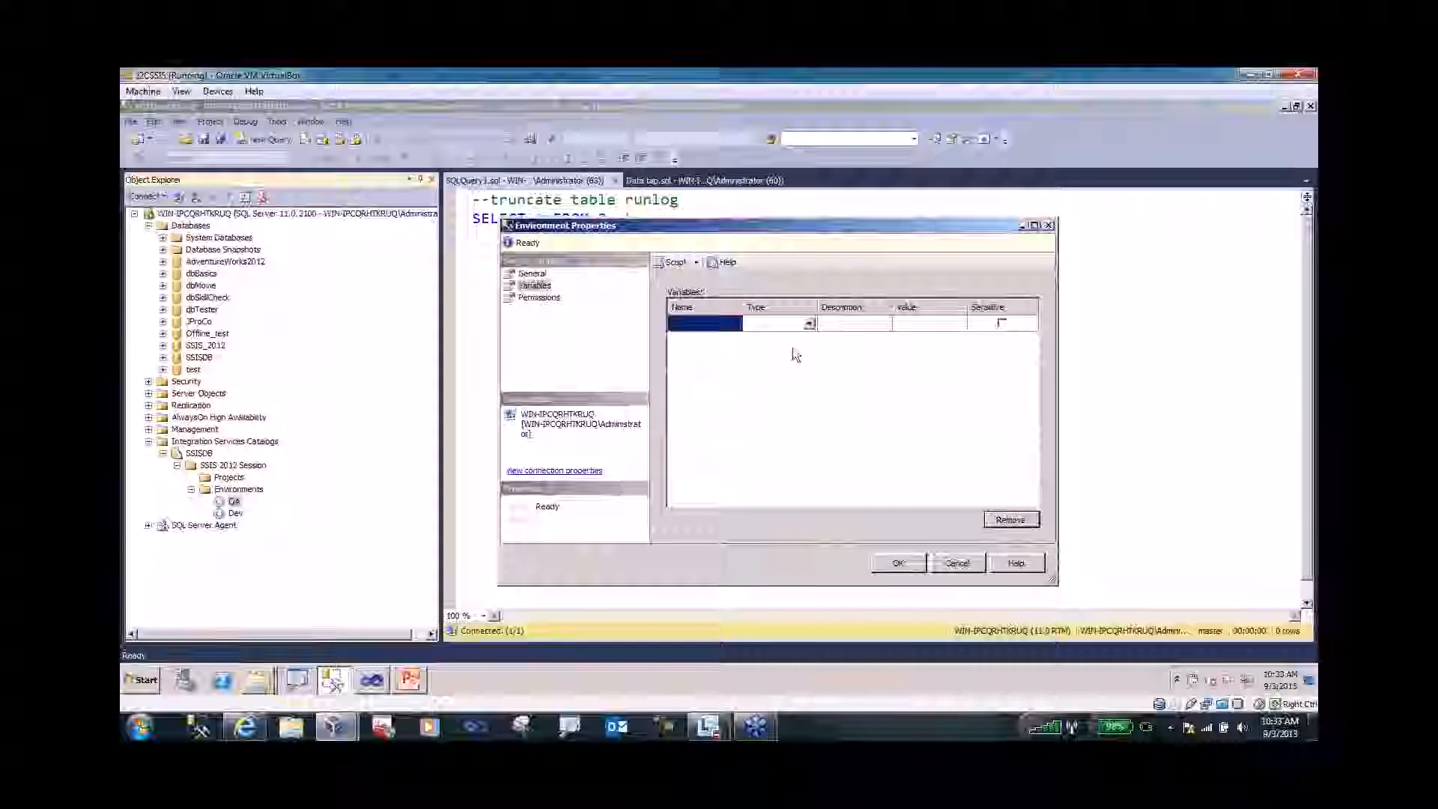
- Add variable intValue of type Int32 with value 1000, left non-sensitive
click(723, 324)
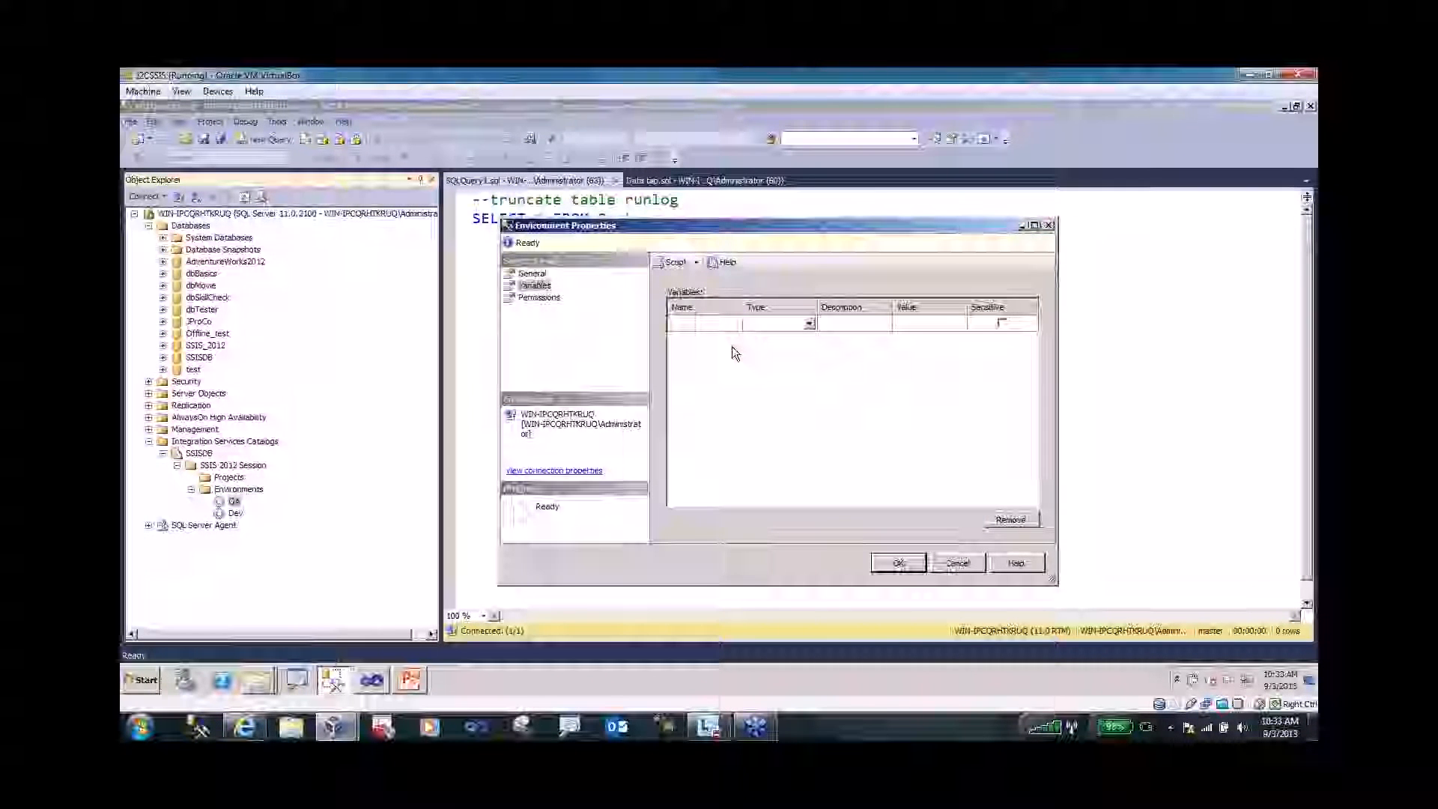
text(int)
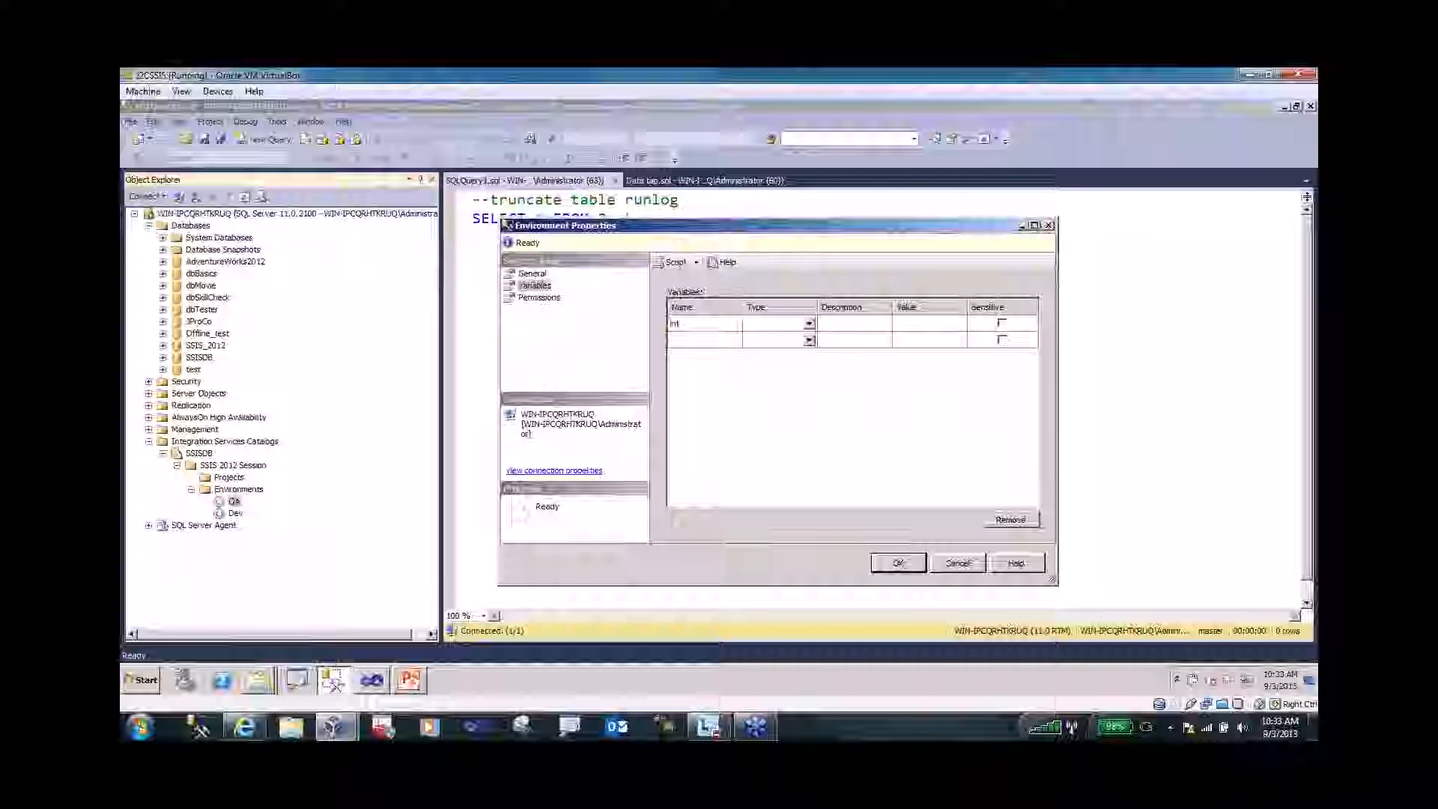
text(e)
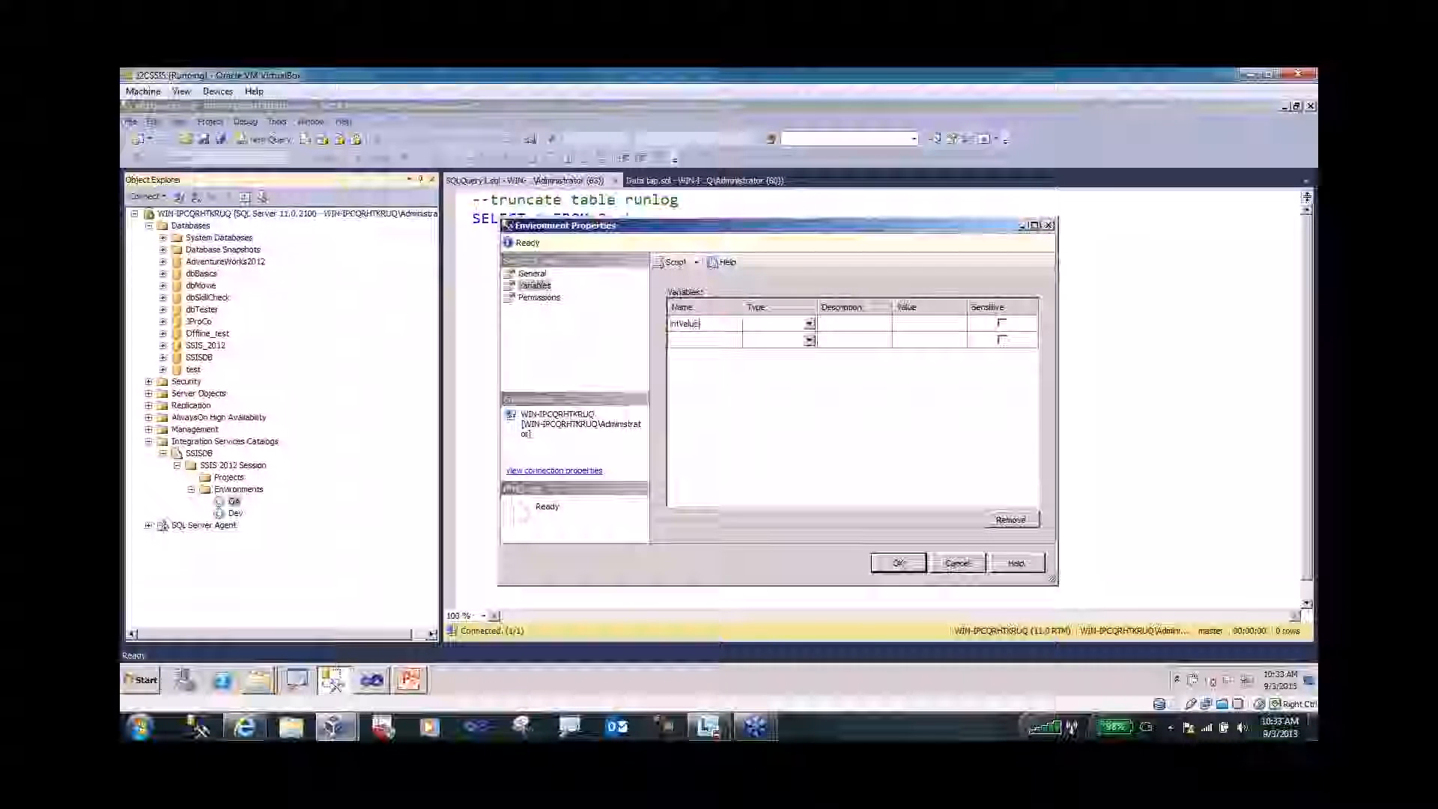
click(809, 323)
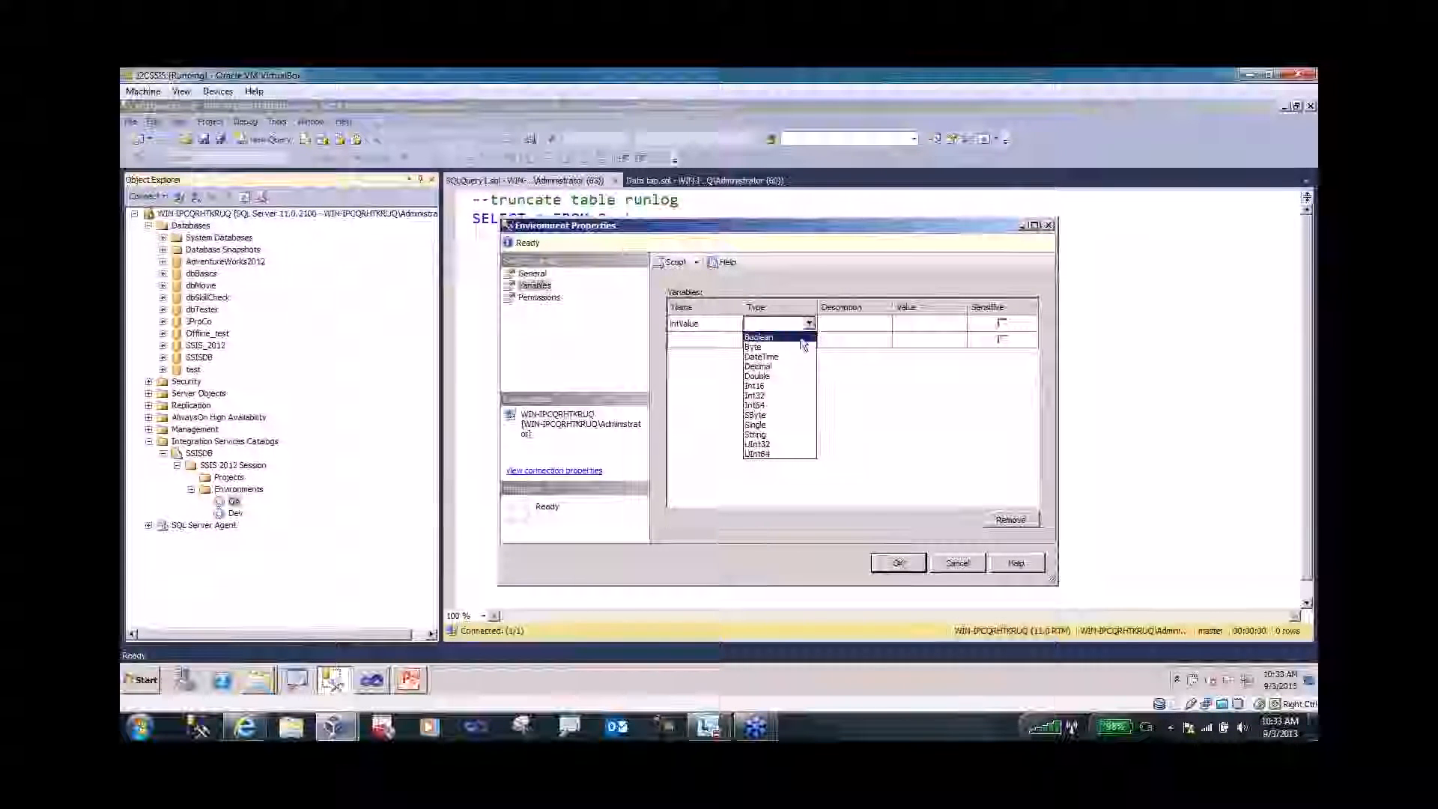
click(783, 396)
click(910, 328)
click(892, 398)
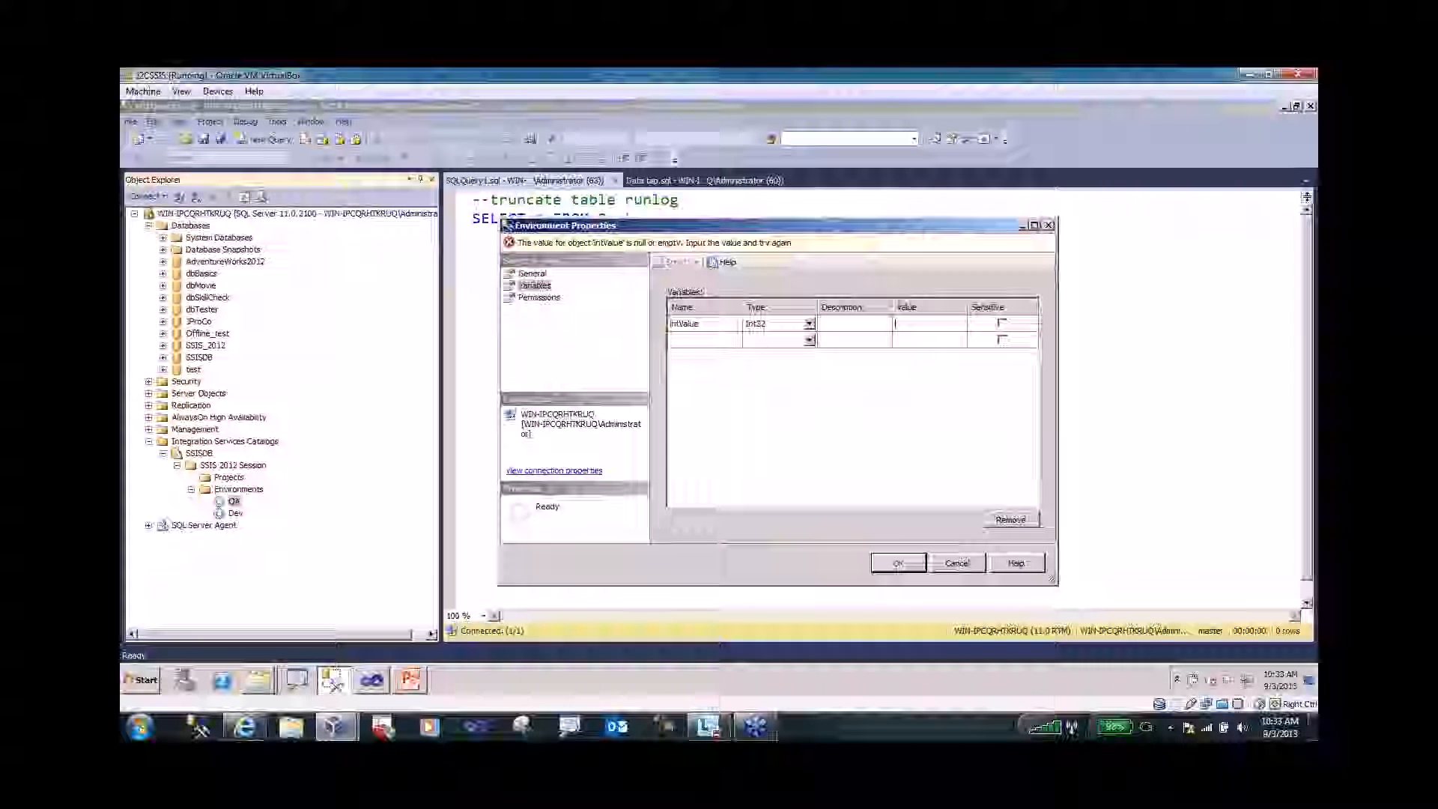
click(922, 323)
text(1000)
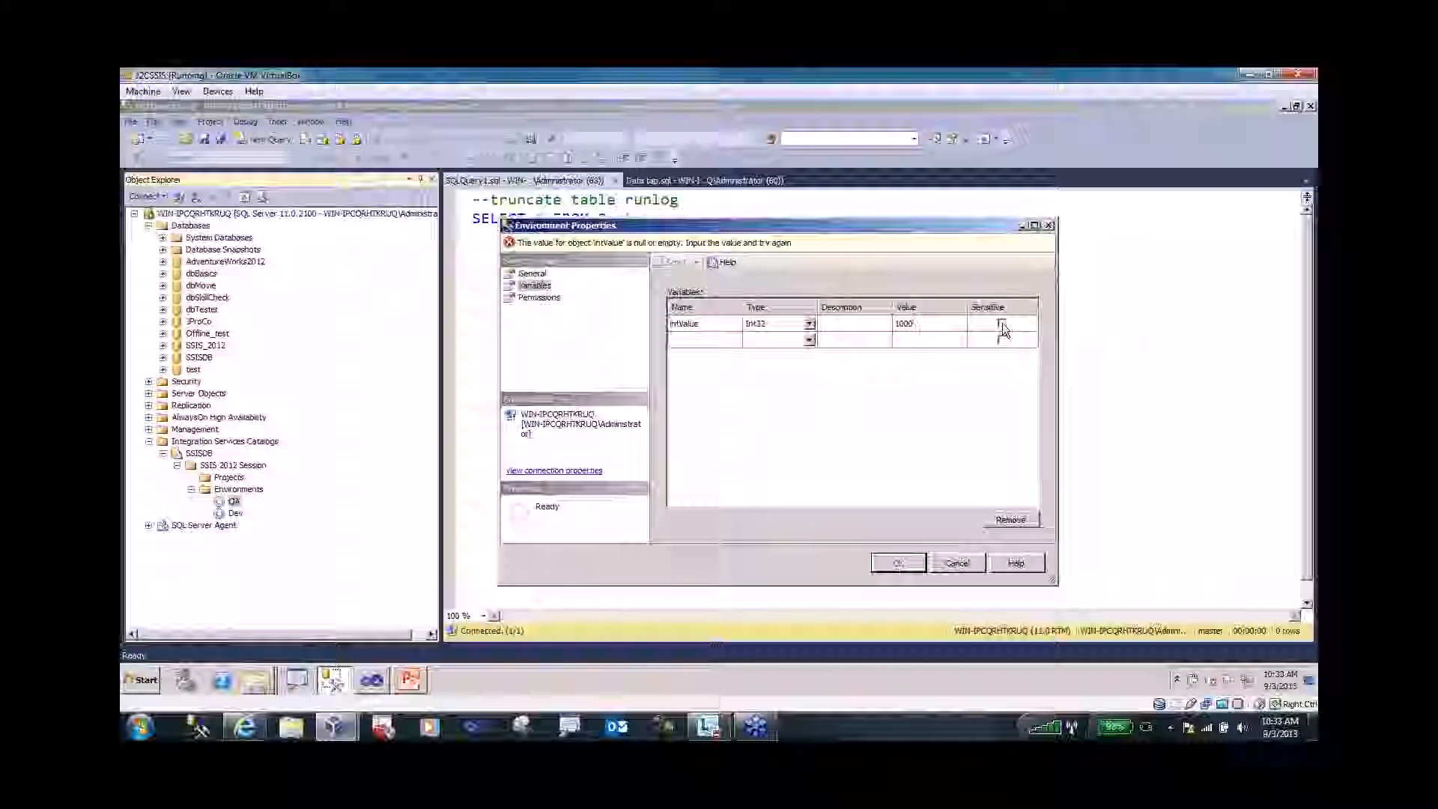
click(1002, 322)
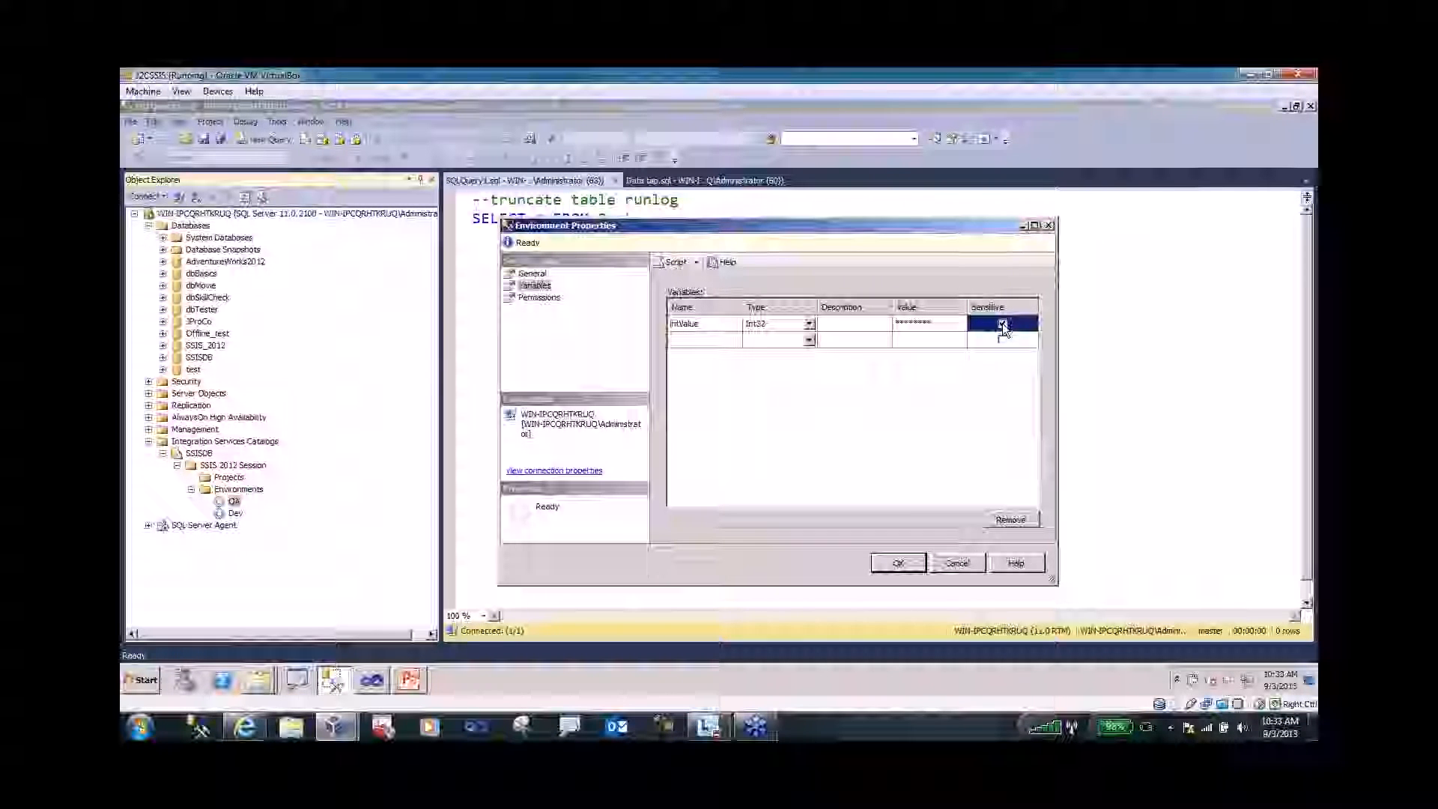
click(1002, 322)
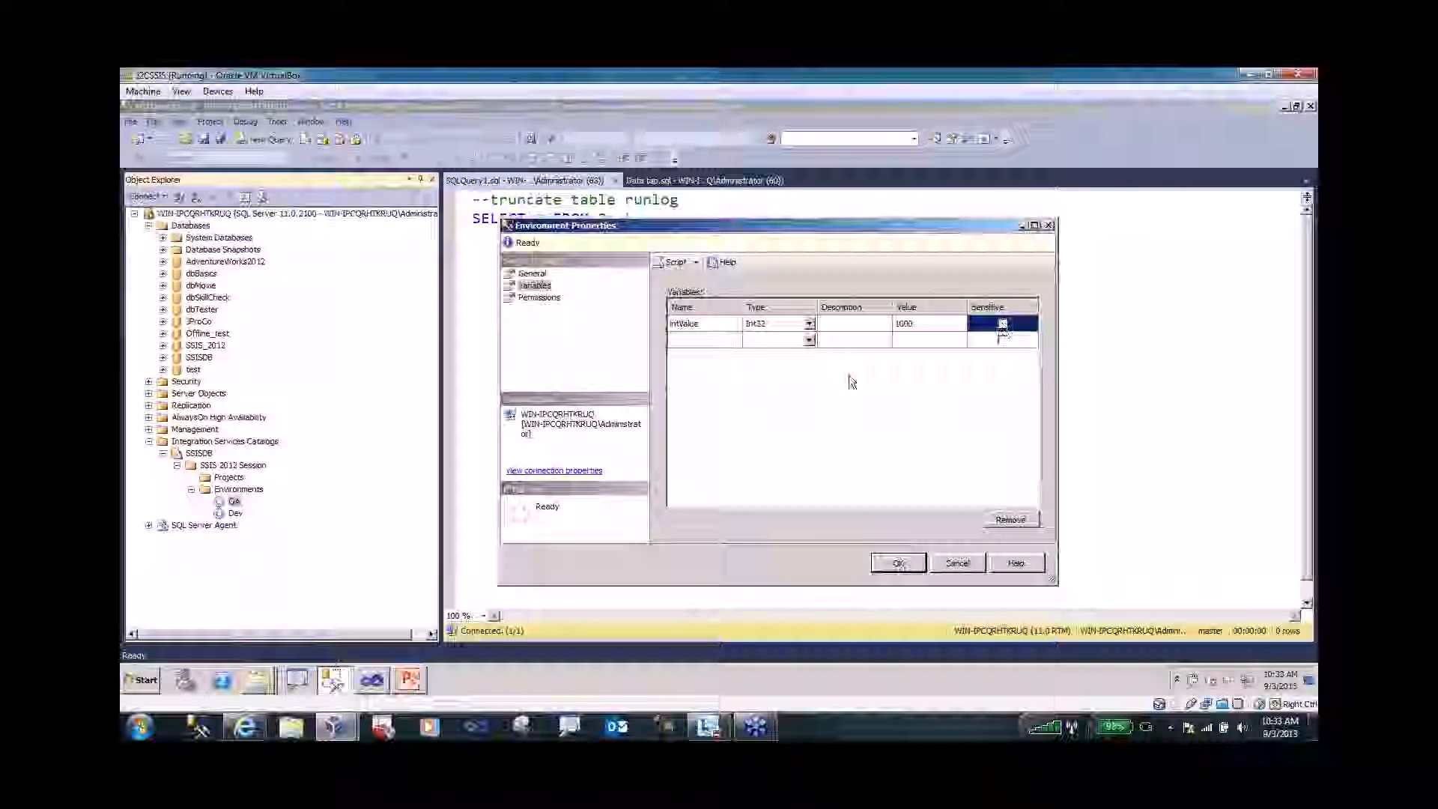
- Add variable strValue of type String with value 'This is from QA', then review Permissions
click(708, 341)
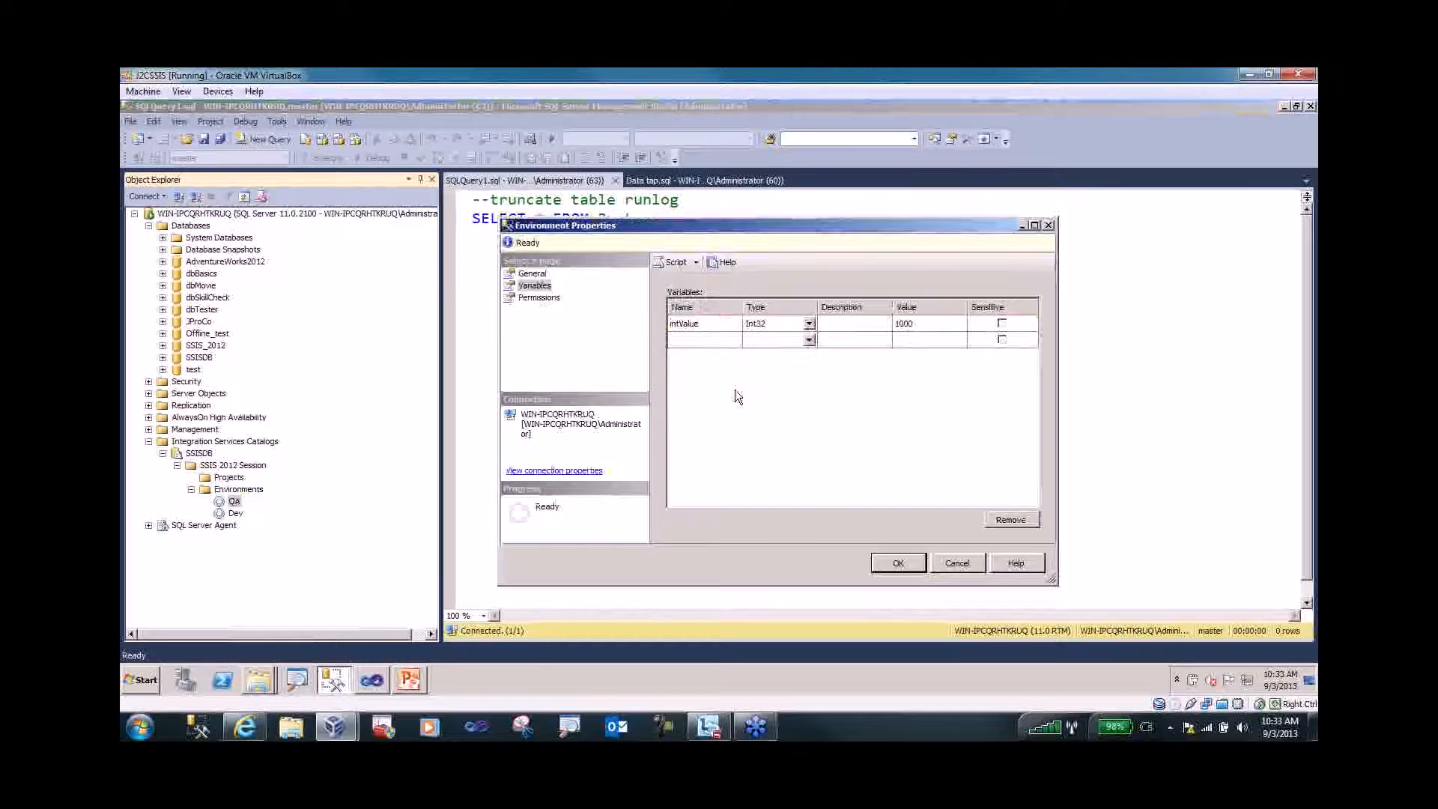
text(strValue)
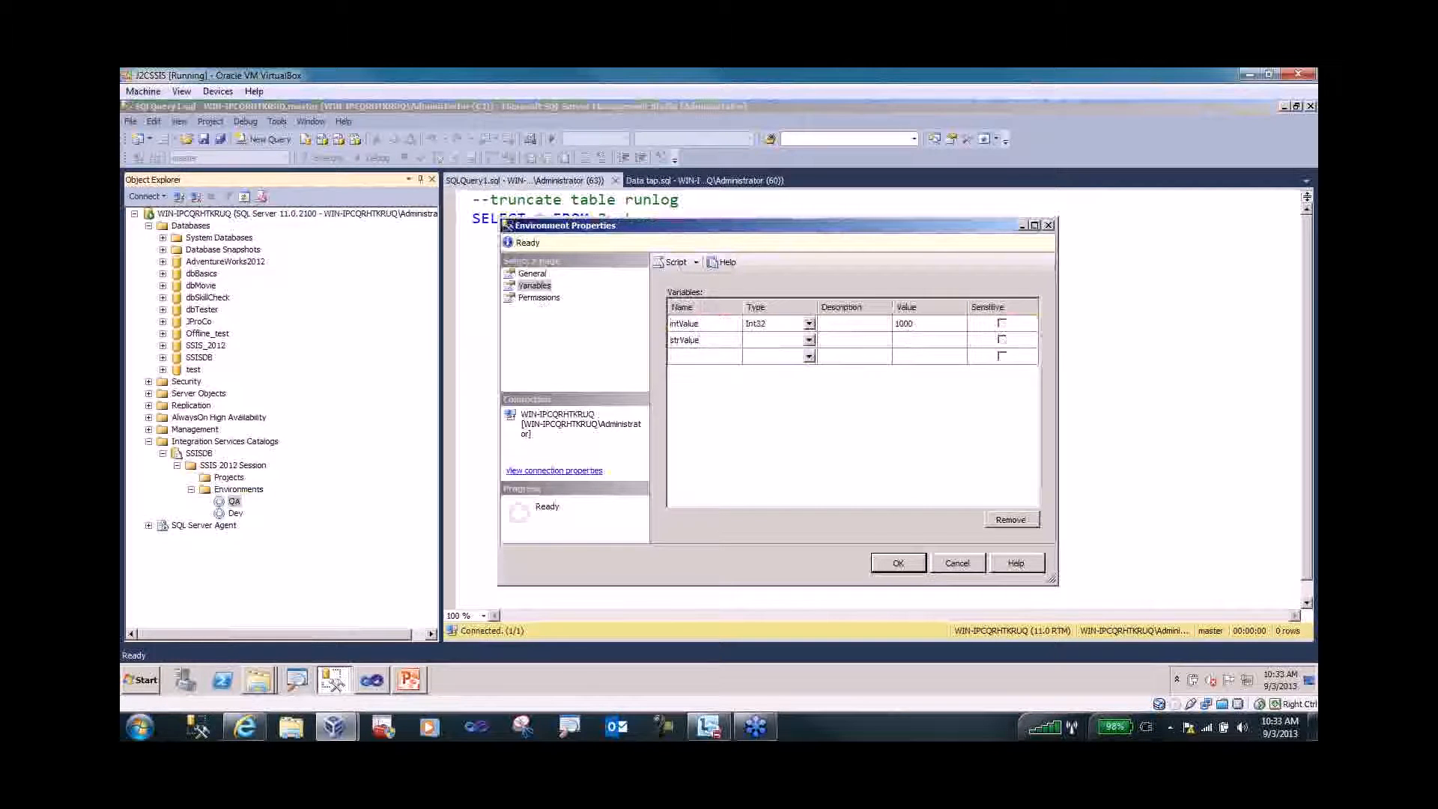
click(809, 340)
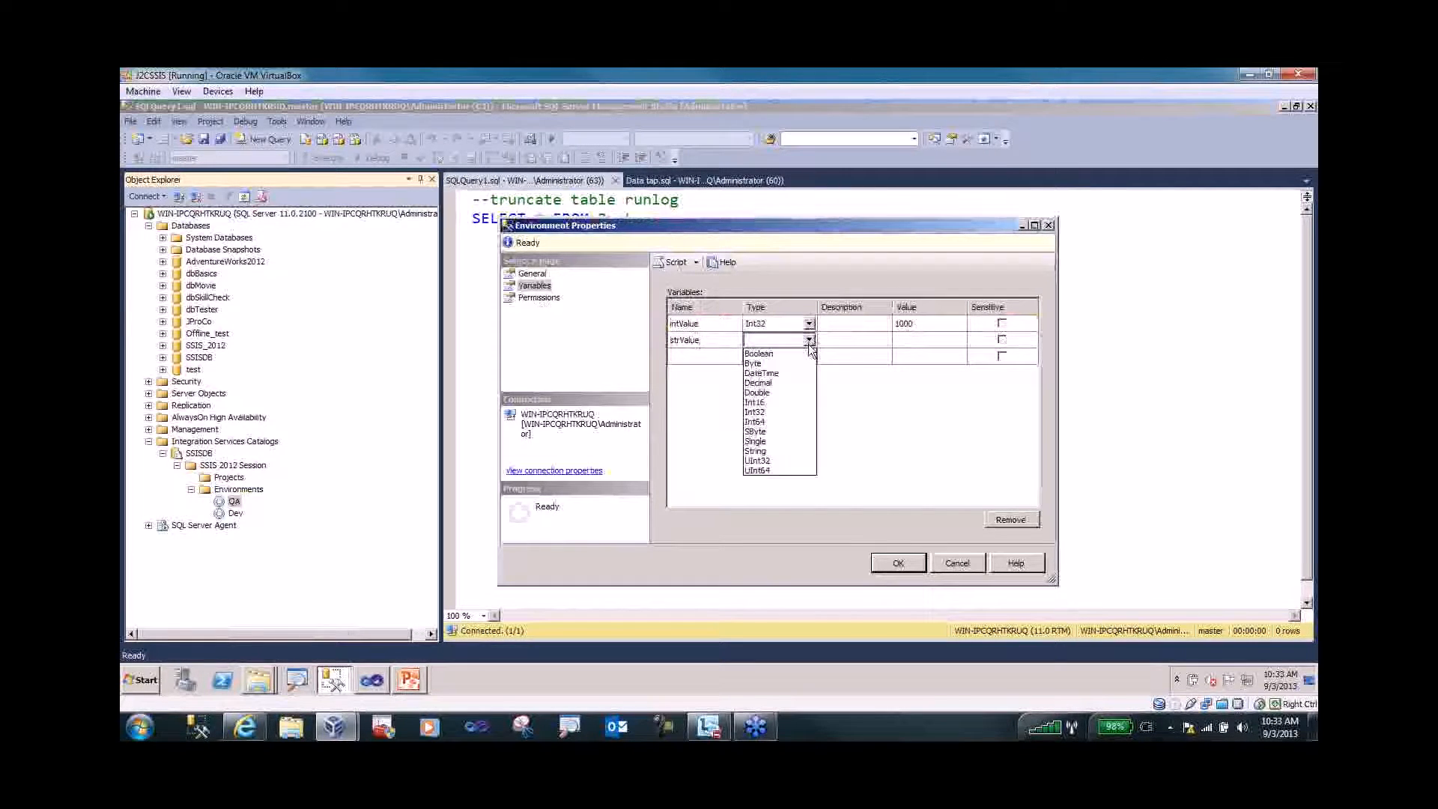
click(779, 451)
click(856, 341)
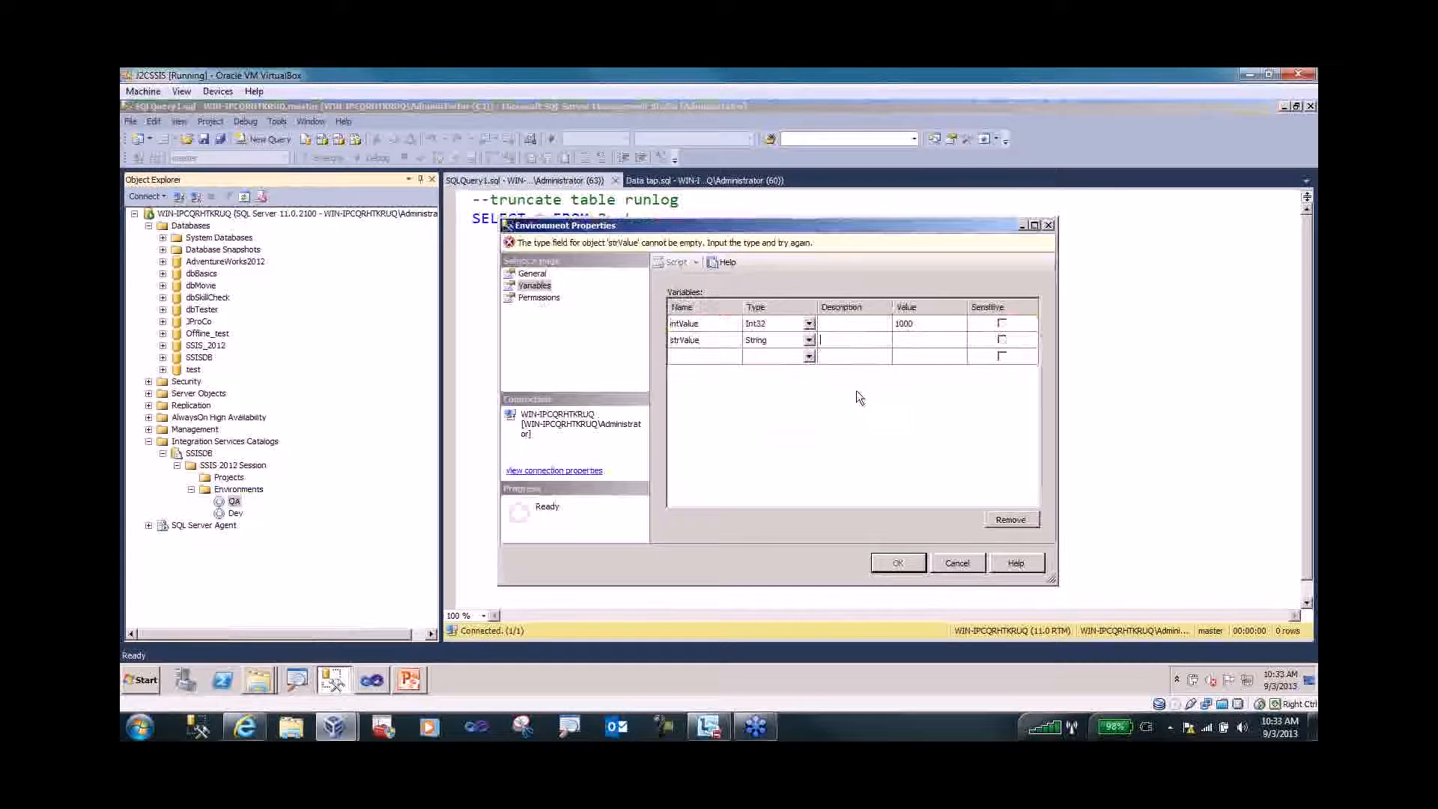
click(903, 340)
text(T)
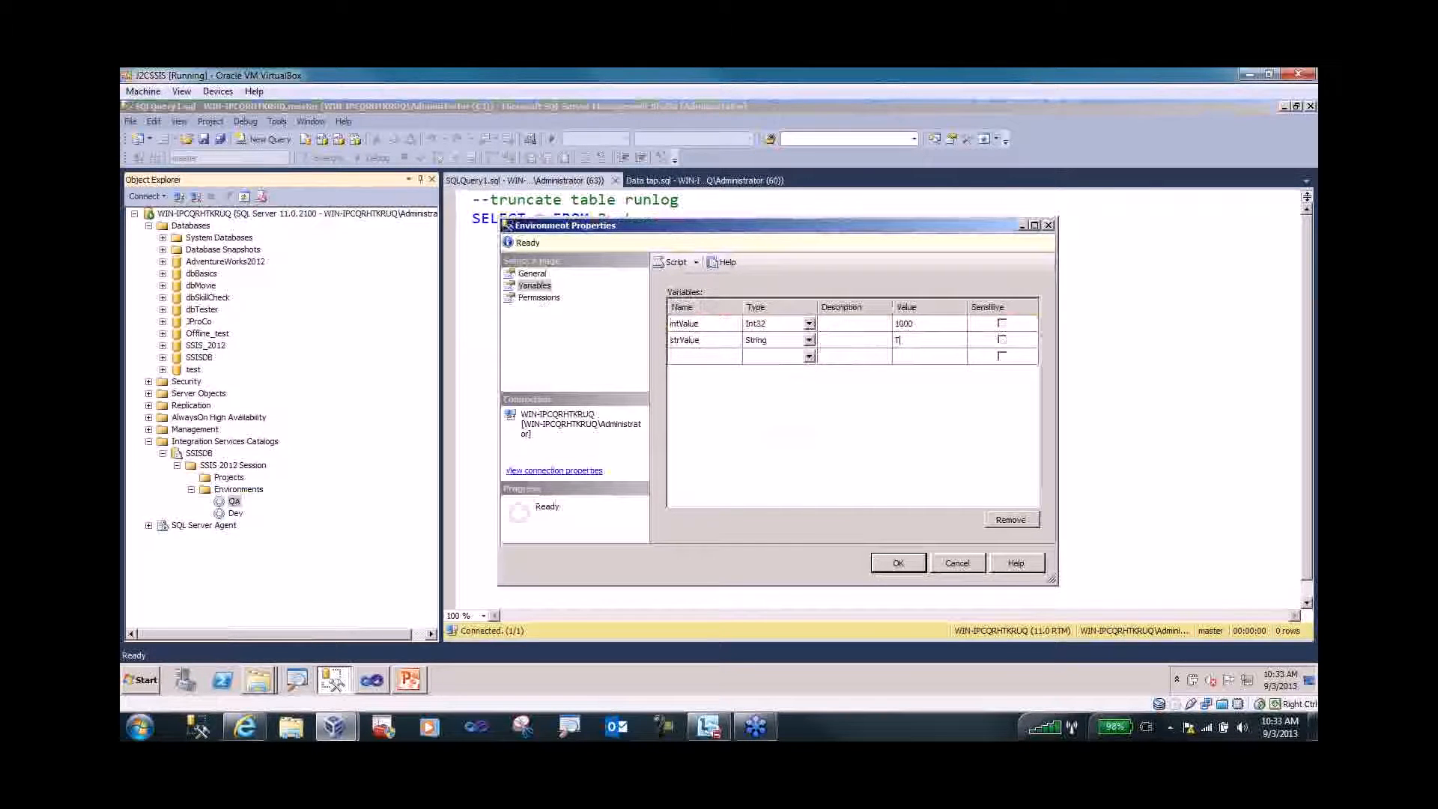
text(his is from QA)
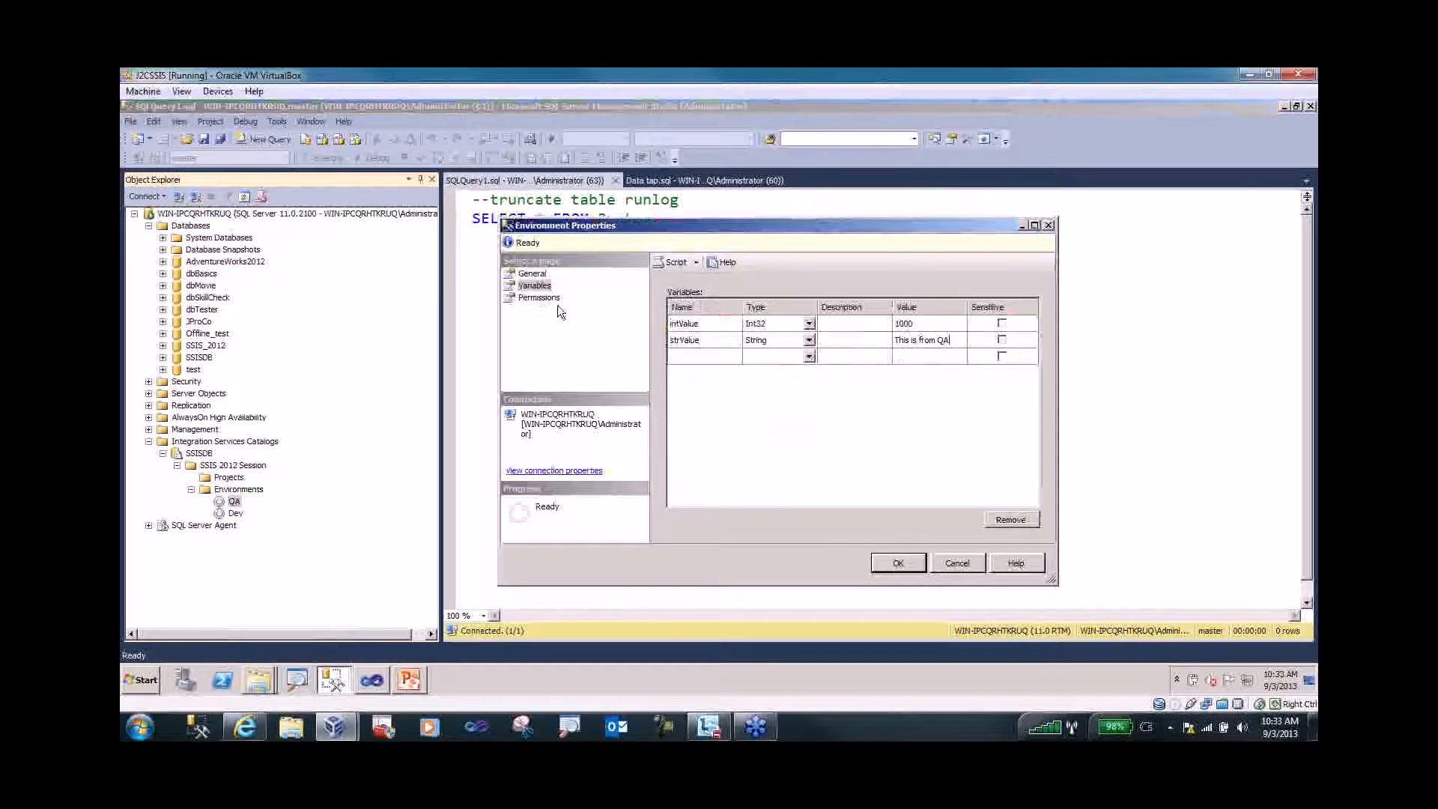
click(532, 299)
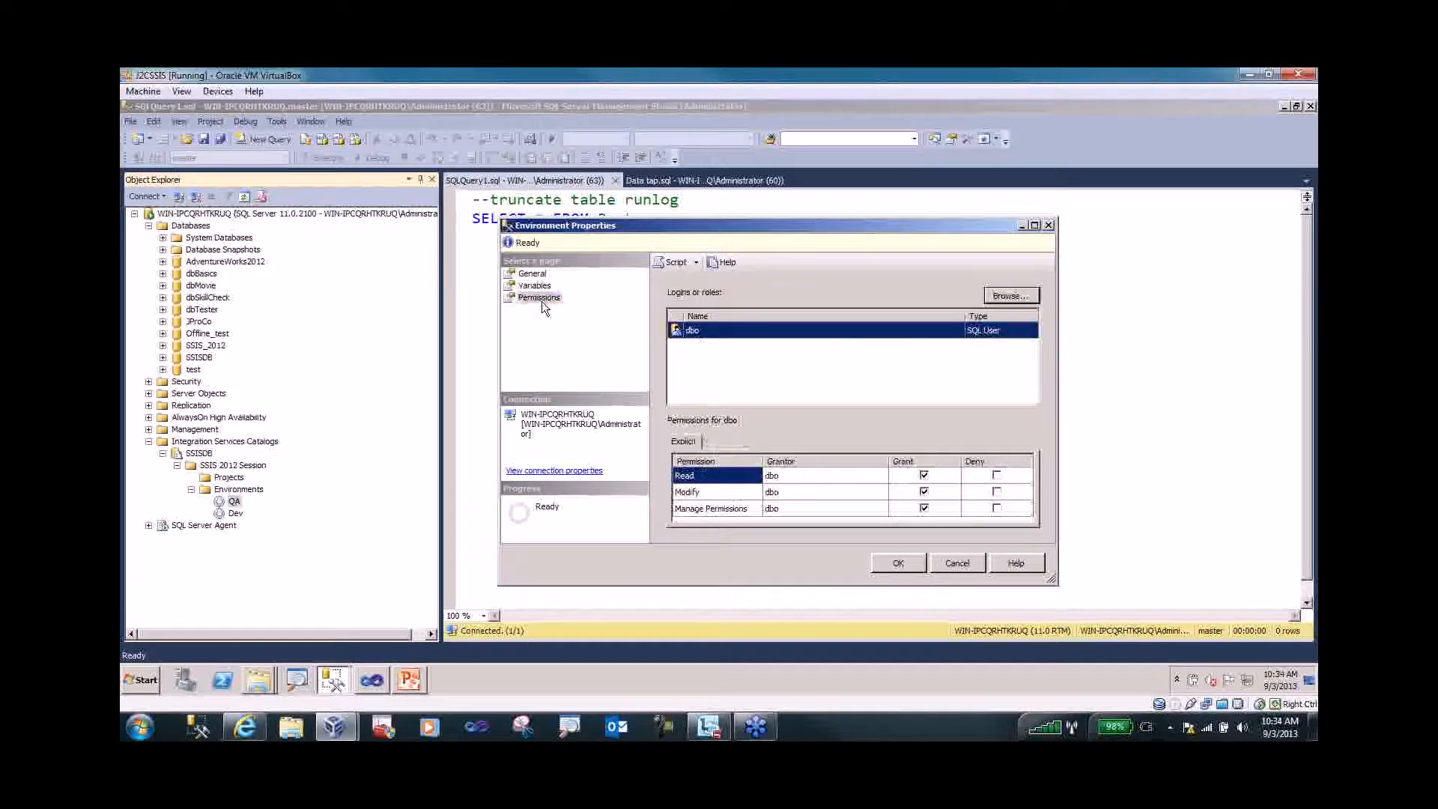
- Confirm the Environment Properties dialog with OK to save the QA variables
click(898, 565)
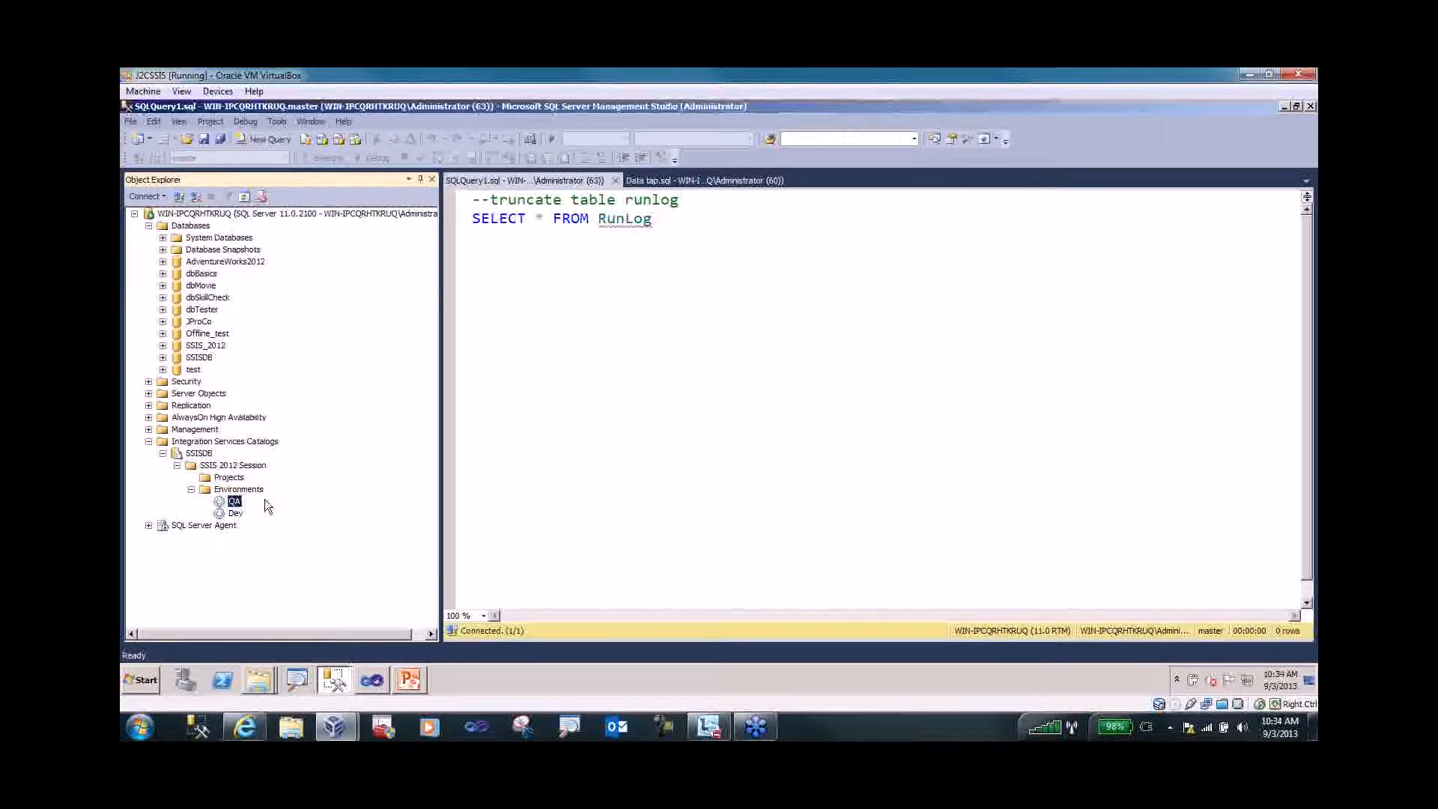
- In Visual Studio, close Development.dtsx without saving and select the SSIS 2012 Session project
click(370, 682)
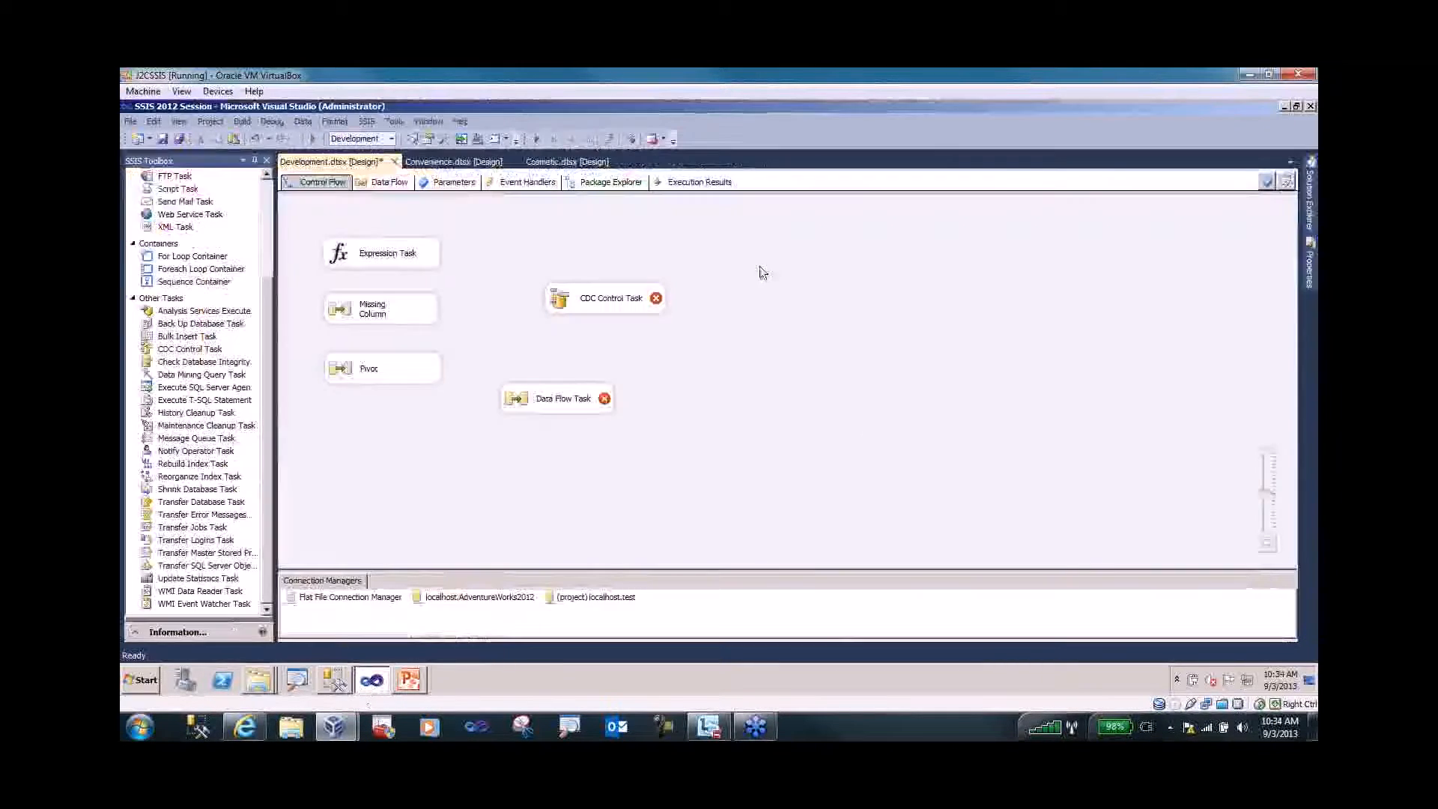
click(397, 160)
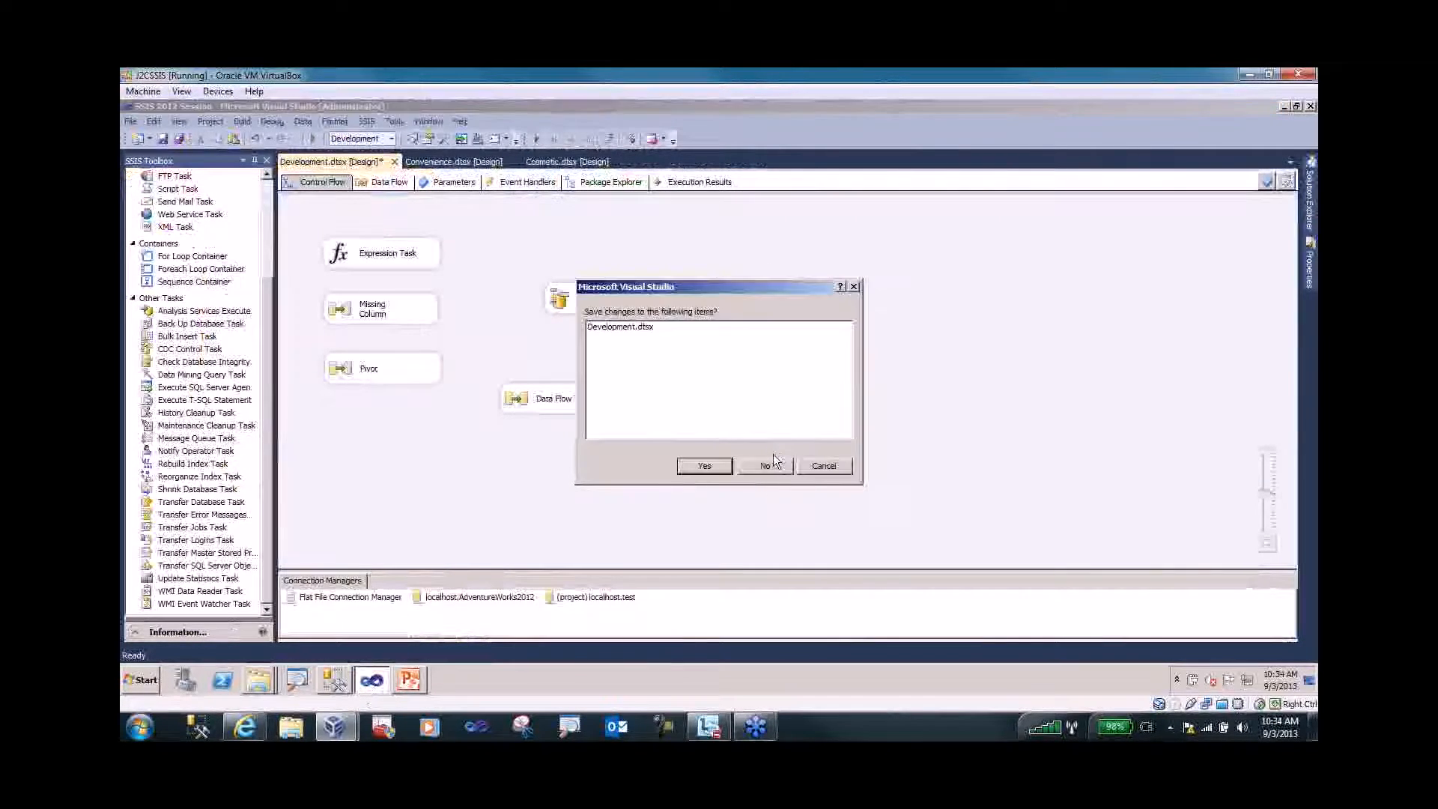
click(772, 466)
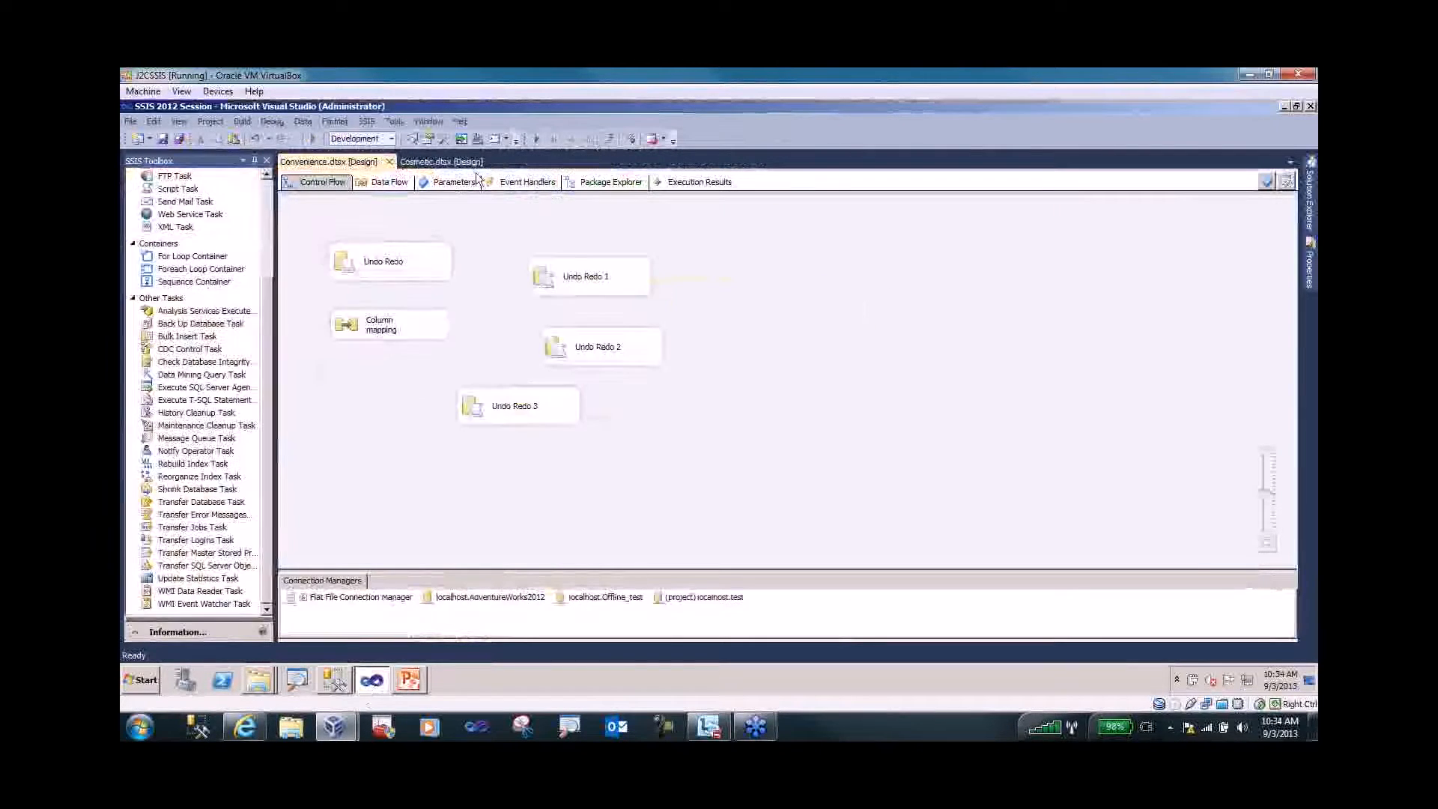
mouse_move(1309, 209)
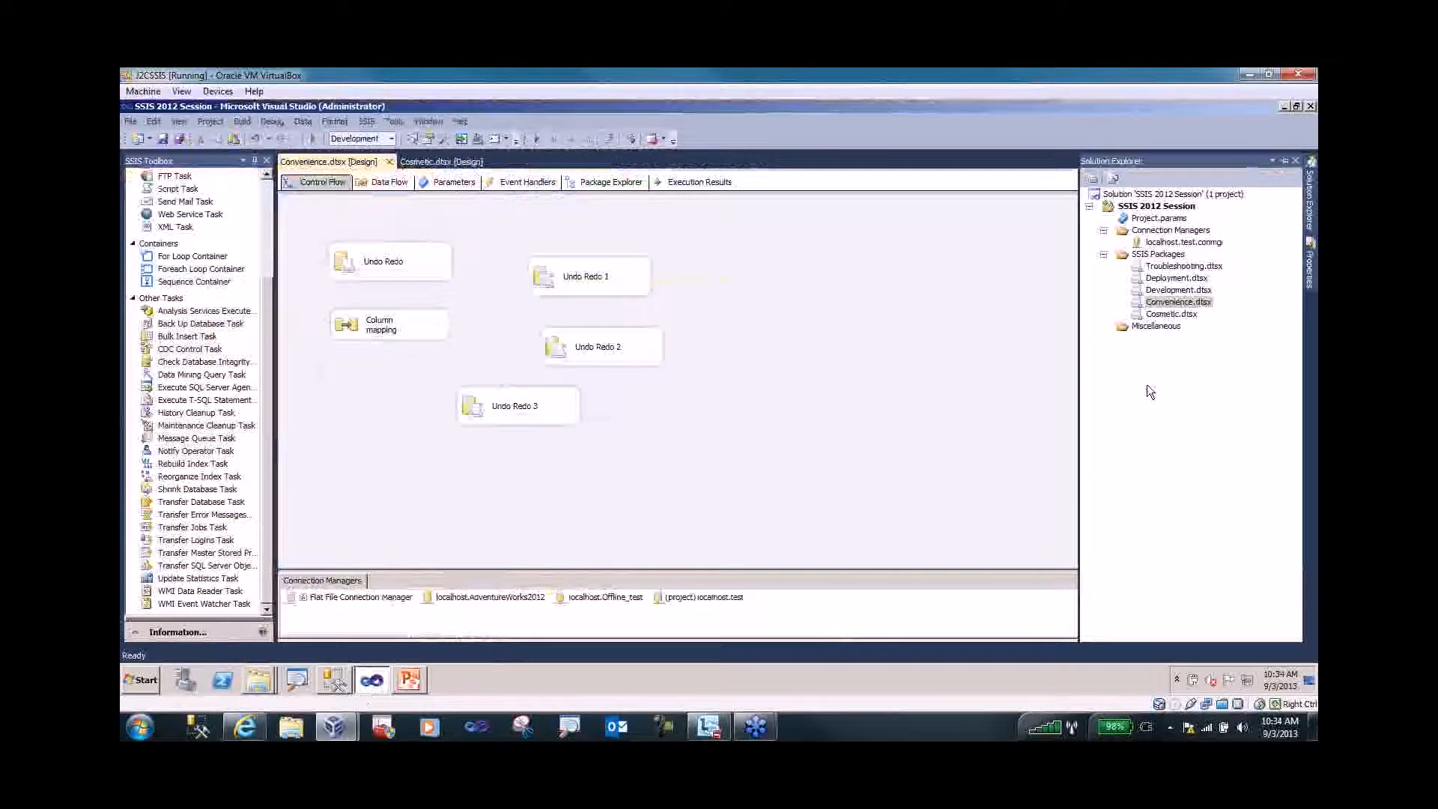
click(1121, 206)
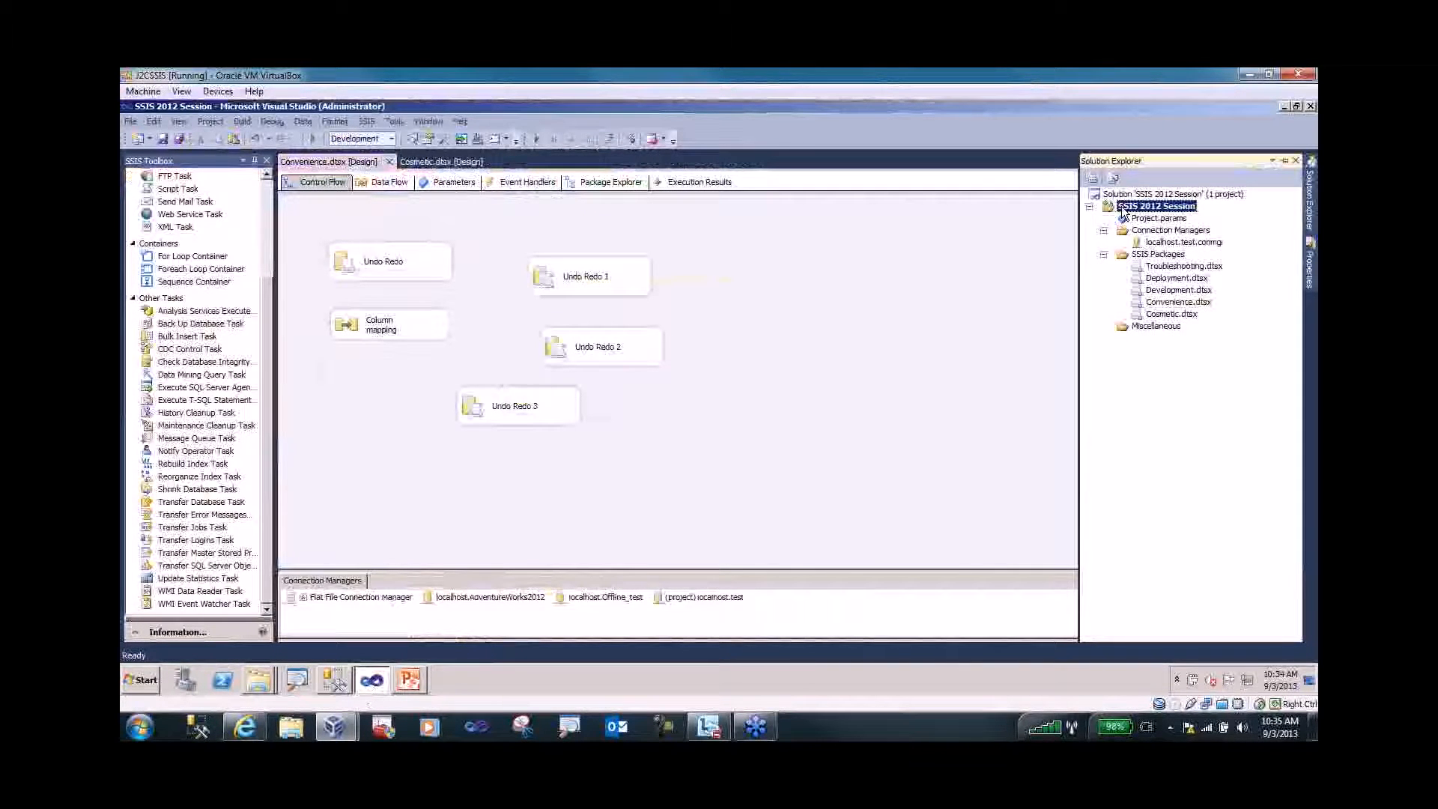
right_click(1122, 205)
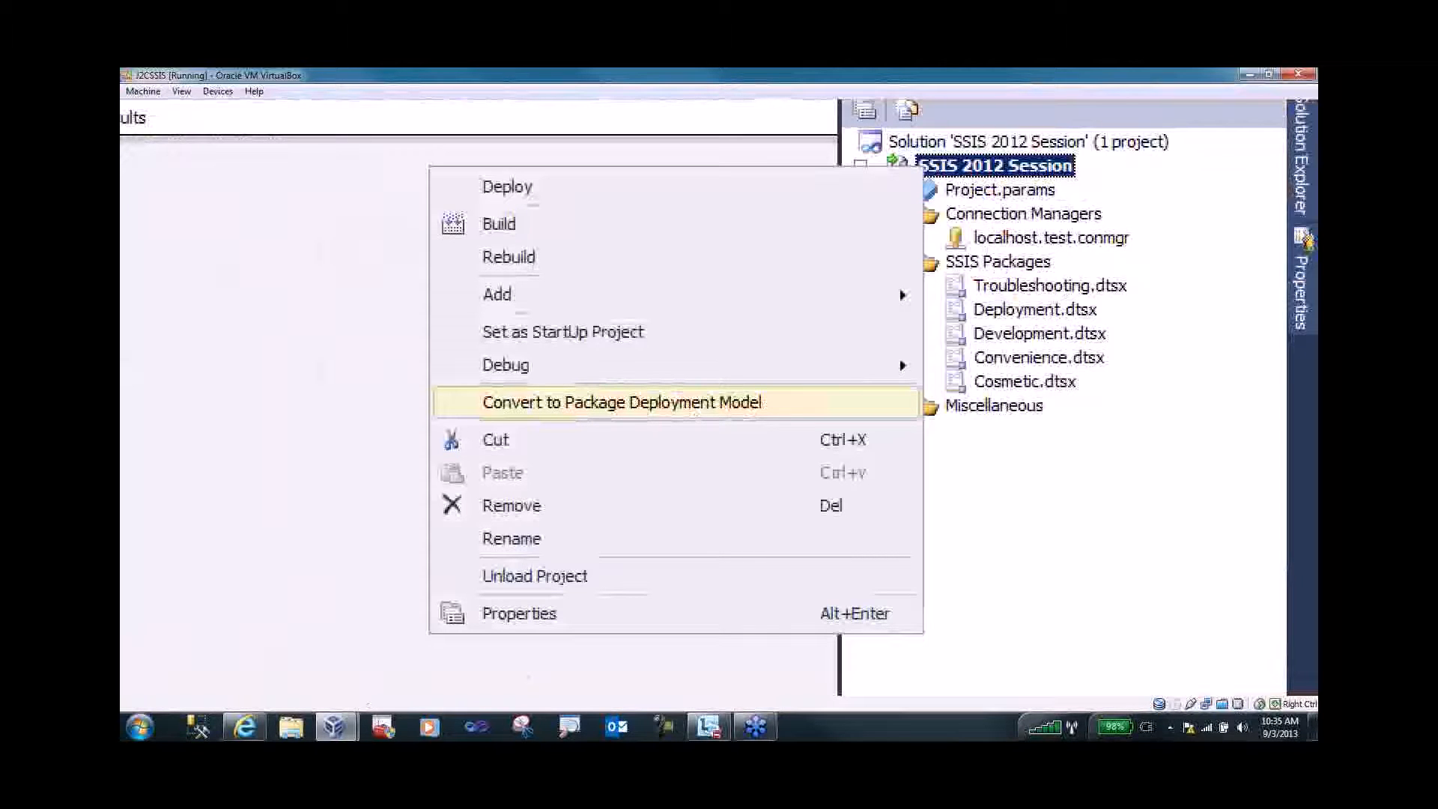
key(Escape)
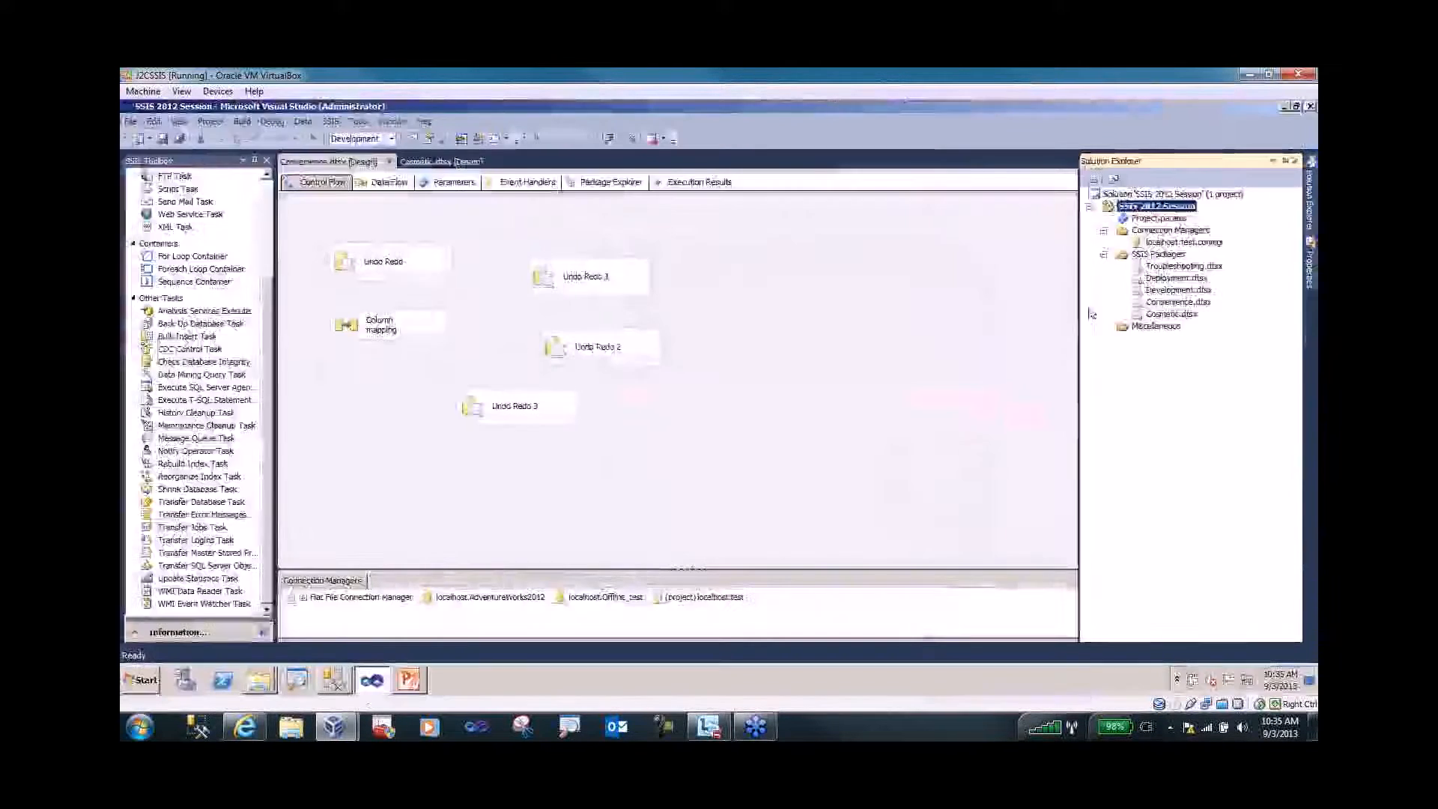
- Start the project's Deployment Wizard and set the destination to /SSISDB/SSIS 2012 Session
right_click(1143, 208)
click(946, 321)
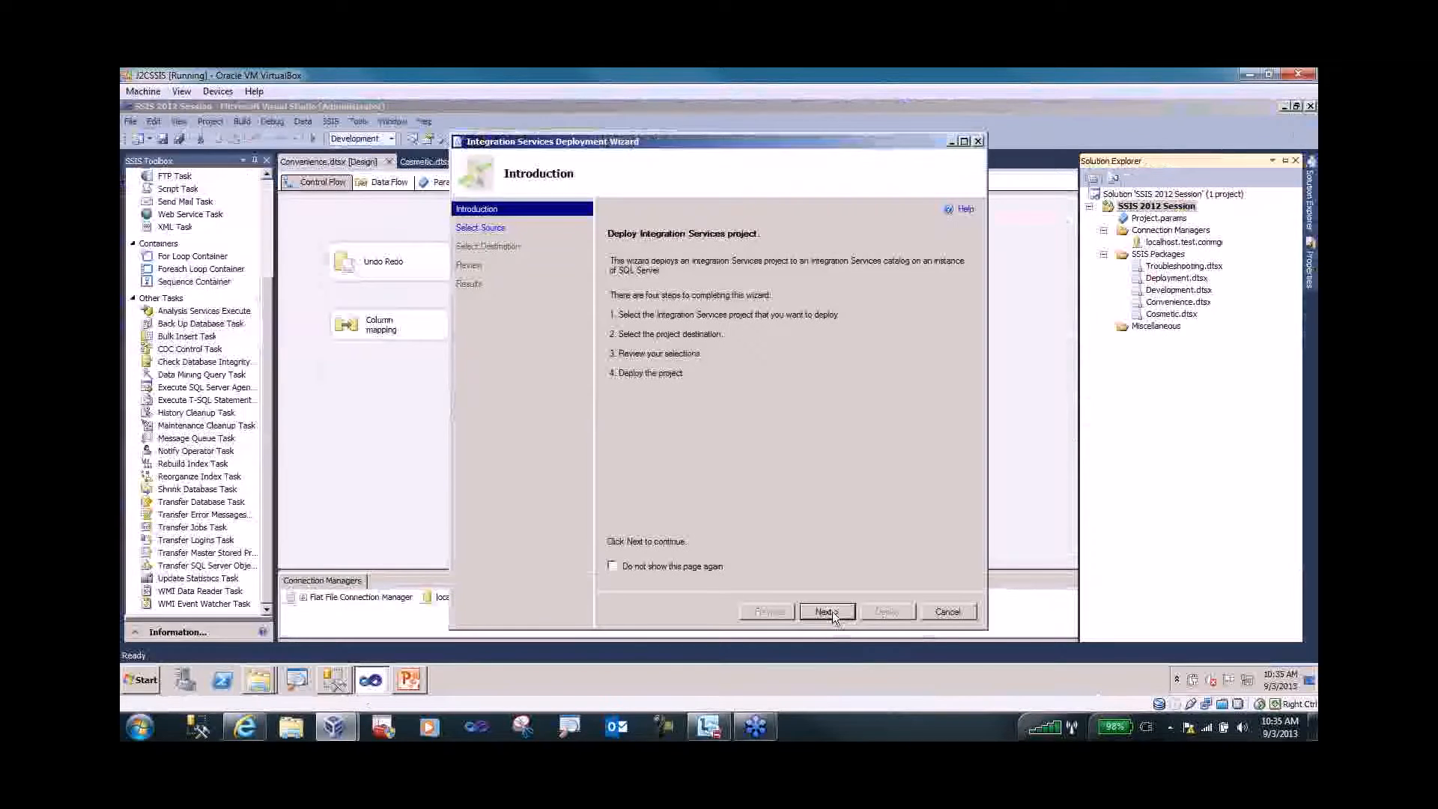
click(827, 612)
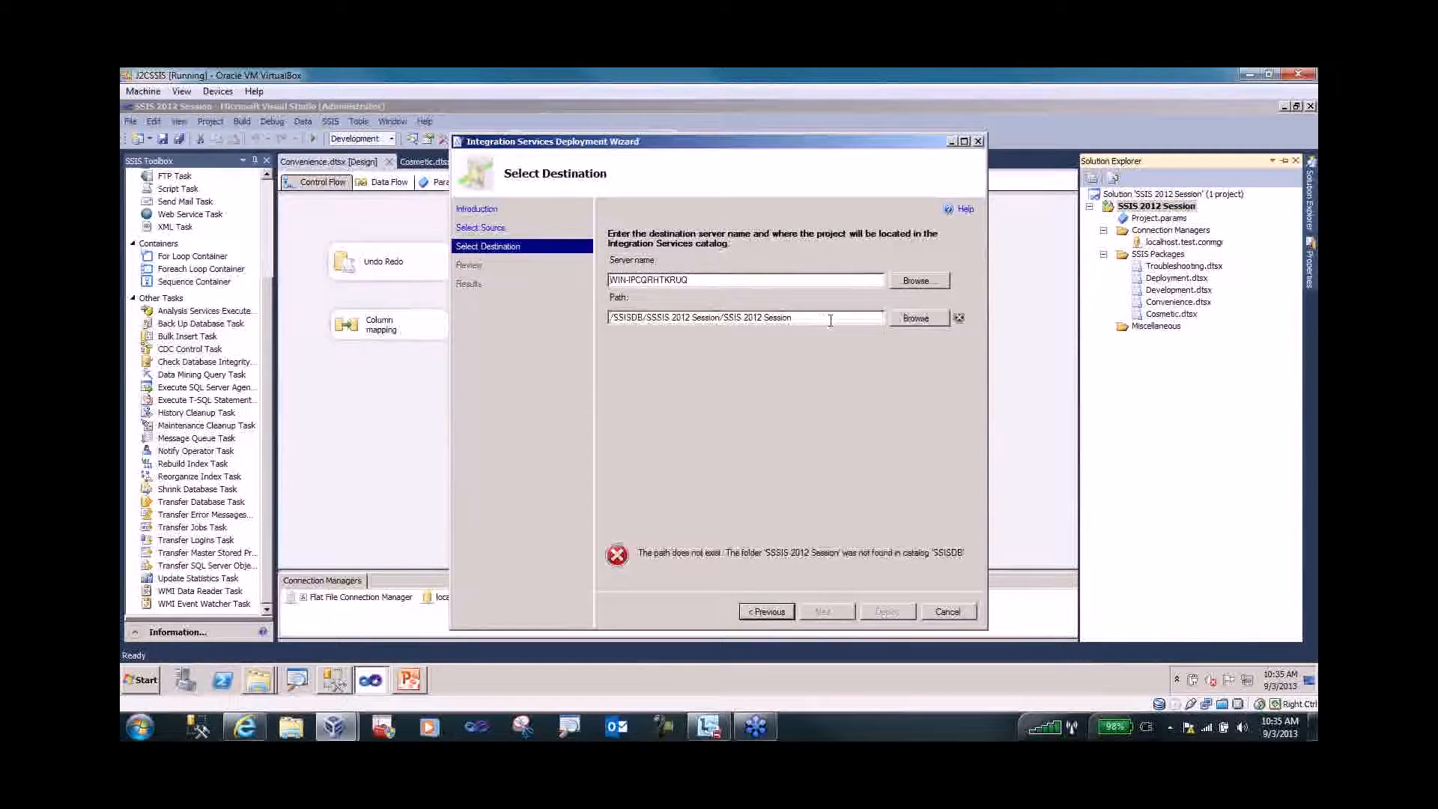
click(910, 318)
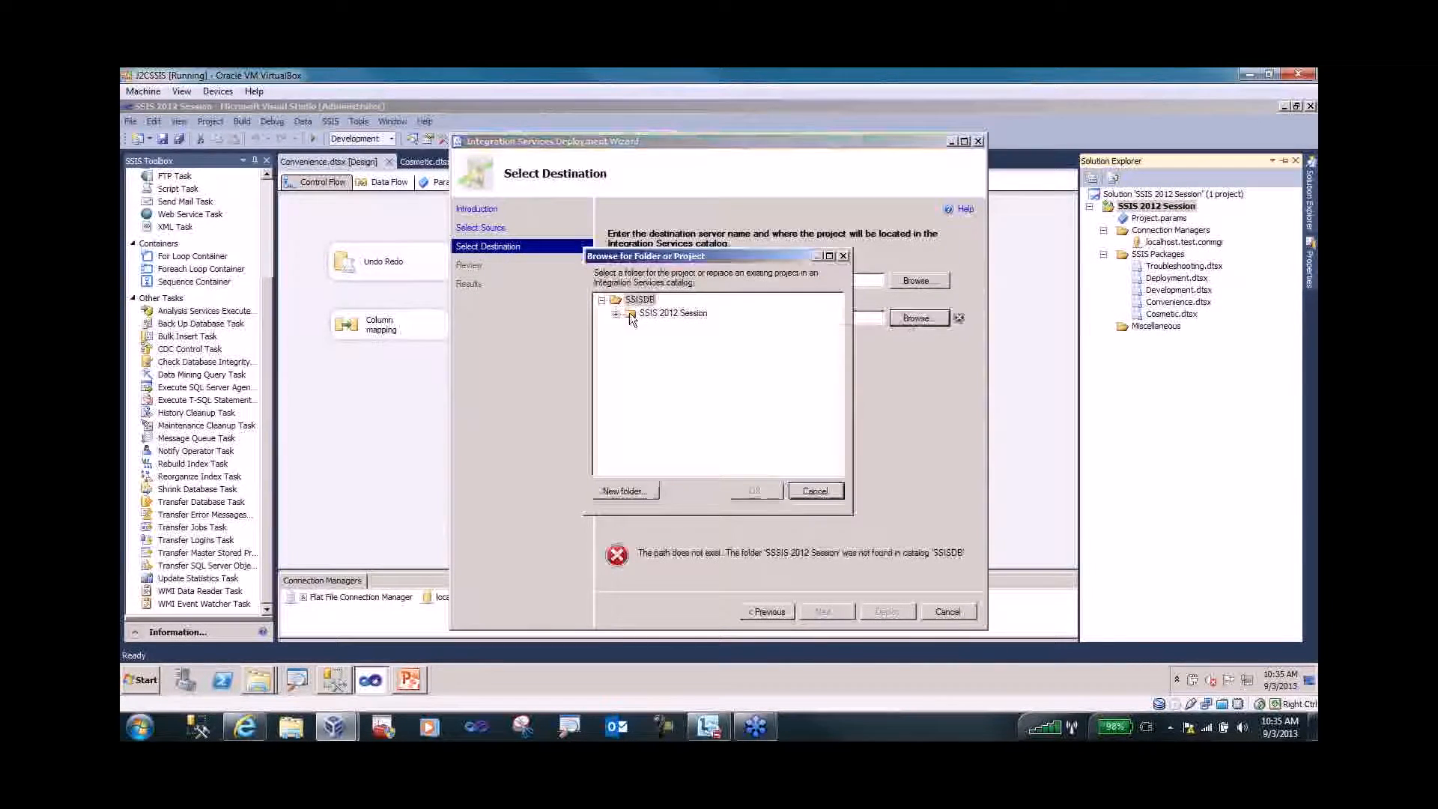
click(631, 313)
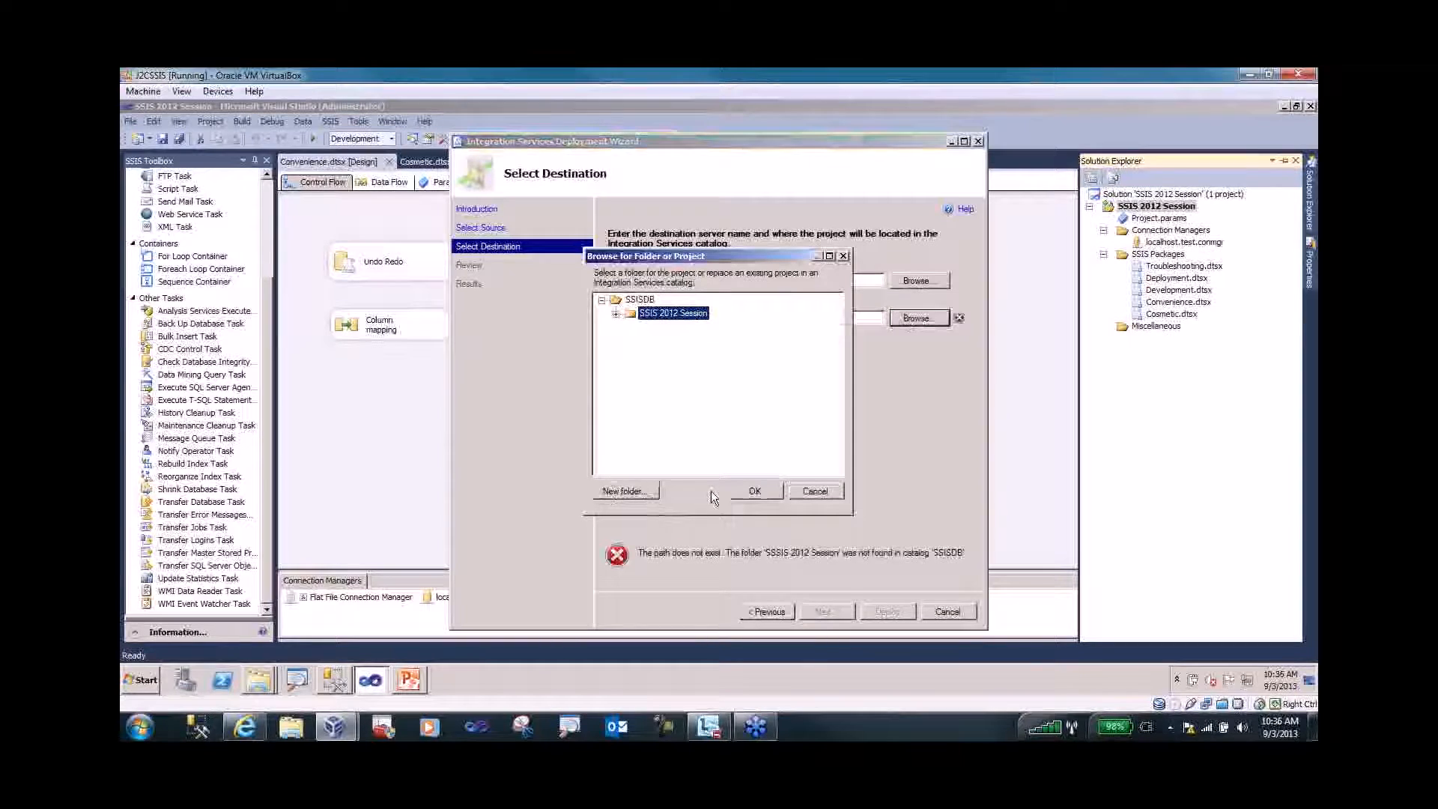
click(753, 491)
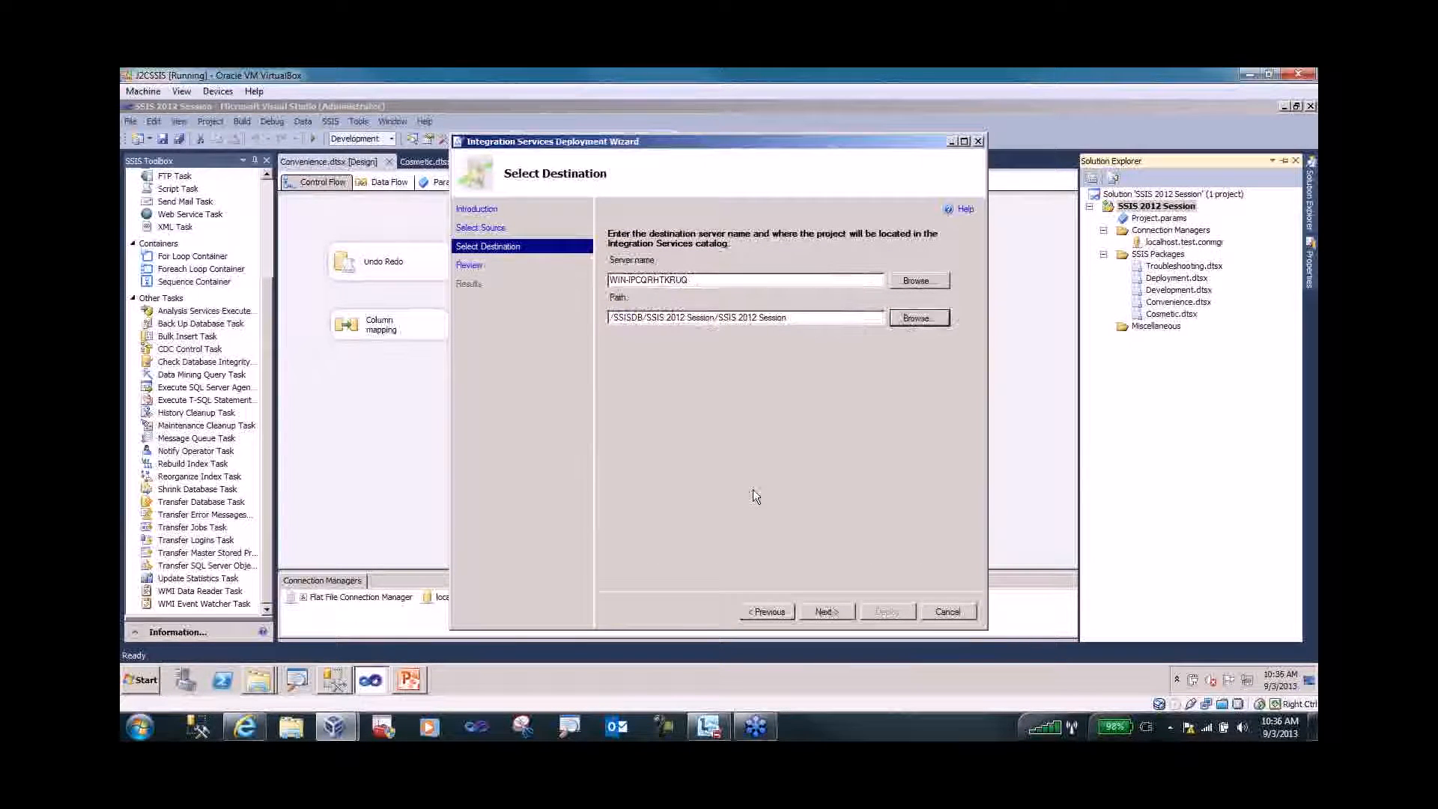
- Run the deployment, close the finished wizard, and return to Management Studio
click(827, 611)
click(884, 615)
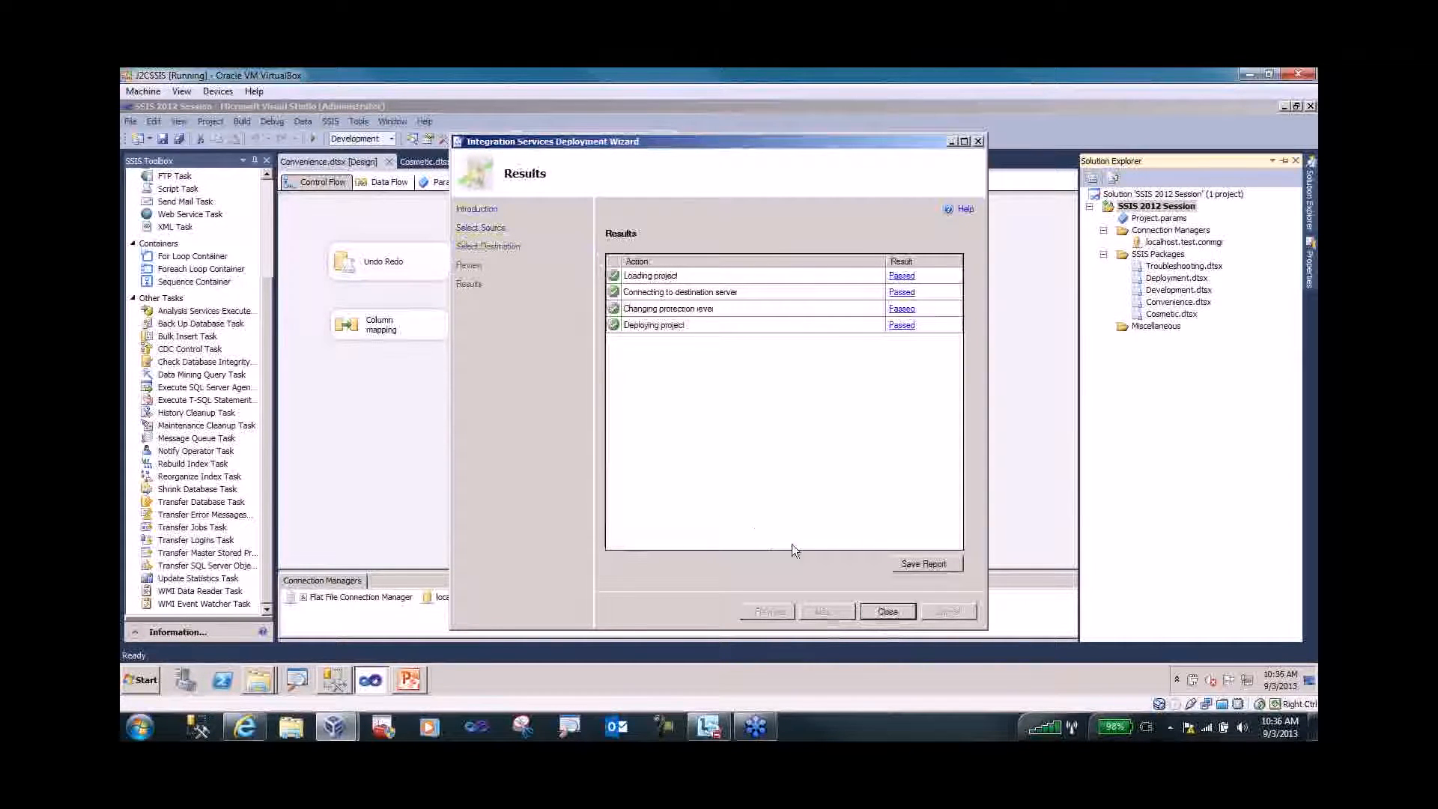
click(883, 612)
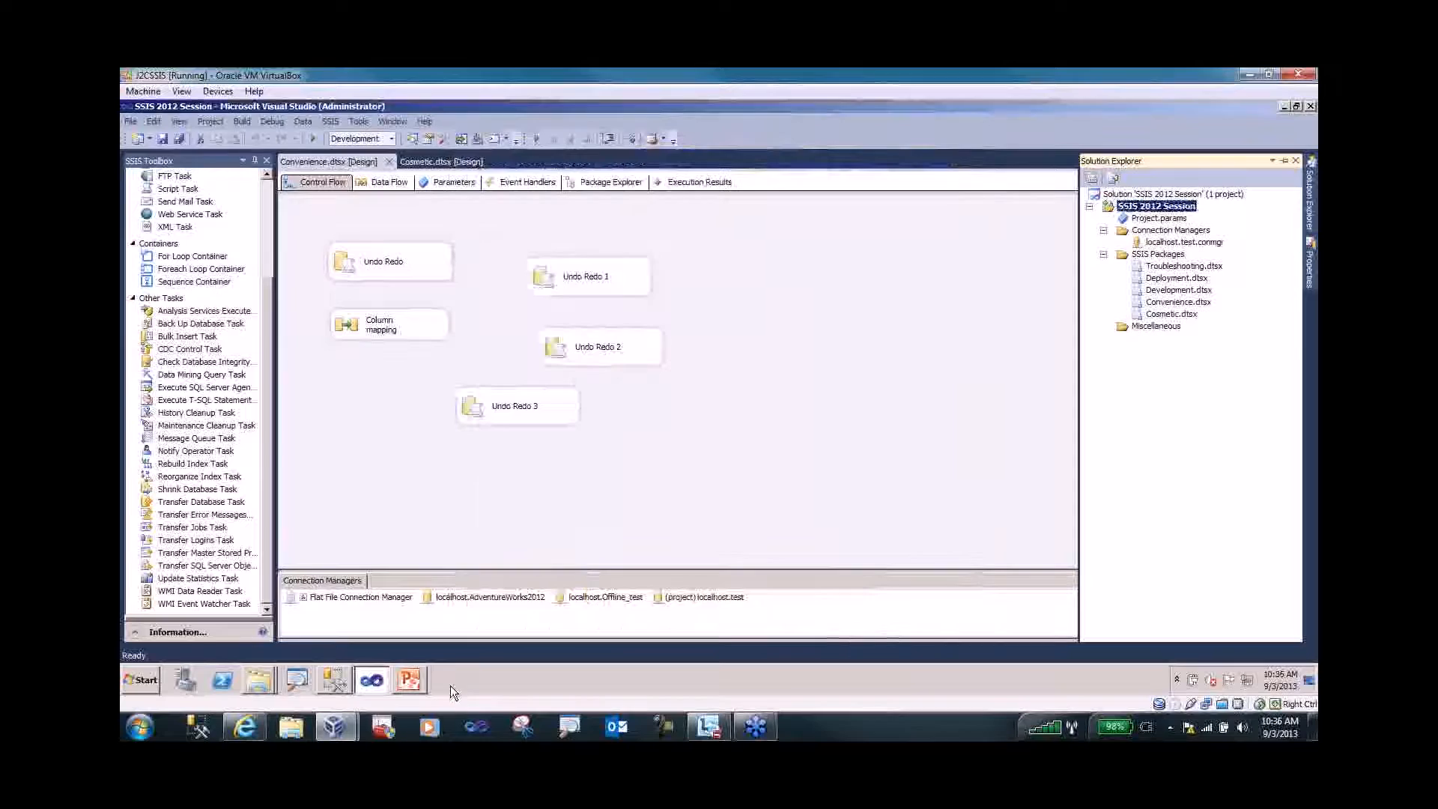
click(335, 679)
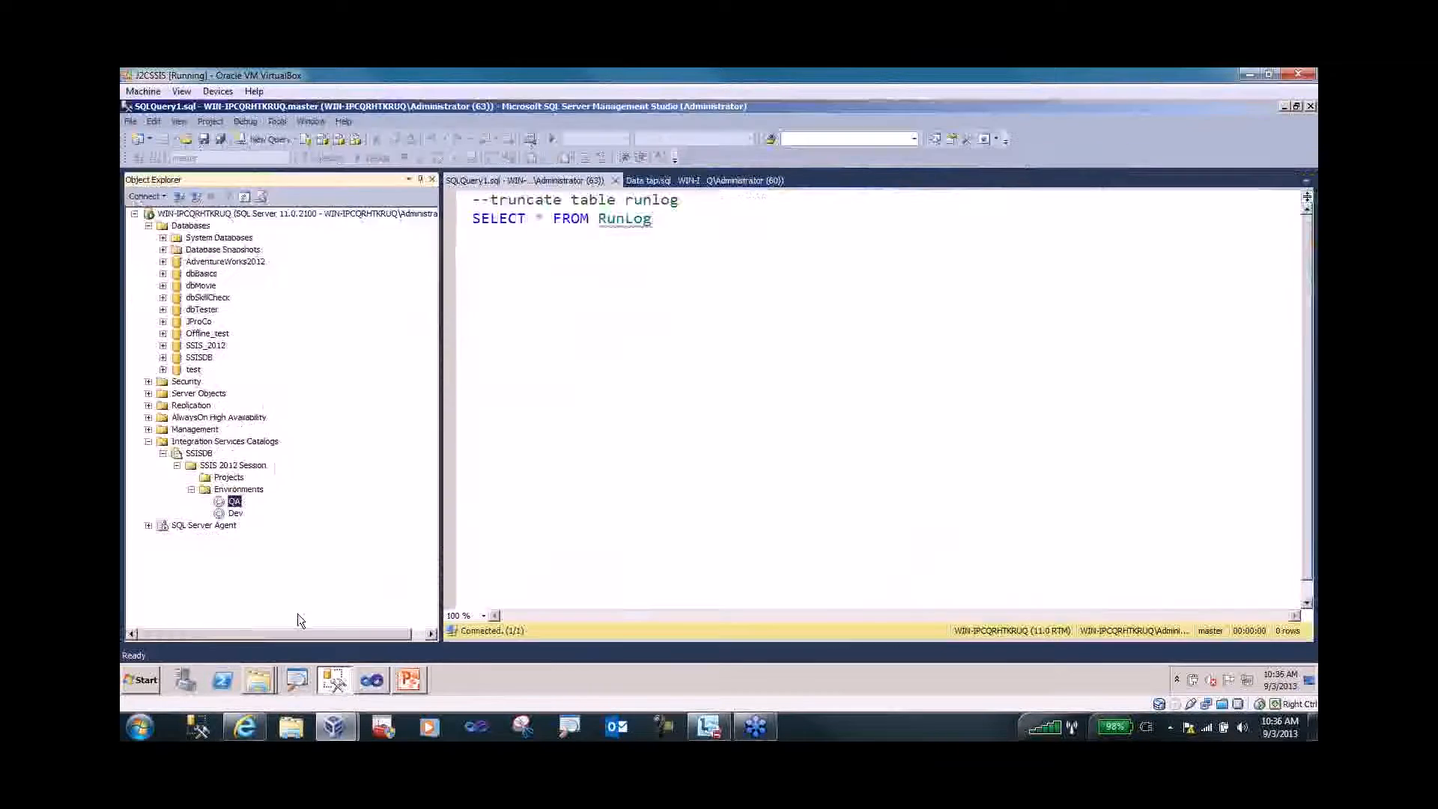
- Refresh the SSIS 2012 Session catalog folder and expand the project to list its five packages, including Convenience.dtsx
right_click(206, 465)
click(245, 552)
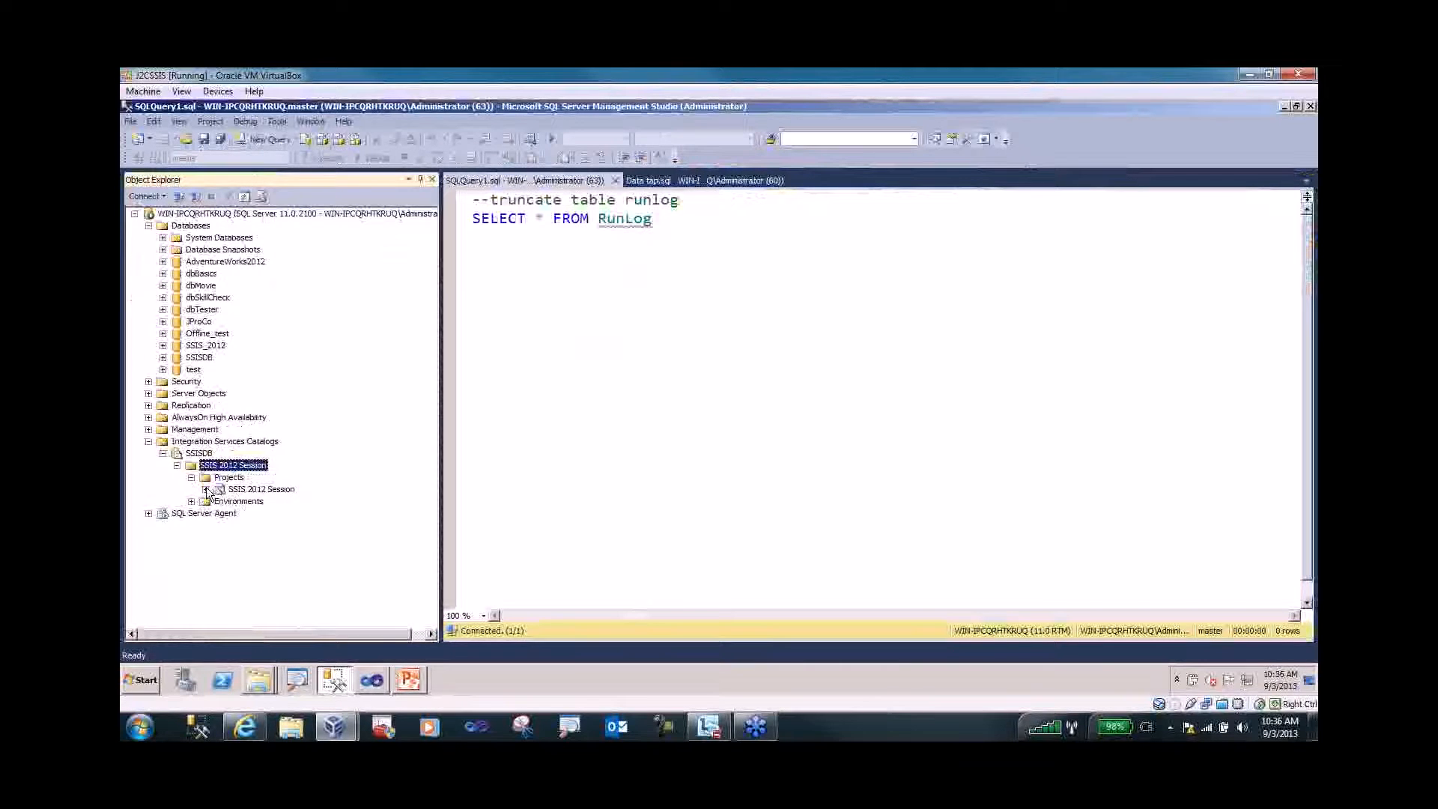
click(205, 490)
click(219, 501)
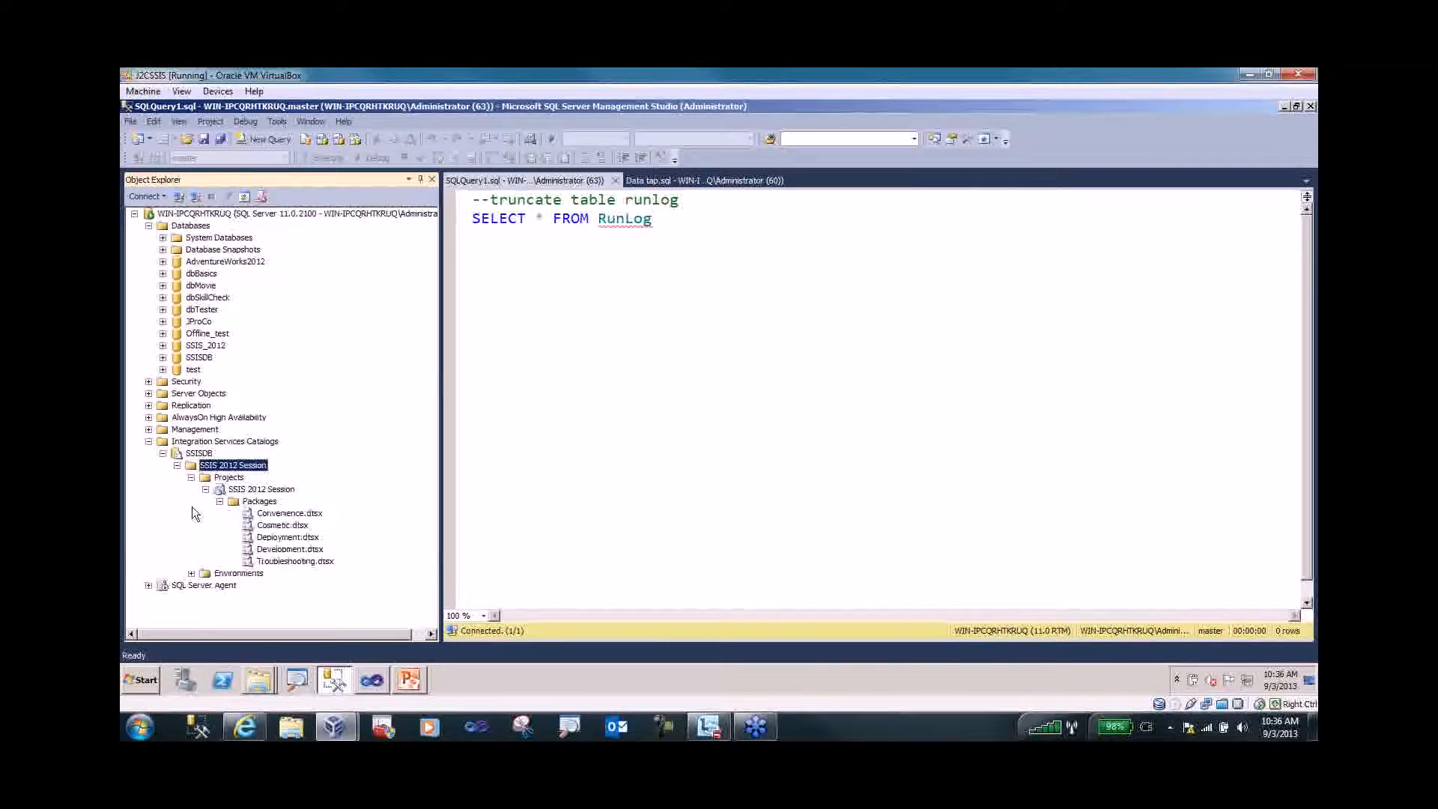
key(ctrl+1)
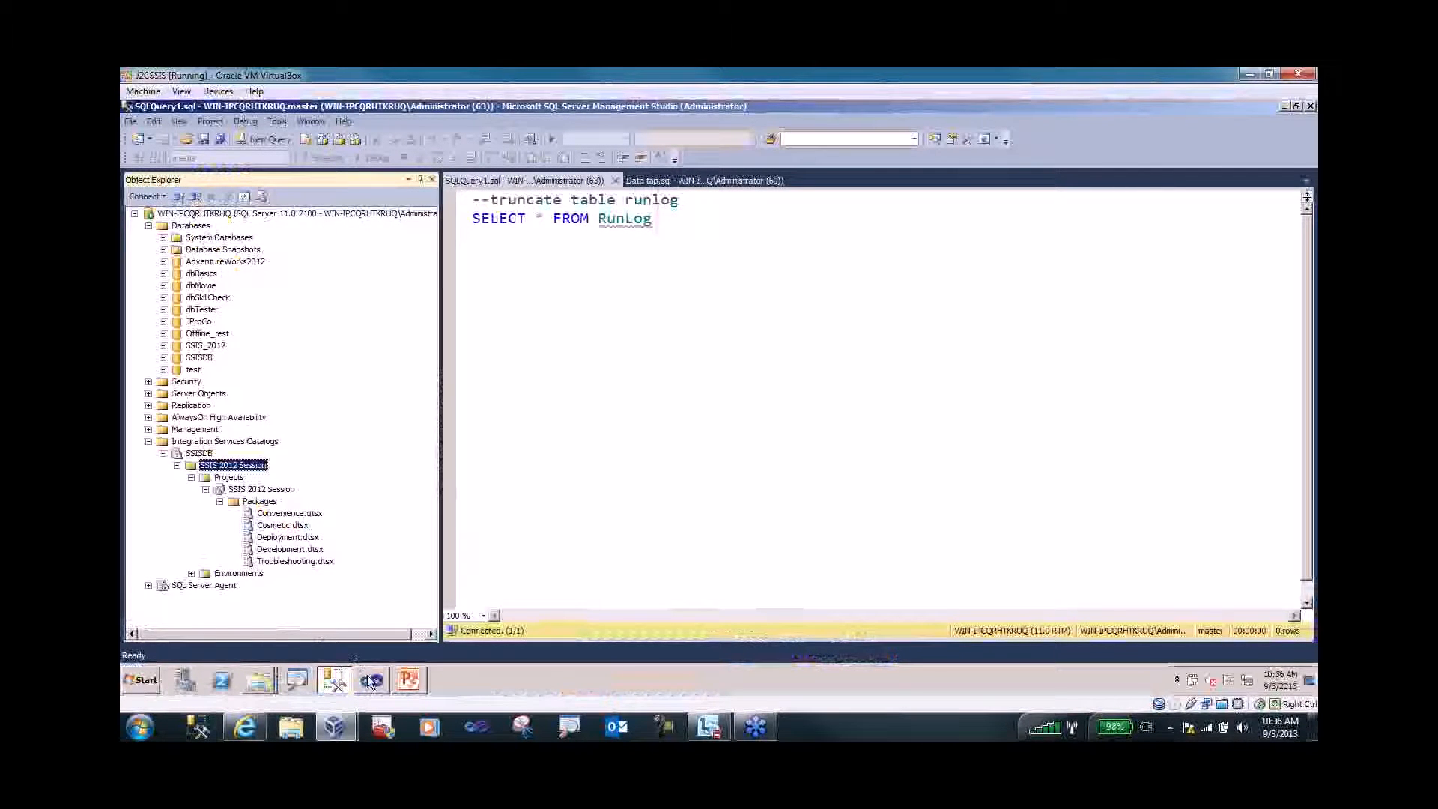
- Back in Visual Studio, open Deployment.dtsx to show its parameter-changing control flow
mouse_move(371, 681)
click(367, 651)
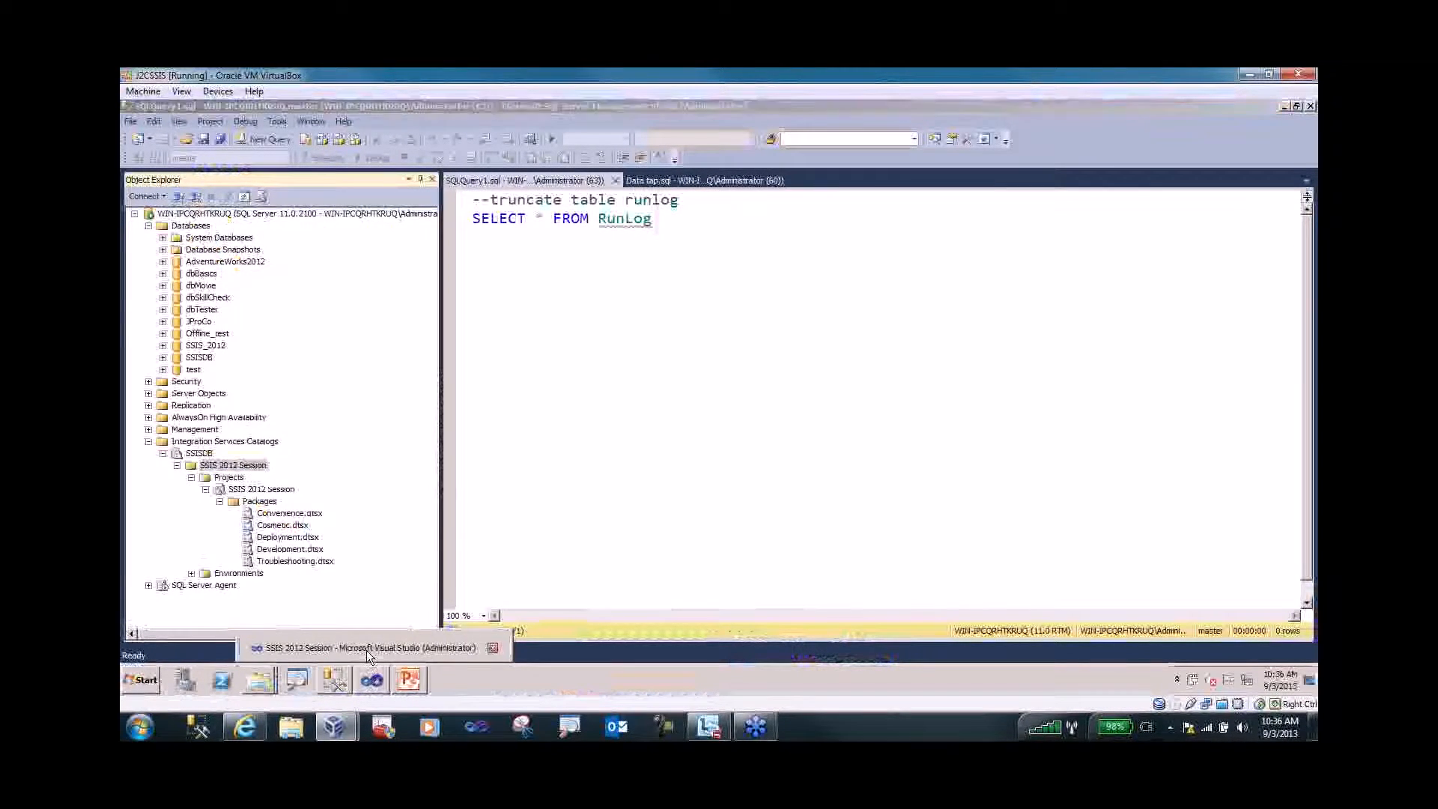
double_click(1174, 283)
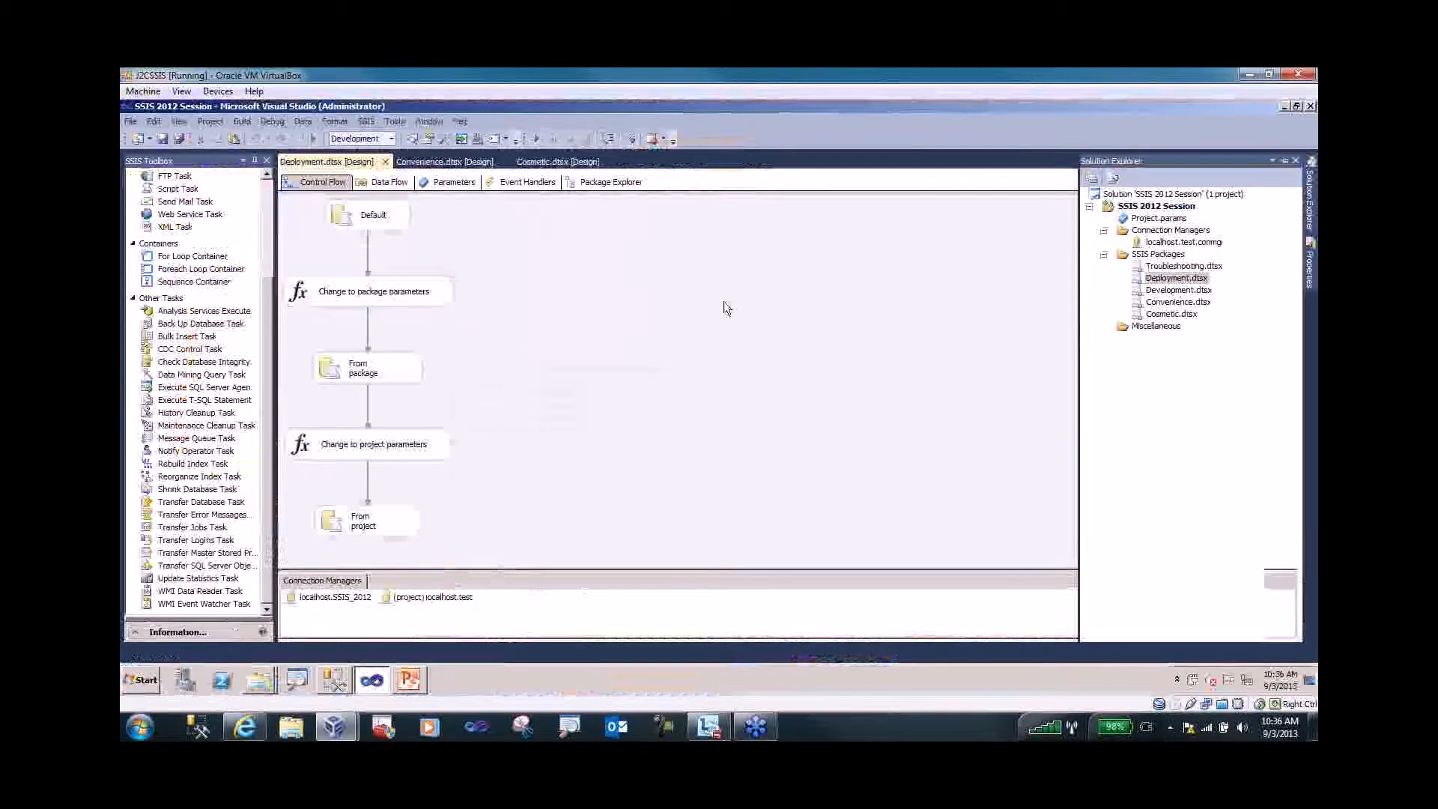
mouse_move(1309, 197)
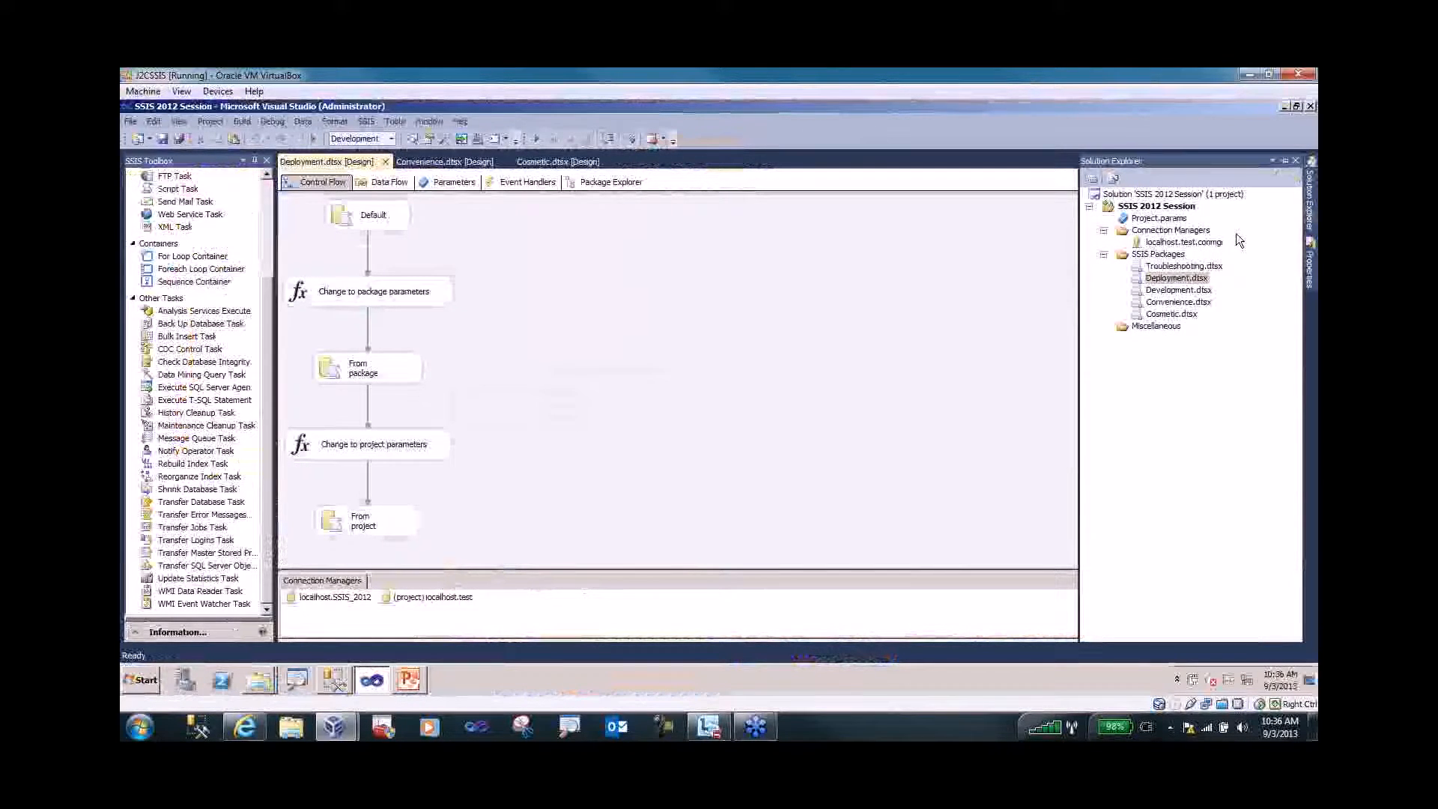
key(ctrl+1)
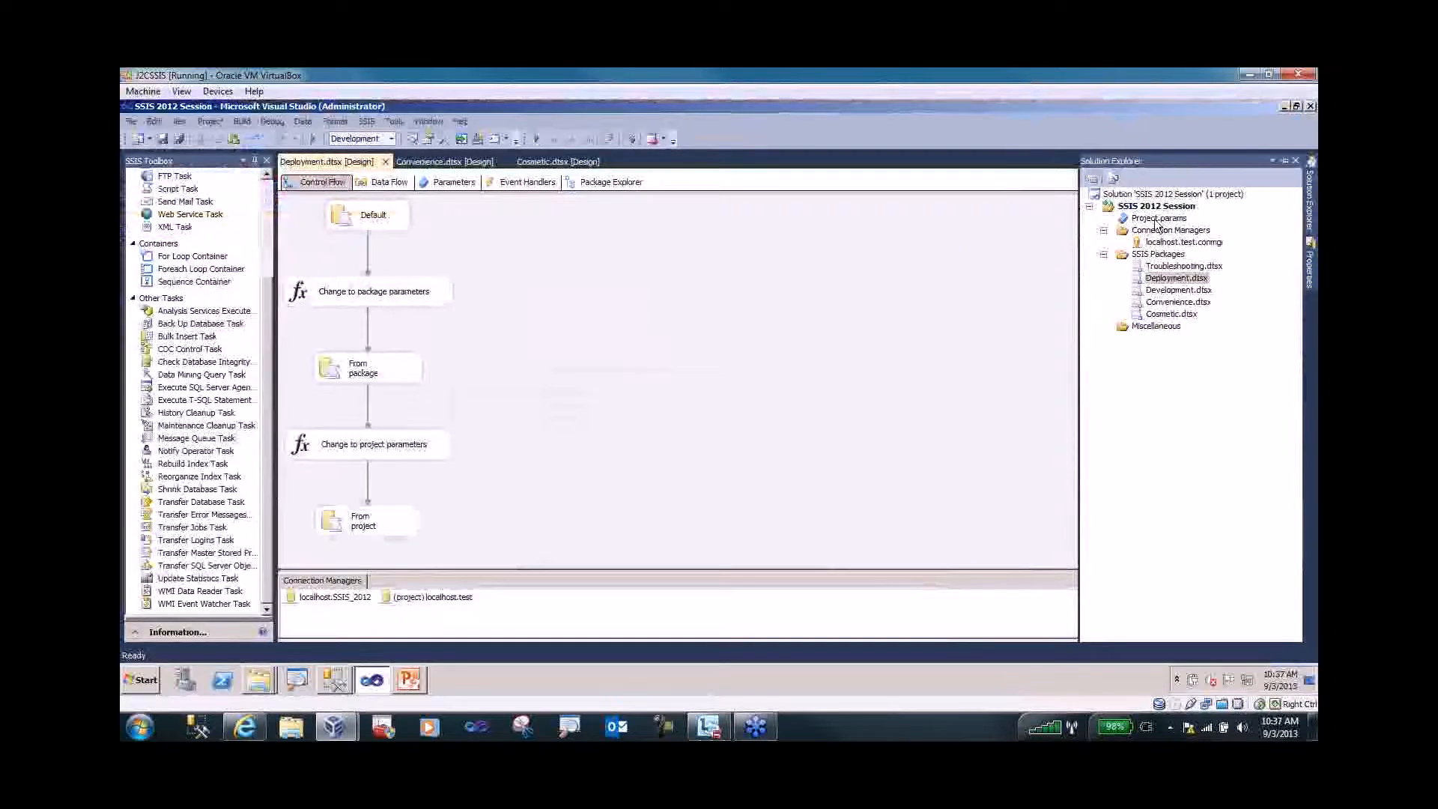
- Open Project.params showing intProjectParam (Int32, 100) and strProjectParam 'Hello from project parameter'
double_click(1157, 219)
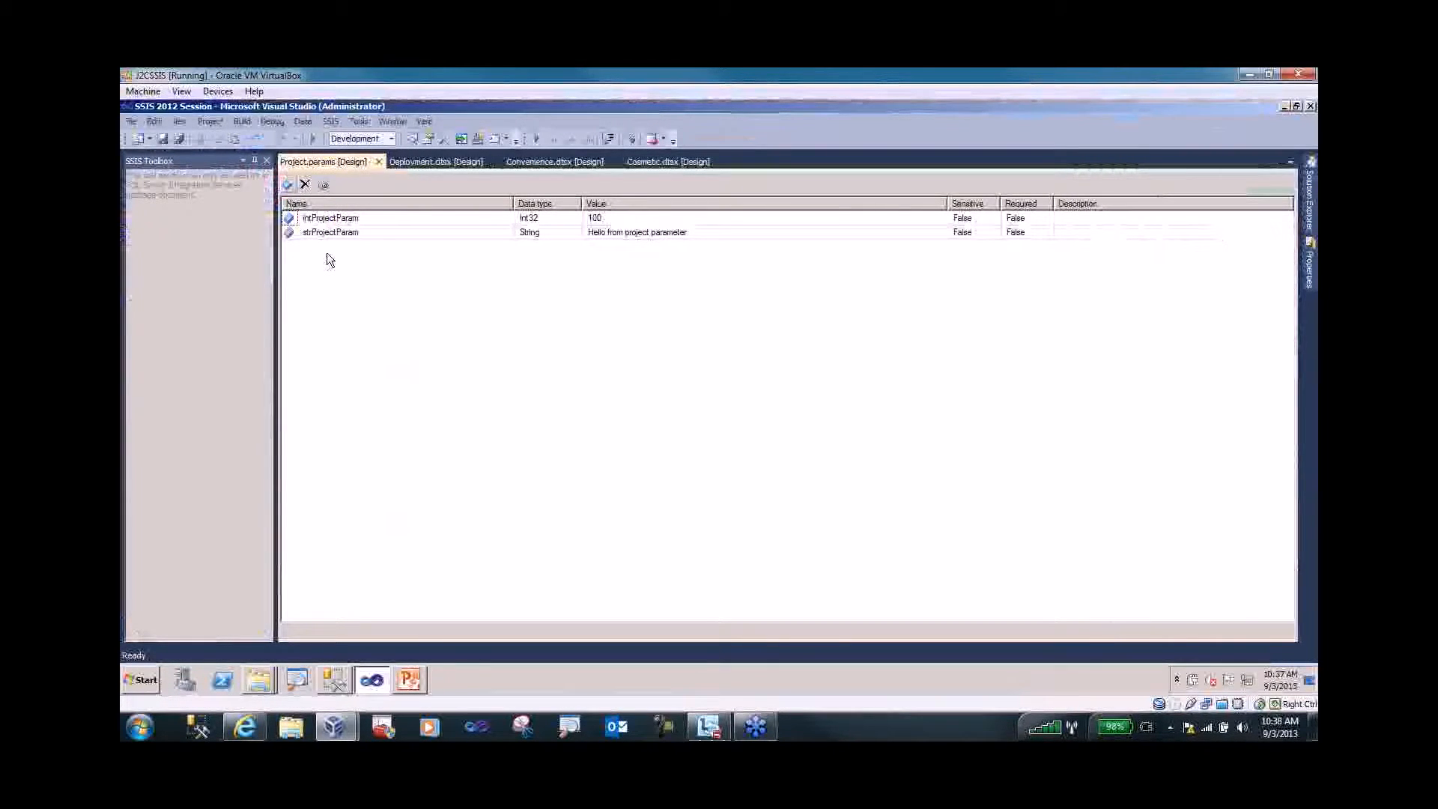
key(ctrl+1)
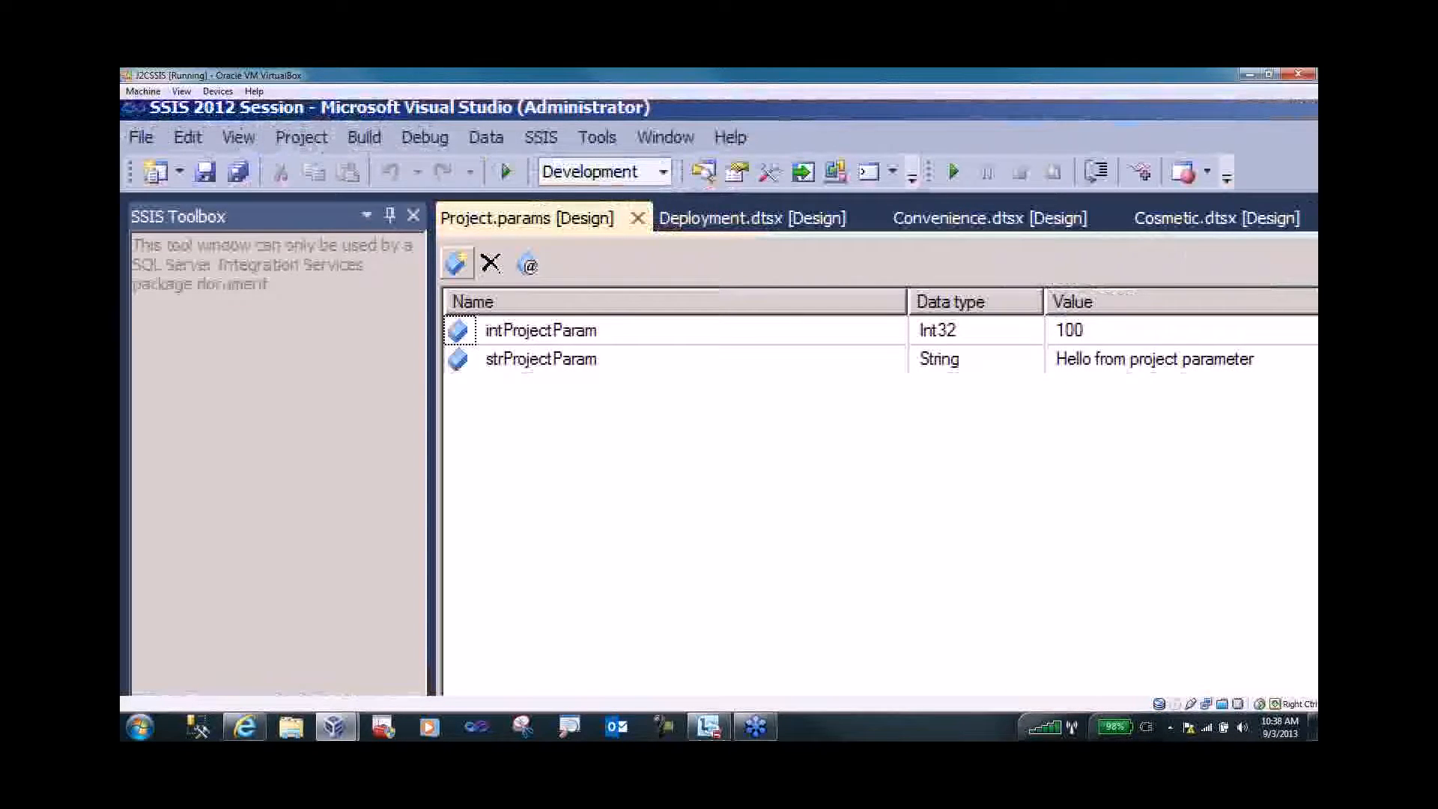
key(Escape)
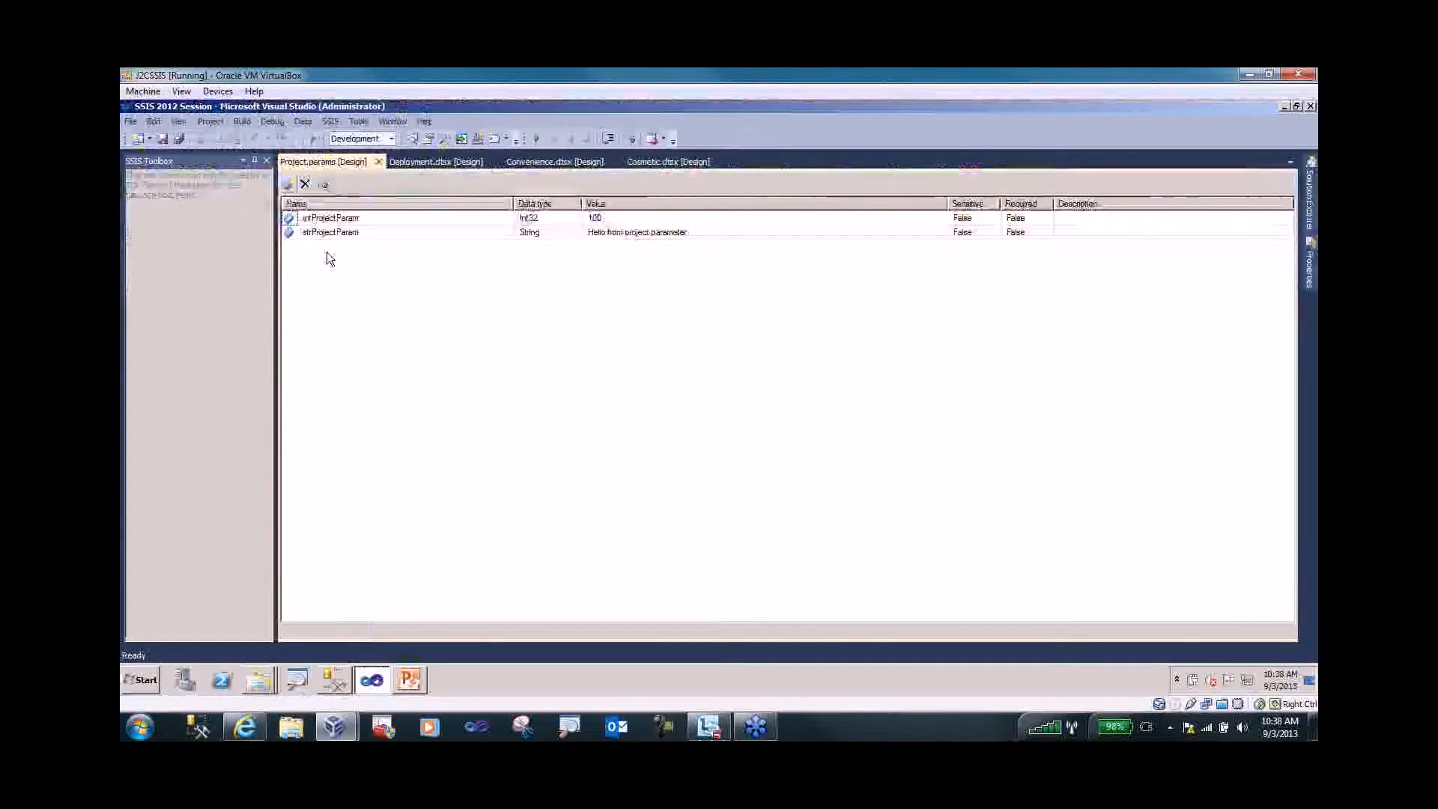
- Close Project.params and view Deployment.dtsx's parameters: intPackageParam 10, strPackageParam 'Hello from package parameter'
click(379, 162)
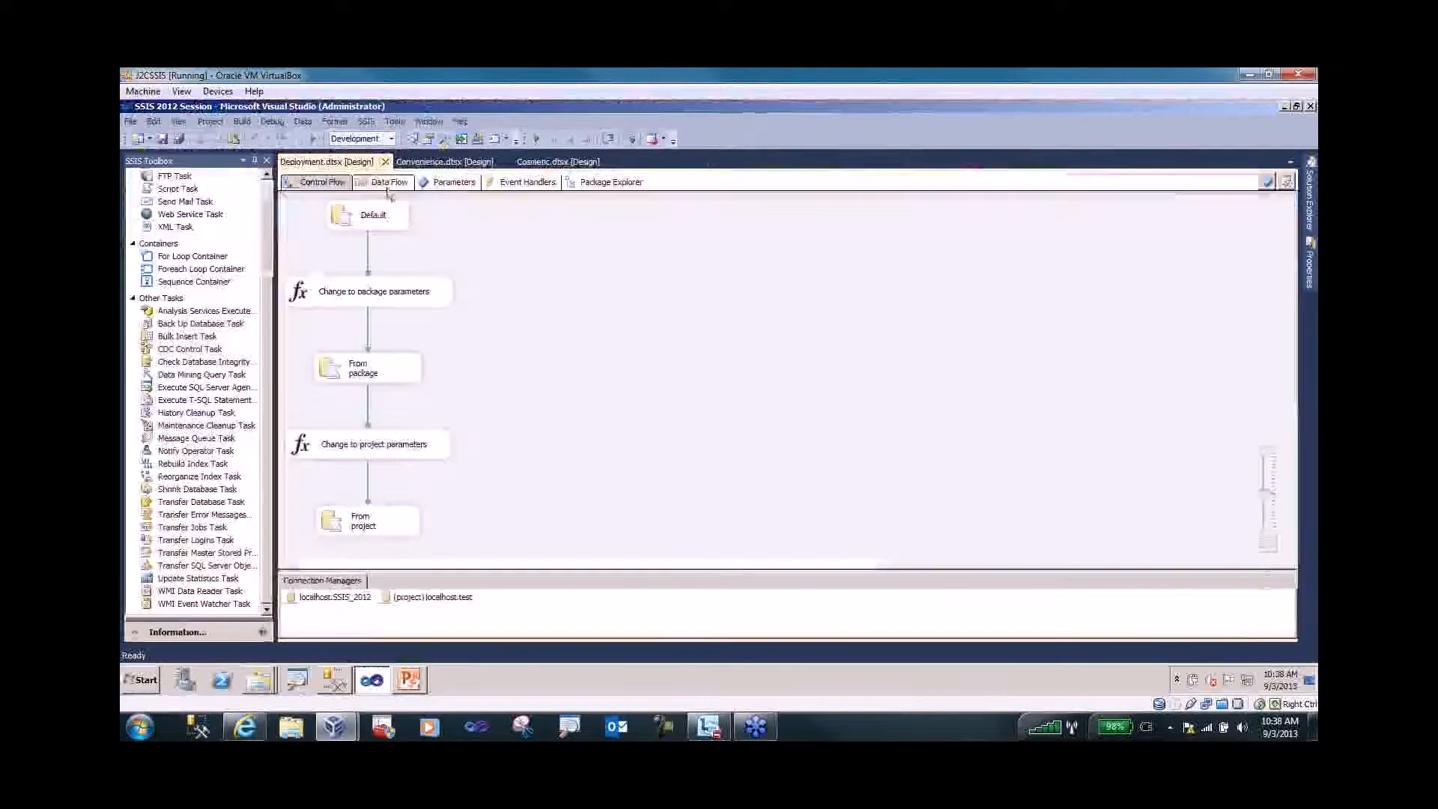
click(1310, 212)
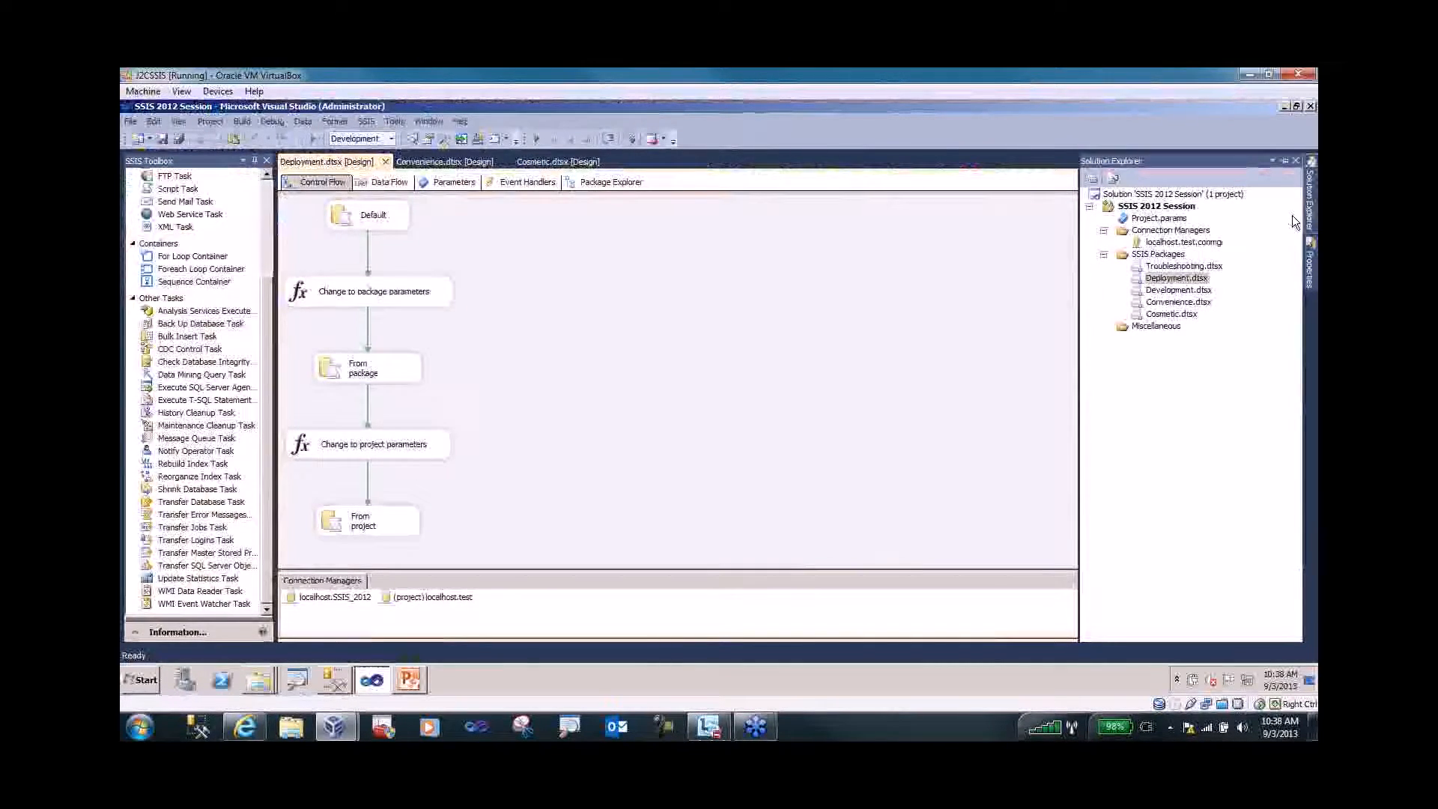
click(435, 184)
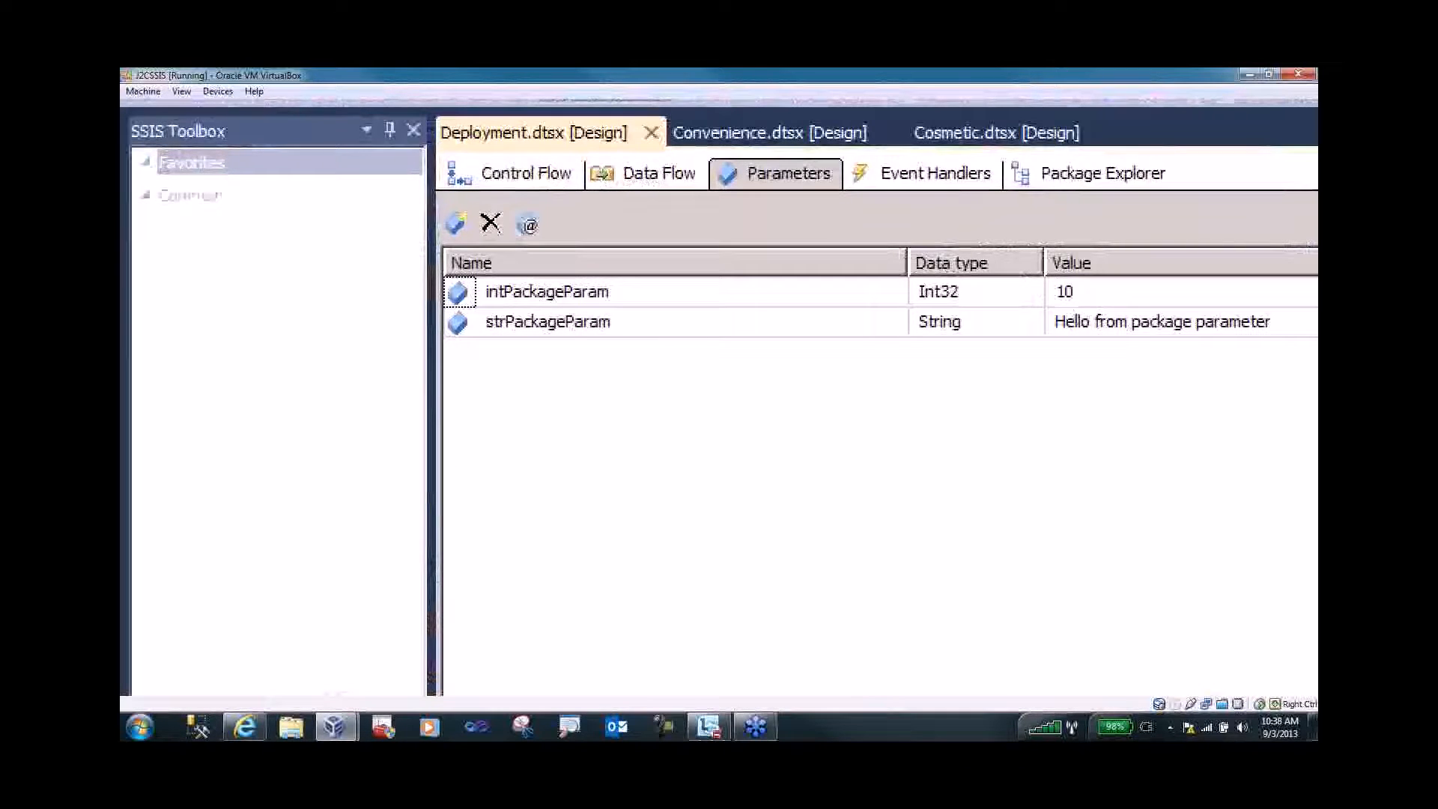
key(Escape)
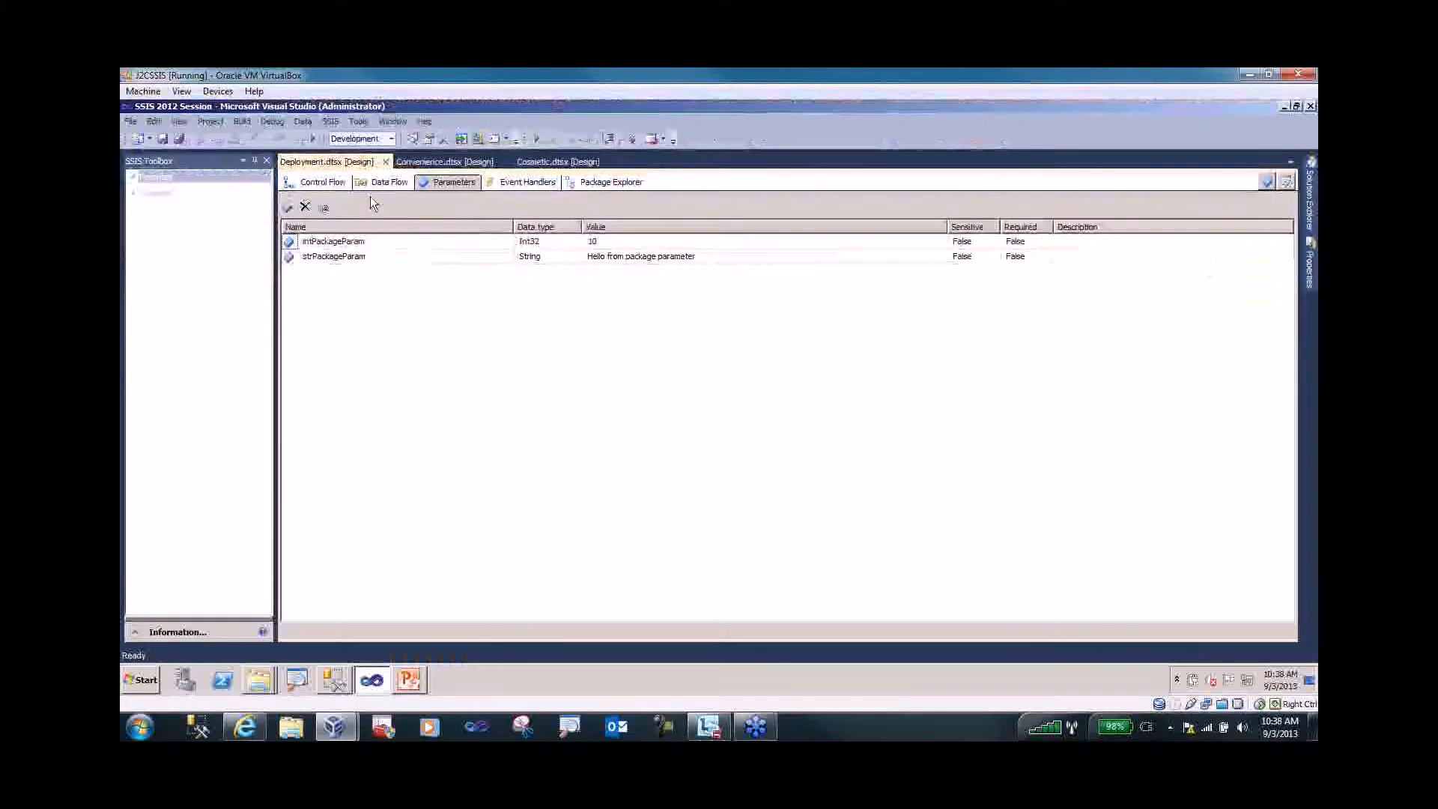
- Return to Management Studio and point the query window at the SSIS_2012 database
click(334, 680)
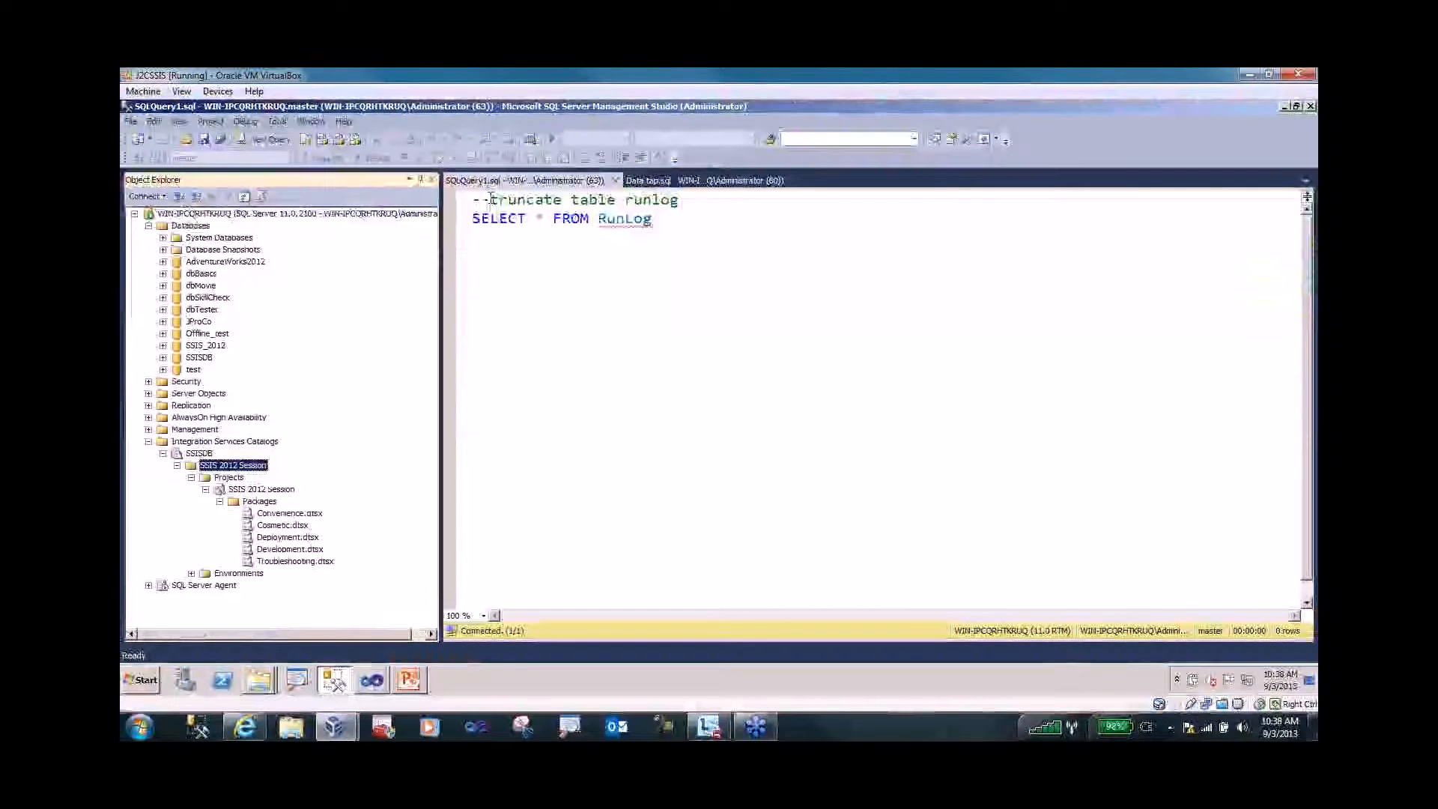
key(ctrl+a)
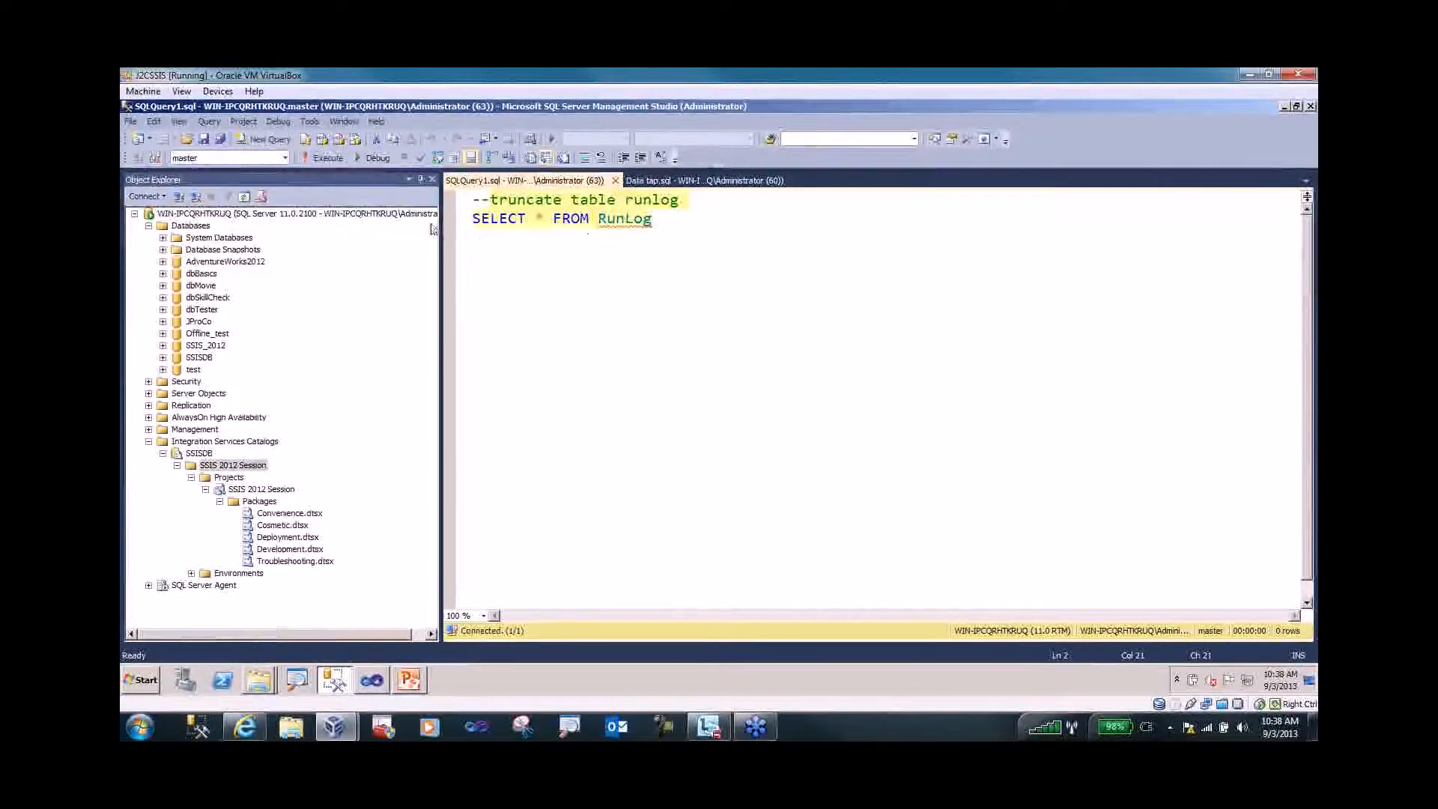
click(285, 158)
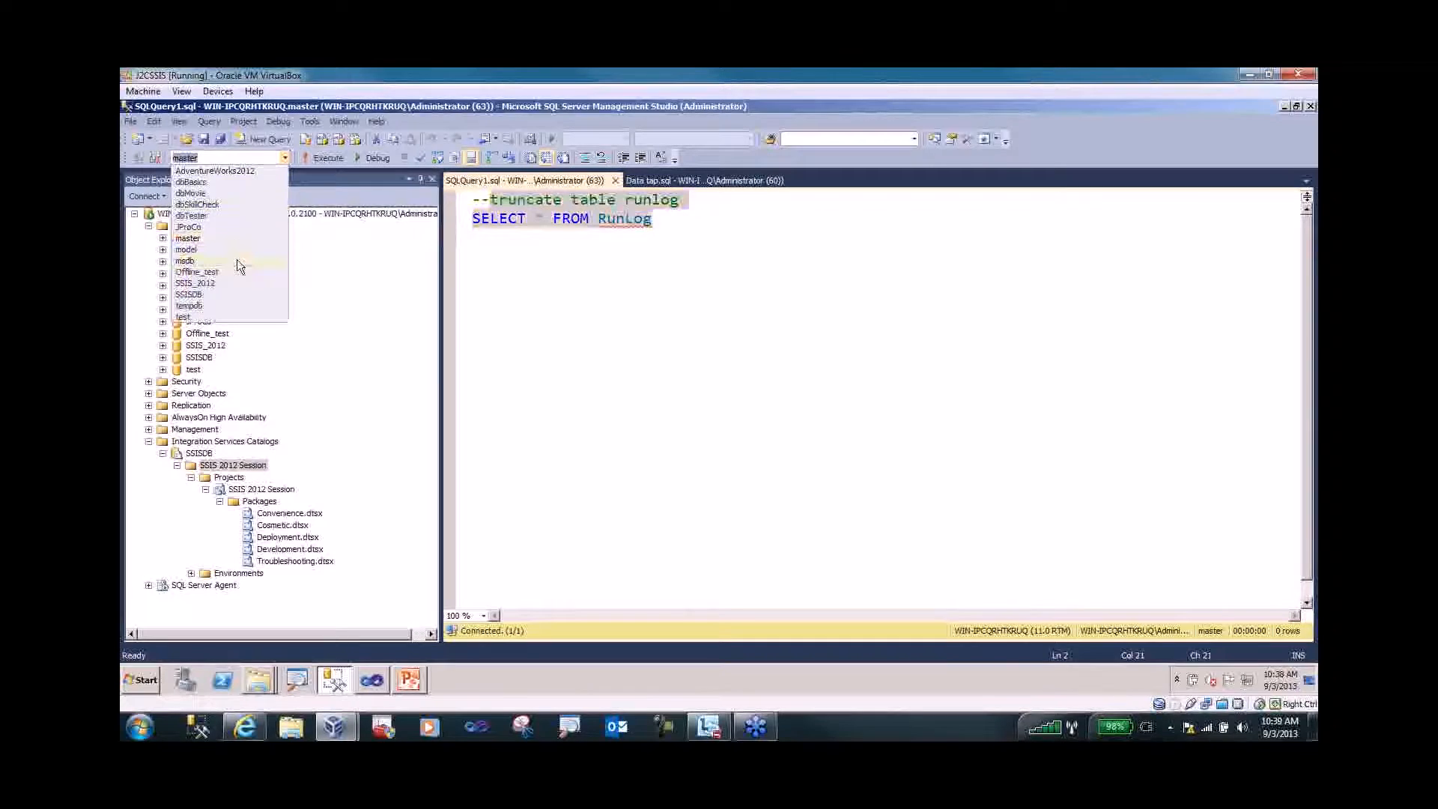
click(240, 284)
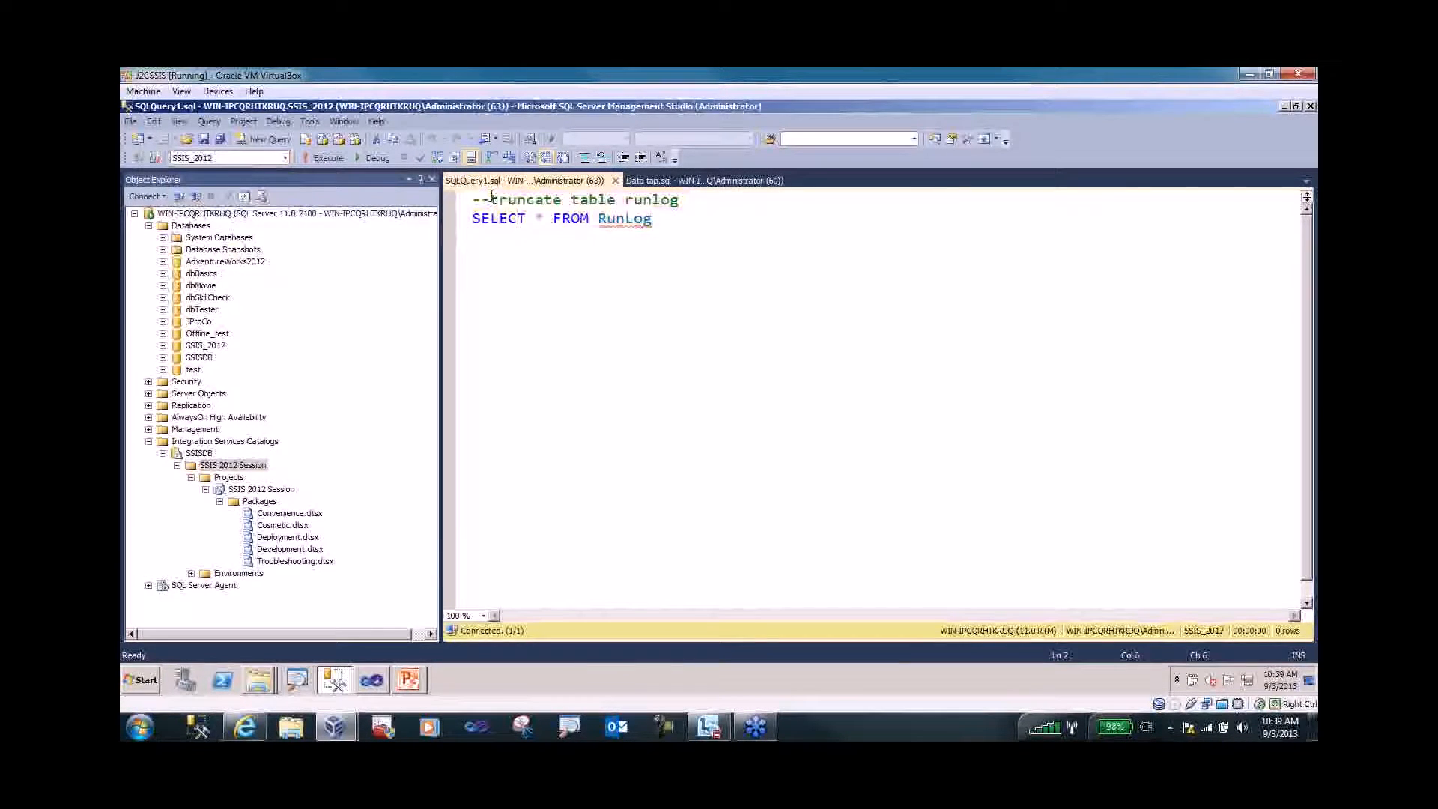
- Run TRUNCATE TABLE runlog, then confirm SELECT * FROM RunLog returns no rows
drag(491, 198, 679, 199)
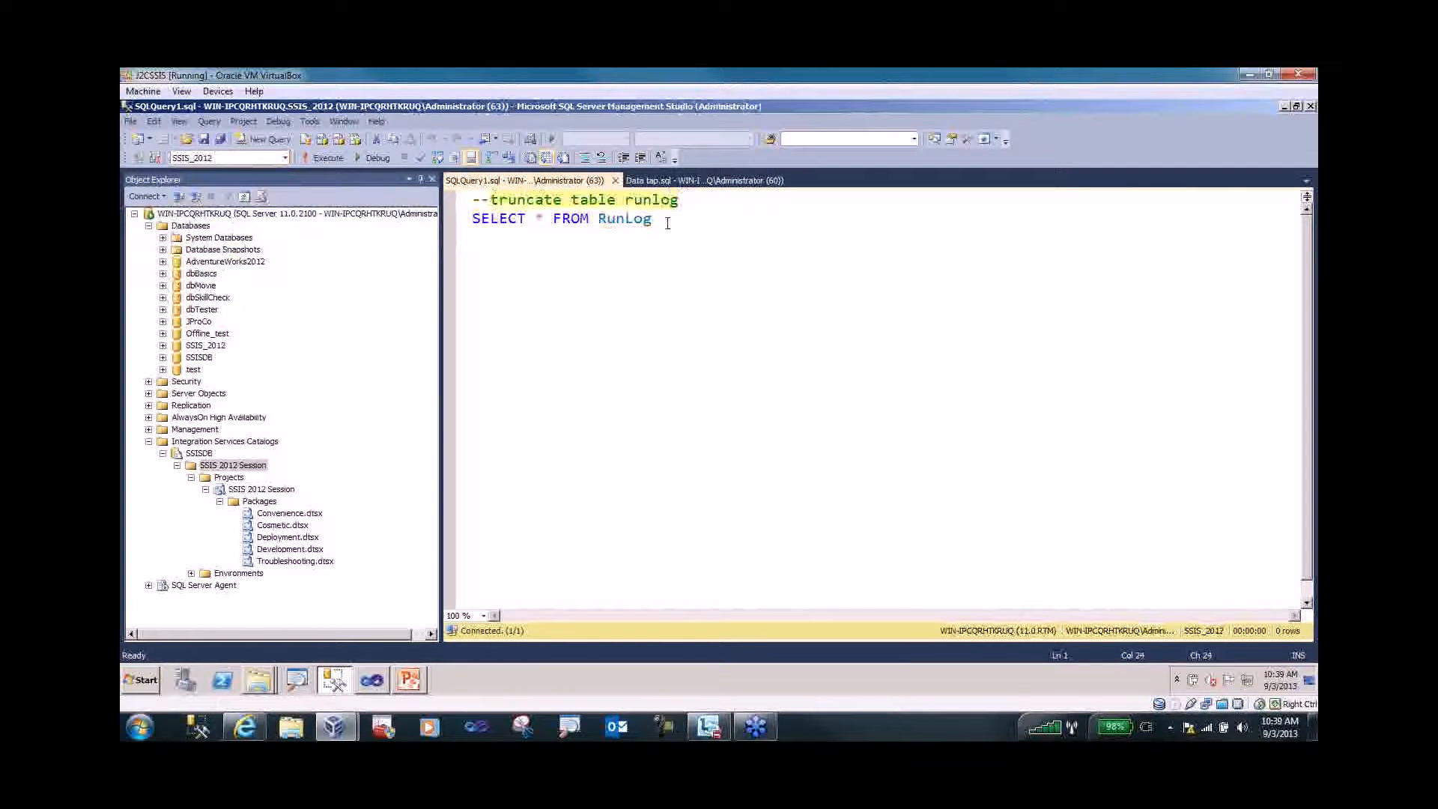
click(312, 158)
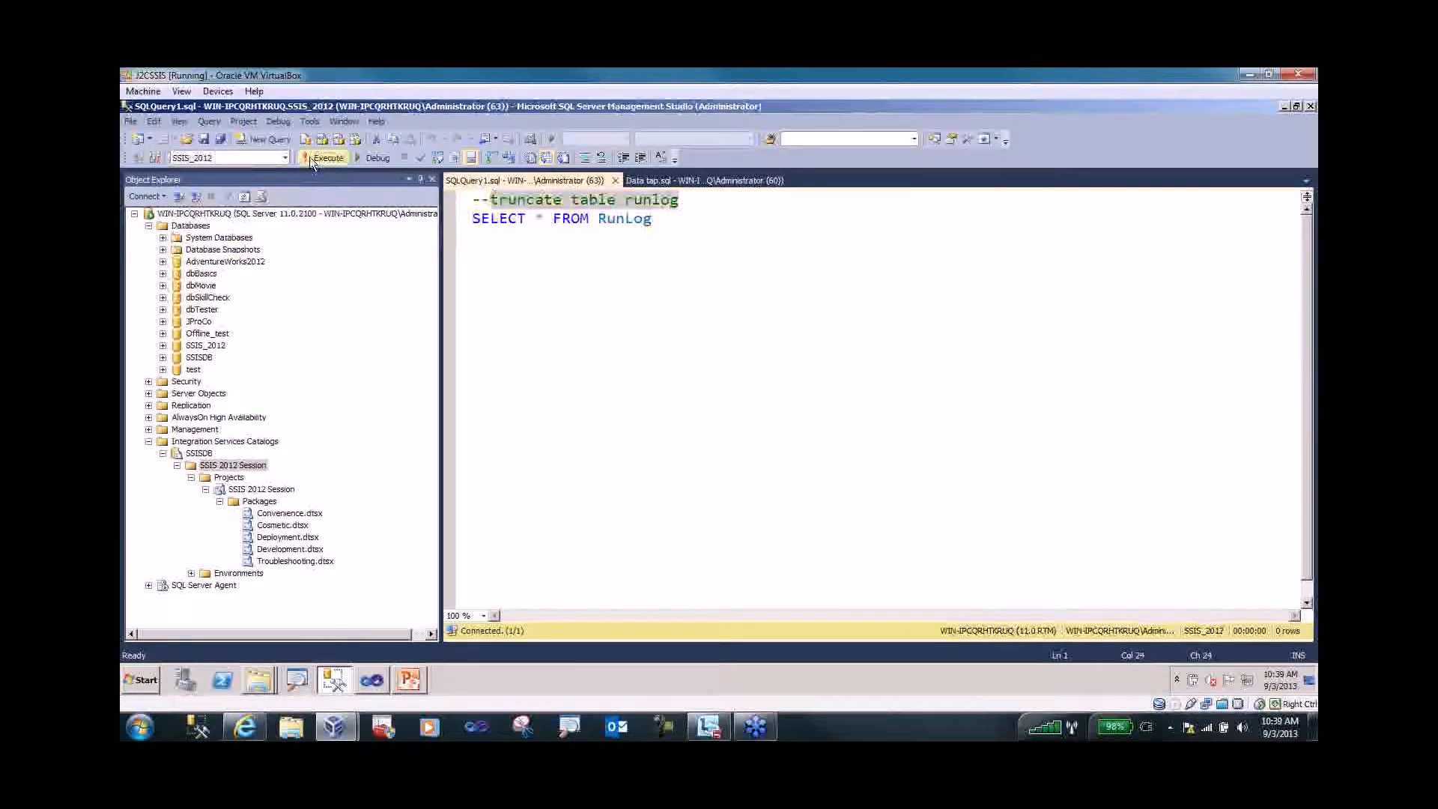
click(495, 252)
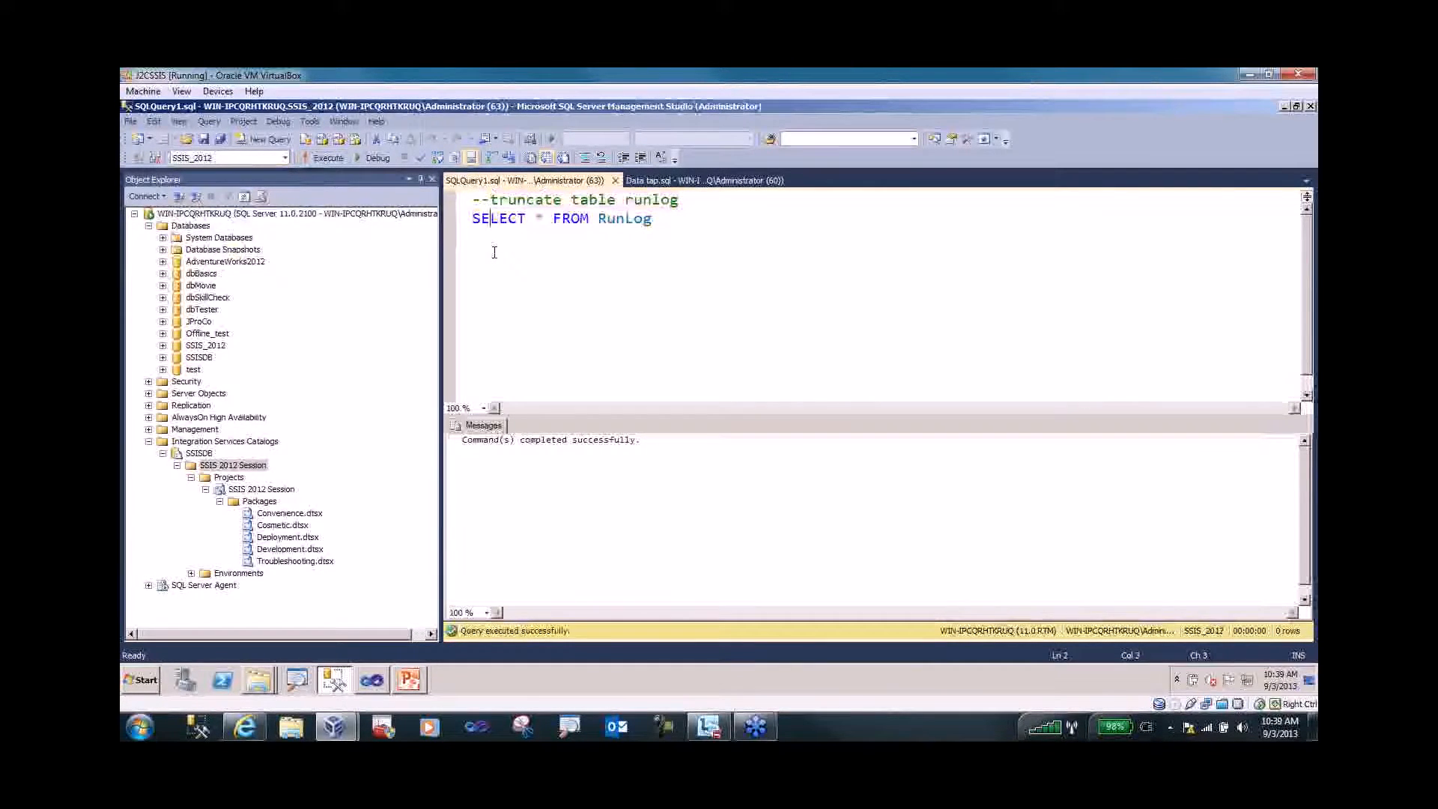
drag(465, 227, 653, 220)
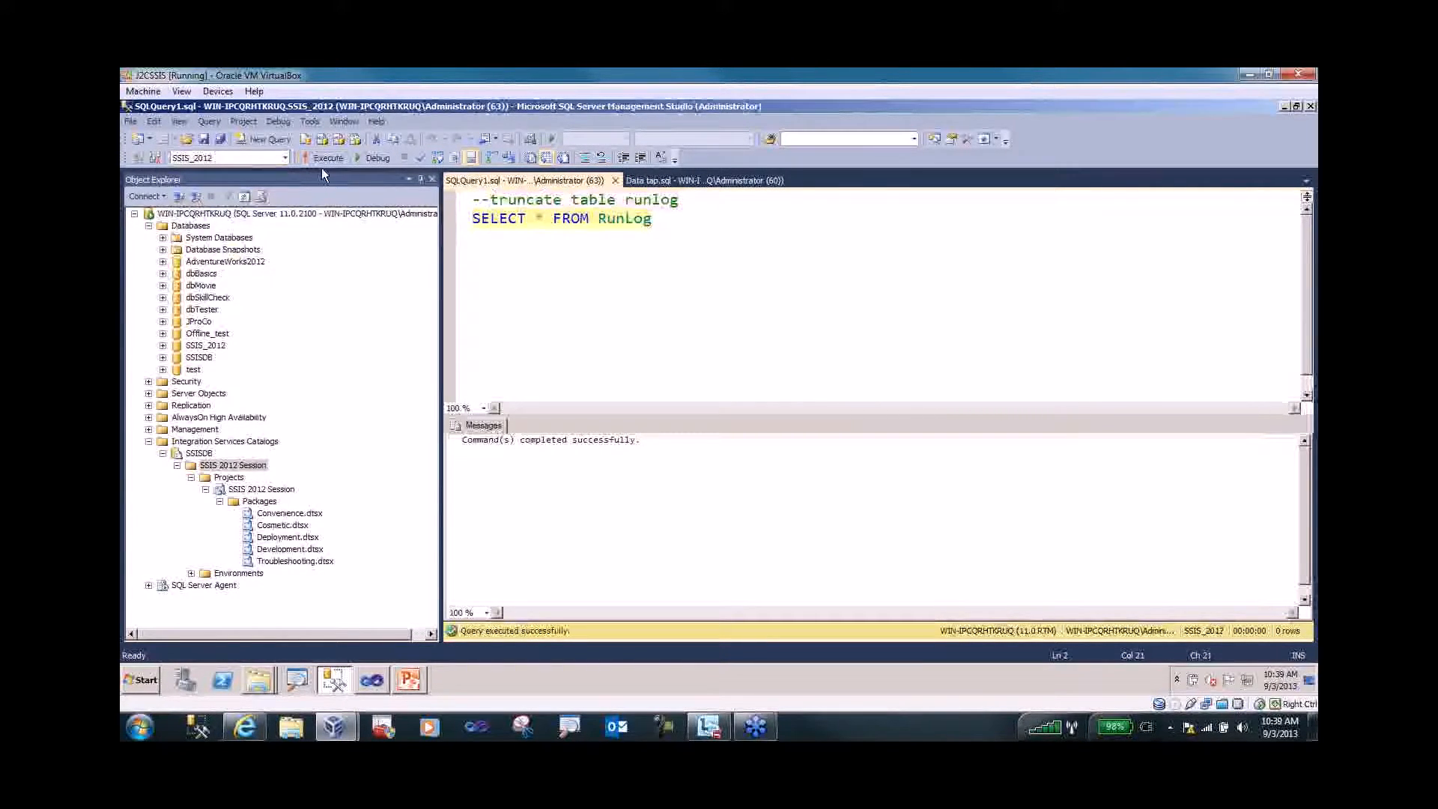
click(320, 161)
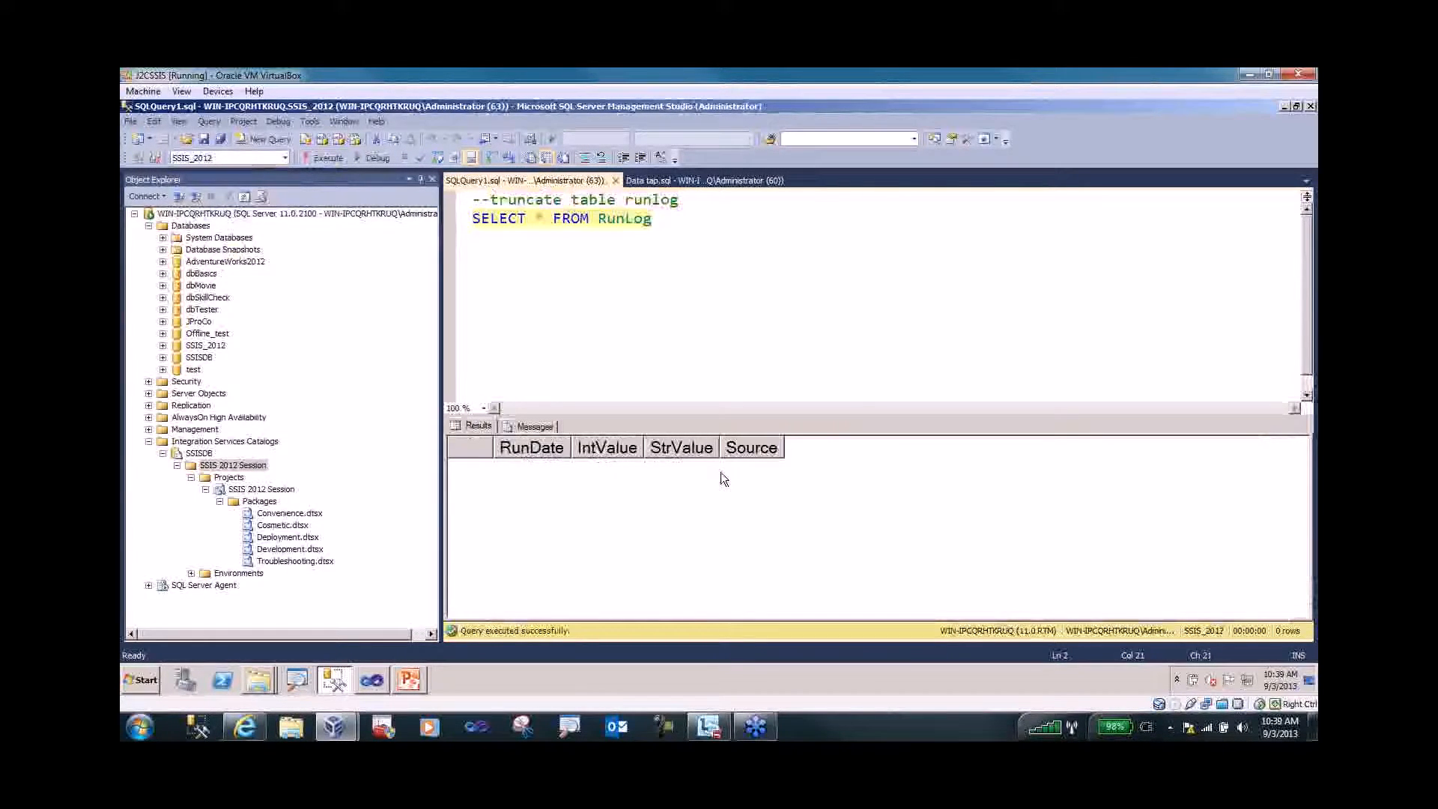
- In Visual Studio, inspect the Default Execute SQL Task's settings and close the editor
click(375, 681)
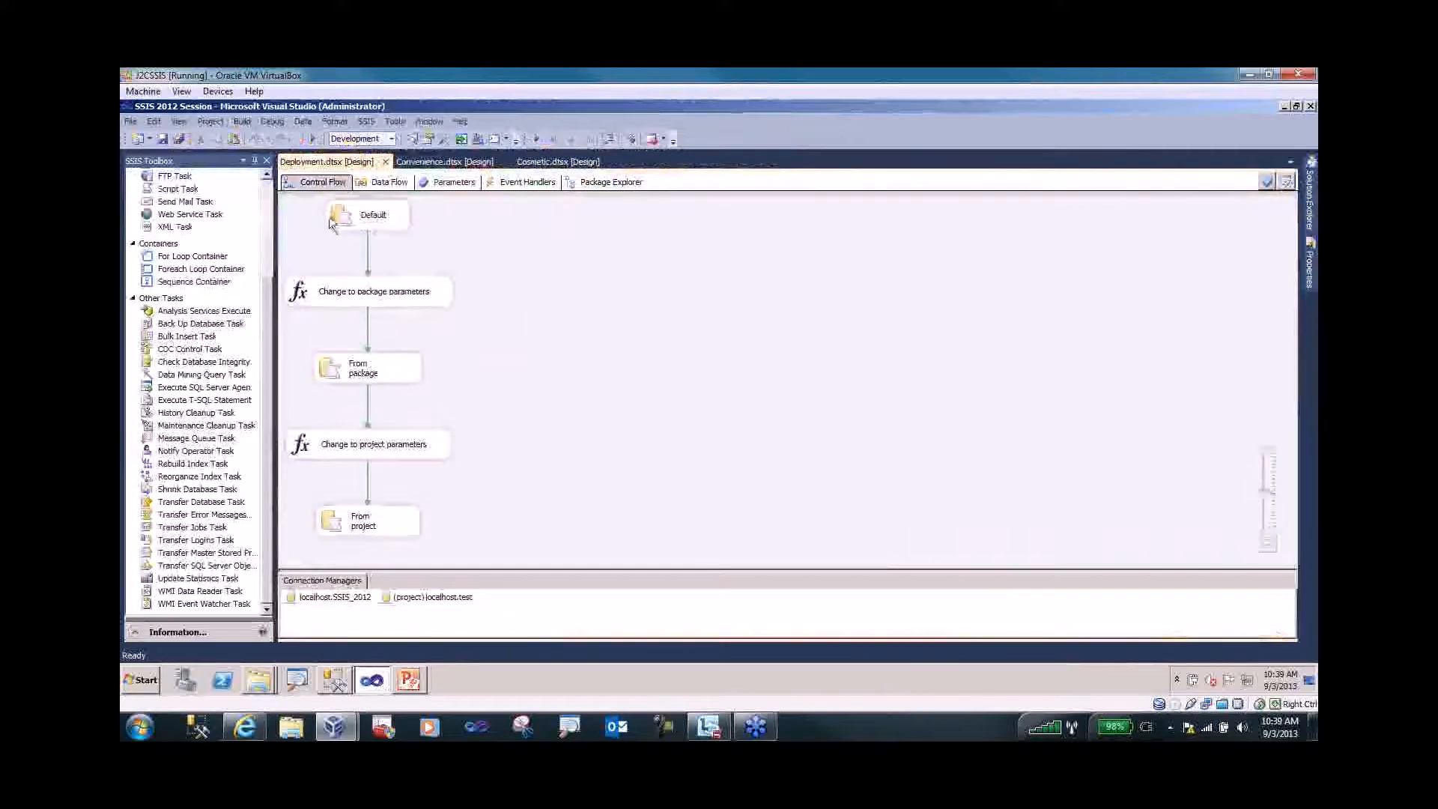
click(333, 218)
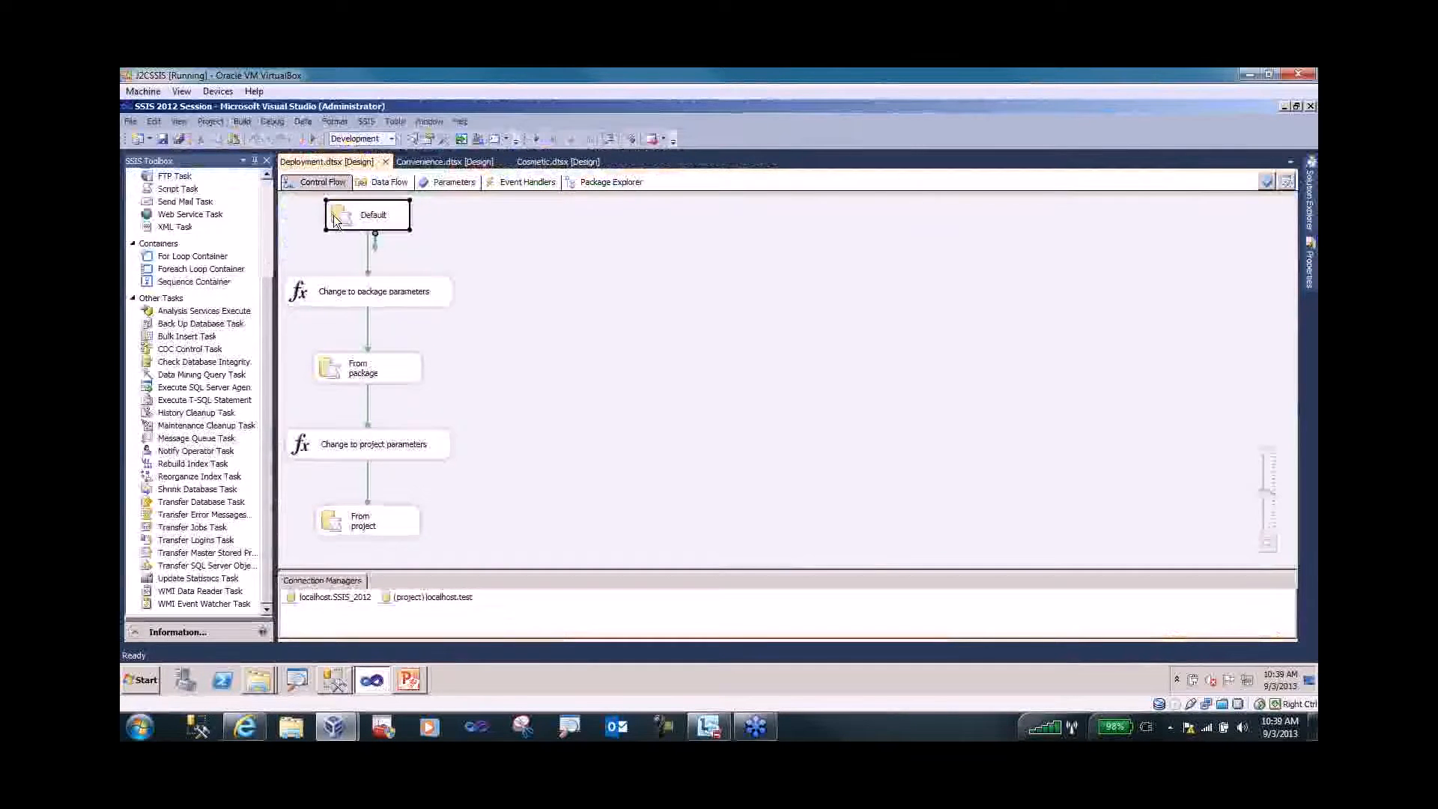
double_click(335, 219)
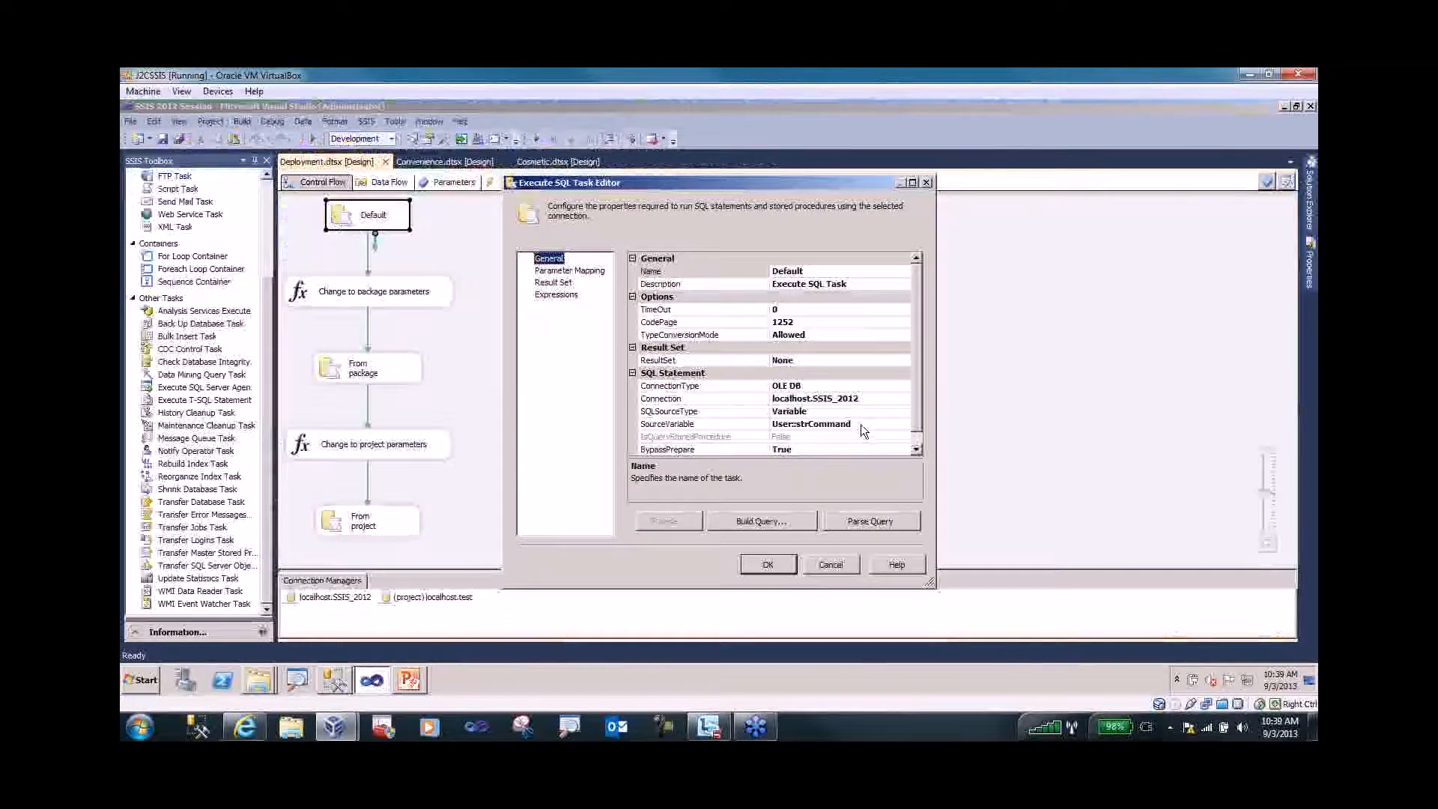
key(ctrl+1)
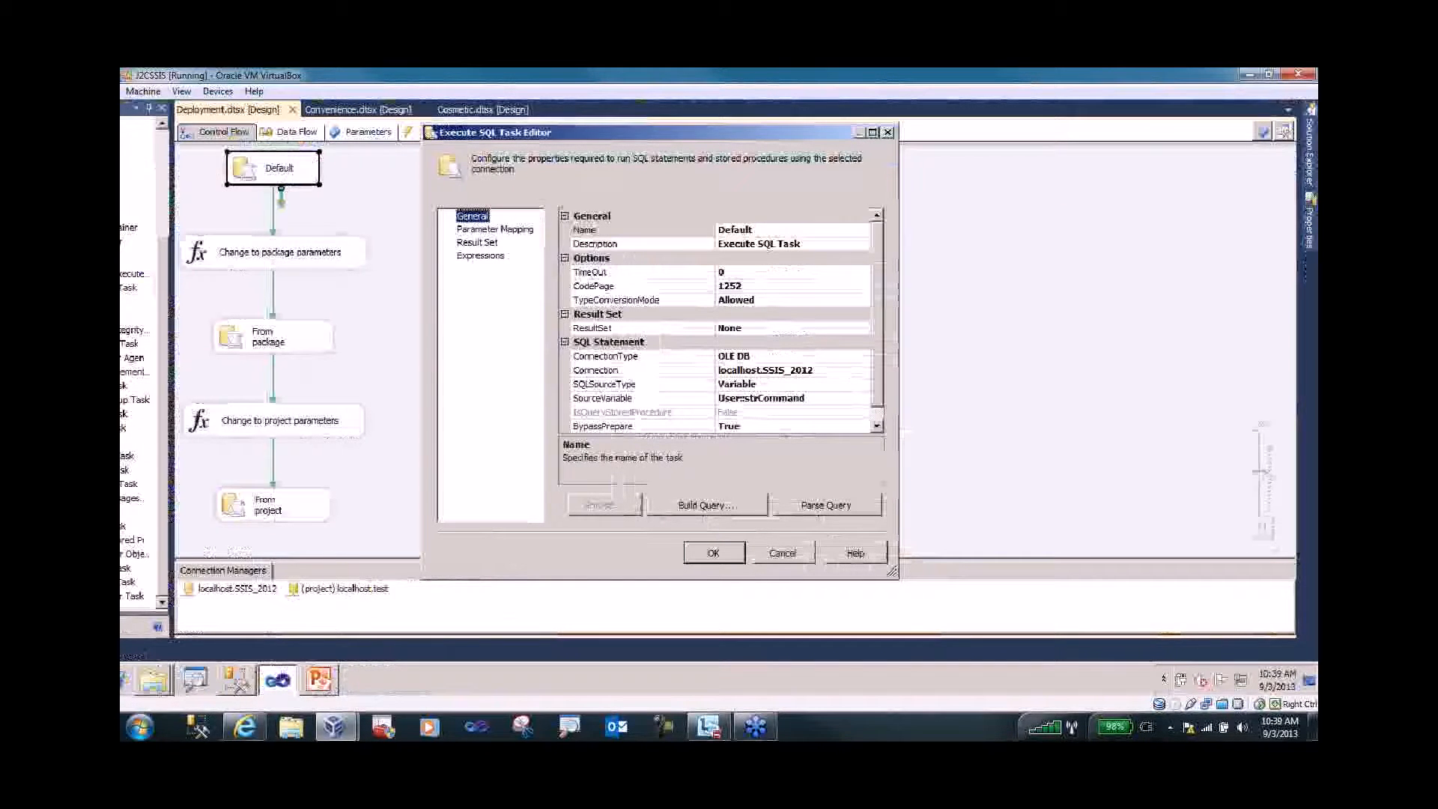
key(Escape)
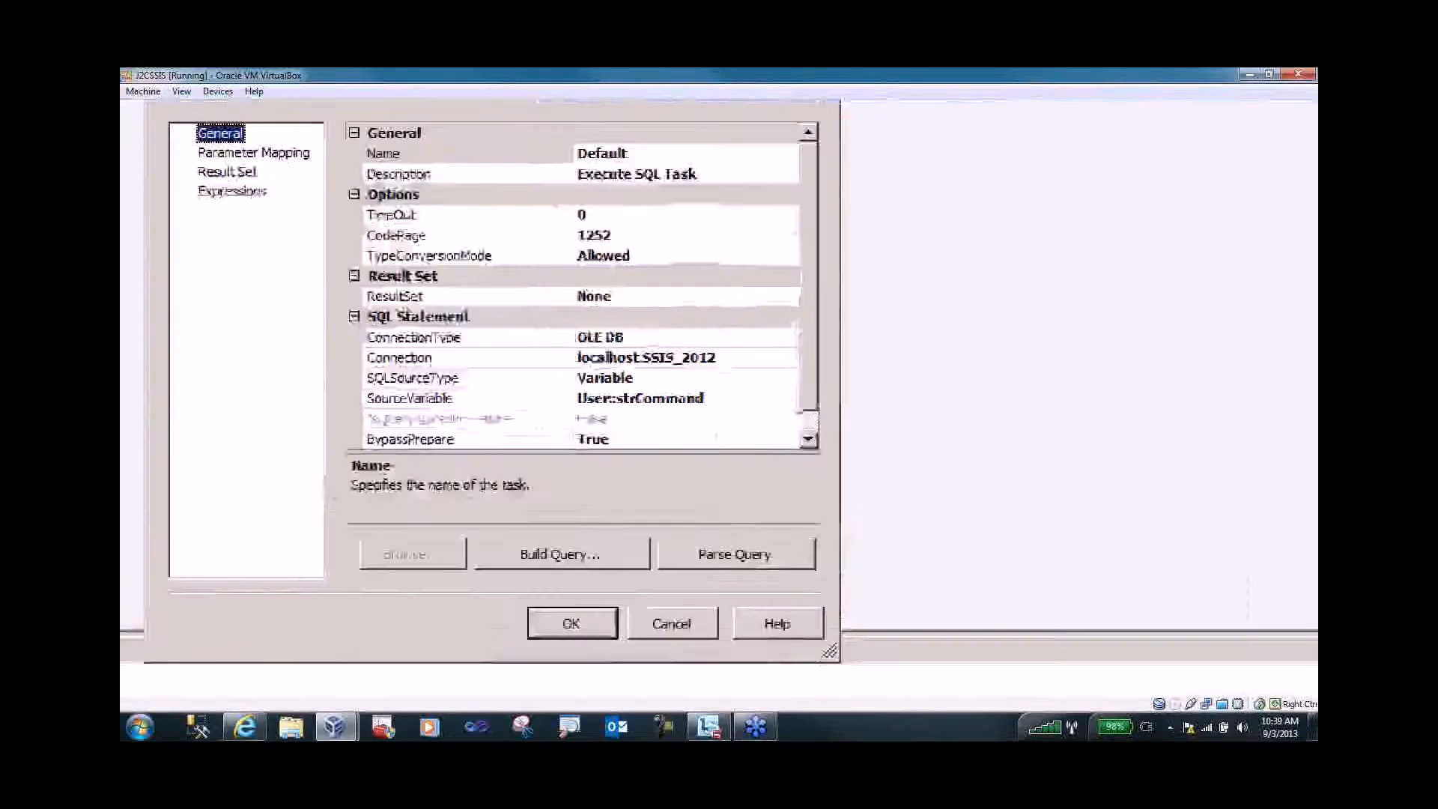
click(837, 567)
- Show the package Variables to review strCommand's INSERT INTO RunLog statement
right_click(631, 496)
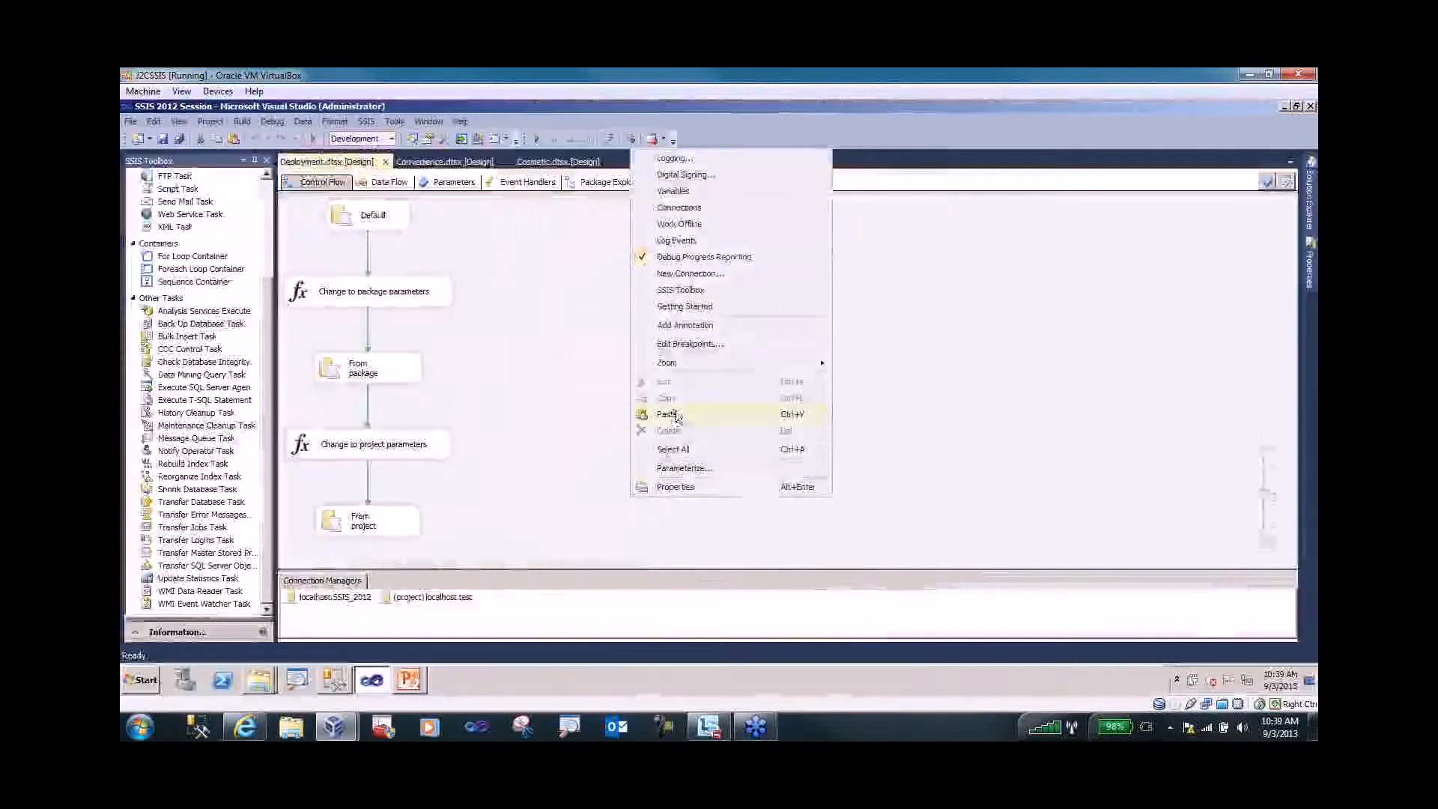
click(660, 194)
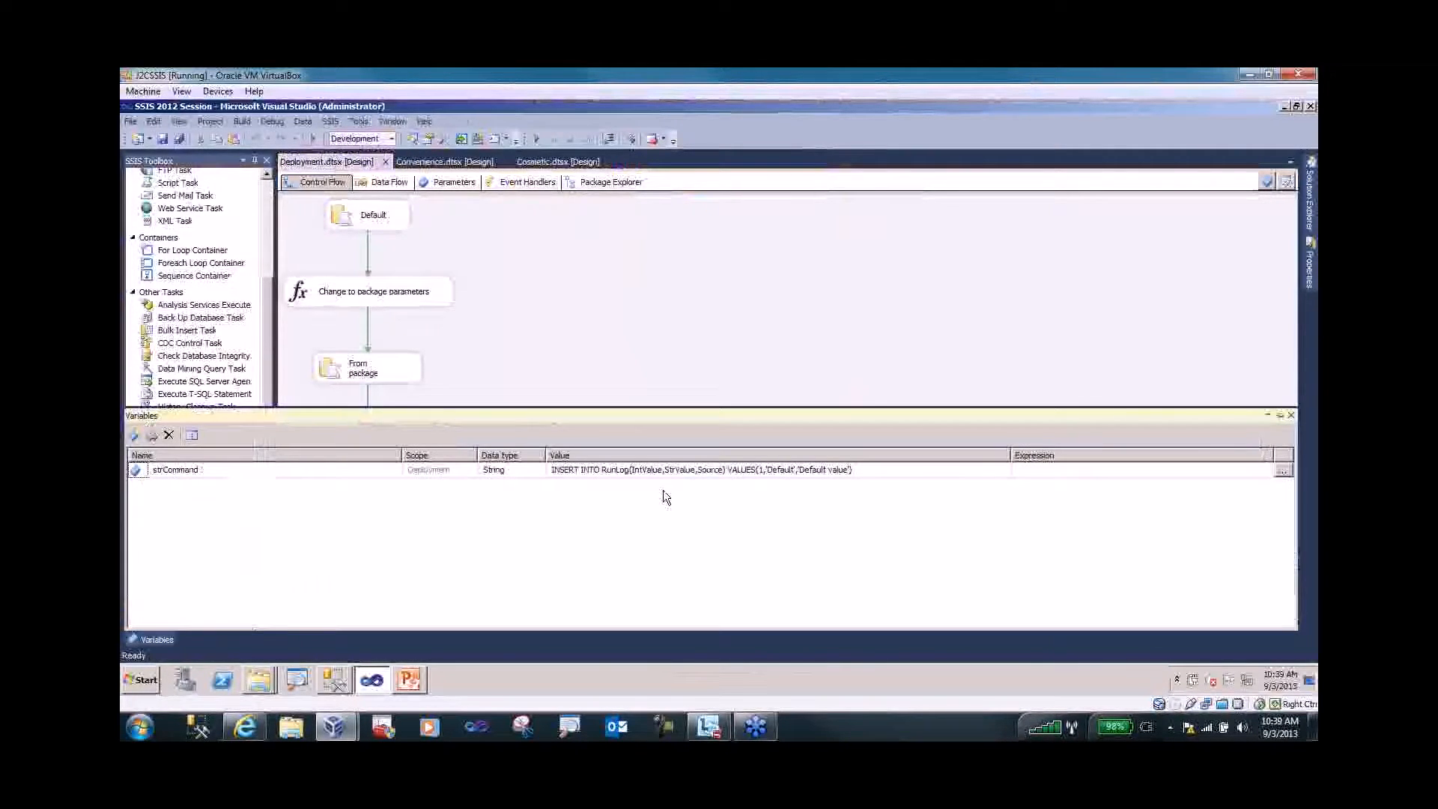
key(ctrl+1)
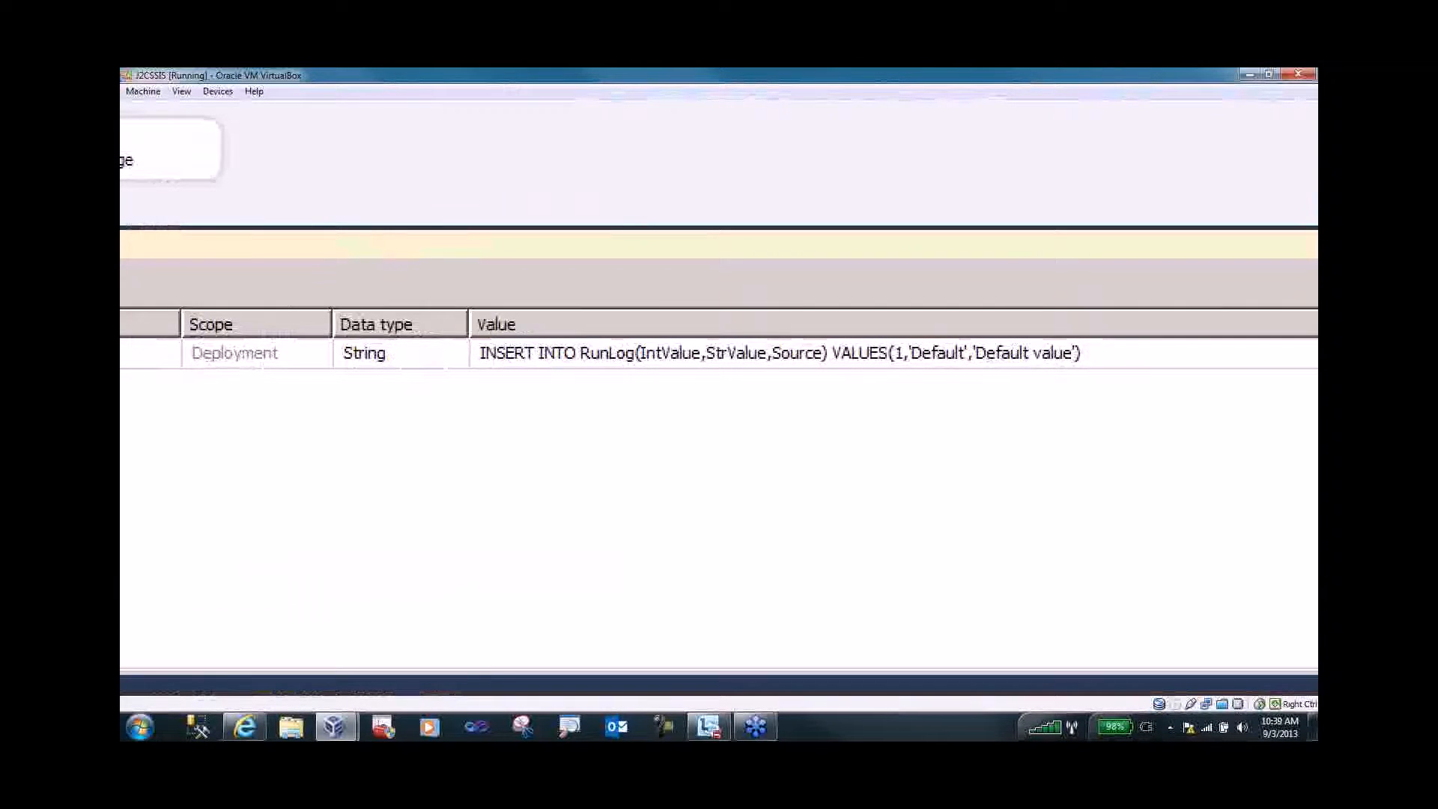
key(Escape)
click(301, 296)
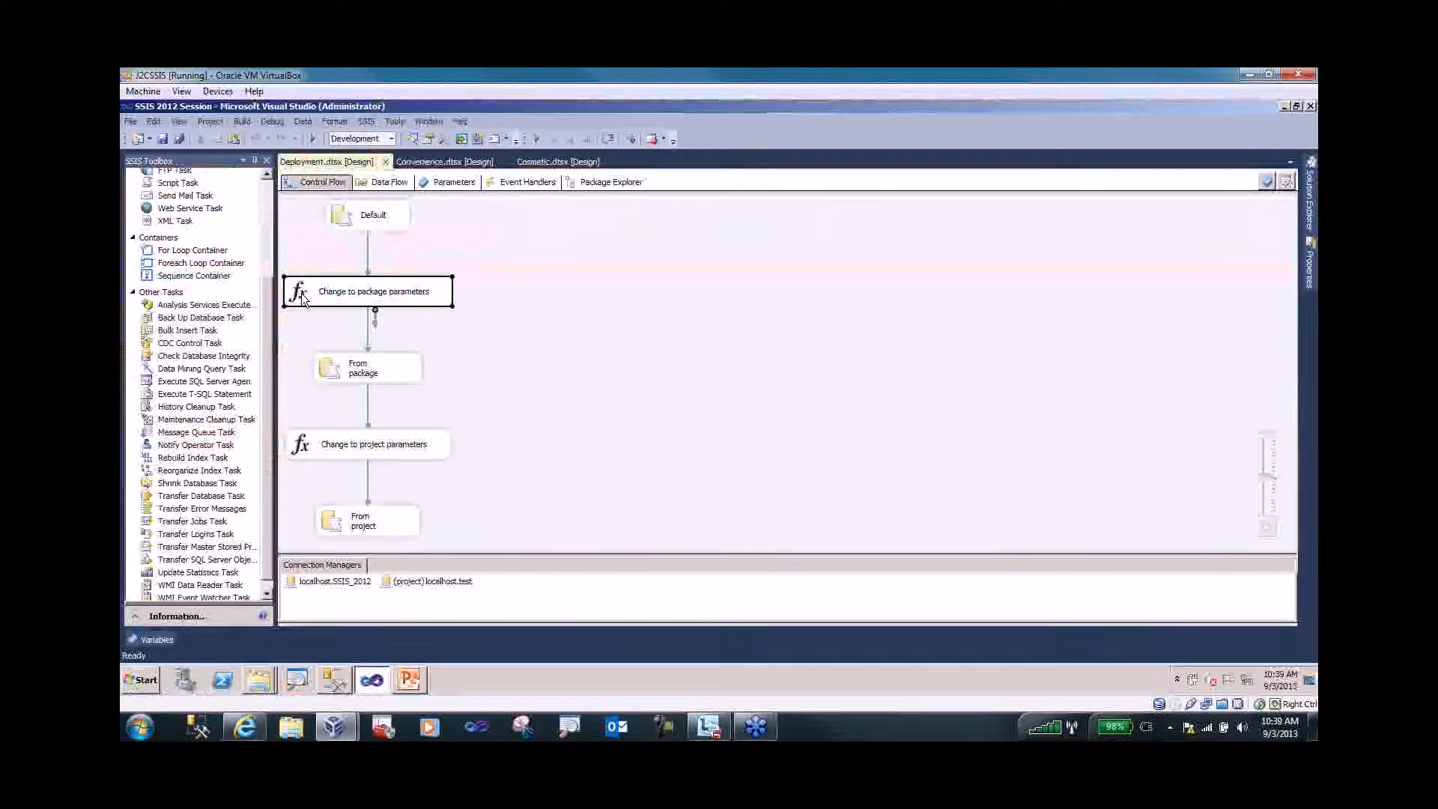
double_click(300, 292)
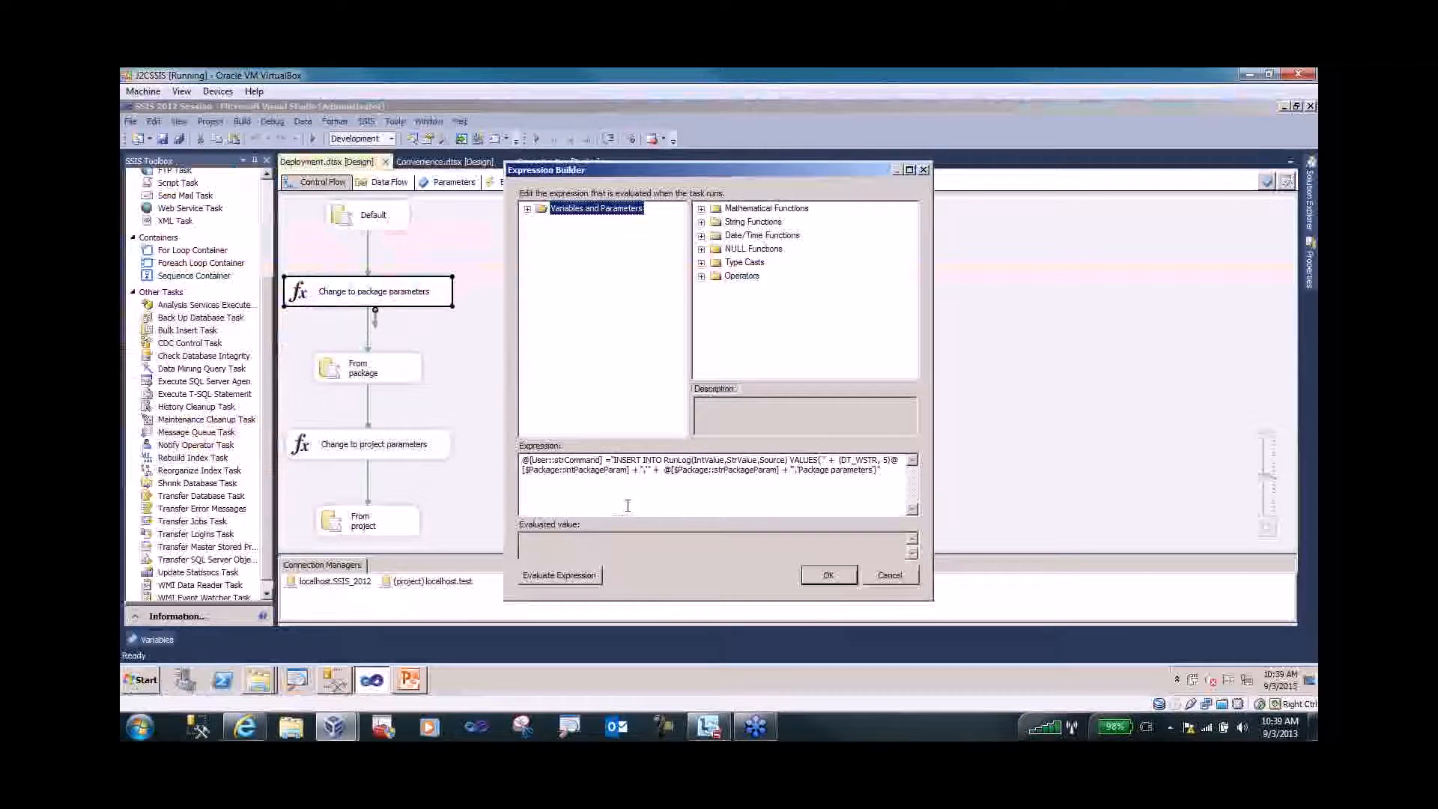
key(ctrl+1)
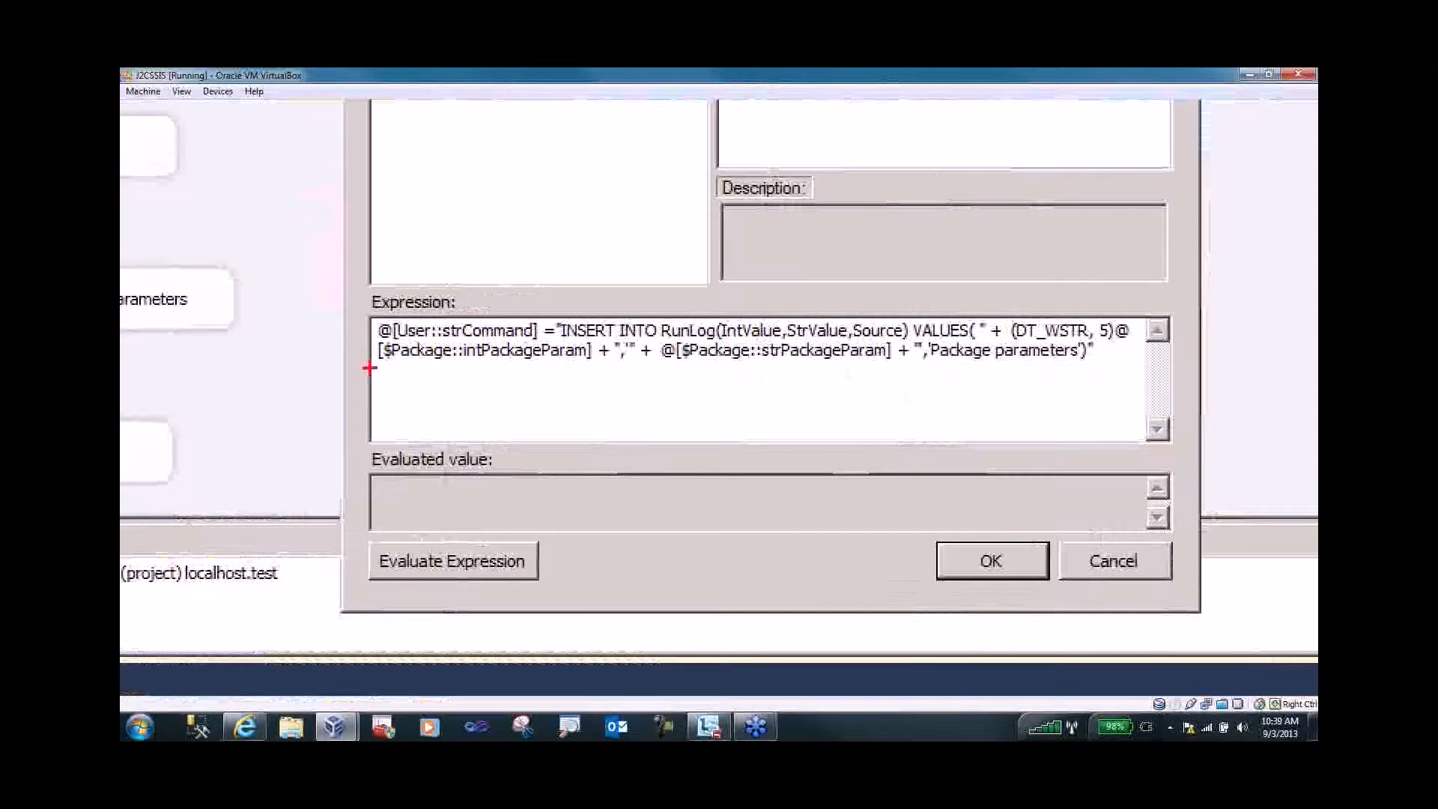
drag(379, 360, 551, 364)
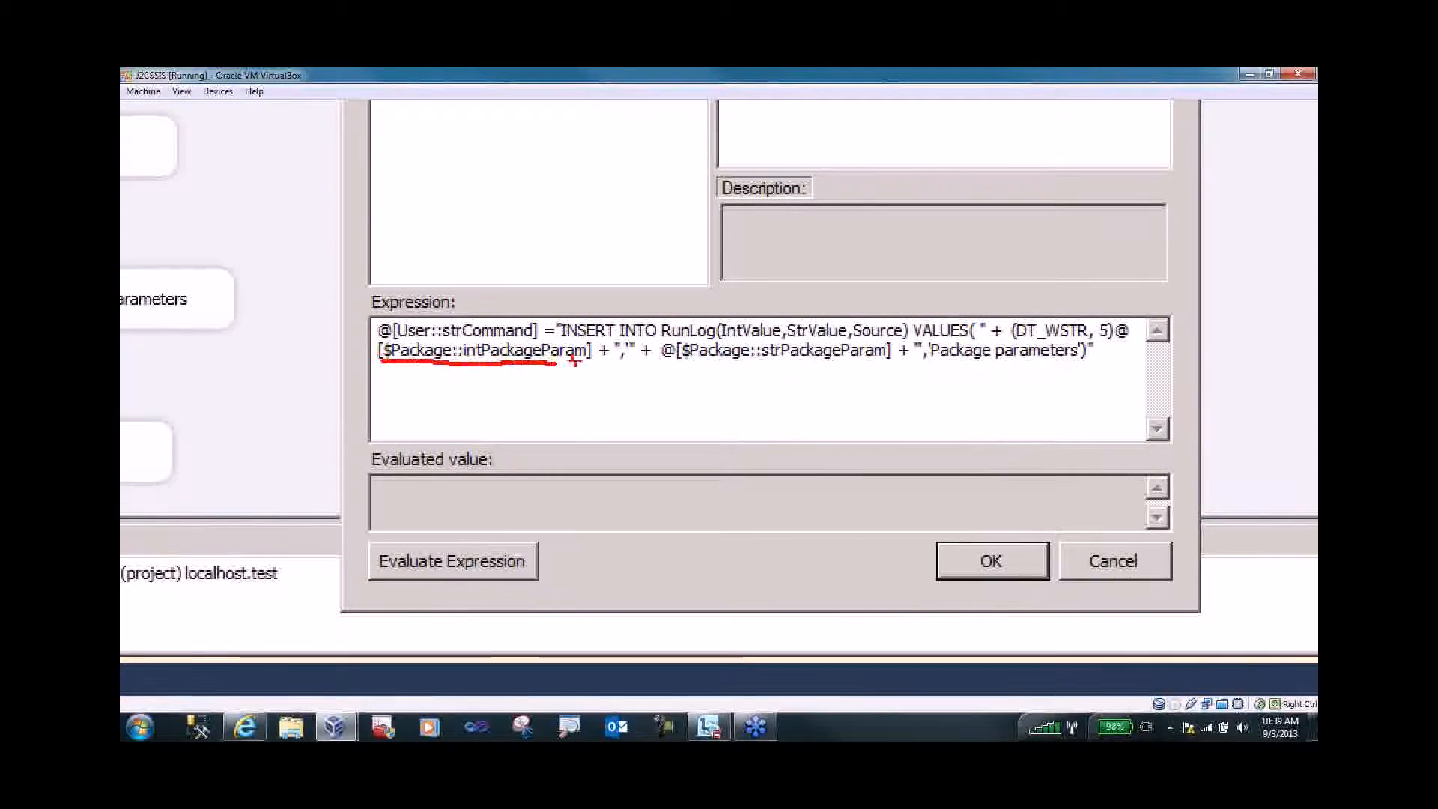
drag(686, 365, 1076, 363)
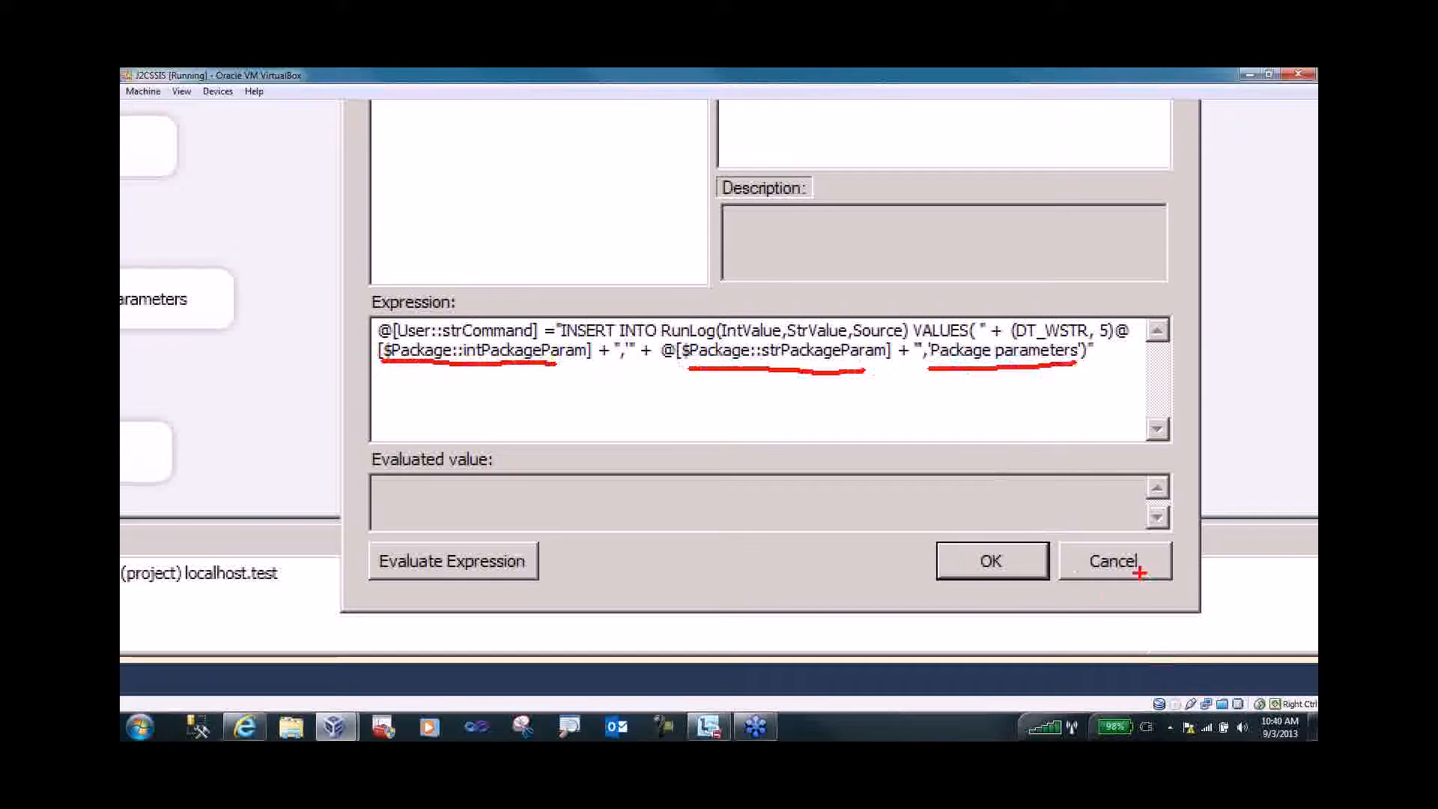
key(Escape)
key(Escape)
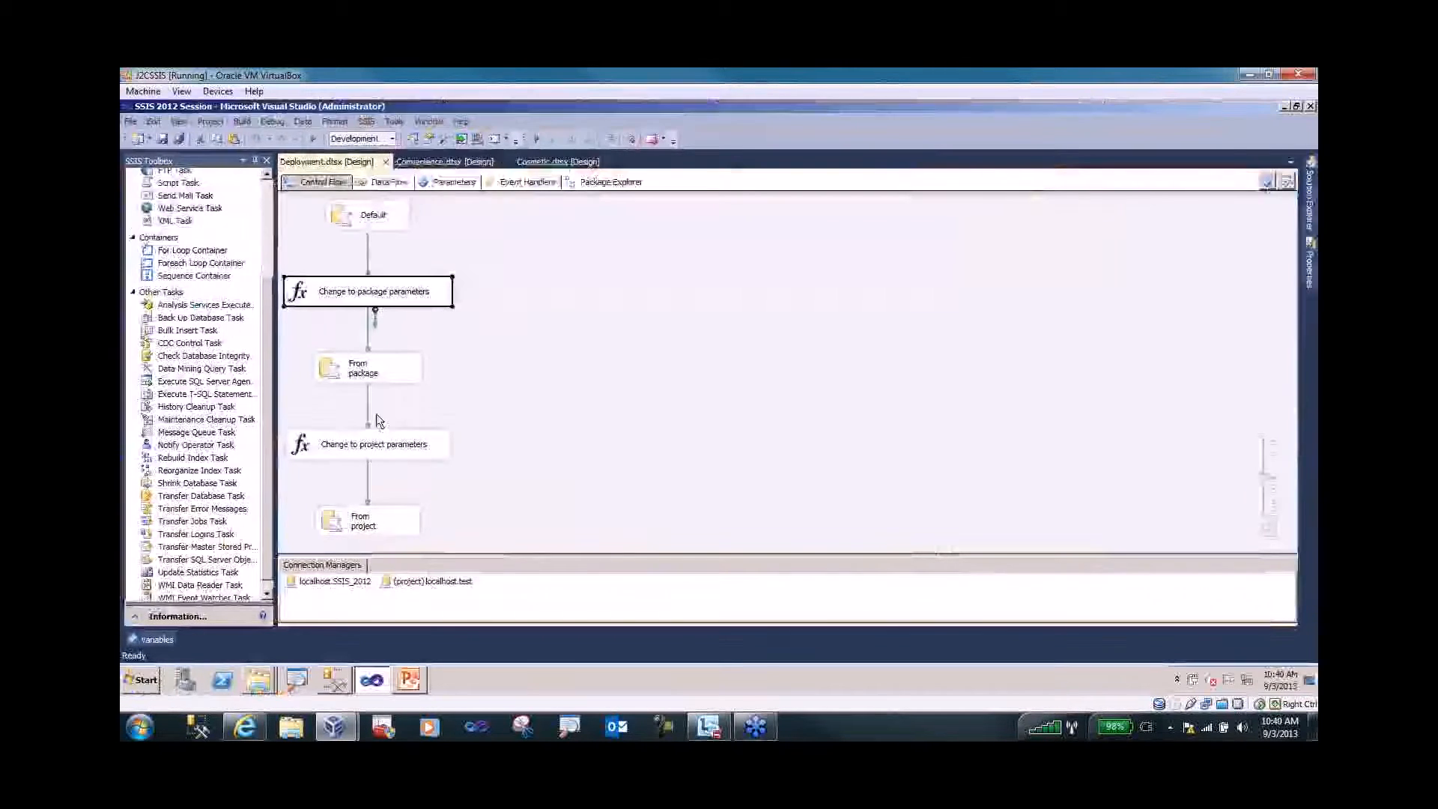
click(323, 368)
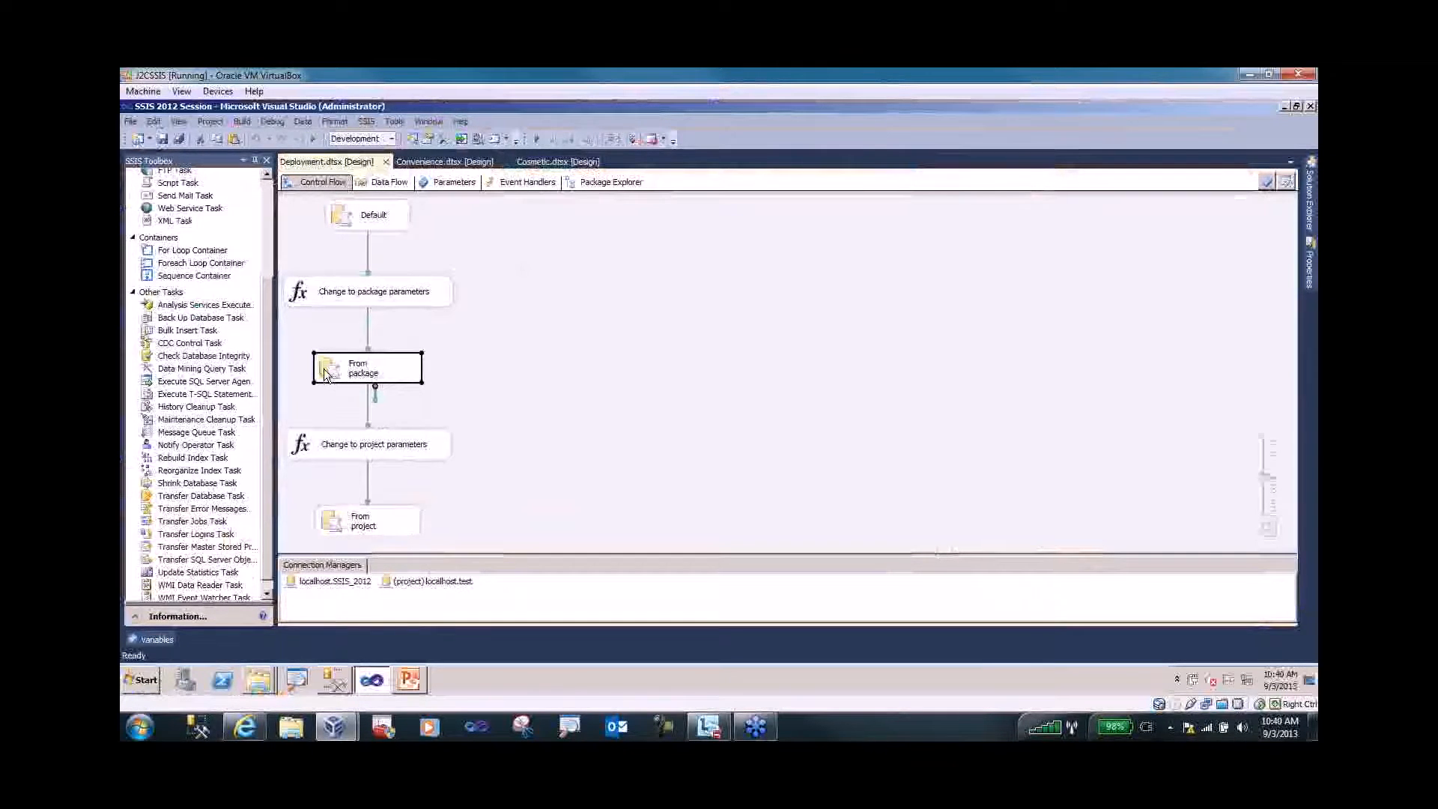
double_click(320, 447)
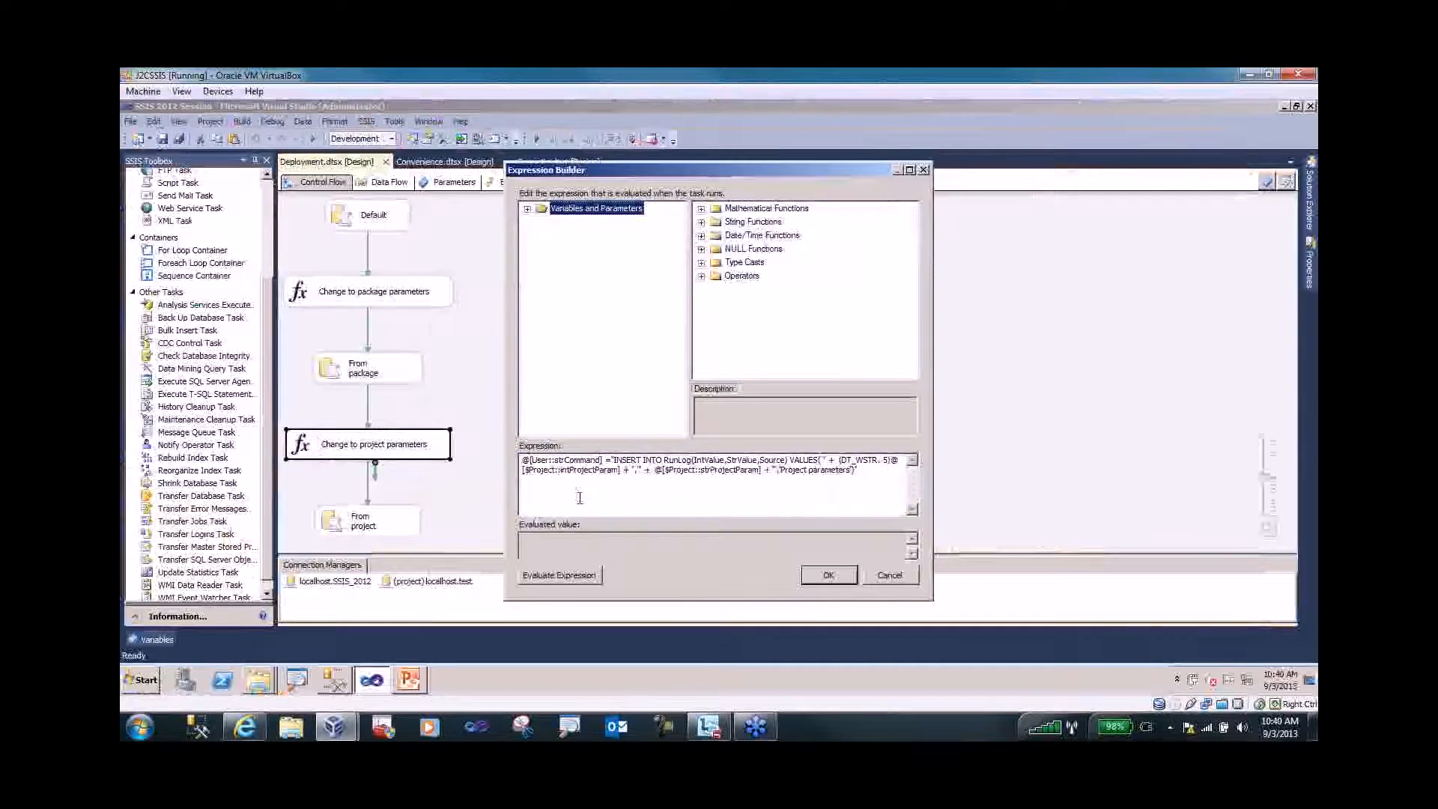
key(ctrl+1)
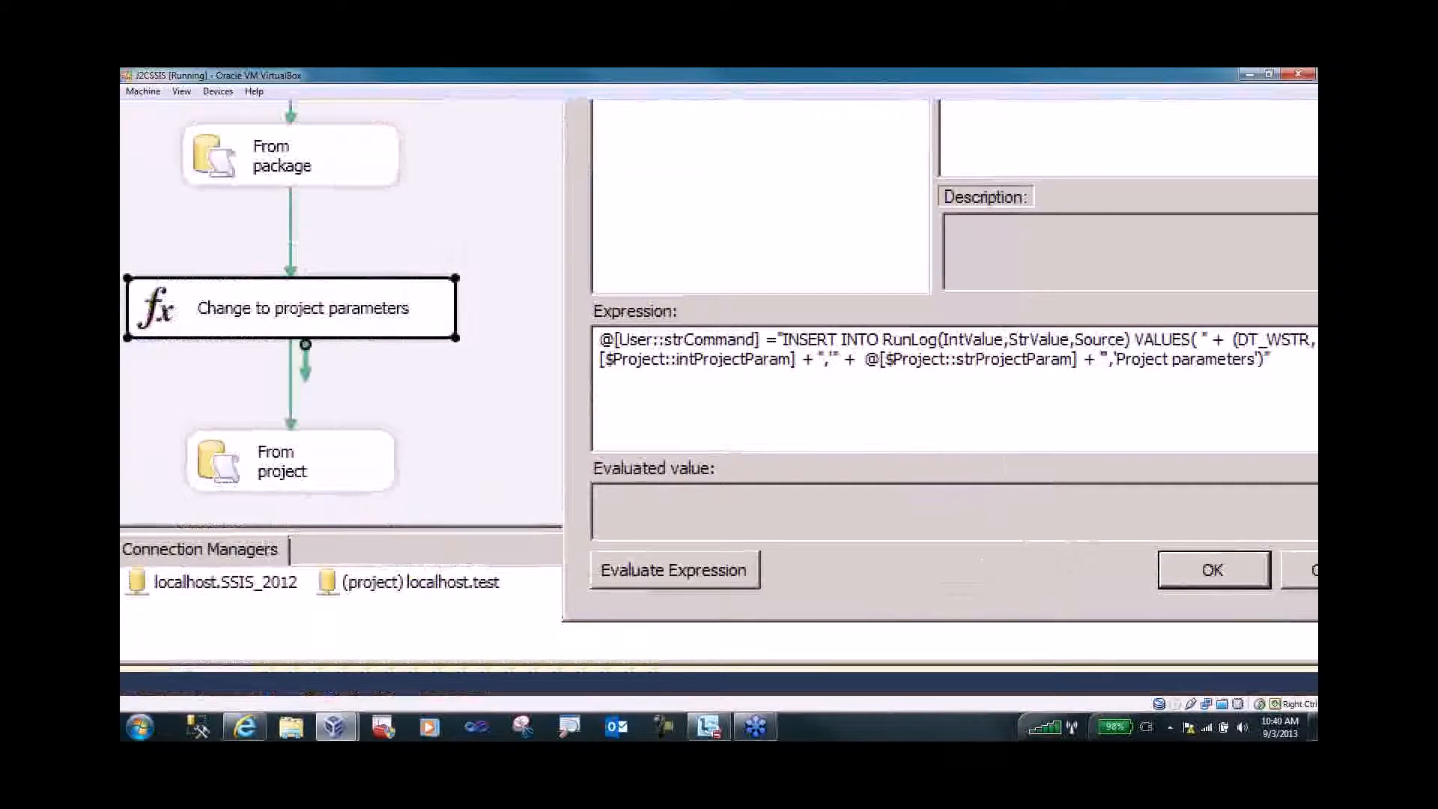
key(Escape)
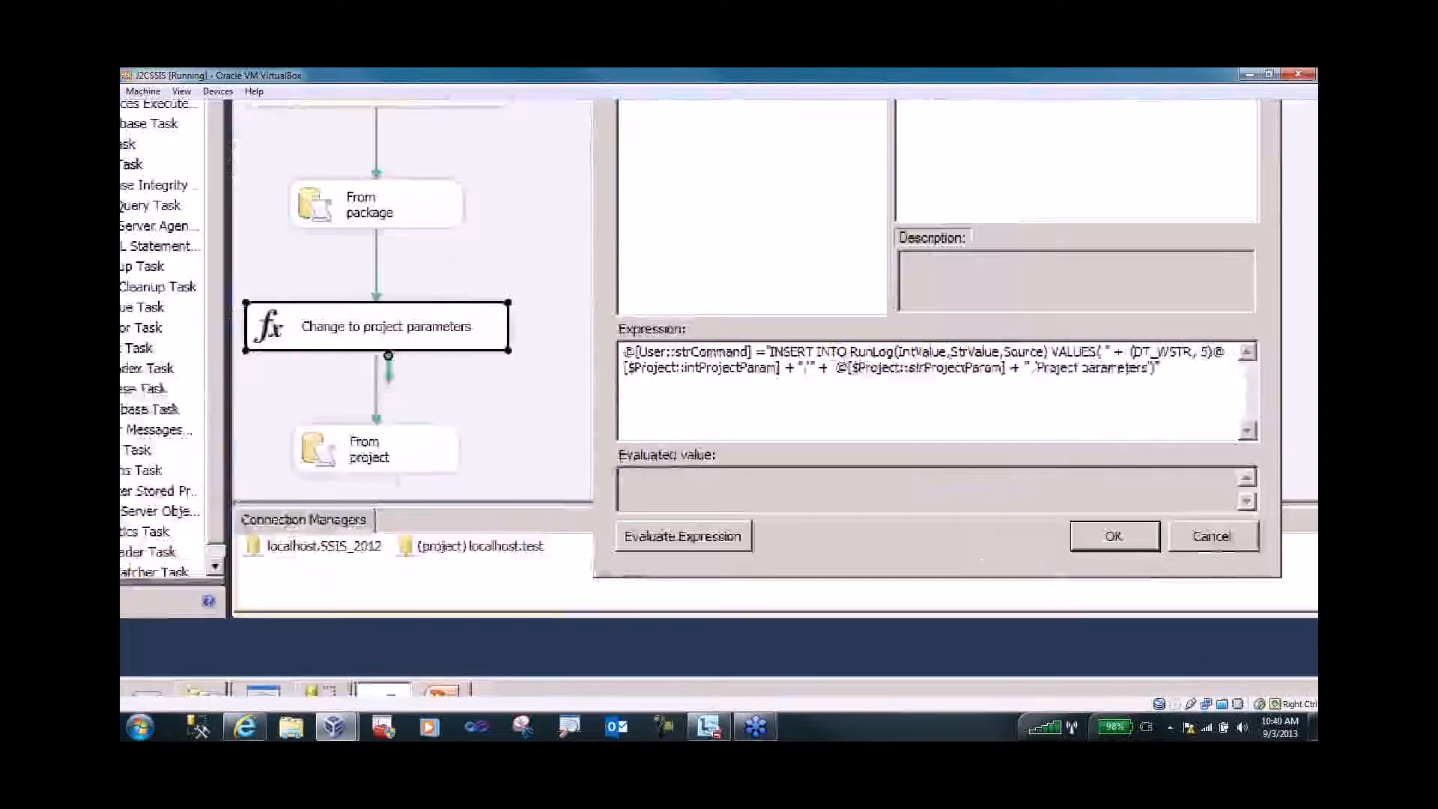
key(Escape)
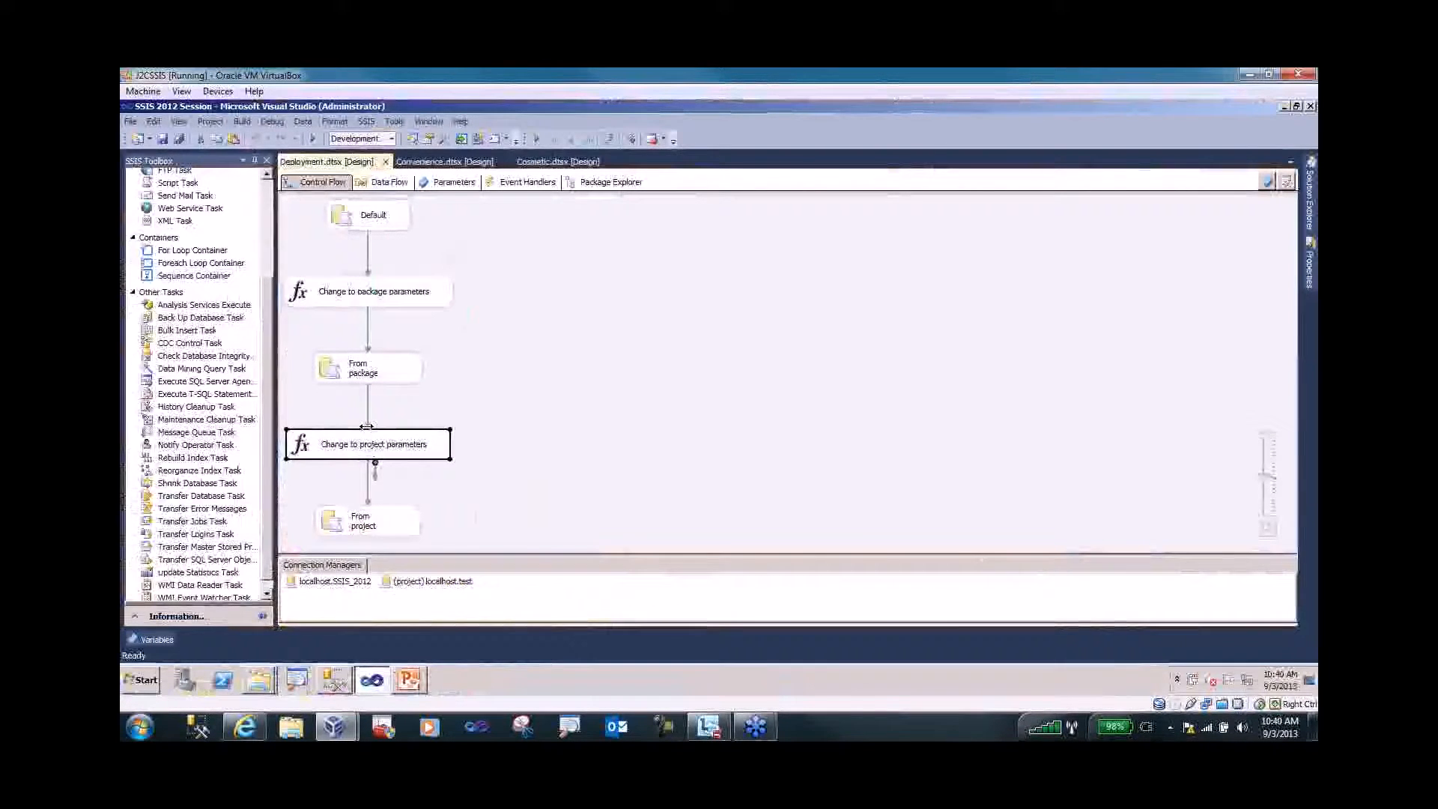
- Execute Deployment.dtsx from Solution Explorer, all five tasks succeeding, then return to Management Studio
click(547, 312)
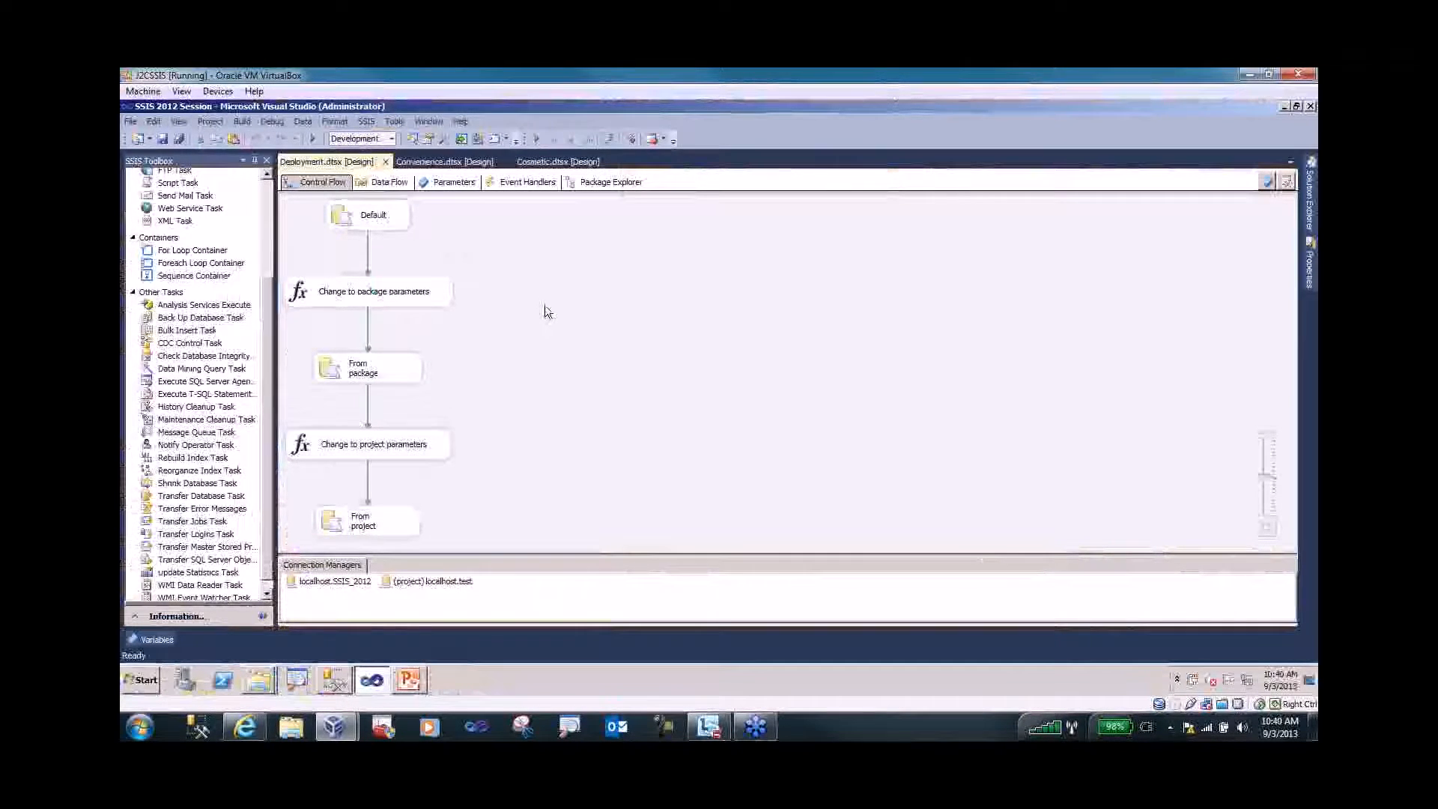
right_click(546, 311)
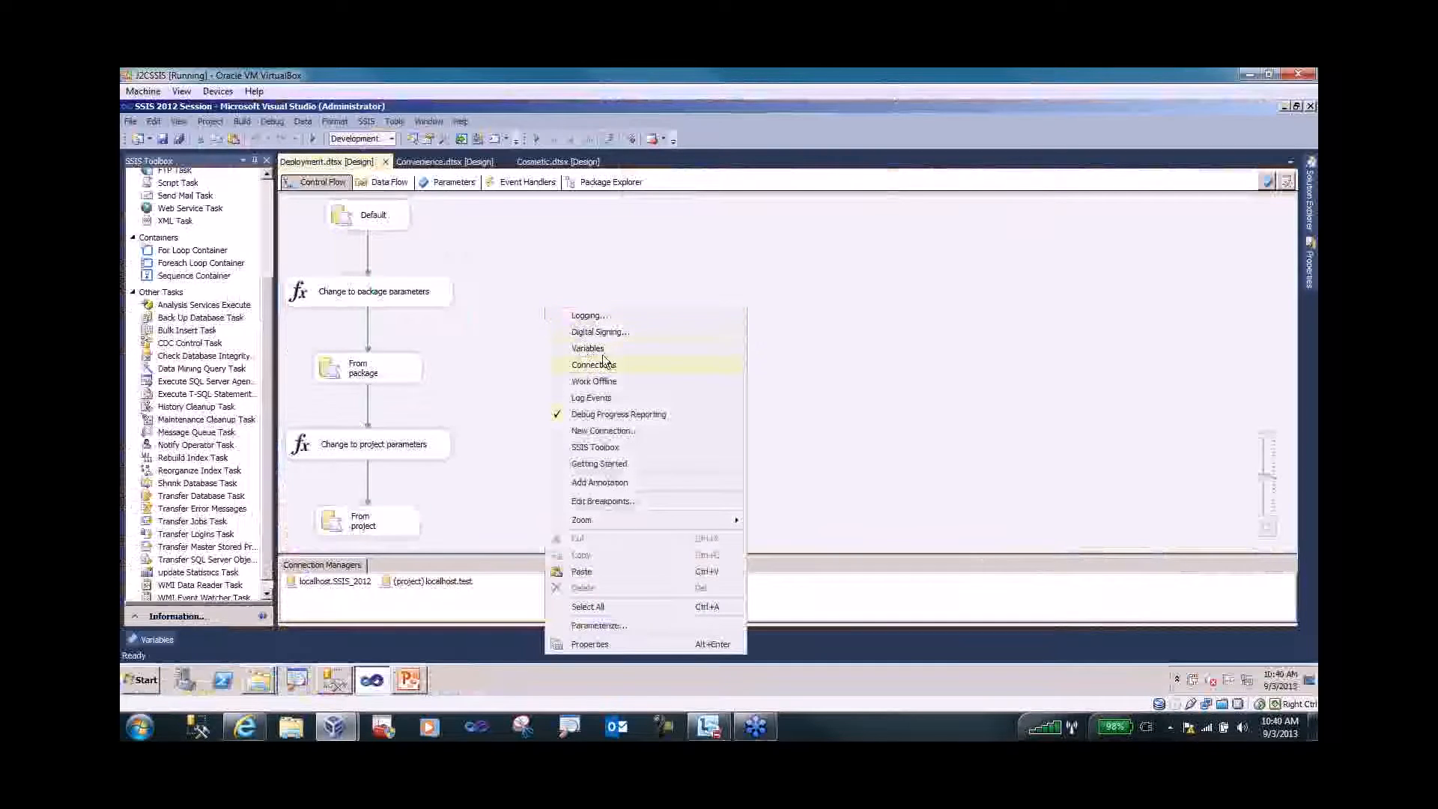
click(490, 233)
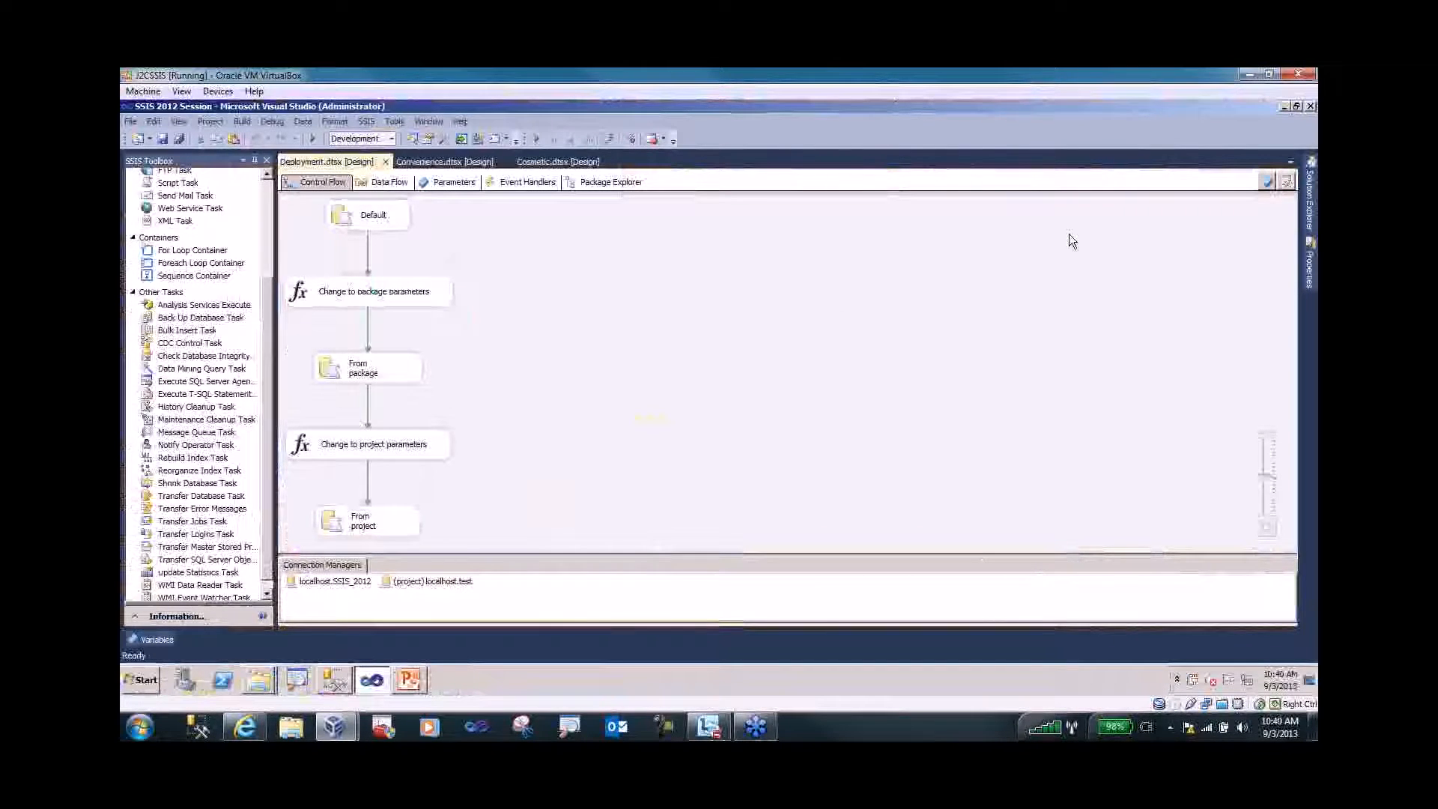
mouse_move(1309, 201)
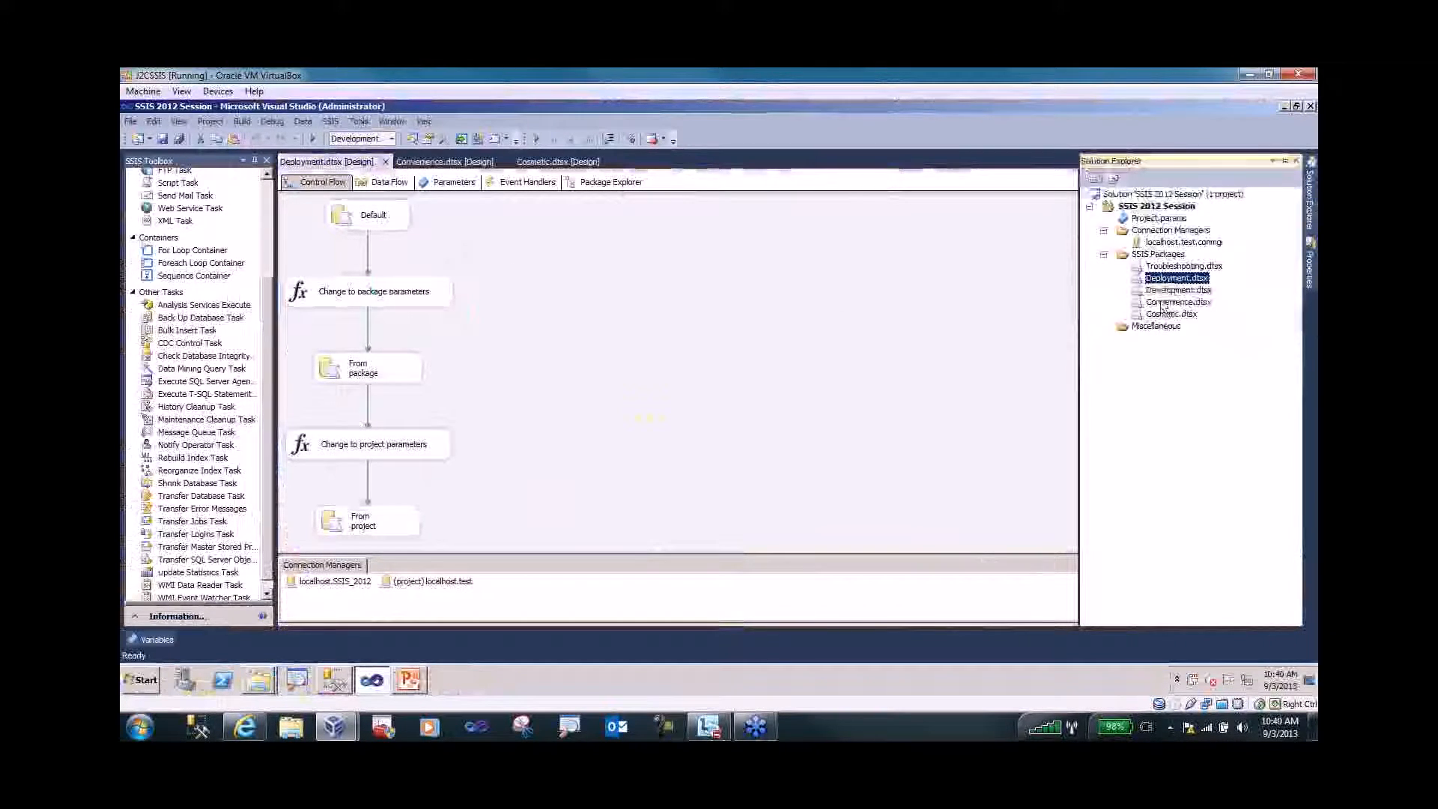
right_click(1160, 278)
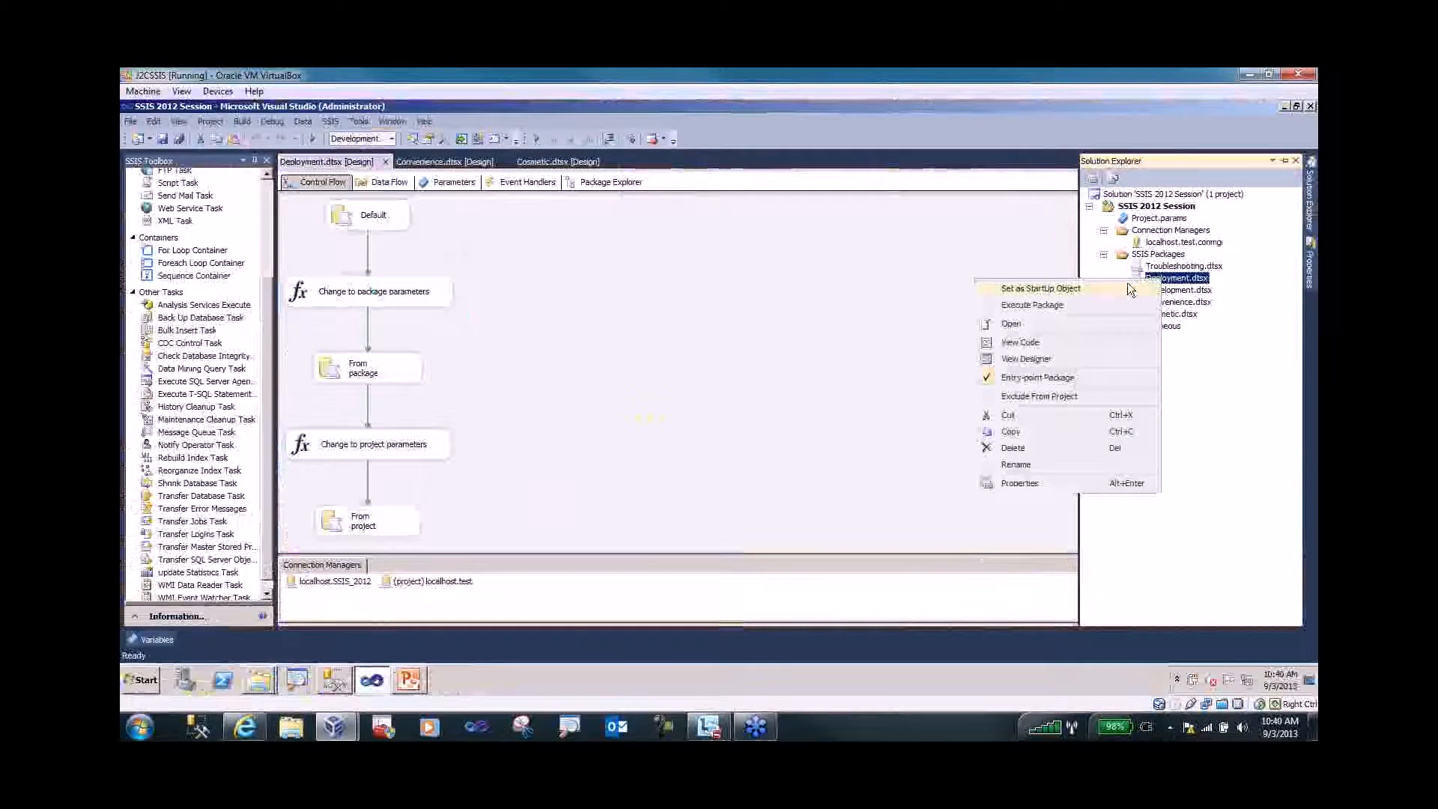
click(1096, 305)
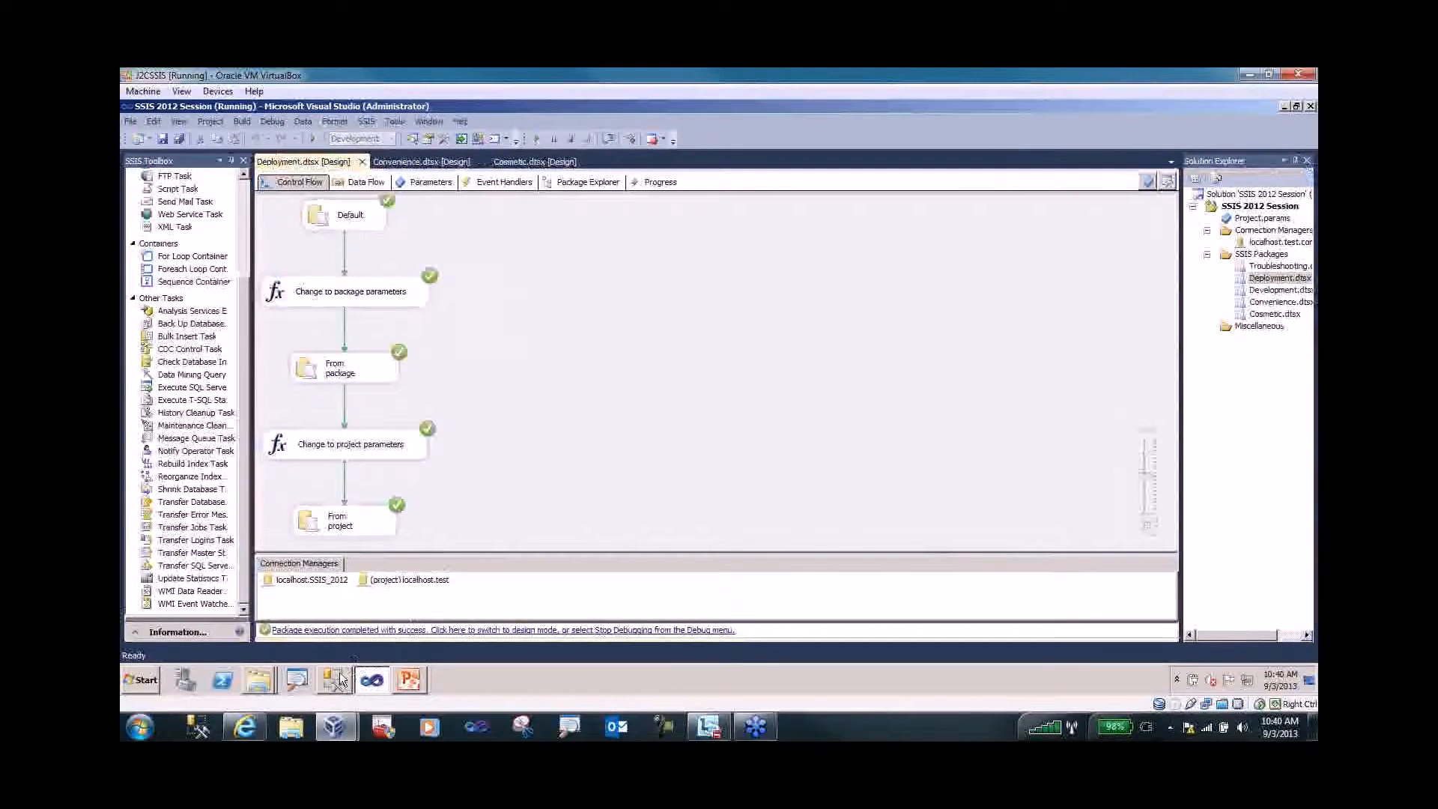
click(336, 678)
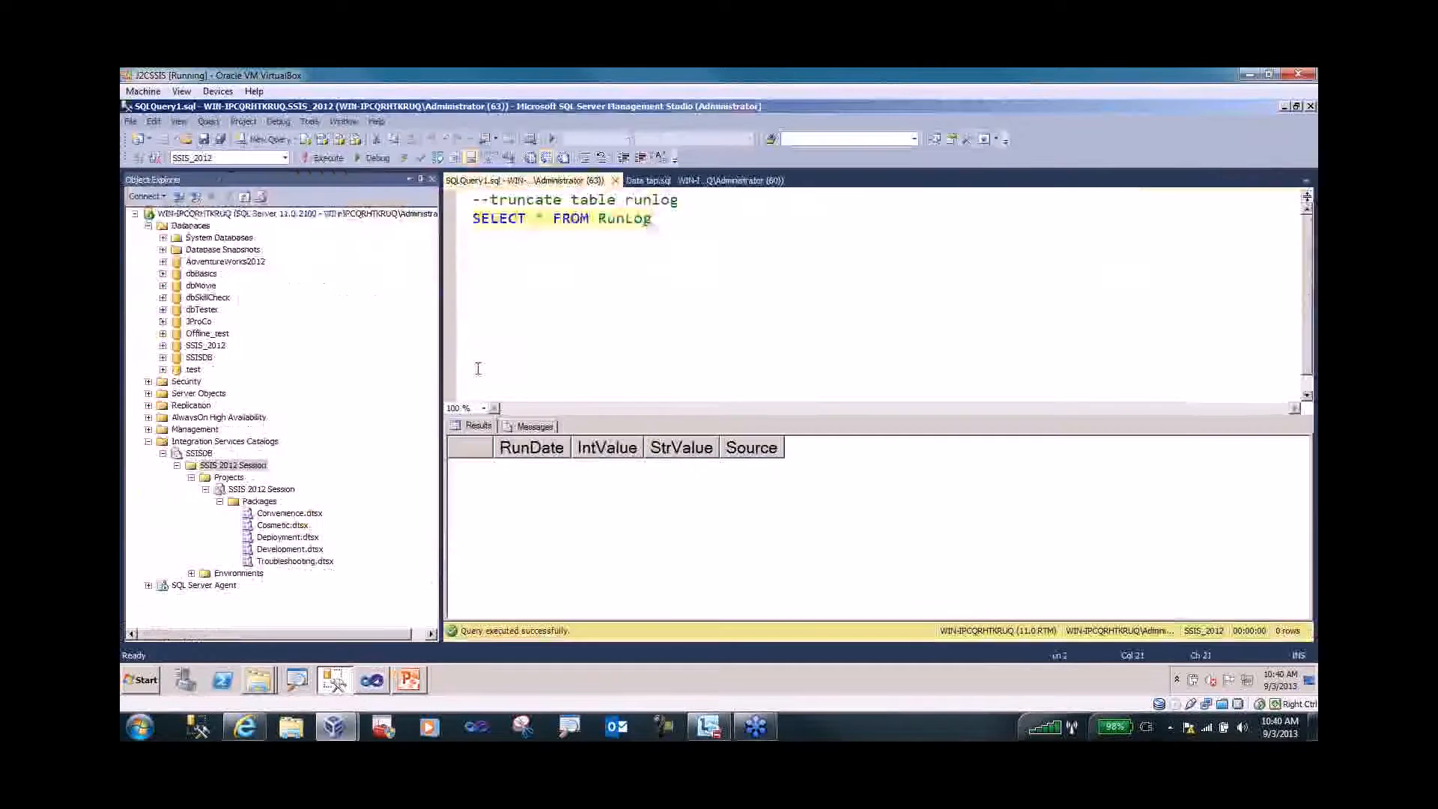
- Rerun SELECT * FROM RunLog, showing rows 1 Default, 10 package parameter, 100 project parameter
click(308, 155)
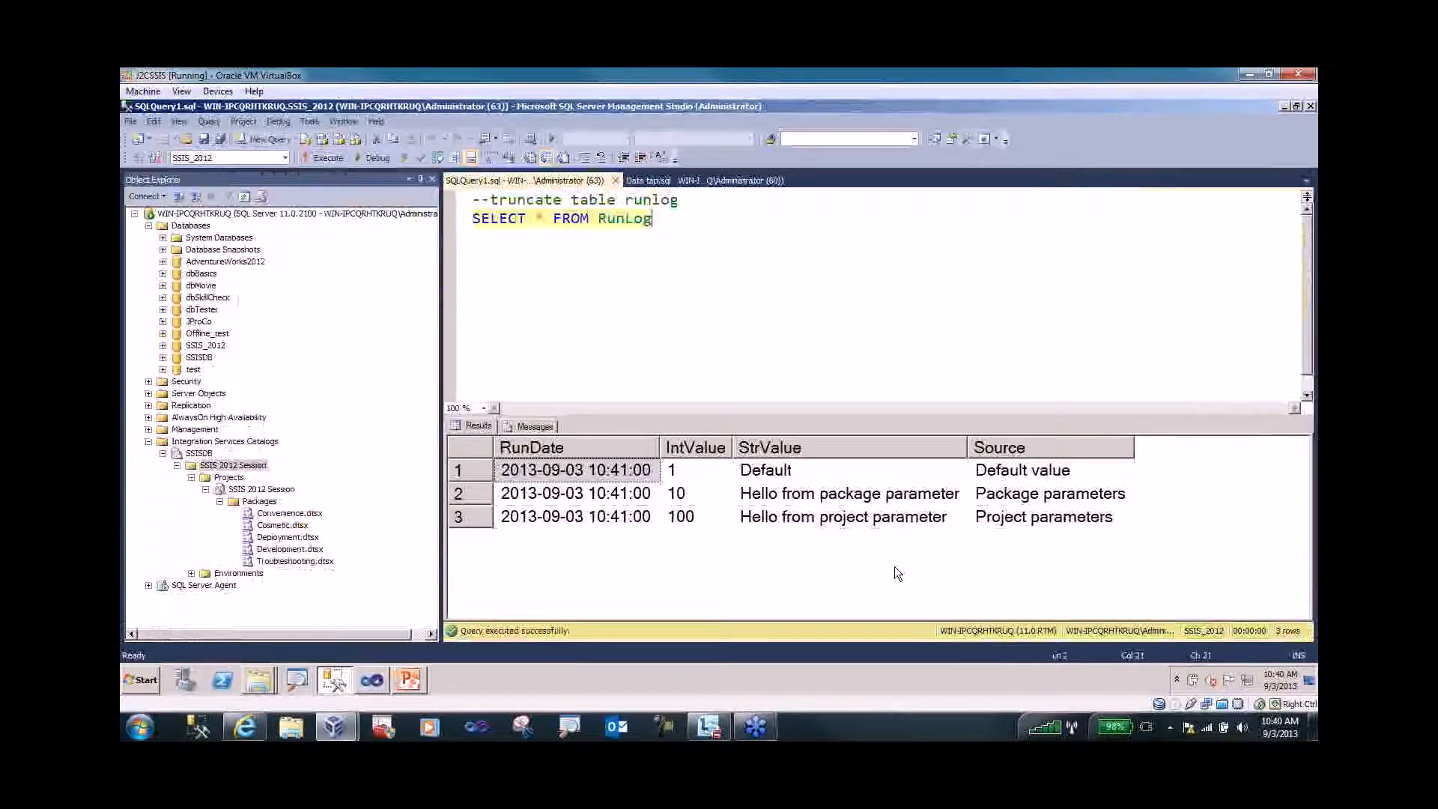
key(super+plus)
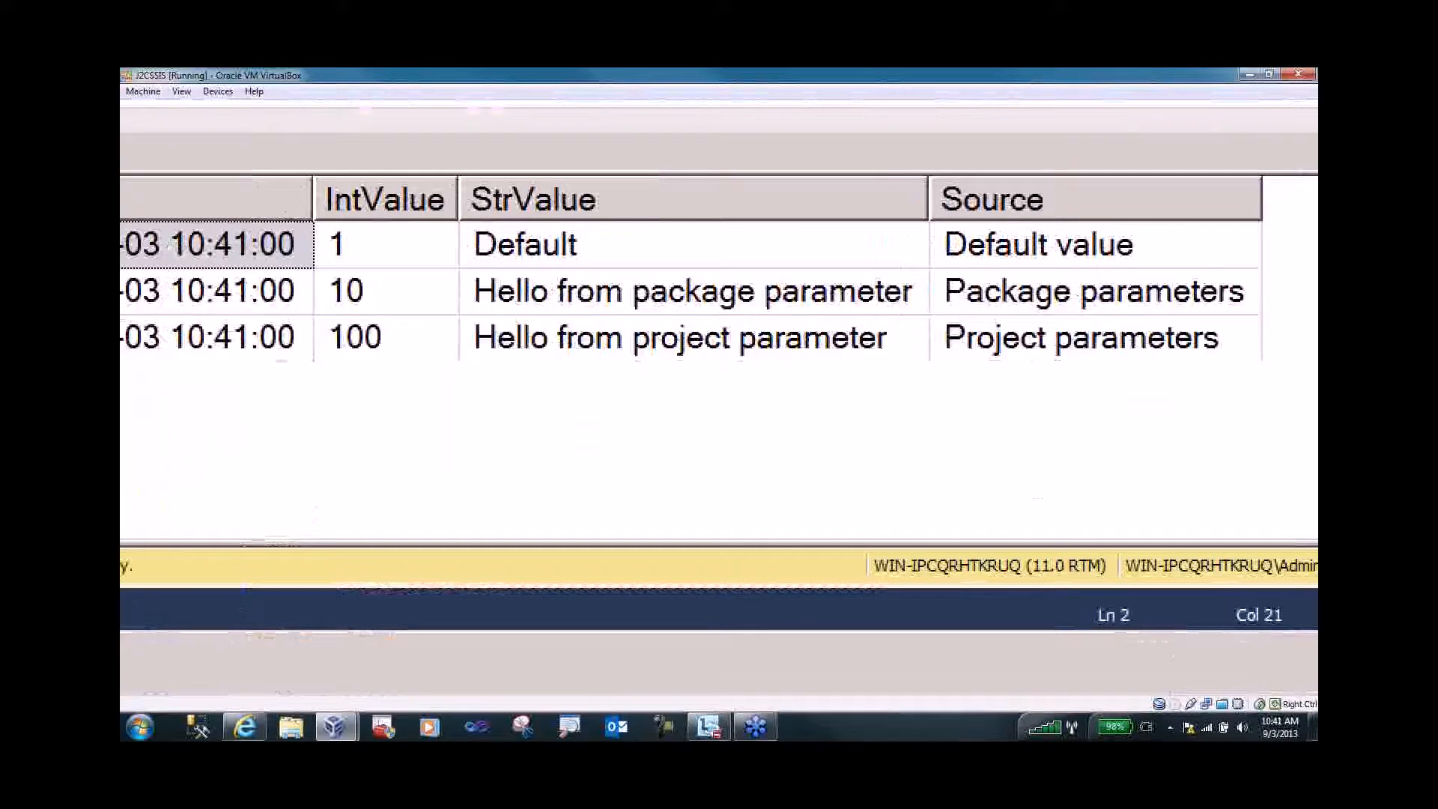
key(Escape)
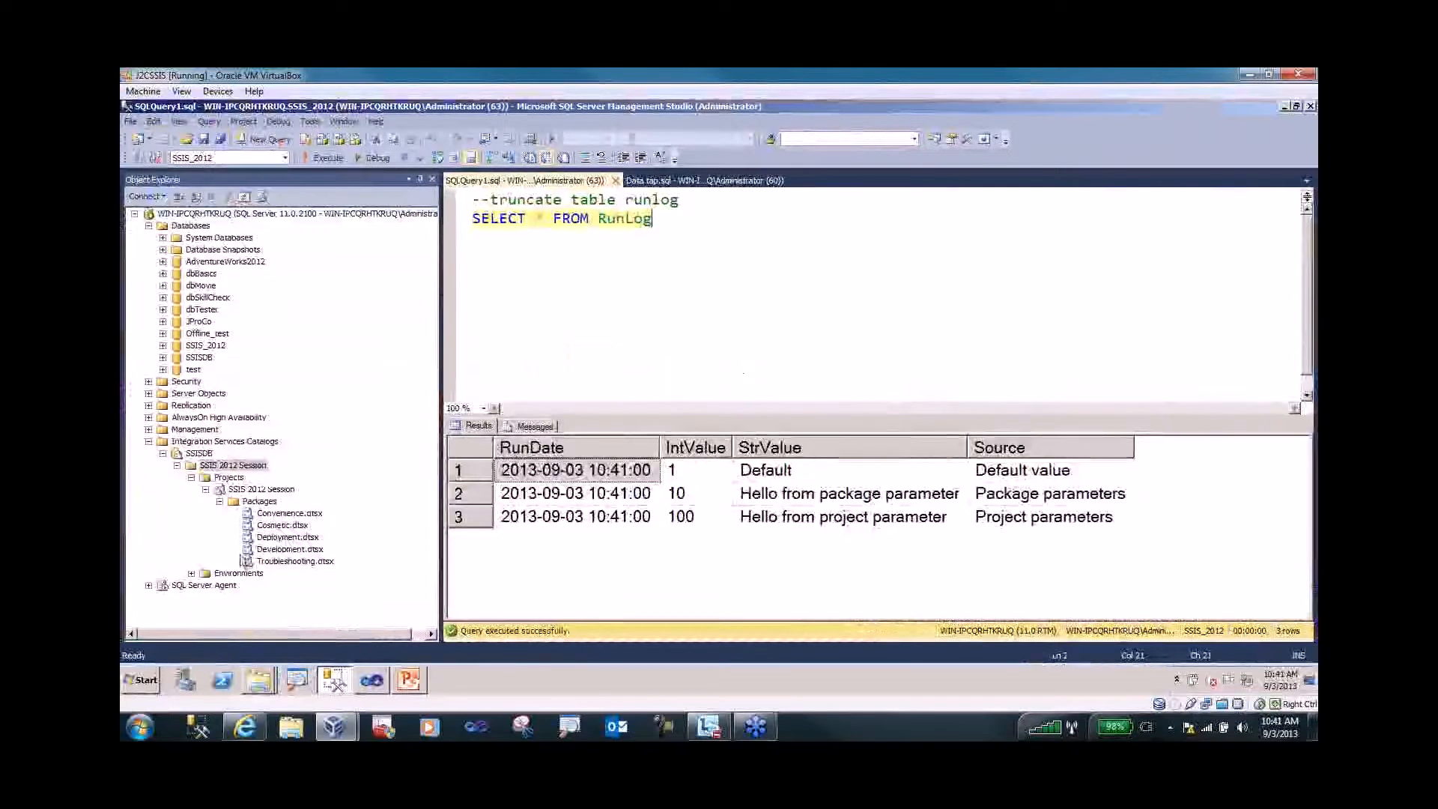
click(148, 226)
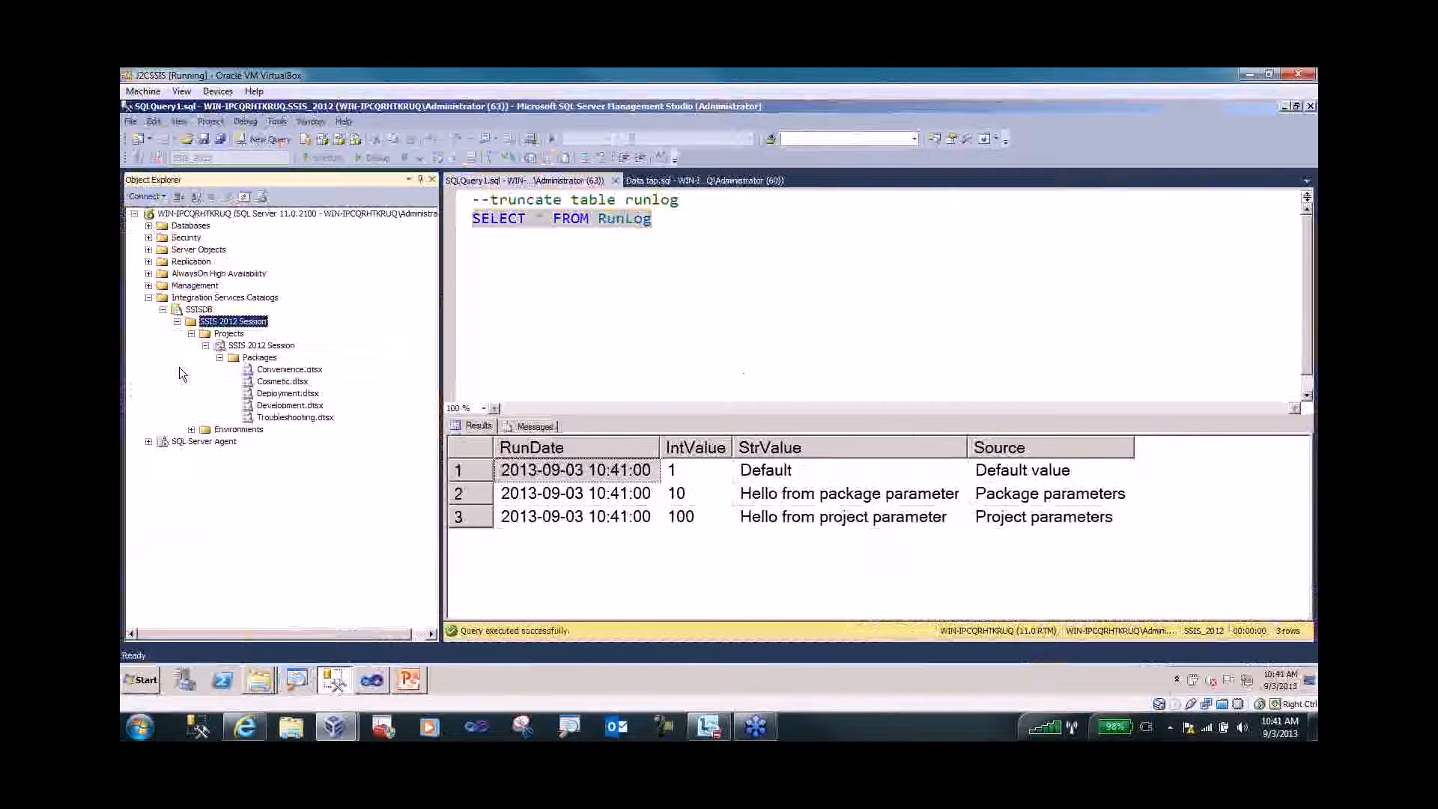
- Expand Environments to reveal Dev and QA, then select the Deployment.dtsx package
click(192, 429)
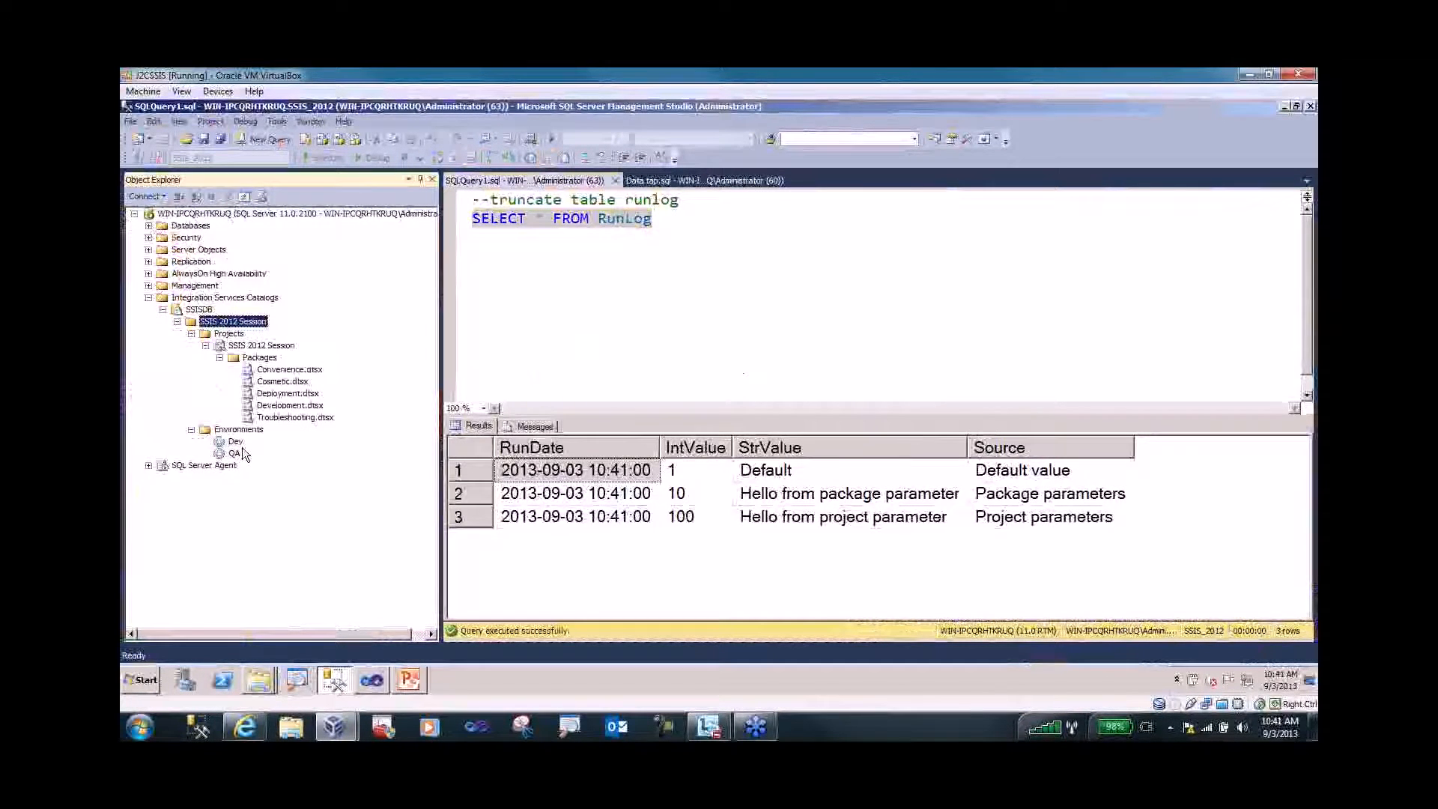
click(235, 453)
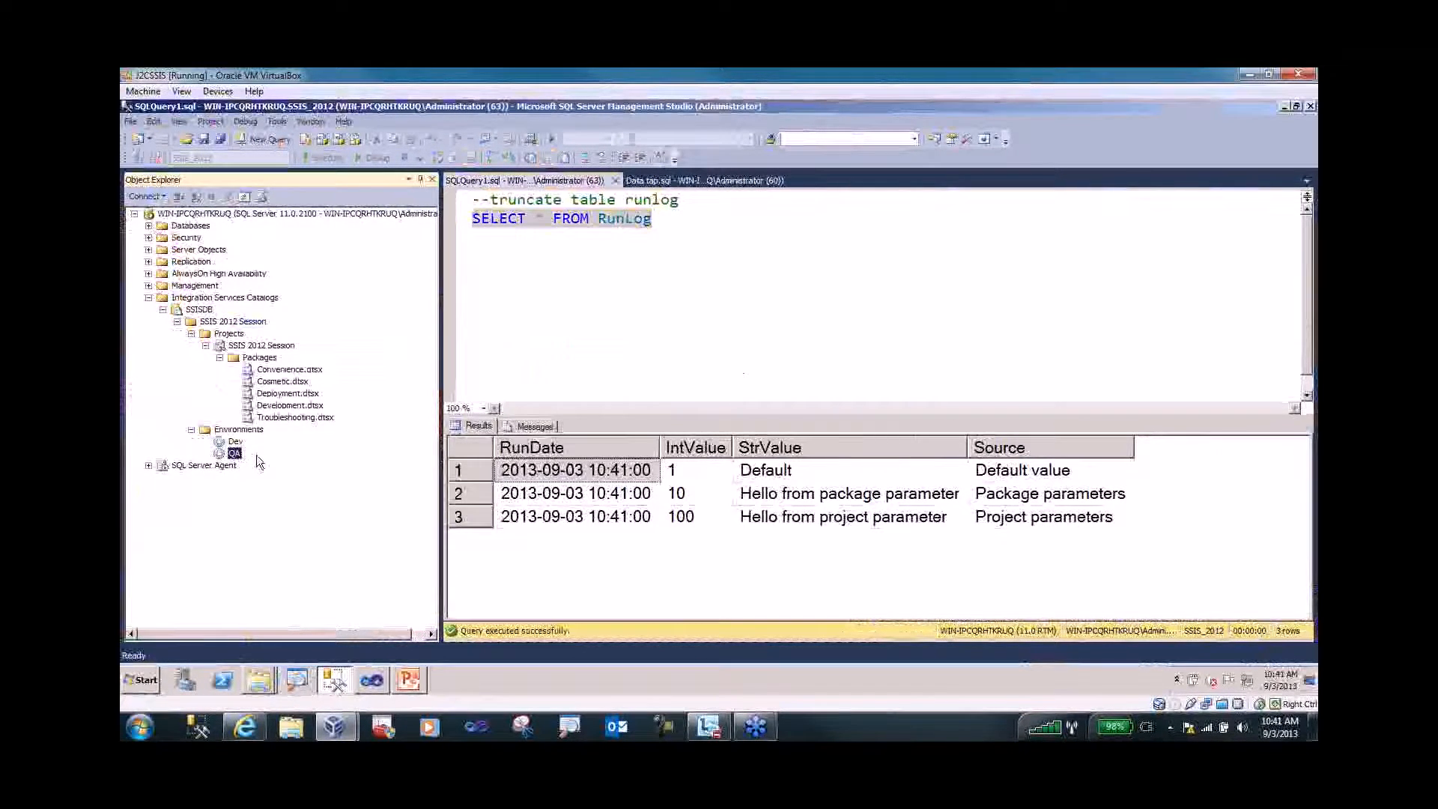
click(278, 391)
right_click(280, 397)
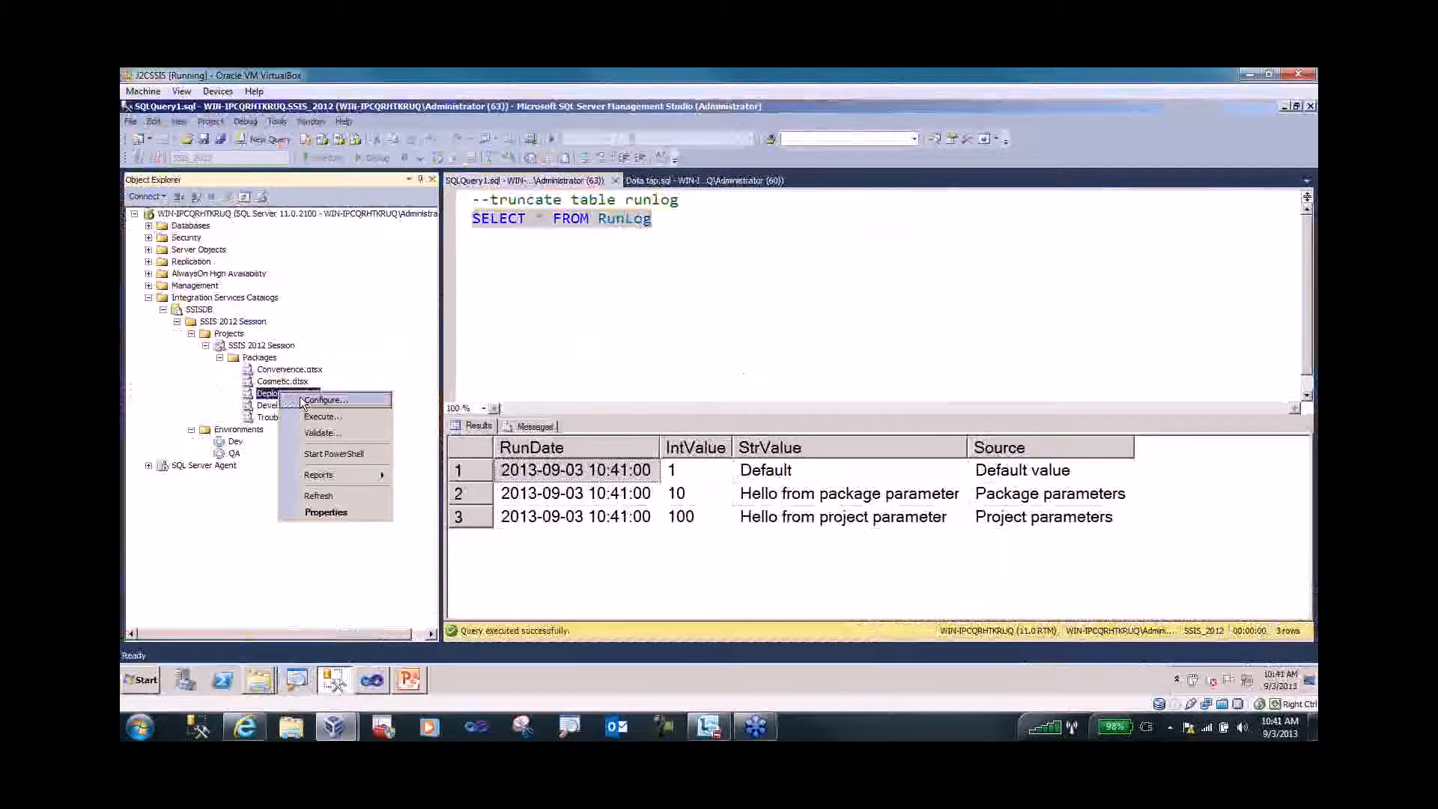
- Open Configure for the SSIS 2012 Session project and widen the parameters grid's Container column
right_click(265, 348)
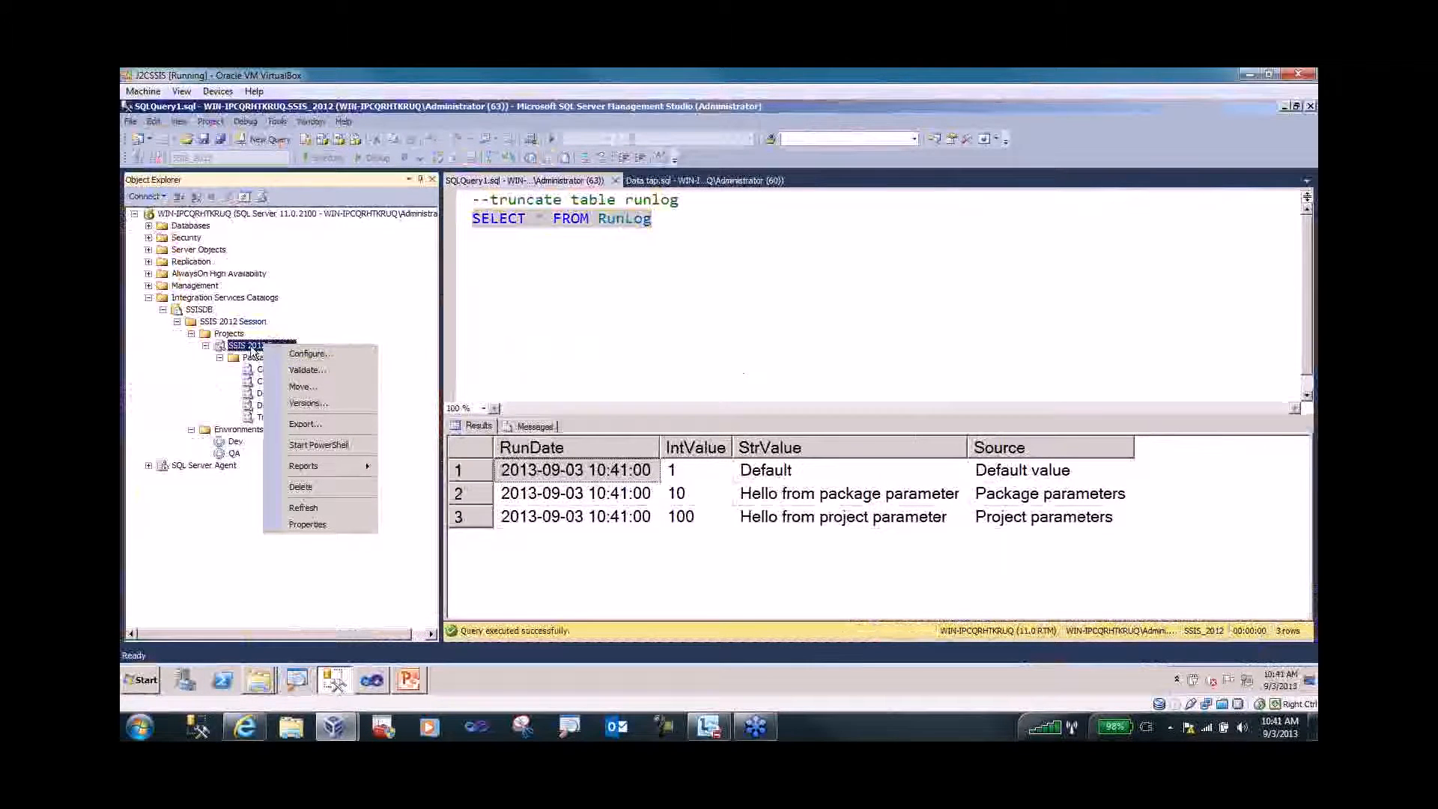
click(307, 353)
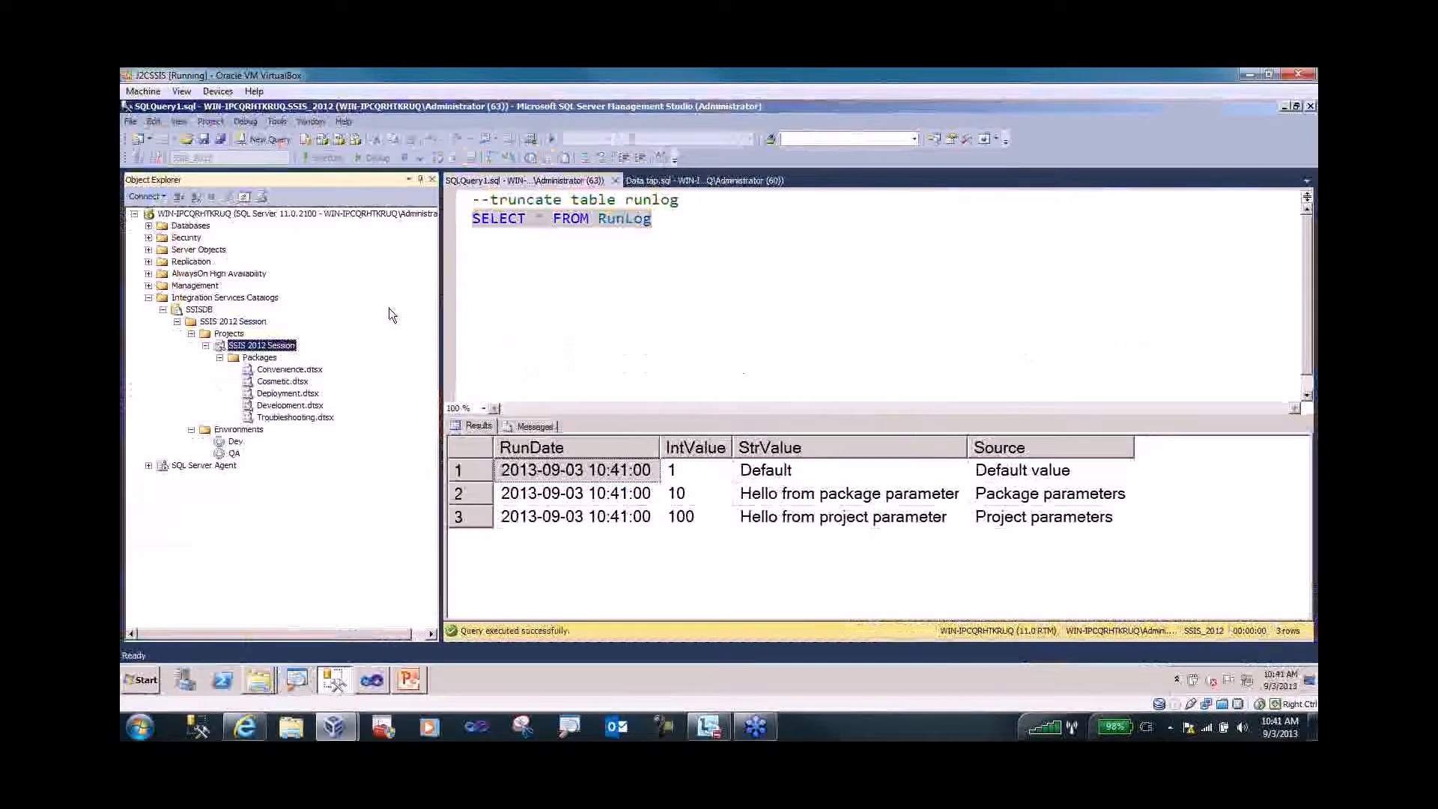
drag(553, 226, 389, 227)
drag(594, 342, 635, 343)
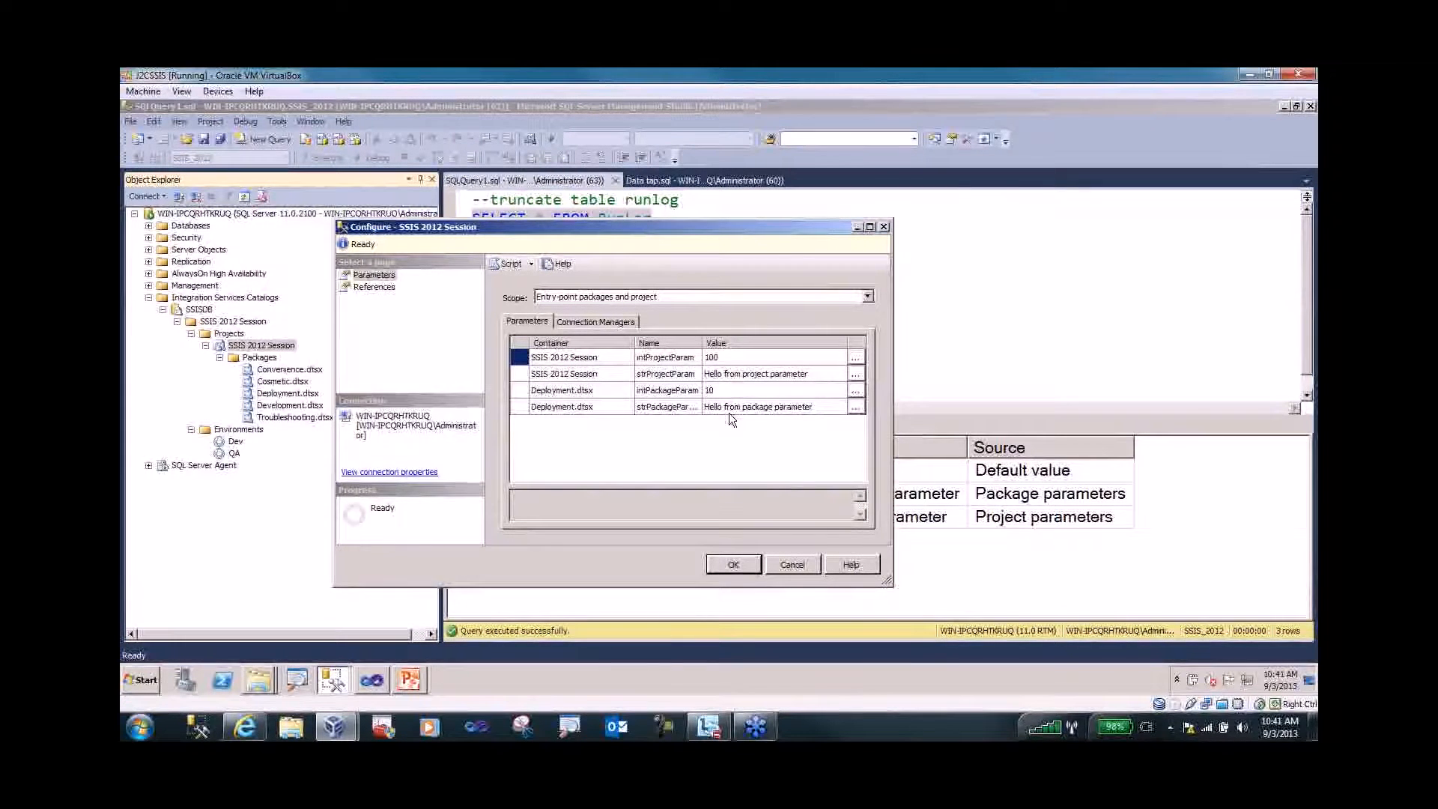
- On the Configure dialog's Parameters page, give intProjectParam a custom value of 200
click(601, 322)
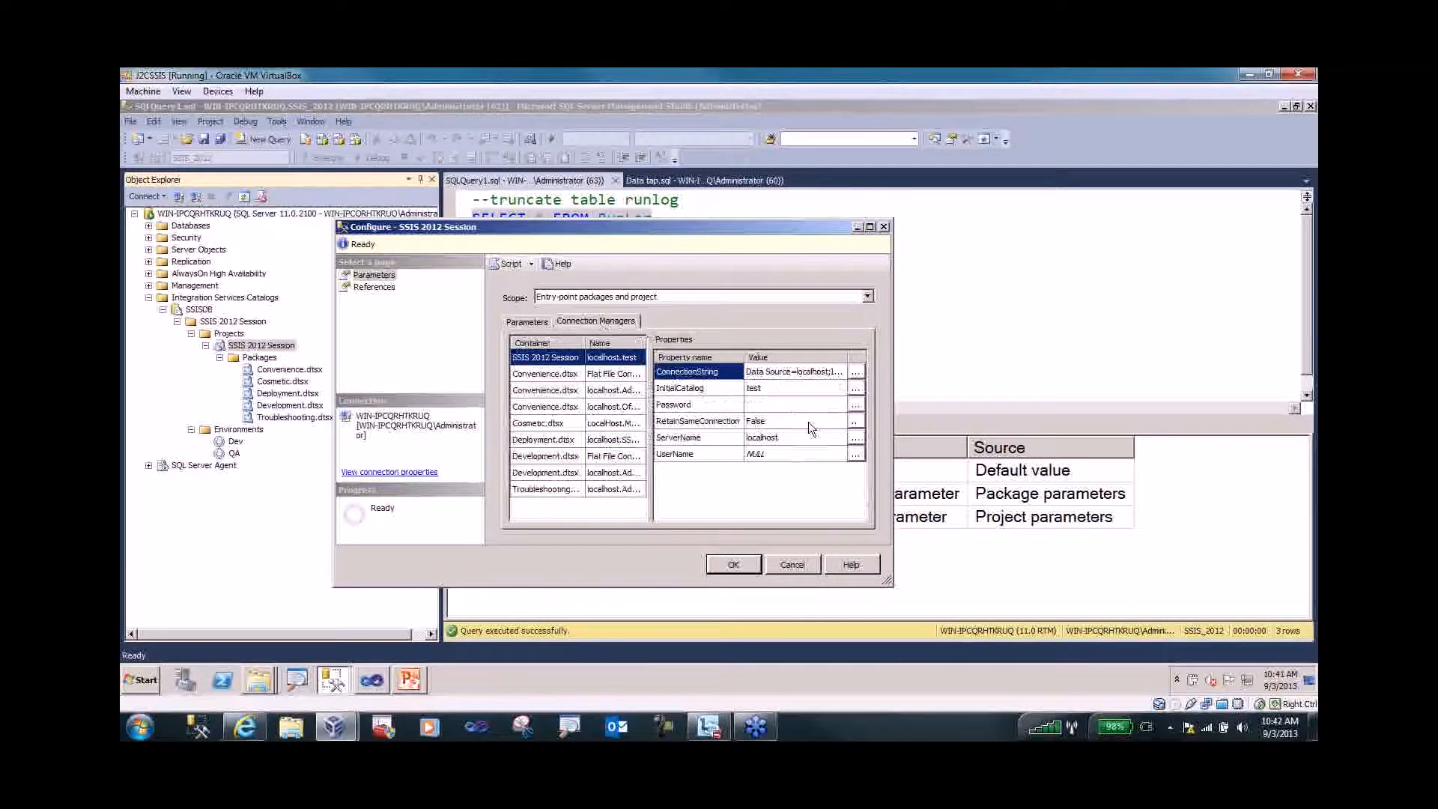
click(522, 322)
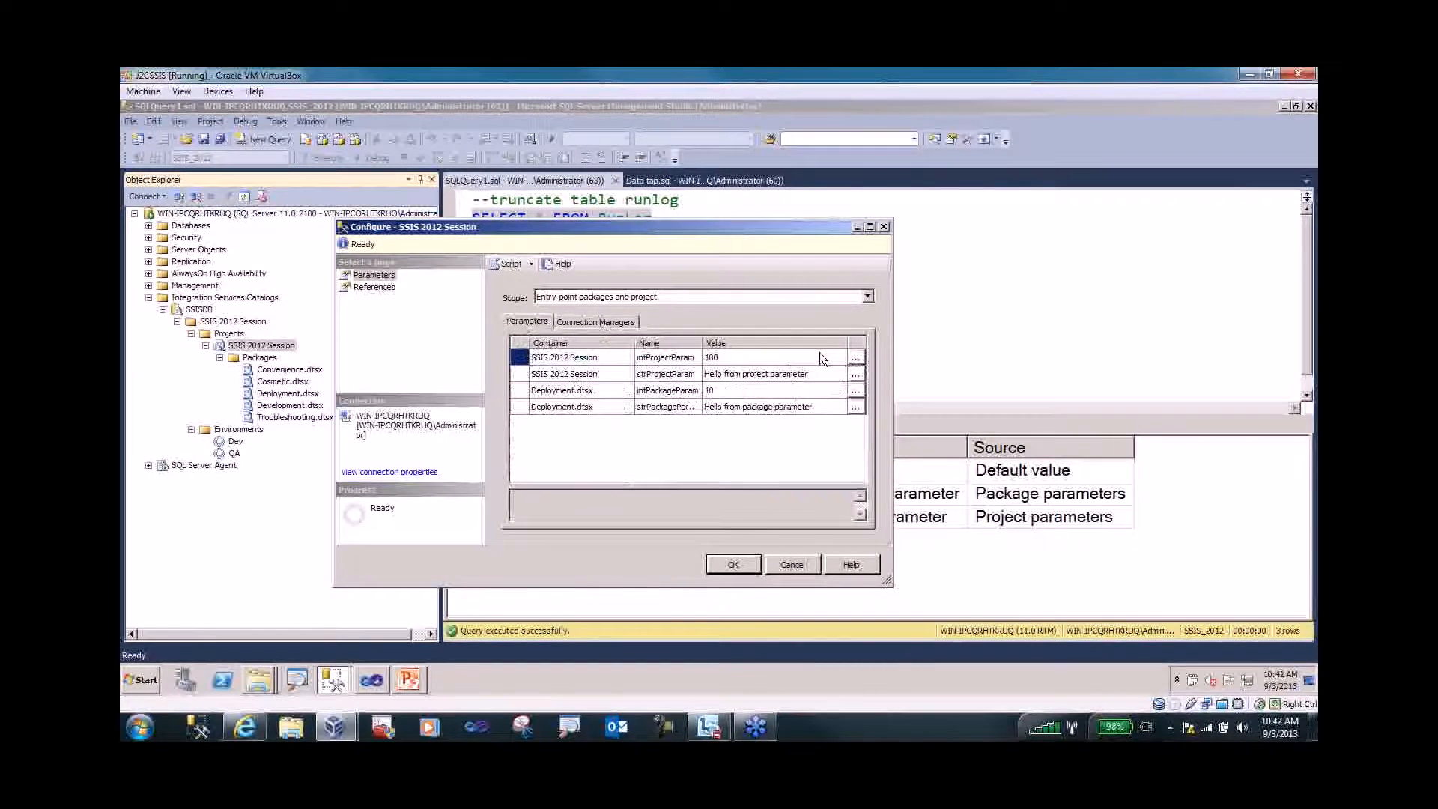
click(859, 357)
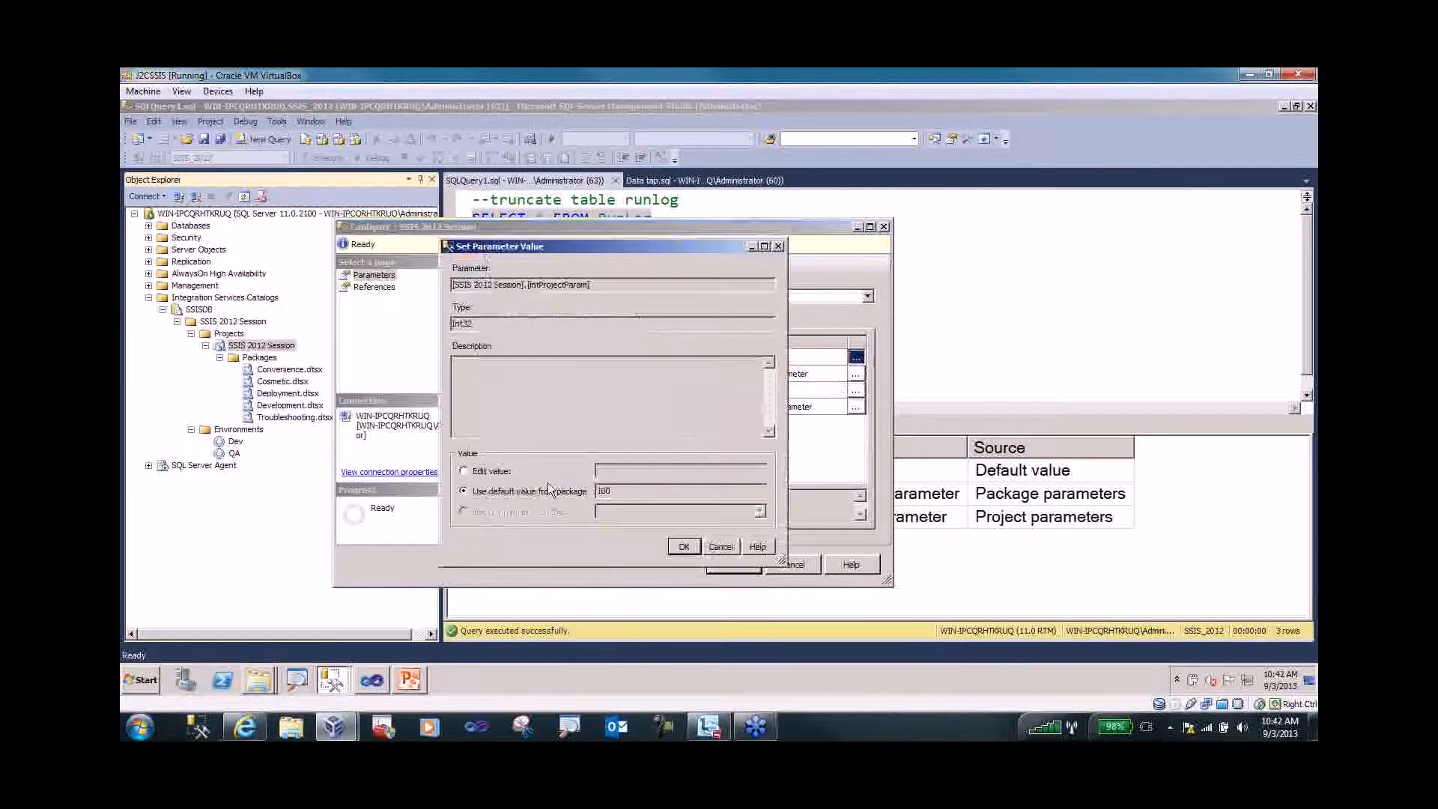
click(491, 472)
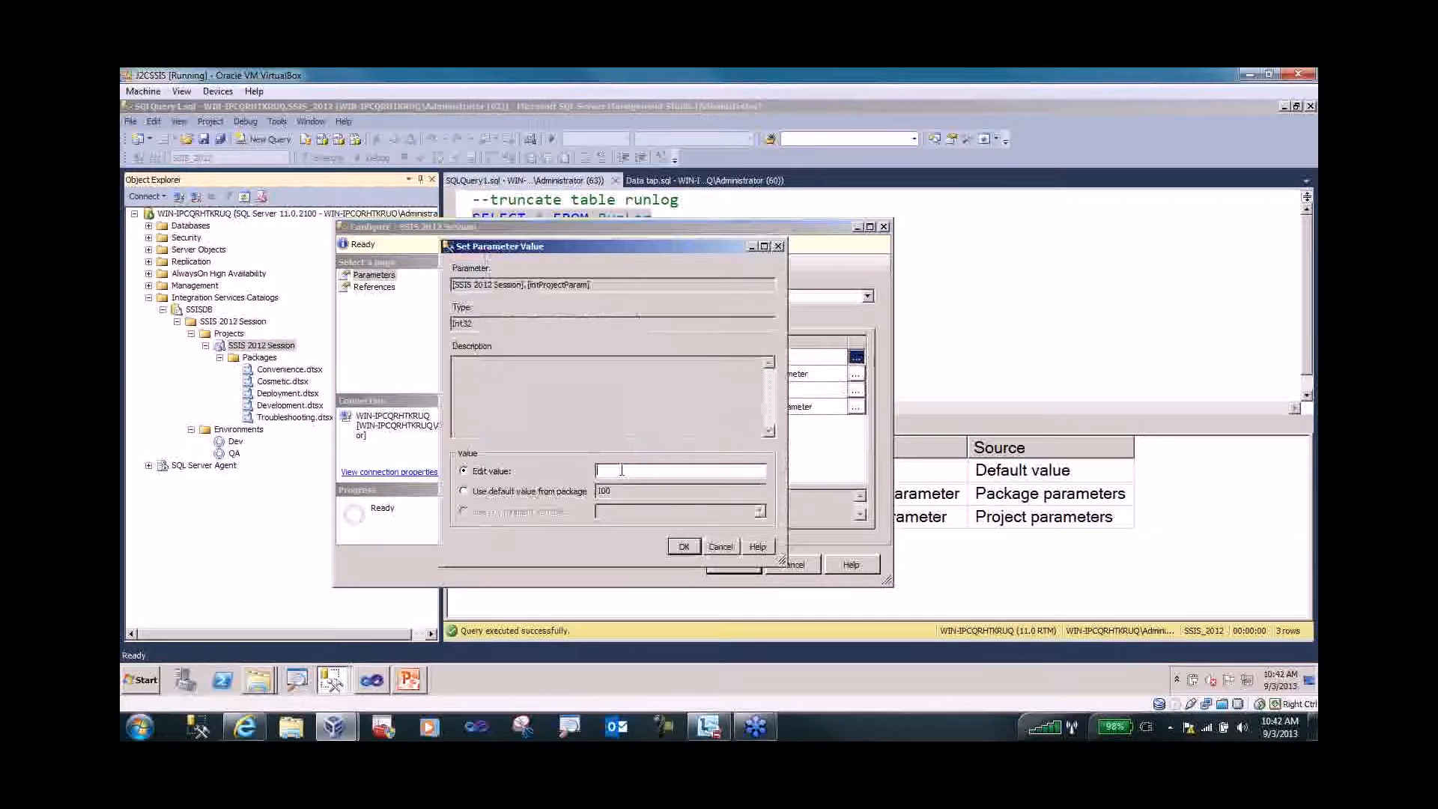
text(200)
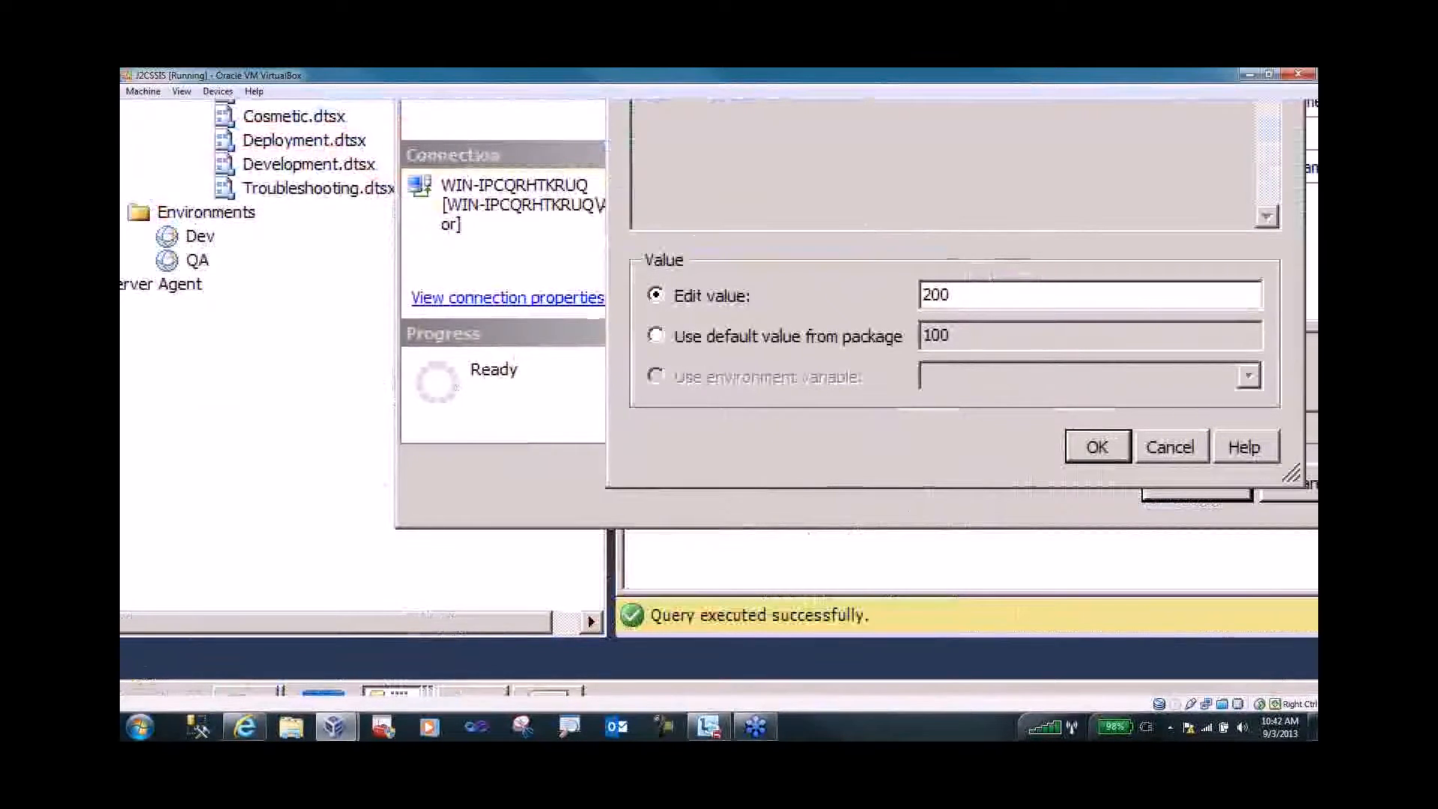
key(Escape)
click(684, 546)
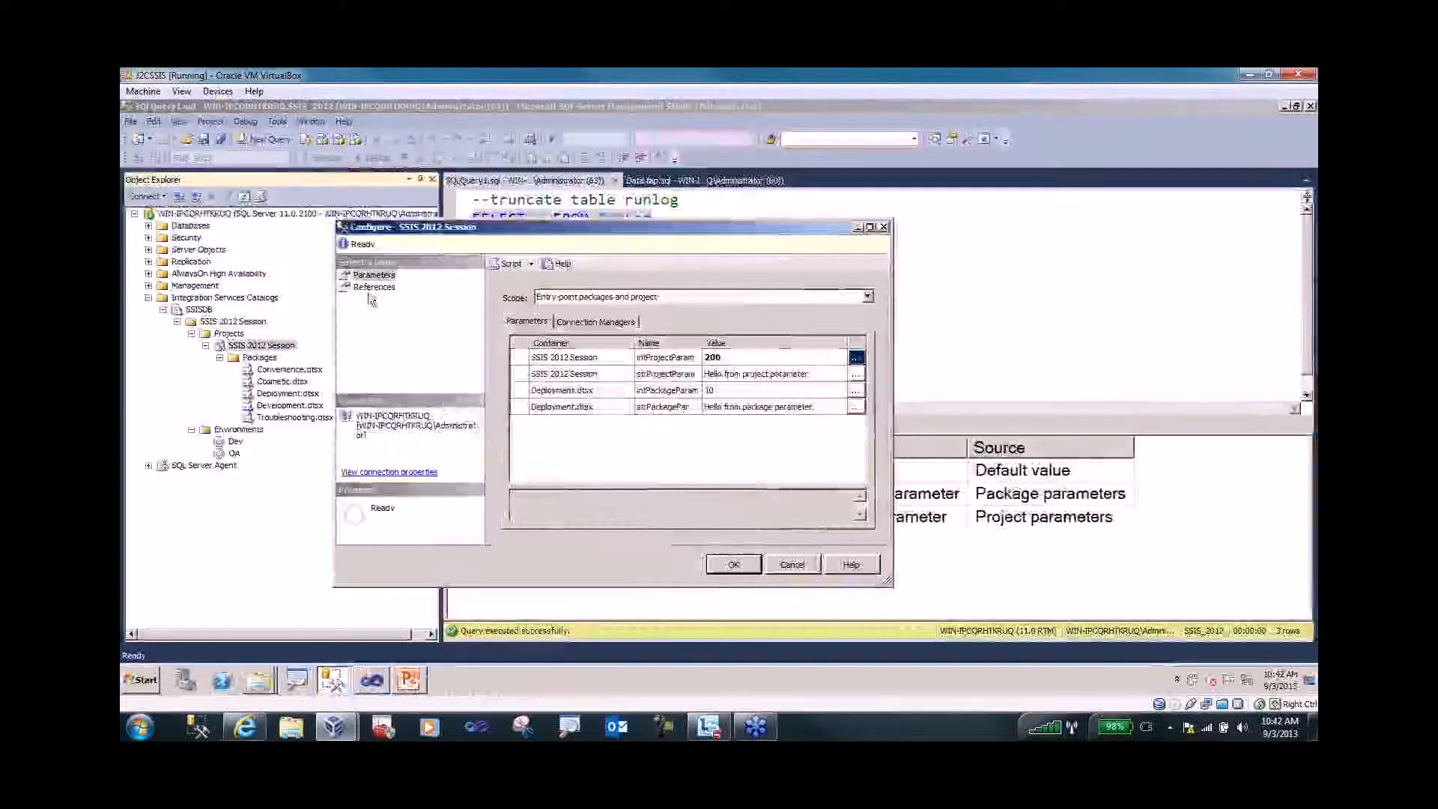
click(374, 287)
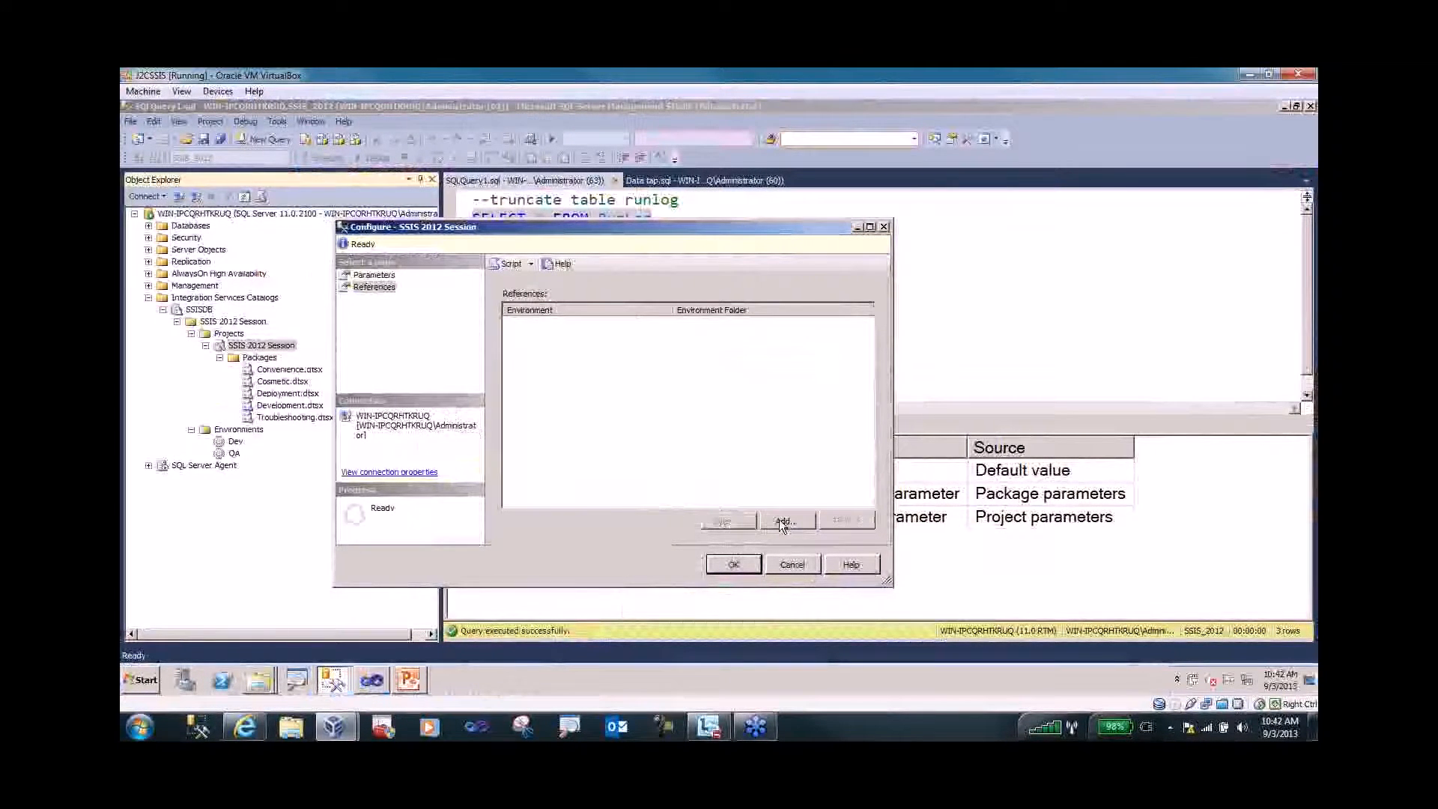
- Add a reference to the QA environment in the project configuration
click(783, 520)
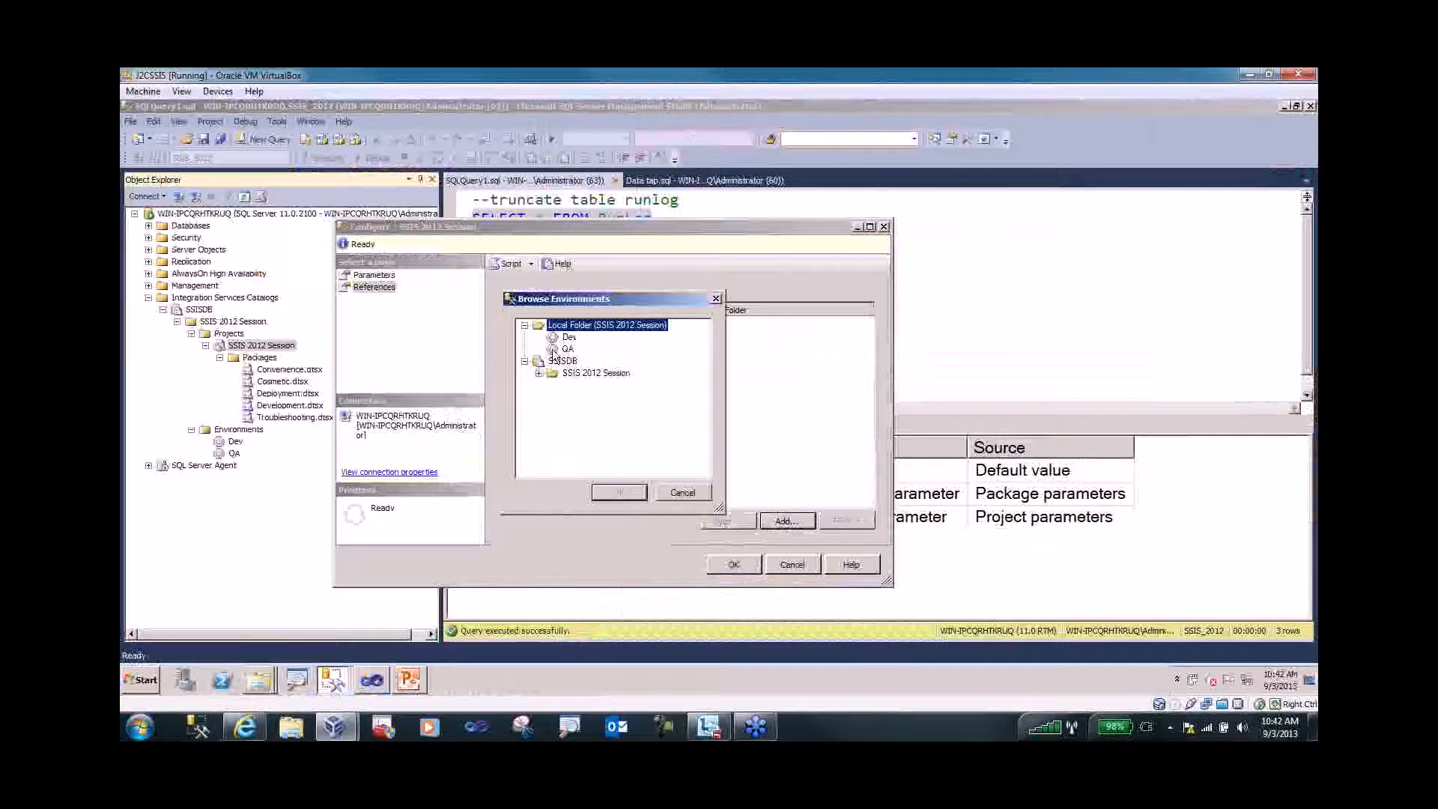
click(561, 350)
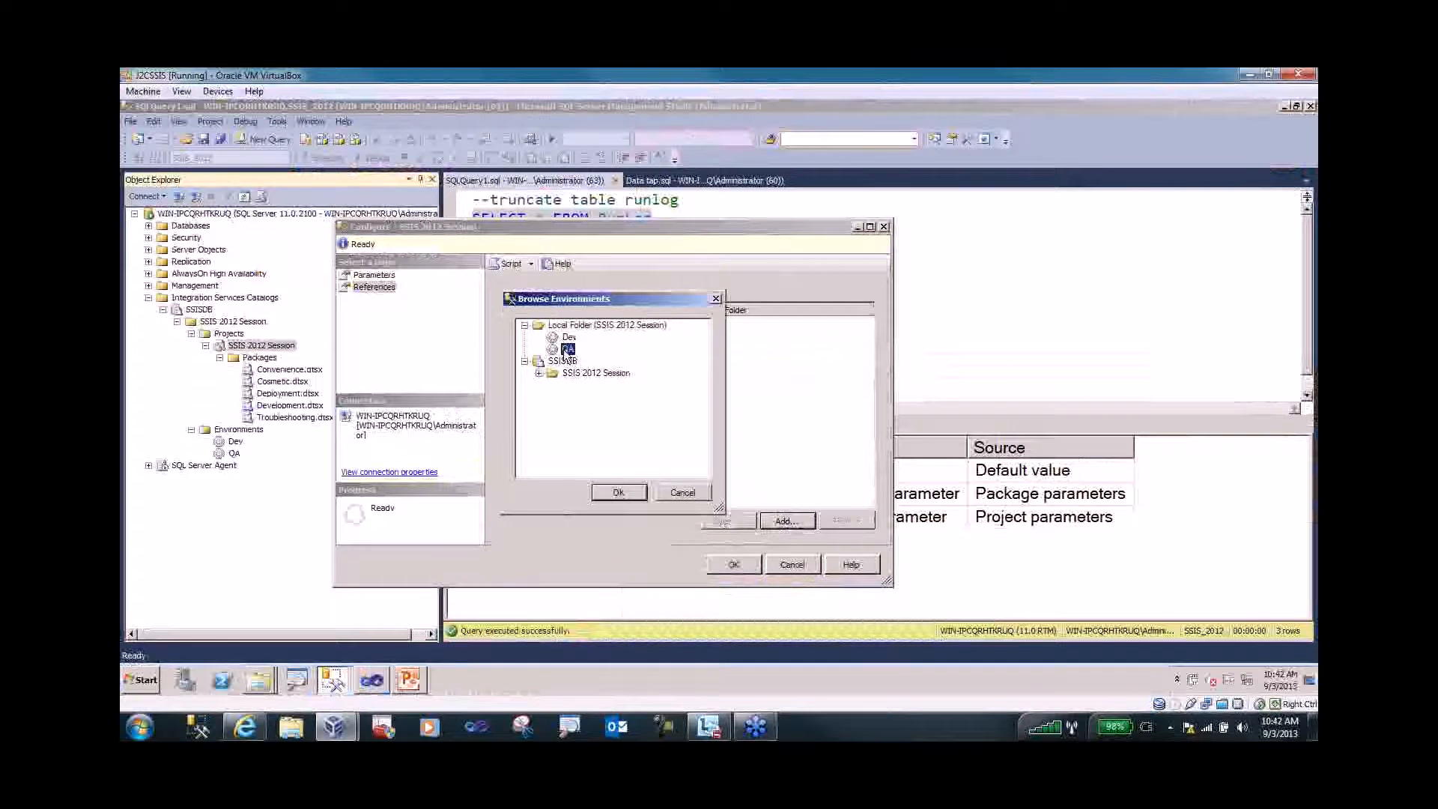
click(617, 495)
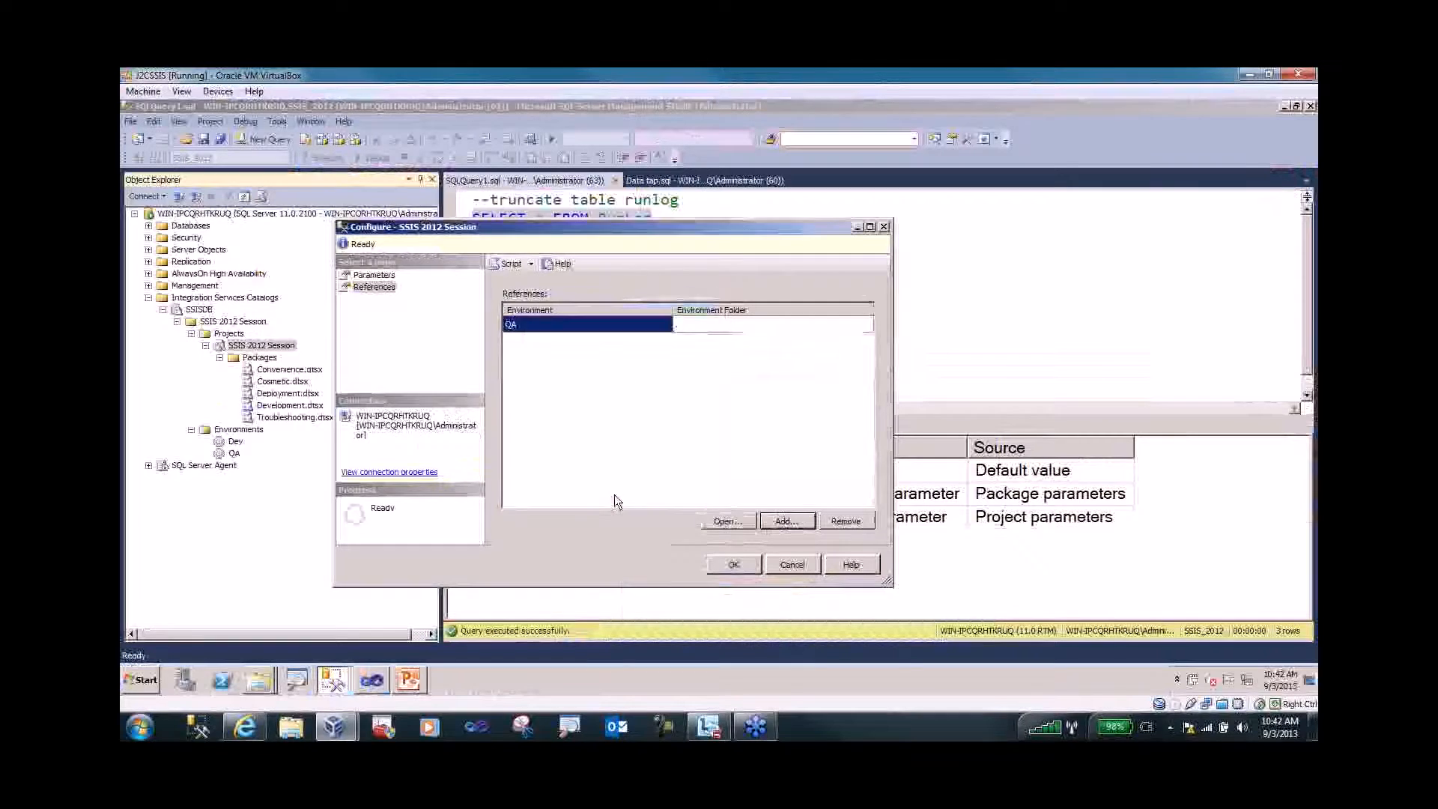
- Bind intProjectParam to the intValue environment variable
click(376, 276)
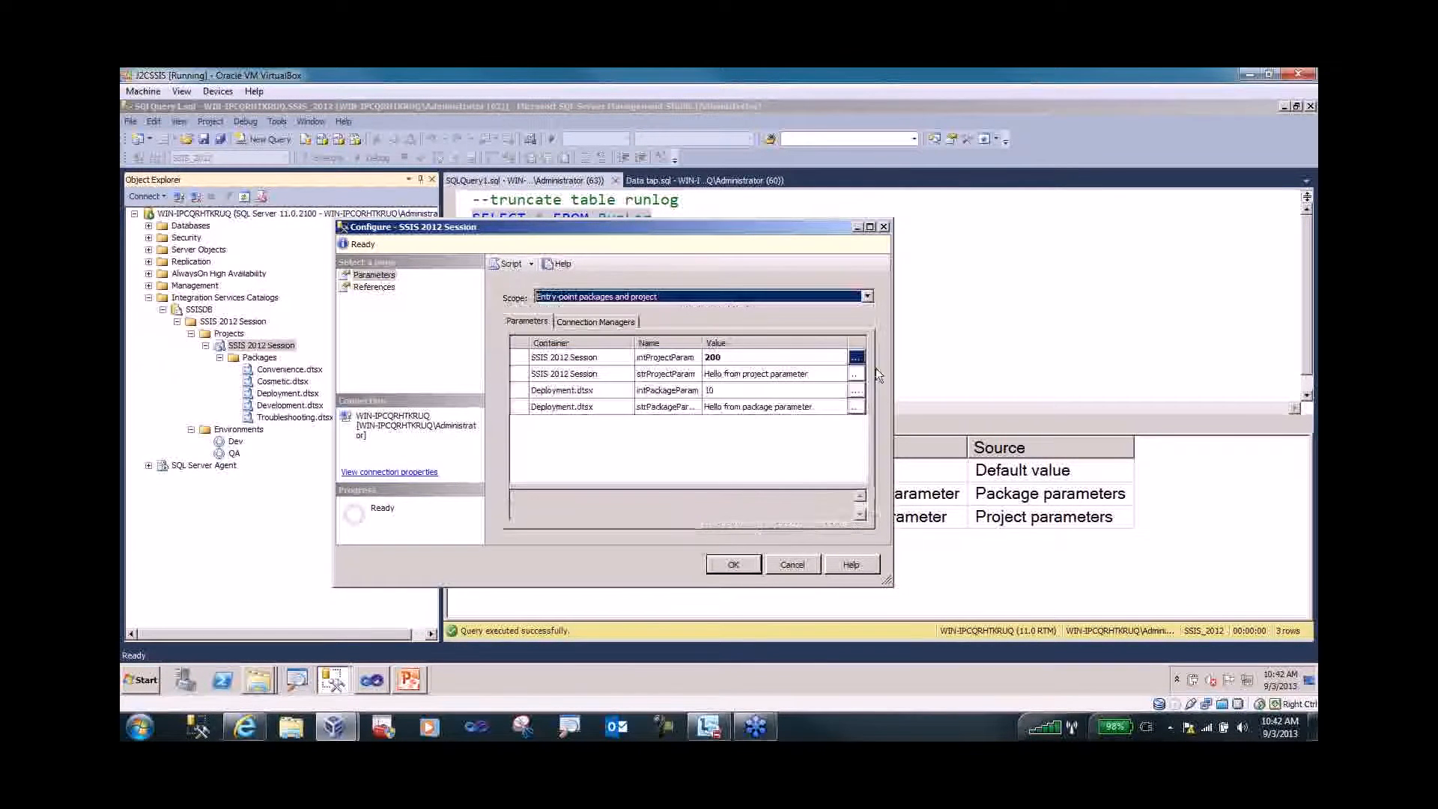
click(861, 357)
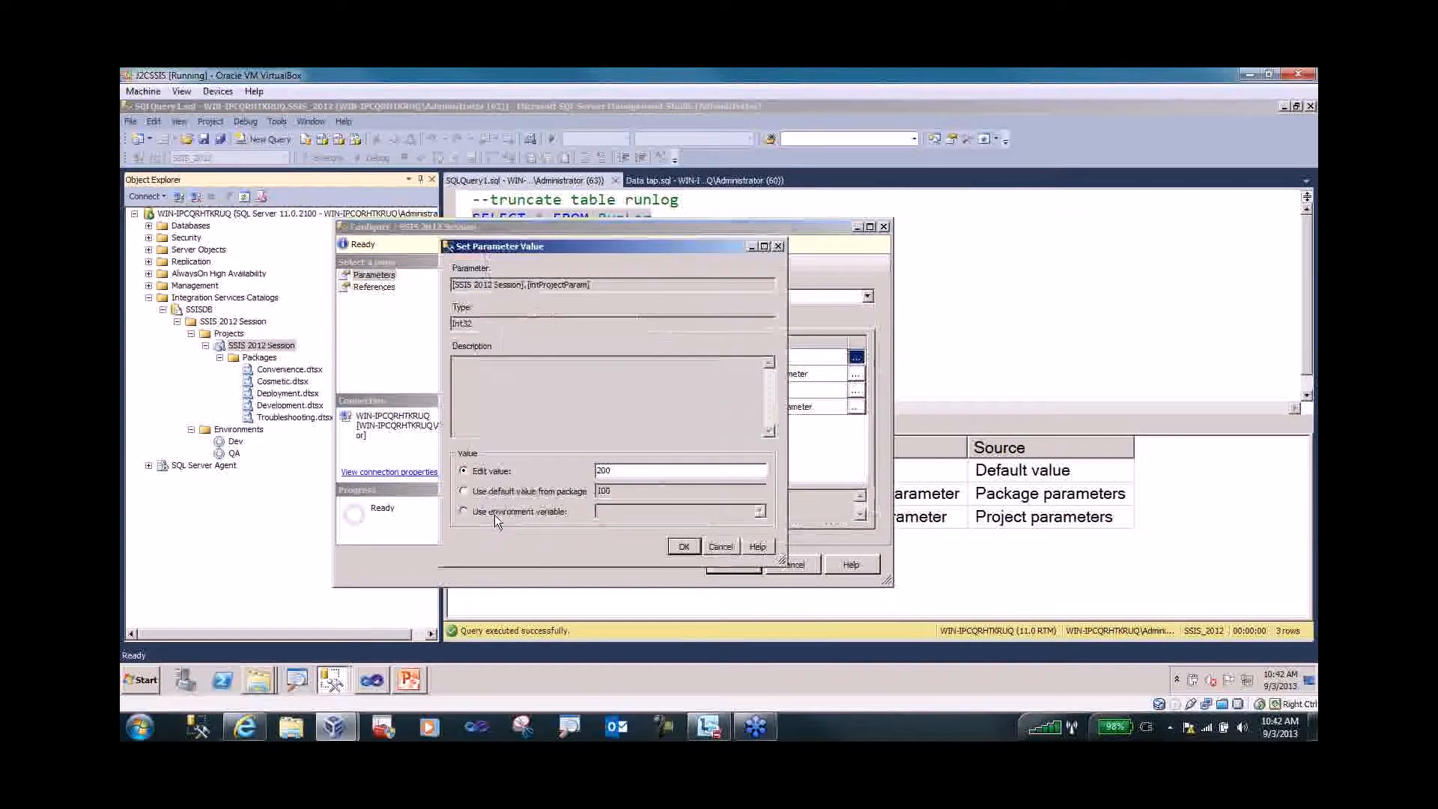
click(494, 512)
click(759, 512)
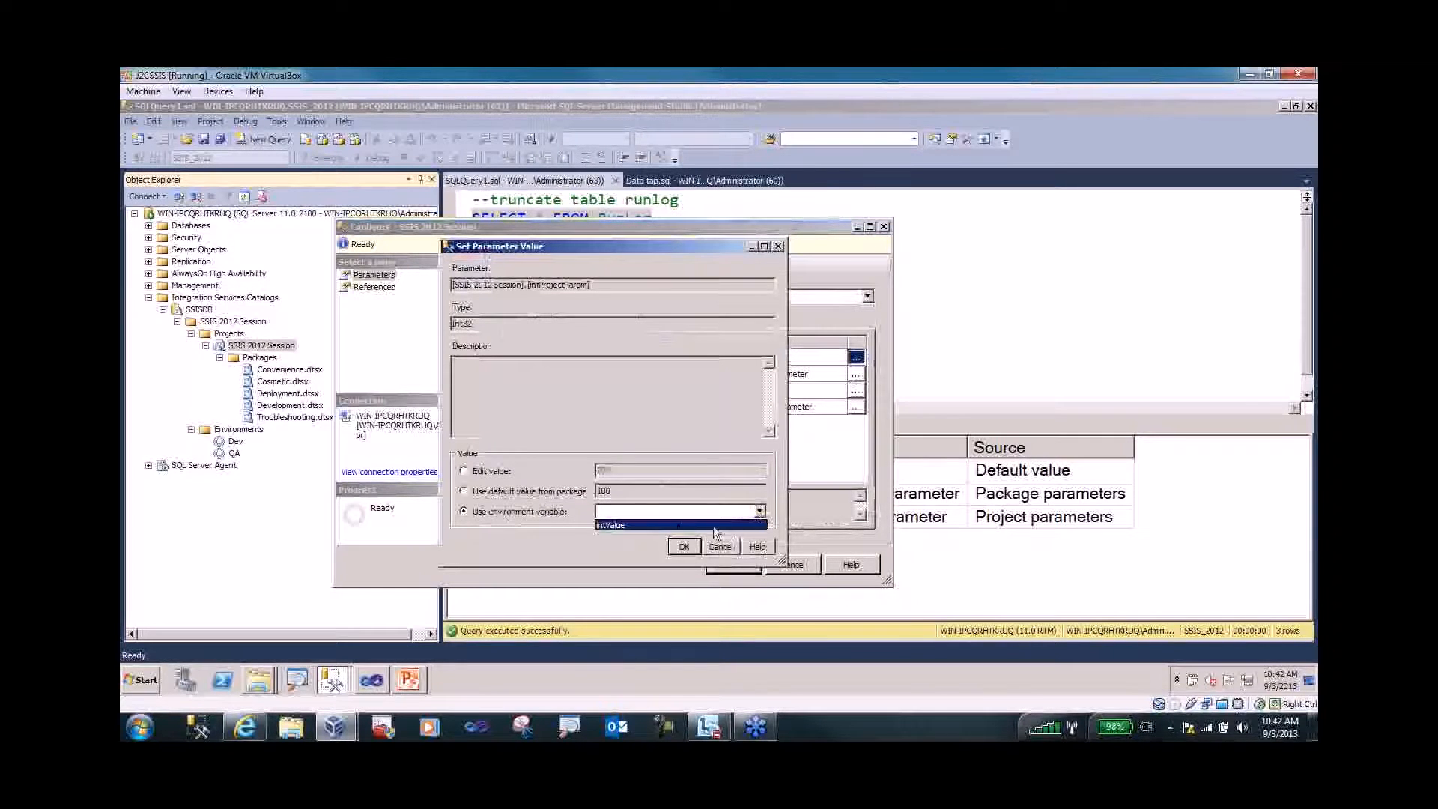
click(671, 526)
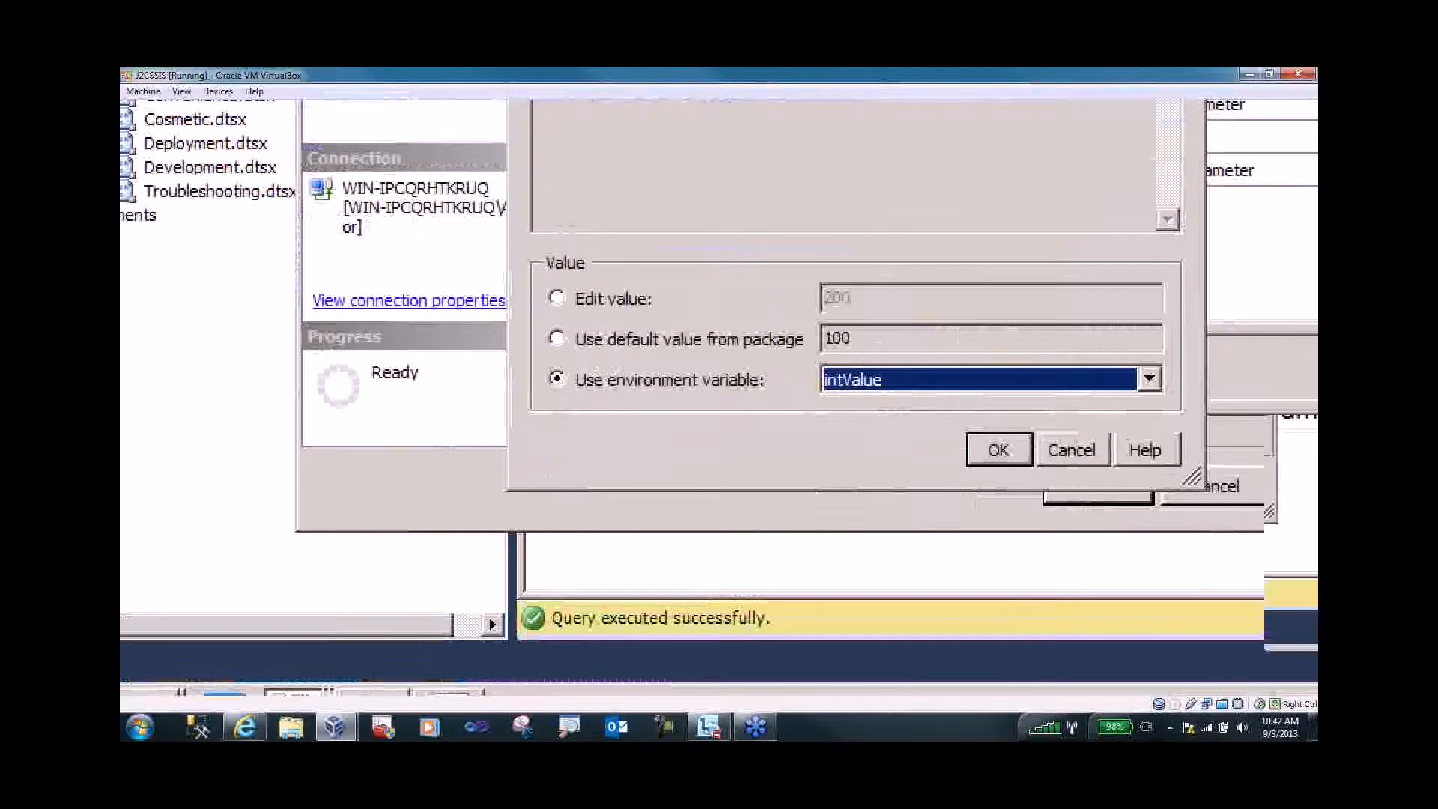
click(999, 449)
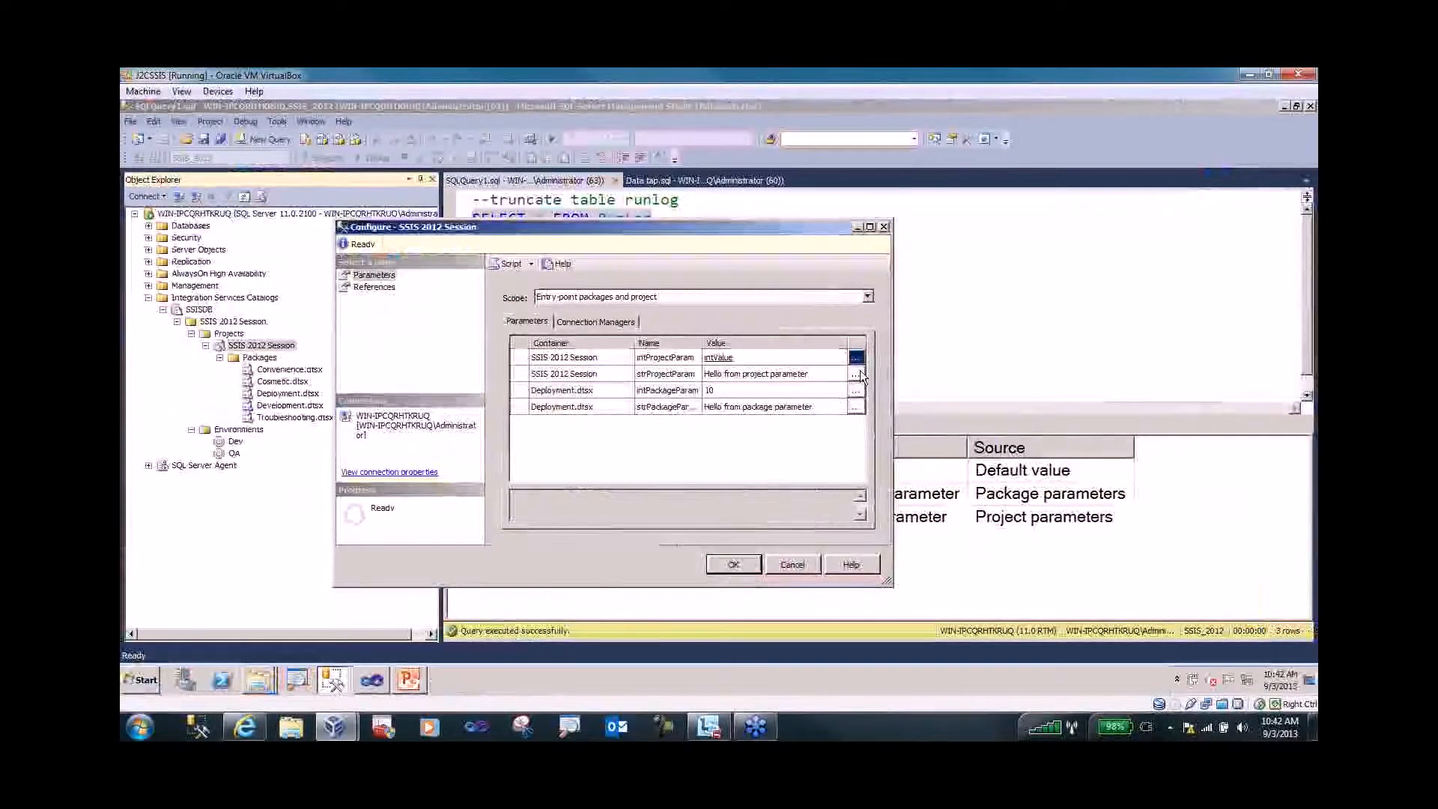
- Bind strProjectParam to the strValue environment variable and save the configuration
click(858, 373)
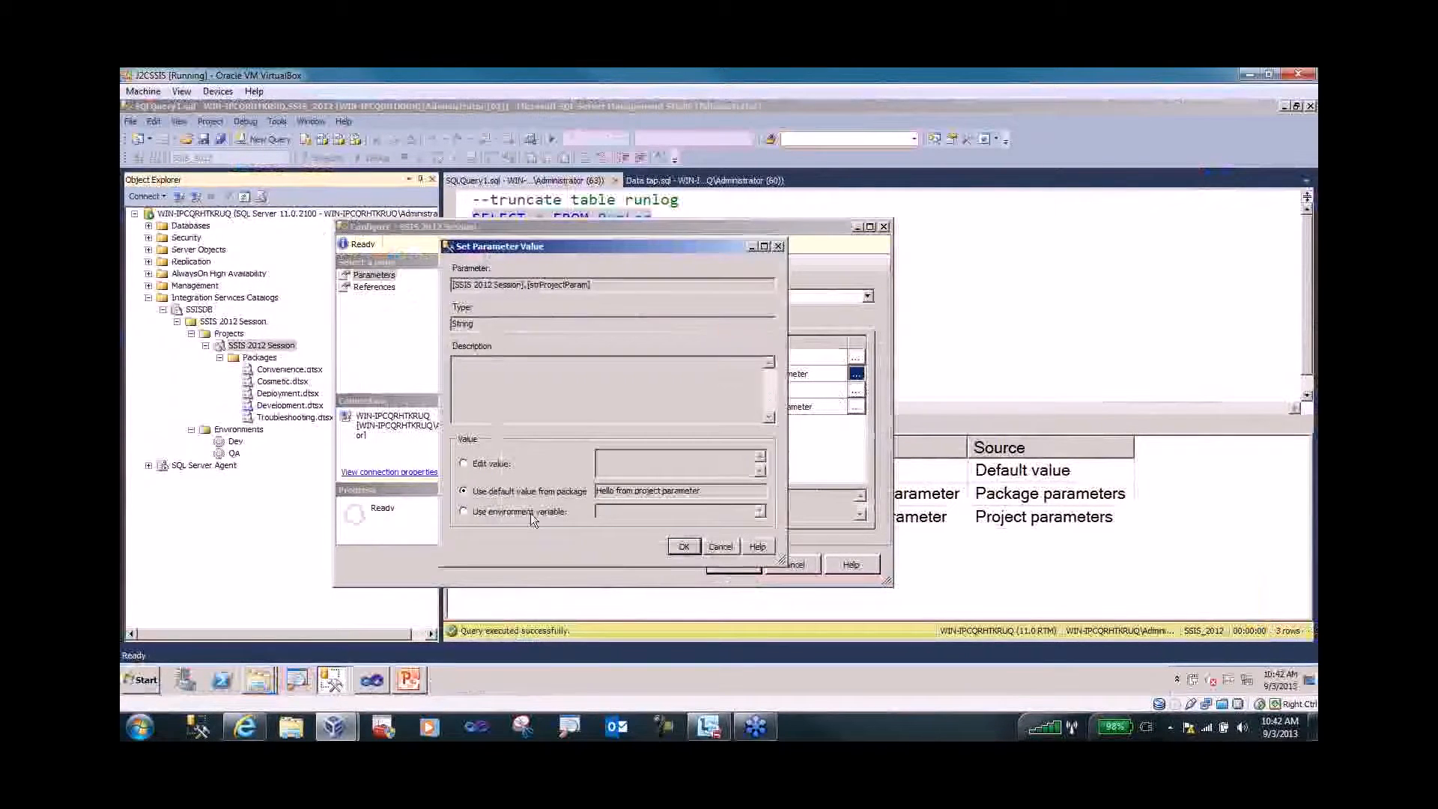
click(529, 511)
click(758, 512)
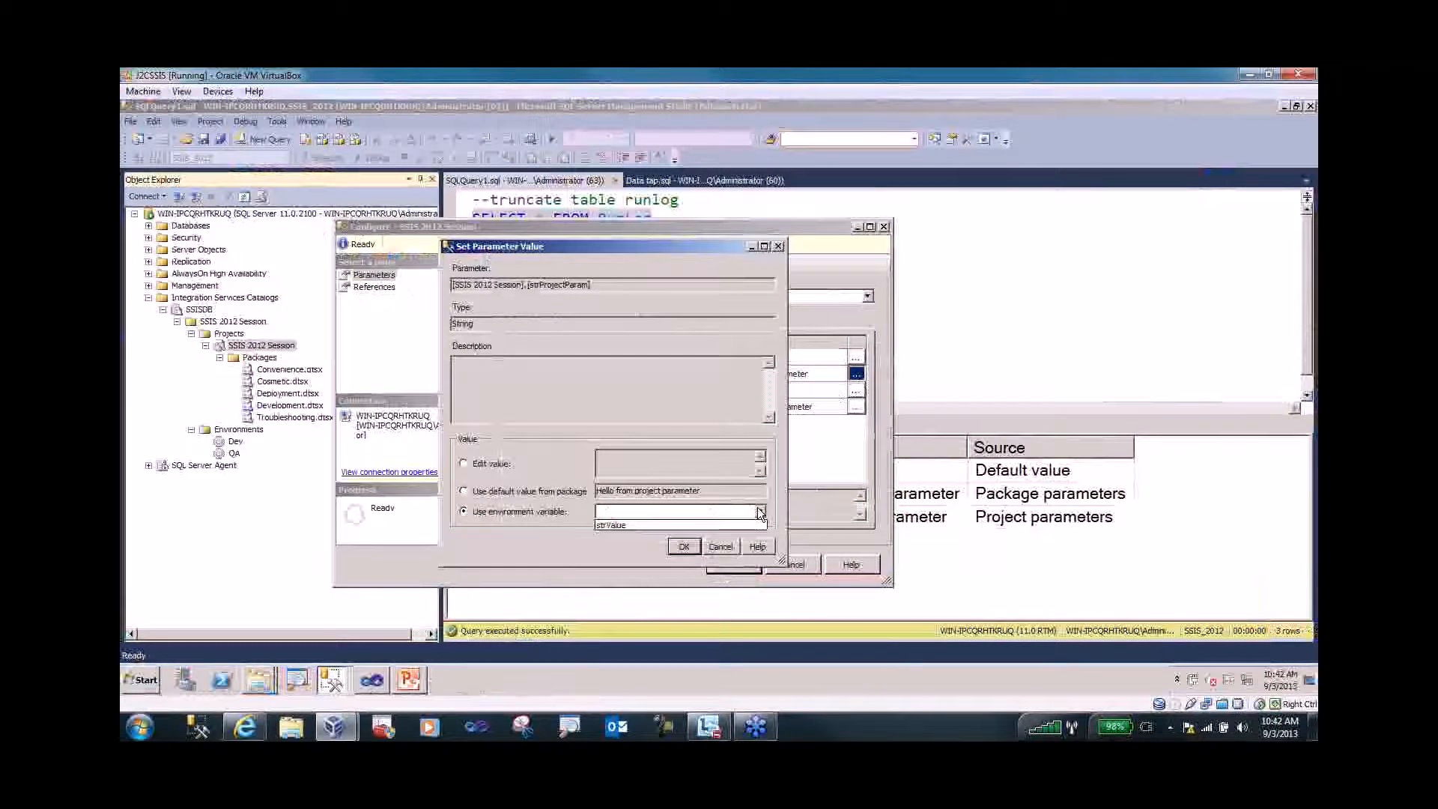
click(704, 524)
click(684, 546)
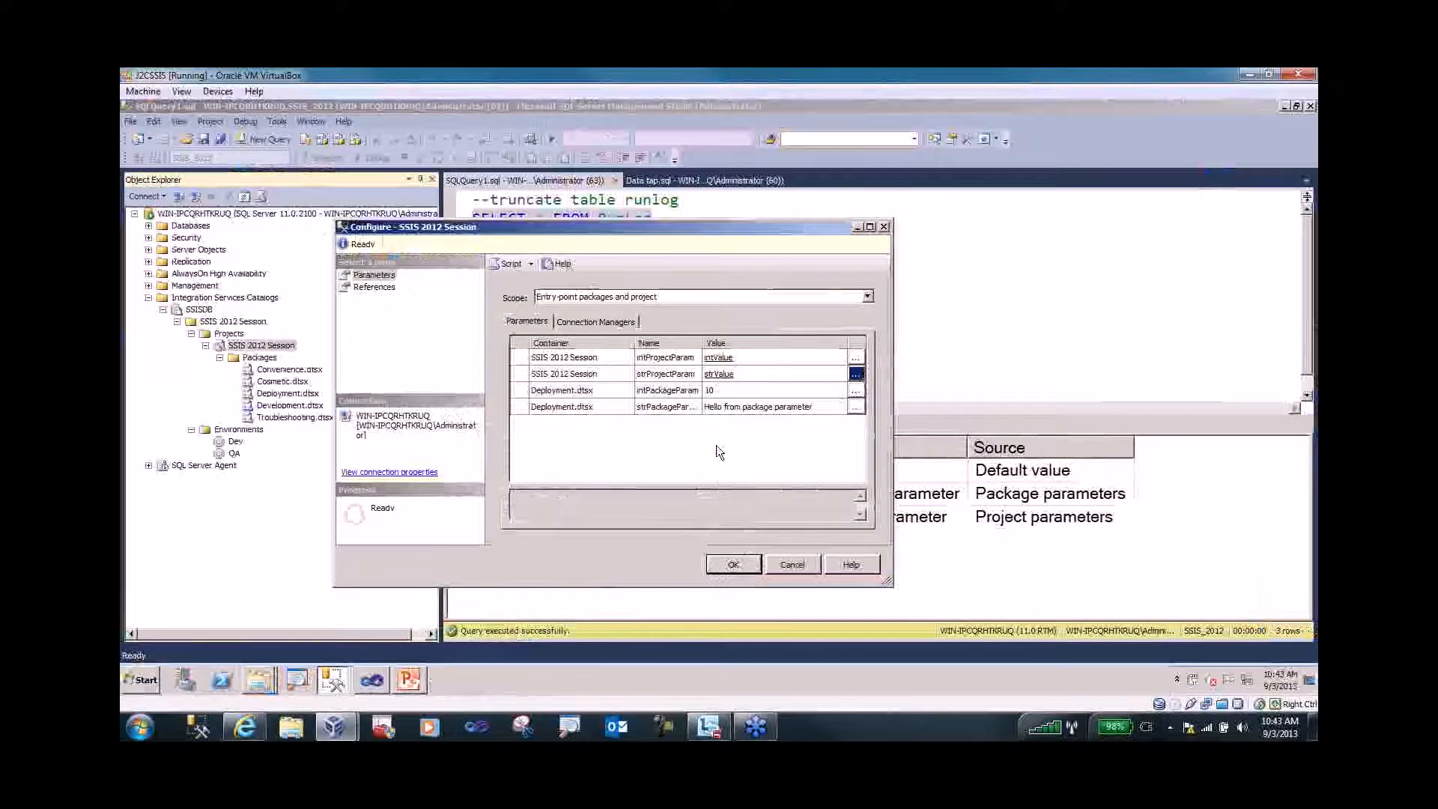
click(732, 566)
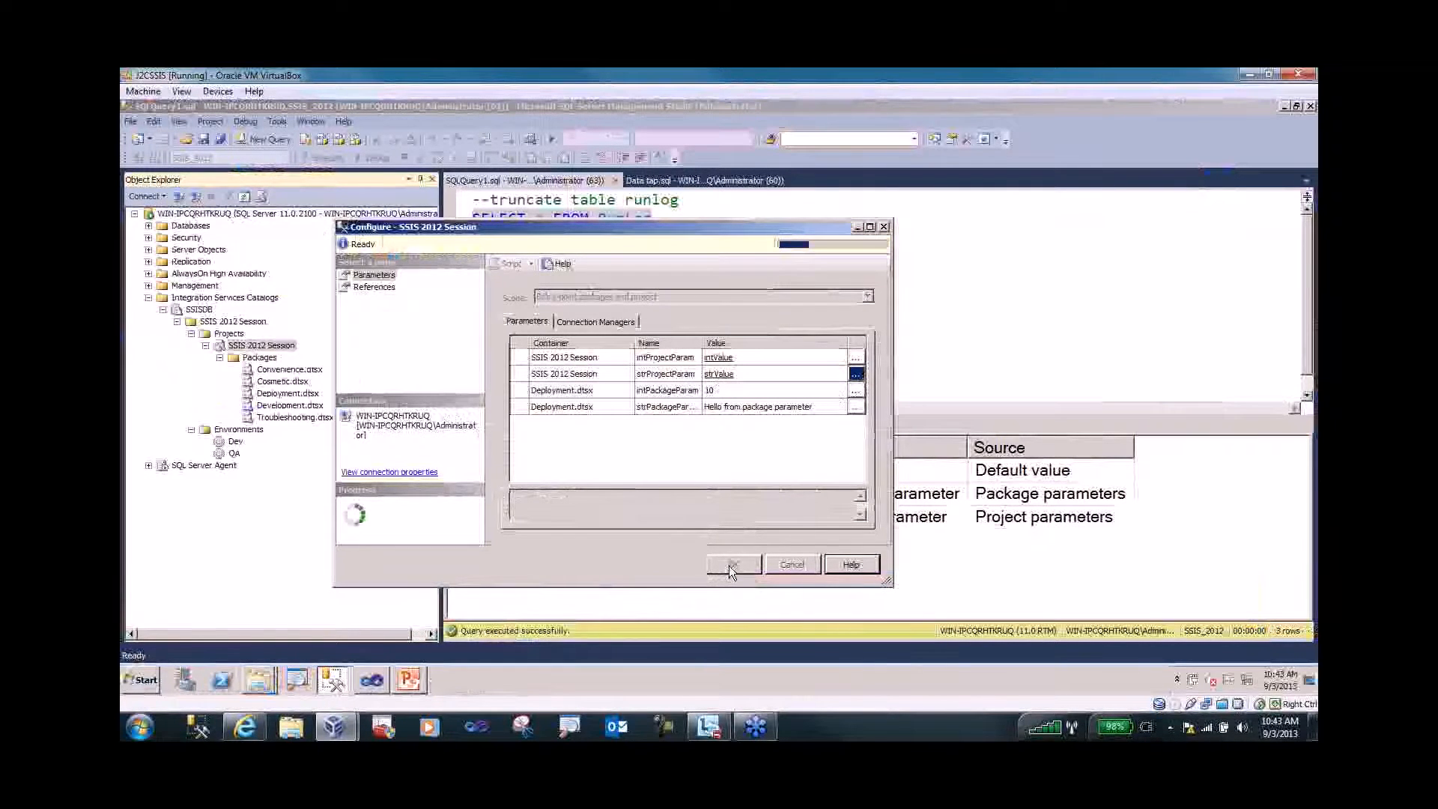
- Set up an execution of Deployment.dtsx and inspect intProjectParam's value
click(220, 358)
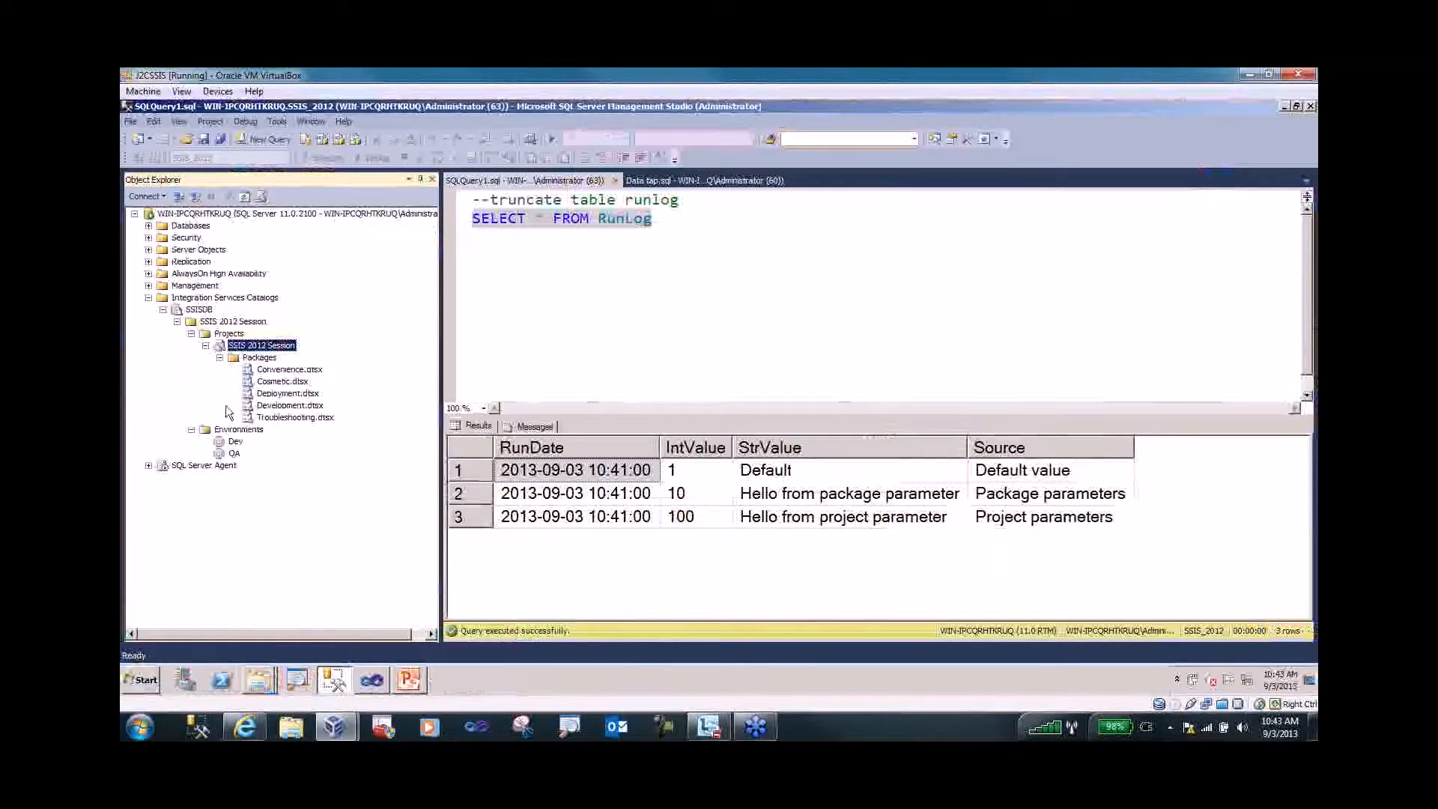
right_click(291, 394)
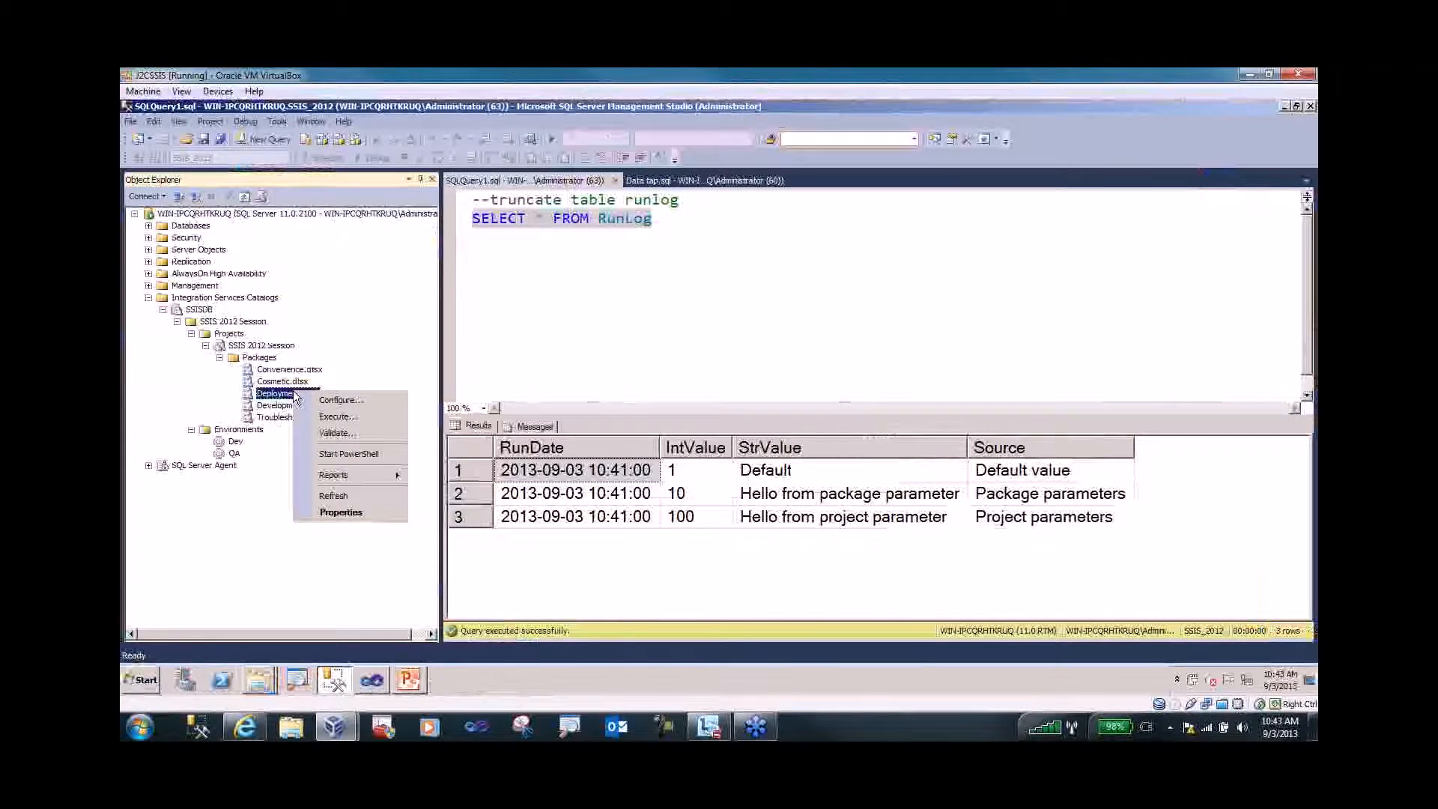
click(328, 417)
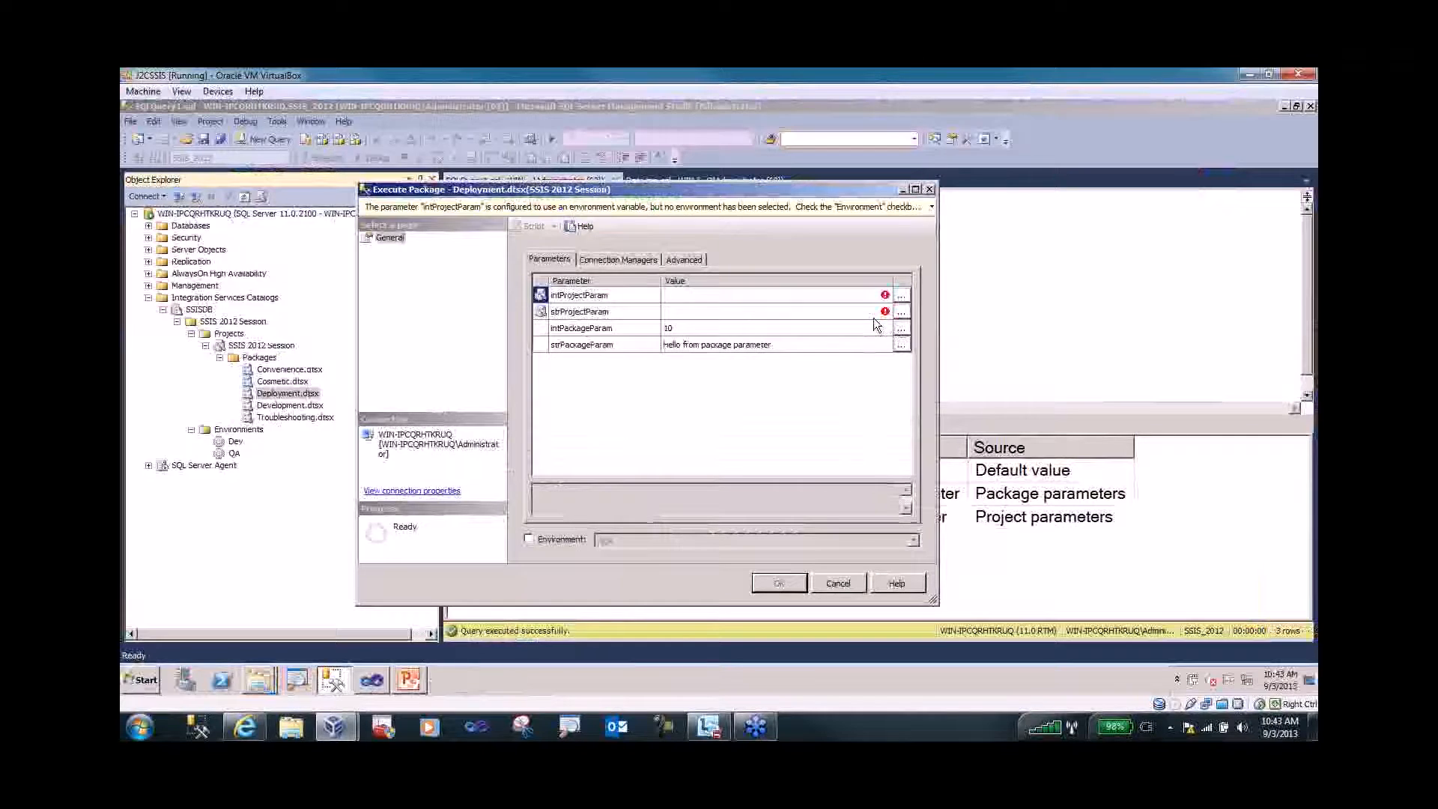
key(ctrl+1)
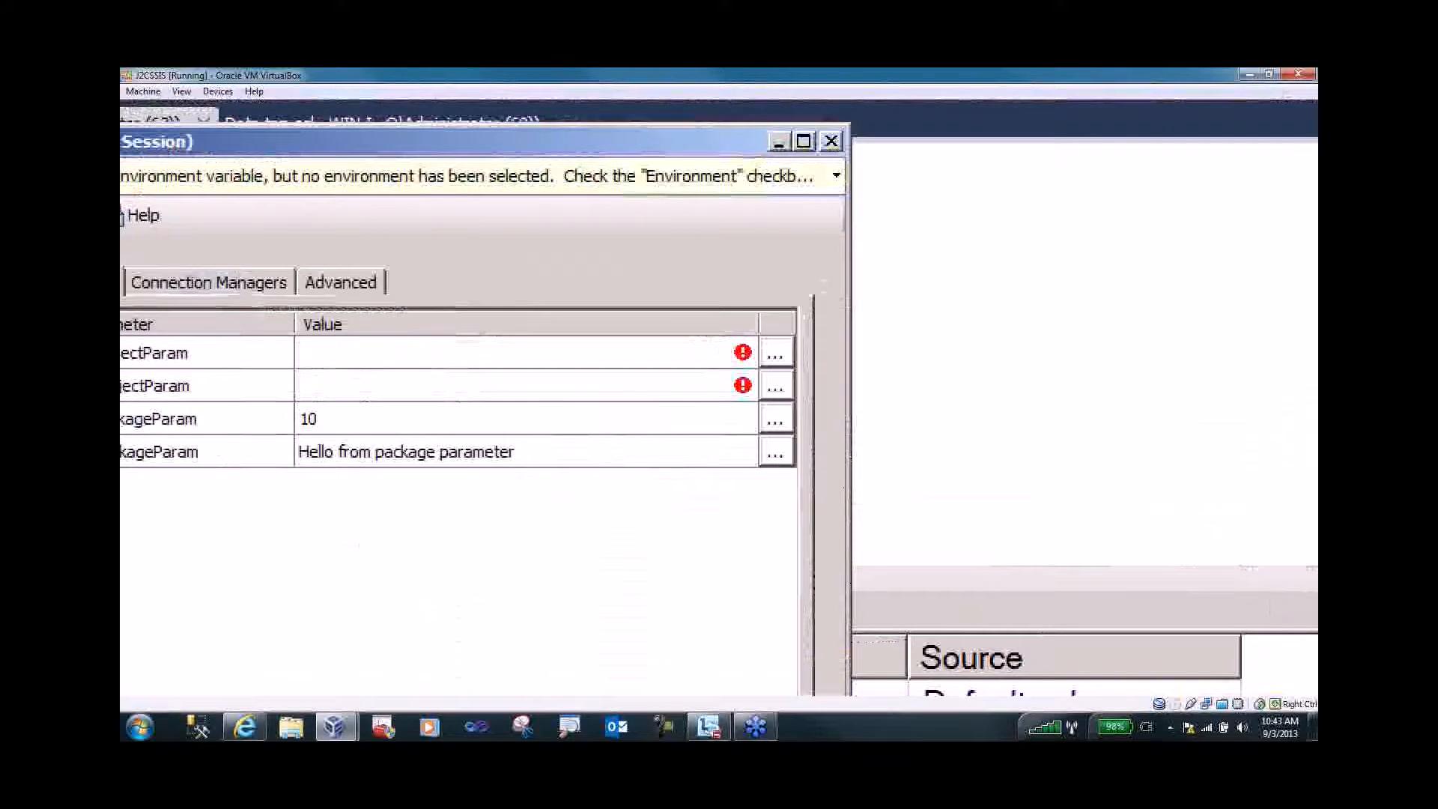
key(Escape)
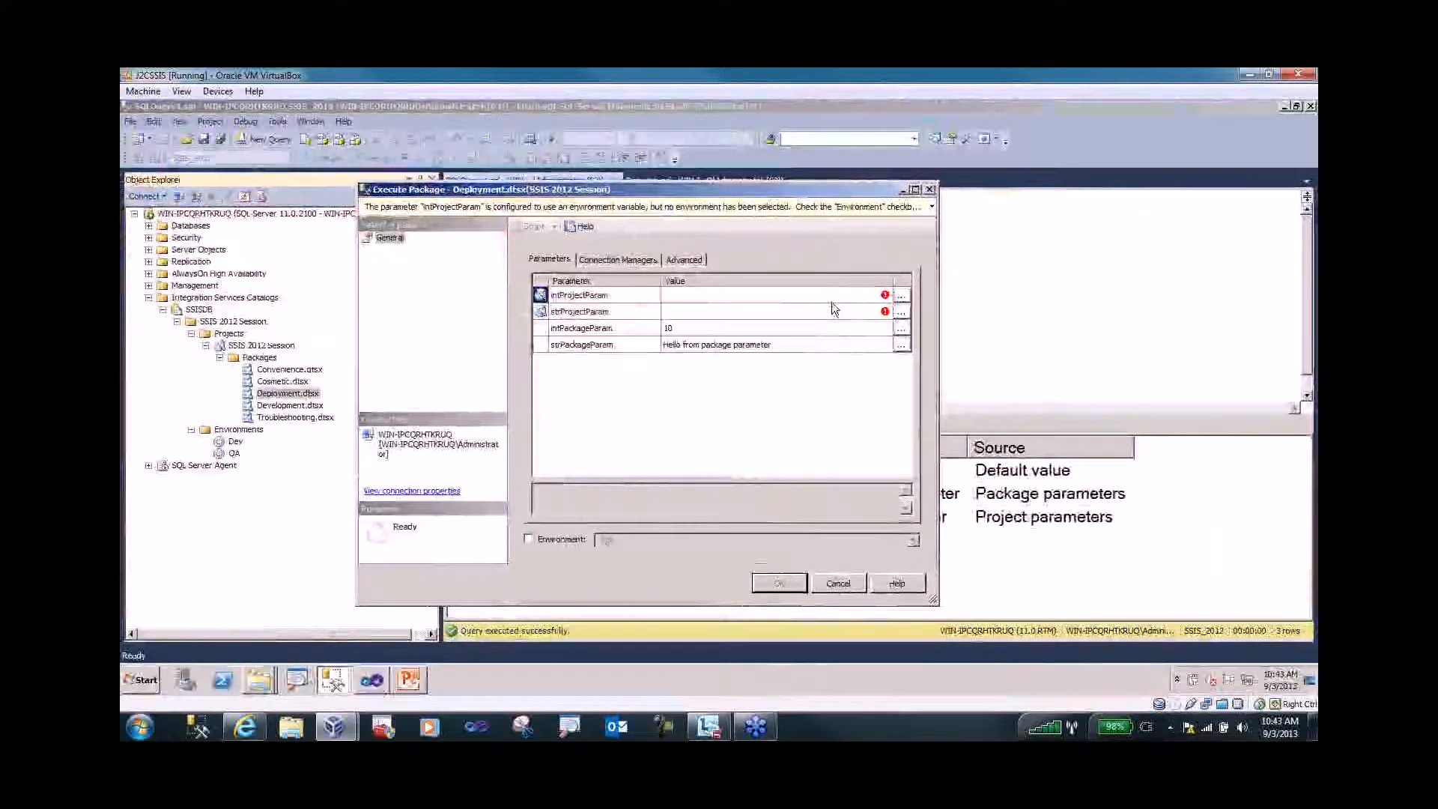
click(903, 297)
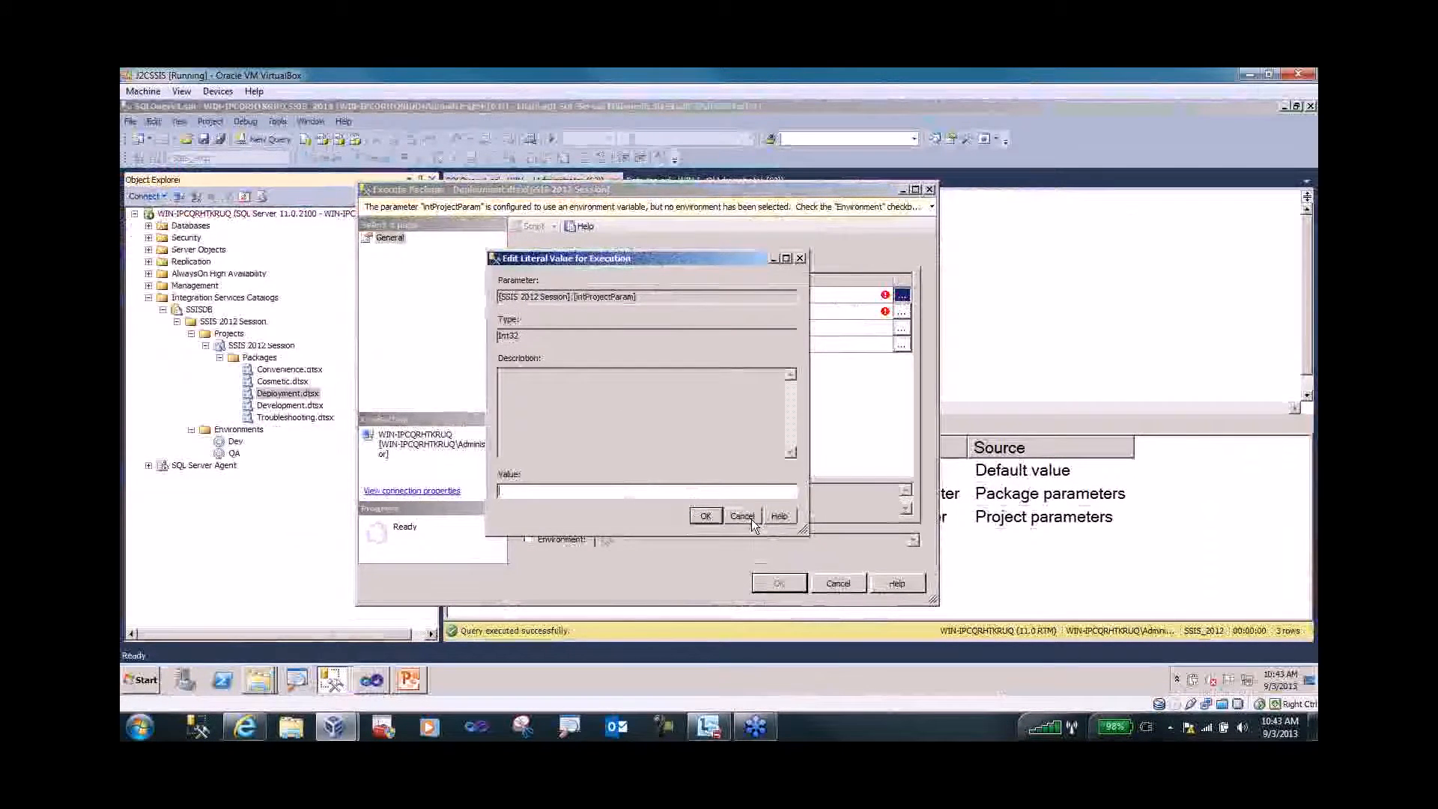
click(752, 519)
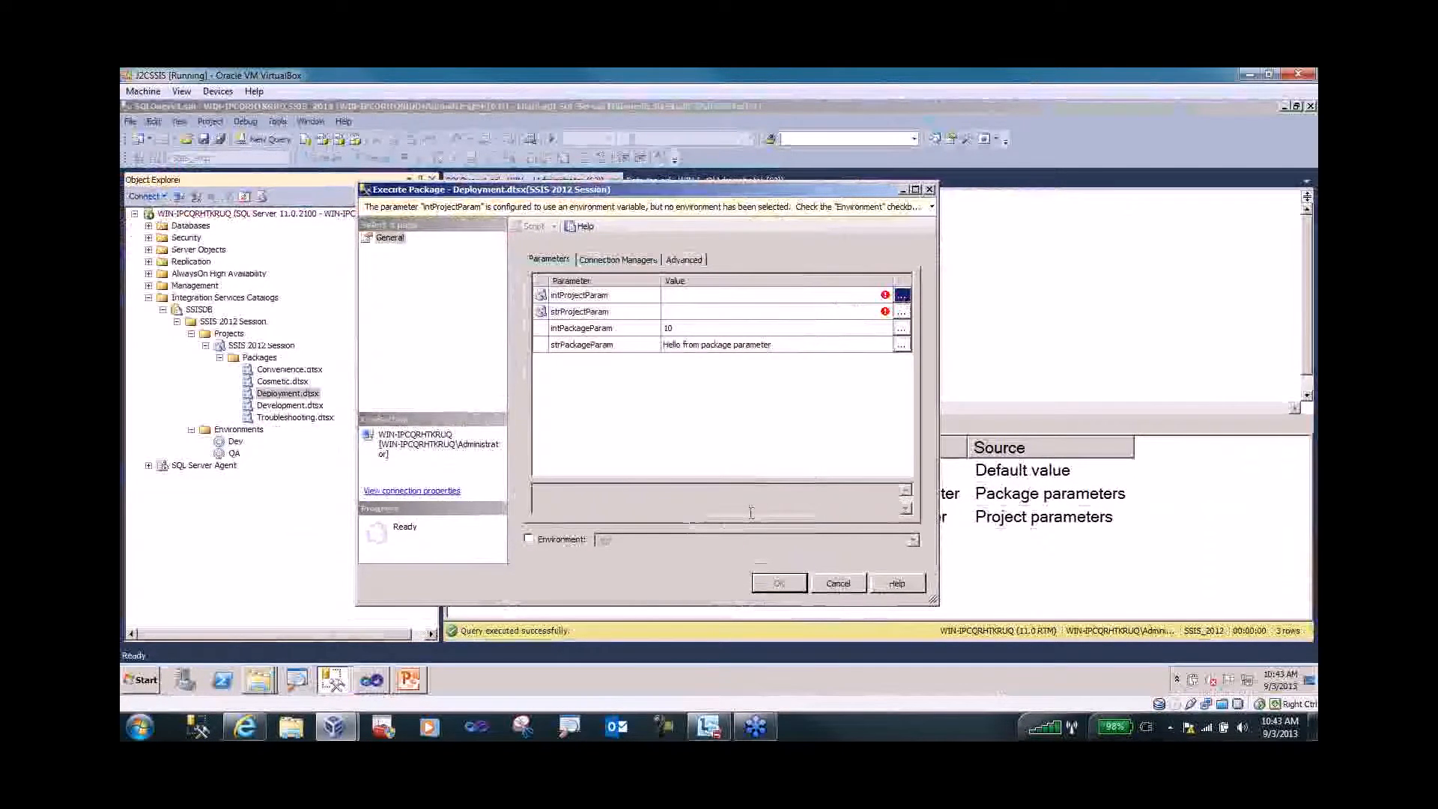
- Use the .\QA environment, check the intValue/strValue bindings, and run the package
click(529, 540)
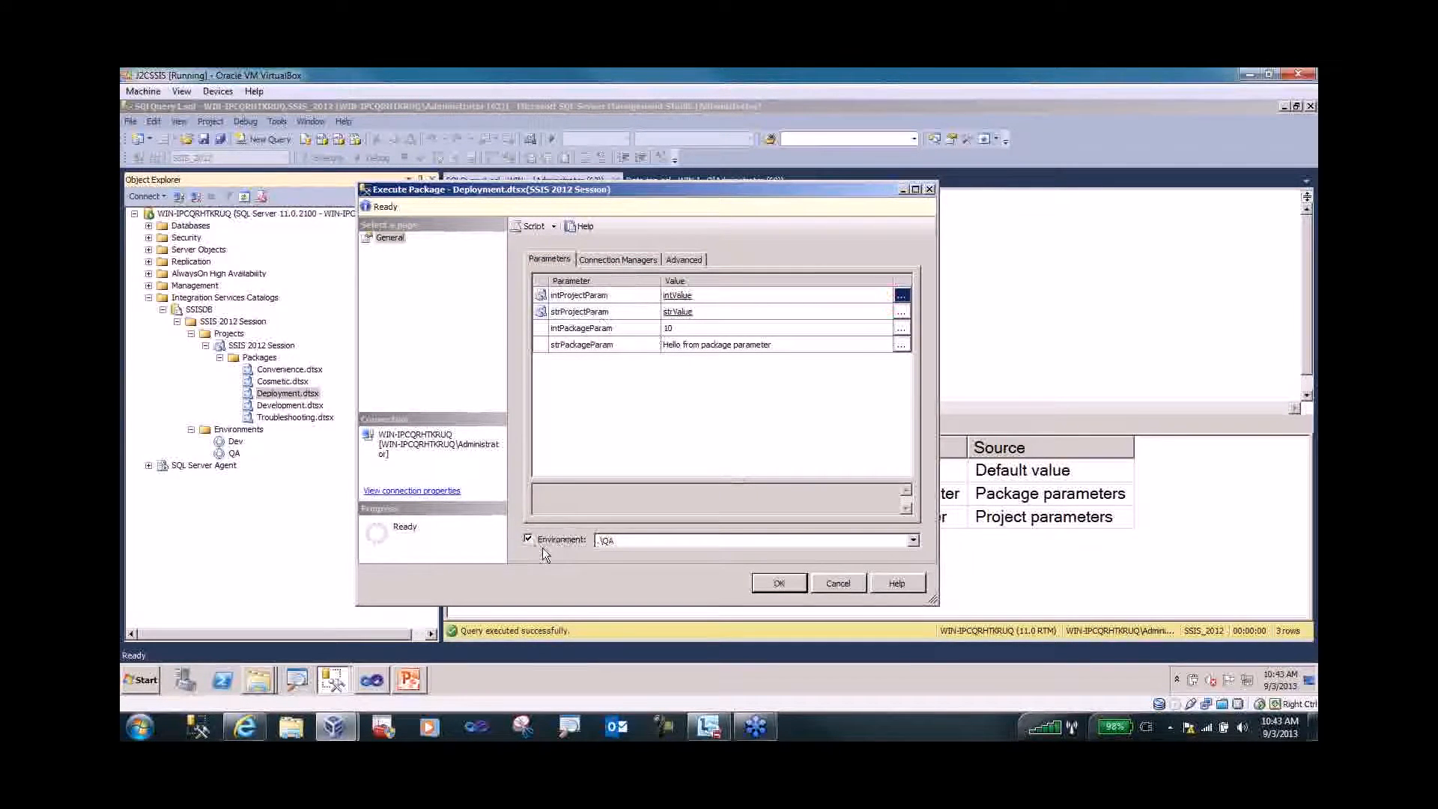
key(ctrl+1)
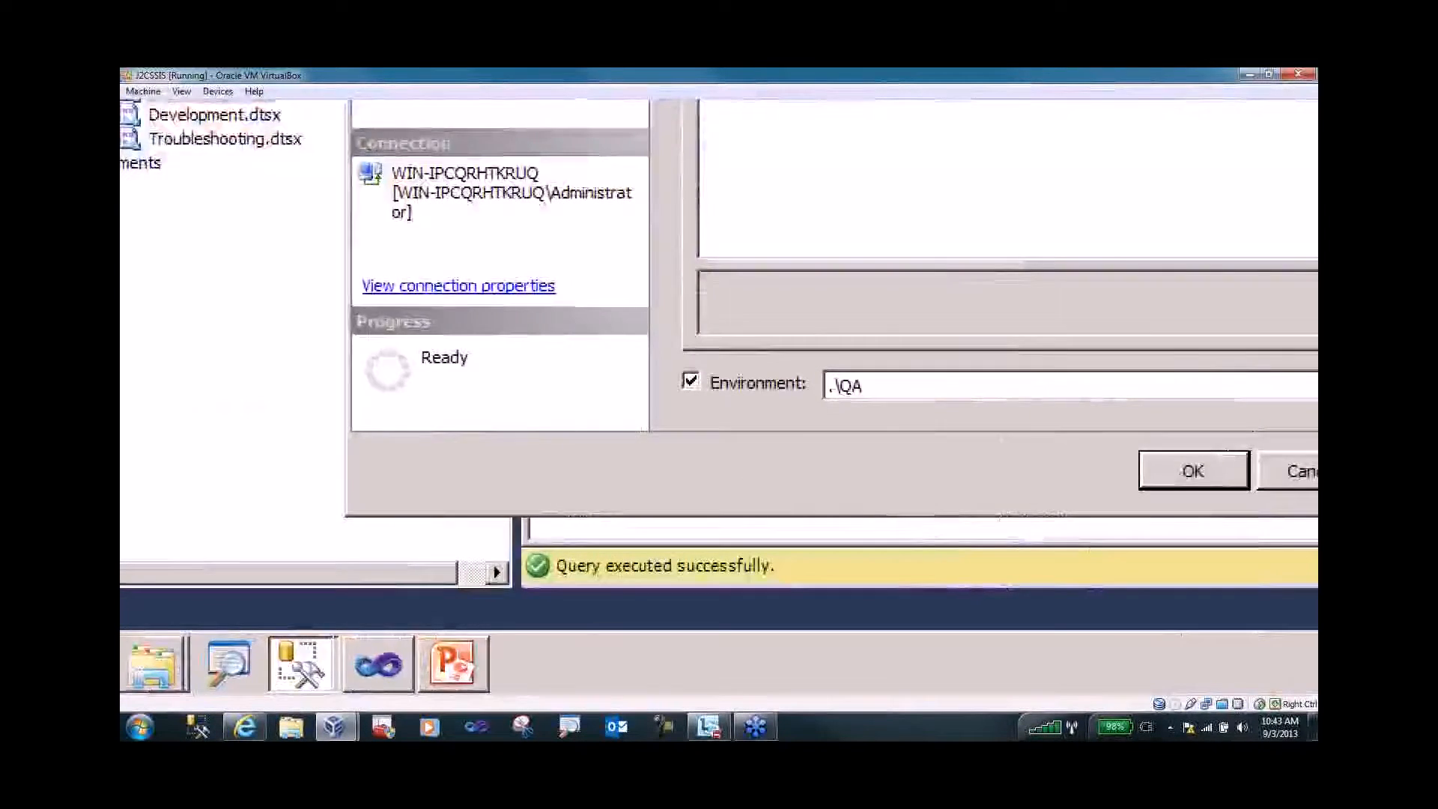
key(Escape)
click(902, 295)
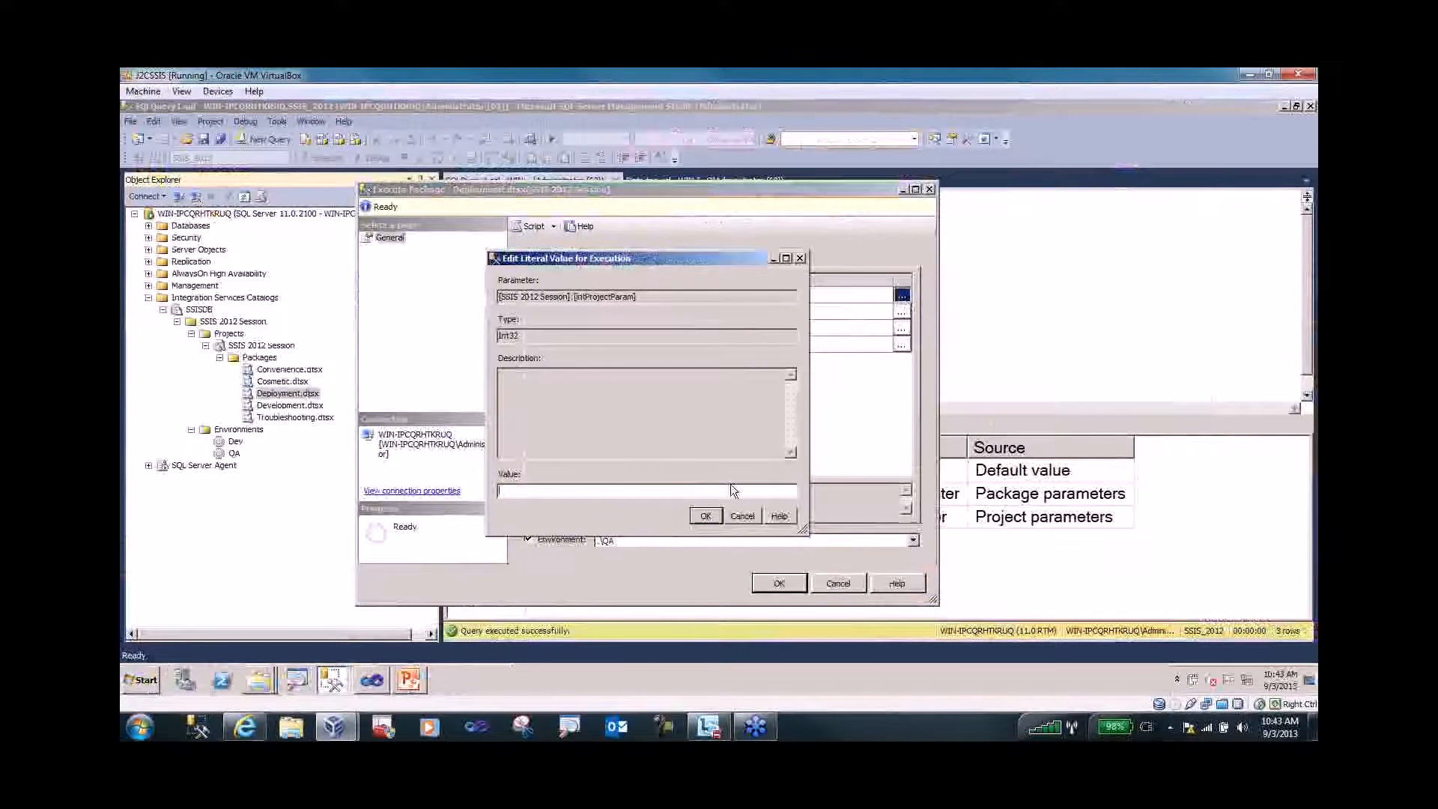
click(743, 516)
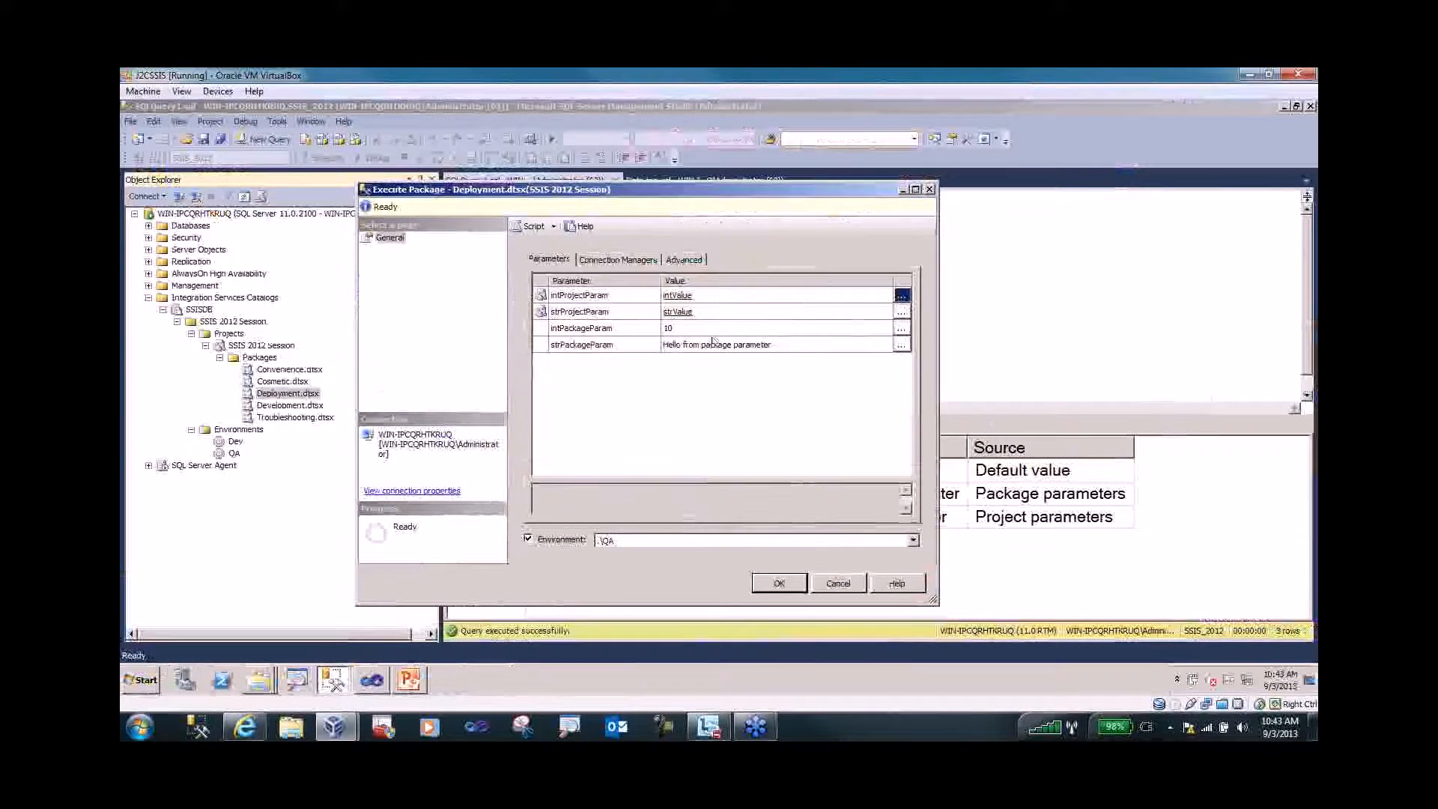
click(719, 293)
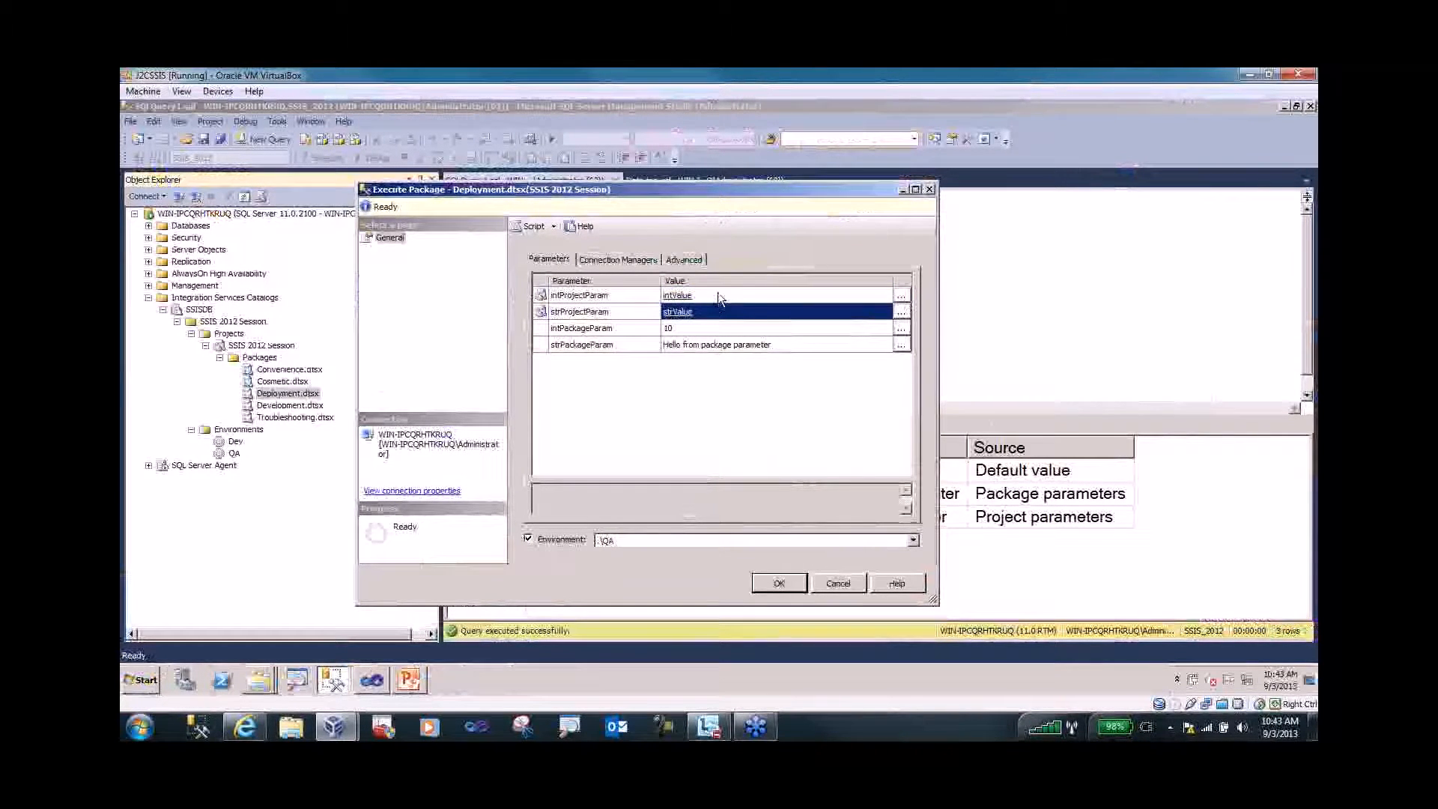
click(721, 311)
click(778, 583)
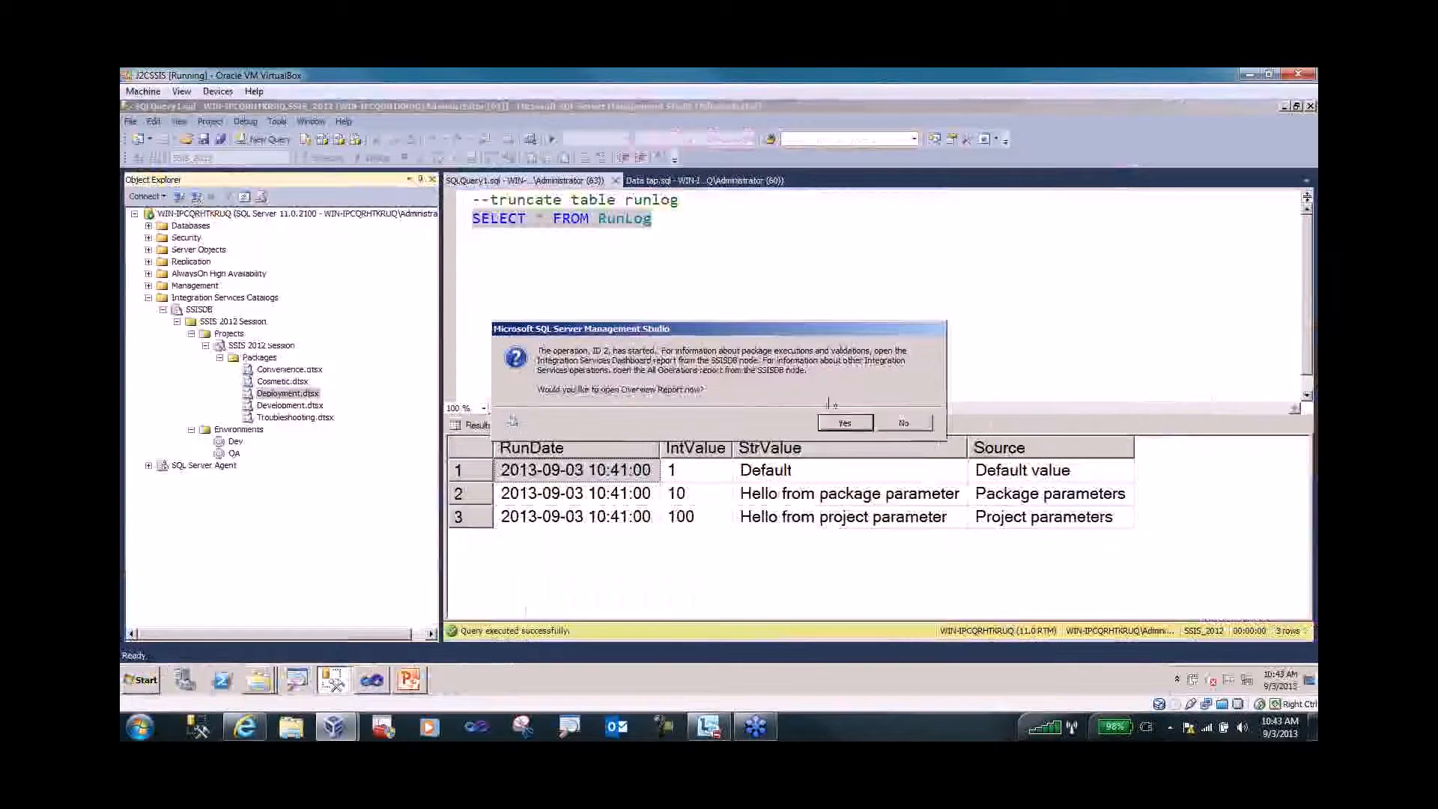
- Decline the overview report and rerun the SELECT * FROM RunLog query
click(920, 427)
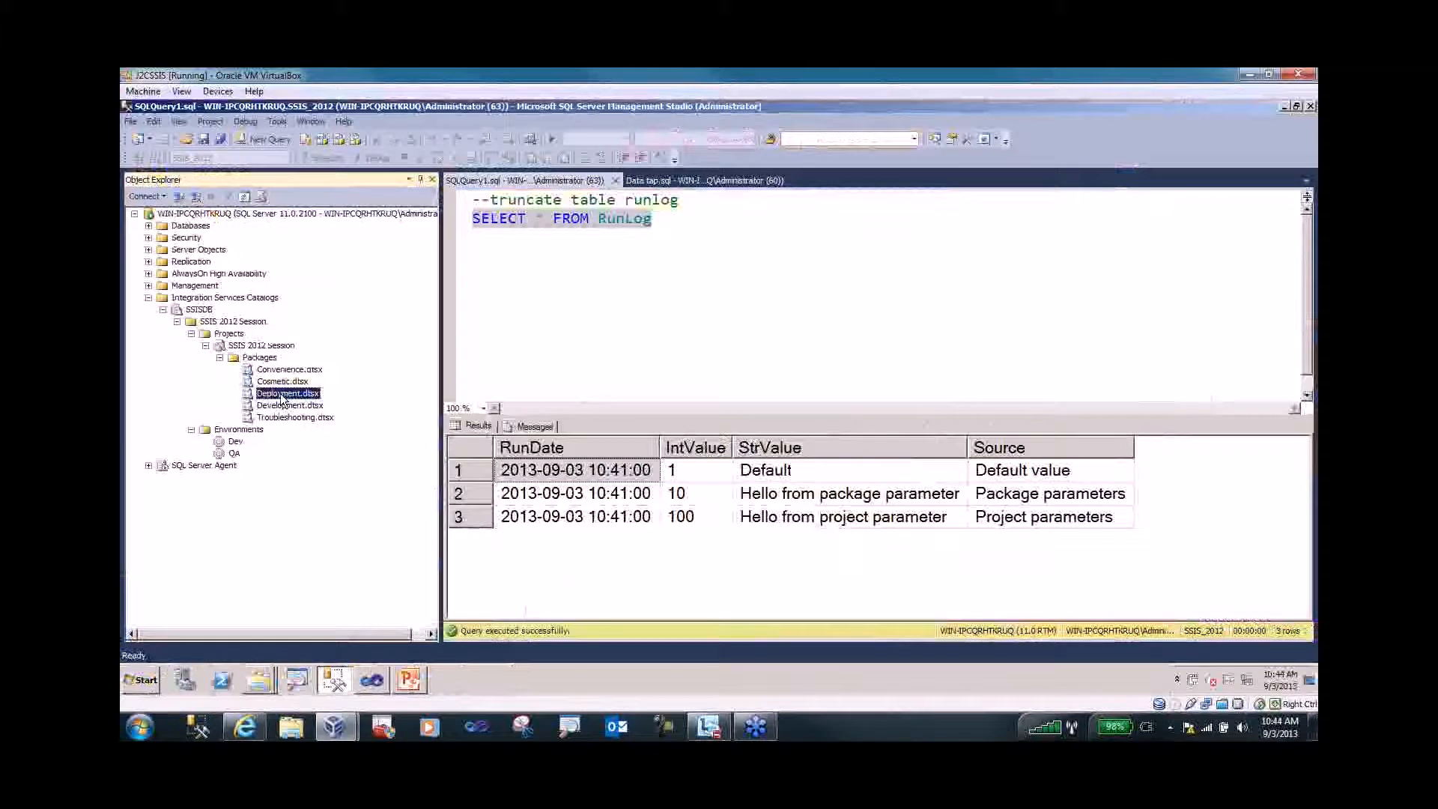
click(529, 262)
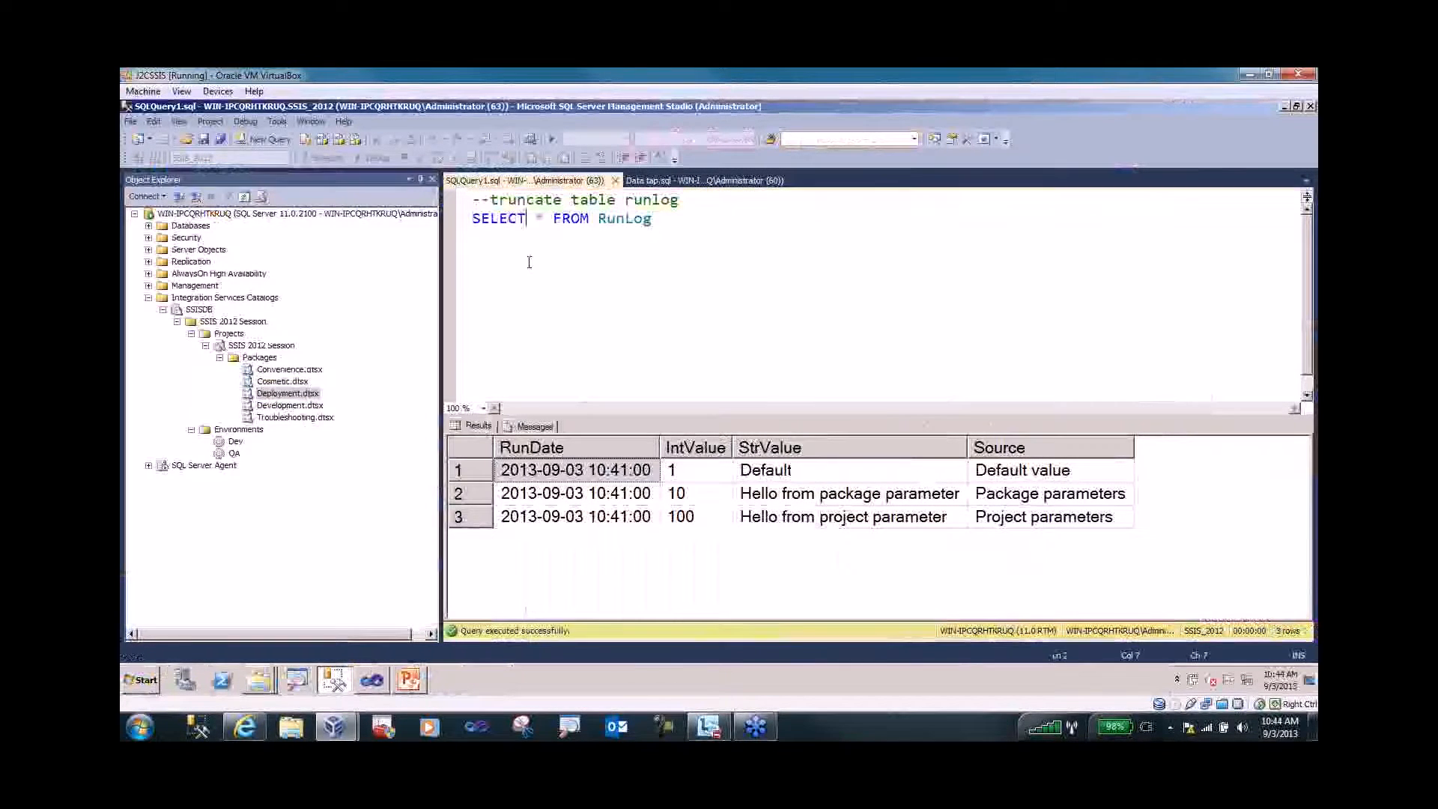
click(318, 157)
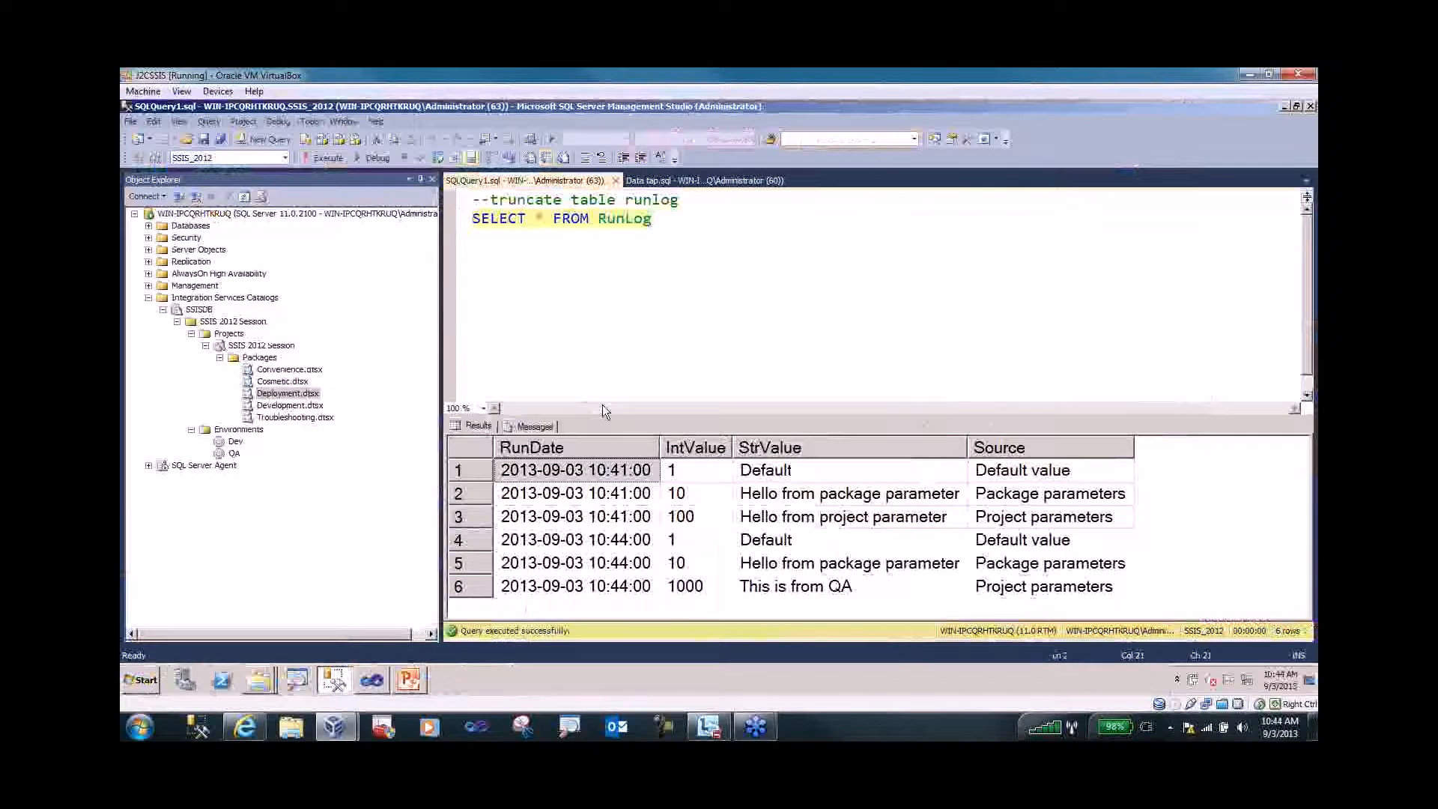
- Select new rows 4–6 and examine the 1000 and 'This is from QA' values
click(462, 547)
shift+click(473, 590)
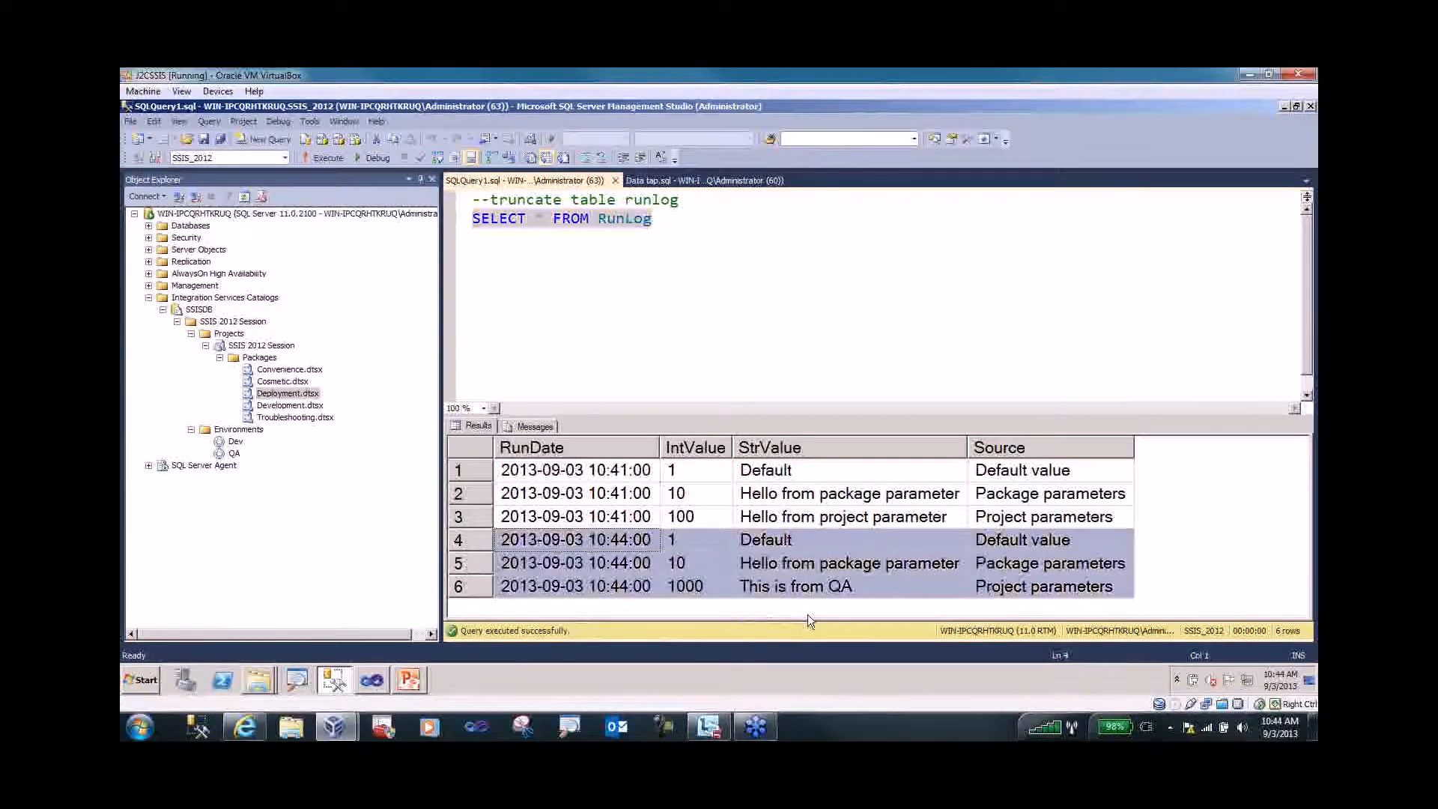
click(881, 592)
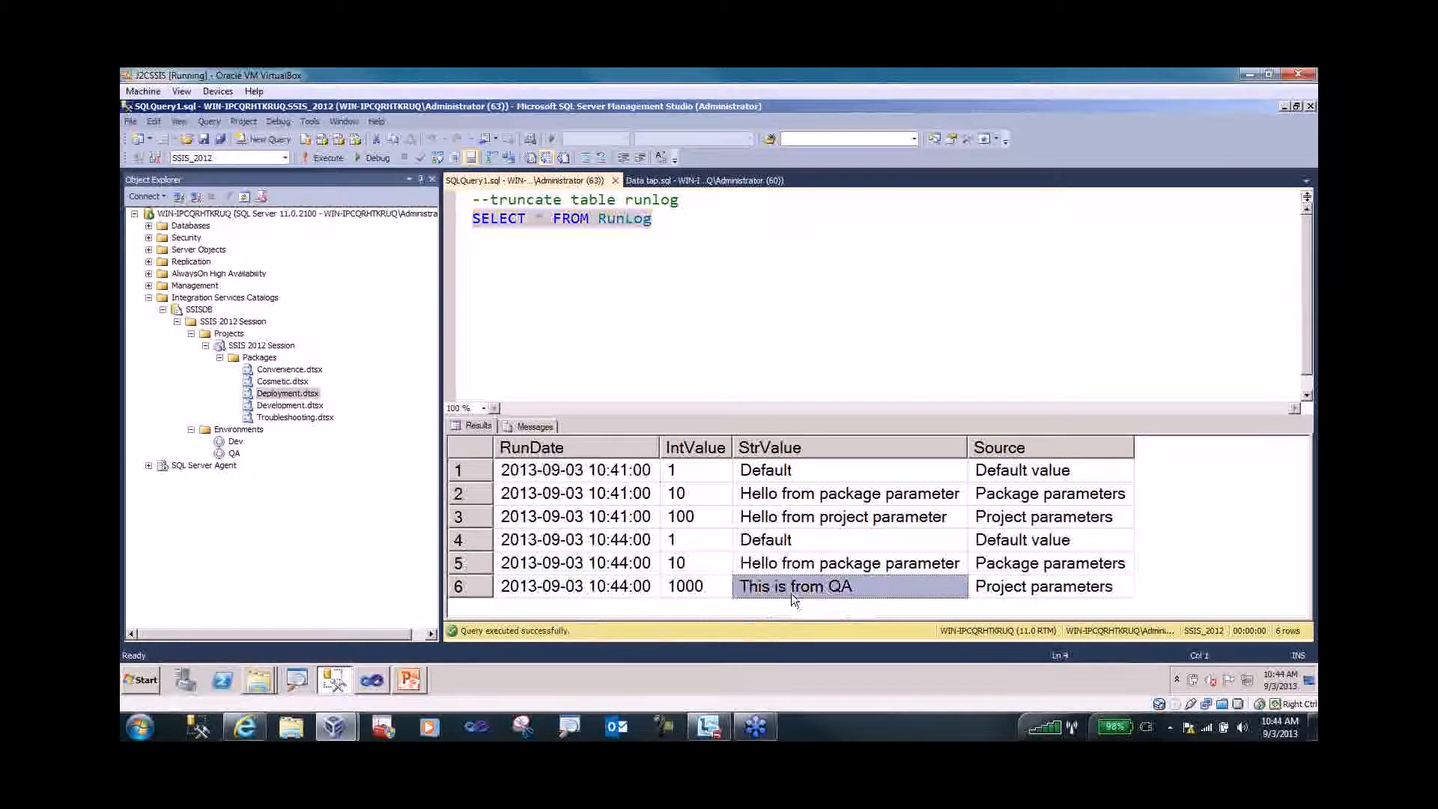
click(1004, 586)
click(883, 594)
click(701, 589)
click(478, 590)
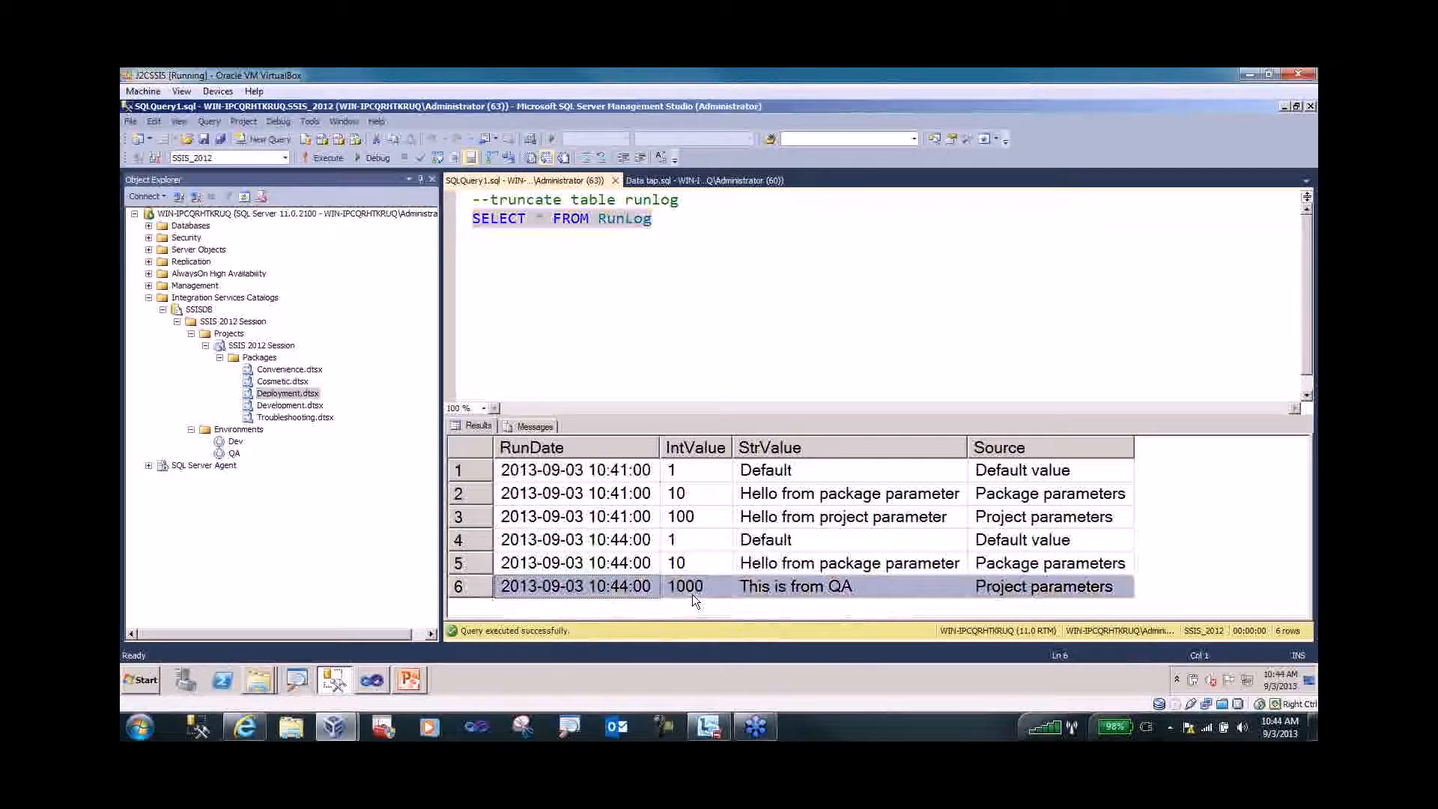
- Create a new SQL Server Agent job named test
click(149, 465)
right_click(191, 477)
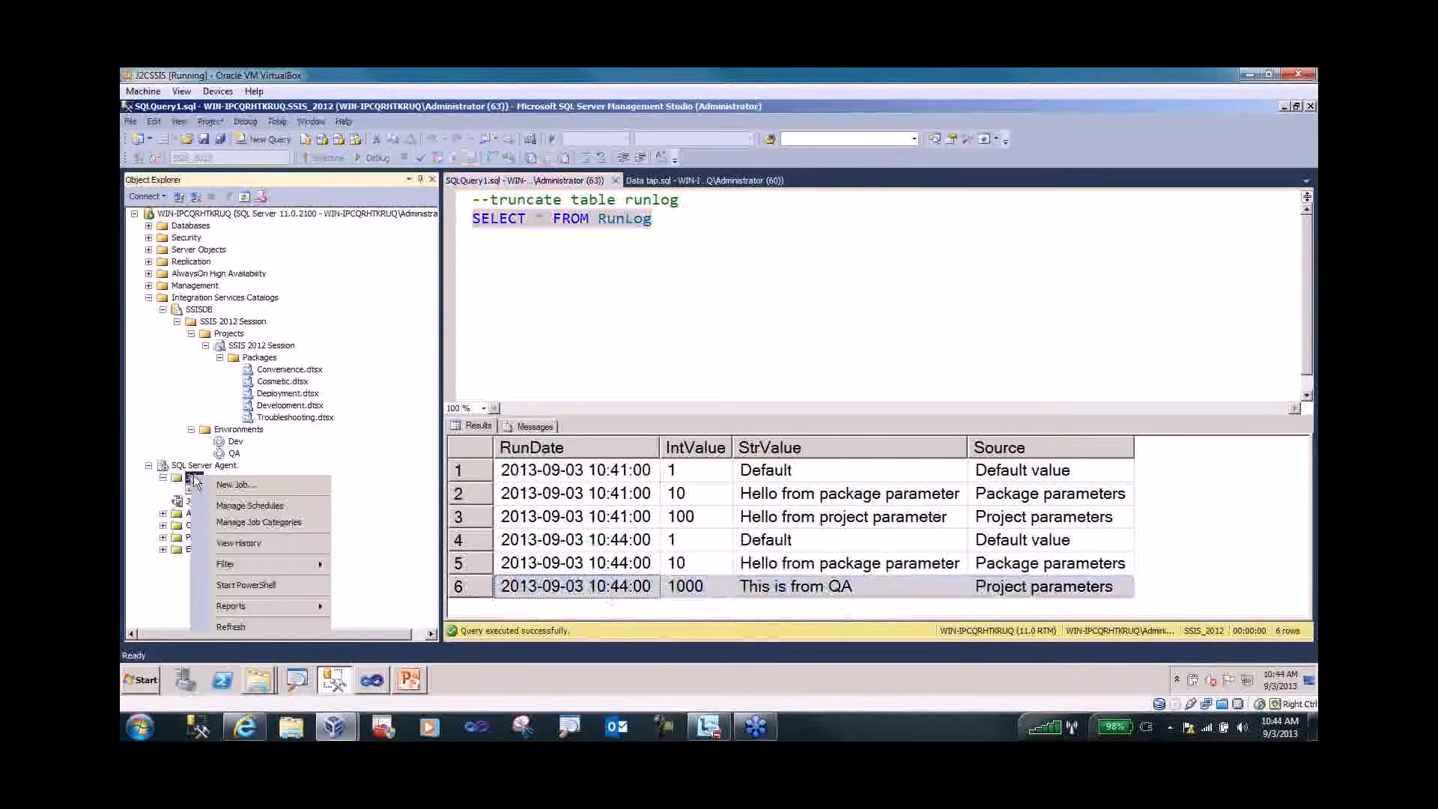
click(221, 487)
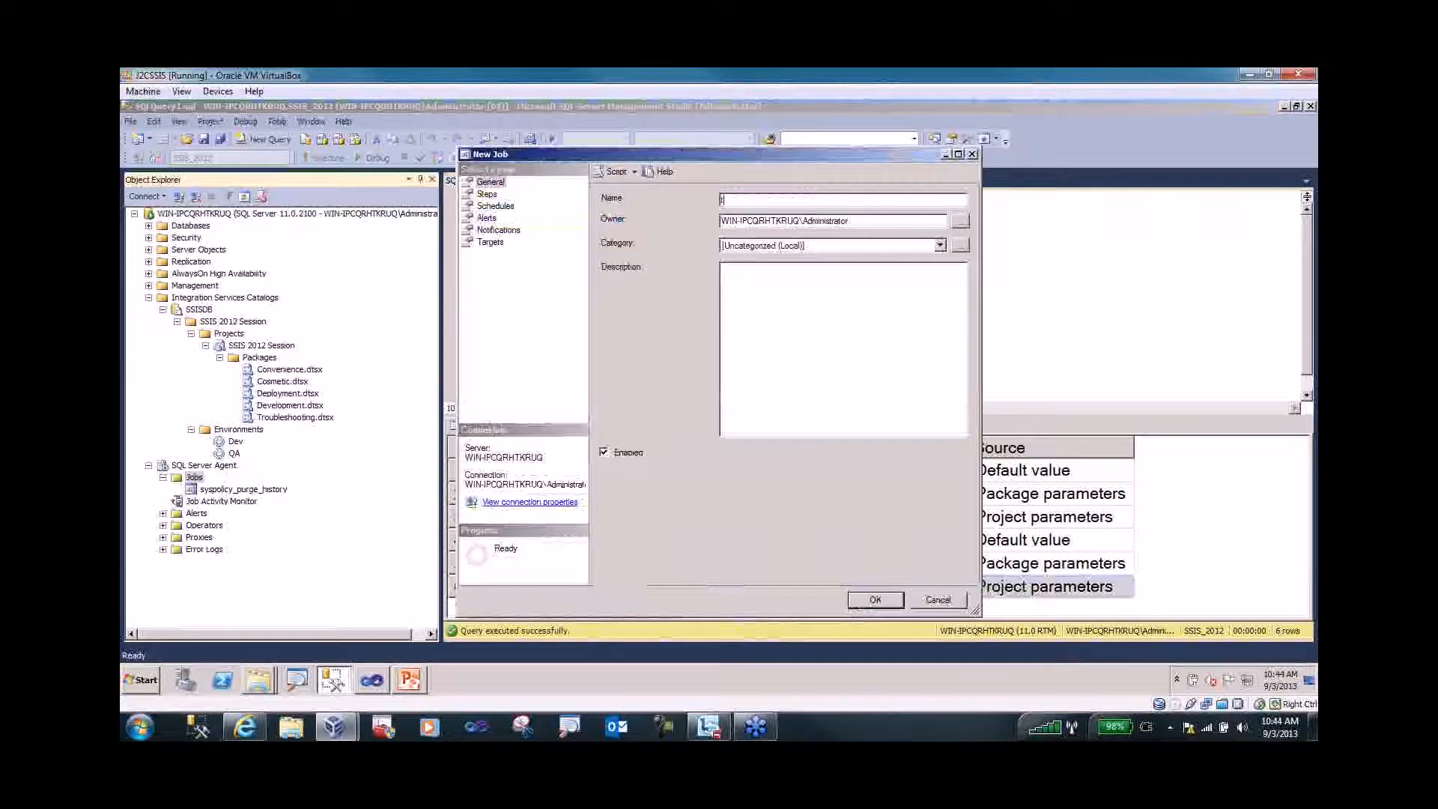
text(test)
drag(876, 221, 682, 216)
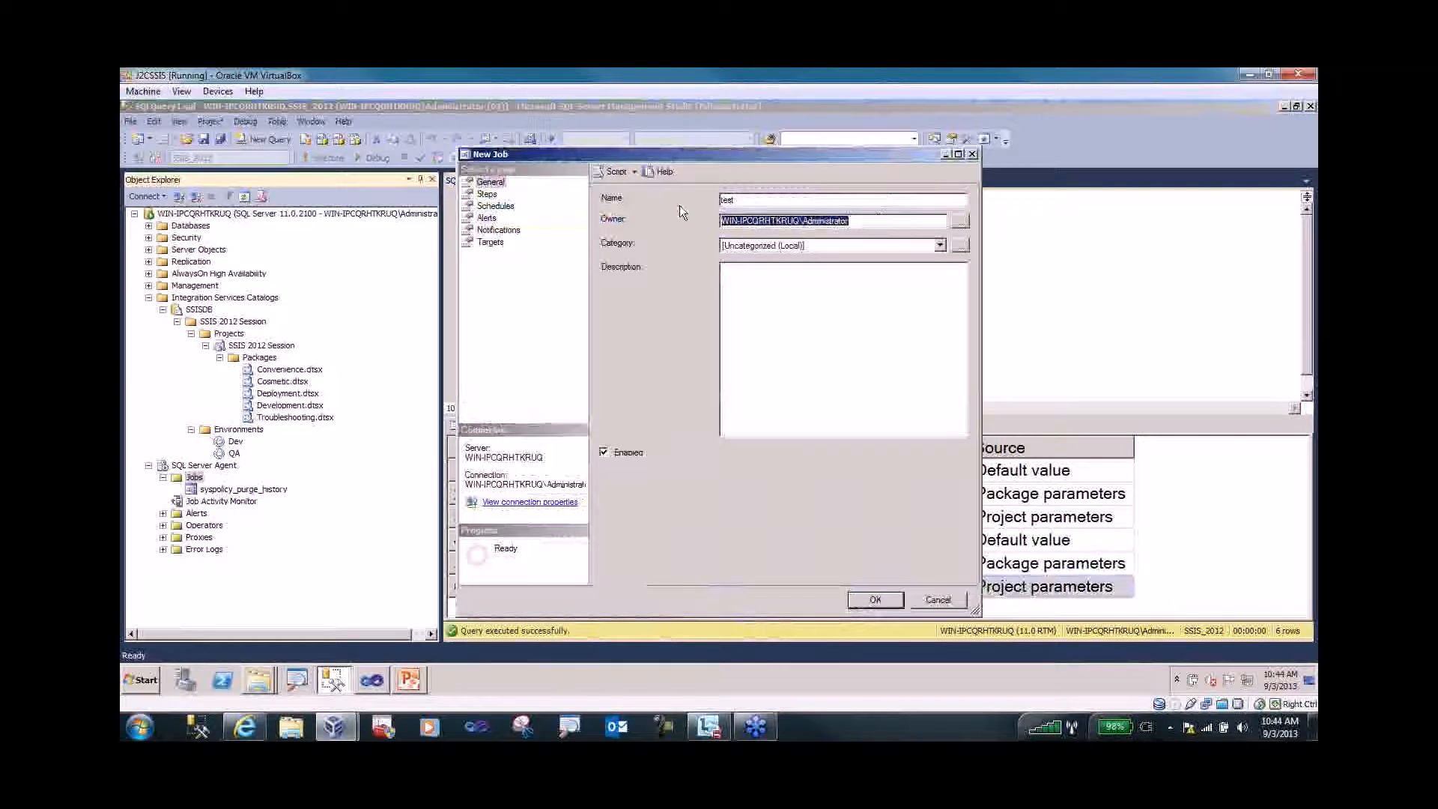
text(sa)
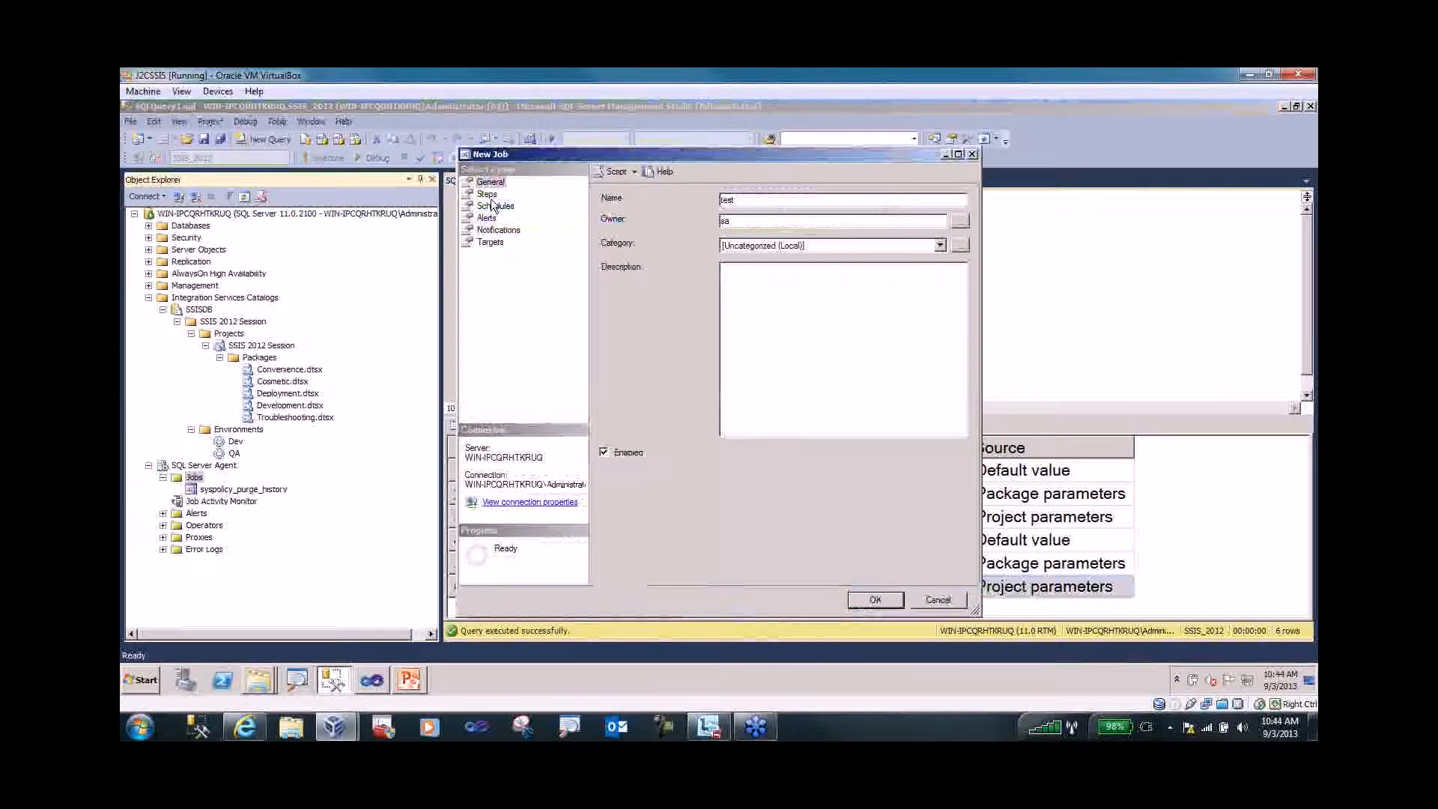
- Add a job step named test of type SSIS Package with source SSIS Catalog
click(487, 193)
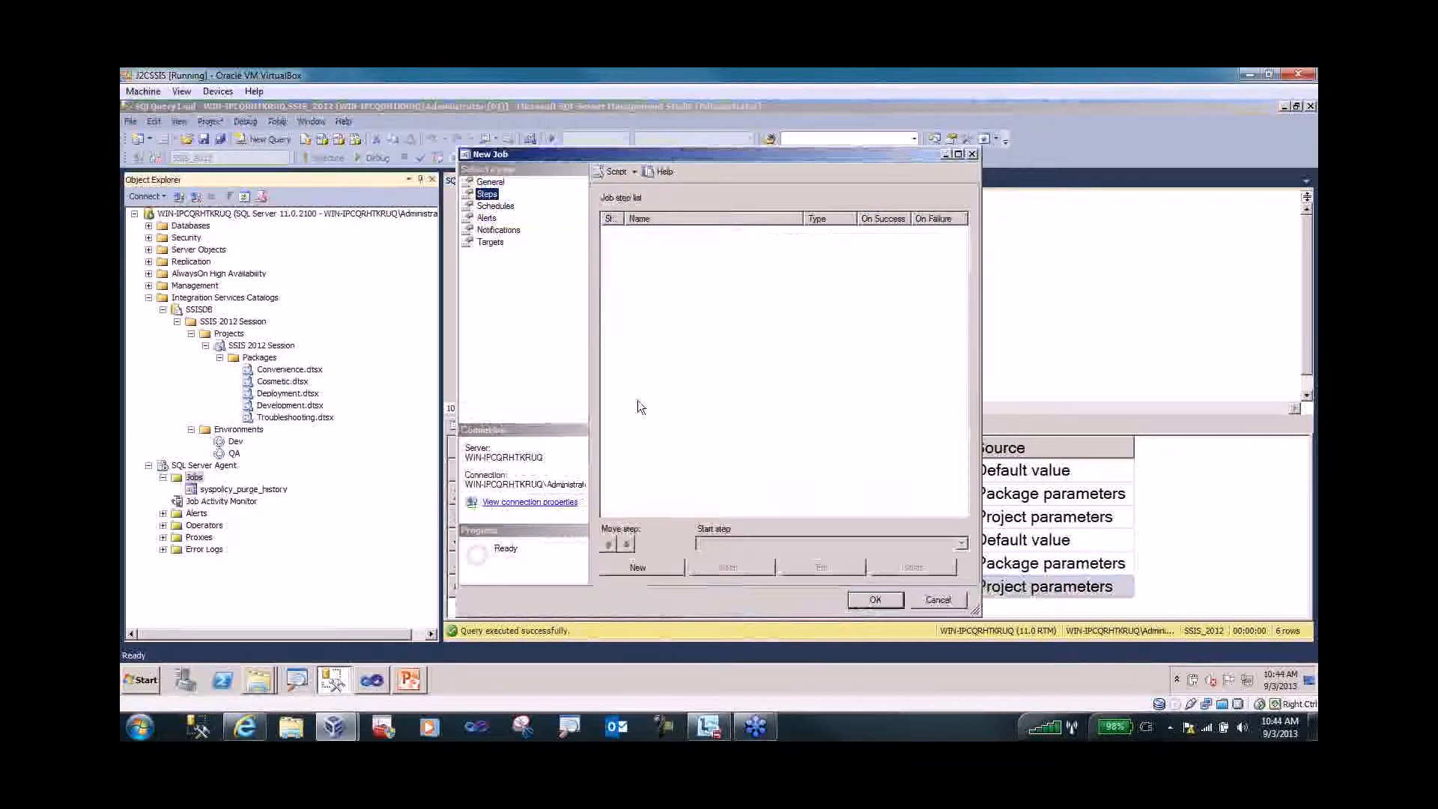
click(644, 571)
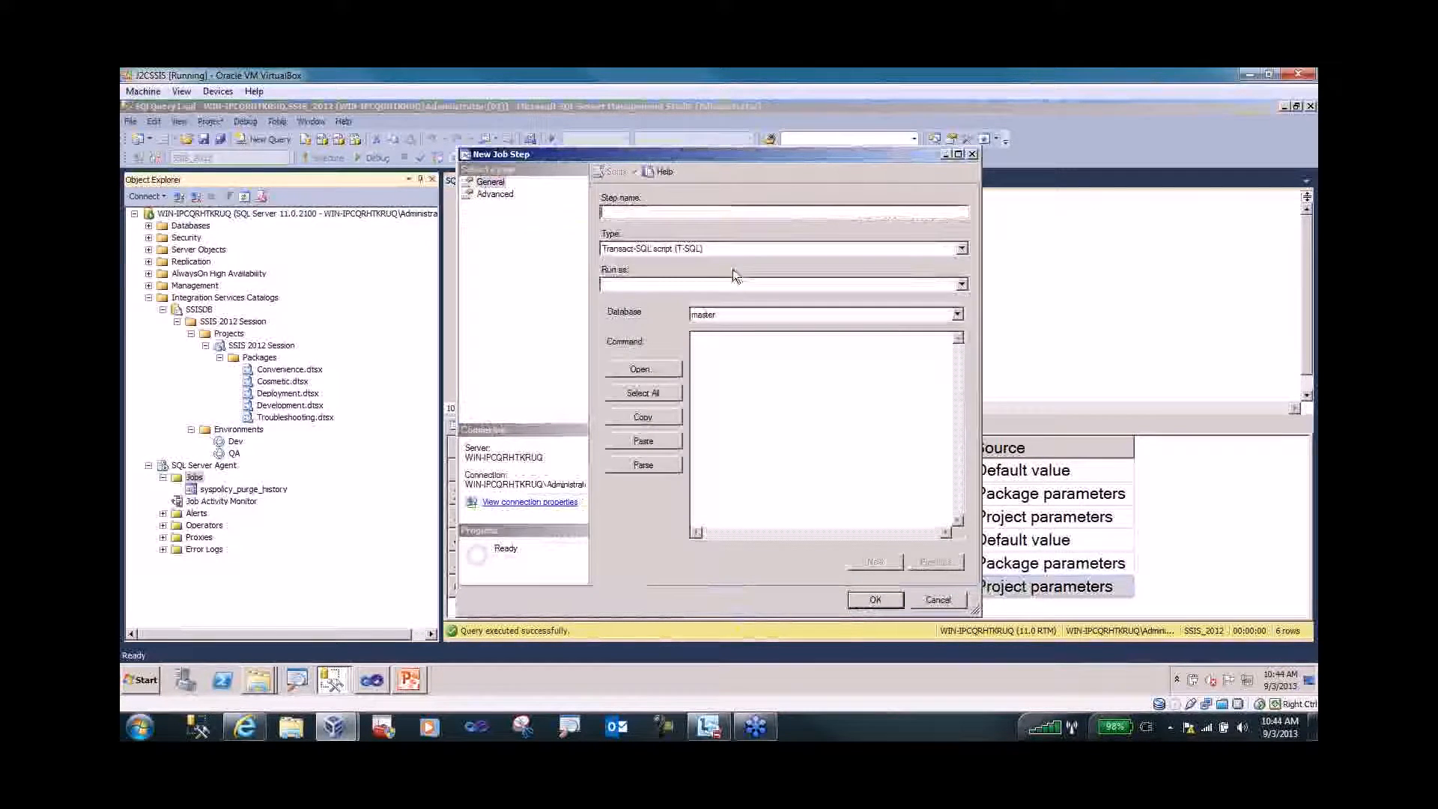
text(test)
click(962, 250)
click(800, 358)
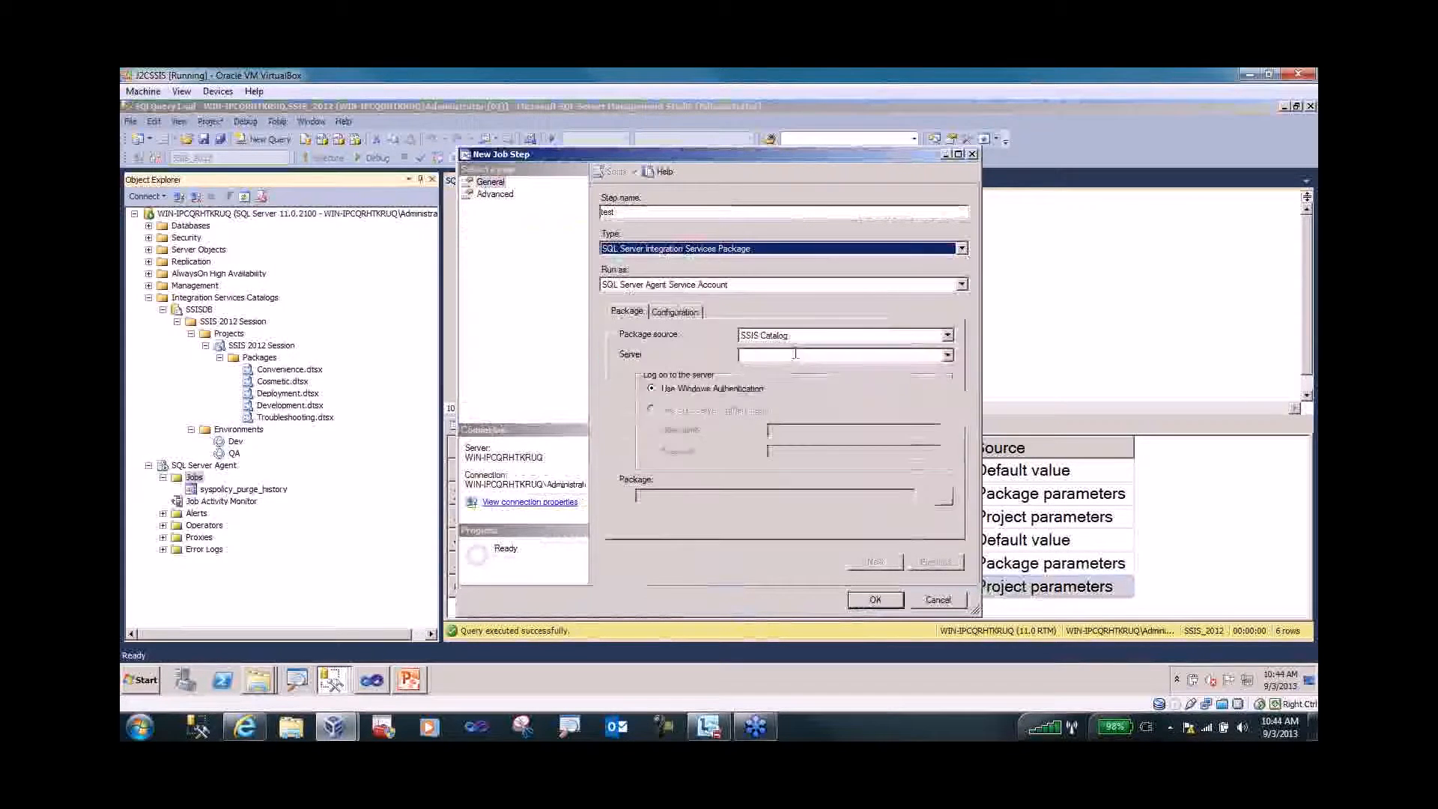
click(949, 336)
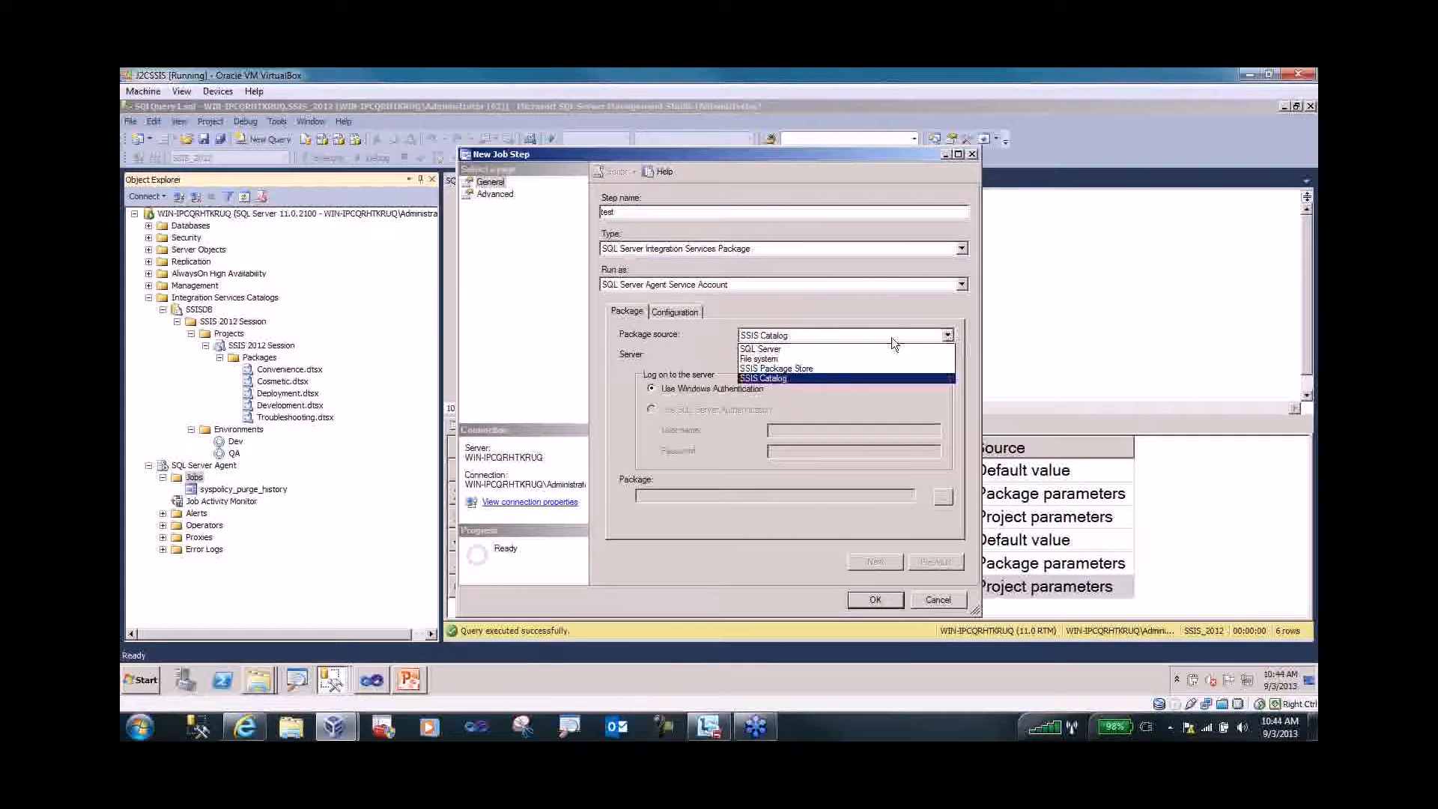
click(822, 376)
- Set the server to localhost and pick SSISDB > SSIS 2012 Session > Deployment.dtsx
click(825, 357)
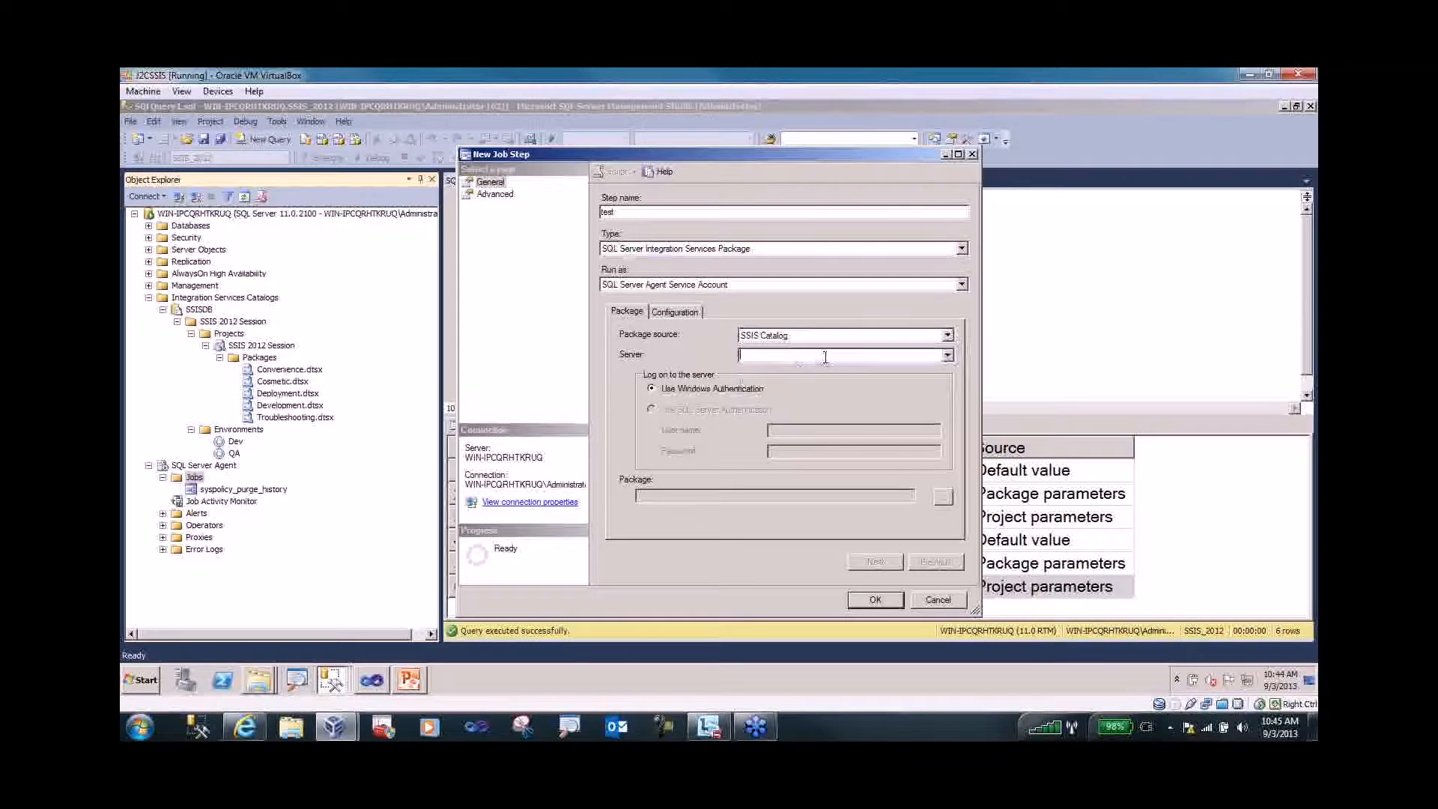
text(local)
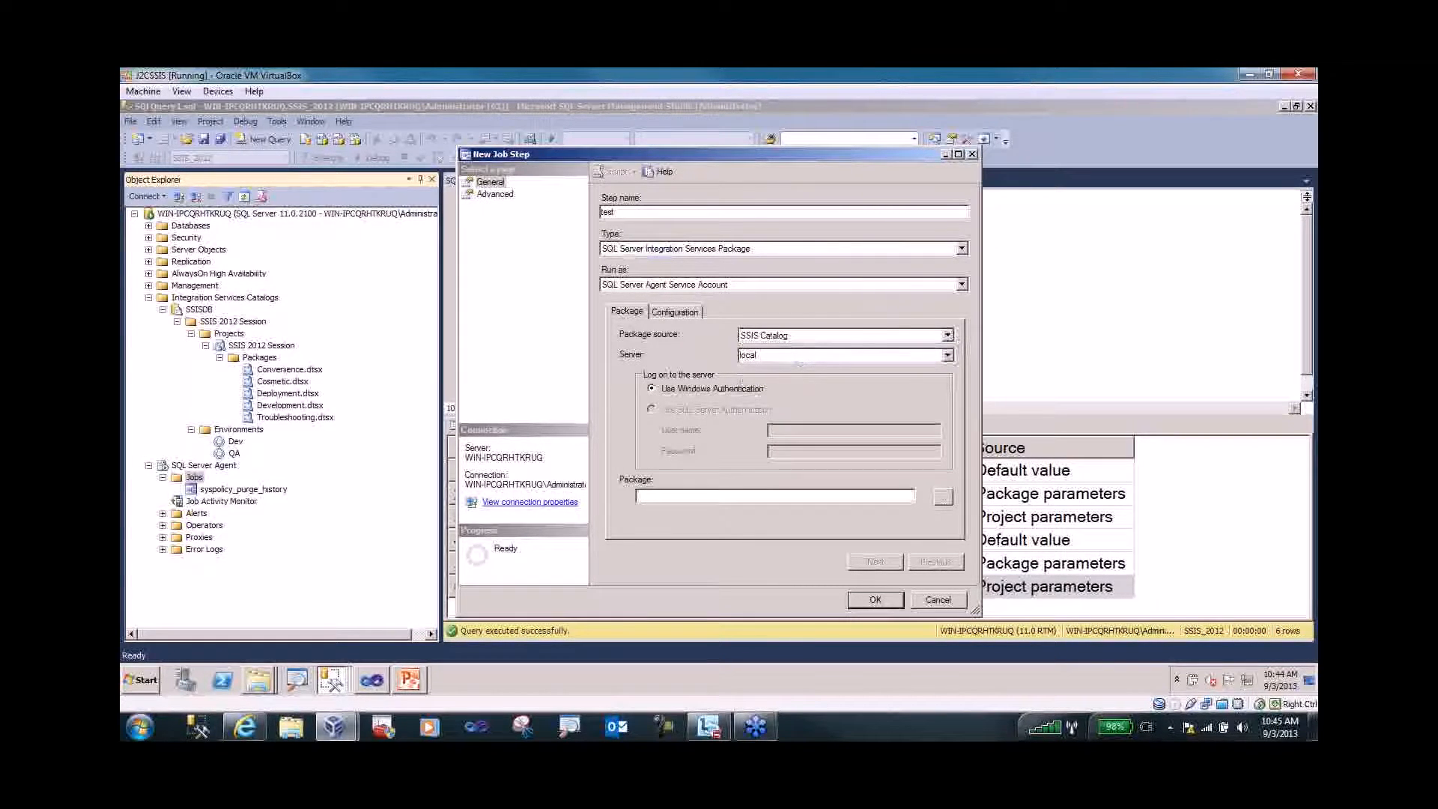
click(942, 501)
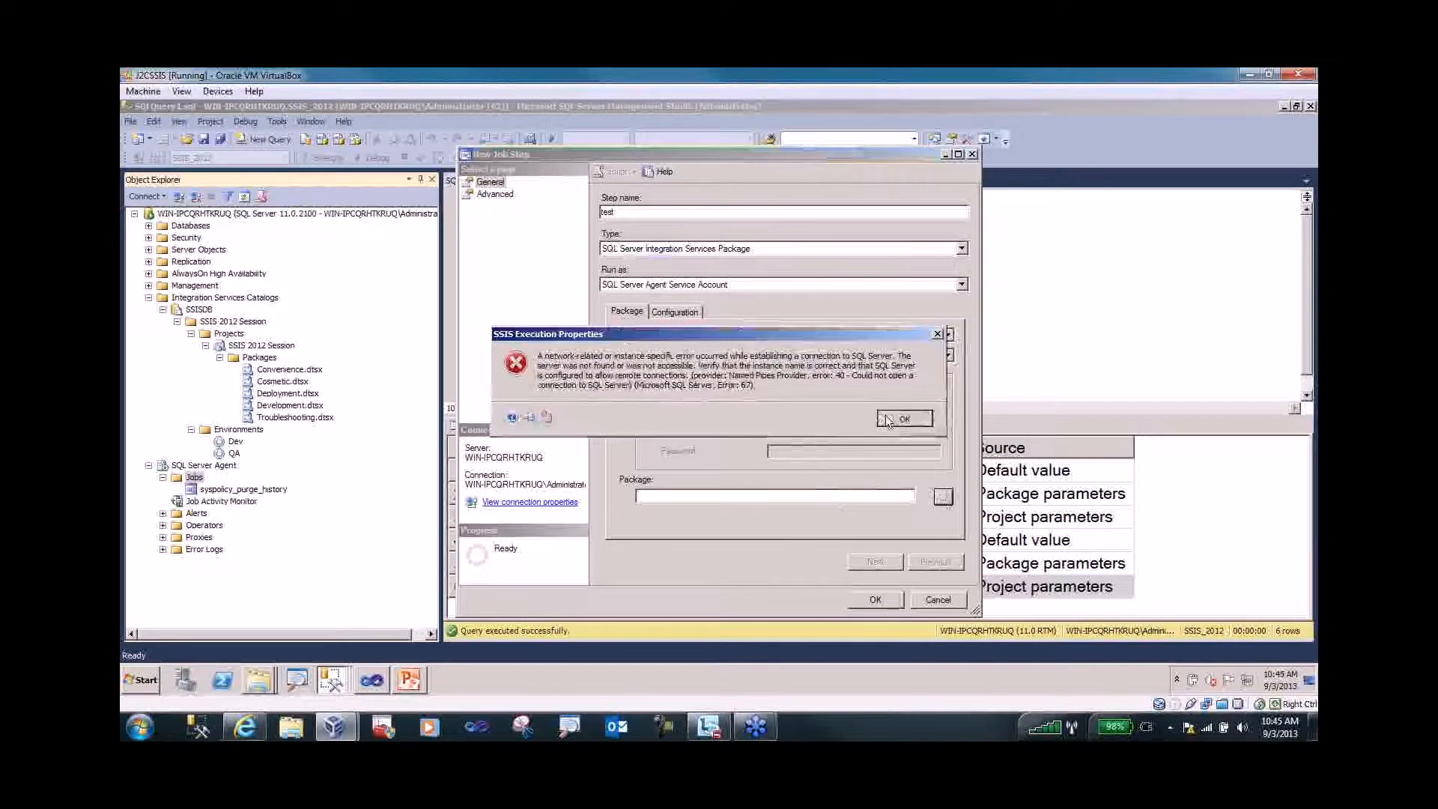
click(902, 419)
text(loc)
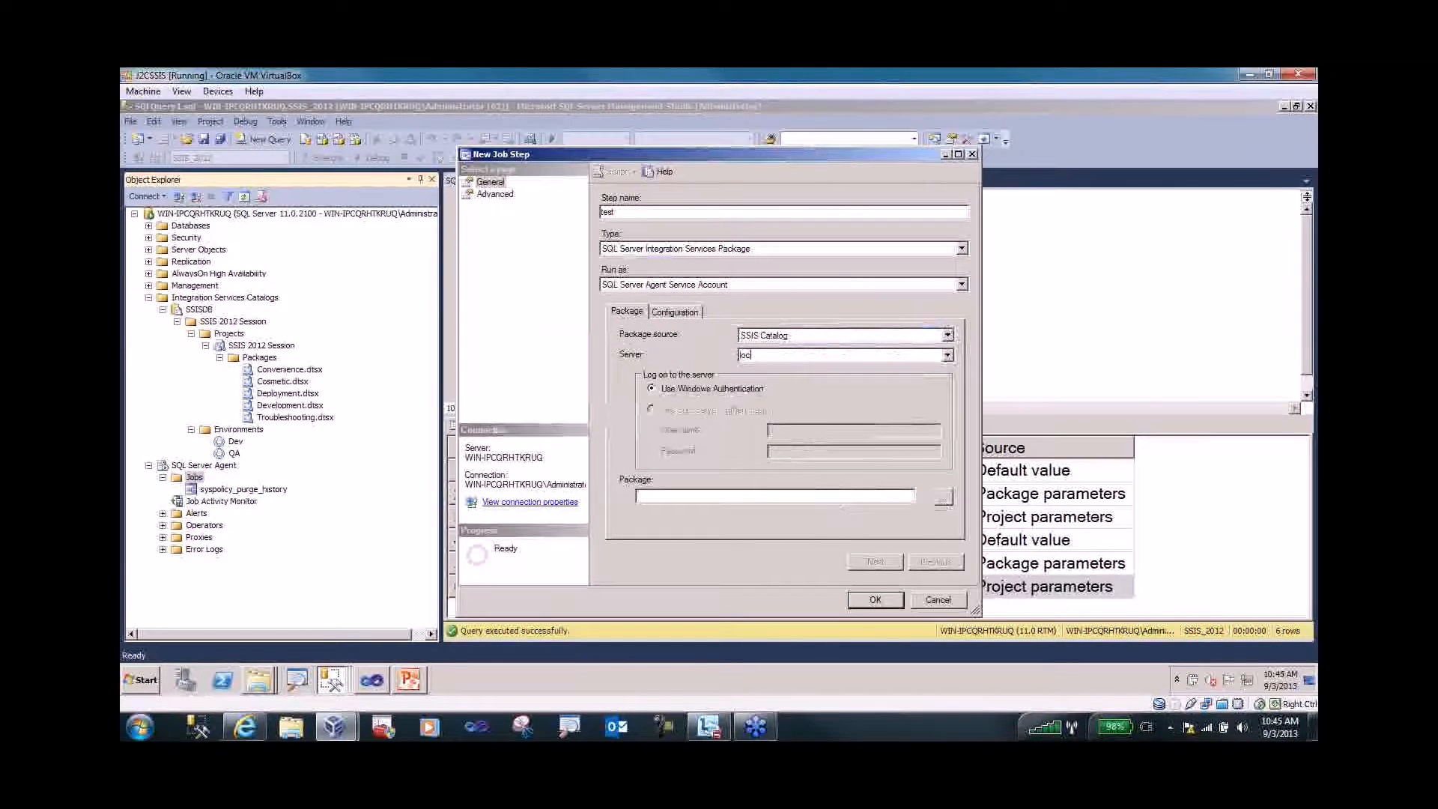
text(alhost)
click(944, 496)
click(634, 316)
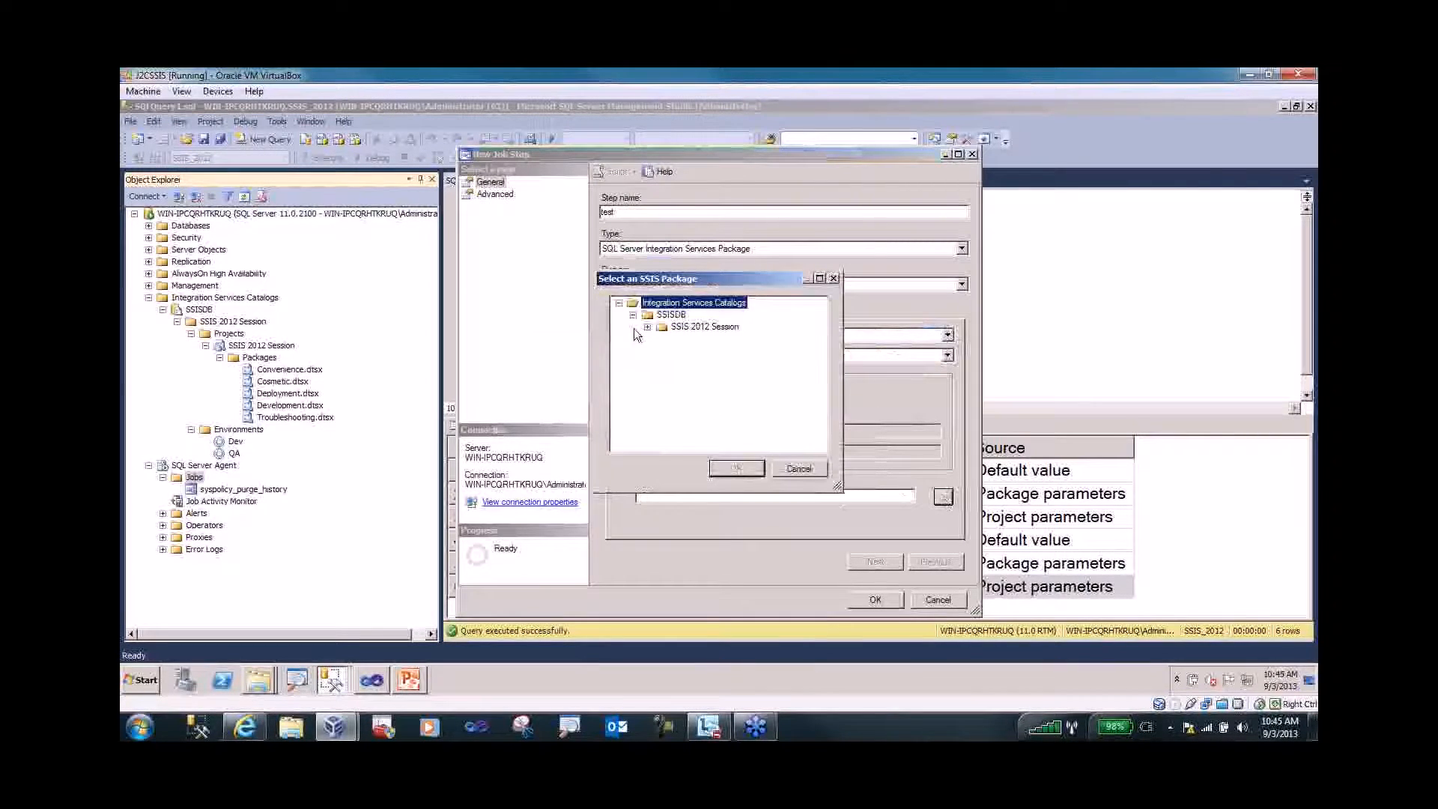
click(648, 327)
click(661, 339)
click(728, 375)
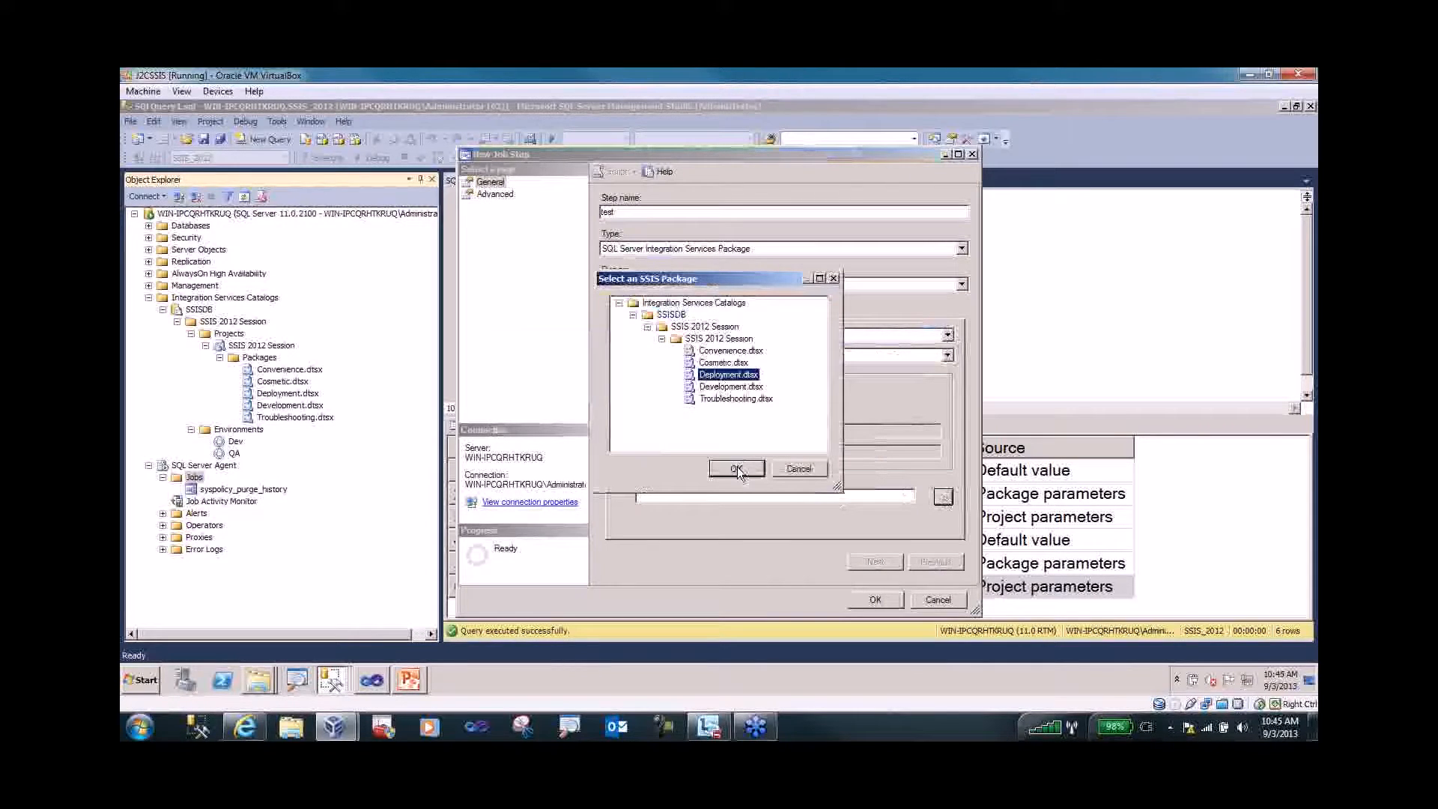
click(737, 467)
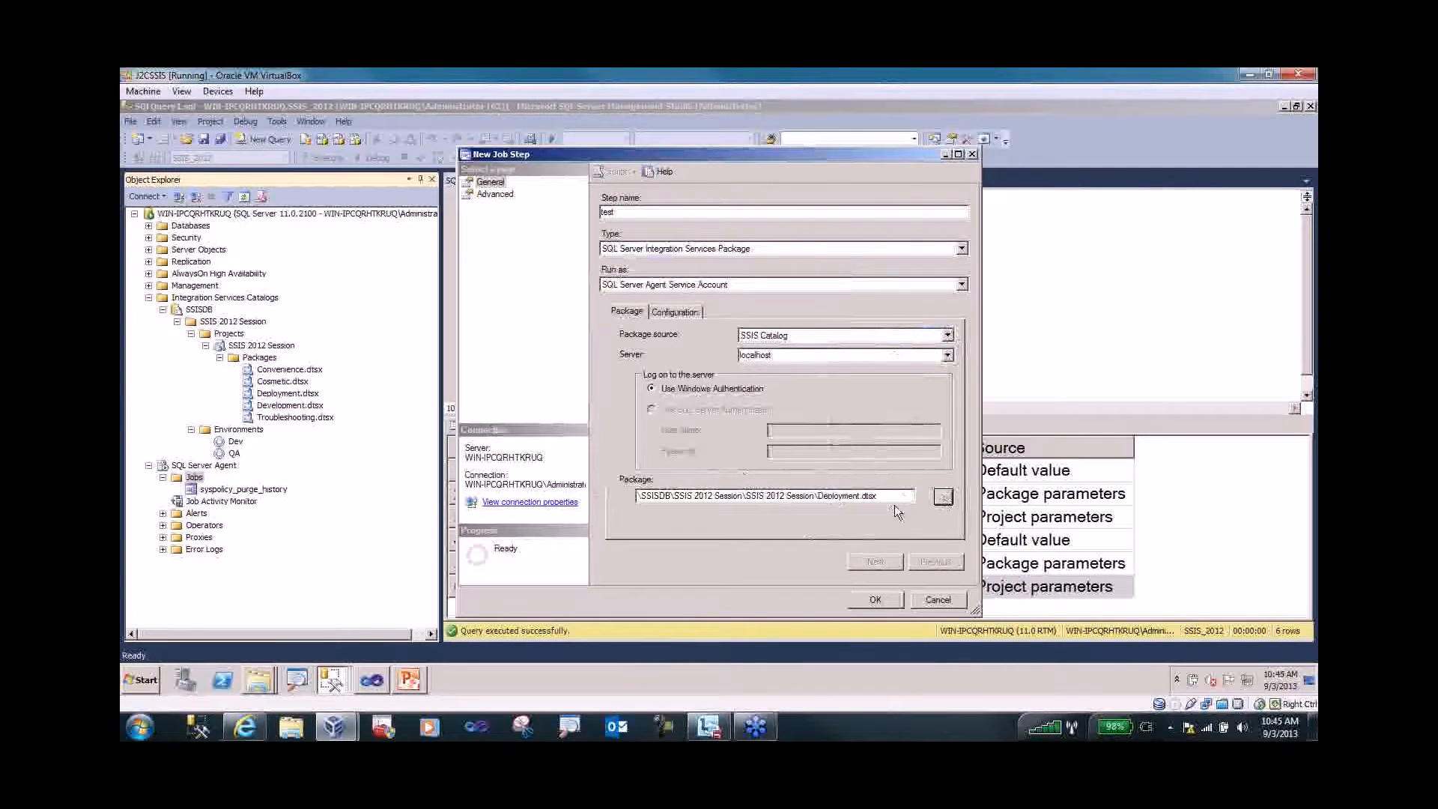
- Set intProjectParam to 500 and strProjectParam to 'from job' on the Configuration tab
click(685, 314)
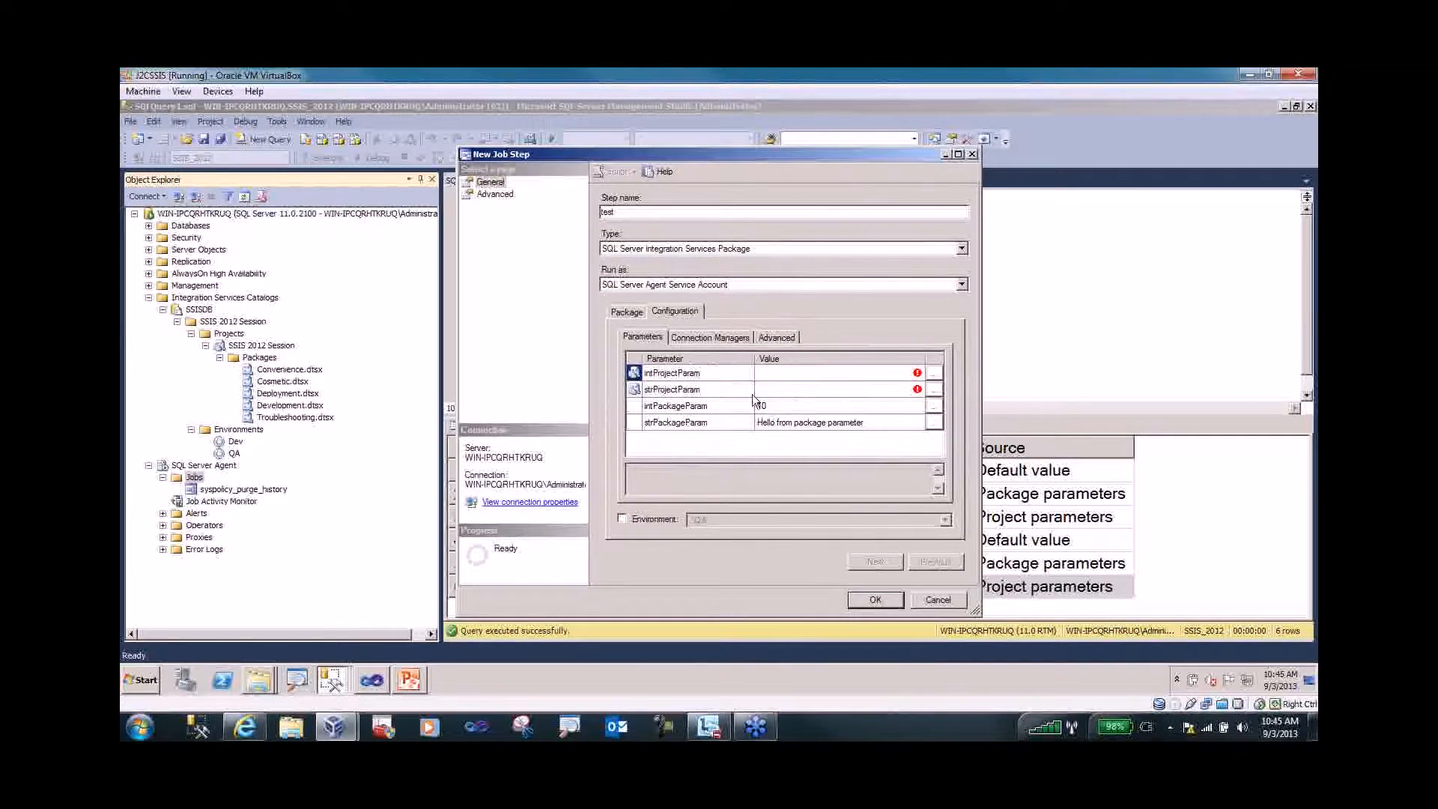
click(933, 377)
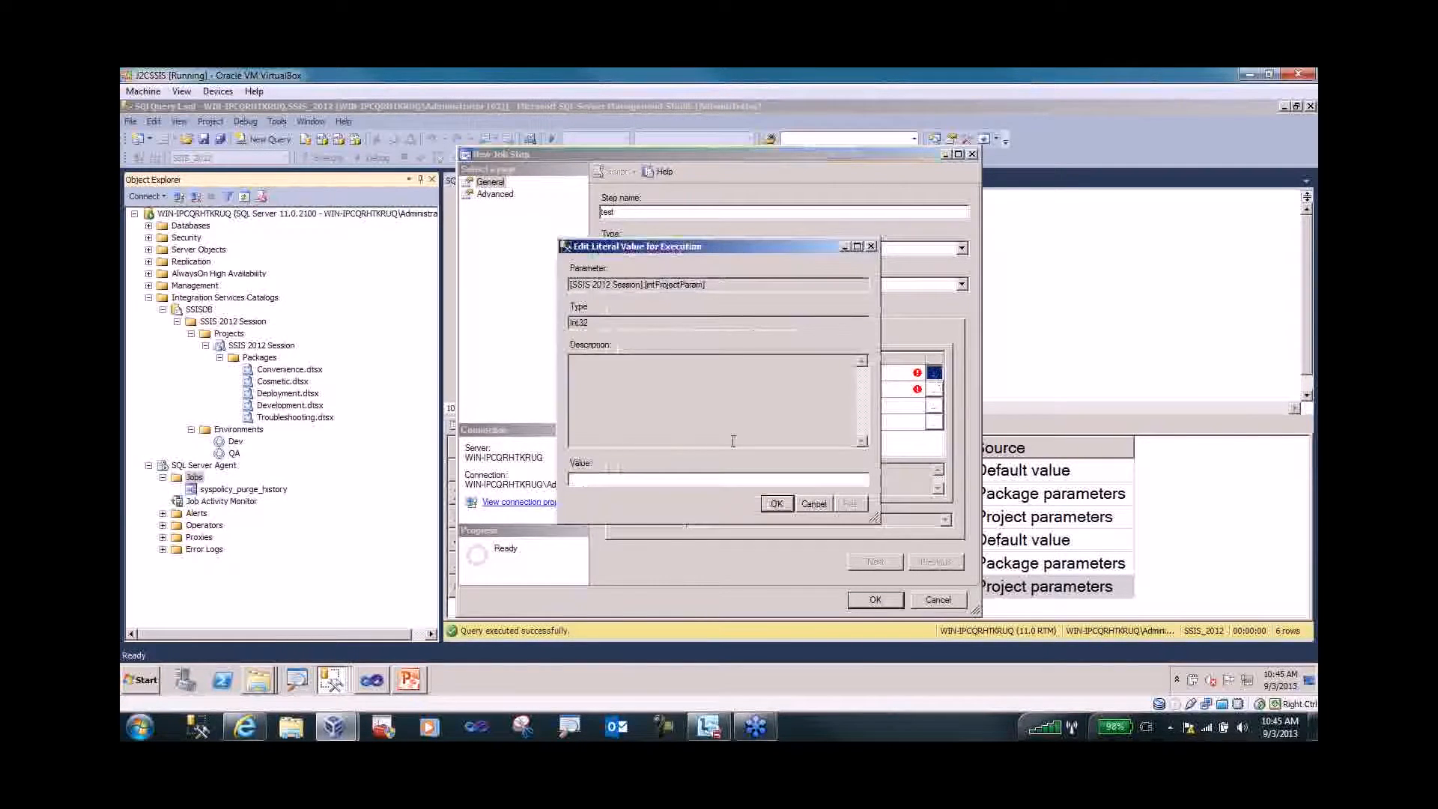
click(824, 503)
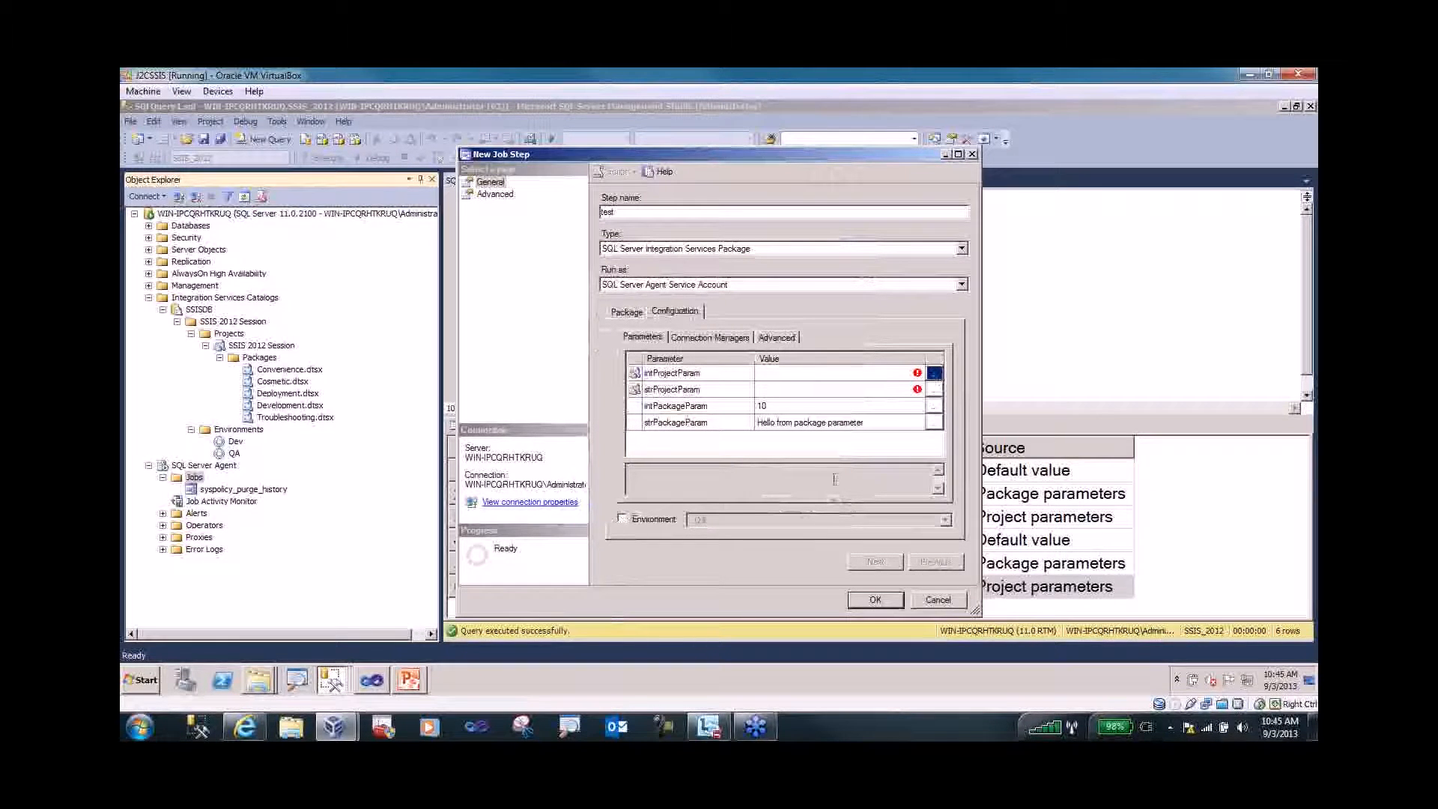
click(935, 374)
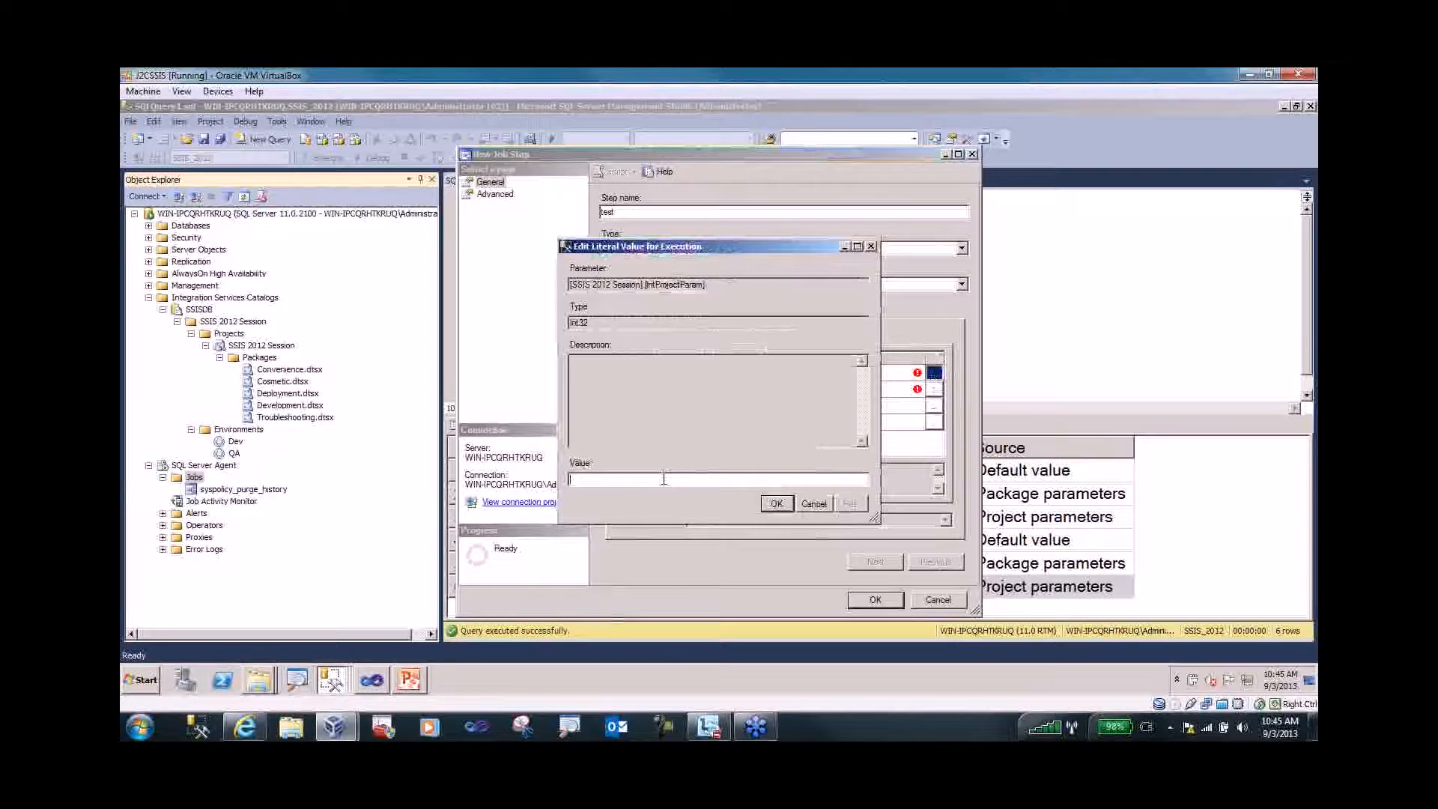
text(500)
click(775, 506)
click(935, 389)
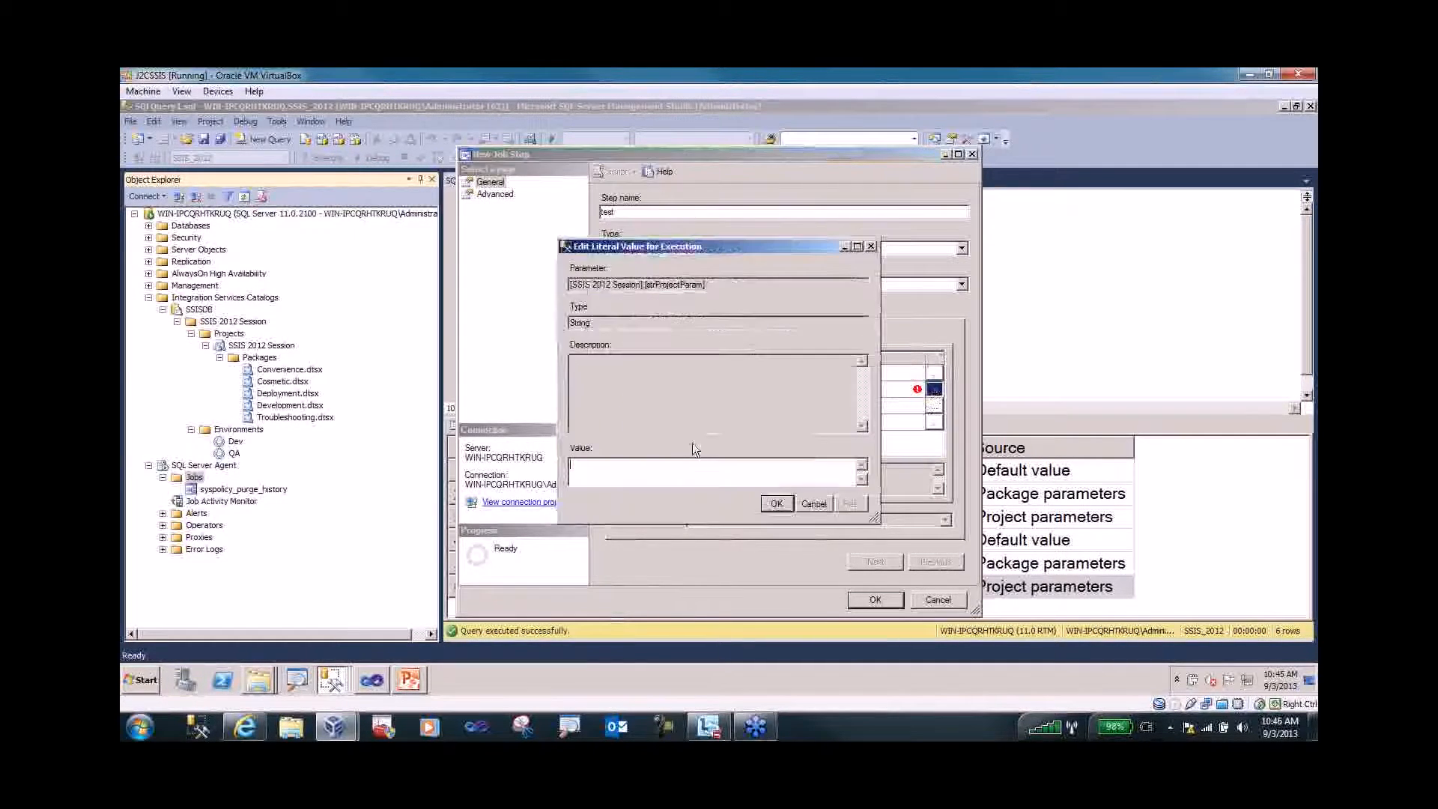
text(from job)
click(774, 506)
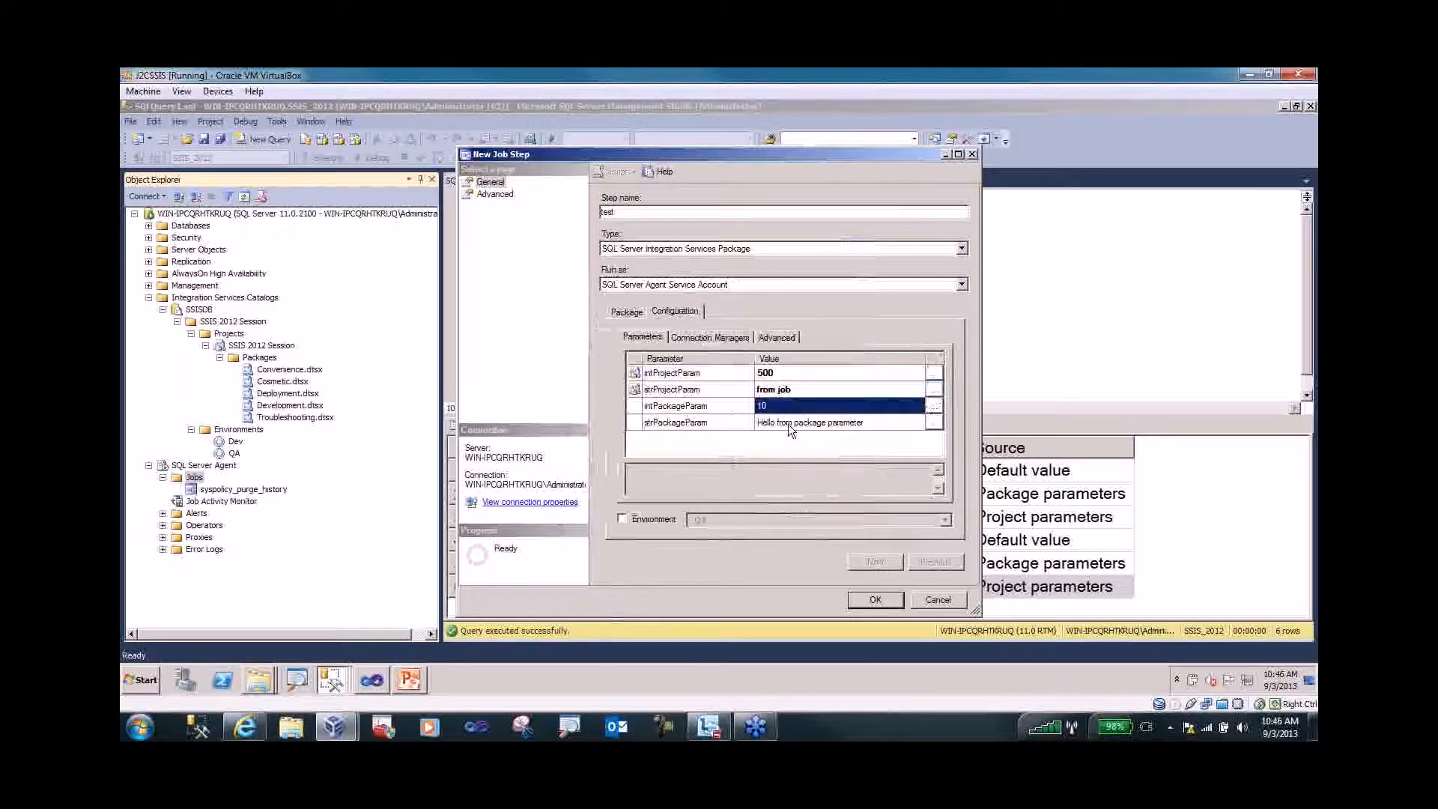
- Review the step's connection managers and advanced settings, then save the step
click(784, 404)
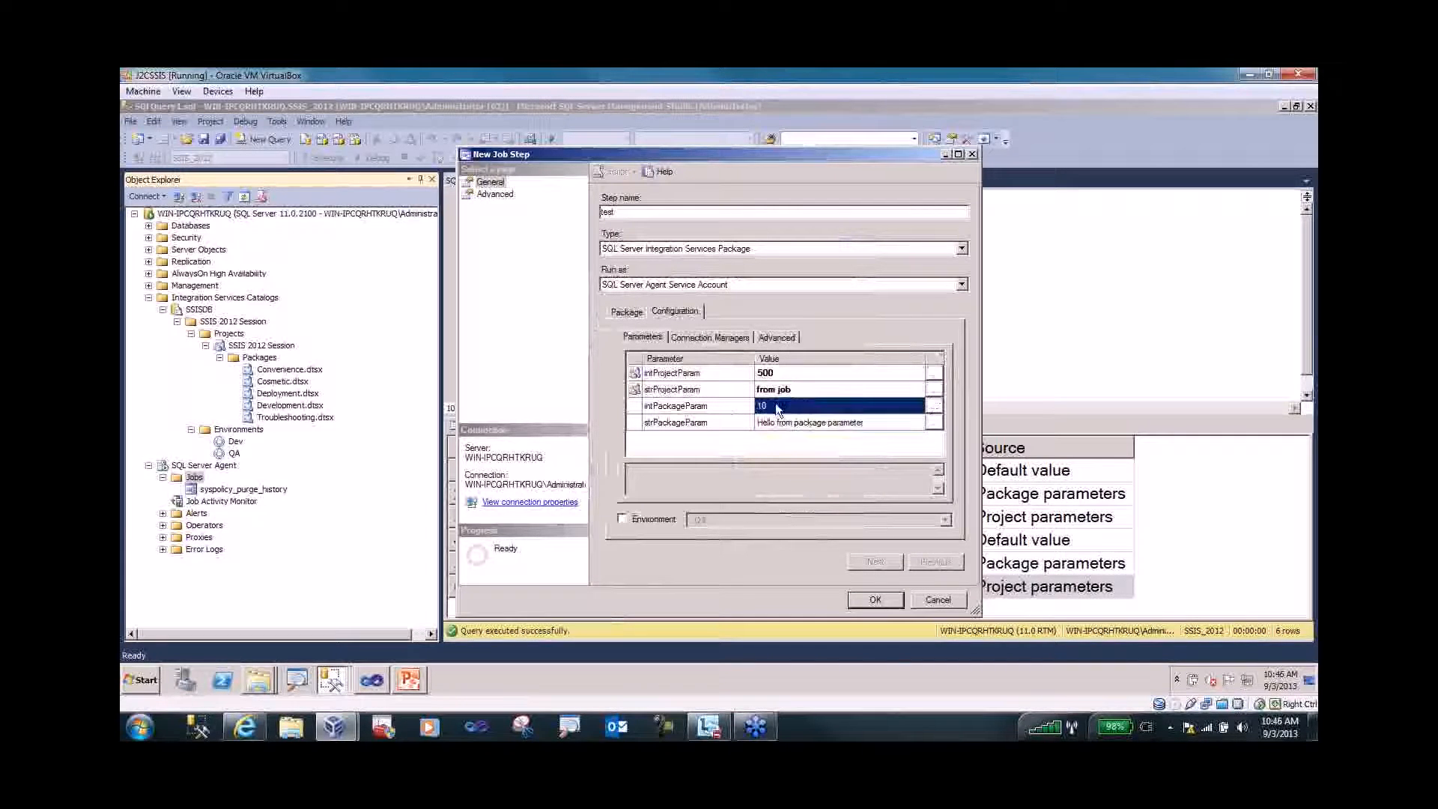
click(716, 338)
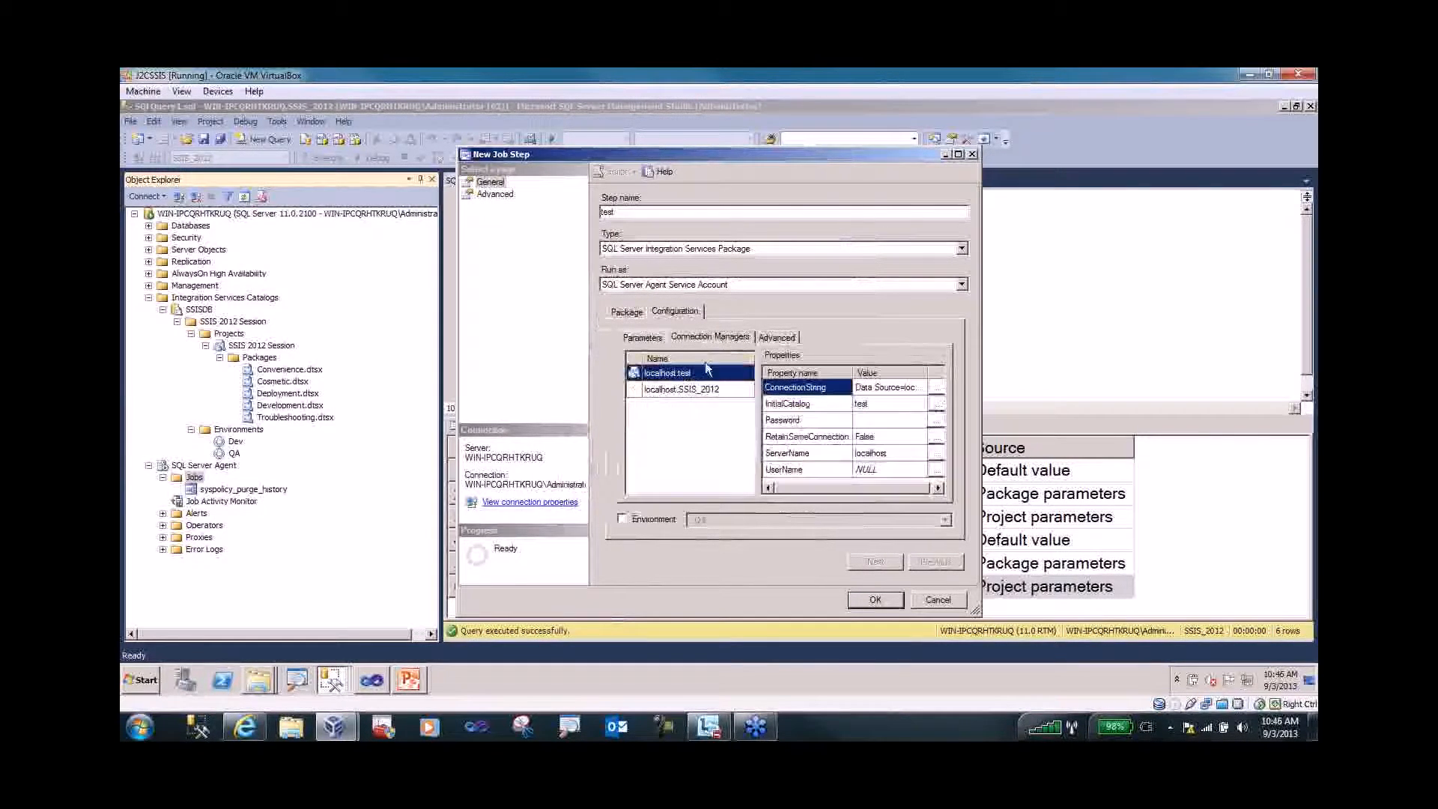
click(781, 336)
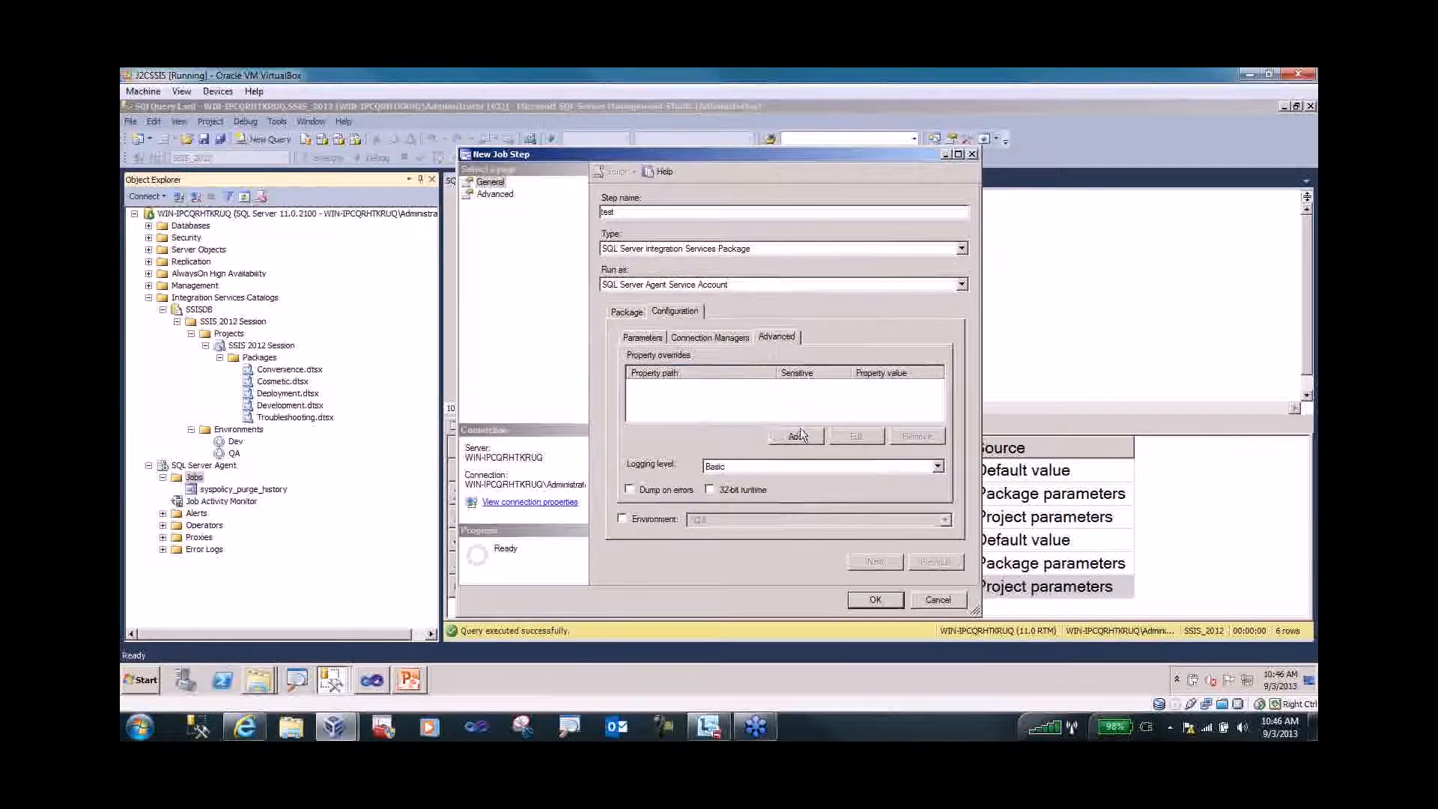
click(659, 343)
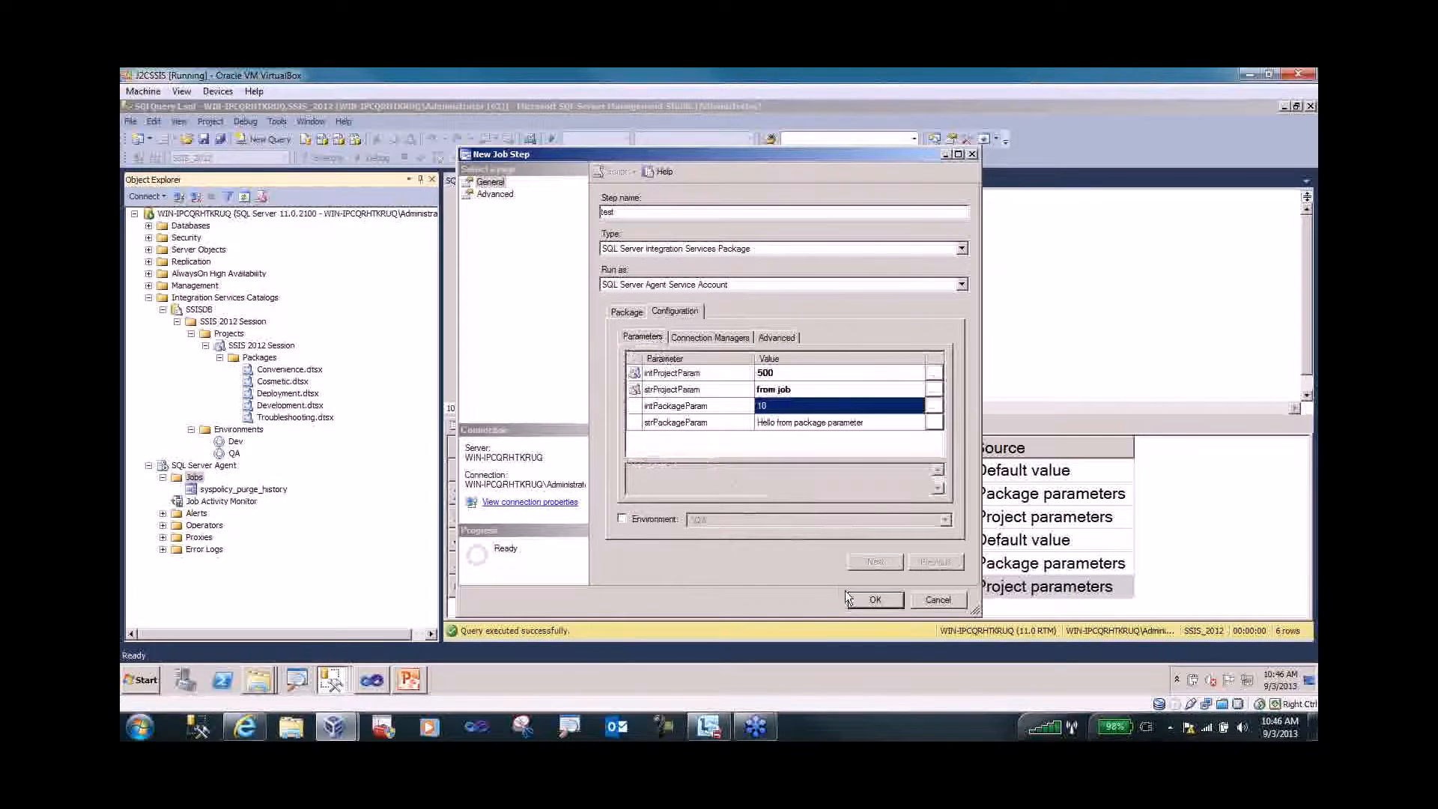
click(878, 598)
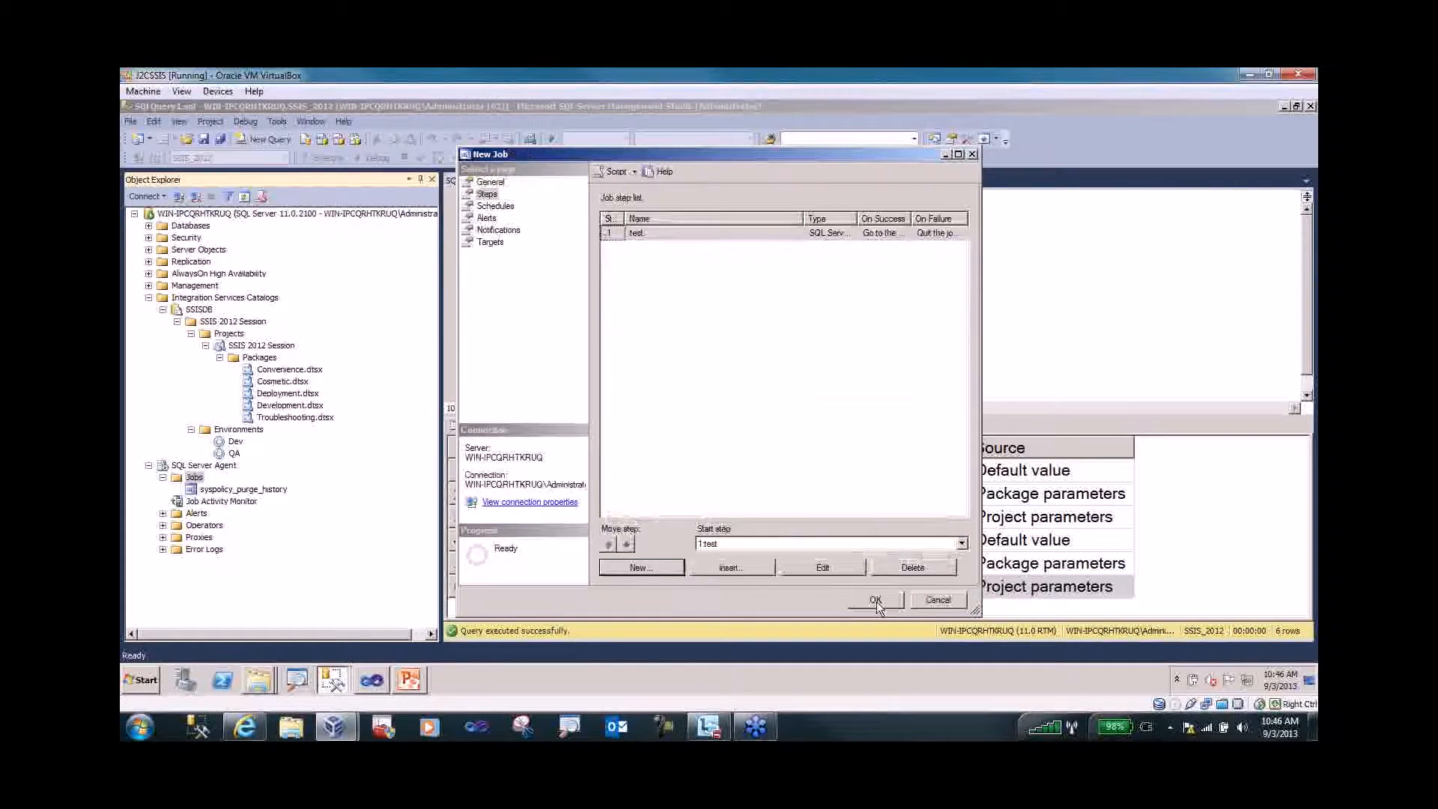
- Save the test job and run it from SQL Server Agent
click(875, 599)
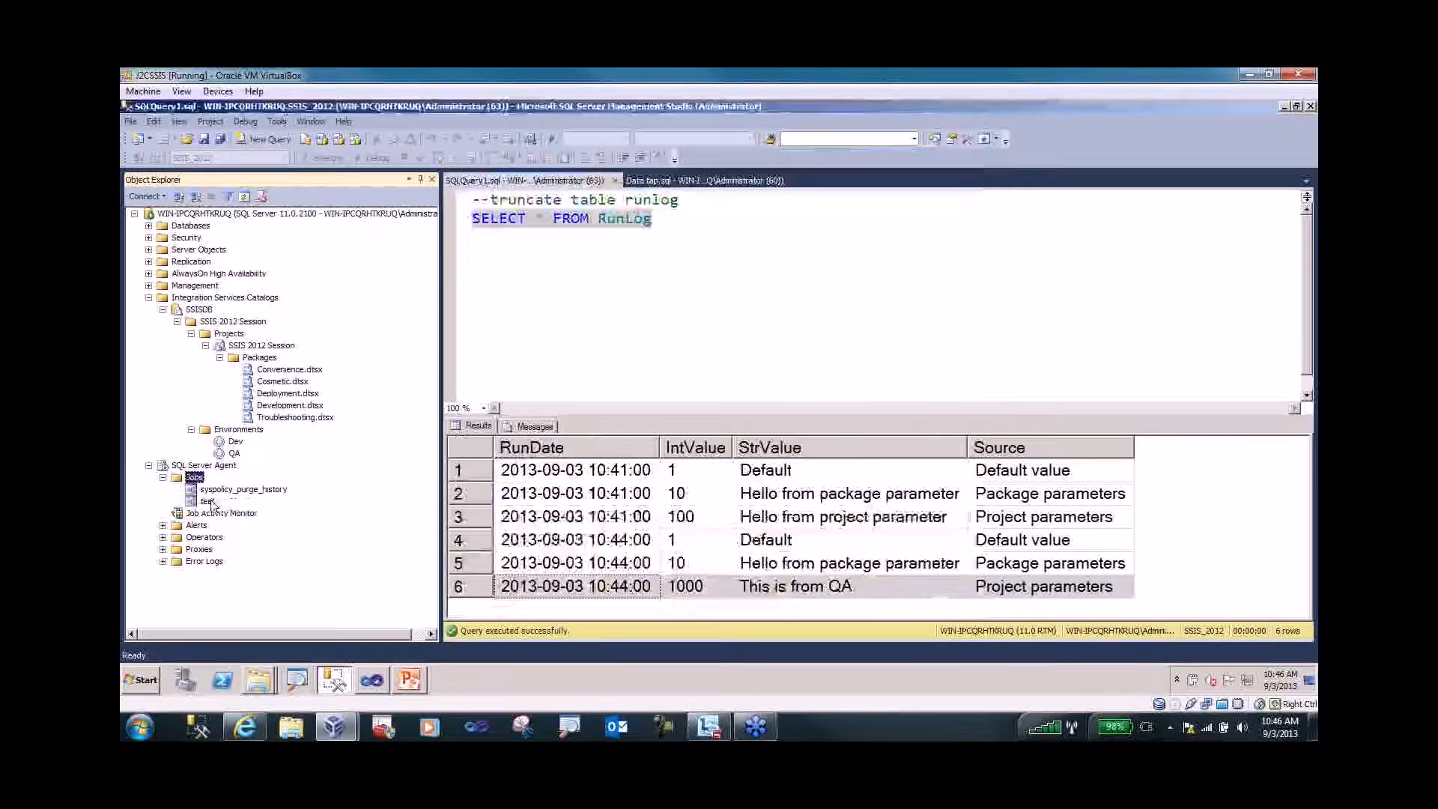
right_click(210, 501)
click(254, 451)
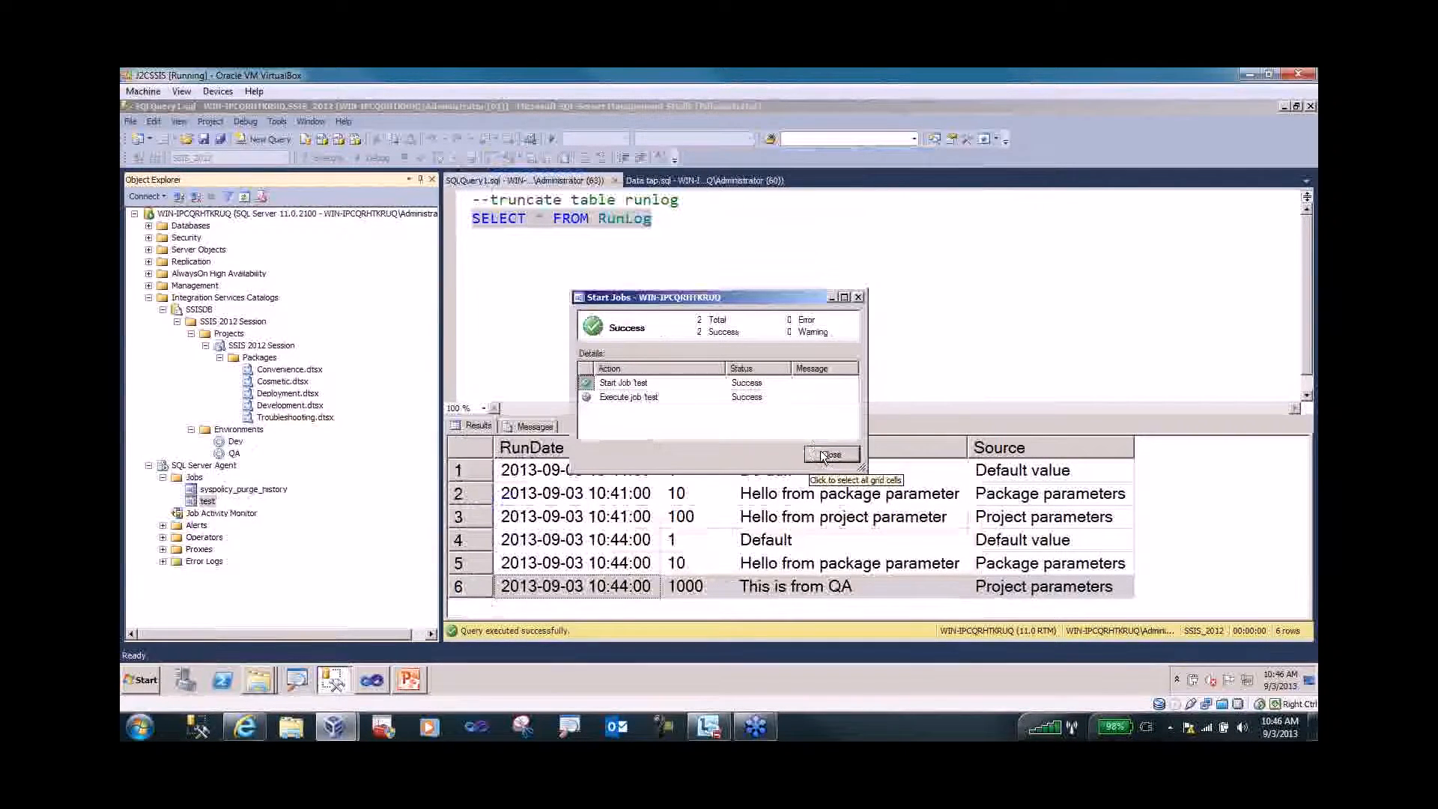
click(831, 454)
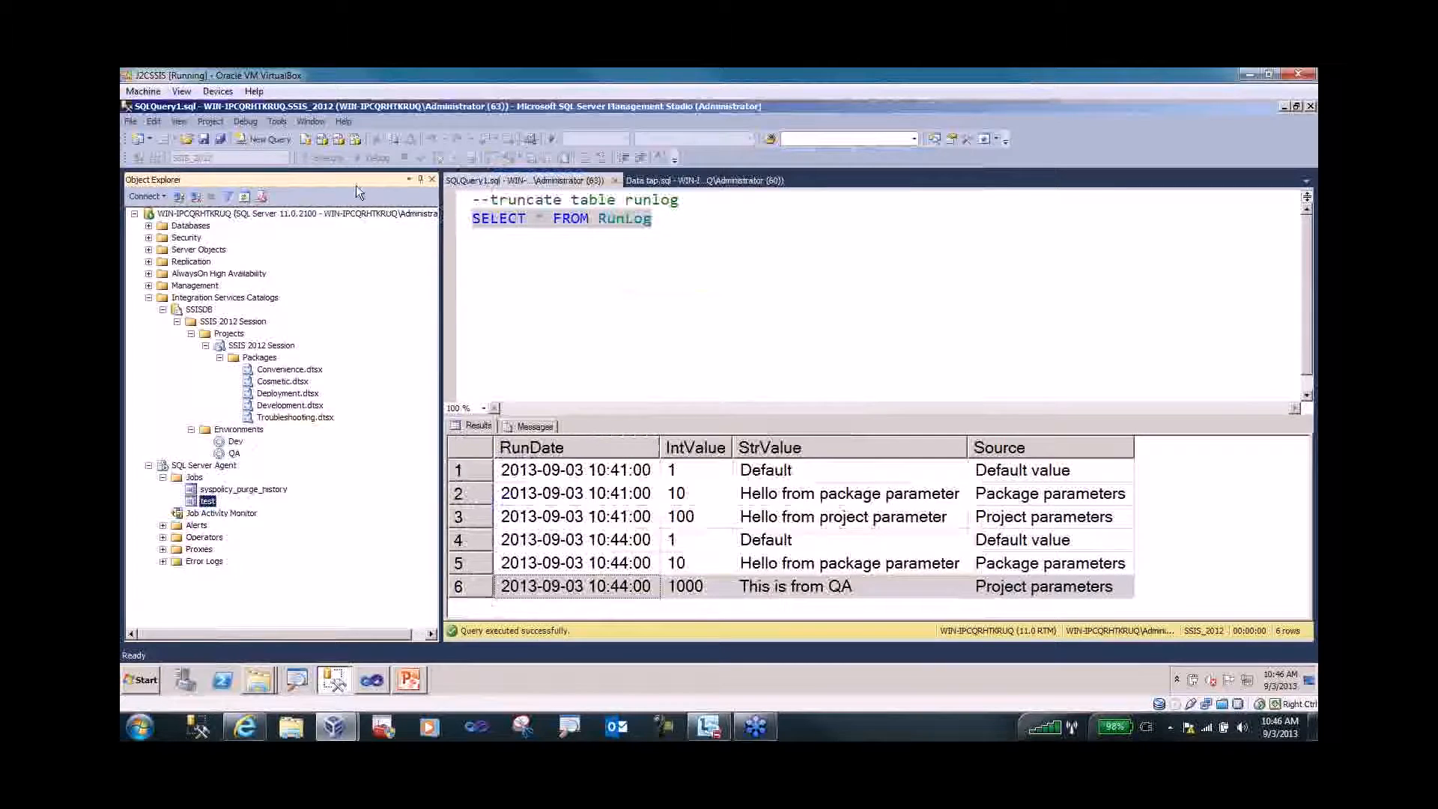
- Rerun the RunLog query and scroll to row 9 showing 'from job'
click(512, 218)
click(457, 224)
click(328, 158)
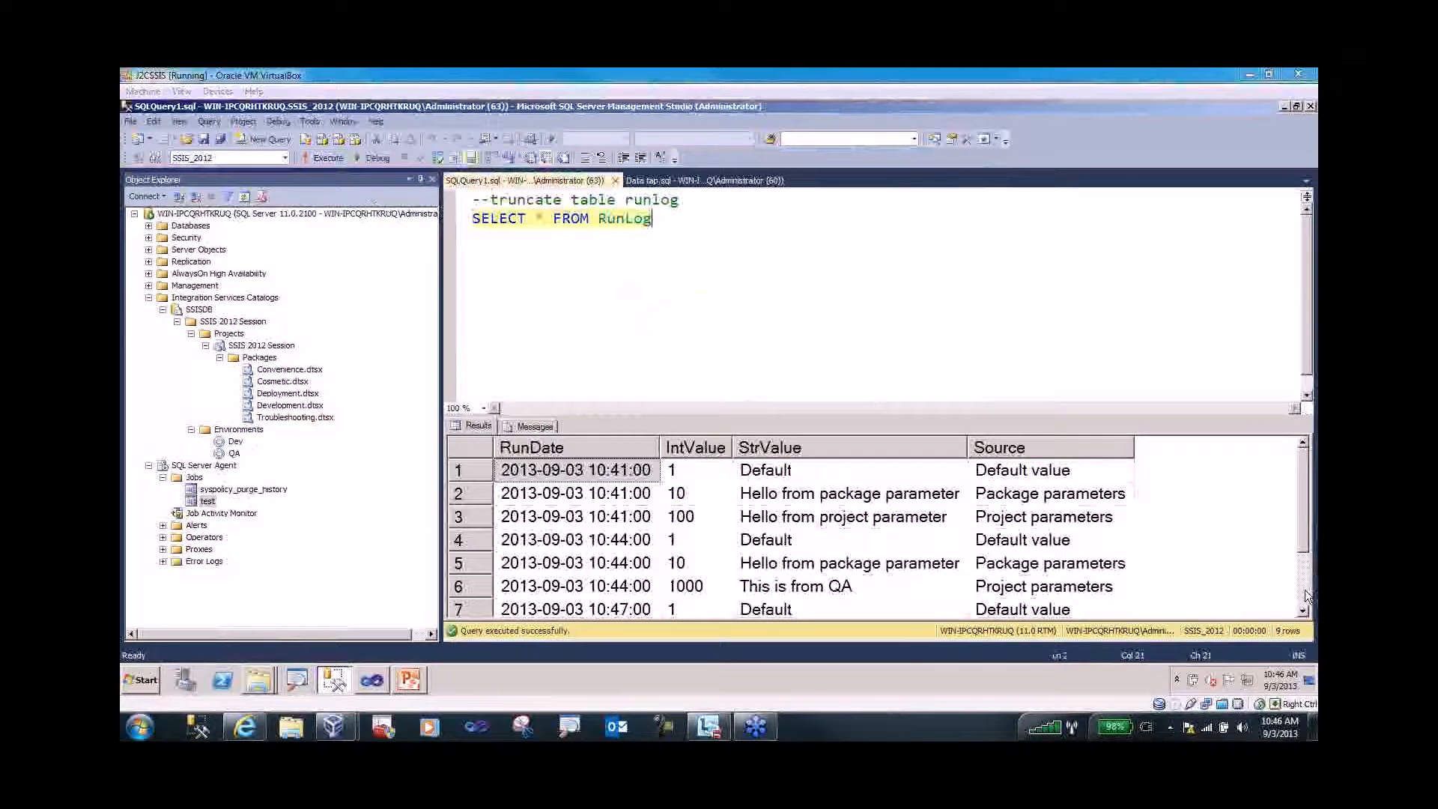
scroll(1308, 596, down, 1)
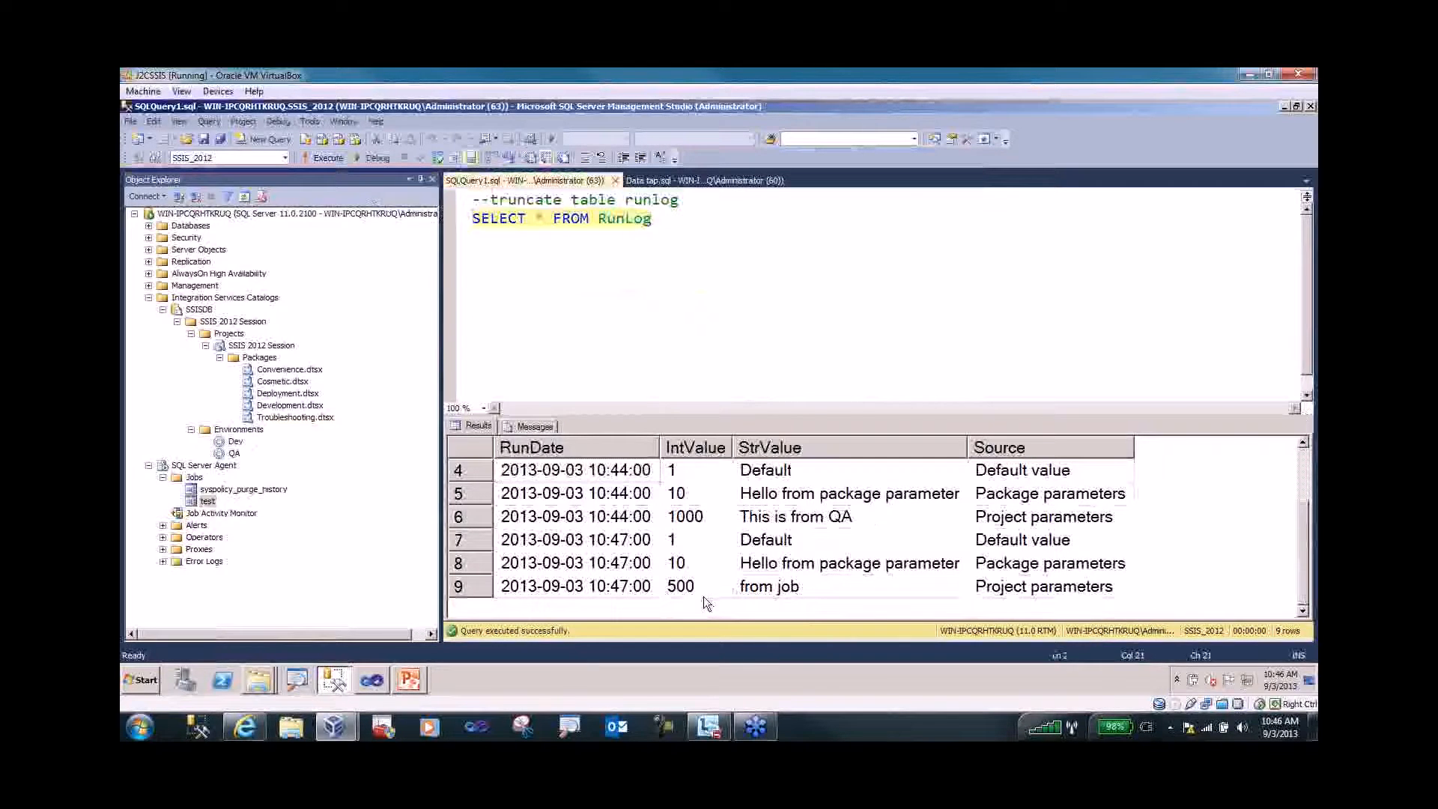
click(788, 590)
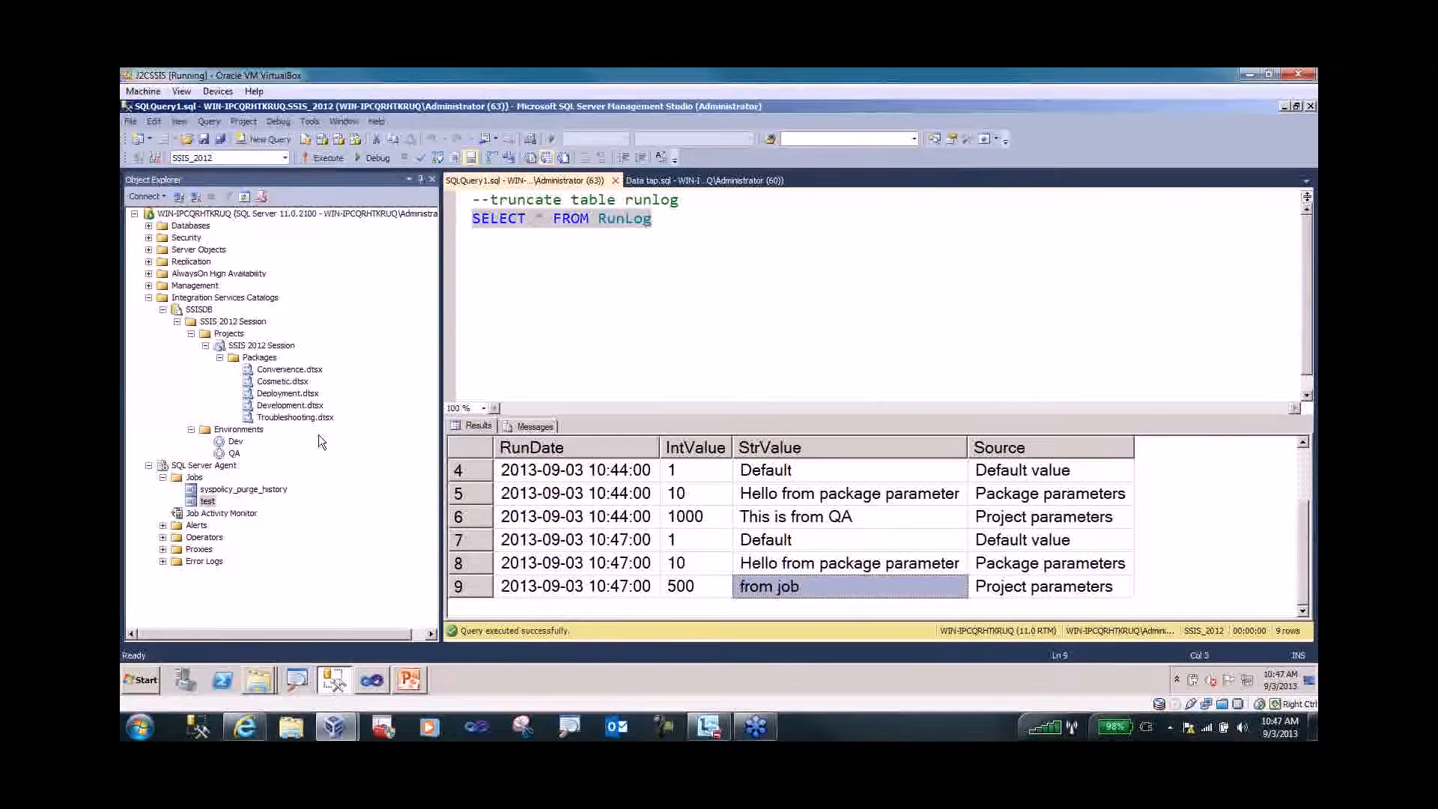
- Script a Deployment.dtsx execution using the .\QA environment to a new query, then cancel
click(281, 406)
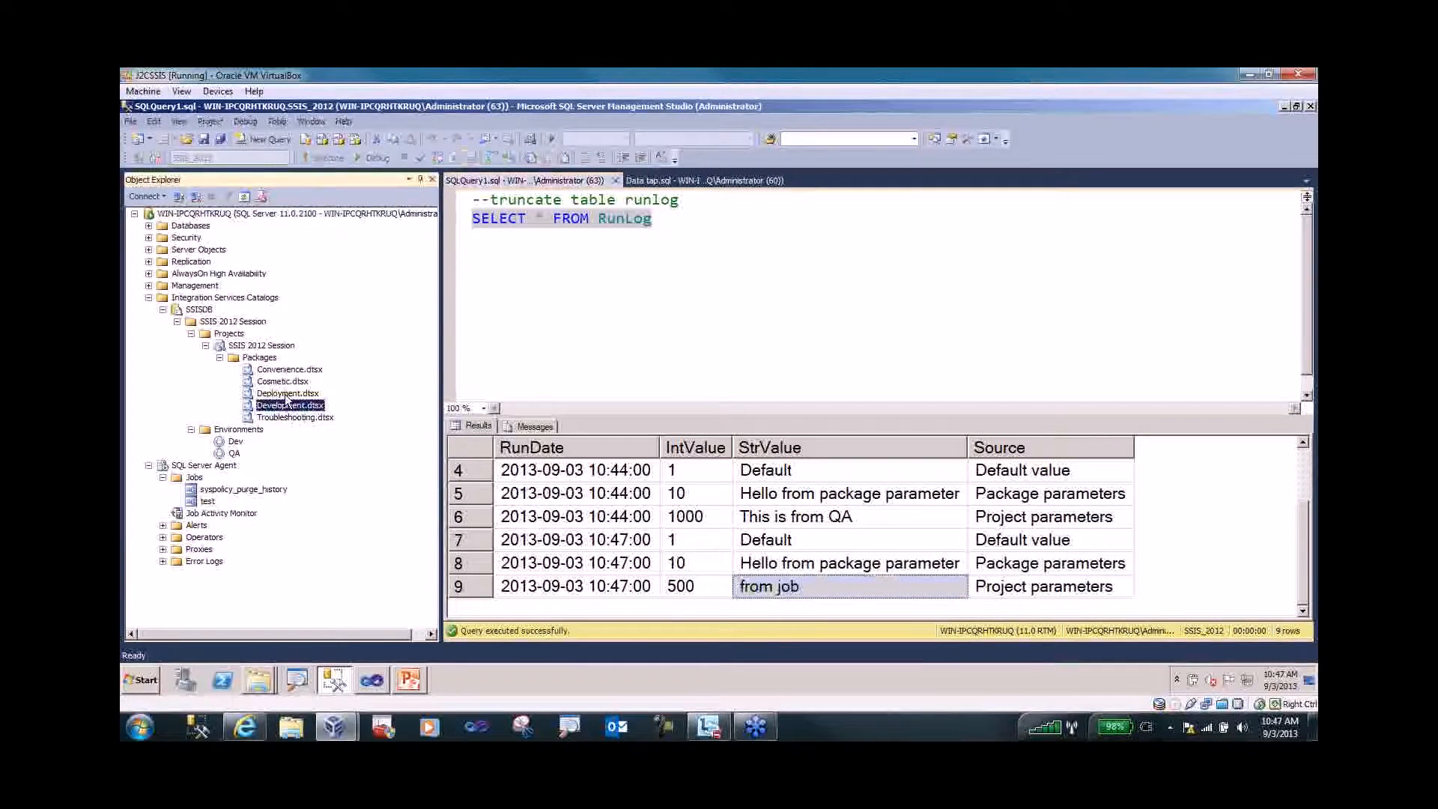
click(286, 396)
right_click(286, 398)
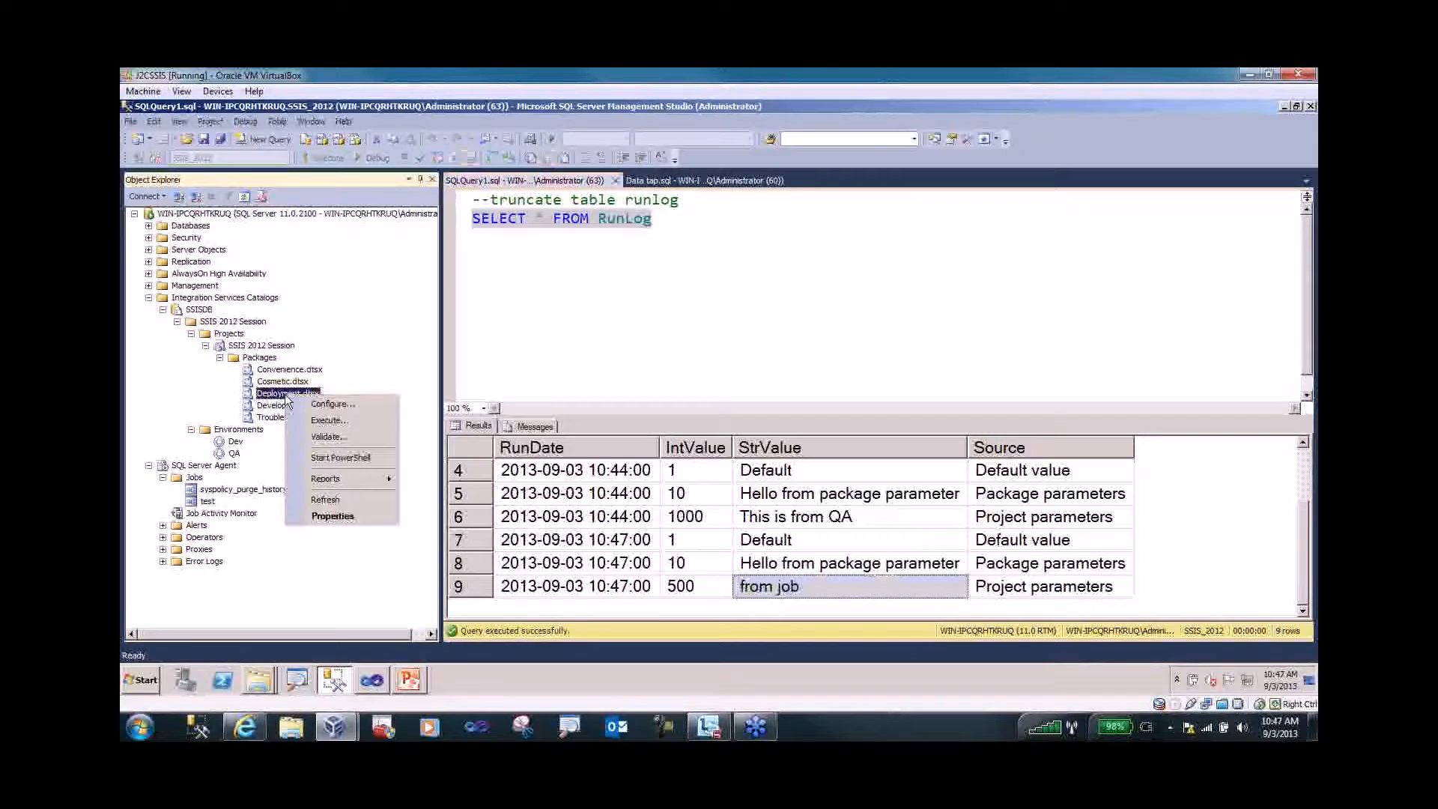
click(325, 421)
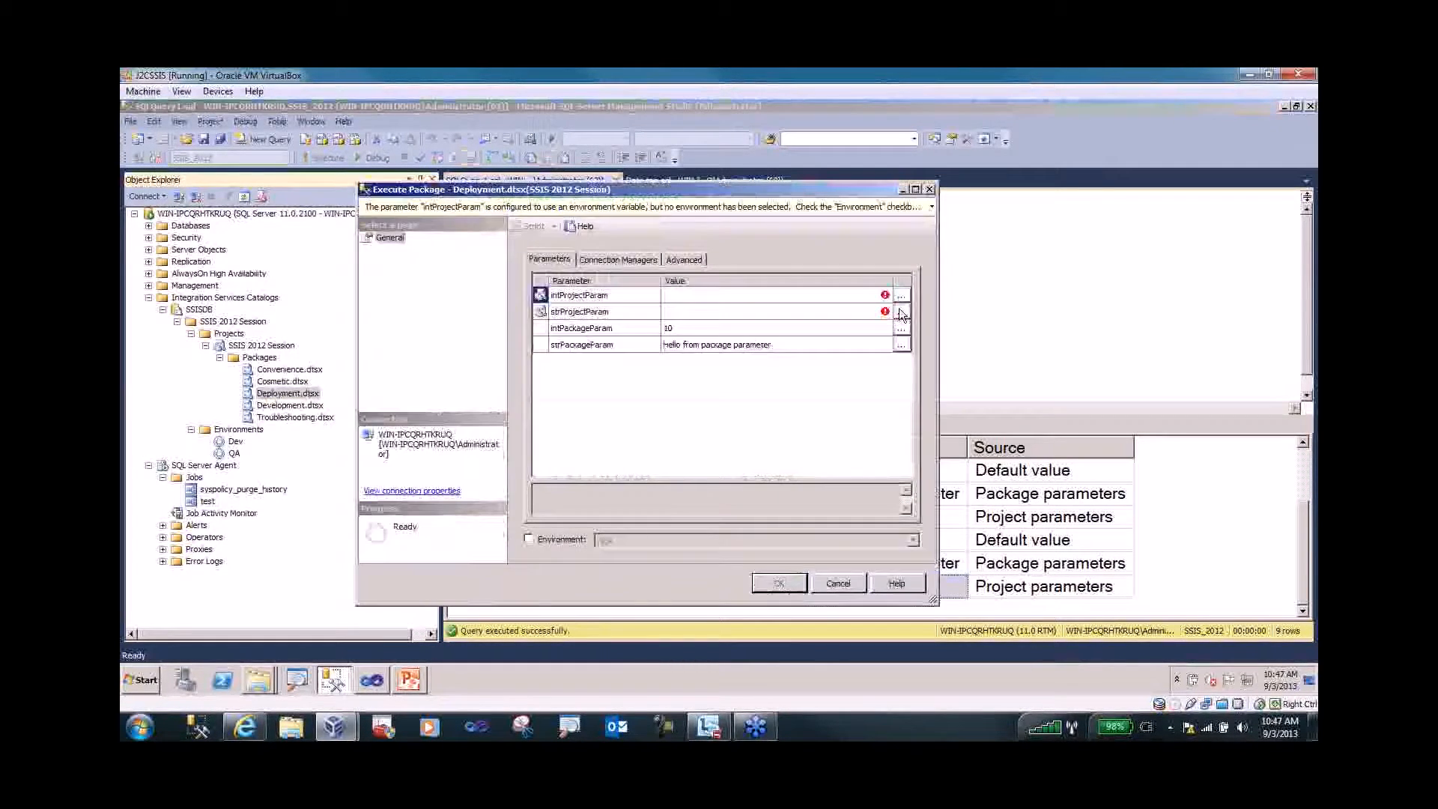
click(902, 295)
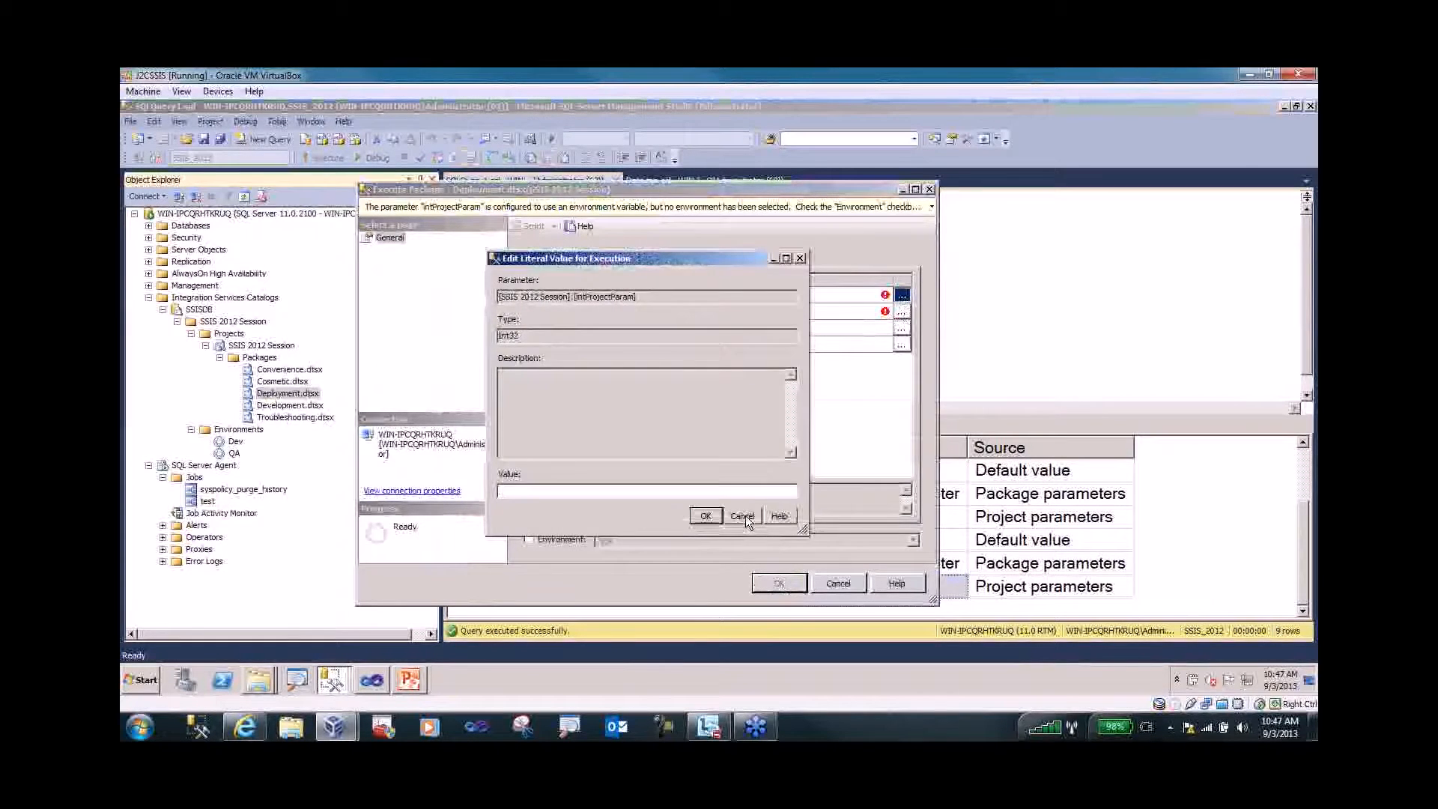
click(745, 515)
click(531, 539)
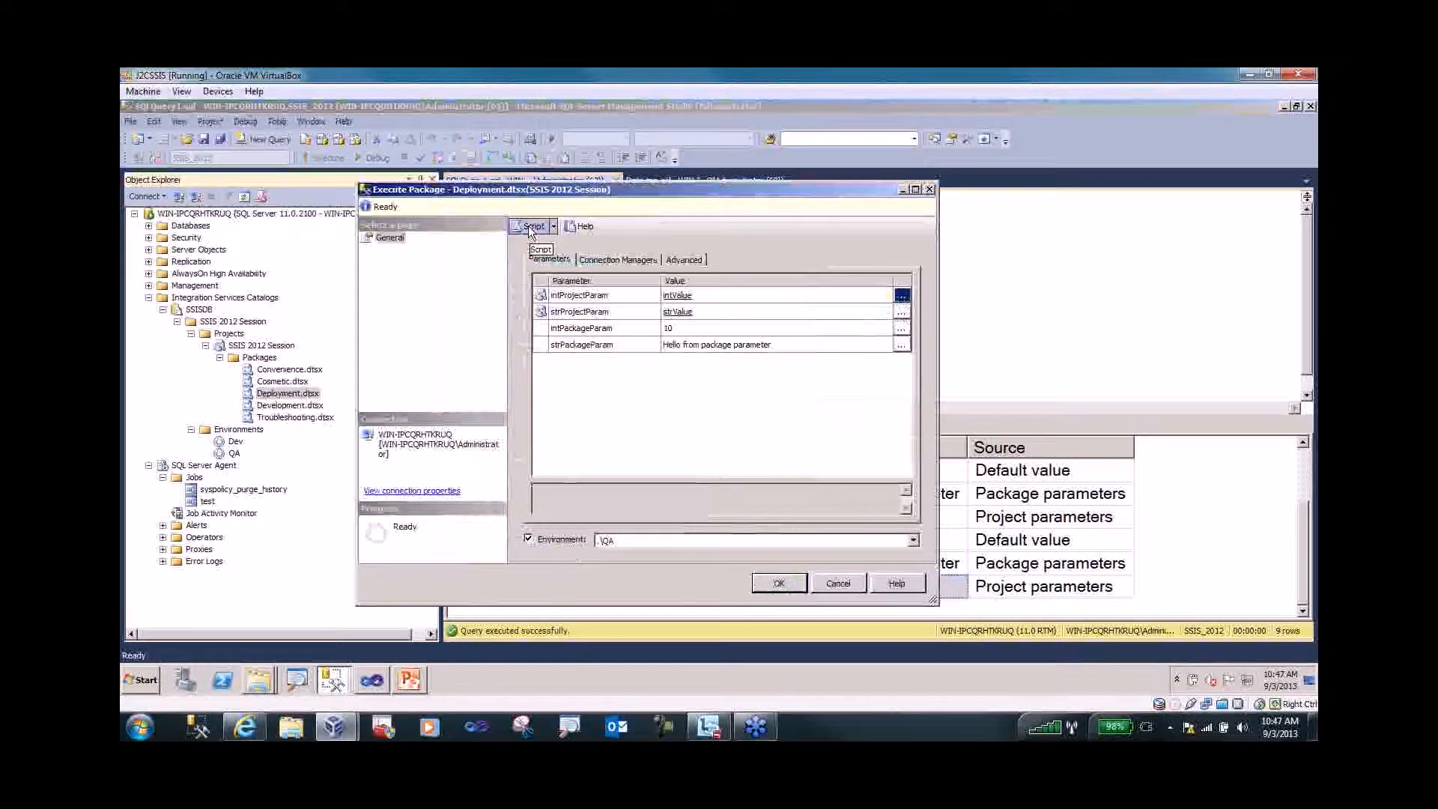
click(532, 226)
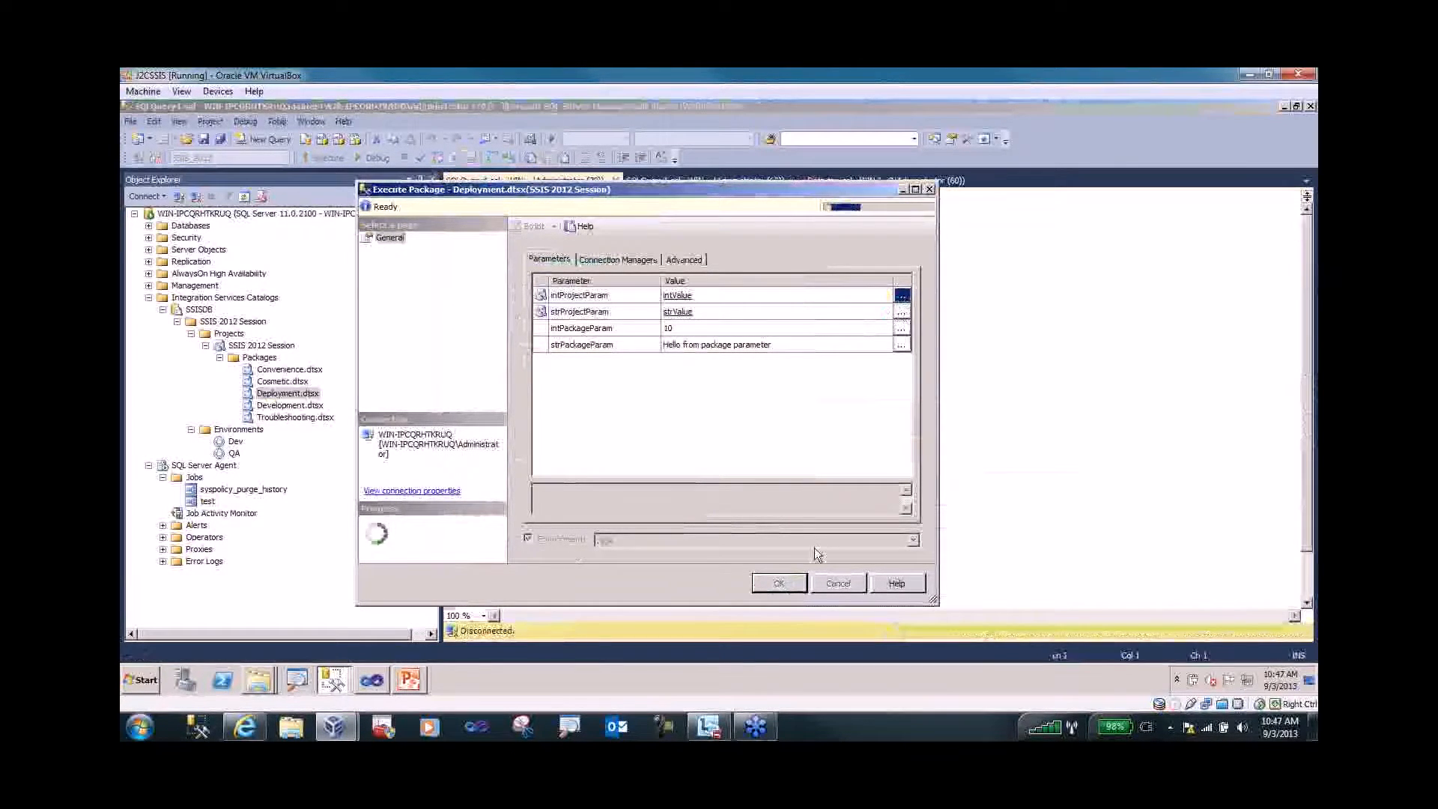
click(835, 583)
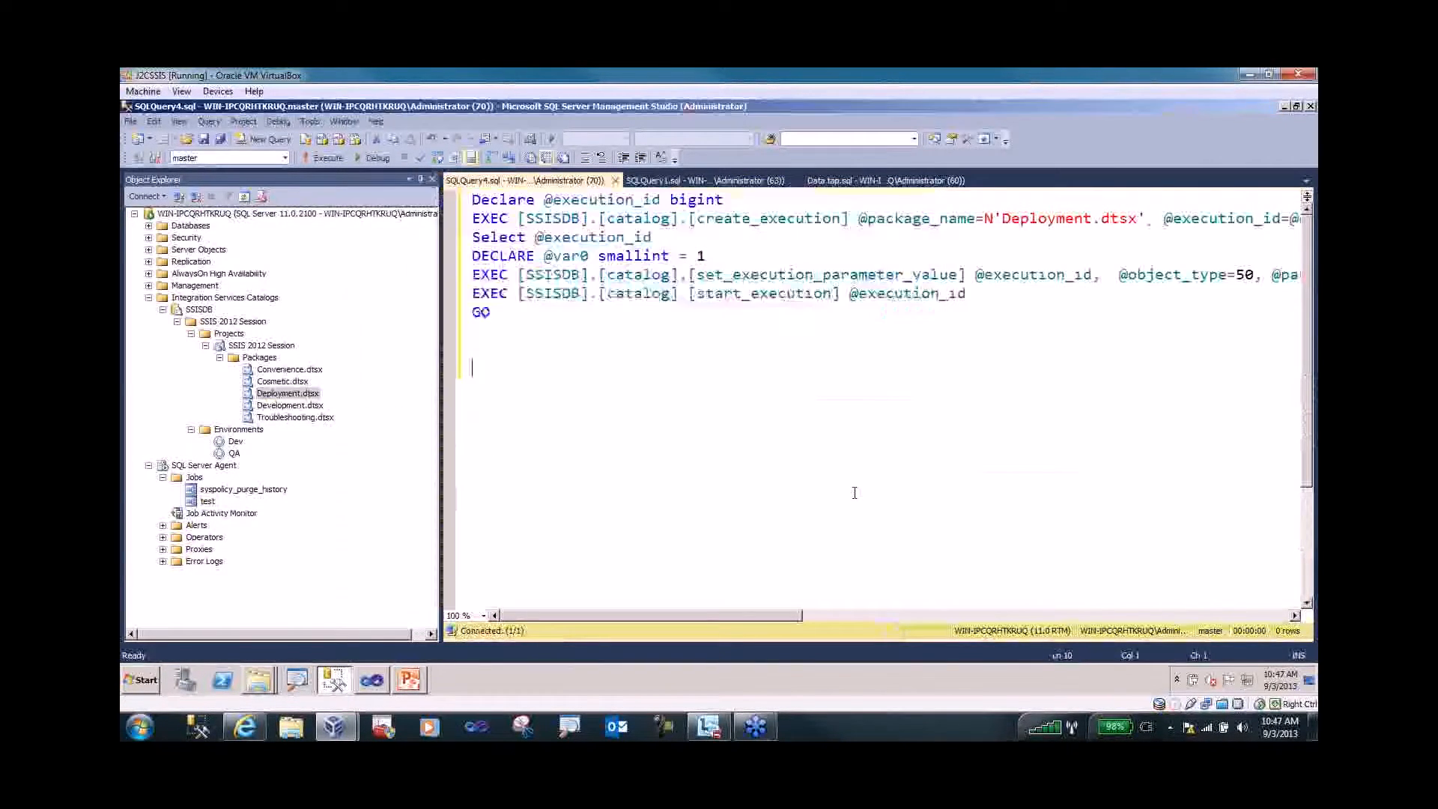
click(1162, 217)
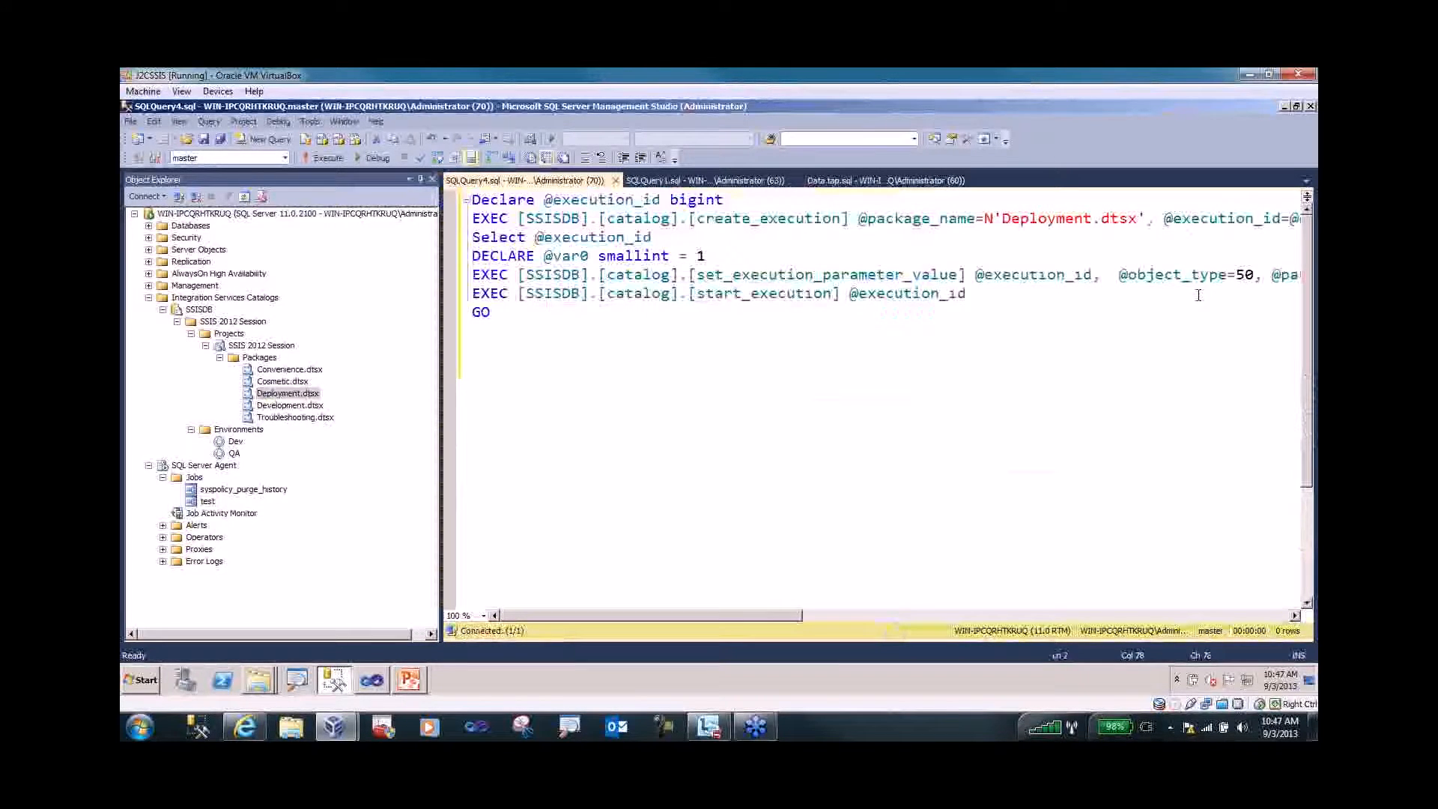
key(Return)
click(1109, 237)
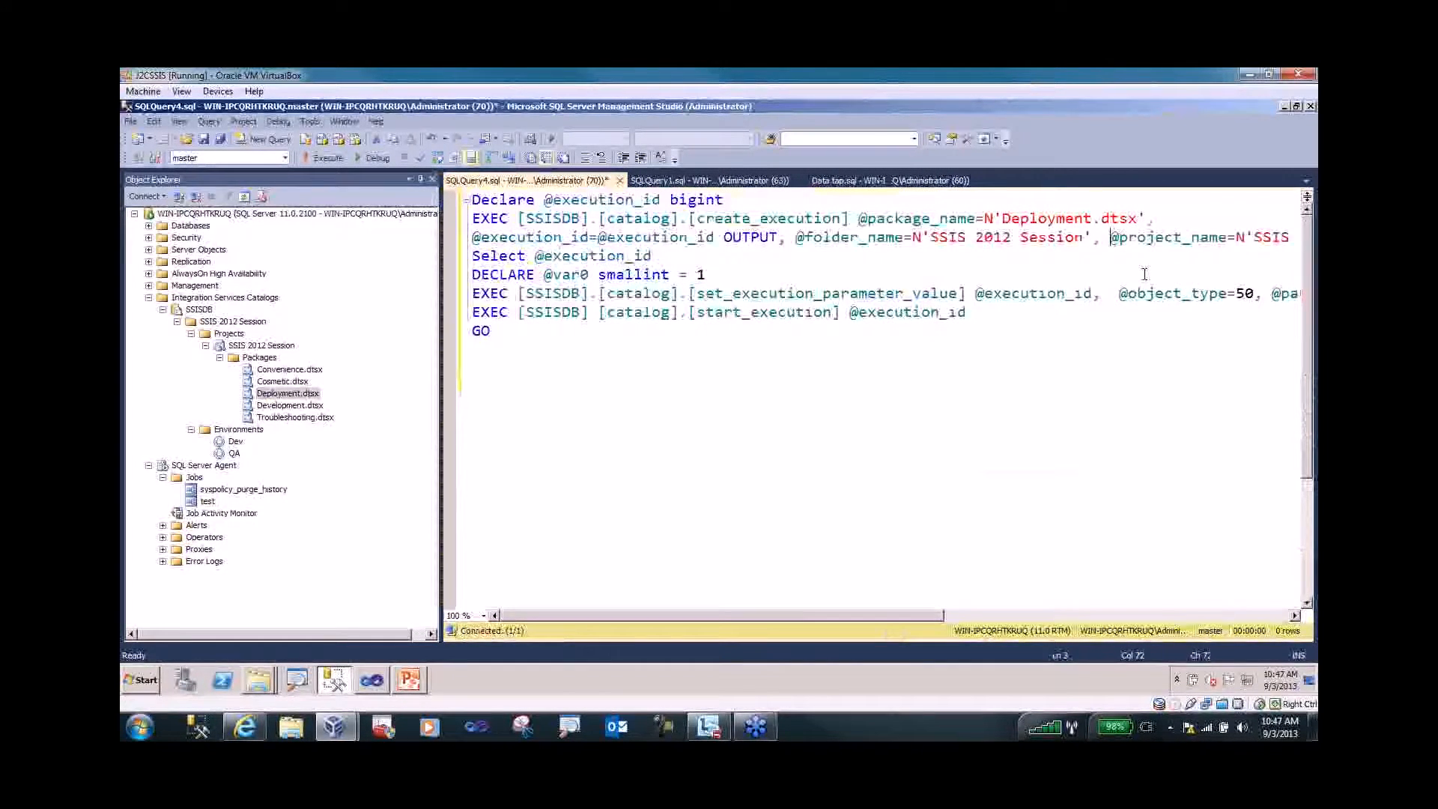
key(Return)
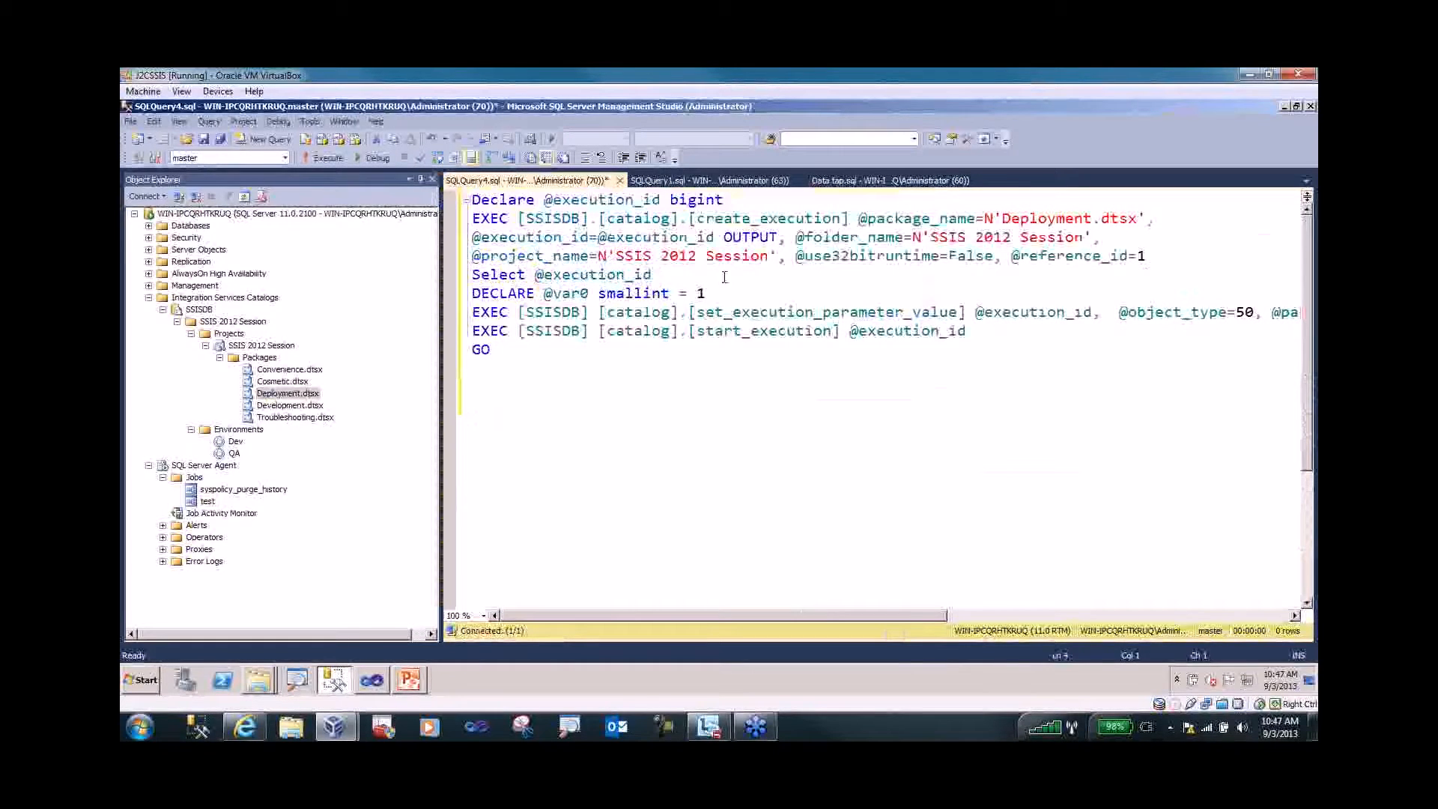
click(1119, 312)
key(Return)
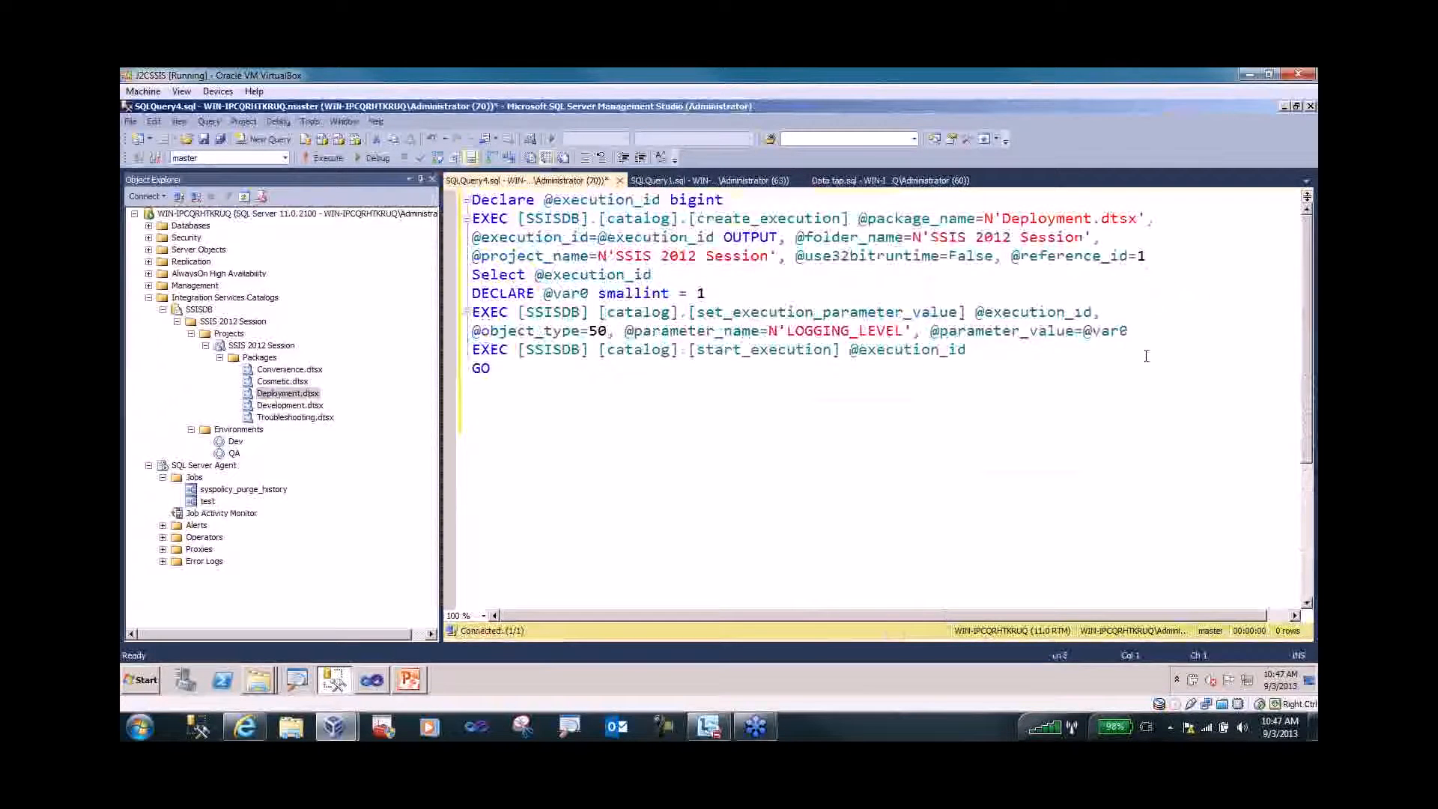
drag(778, 330, 913, 331)
click(795, 411)
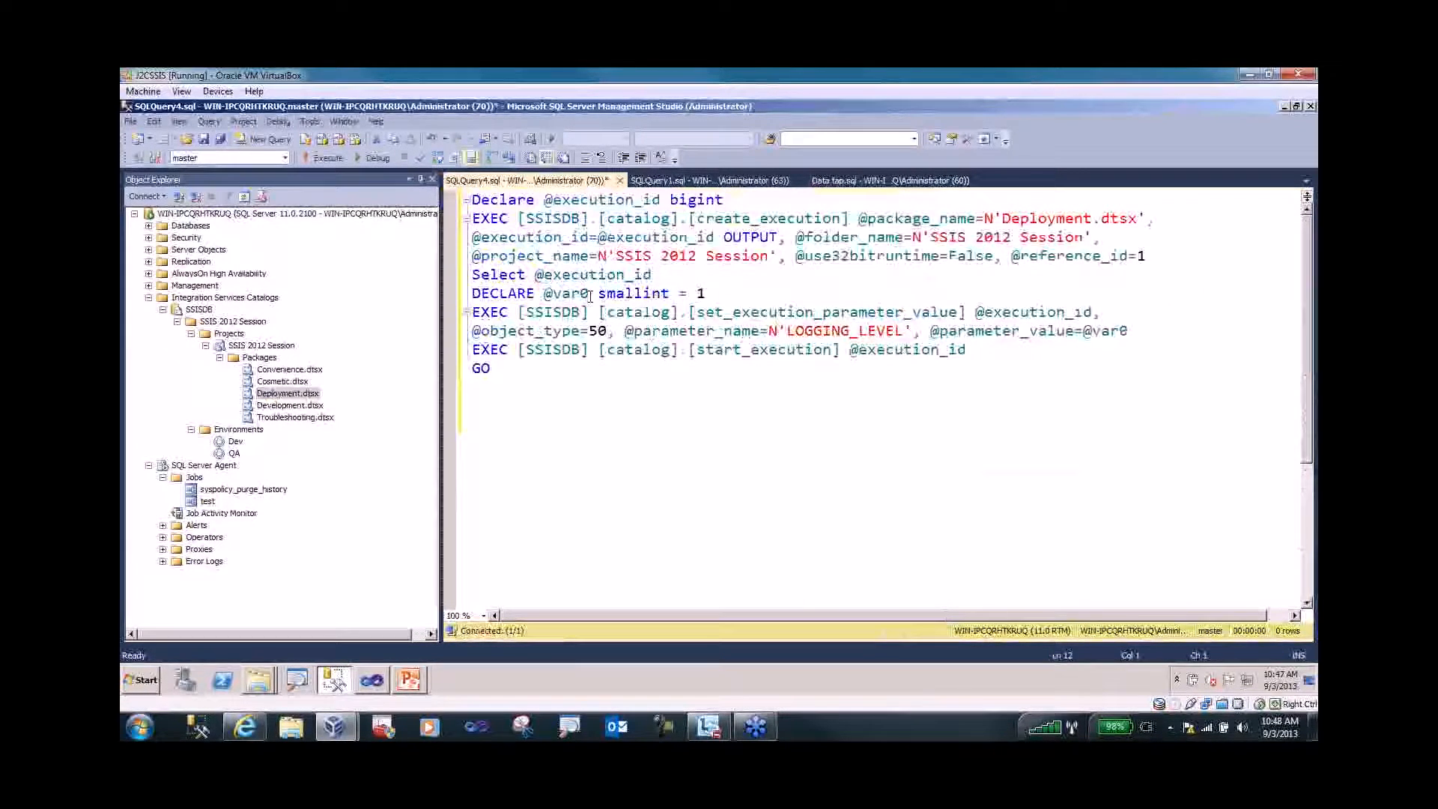
- Execute the script, starting execution ID 4, and return to the RunLog query
click(327, 157)
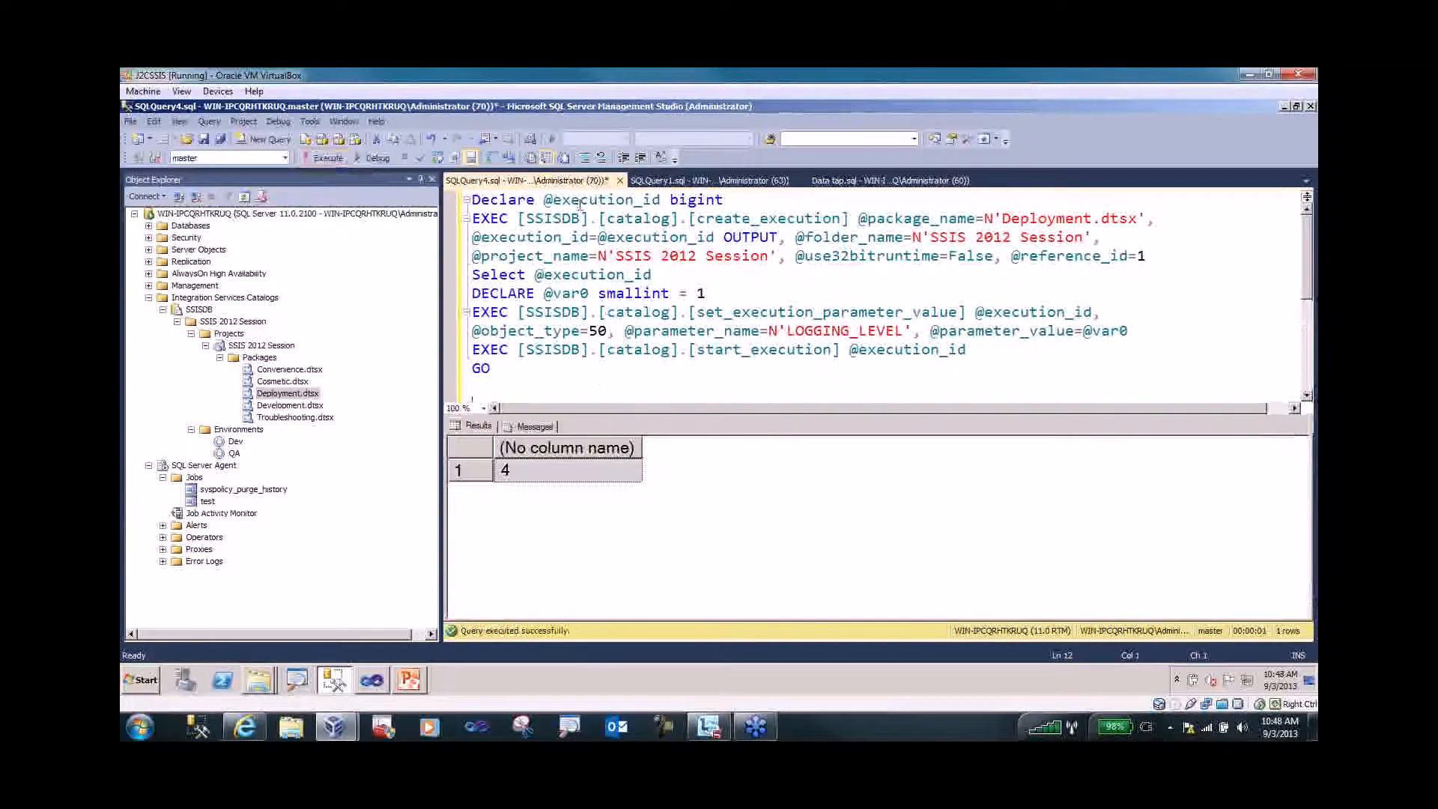
drag(541, 201, 661, 201)
click(574, 348)
click(690, 180)
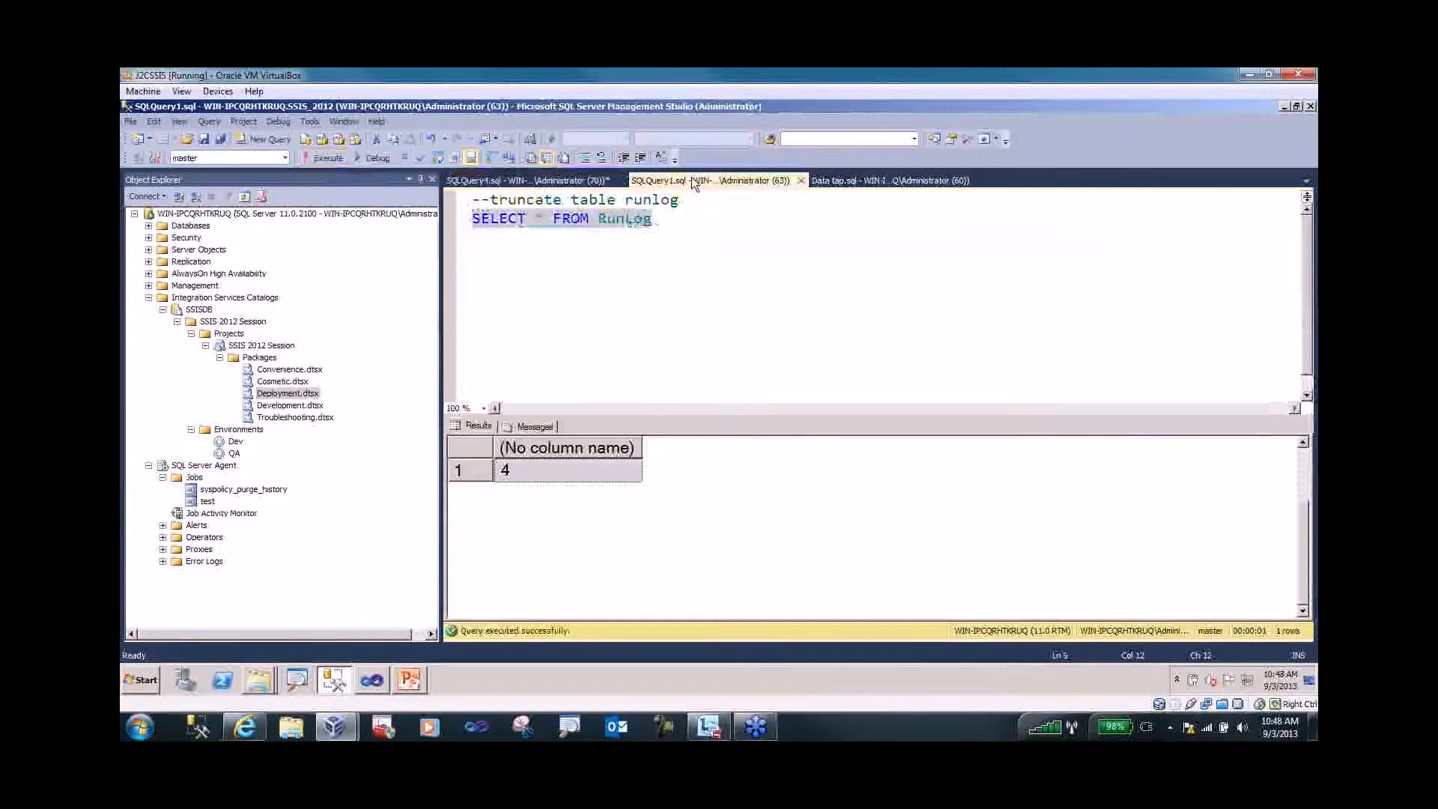
- Rerun RunLog to see row 12 (1000, 'This is from QA'), then return to the script
click(325, 157)
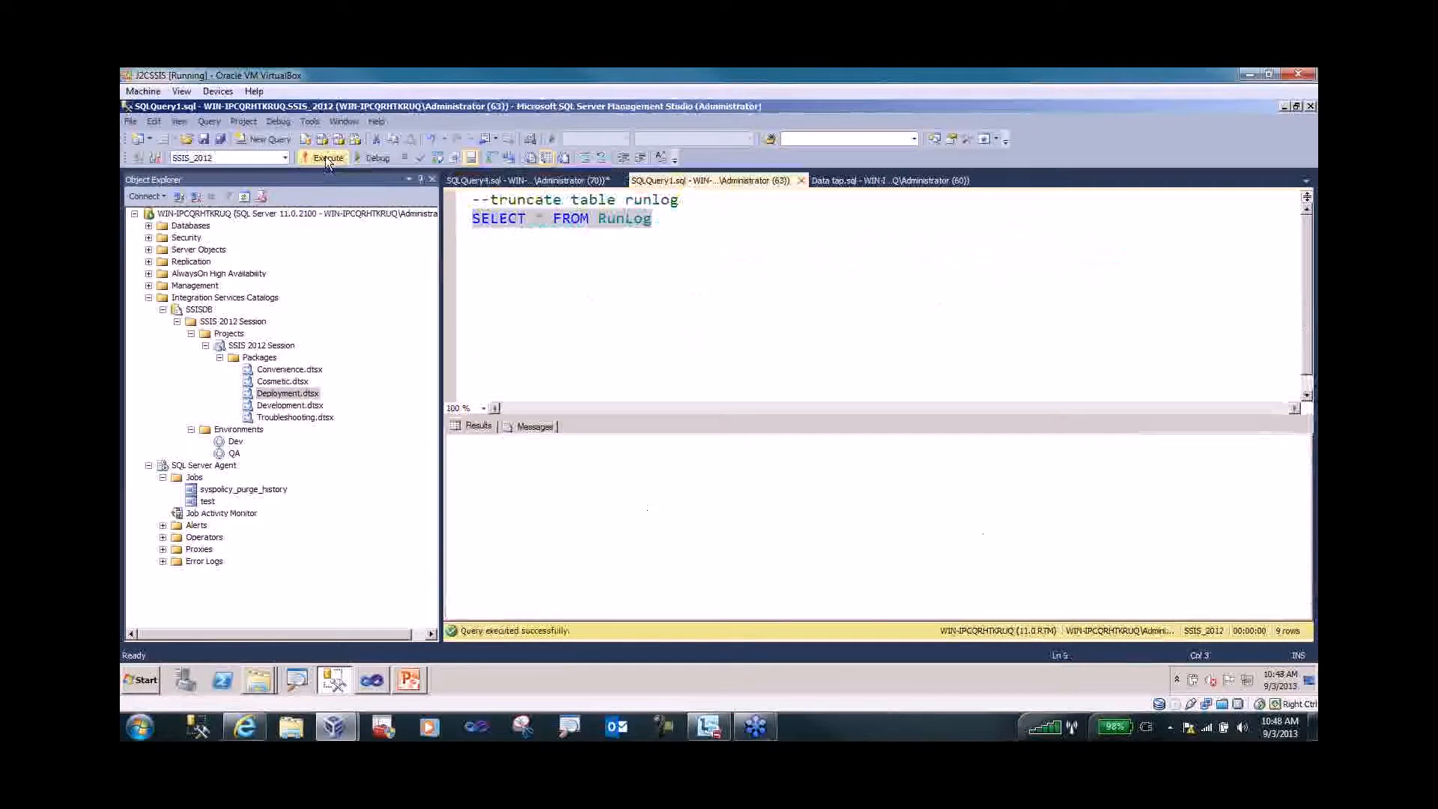
click(1300, 603)
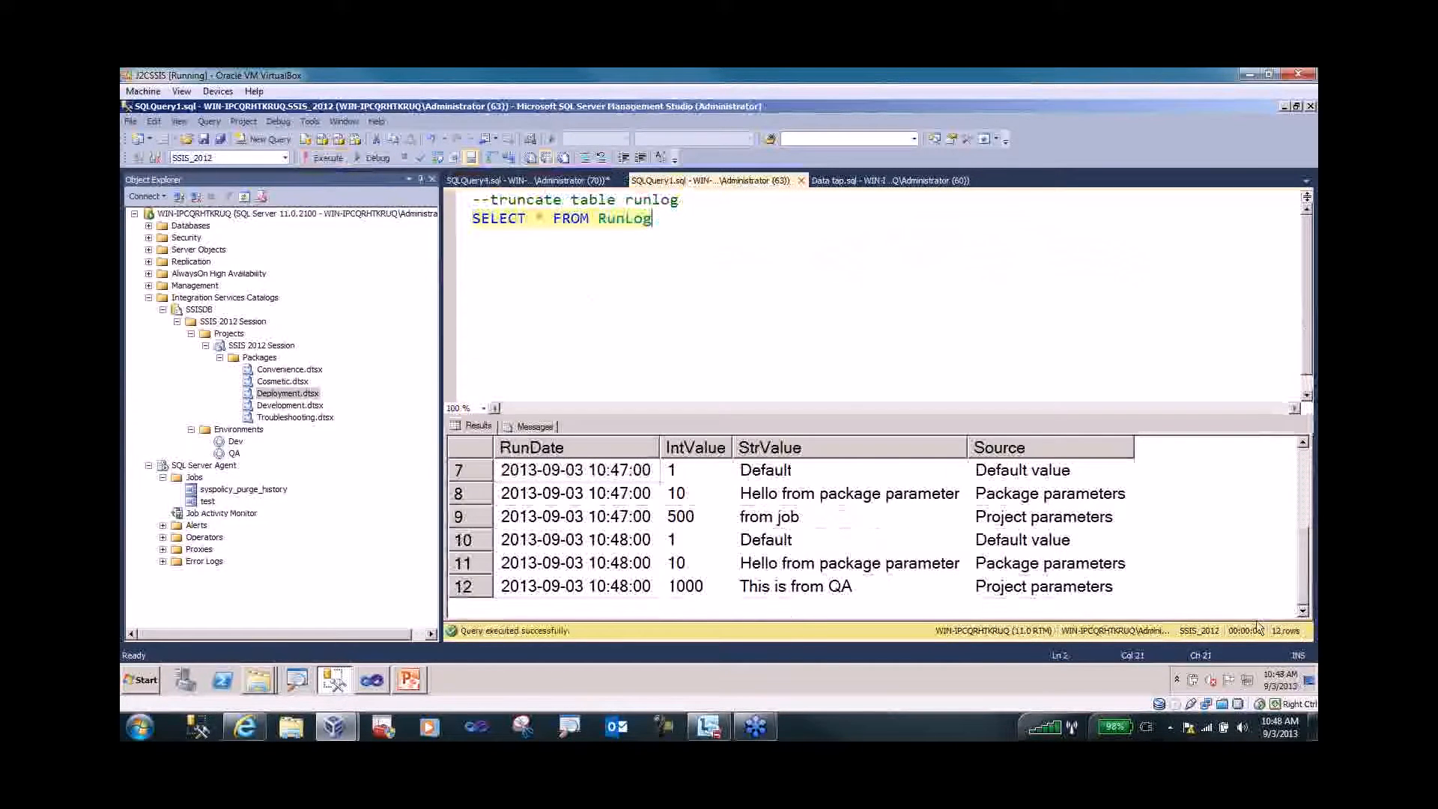
click(458, 586)
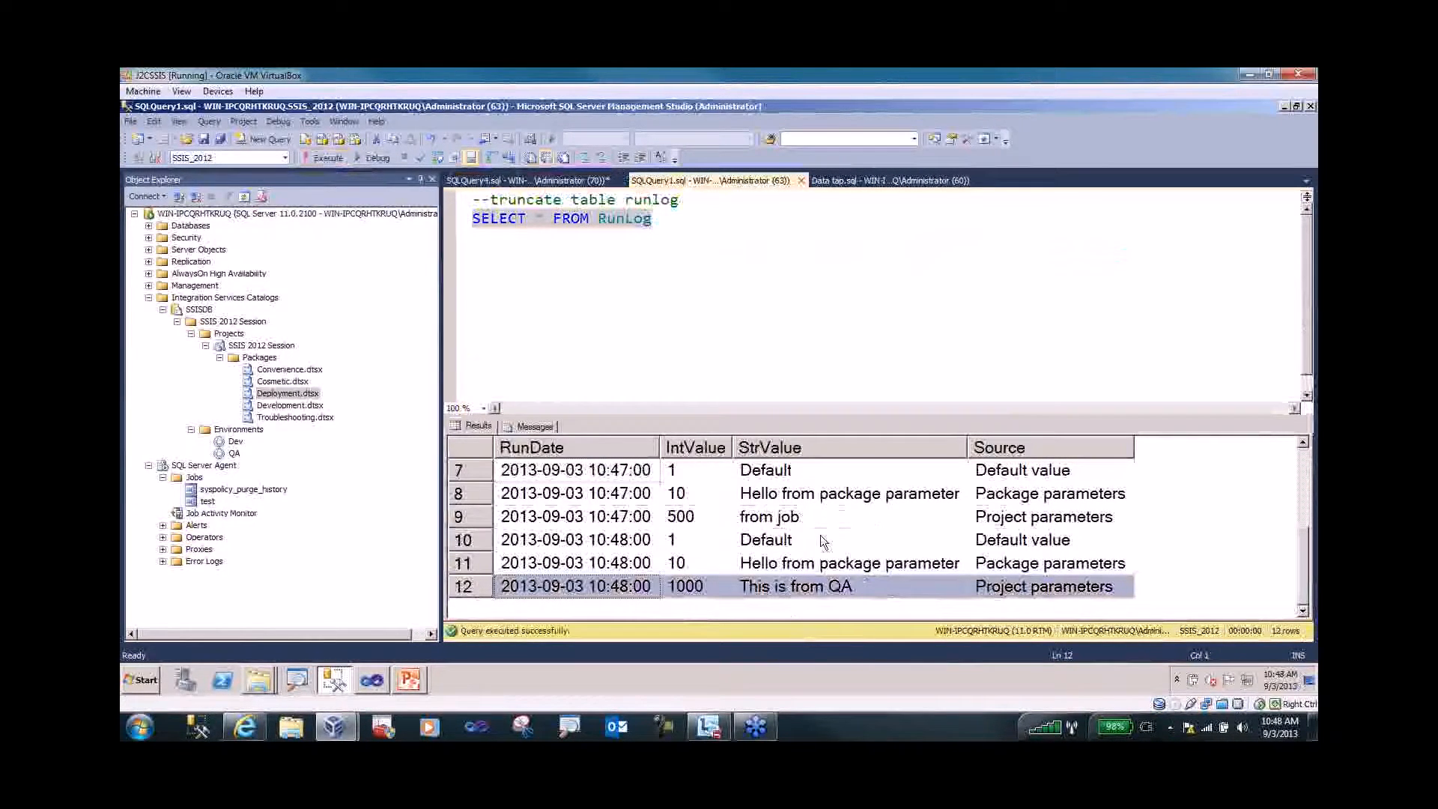
click(473, 183)
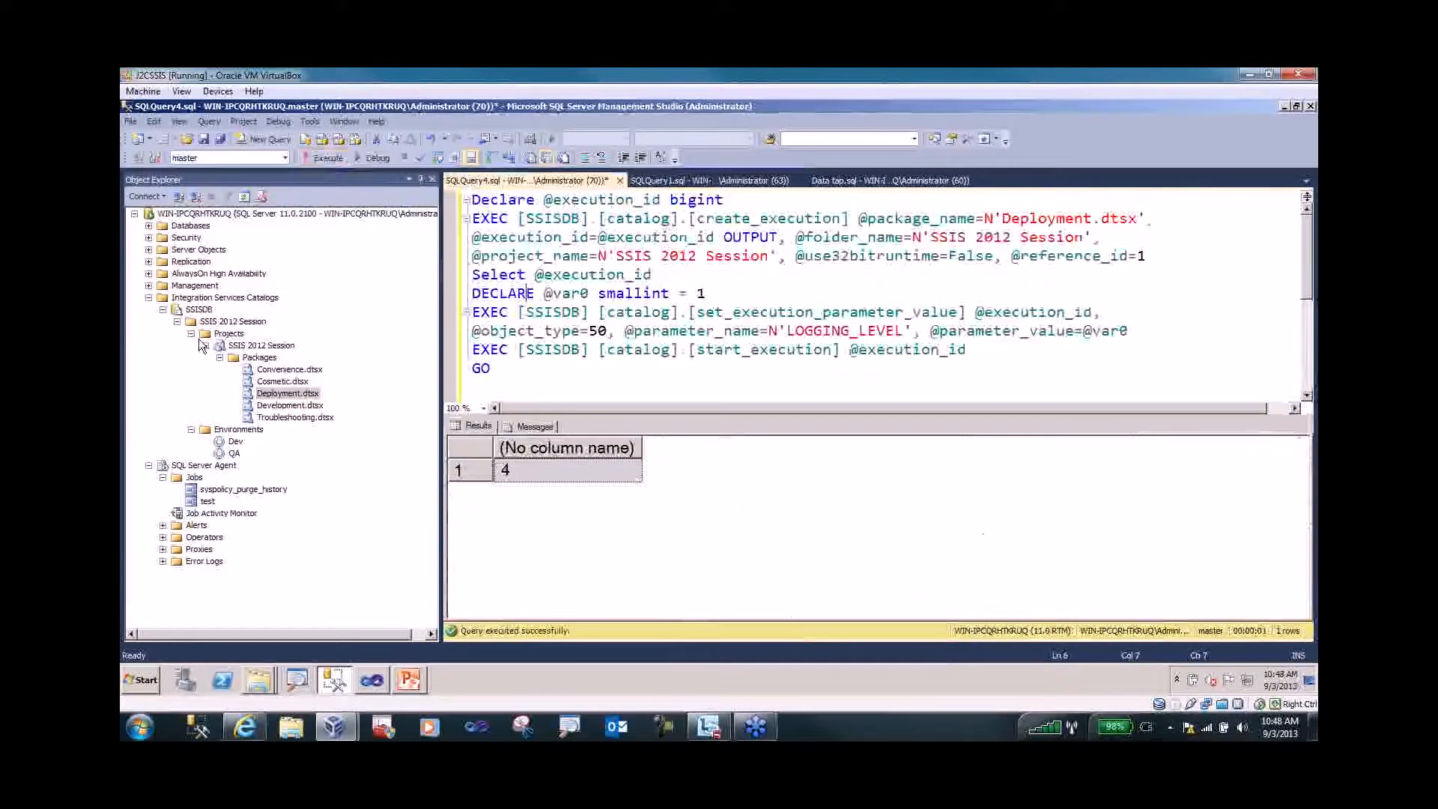
click(262, 347)
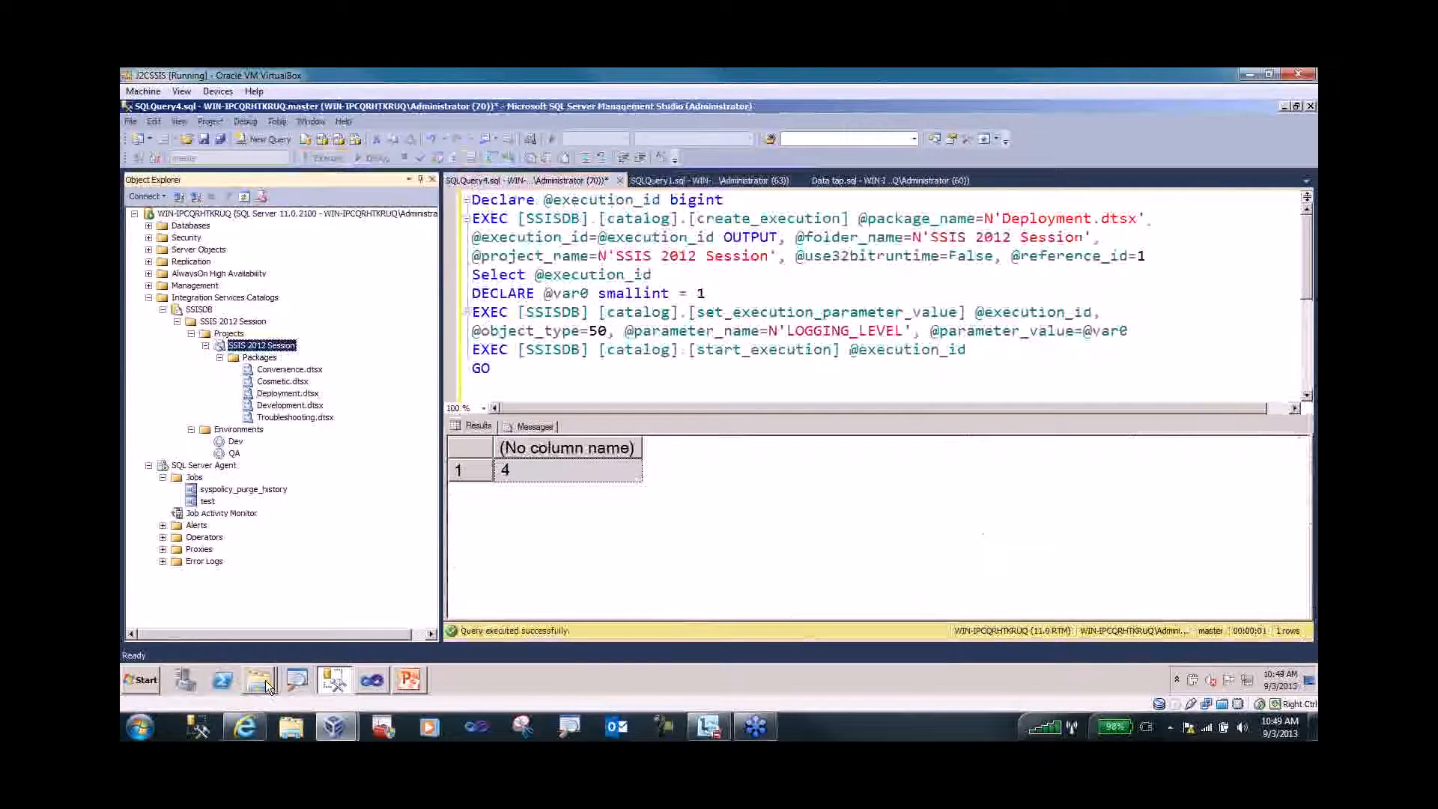
- Show the bin\Development Explorer window containing the 47 KB SSIS 2012 Session.ispac
mouse_move(268, 685)
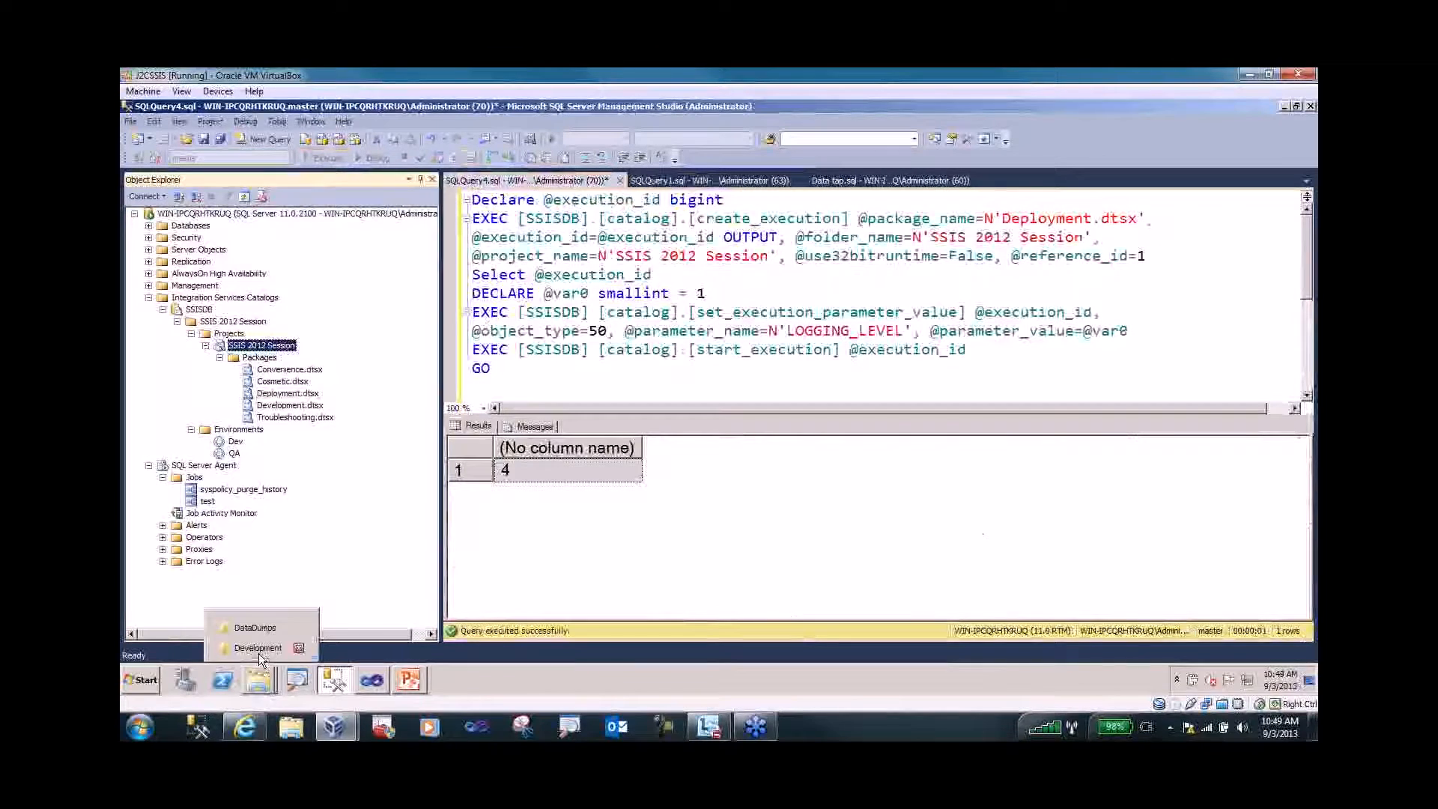
click(257, 648)
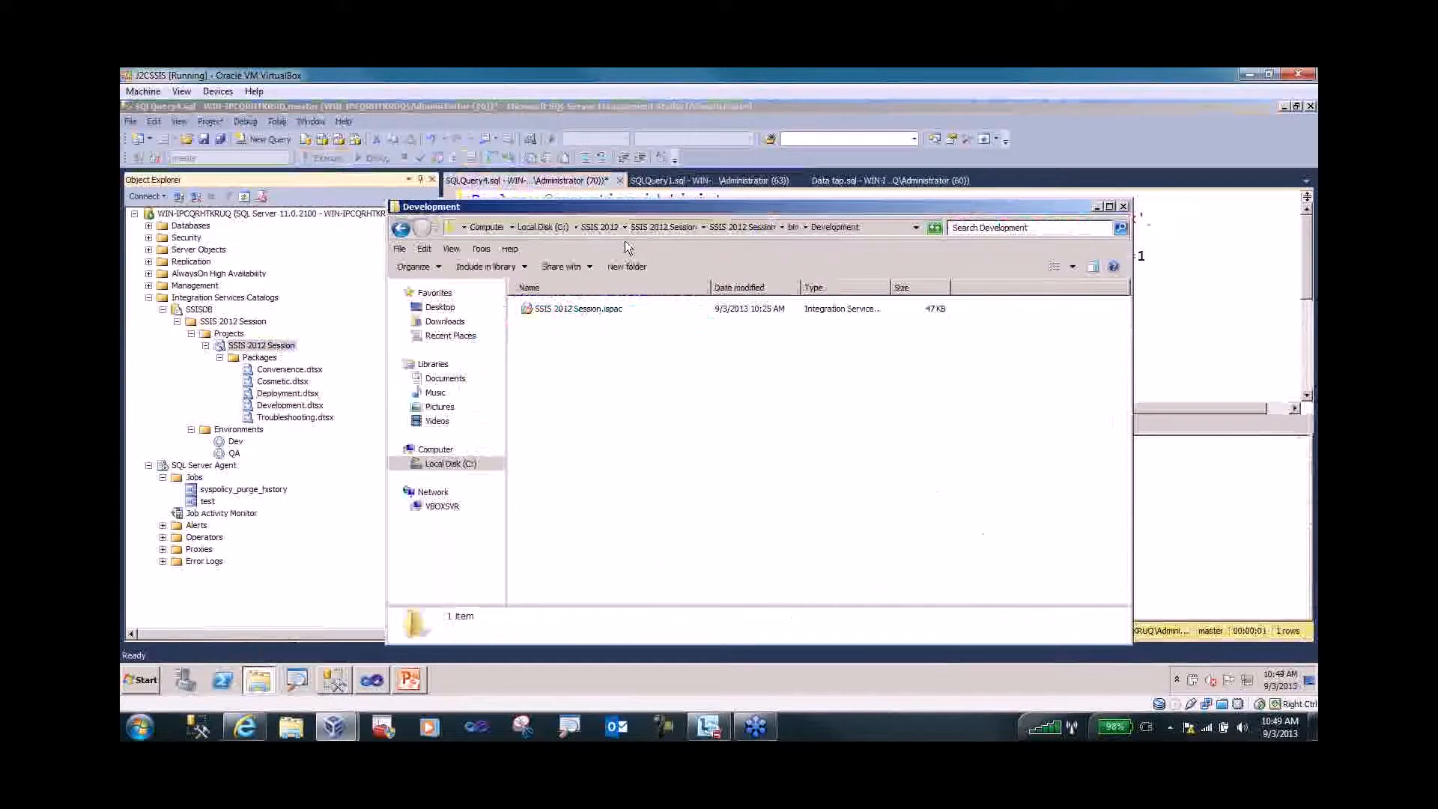
key(ctrl+1)
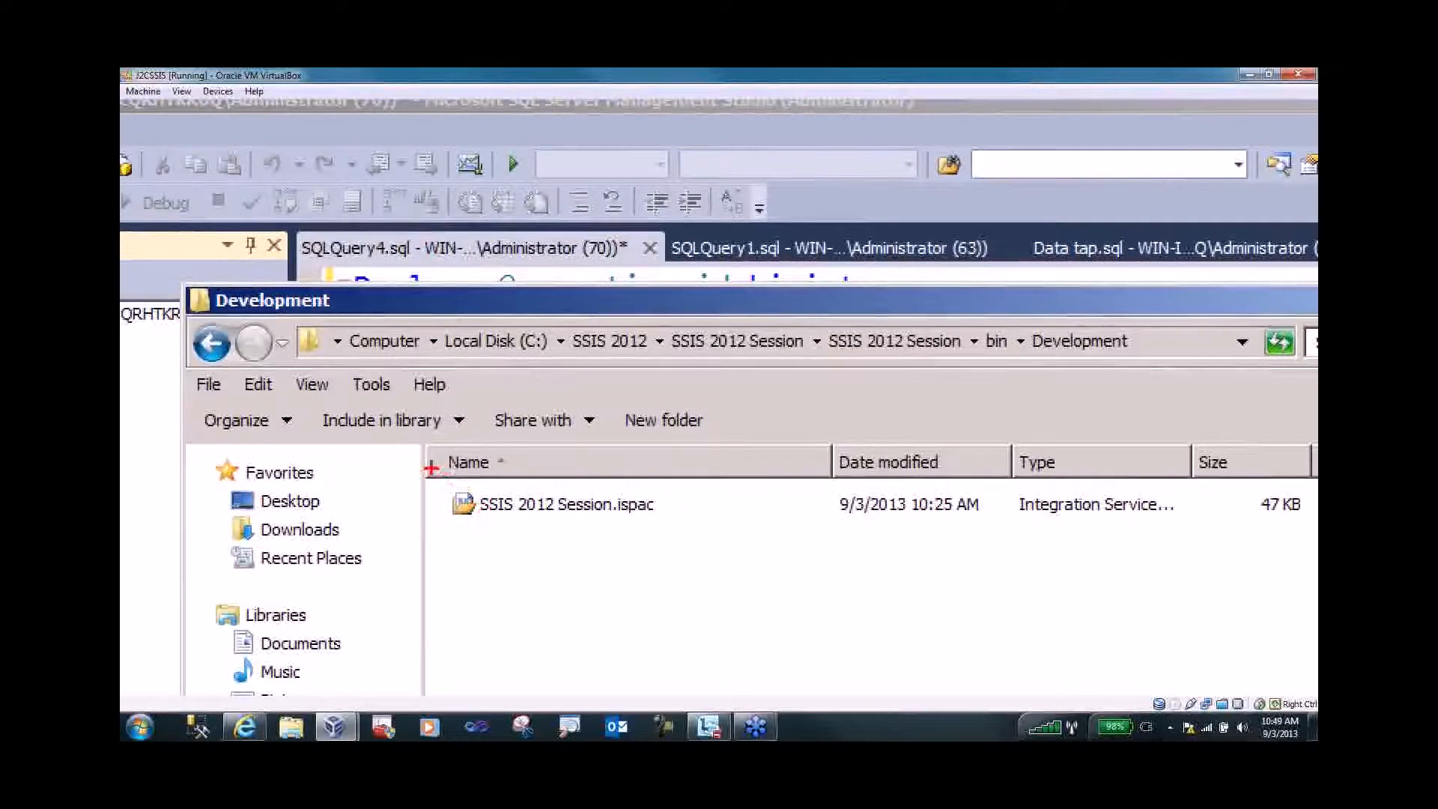
mouse_move(433, 484)
mouse_down()
mouse_move(686, 544)
mouse_move(758, 543)
mouse_up()
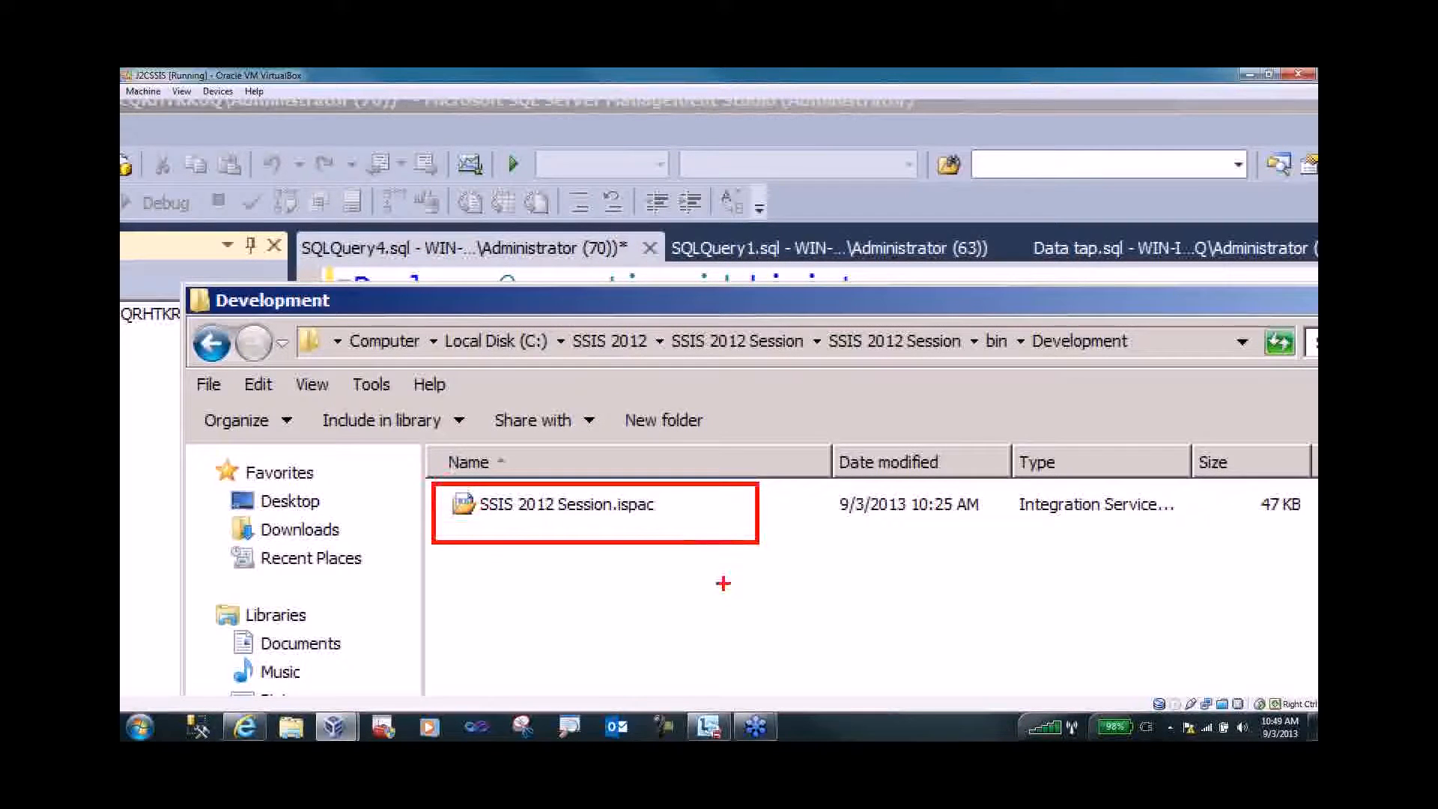
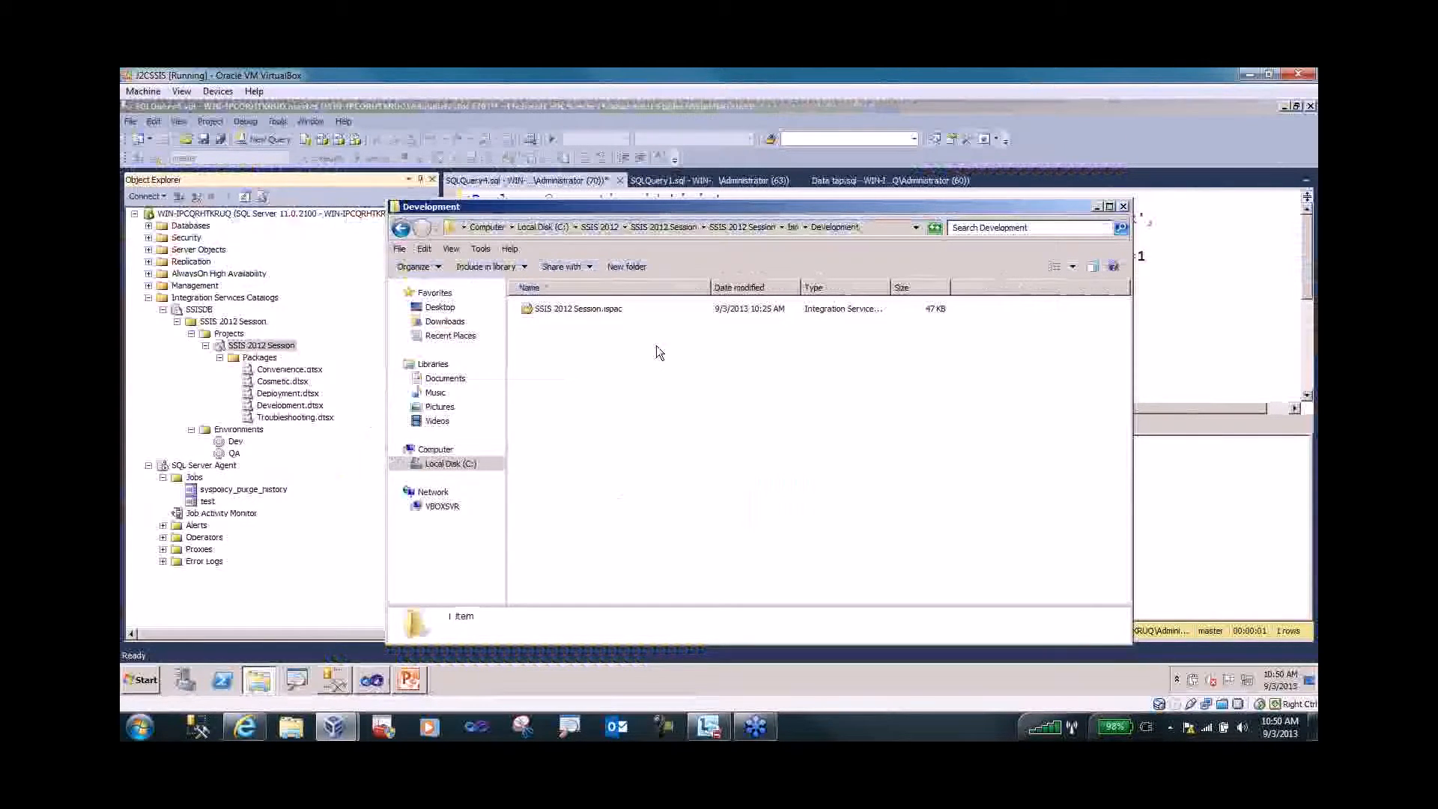
- Close the Development Explorer window to bring back the SSISDB query returning 4
click(1123, 206)
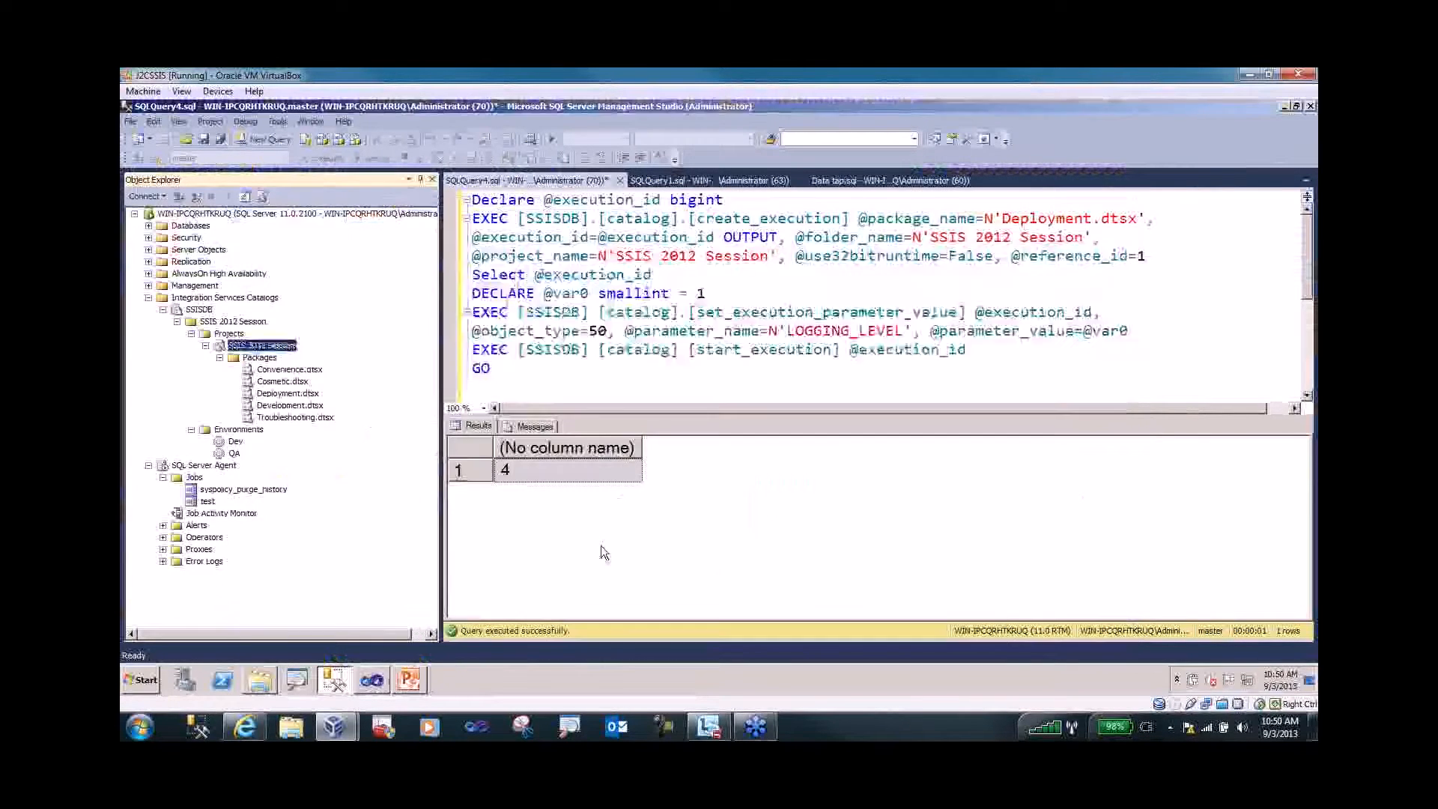
- Switch to Visual Studio and stop debugging the Deployment.dtsx package
click(369, 683)
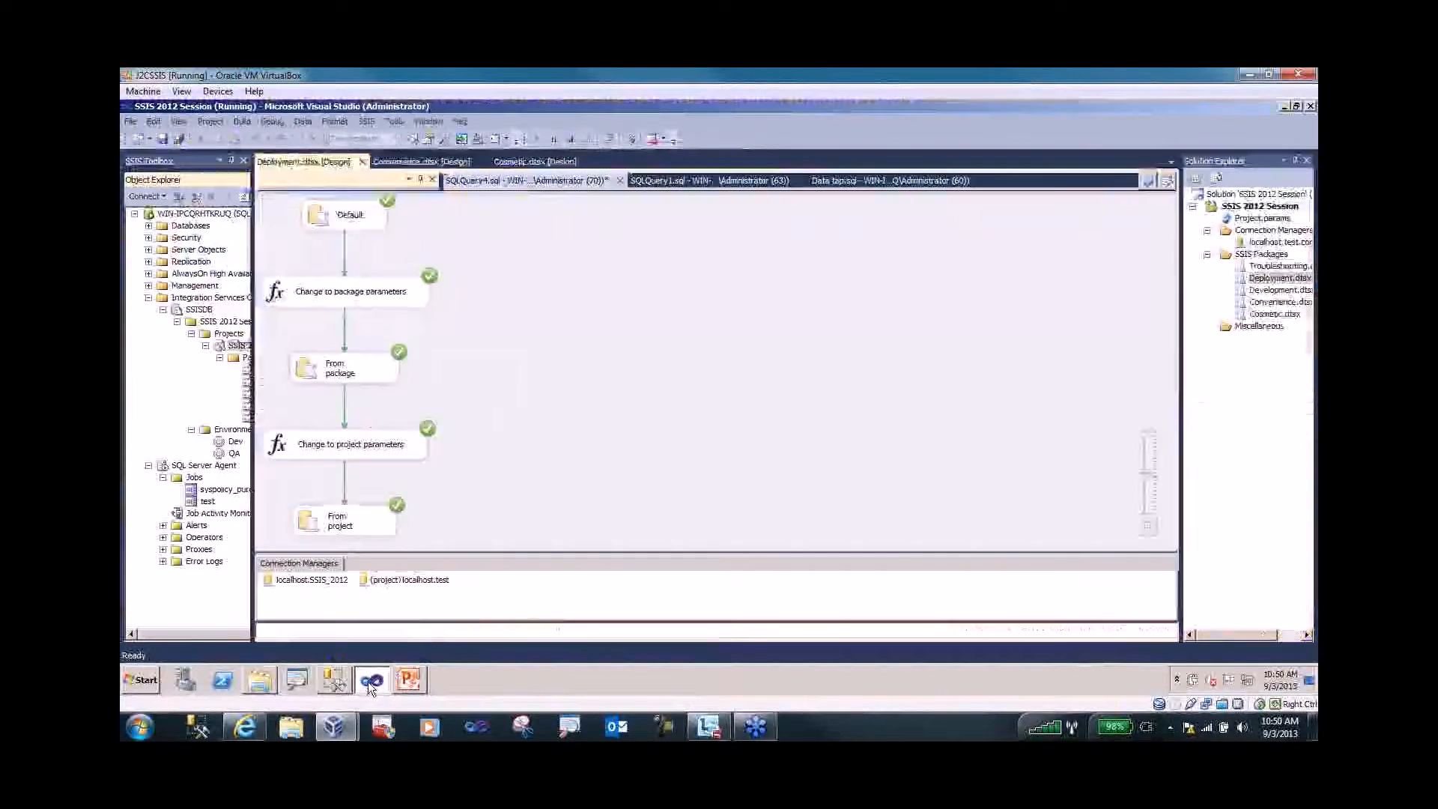
click(571, 139)
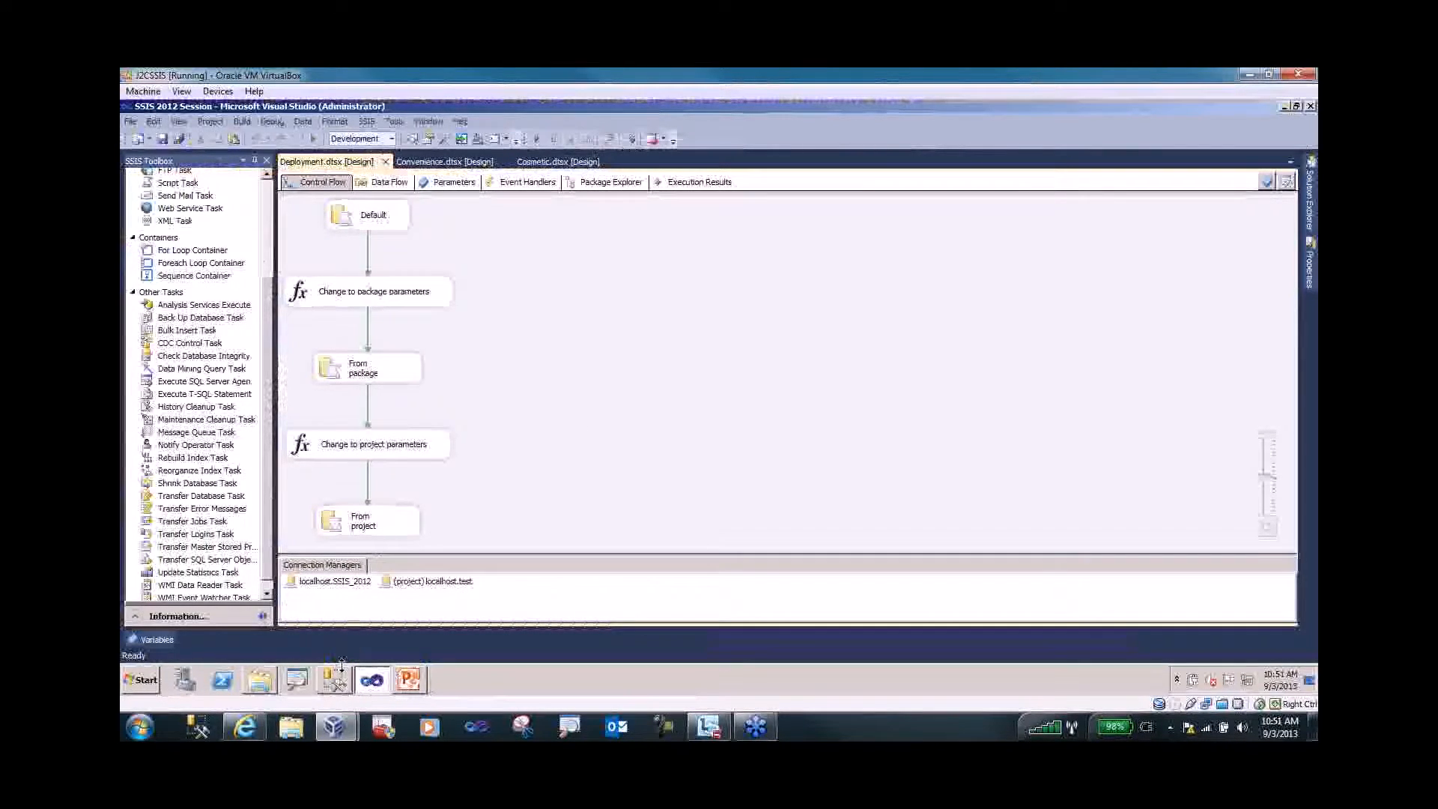
- Open the SSIS 2012 Session project's All Executions report and view execution 4's performance (1.342 s)
mouse_move(337, 679)
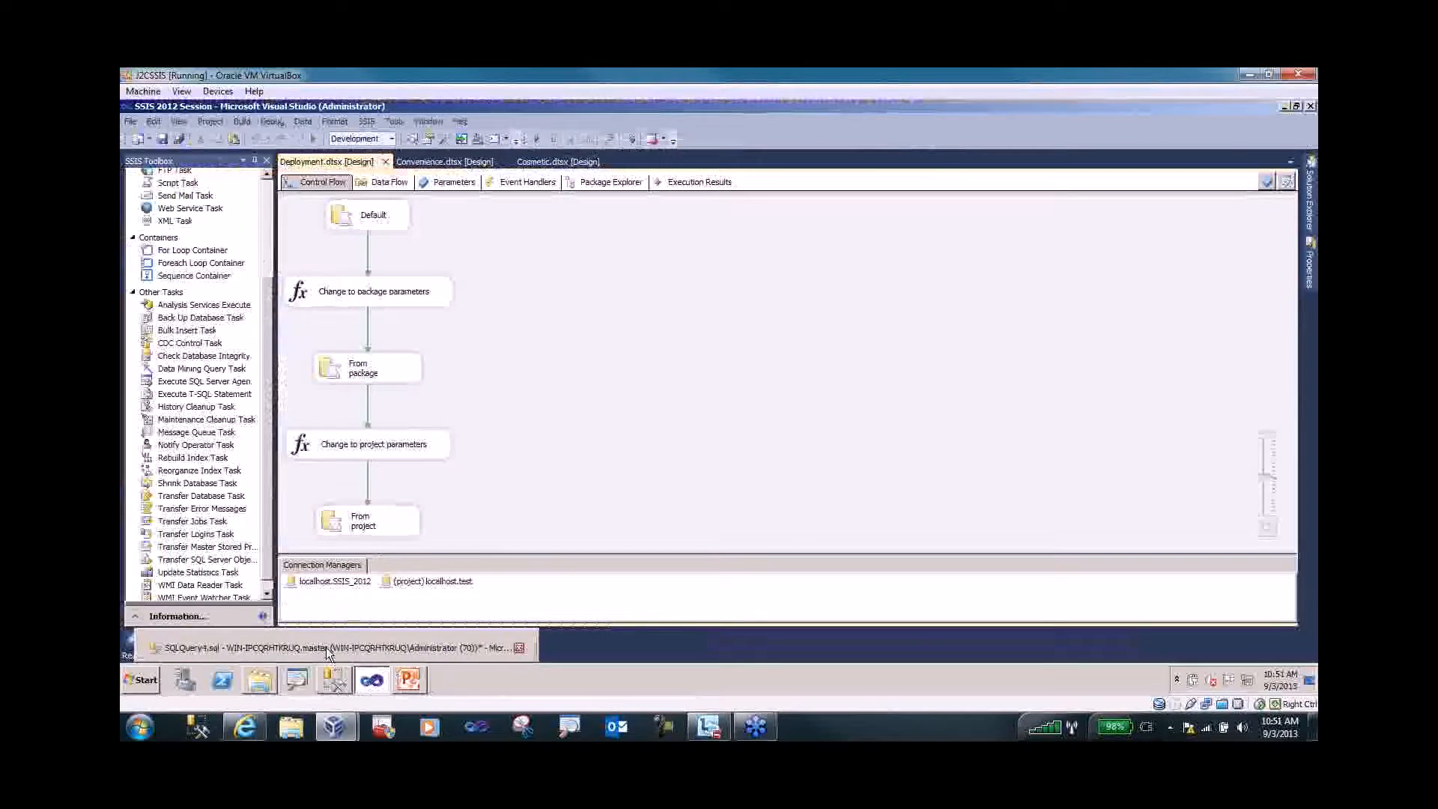
click(326, 647)
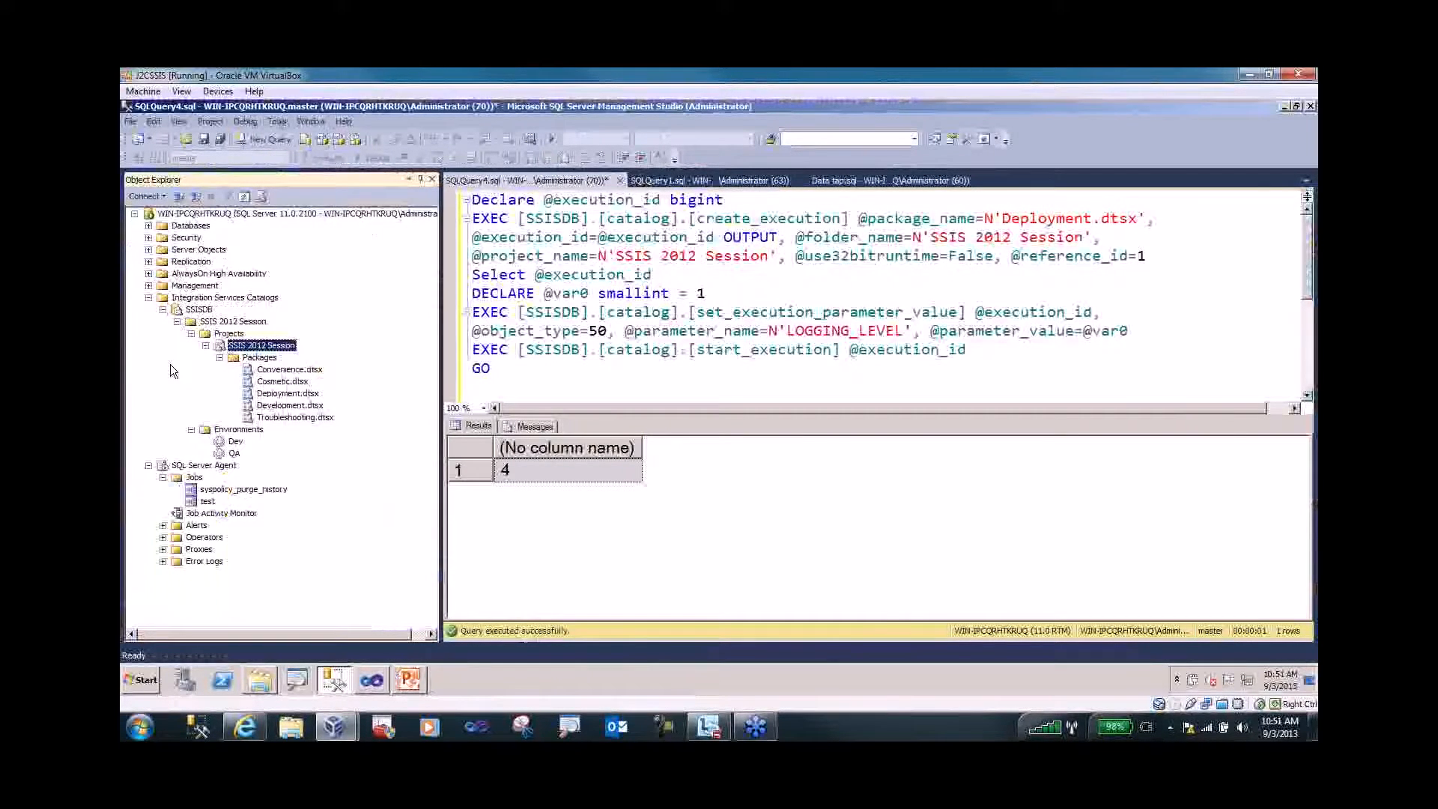
right_click(254, 347)
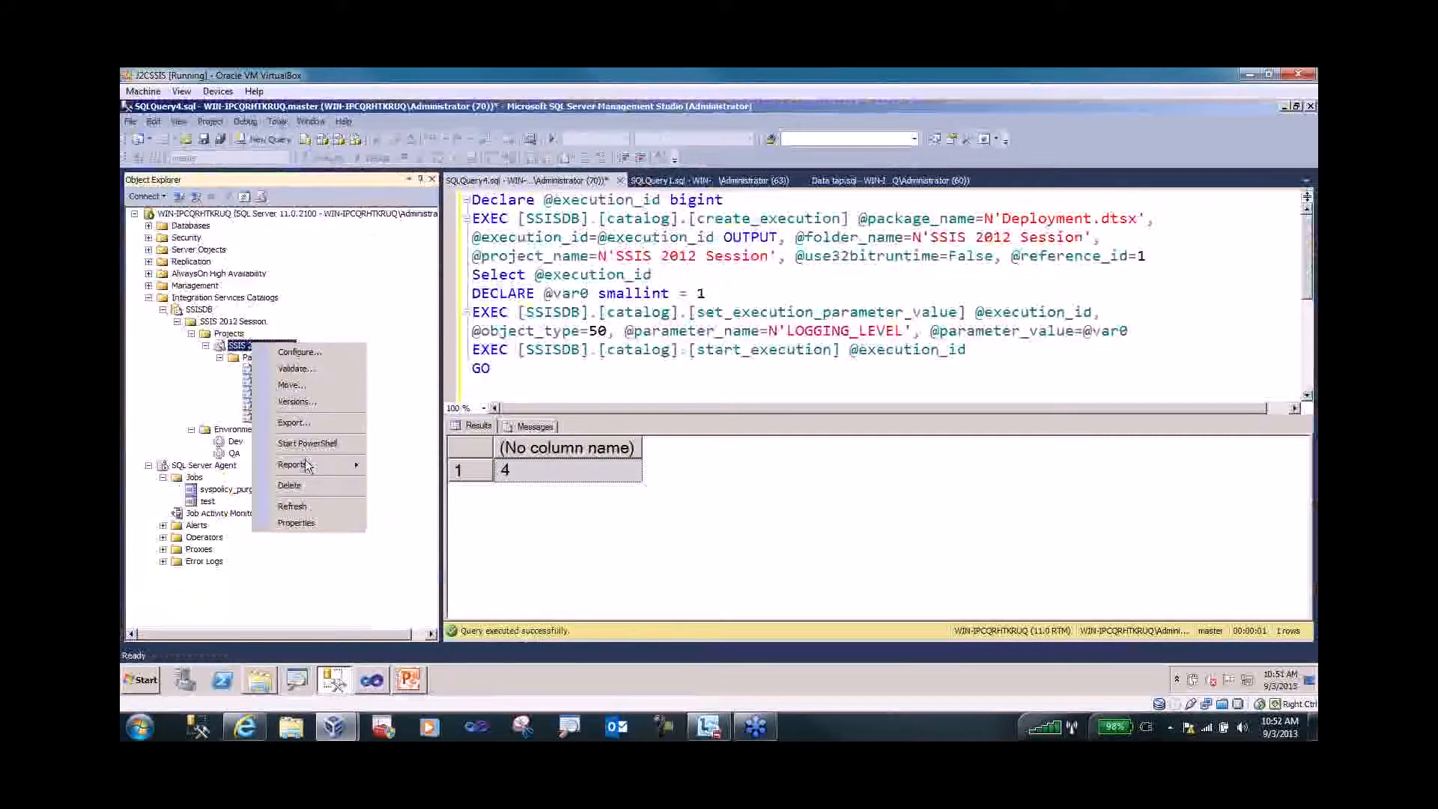
mouse_move(305, 464)
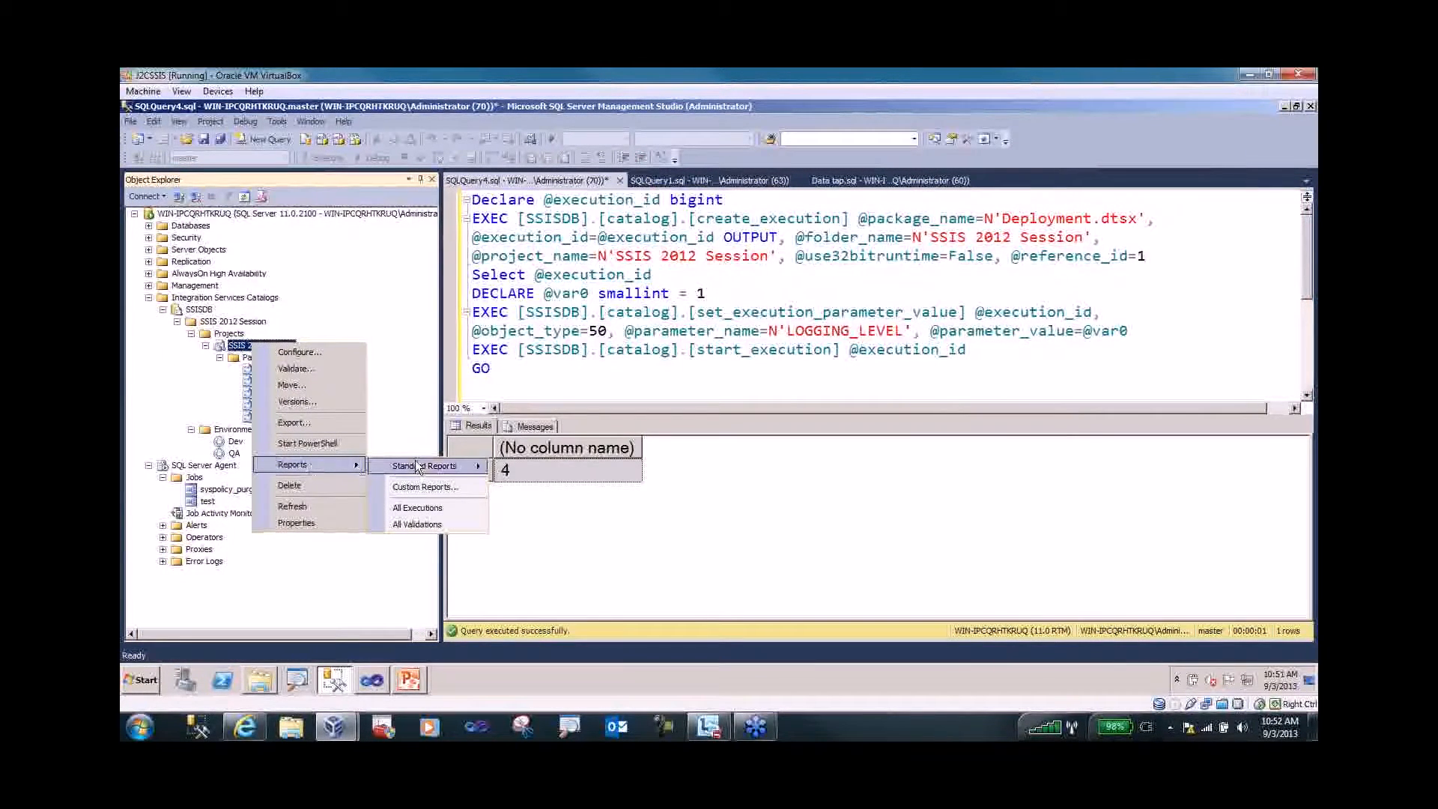
mouse_move(471, 472)
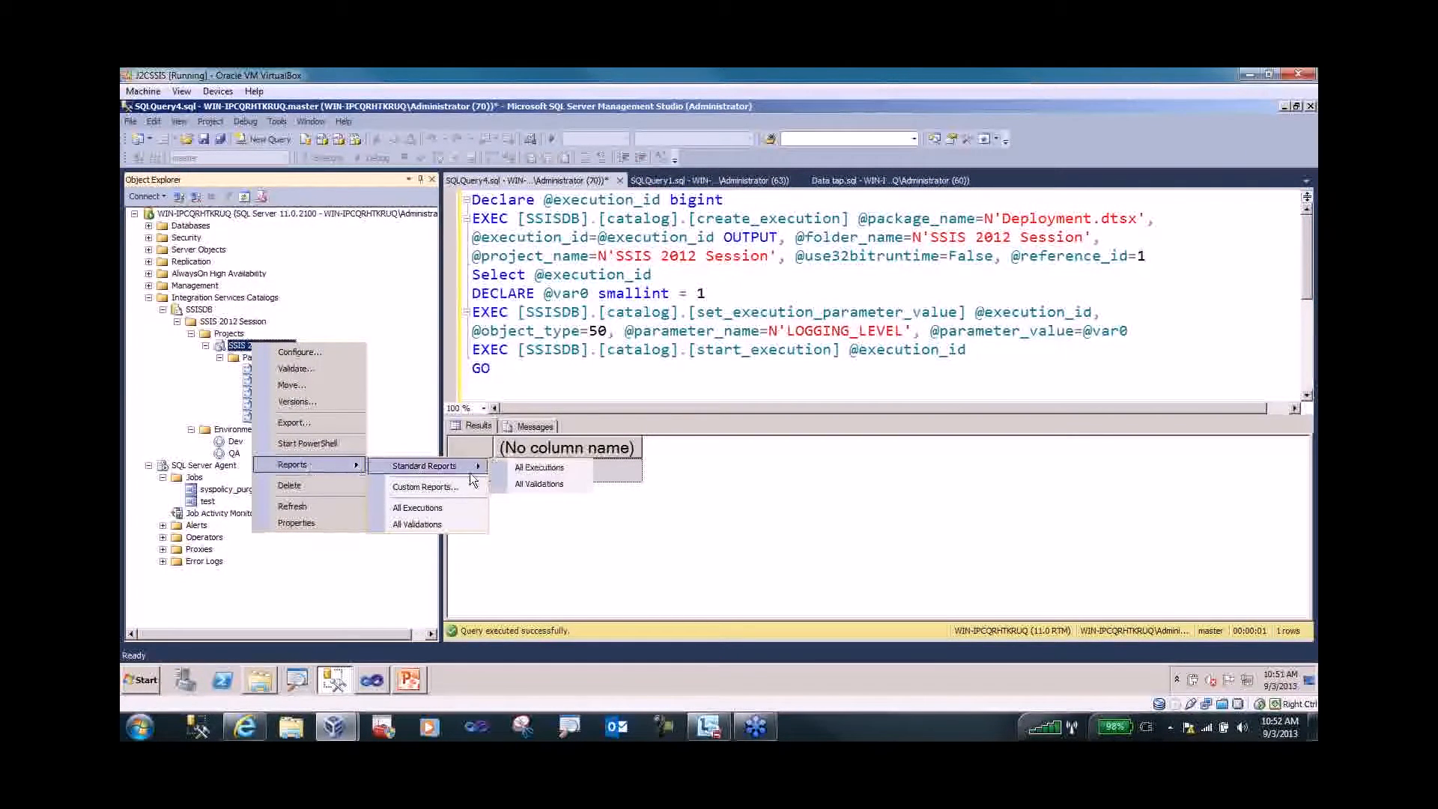
click(521, 473)
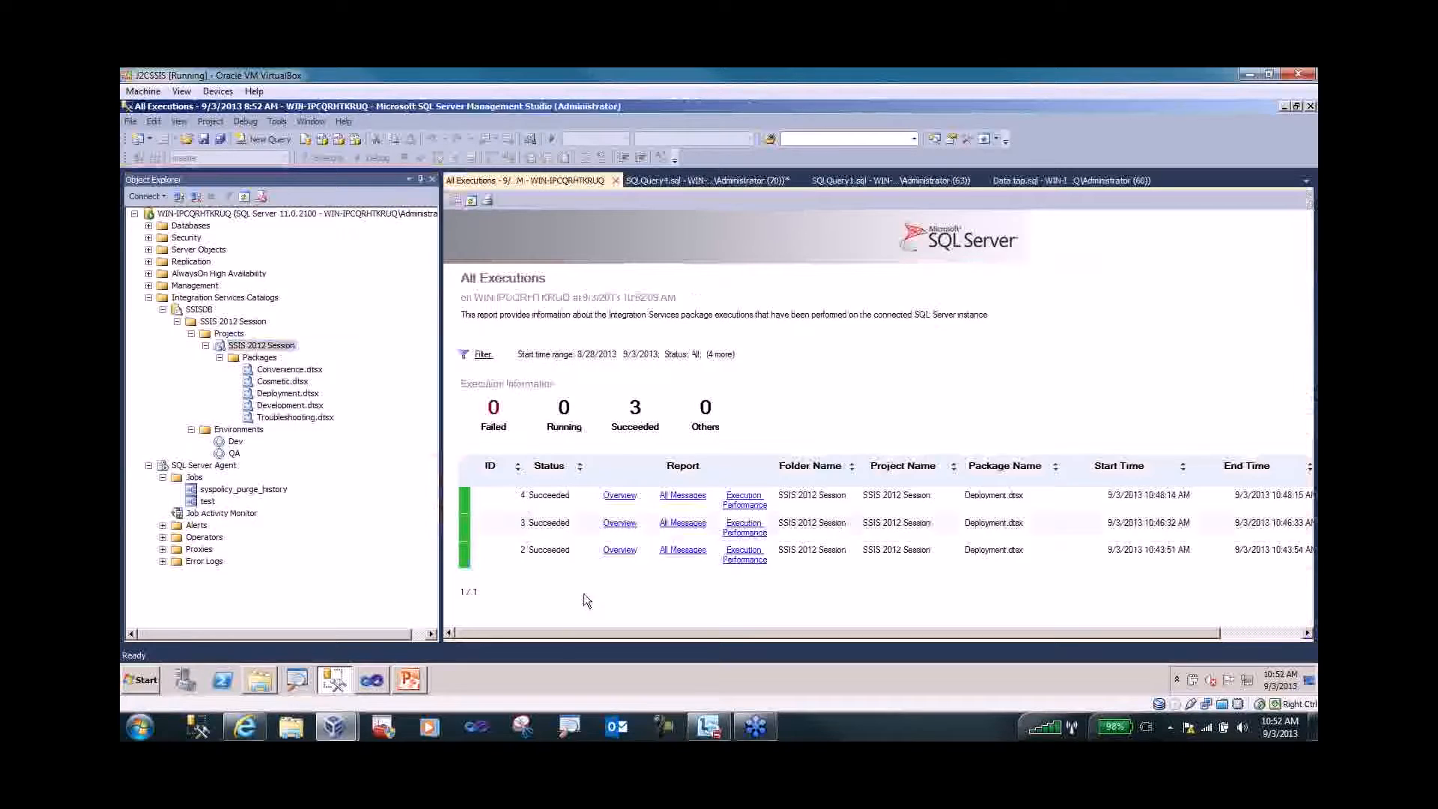
click(749, 502)
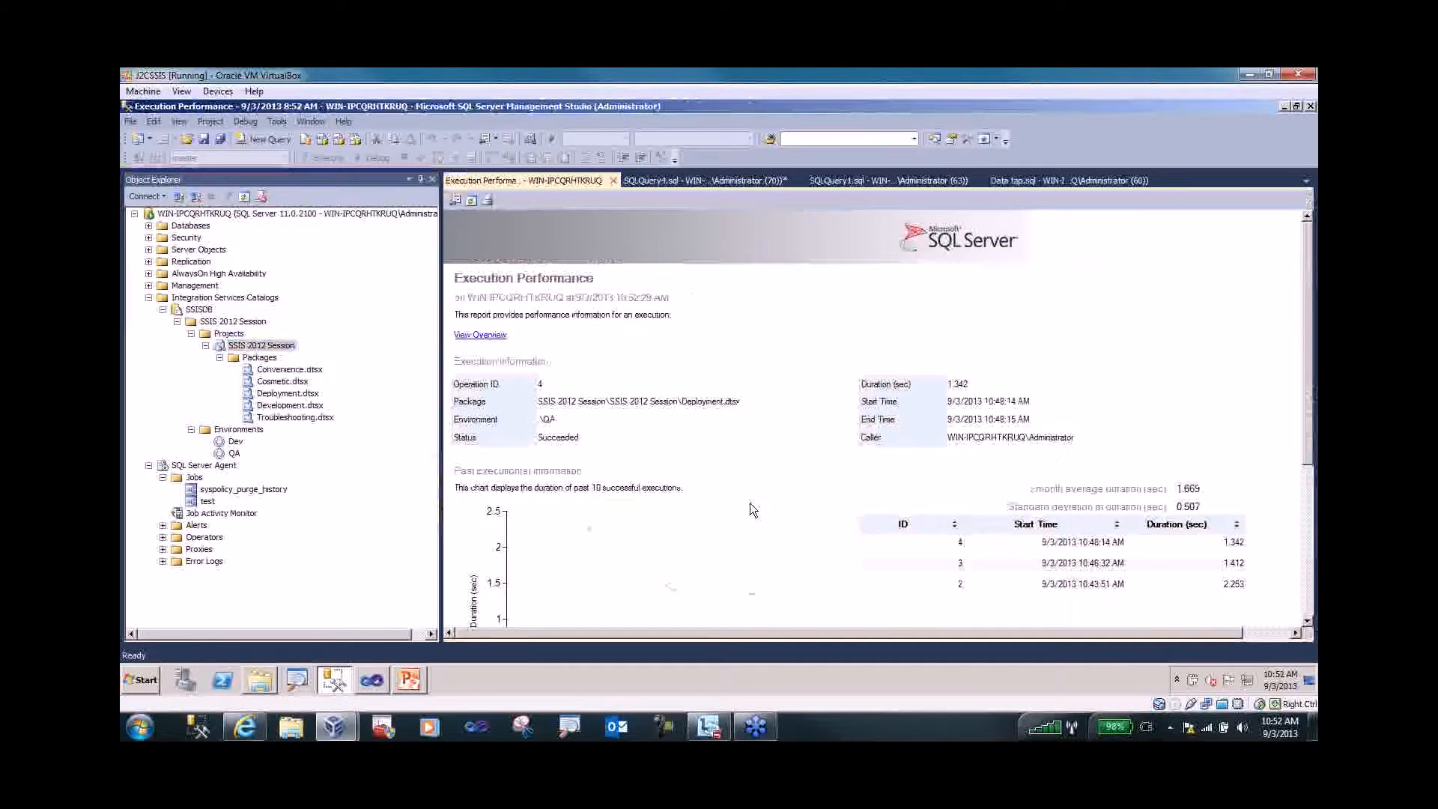
- Execute Deployment.dtsx with the .\QA environment and open the Overview report for operation 5
right_click(275, 397)
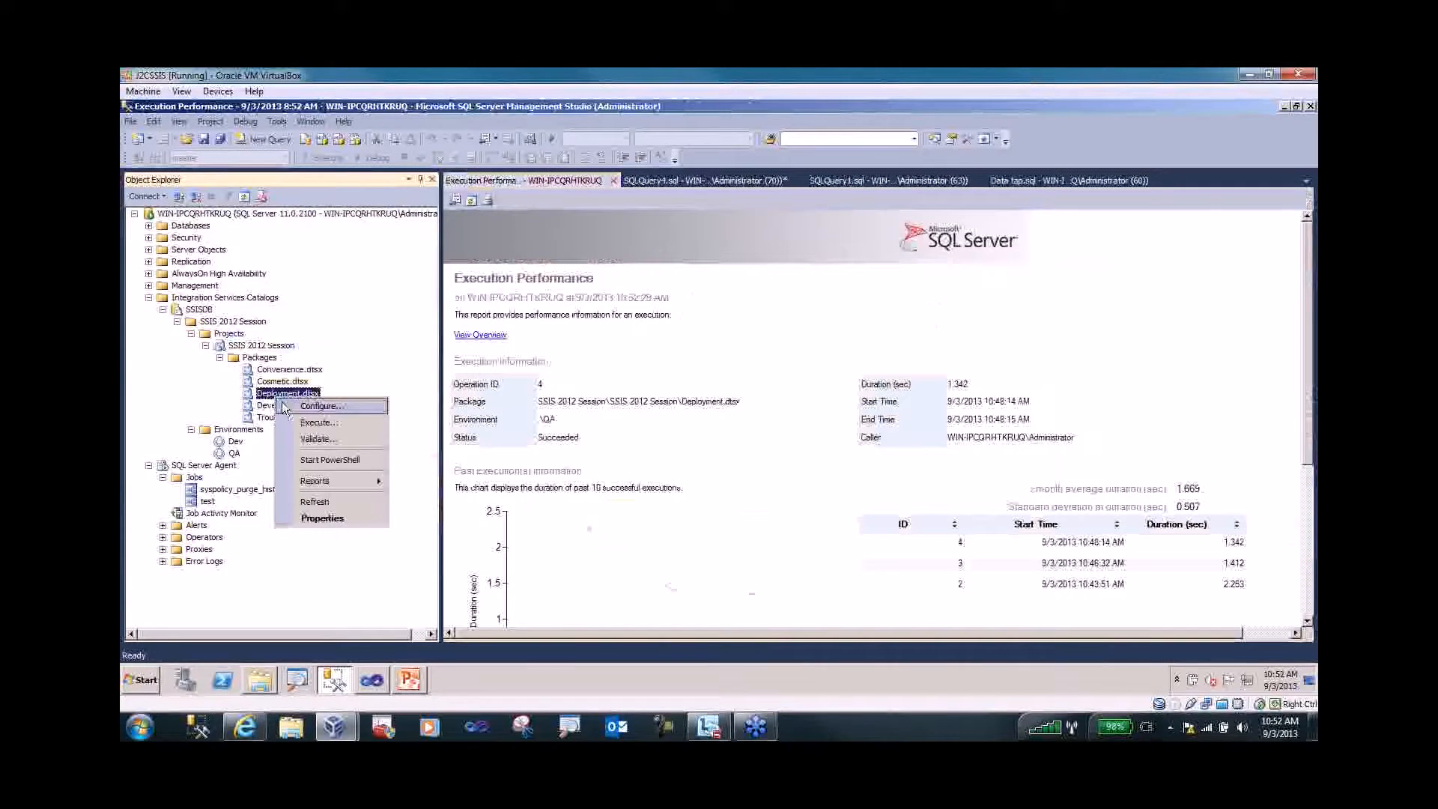
click(299, 424)
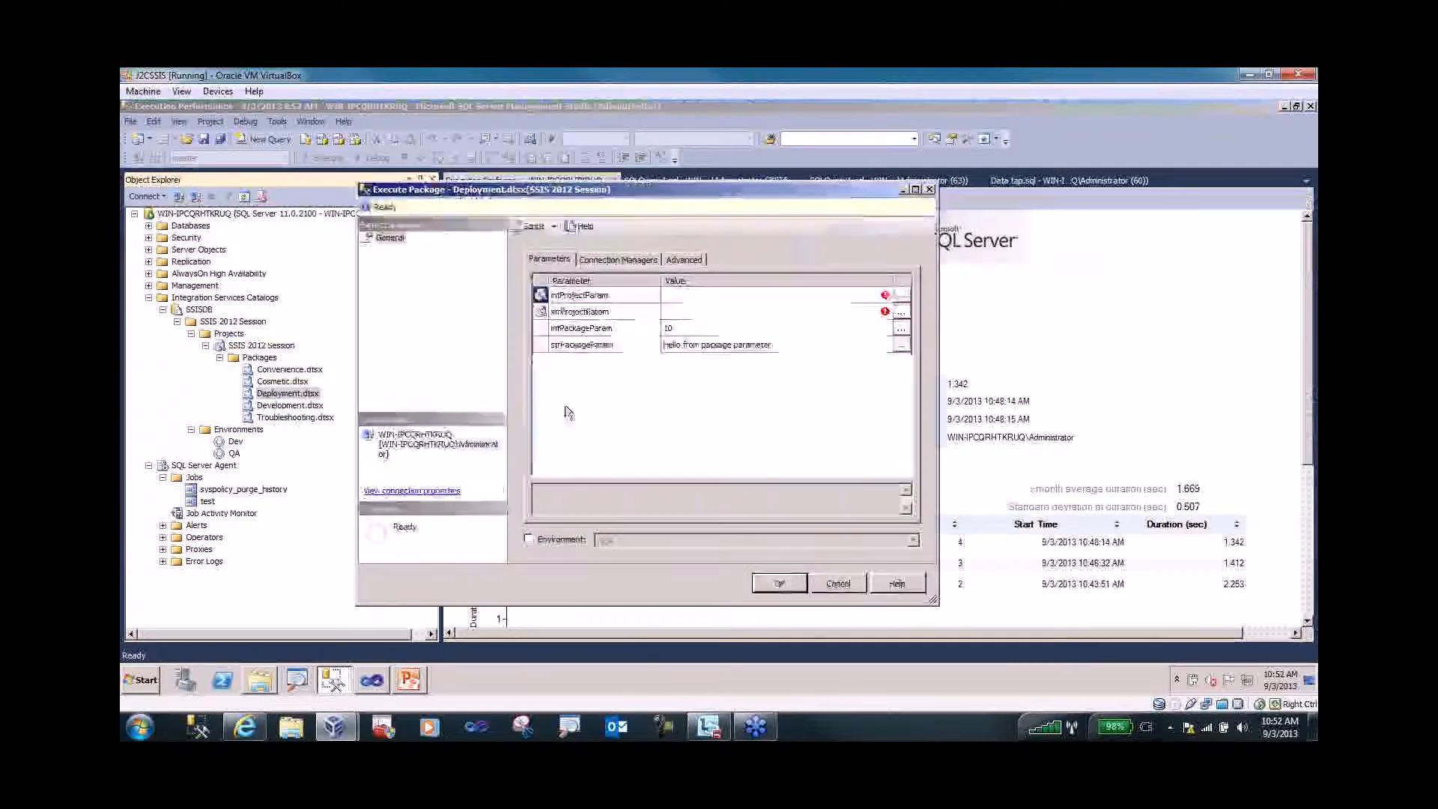
click(547, 536)
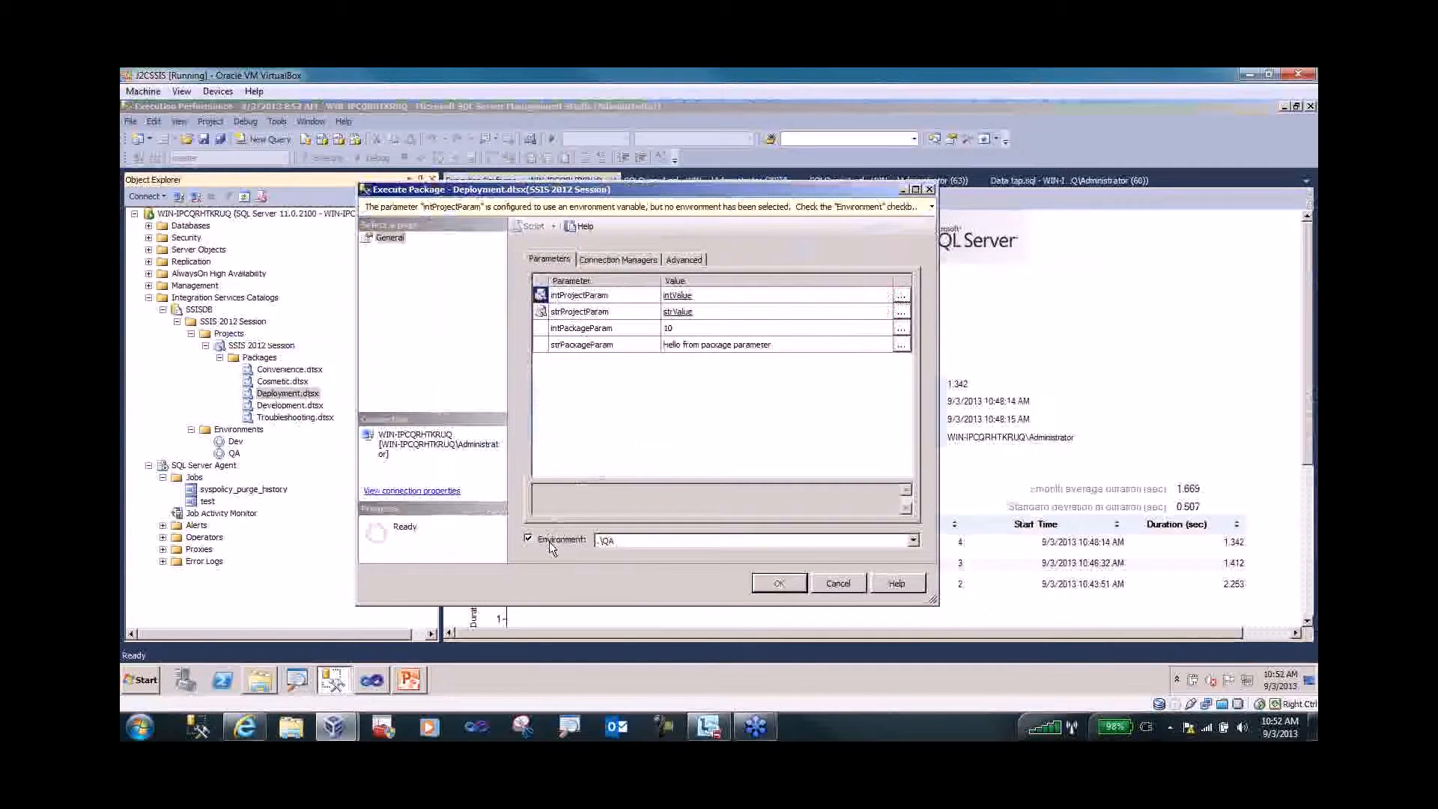
click(779, 584)
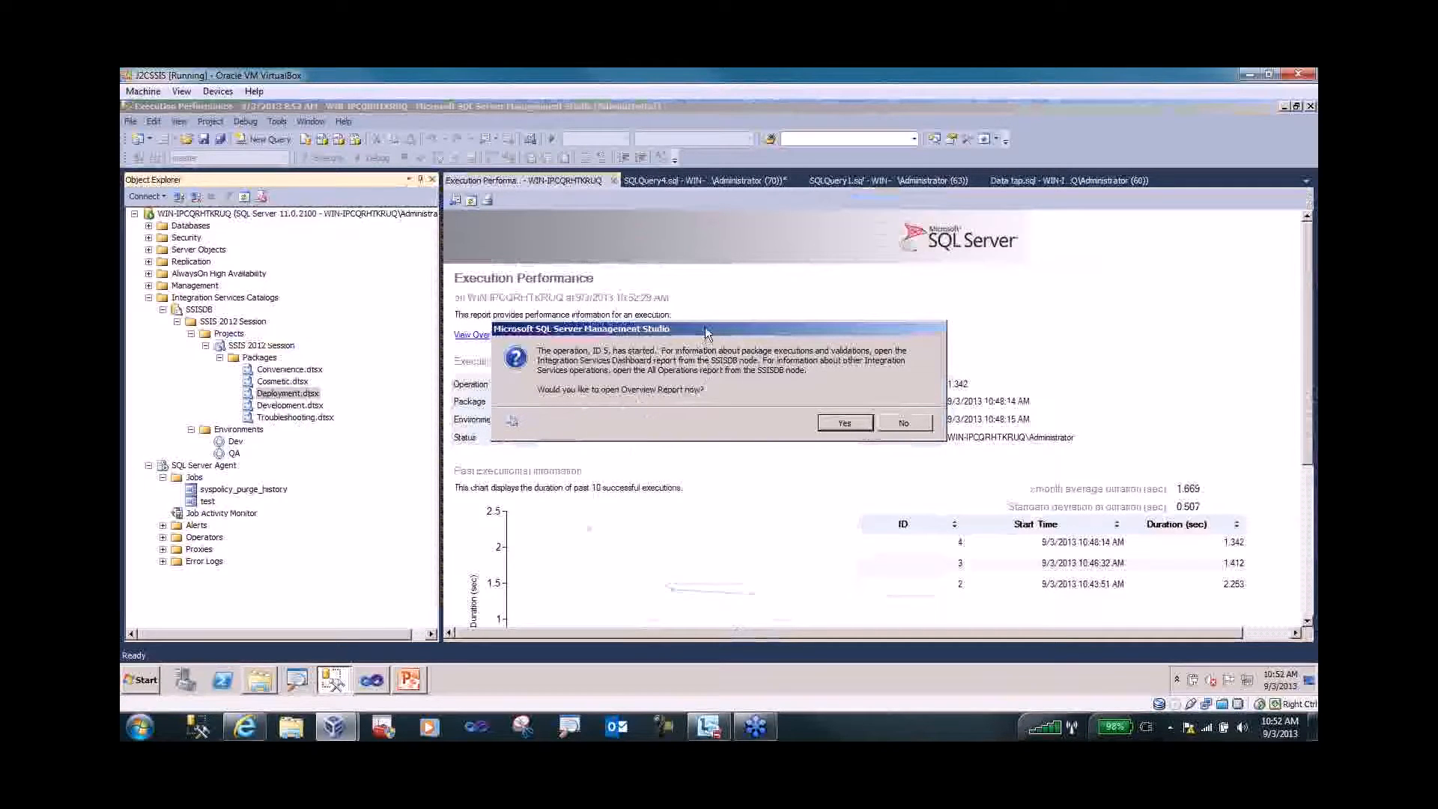
drag(707, 330, 676, 330)
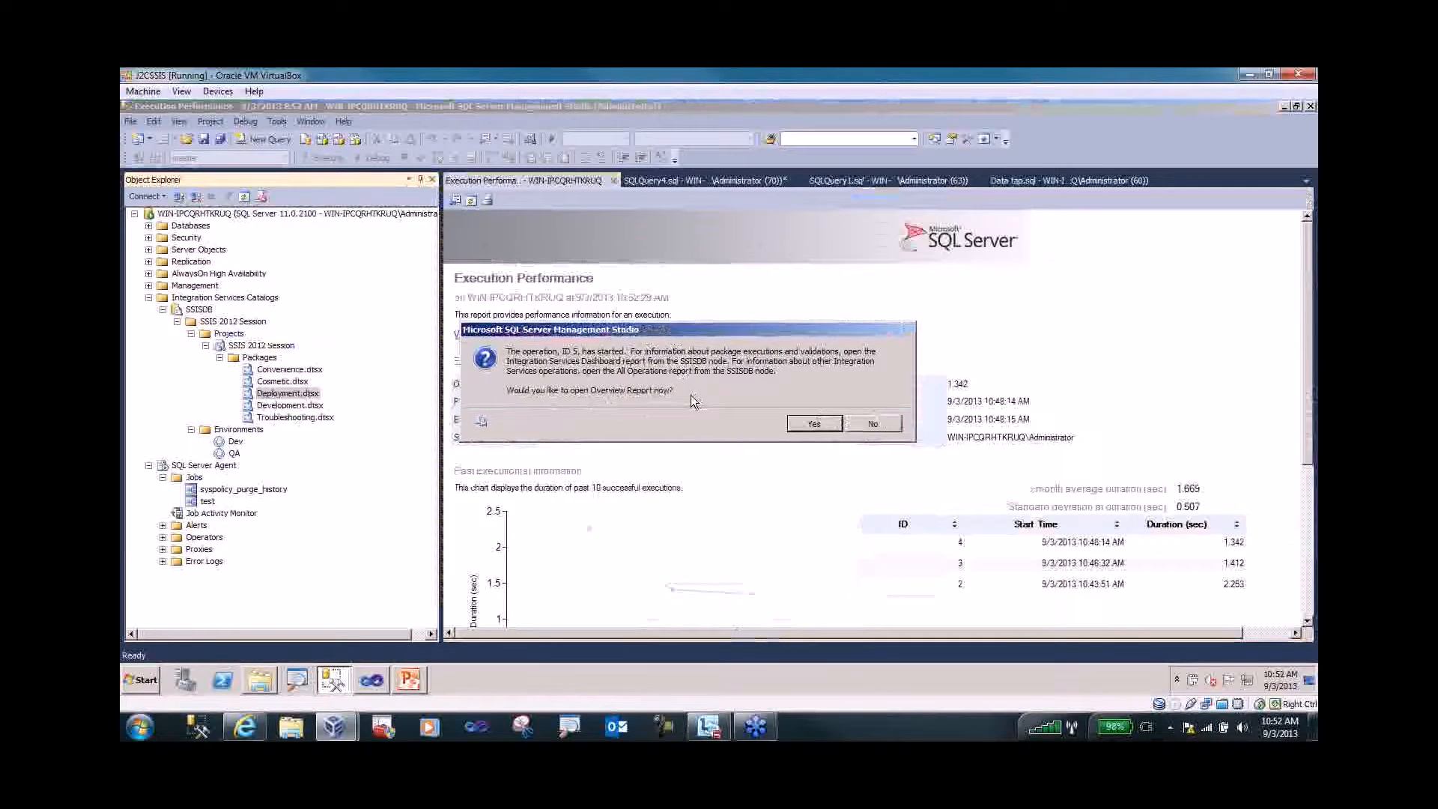
click(806, 424)
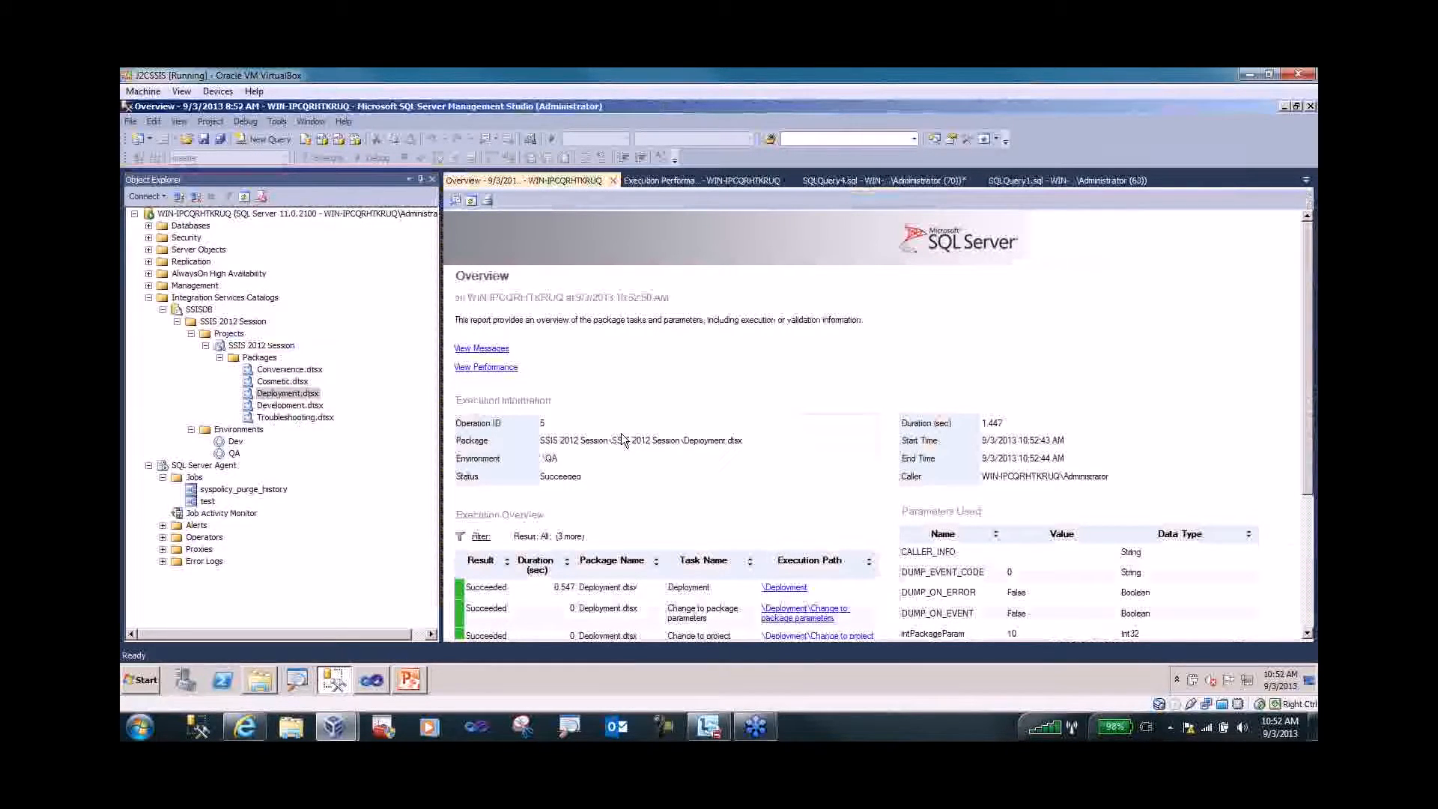
- Expand the SSISDB database, browse its Tables and Views folders, and select the SSISDB catalog node
click(148, 226)
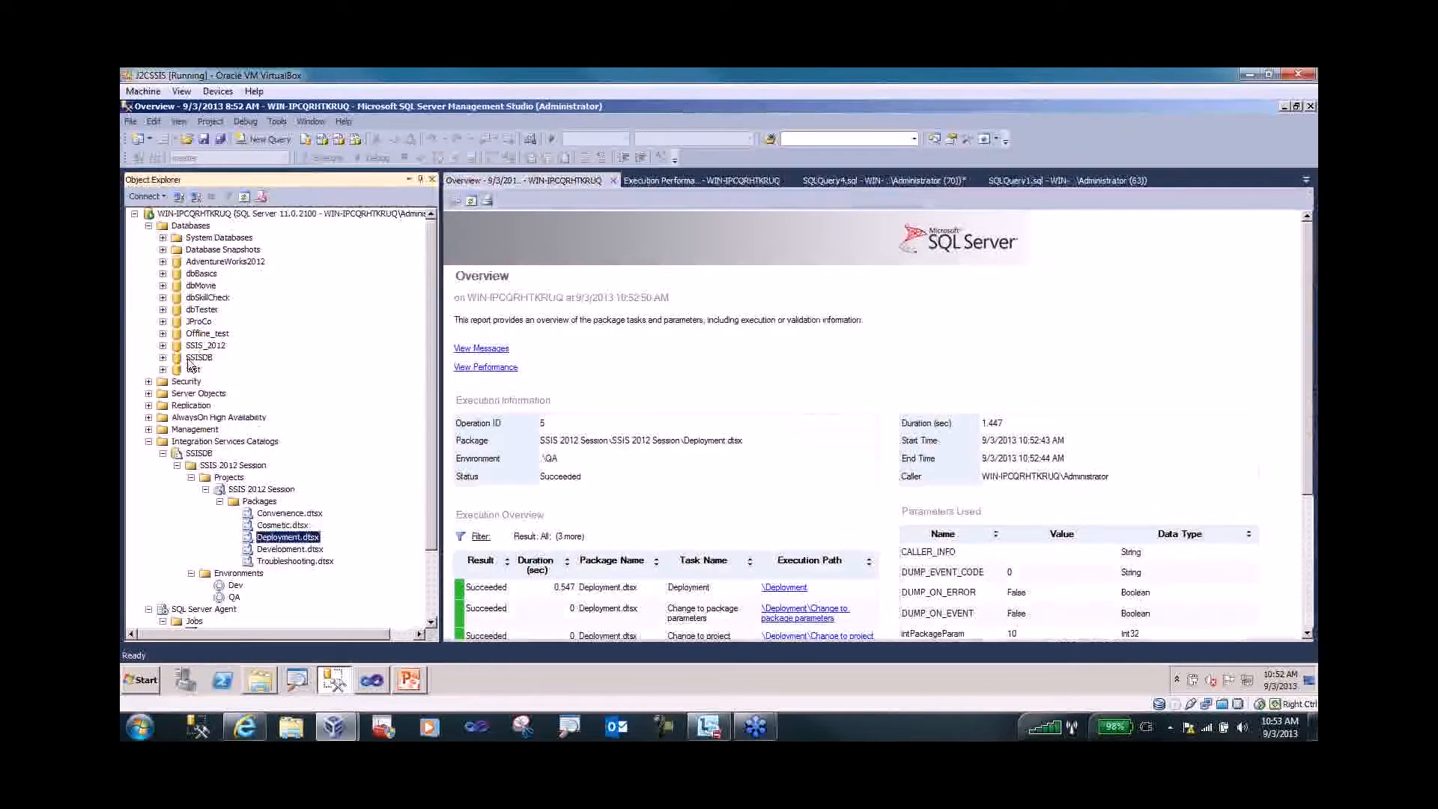
click(196, 357)
click(162, 357)
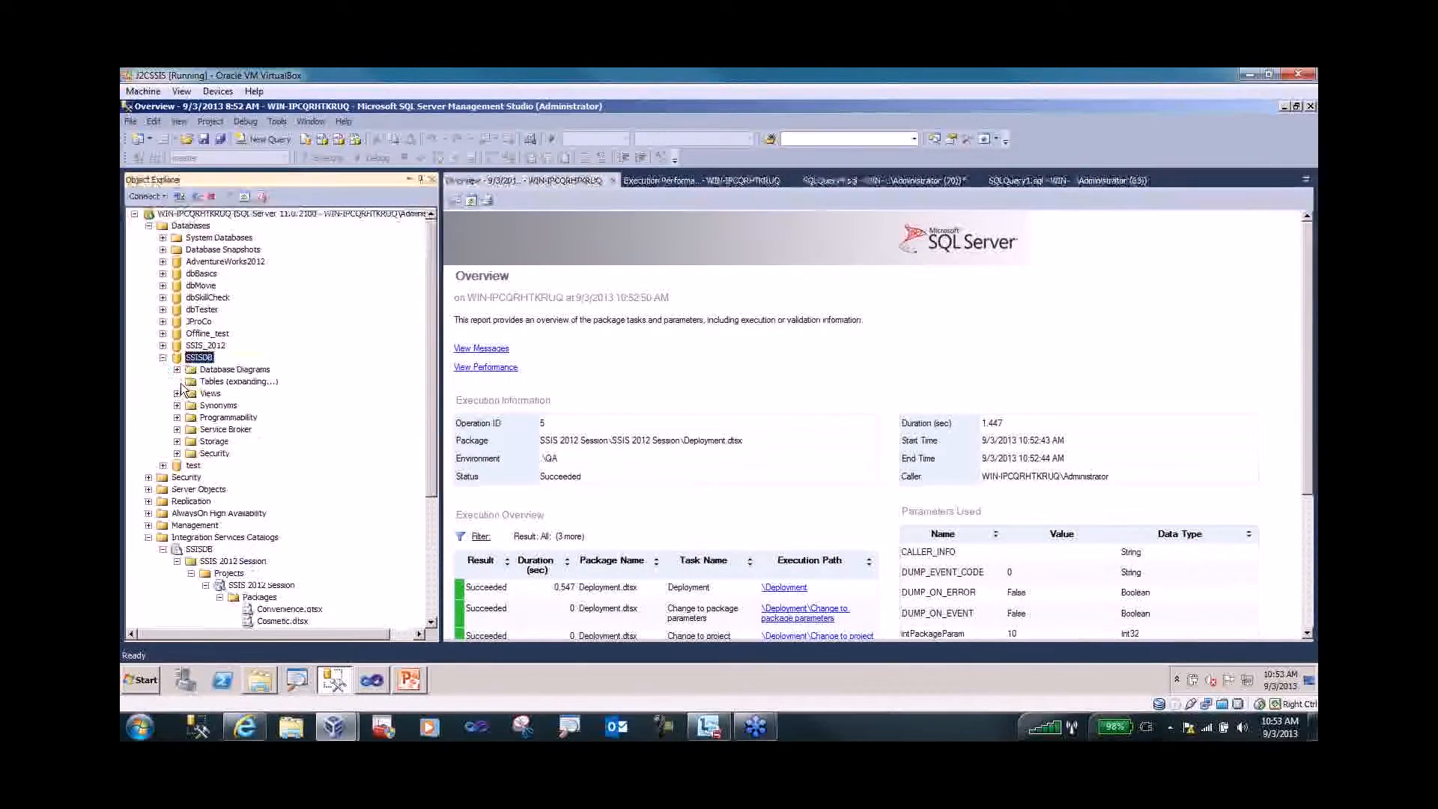
click(176, 382)
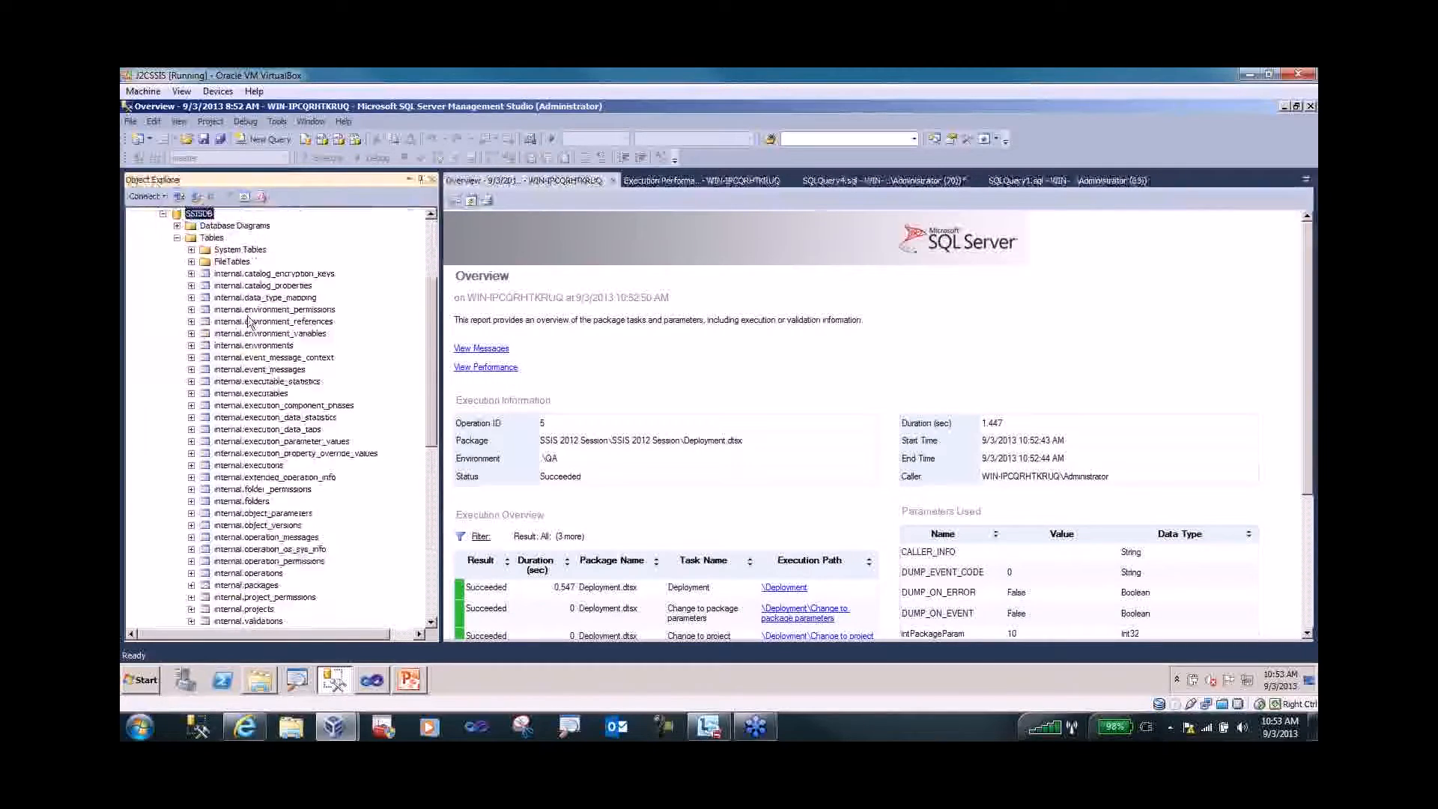
click(177, 238)
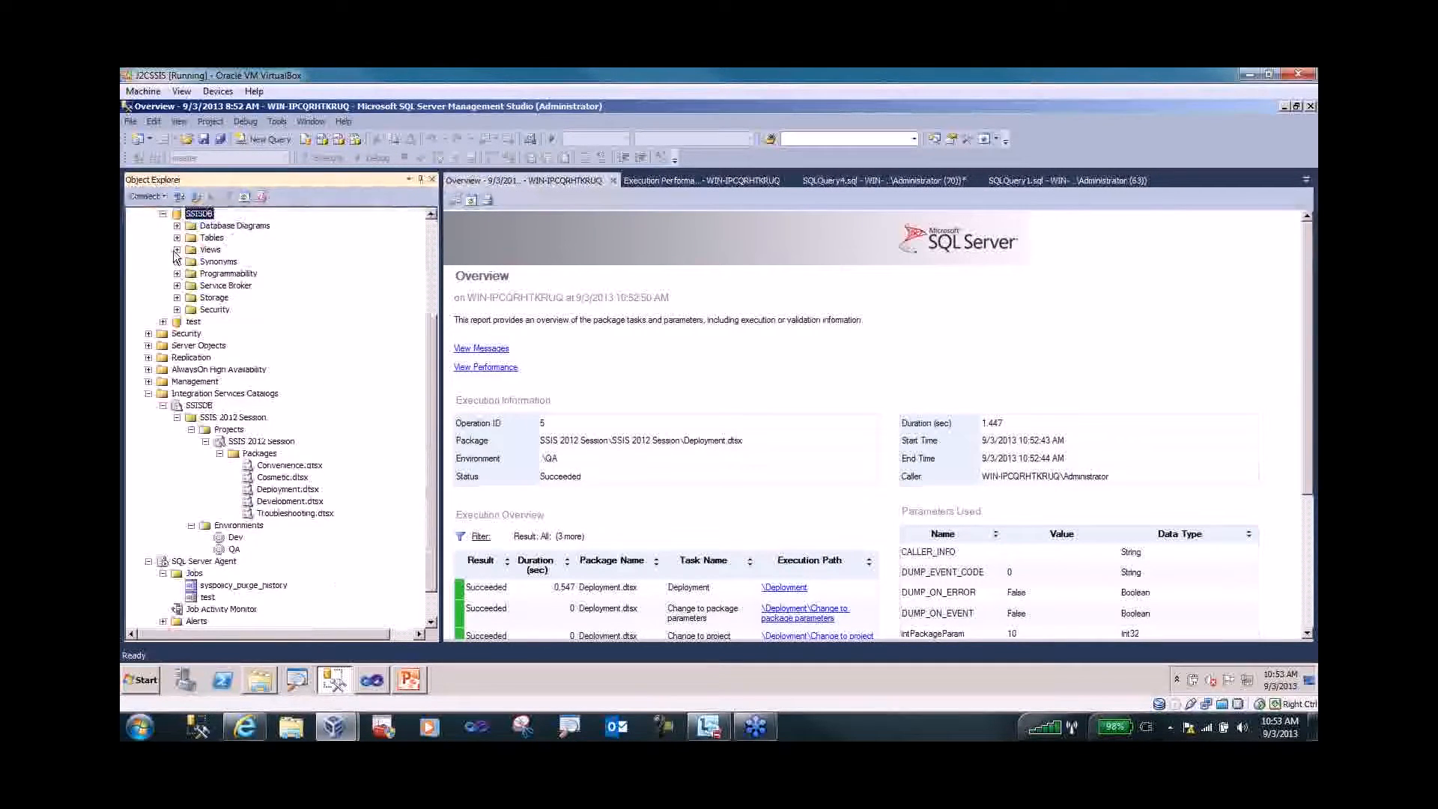
click(177, 250)
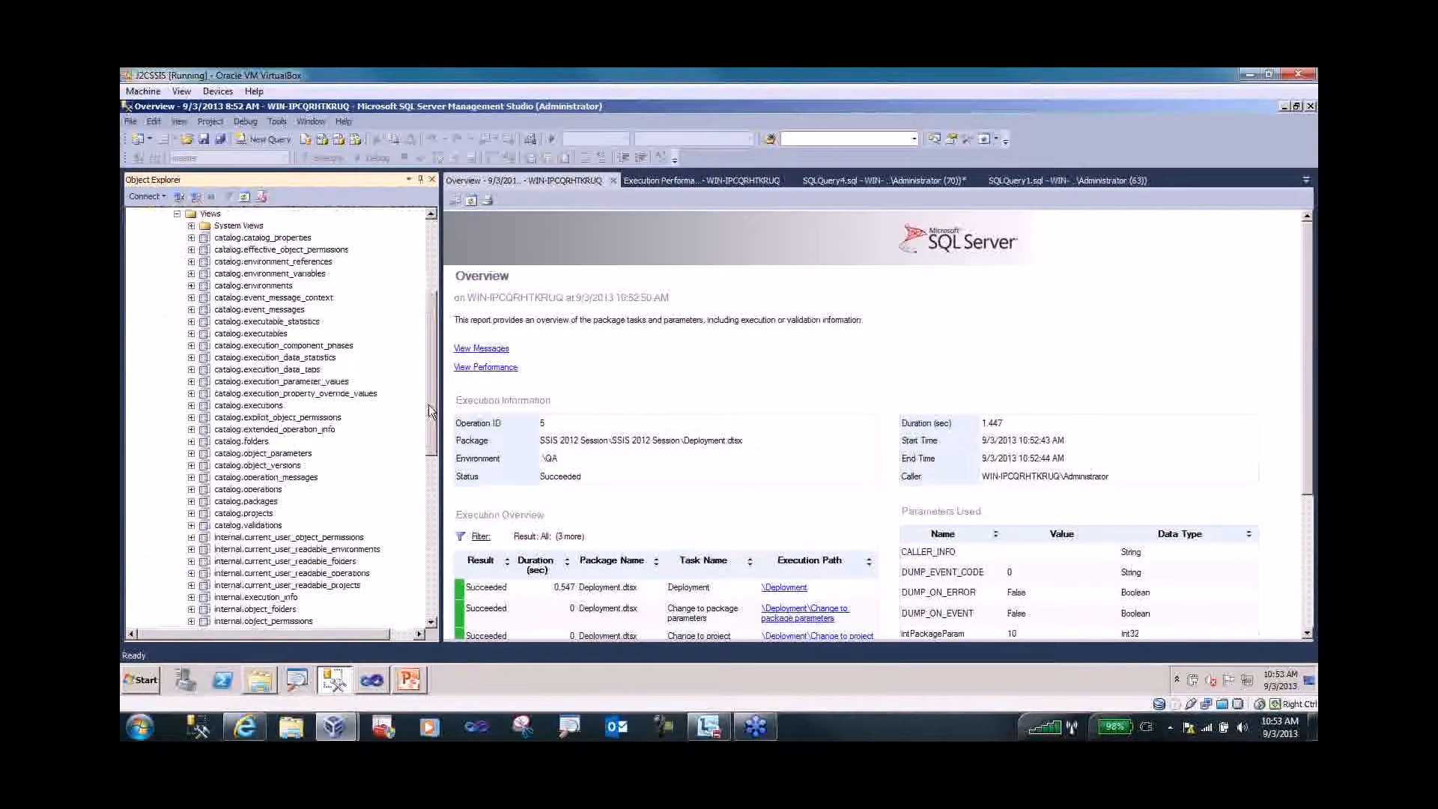
mouse_move(428, 405)
mouse_down()
mouse_move(426, 439)
mouse_move(425, 400)
mouse_up()
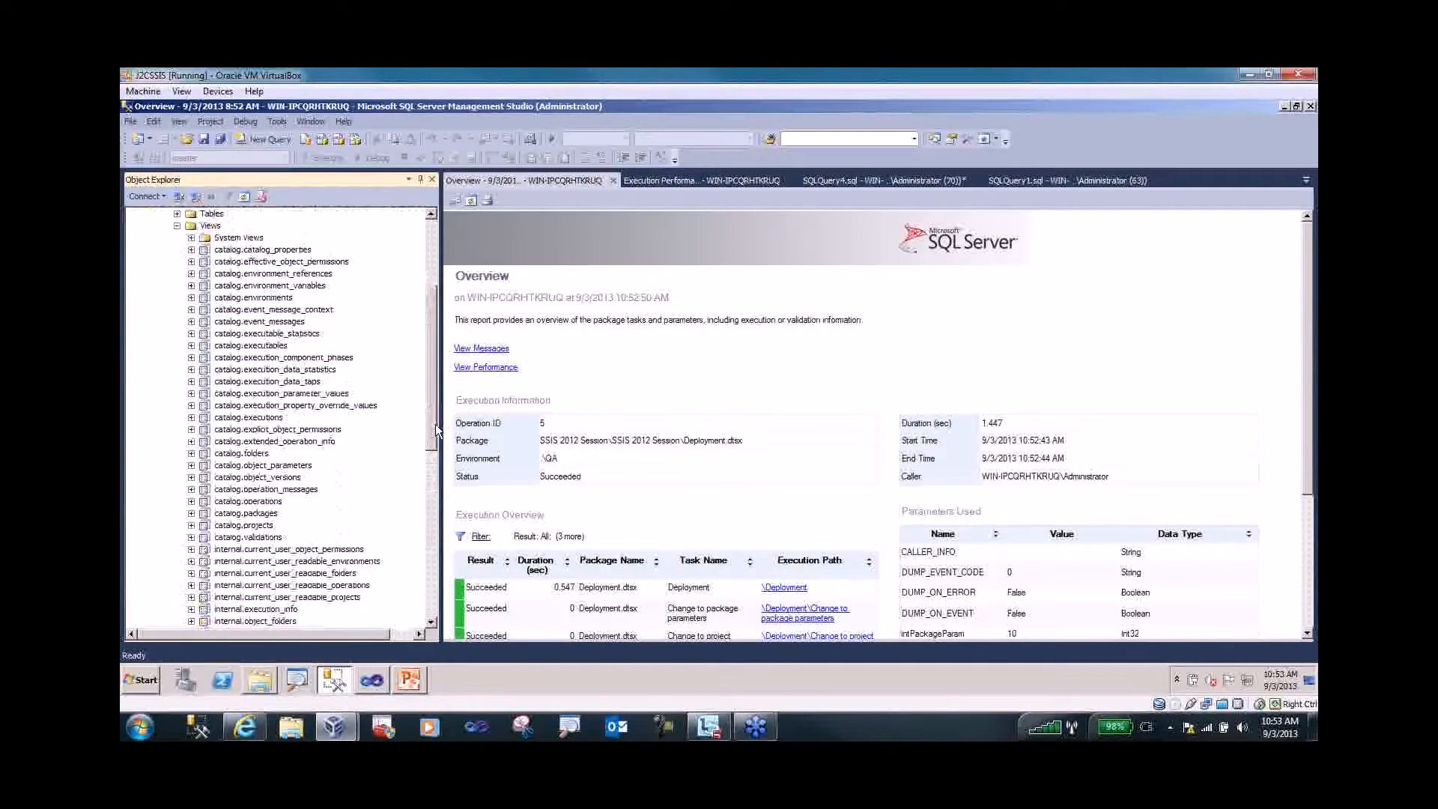
drag(434, 424, 433, 577)
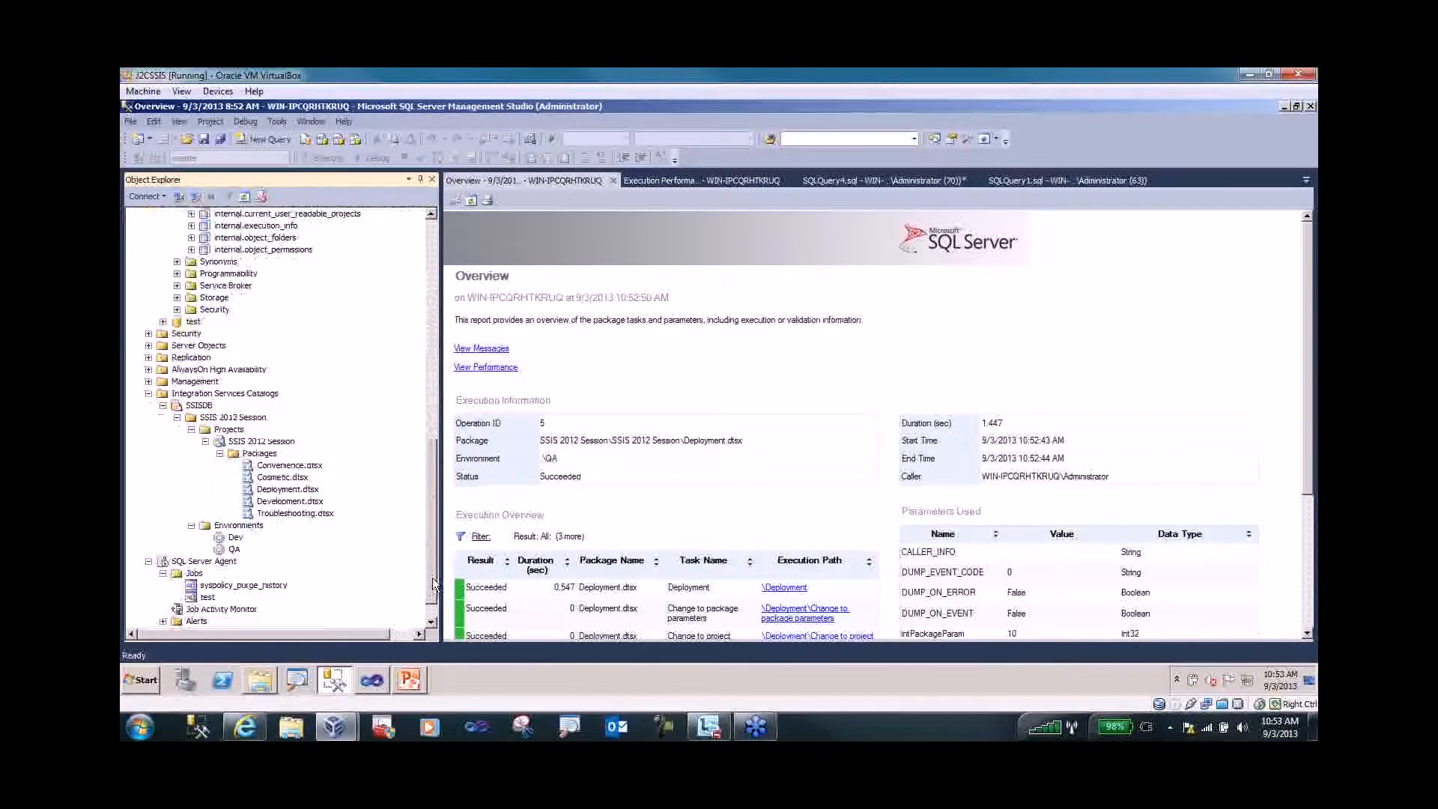
click(200, 406)
- Check the catalog's Basic default logging level in Catalog Properties, cancel, and return to SQLQuery4.sql
right_click(201, 410)
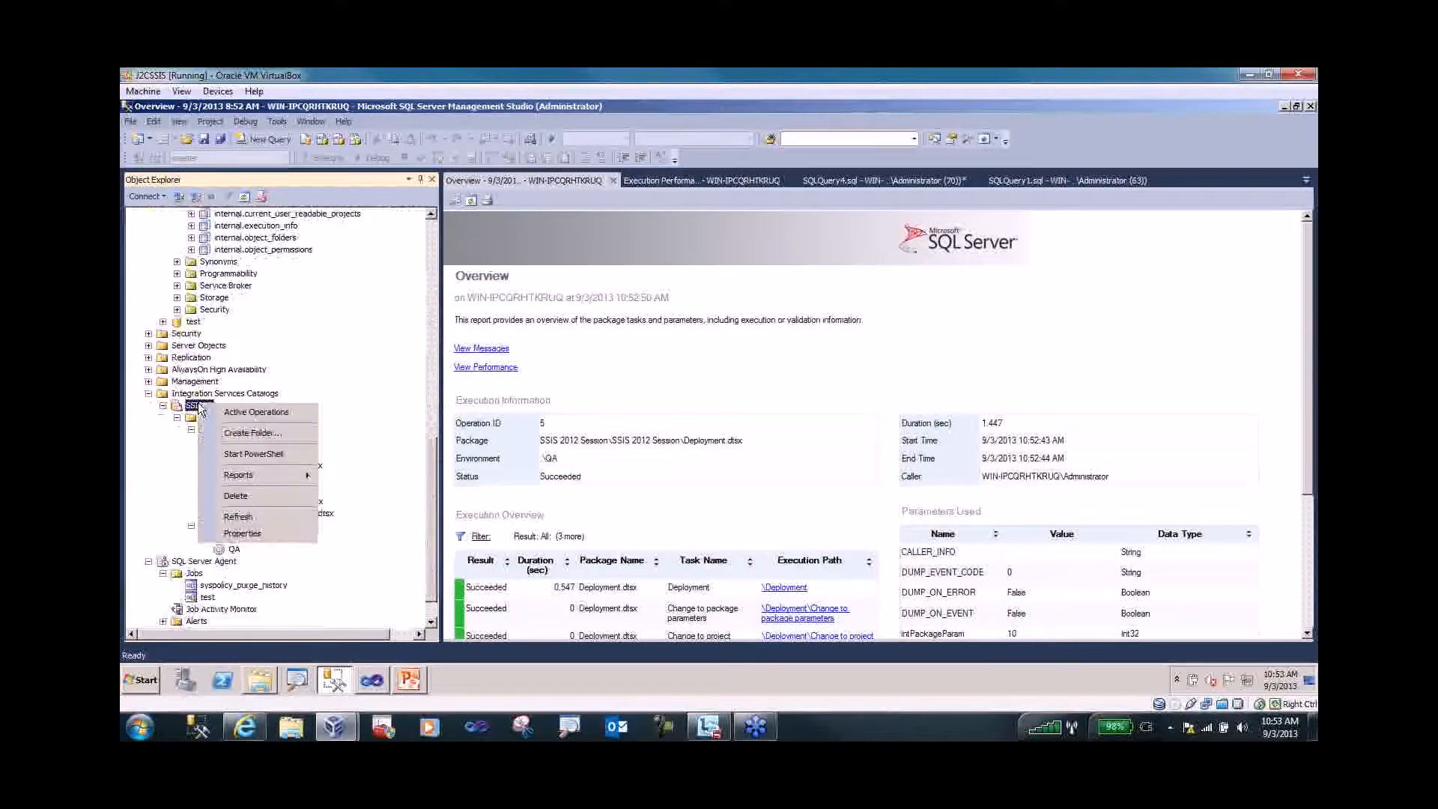
click(268, 528)
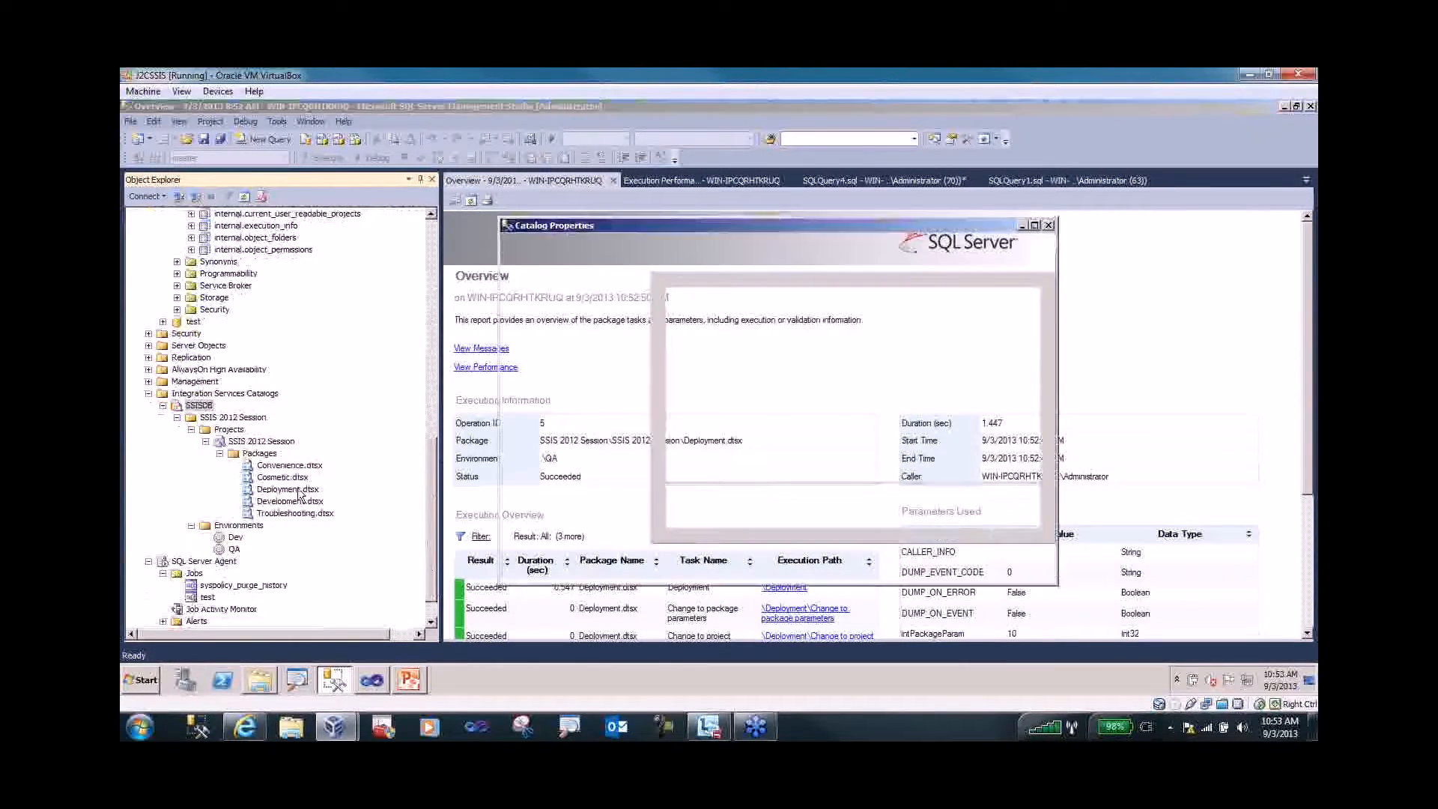
drag(878, 236, 744, 229)
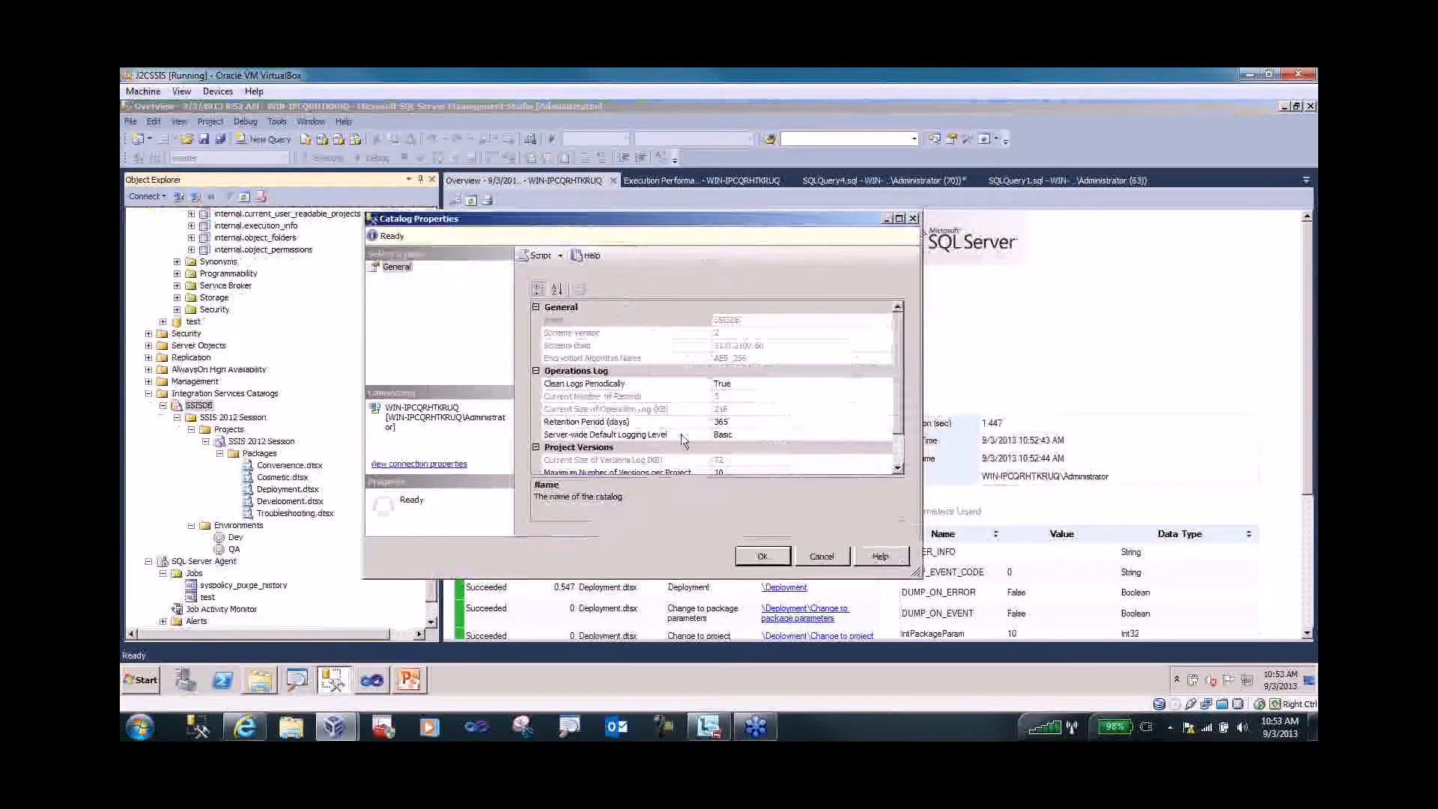
click(683, 442)
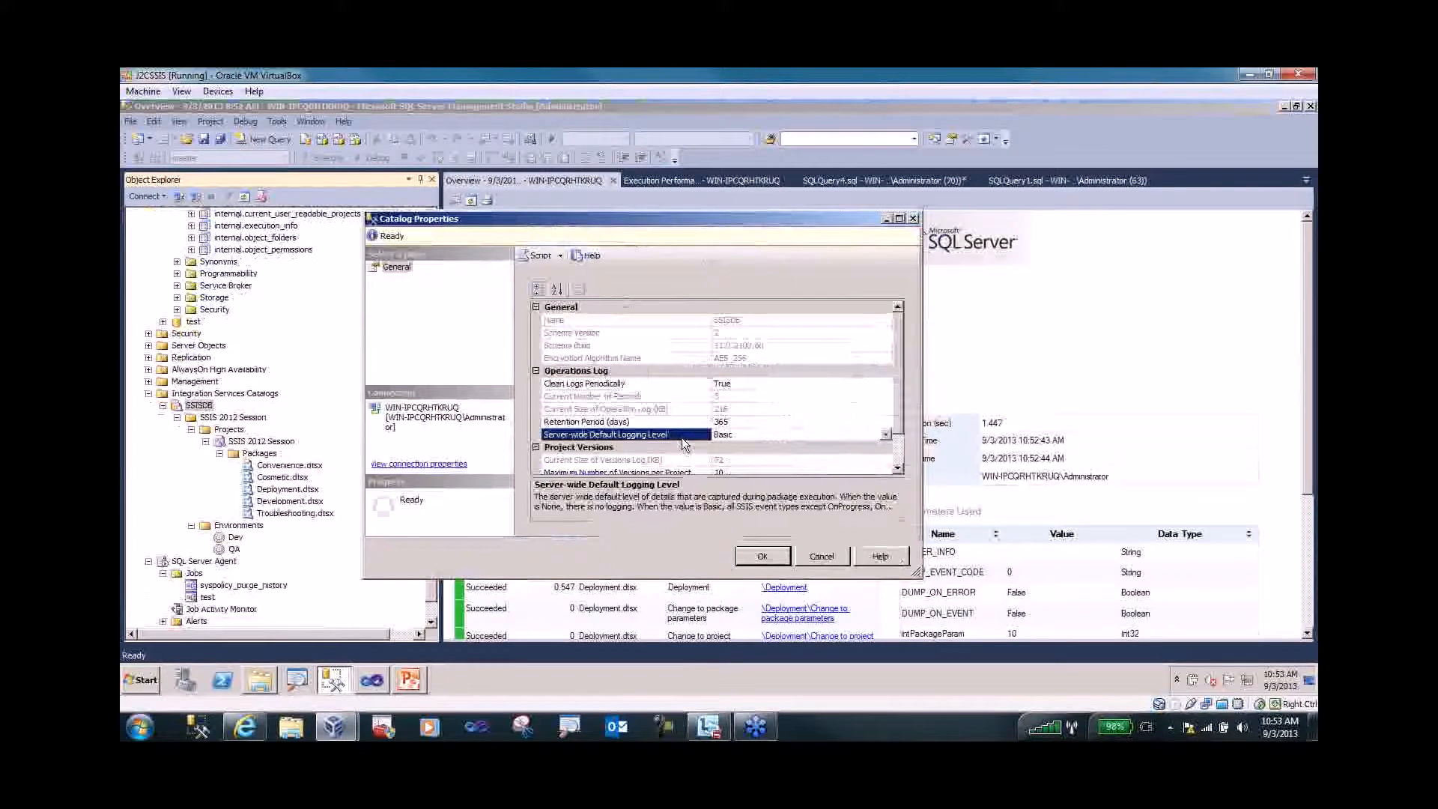
click(838, 558)
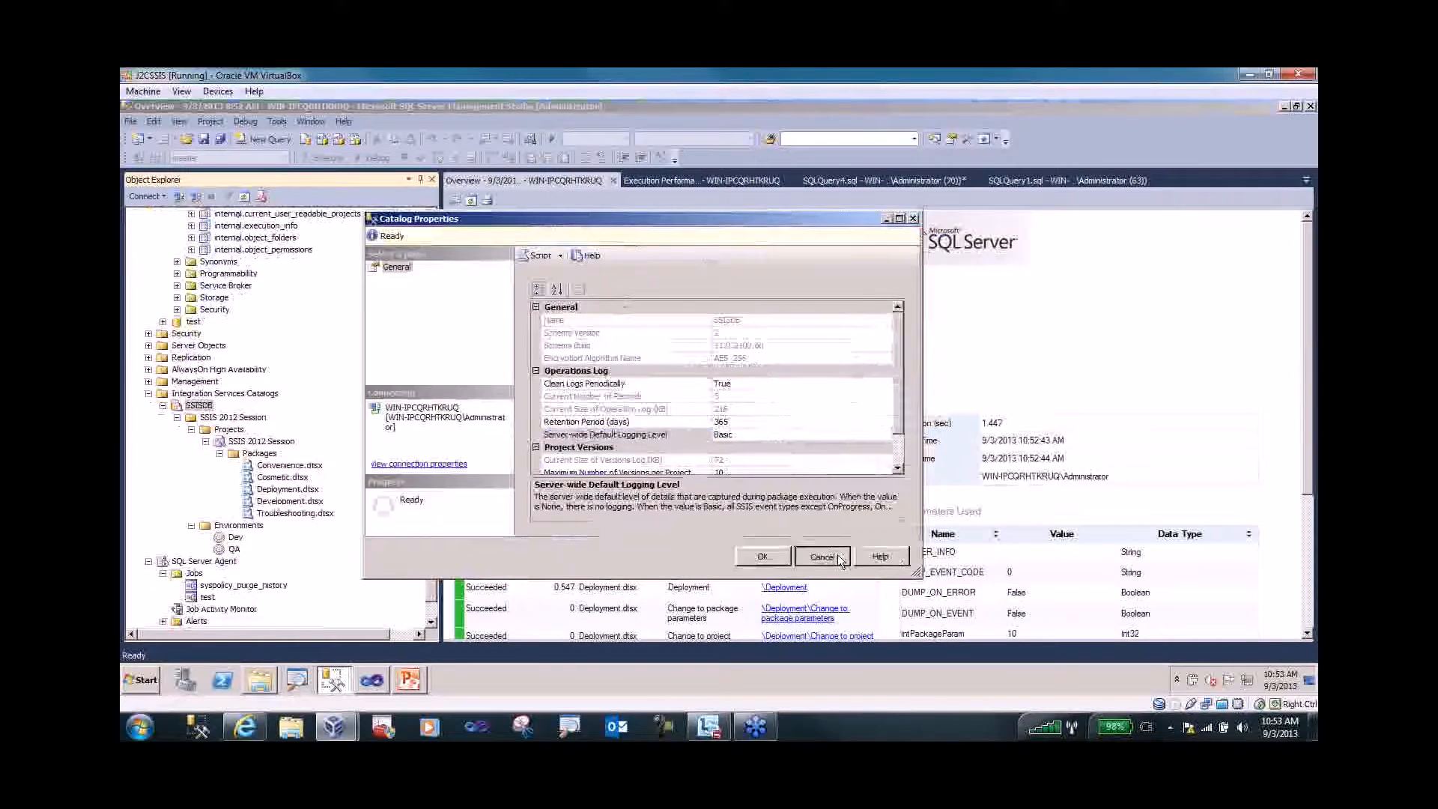
click(830, 181)
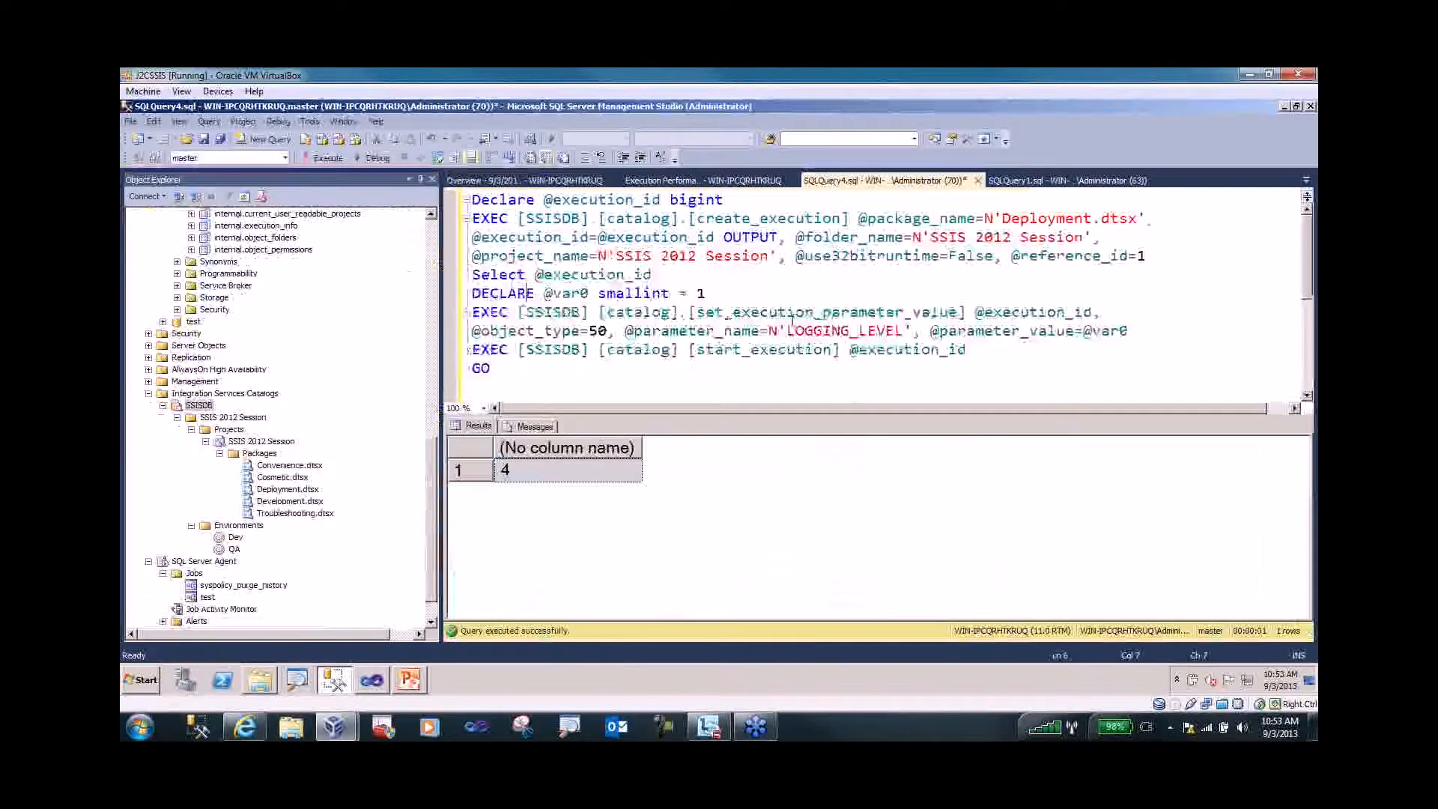
- Highlight the LOGGING_LEVEL parameter, object_type 50 and value 1 in the script, then switch to Visual Studio
drag(769, 329, 918, 330)
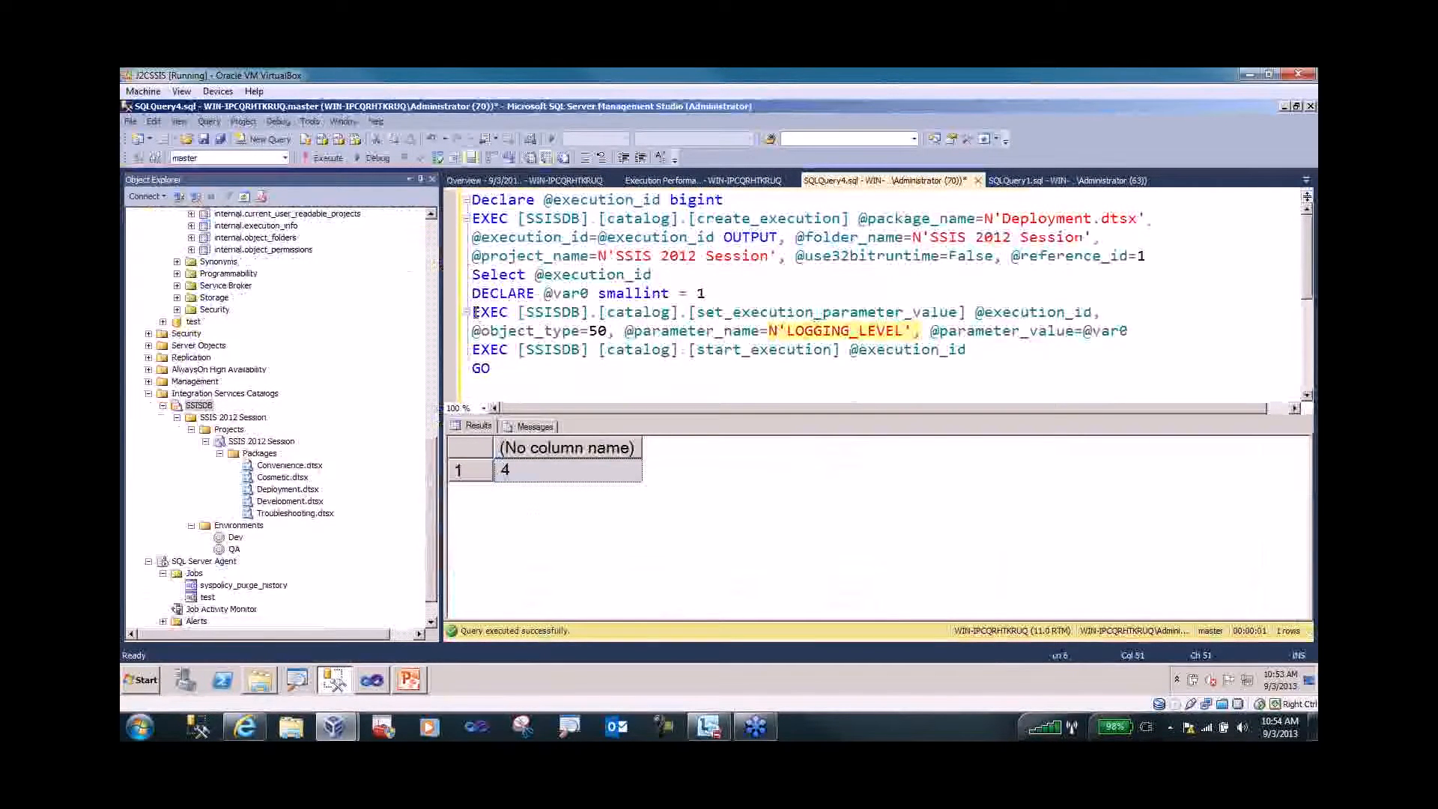
drag(476, 312, 582, 329)
click(583, 331)
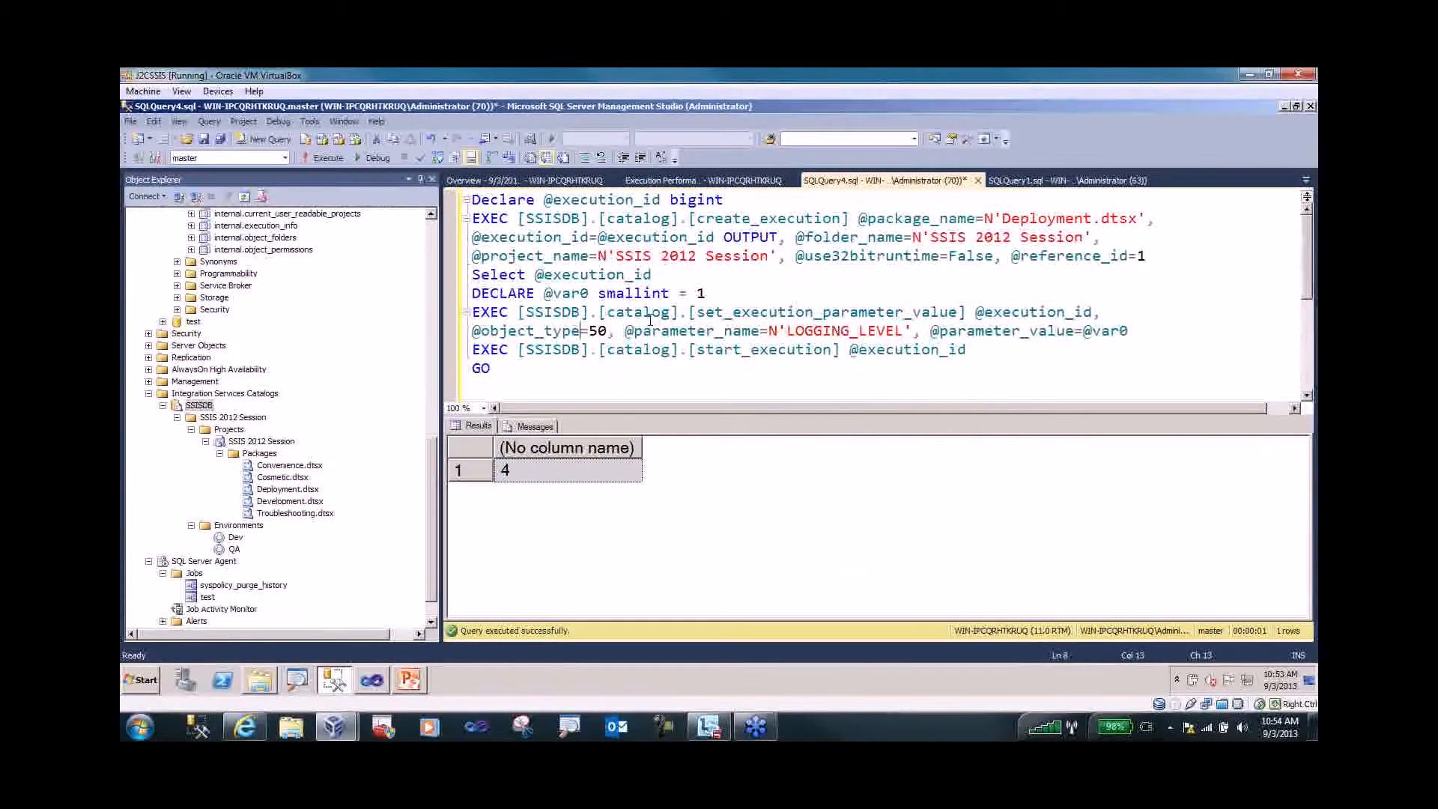
click(838, 331)
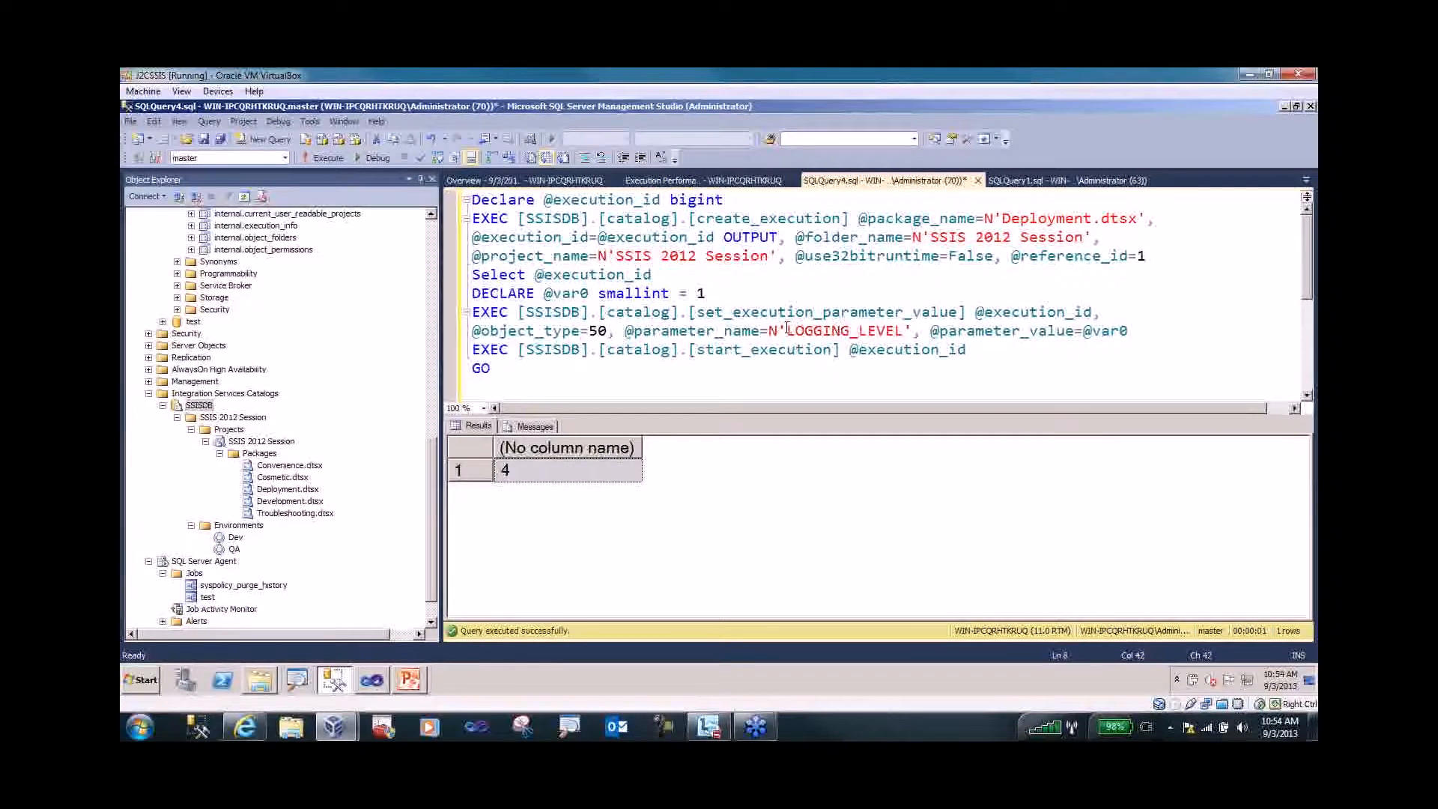
drag(786, 331, 902, 331)
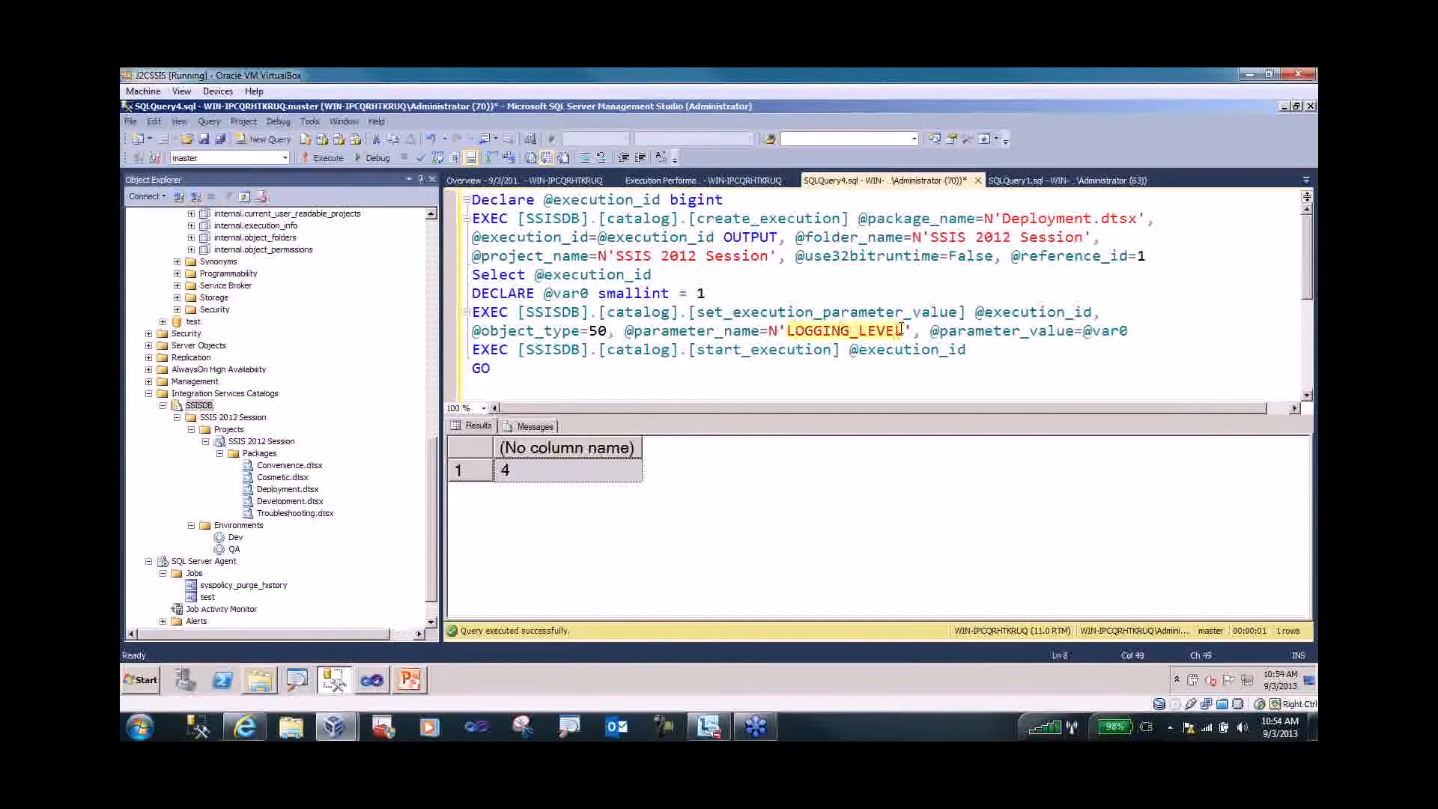
click(701, 292)
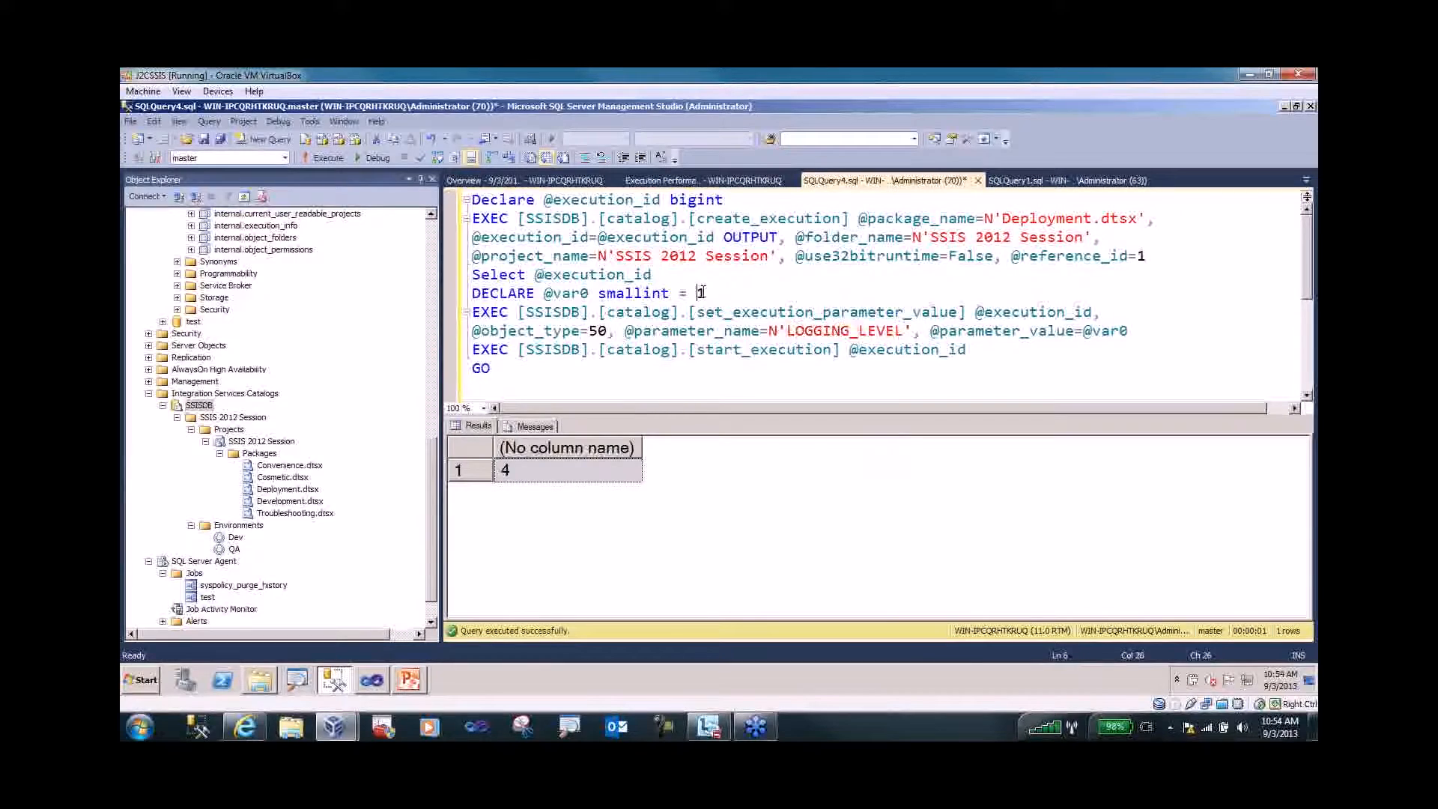
click(708, 292)
click(373, 682)
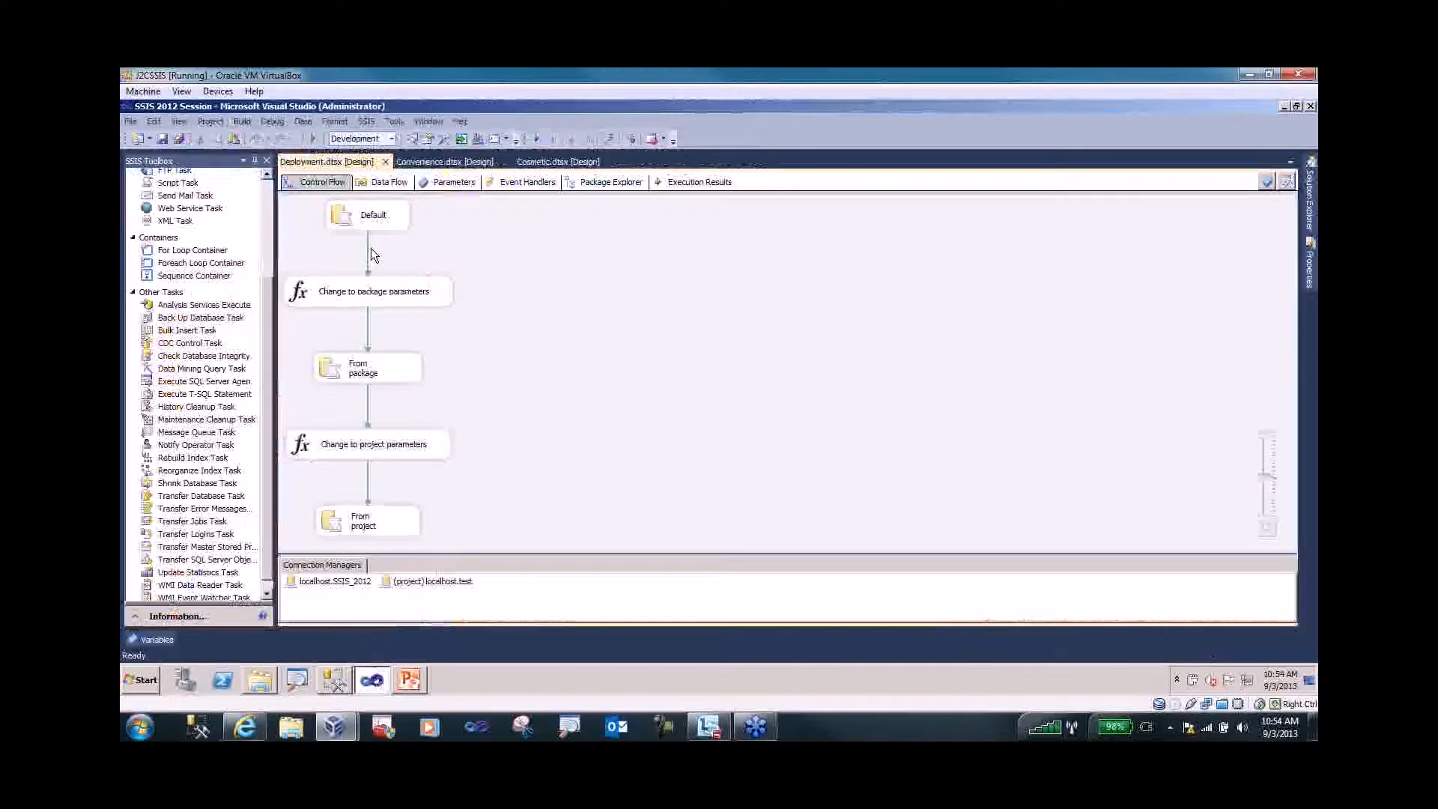
- In Convenience.dtsx's Column mapping data flow, enable a data viewer on the OLE DB Source path into Union All
click(379, 181)
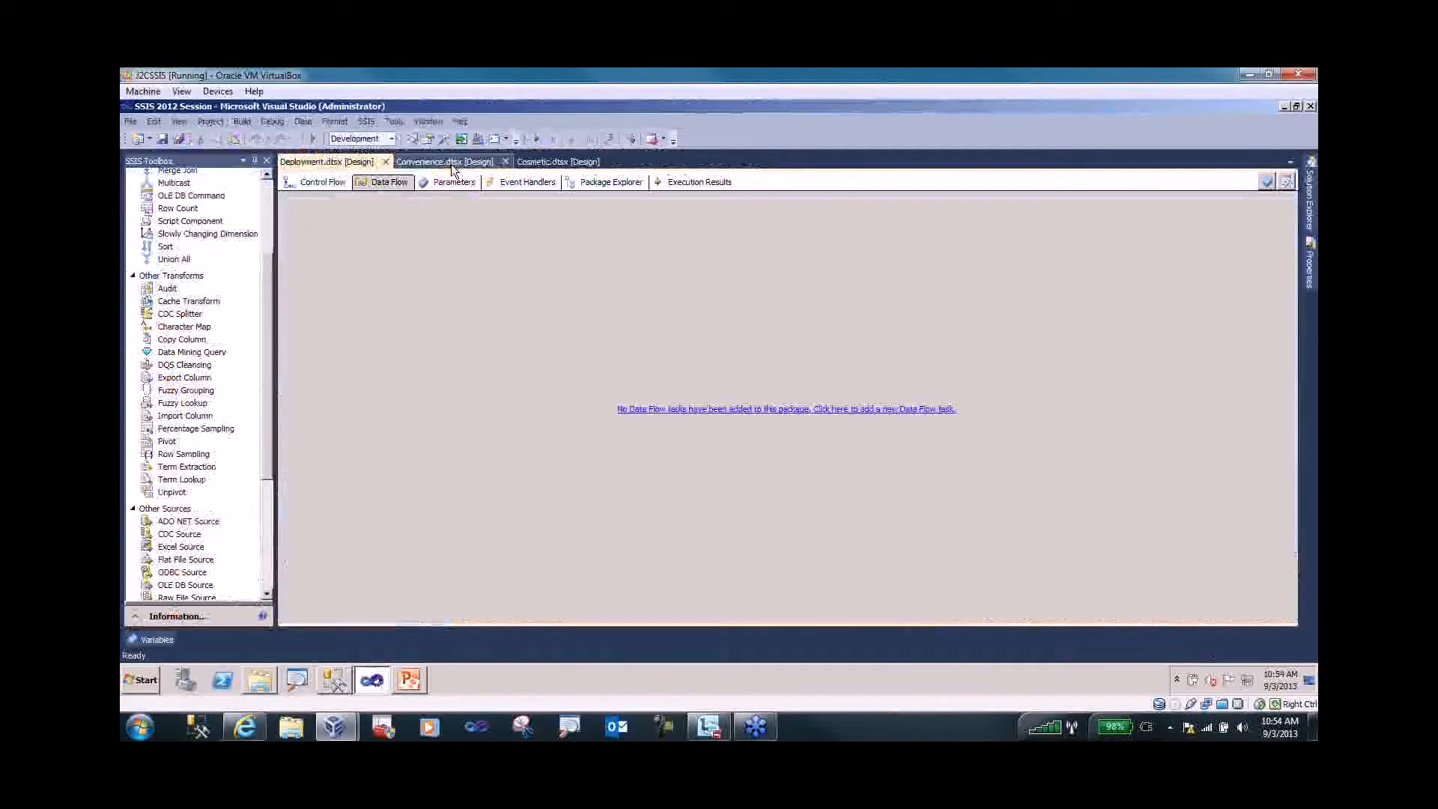
click(451, 164)
click(355, 327)
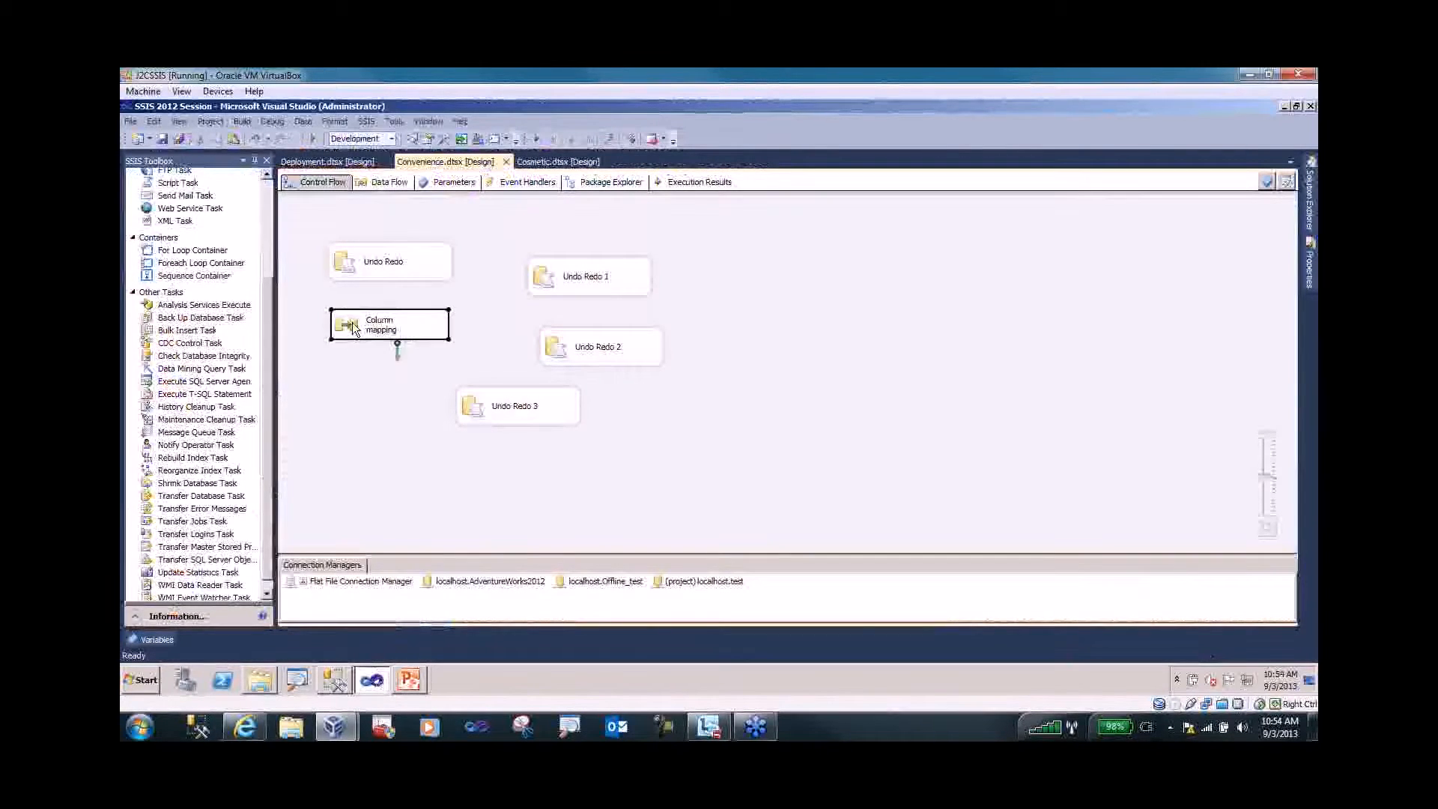
double_click(355, 328)
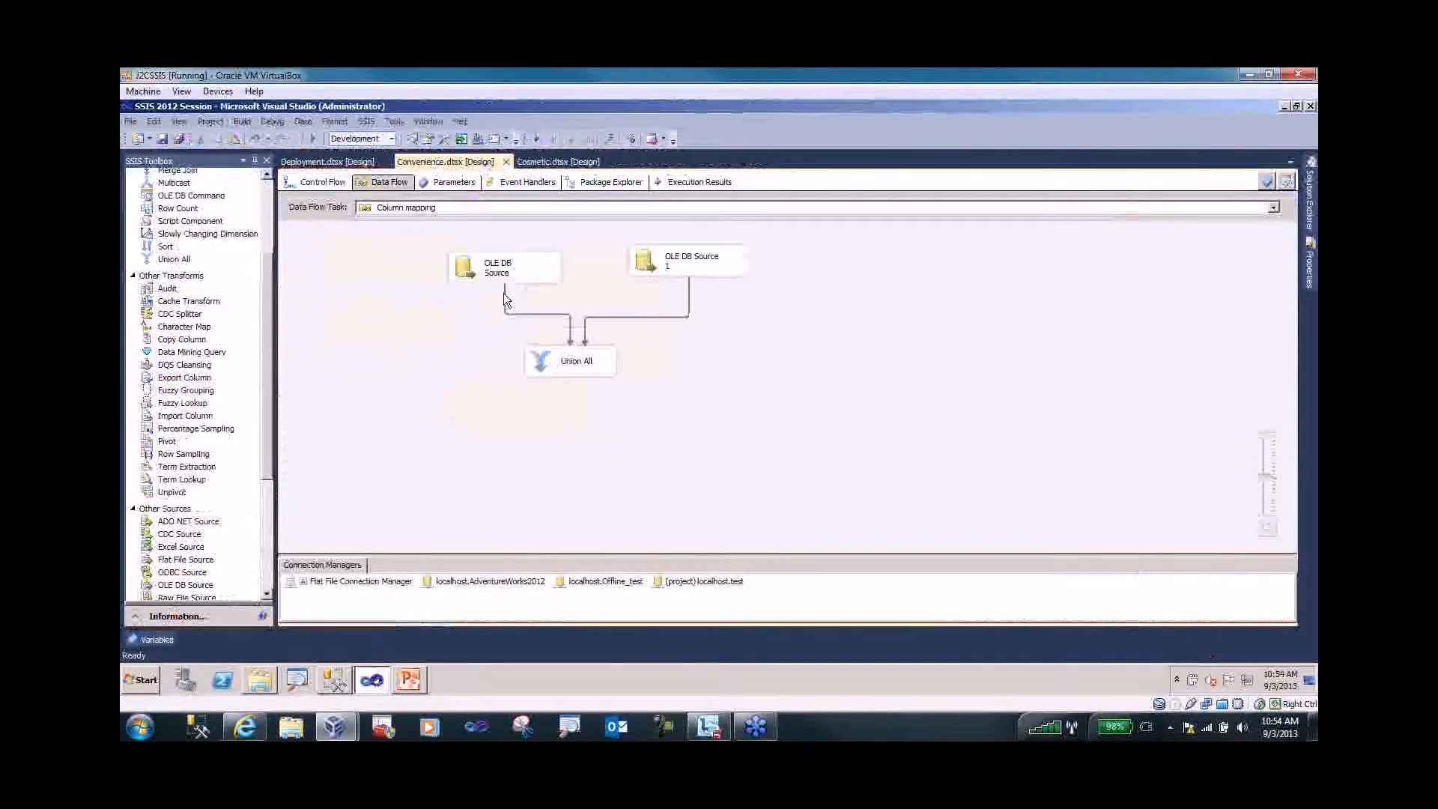
right_click(505, 296)
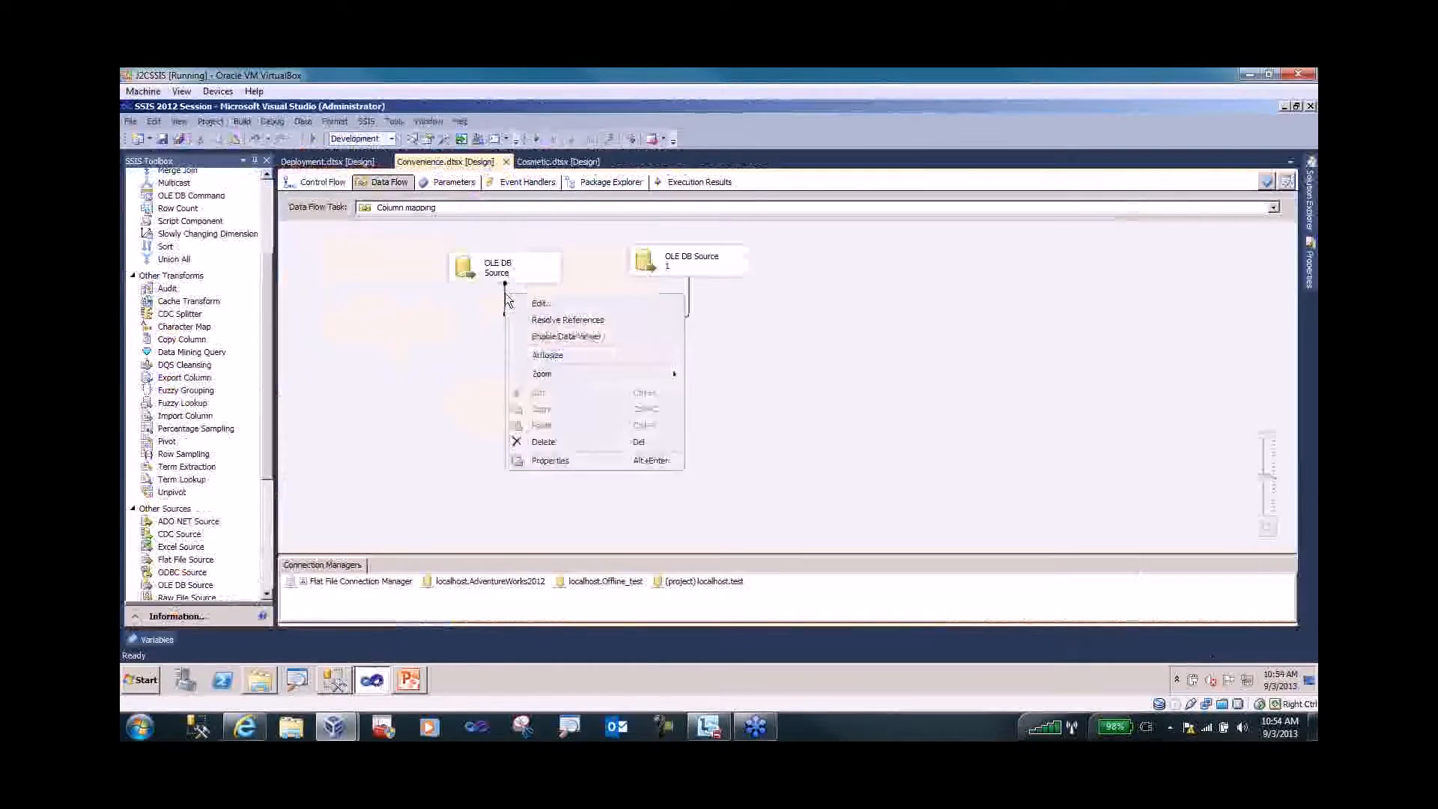
click(554, 337)
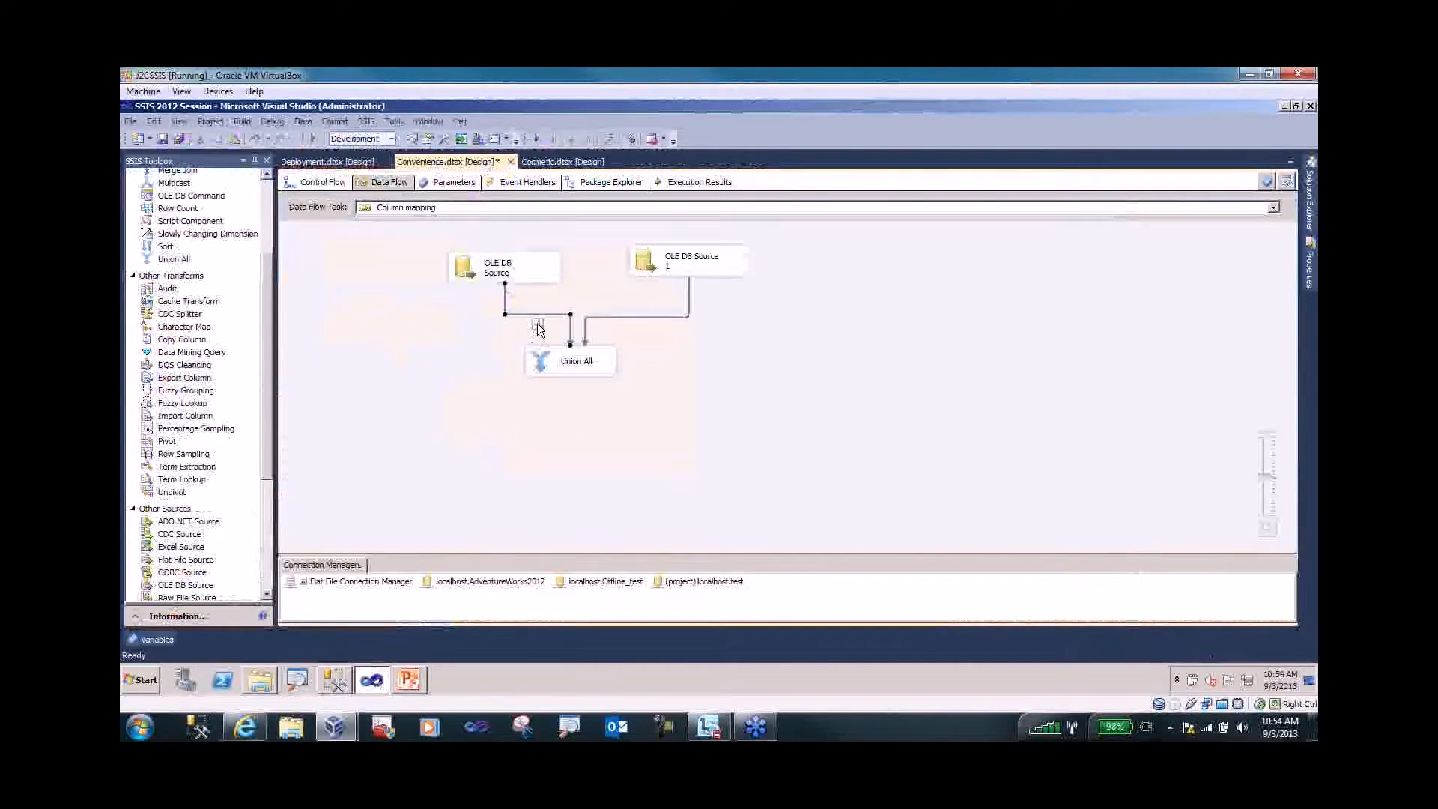
- Open Troubleshooting.dtsx from Solution Explorer
mouse_move(1310, 243)
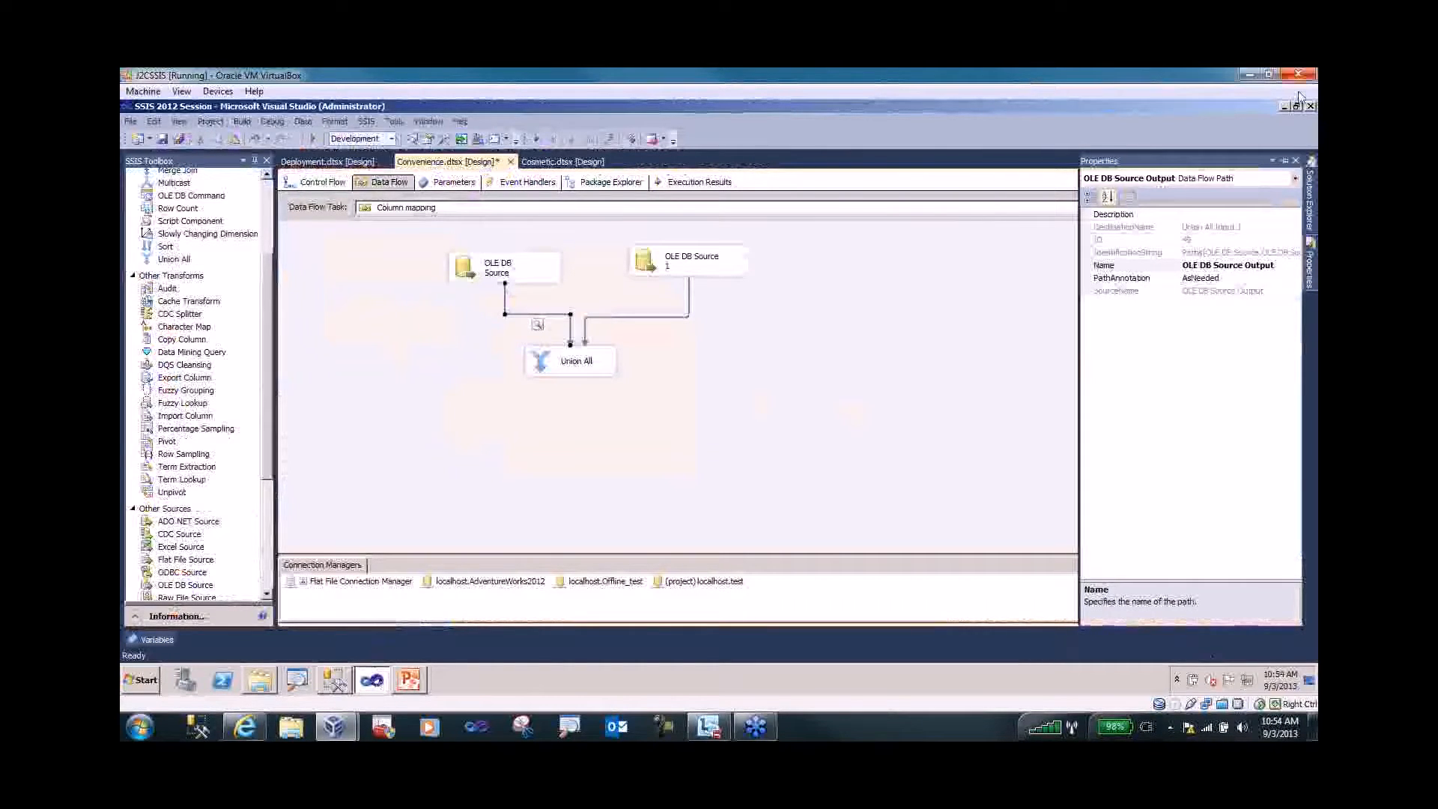
mouse_move(1310, 199)
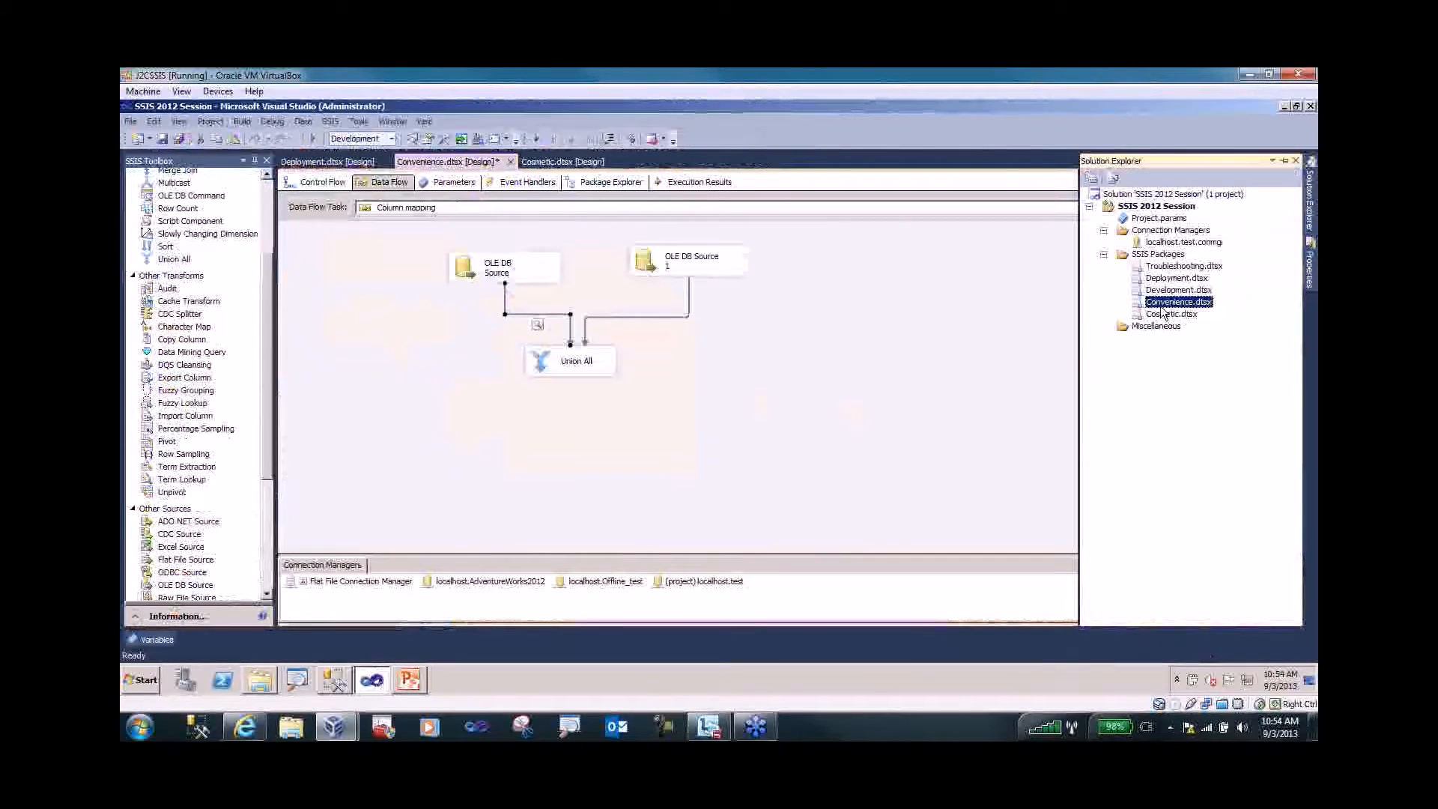
click(1167, 266)
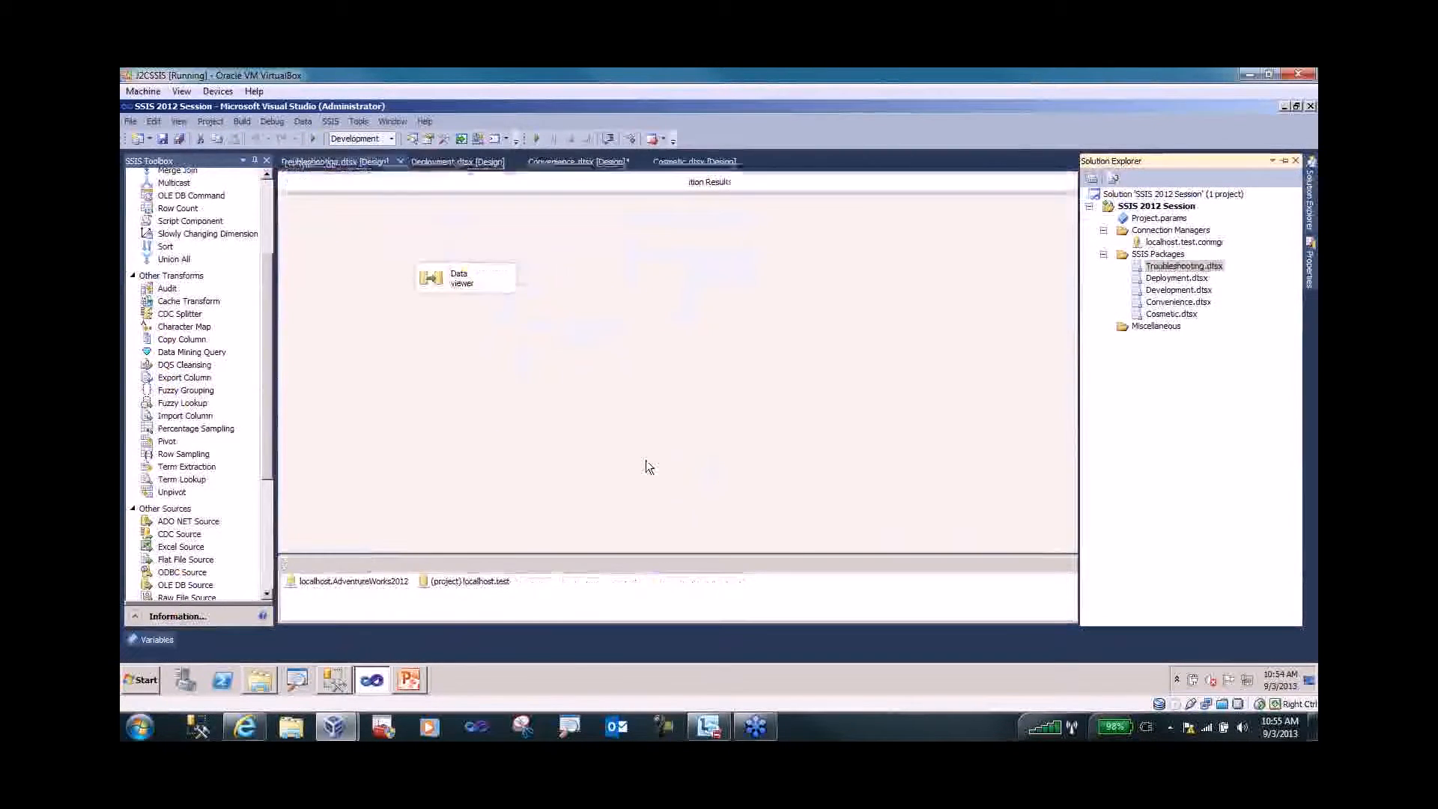
- Open the Data viewer data flow, review the data tap blog note, then return to Management Studio
double_click(432, 284)
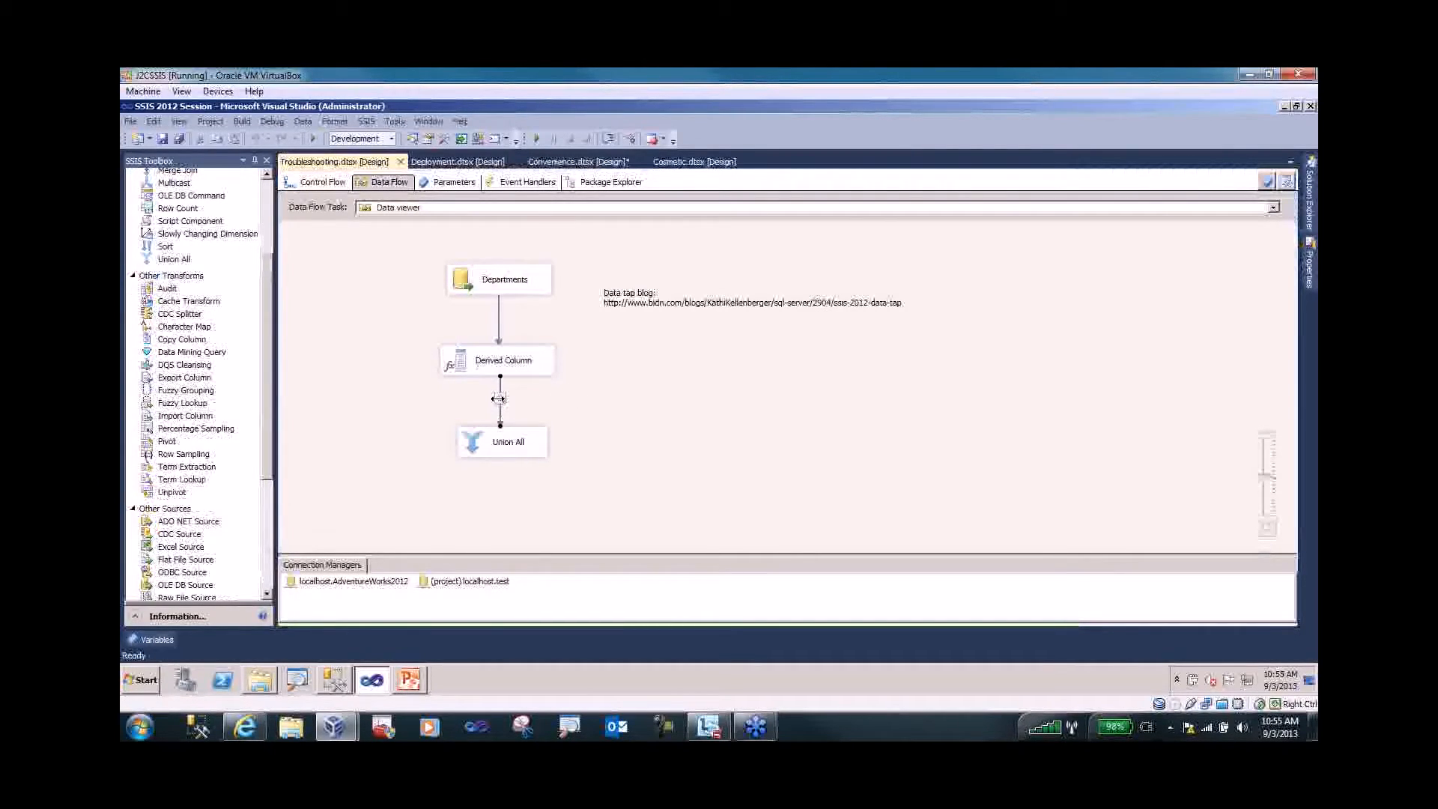
click(653, 299)
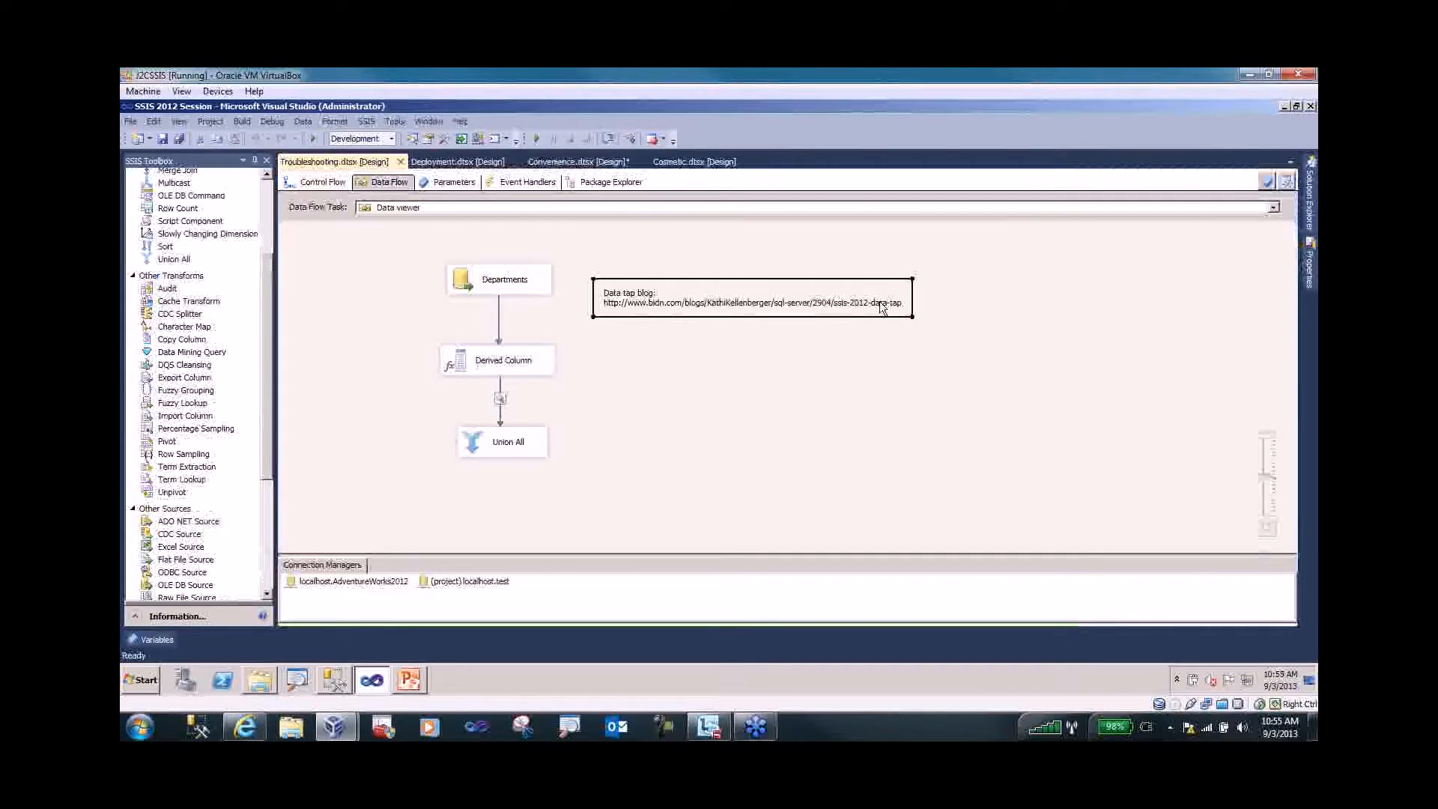
click(906, 305)
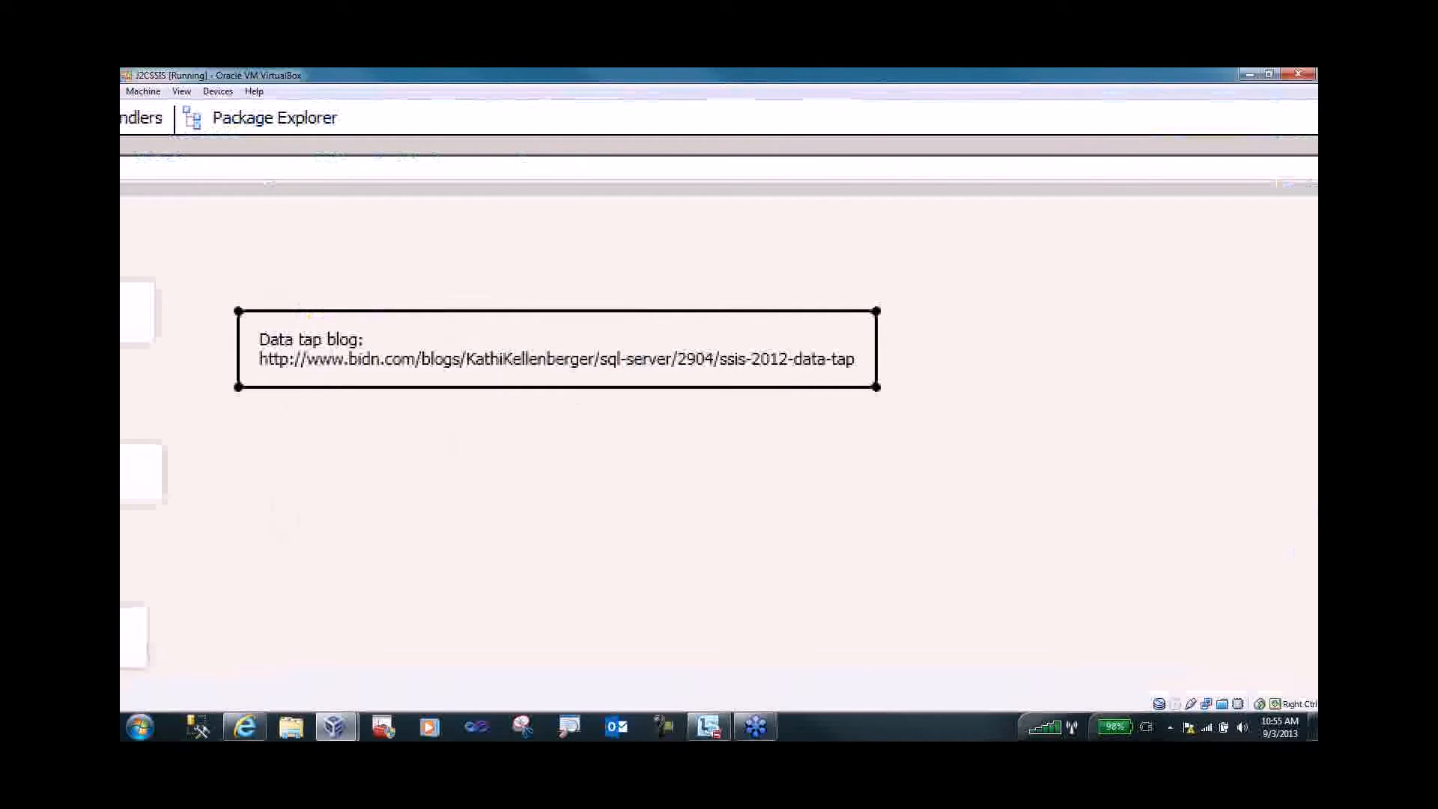
key(Escape)
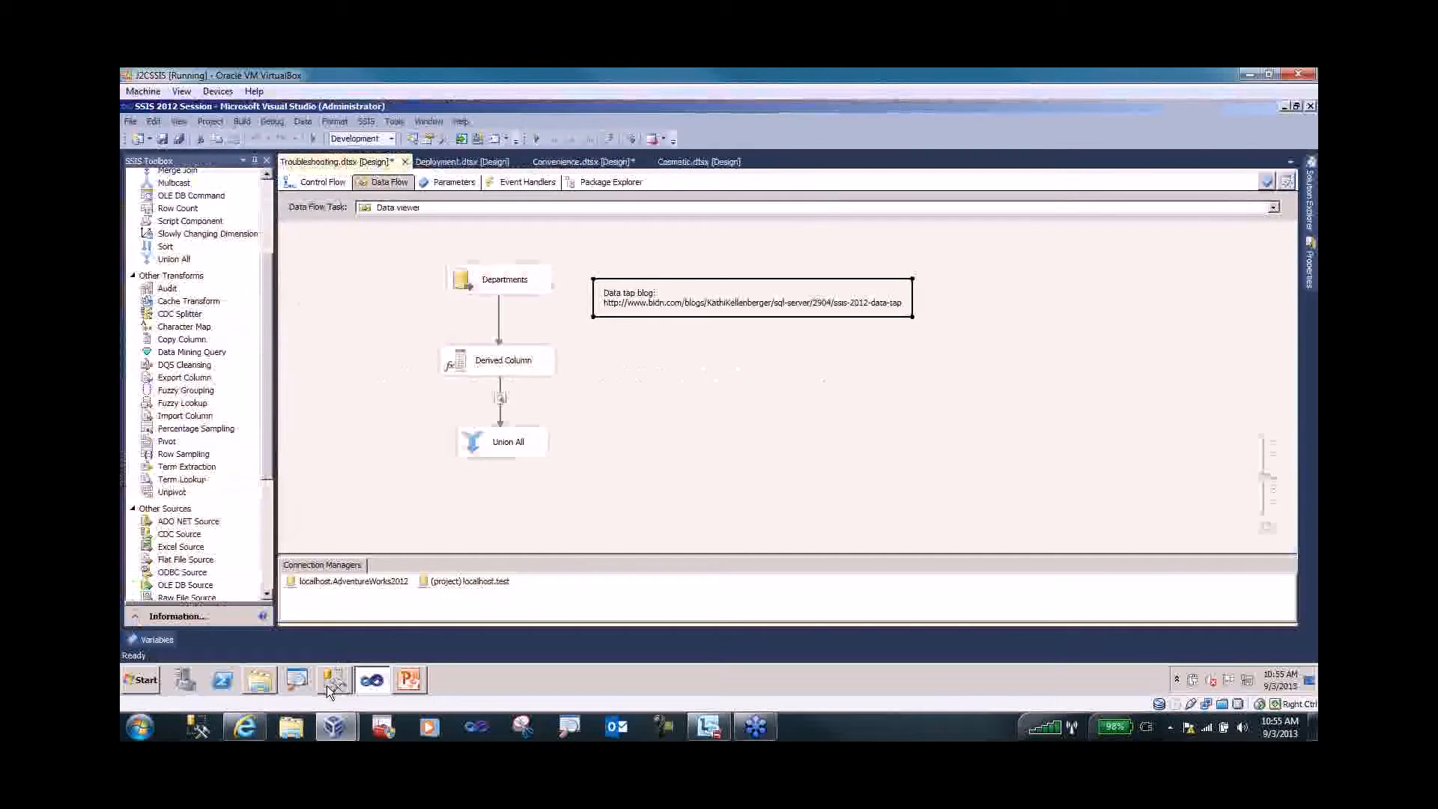
click(330, 686)
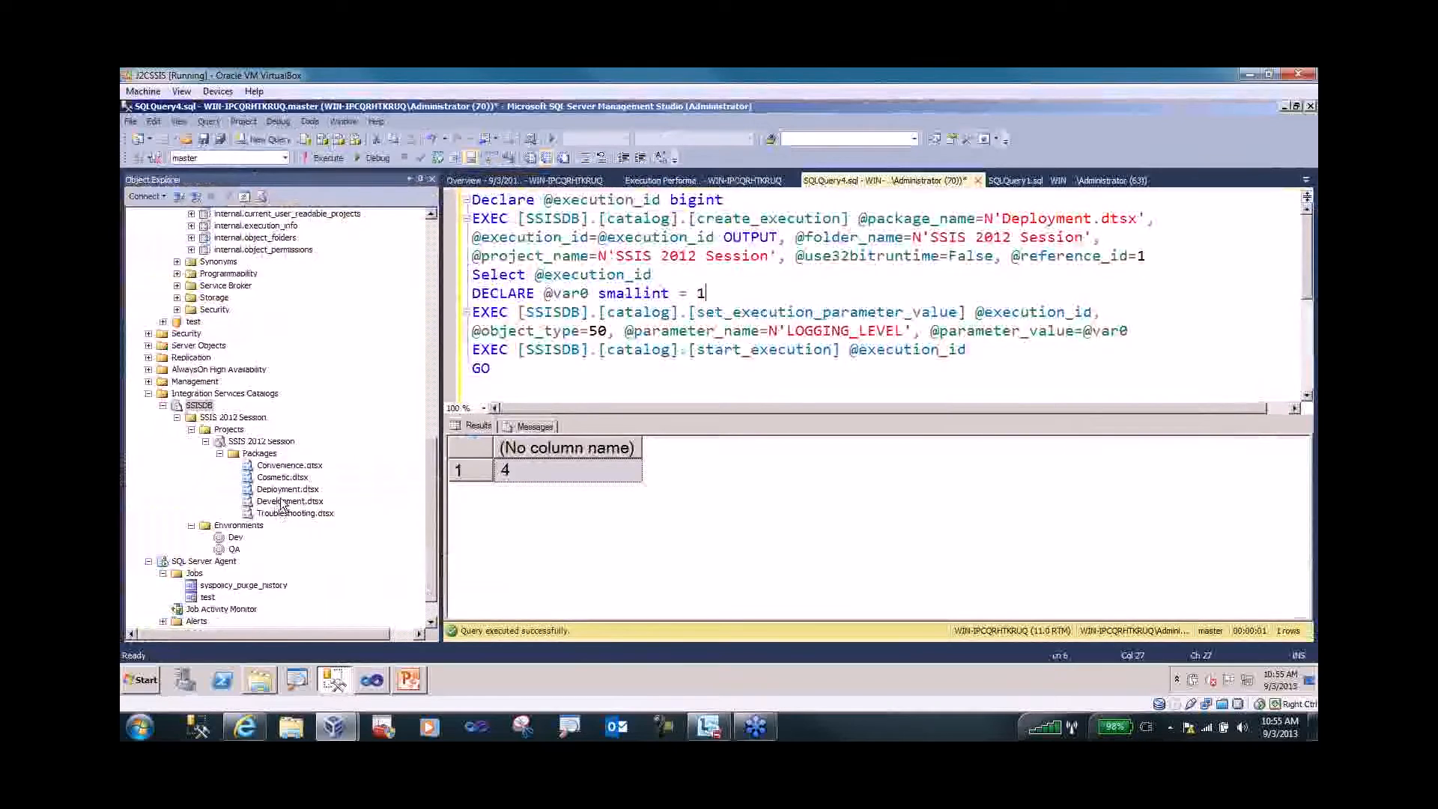
- Generate a T-SQL execution script for Development.dtsx into SQLQuery5.sql
right_click(284, 502)
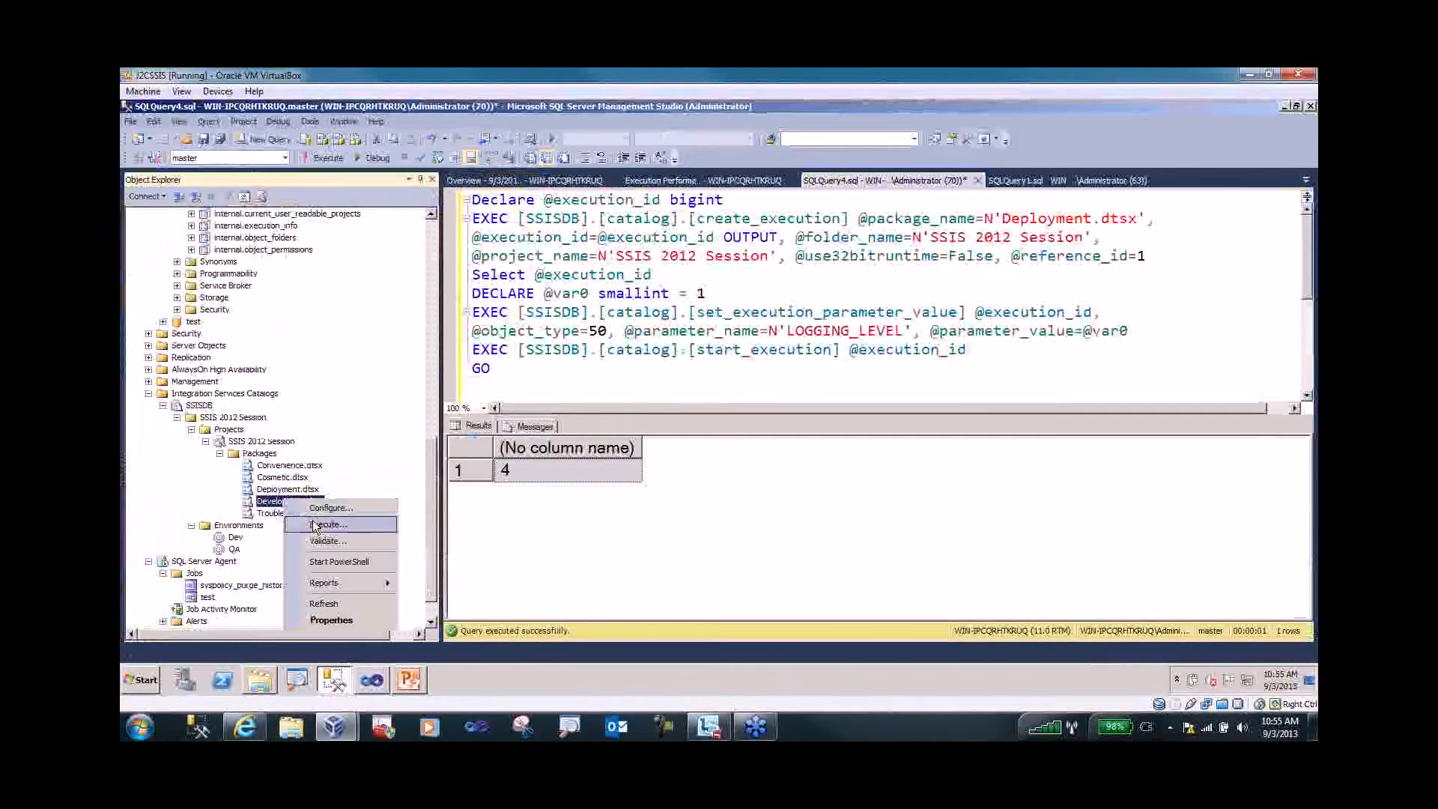
click(315, 526)
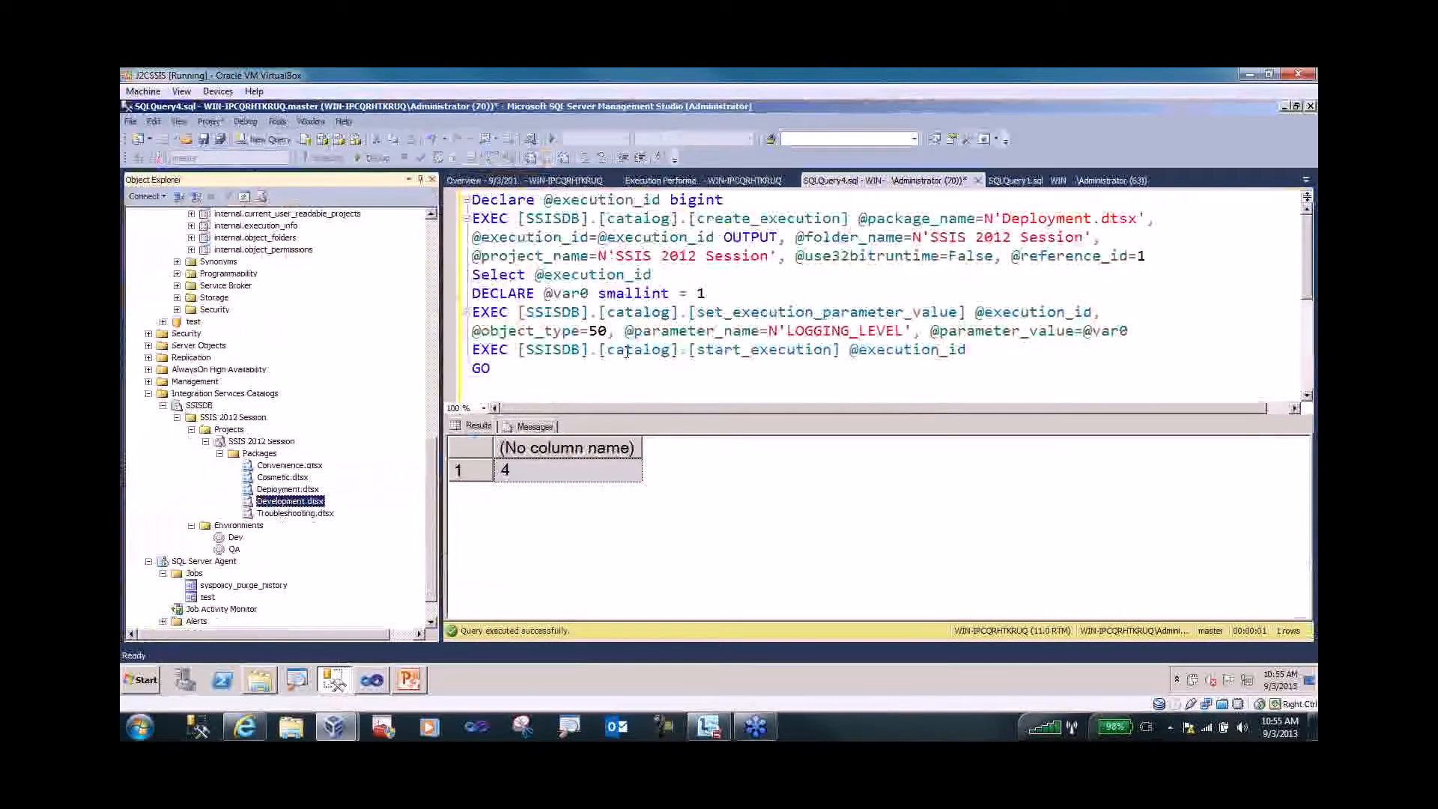
click(527, 230)
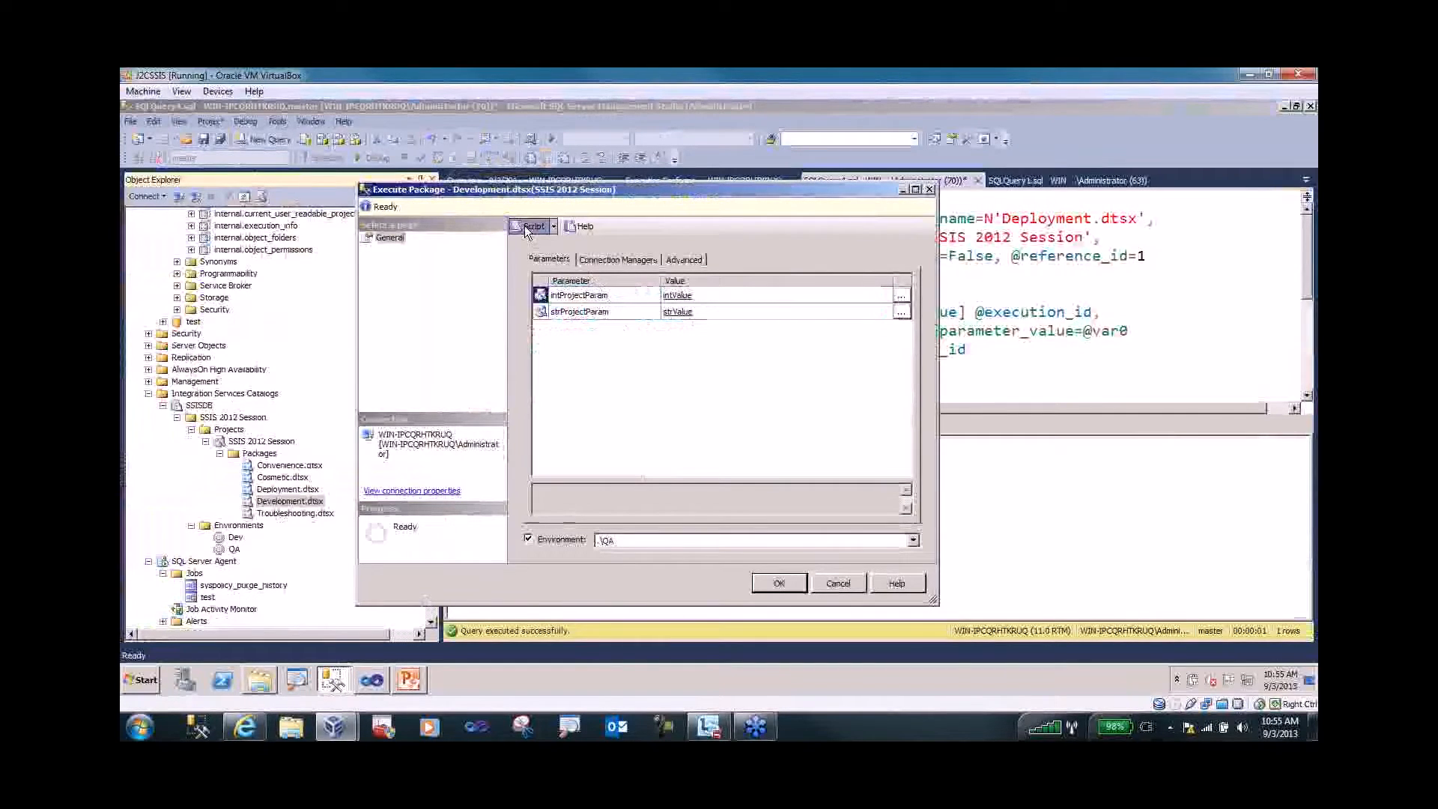
click(838, 585)
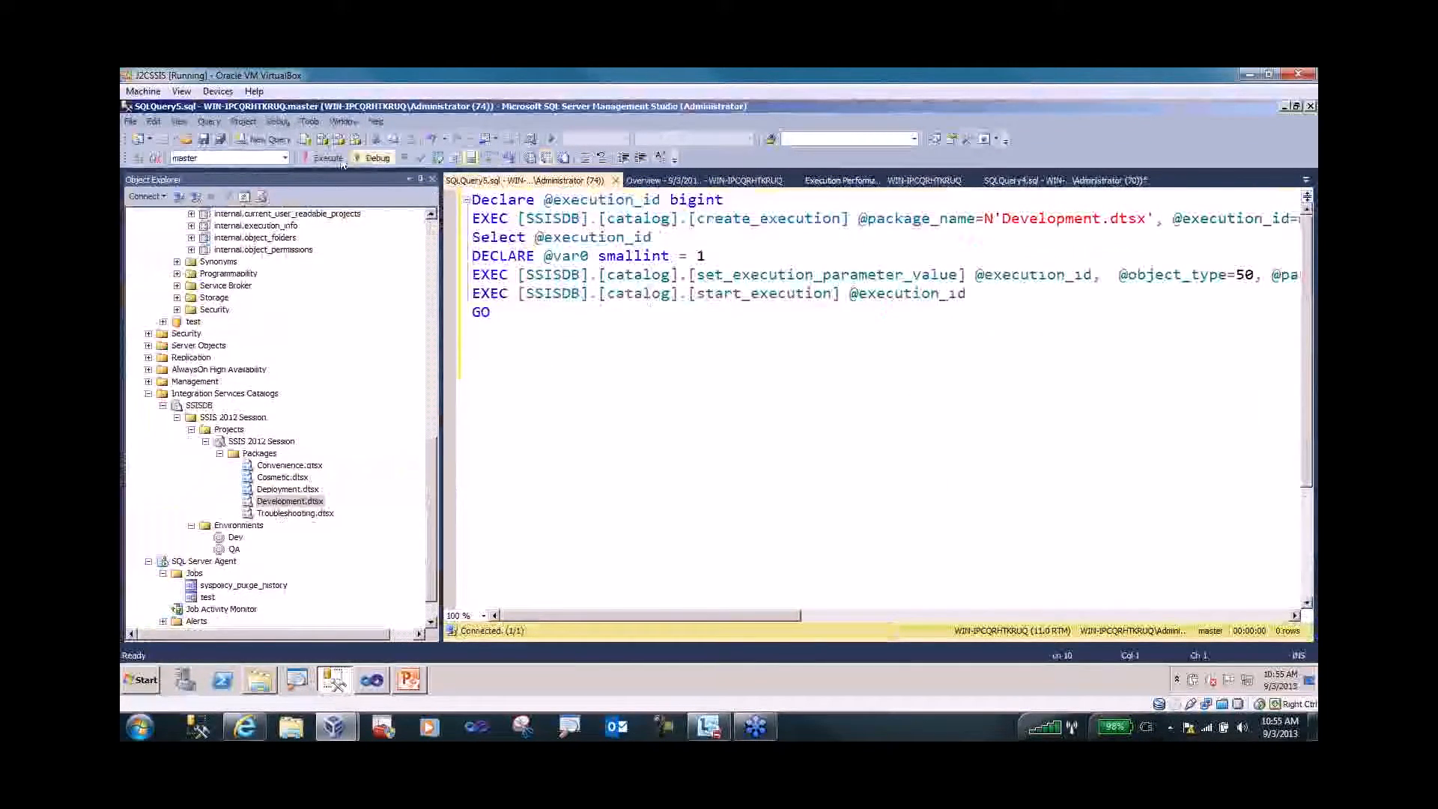
- Open Data tap.sql and copy its add_data_tap statement
click(185, 140)
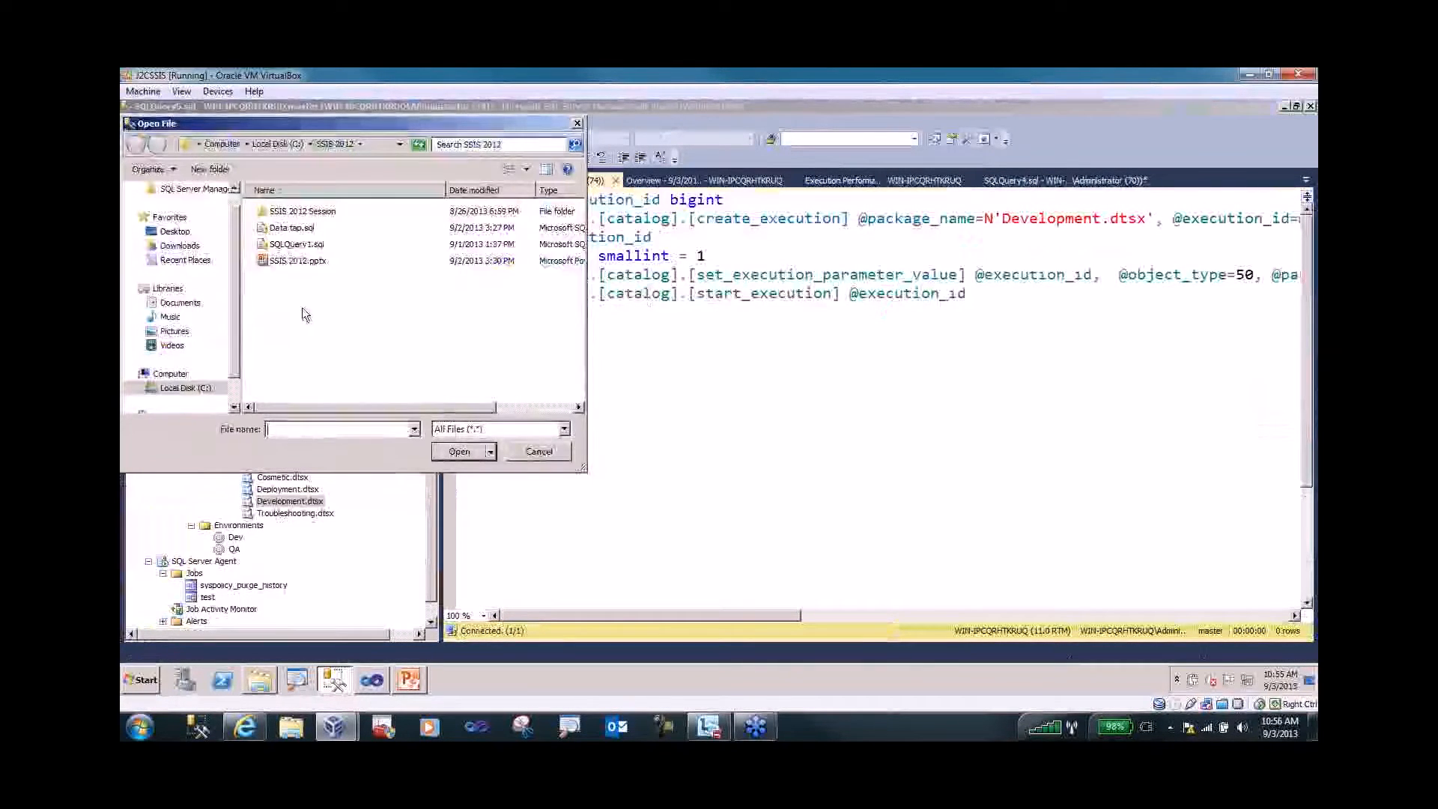
click(292, 228)
double_click(290, 226)
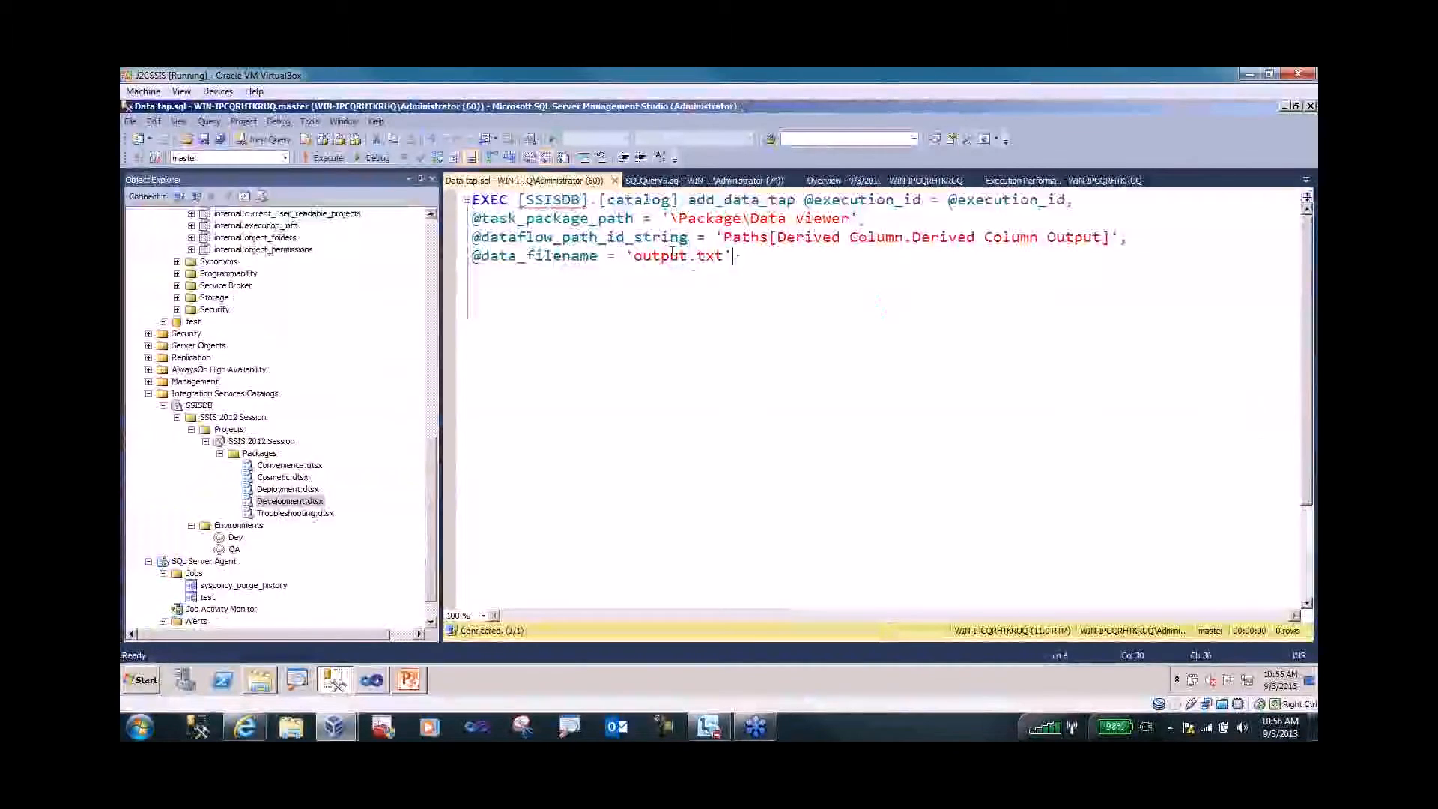
right_click(518, 234)
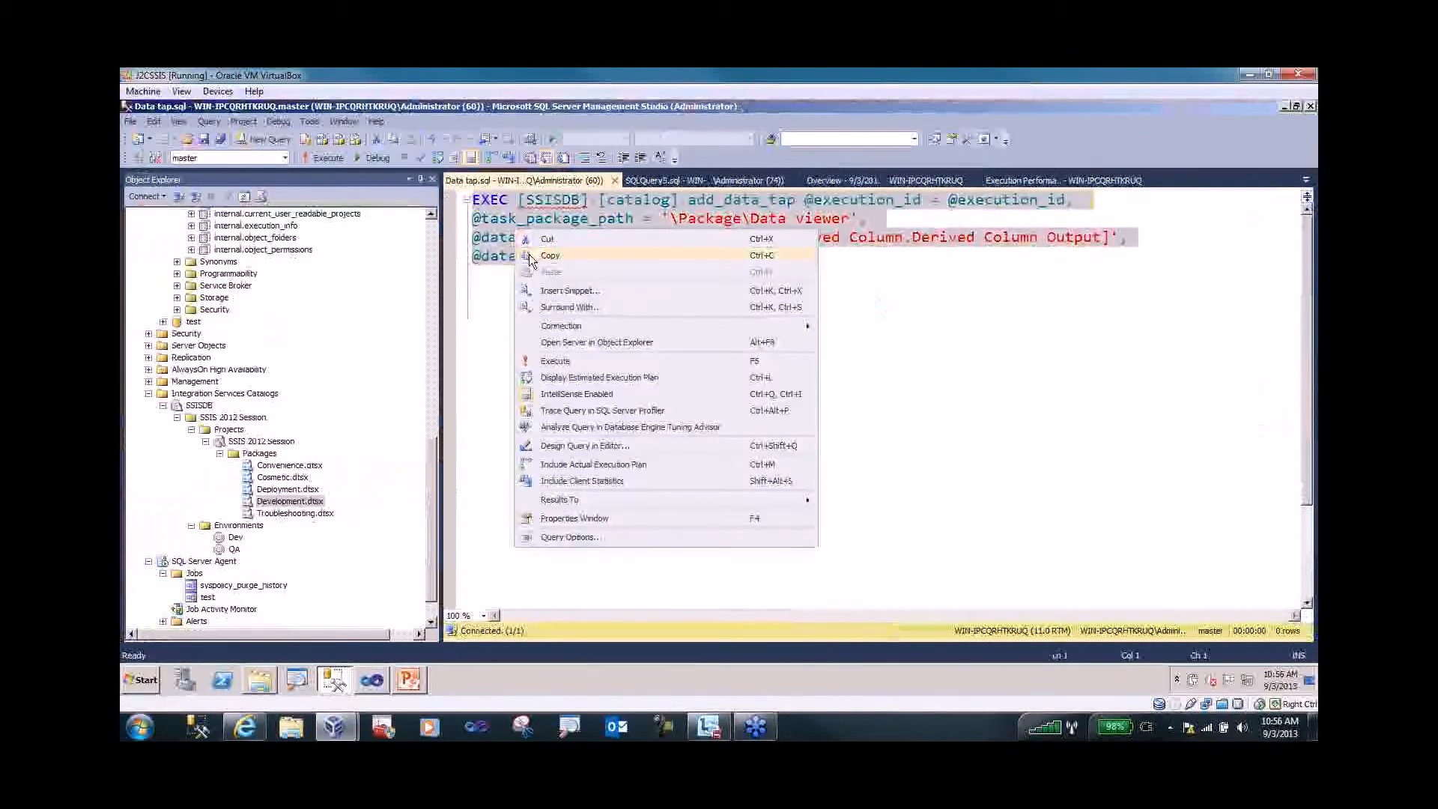
click(531, 255)
- Paste the output.txt data tap before start_execution and run the script, returning execution 6
click(677, 181)
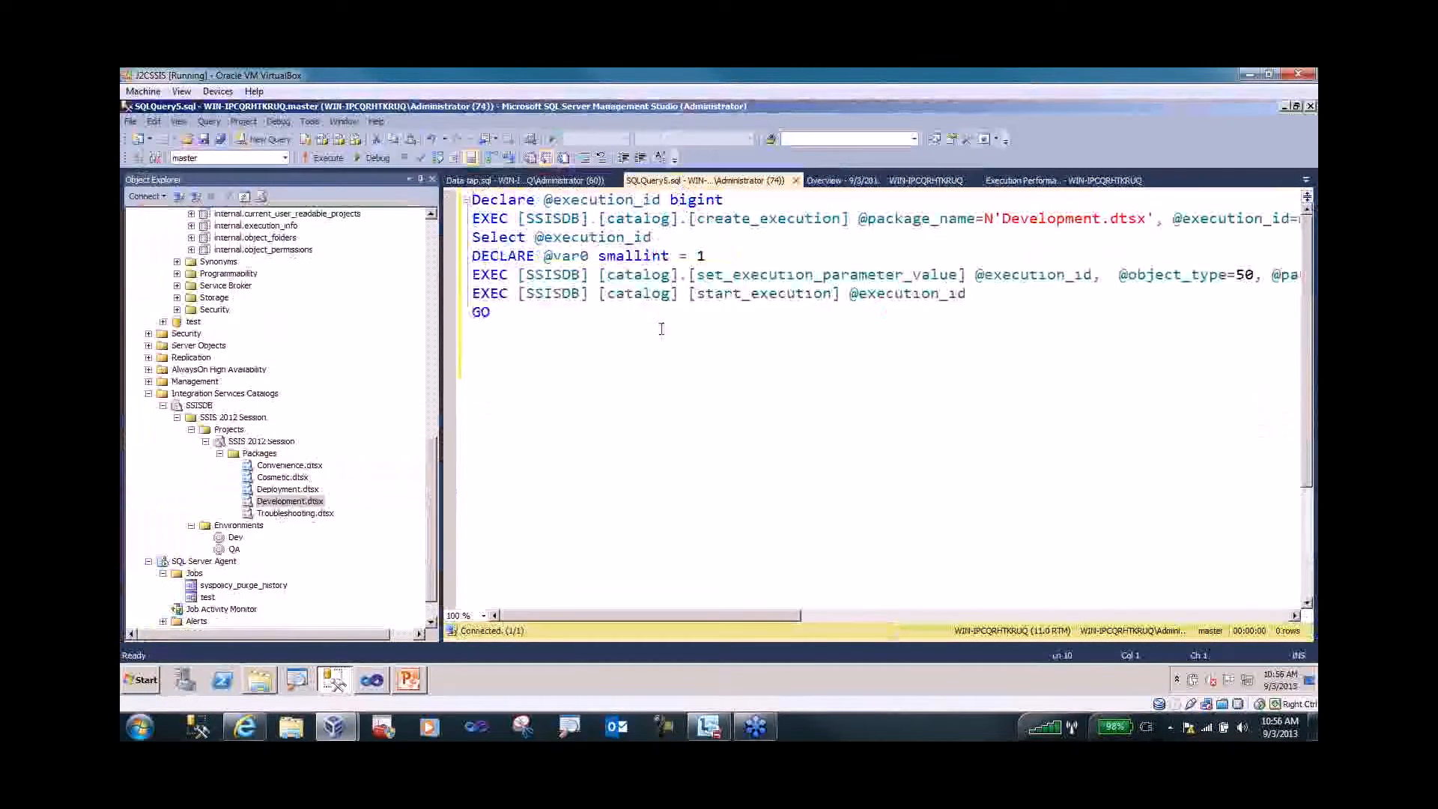
click(474, 296)
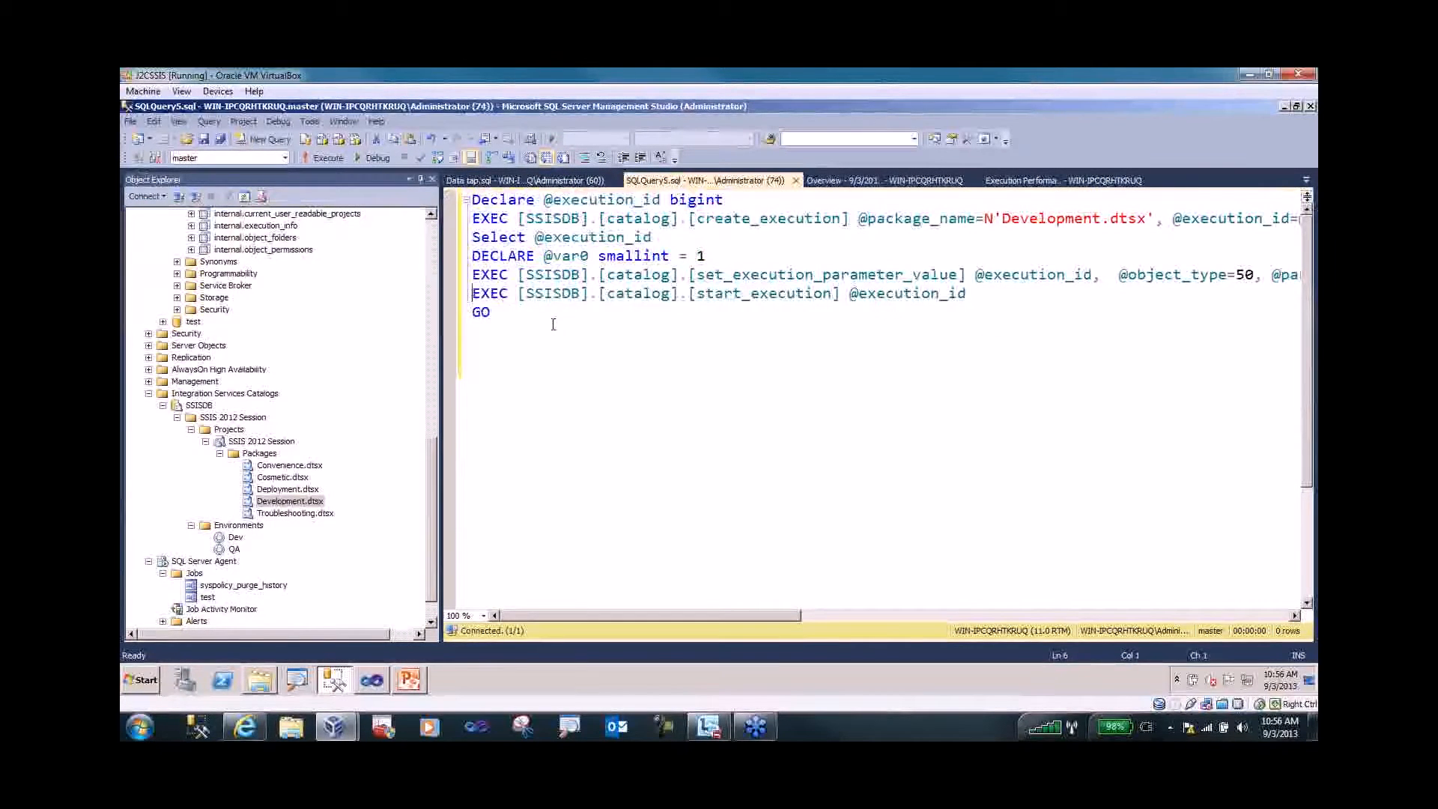
key(Return)
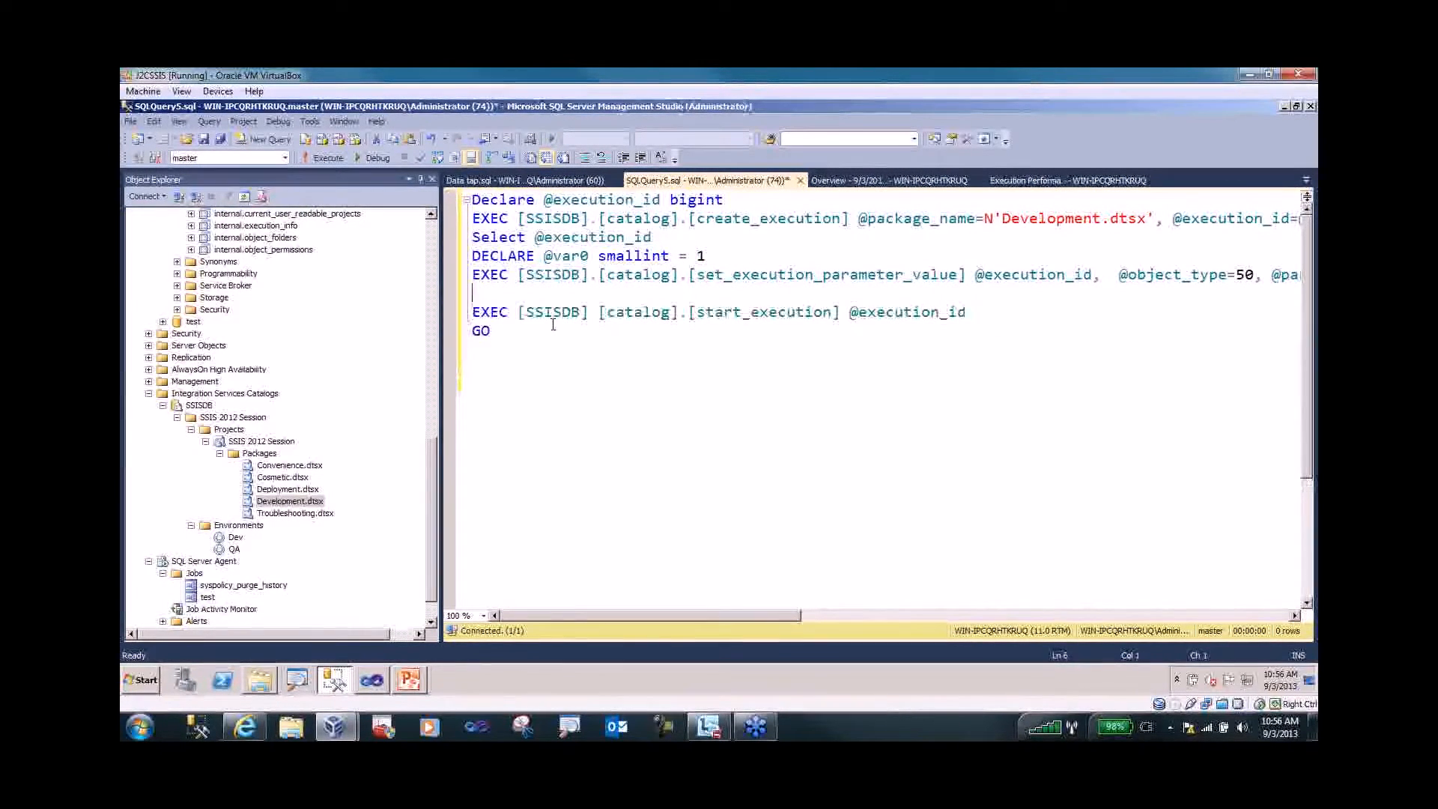
key(ctrl+v)
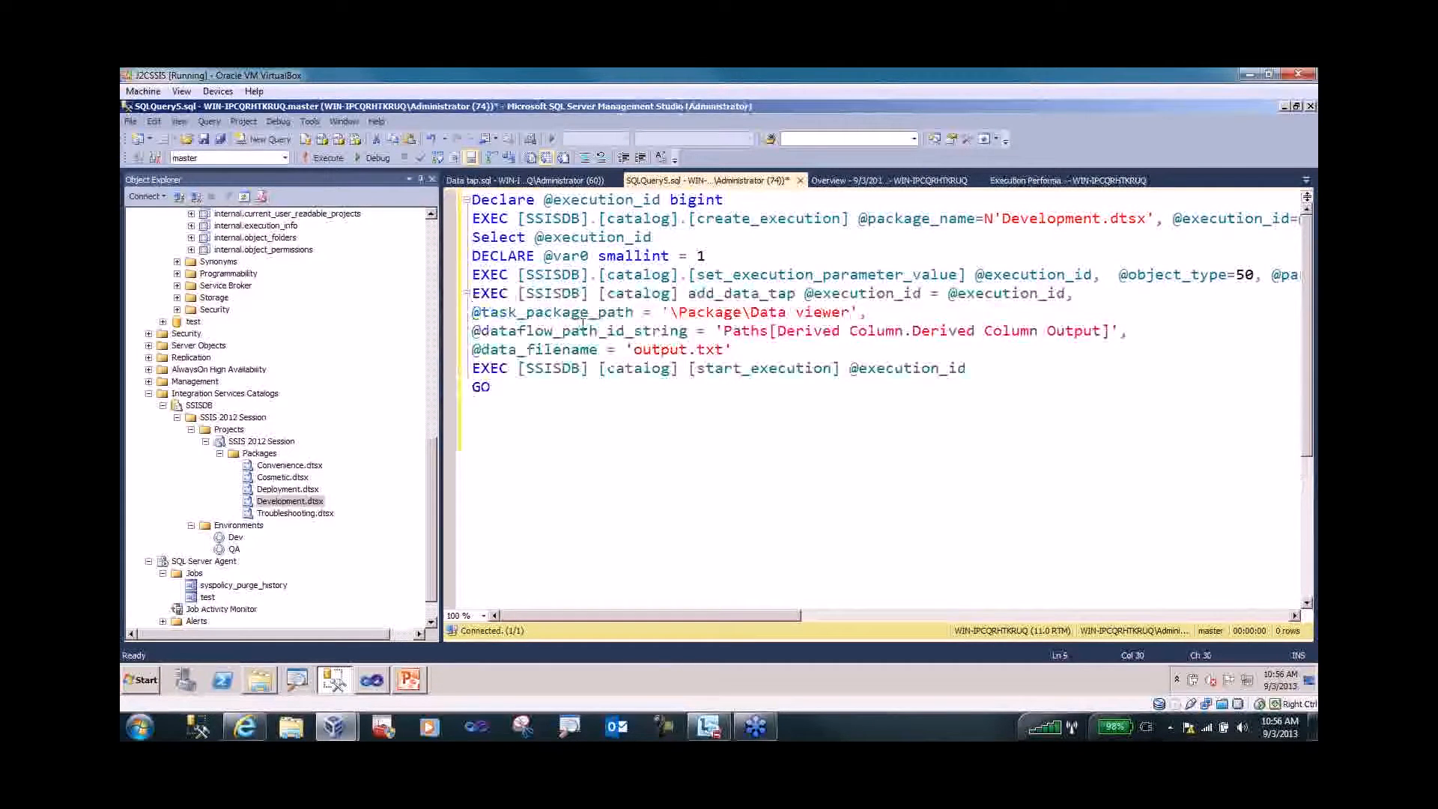
click(536, 257)
click(323, 158)
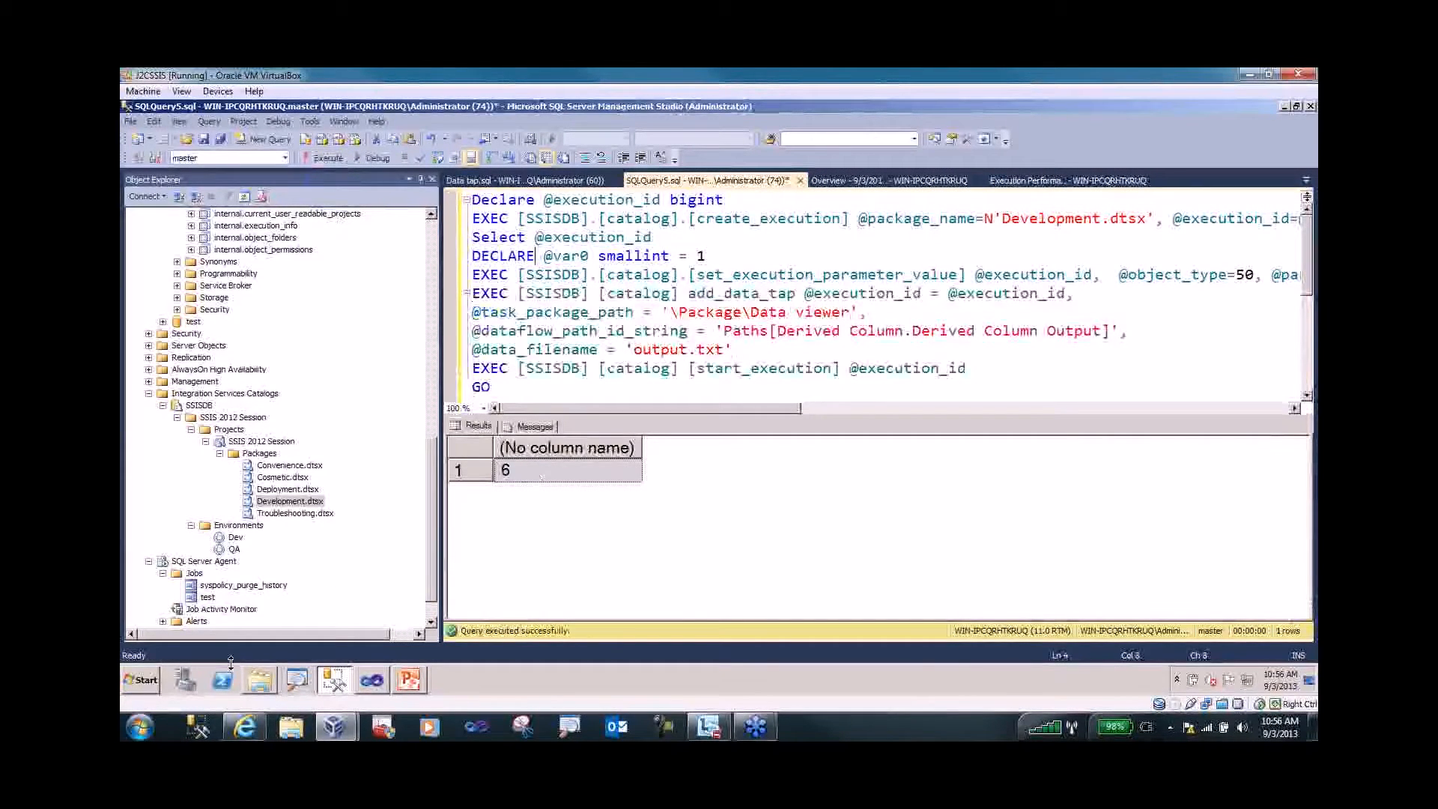
- Script the Troubleshooting.dtsx execution to a new query window without running it
click(258, 681)
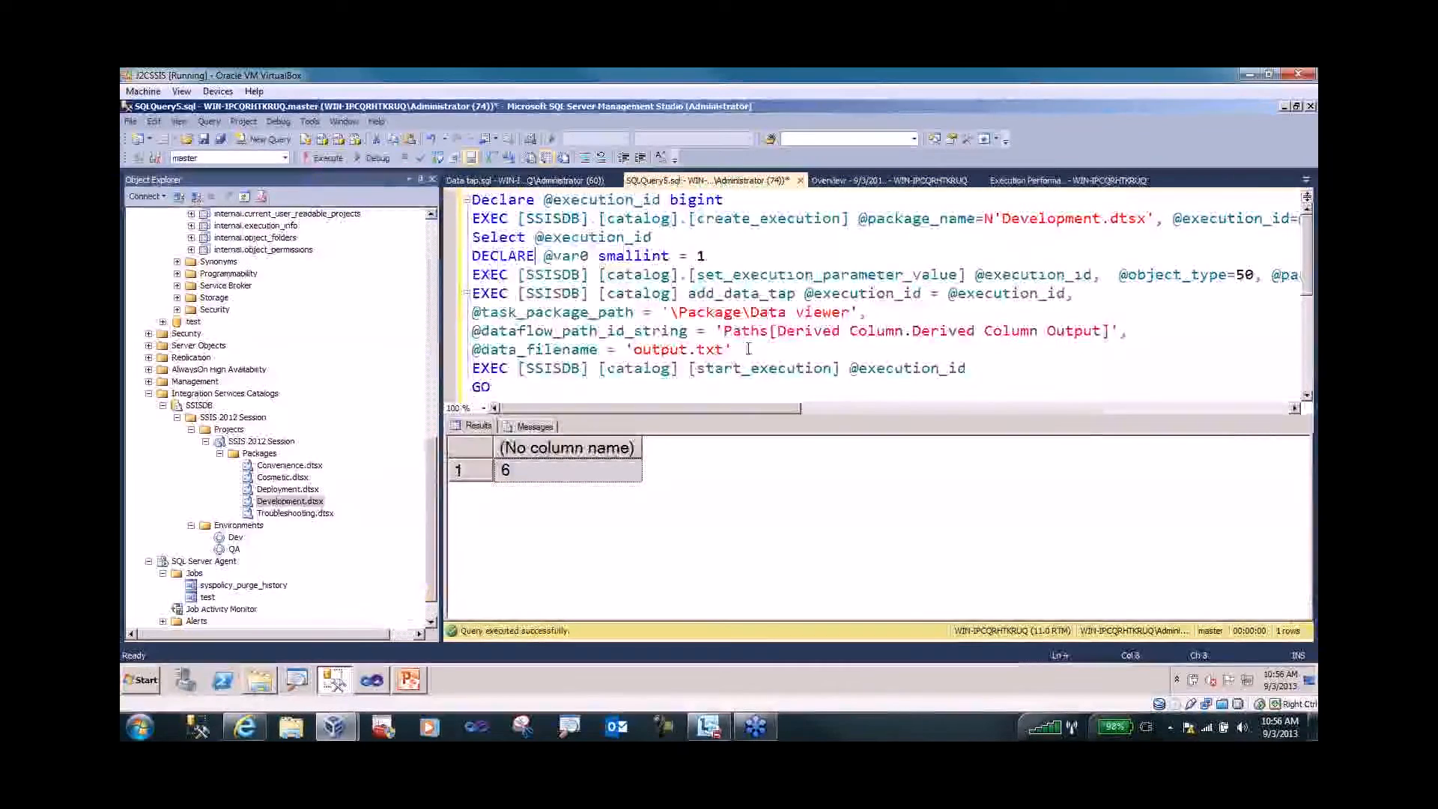
click(284, 514)
right_click(285, 518)
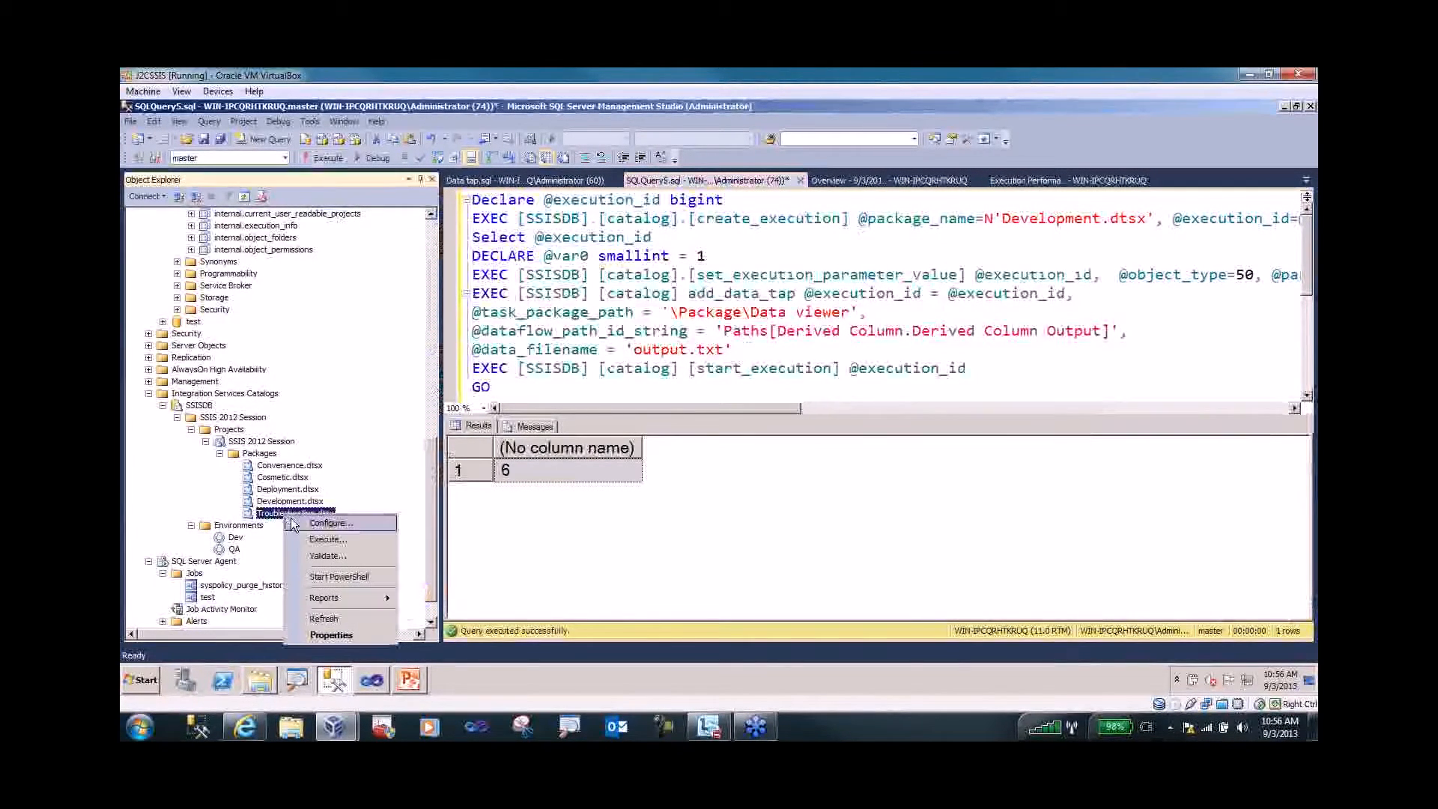
click(307, 534)
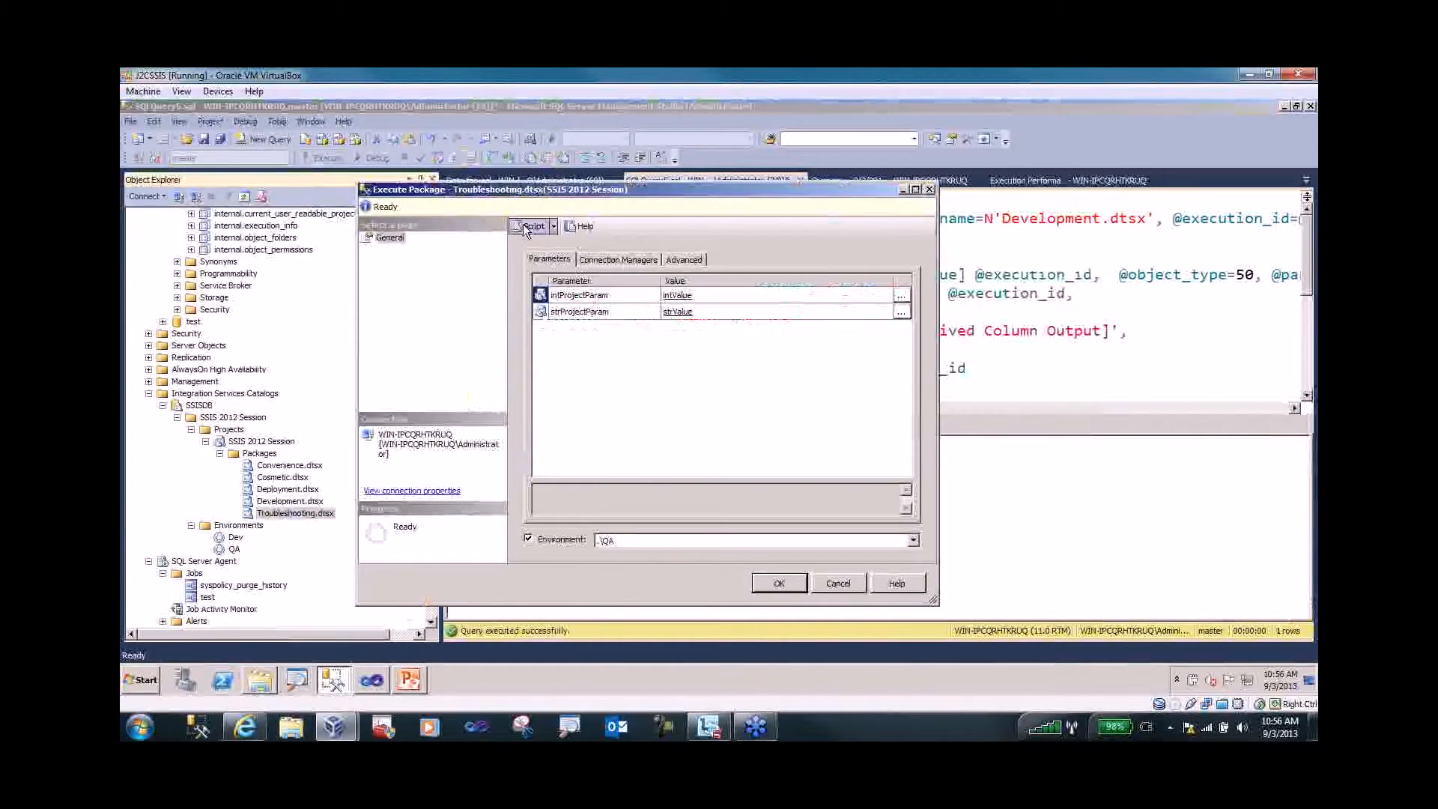
click(526, 226)
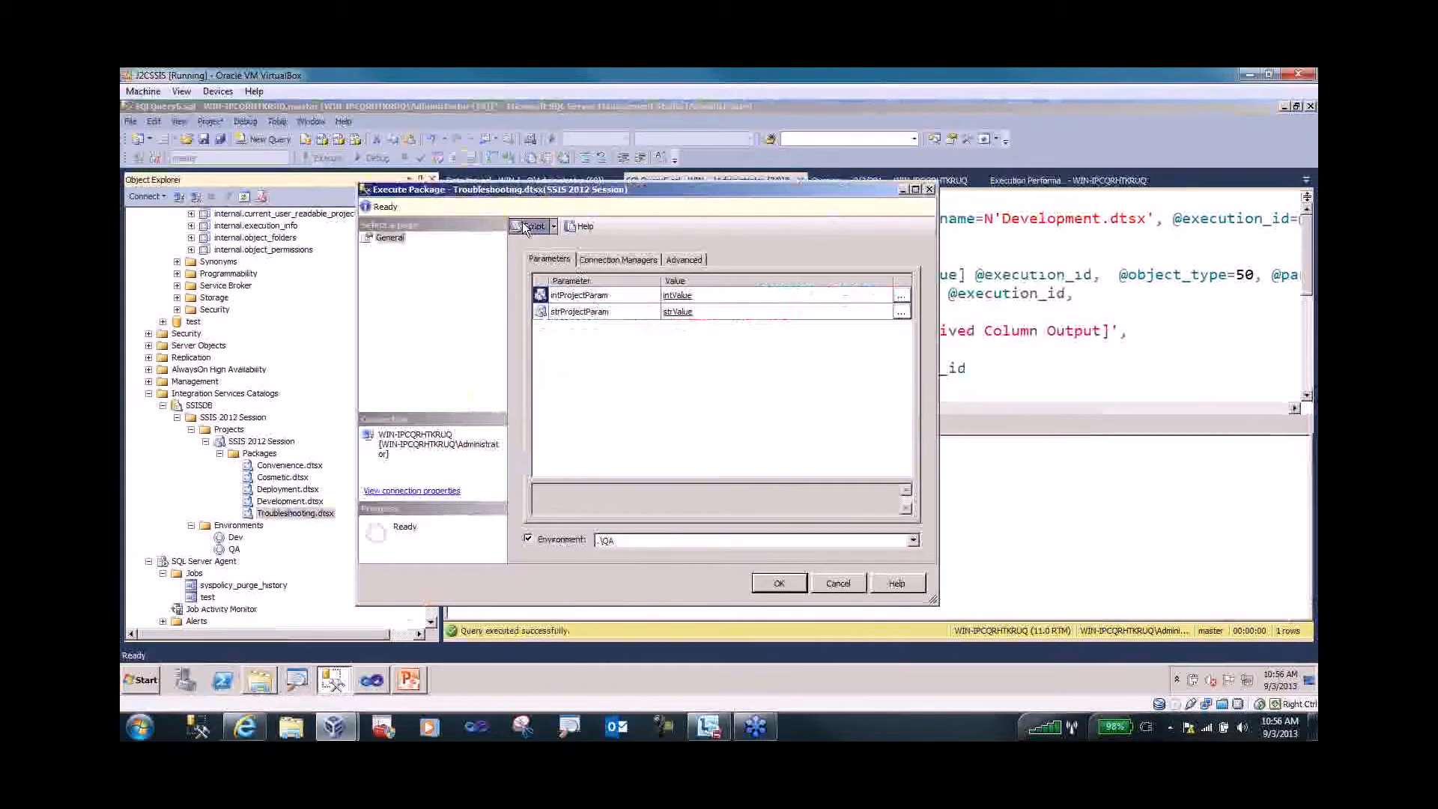
click(838, 579)
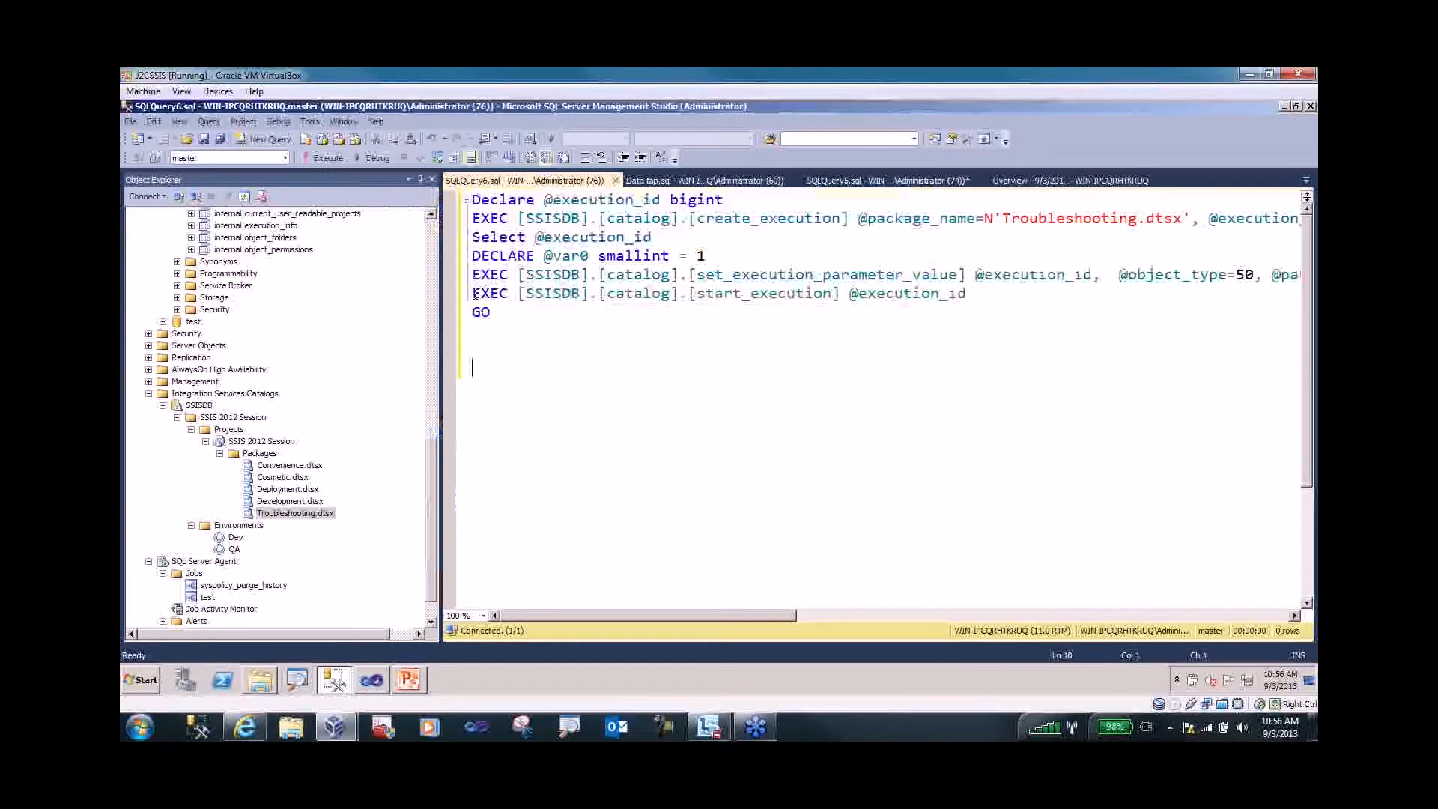
- Paste the output.txt data tap before start_execution, run it as execution 7, and open DataDumps
click(480, 293)
key(Return)
key(Up)
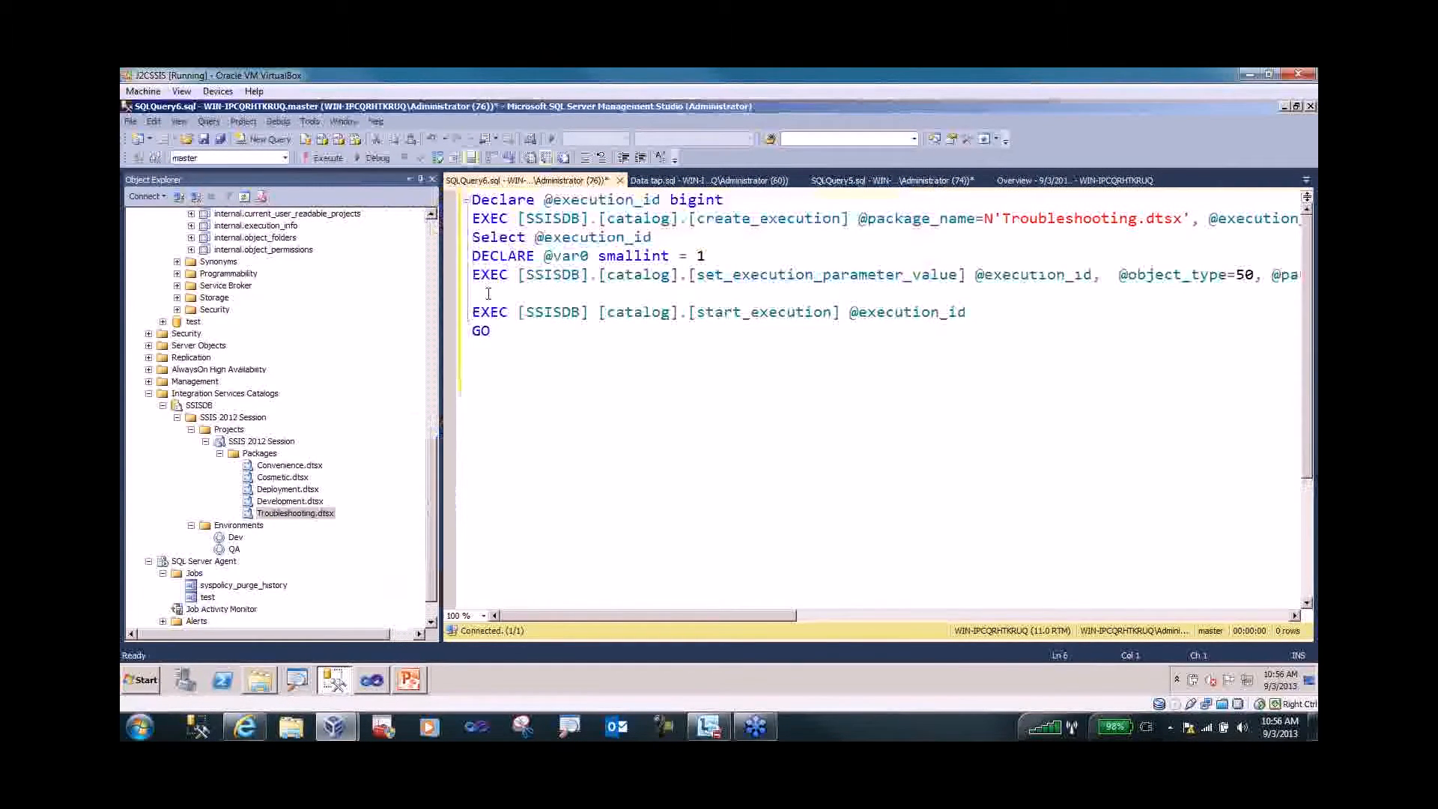
key(ctrl+v)
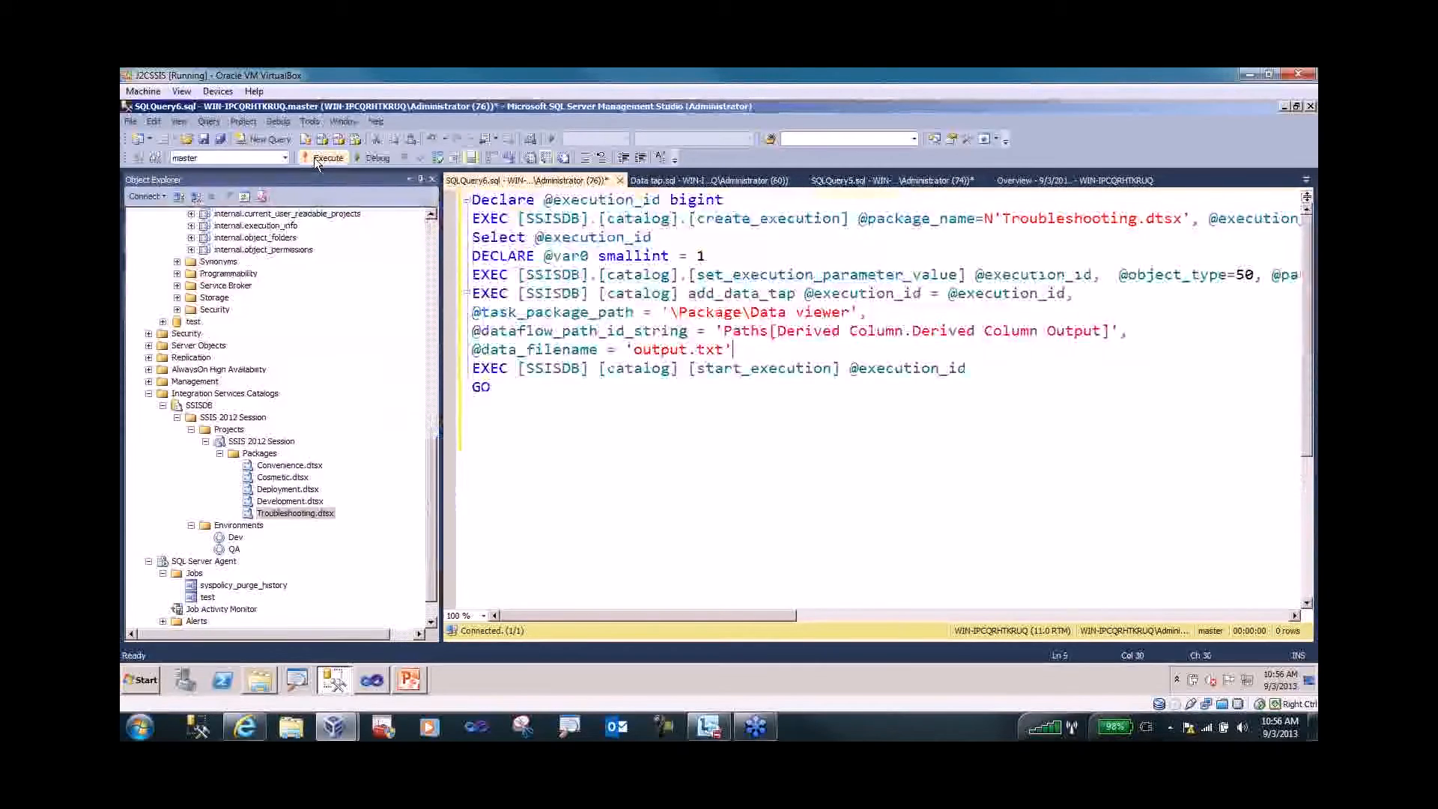
click(313, 157)
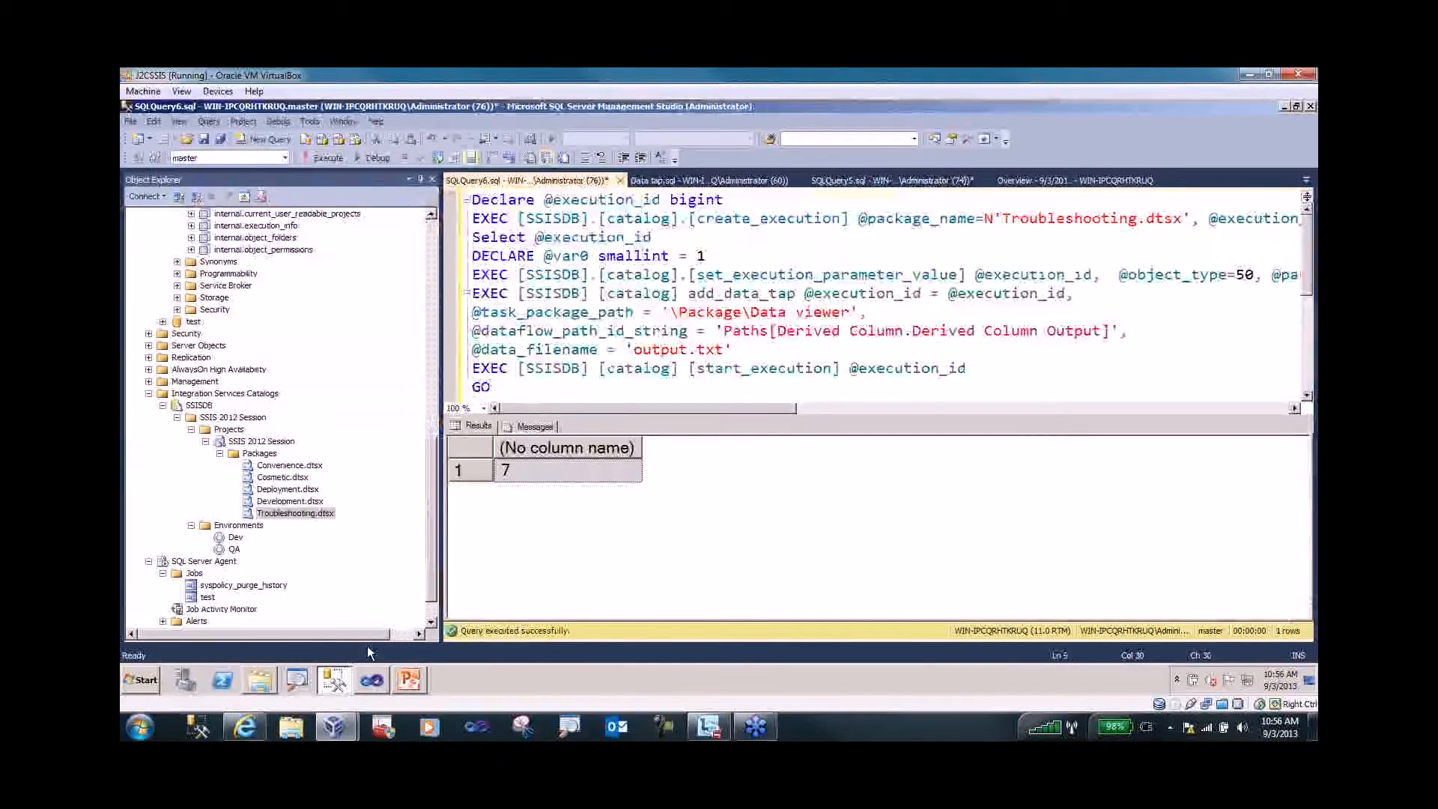
click(276, 679)
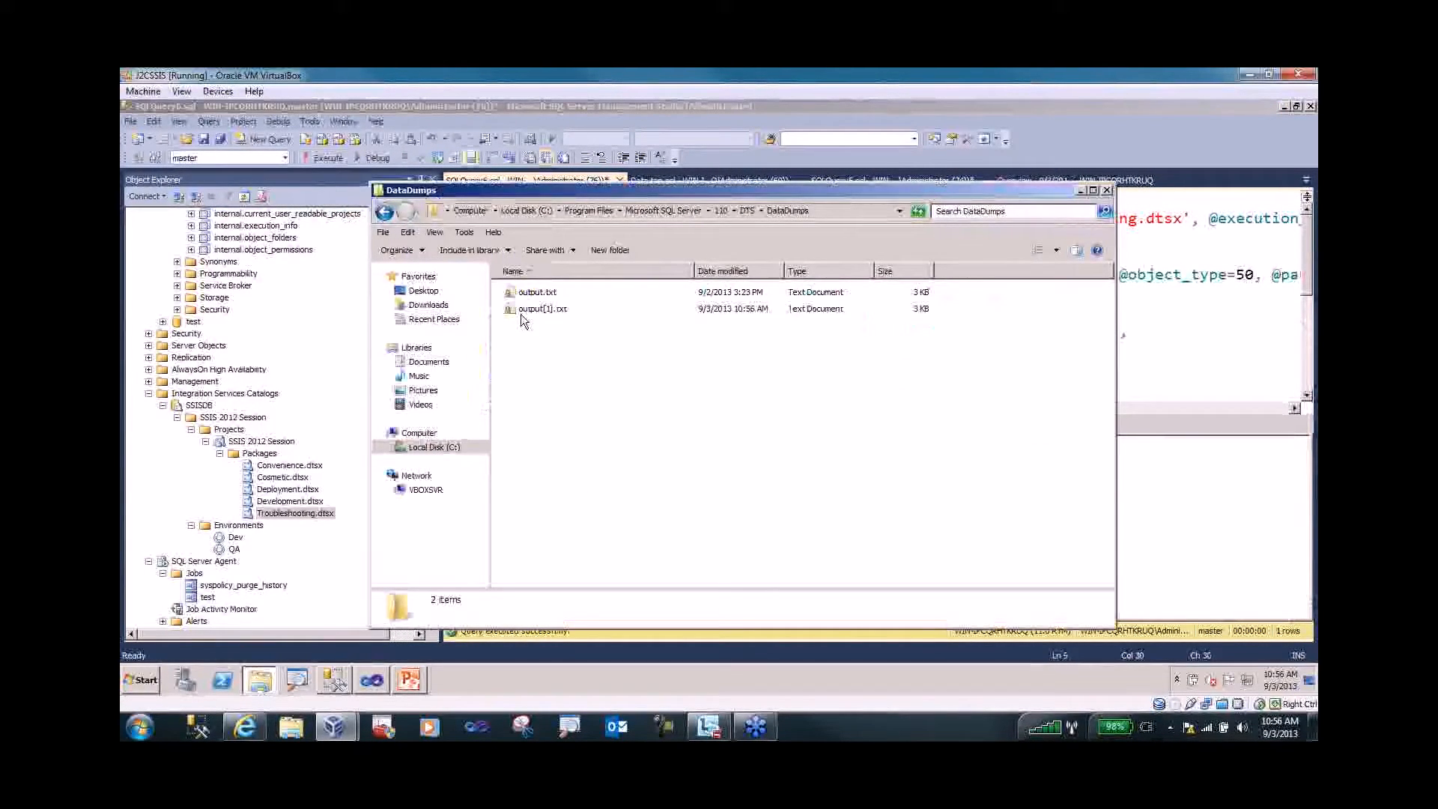
- View the tapped department rows in output[1].txt in a widened Notepad, then close DataDumps and minimize Notepad
click(518, 311)
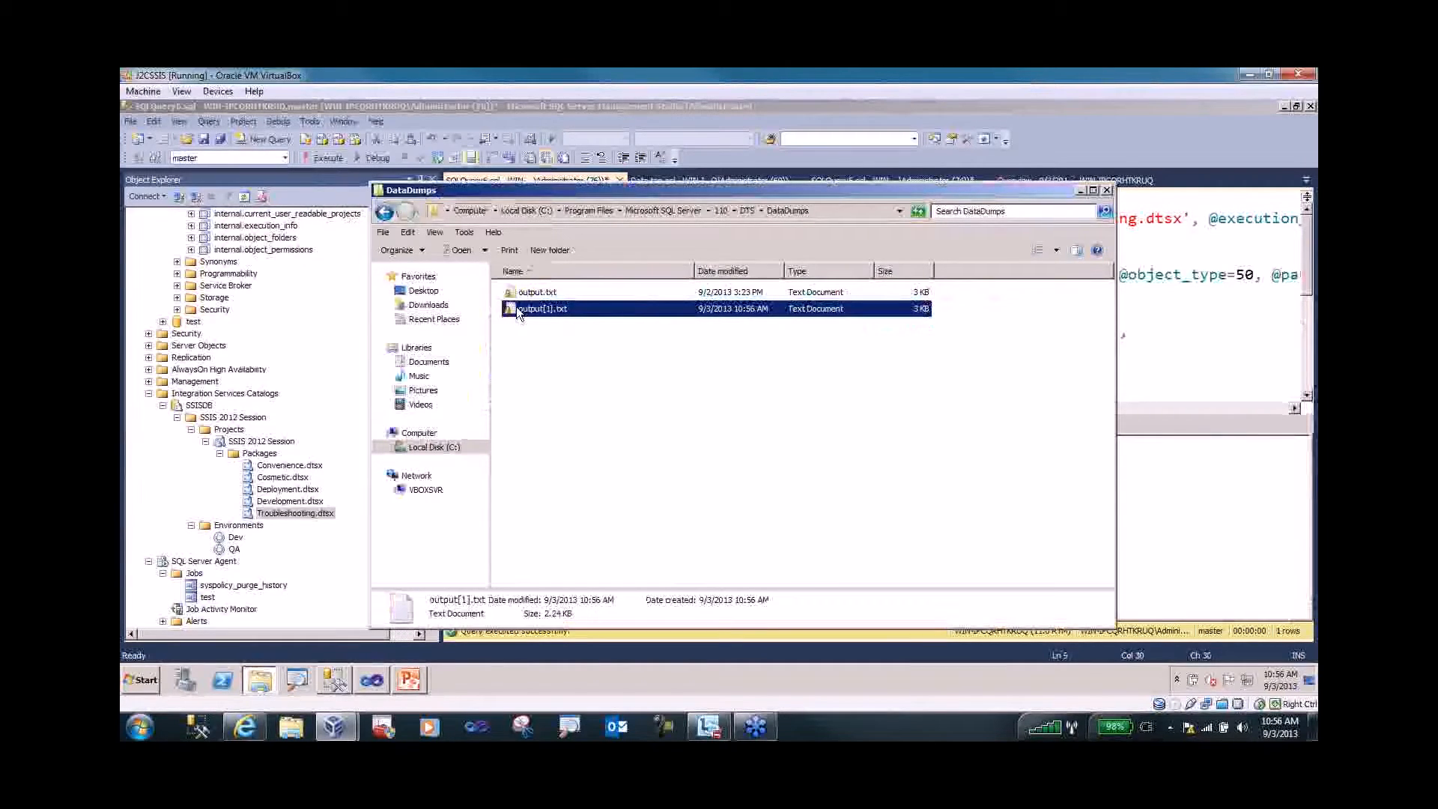
double_click(515, 308)
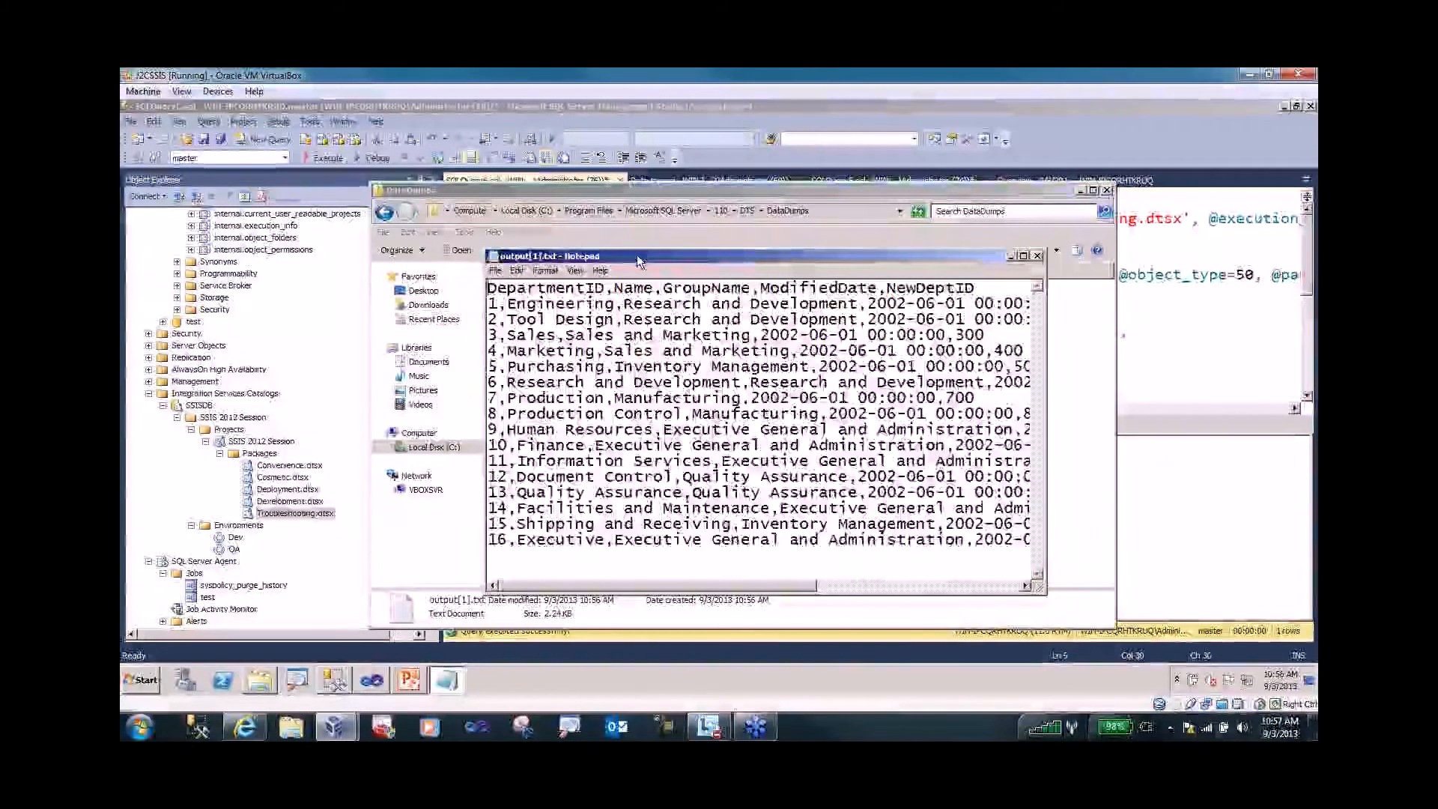
drag(631, 254, 436, 256)
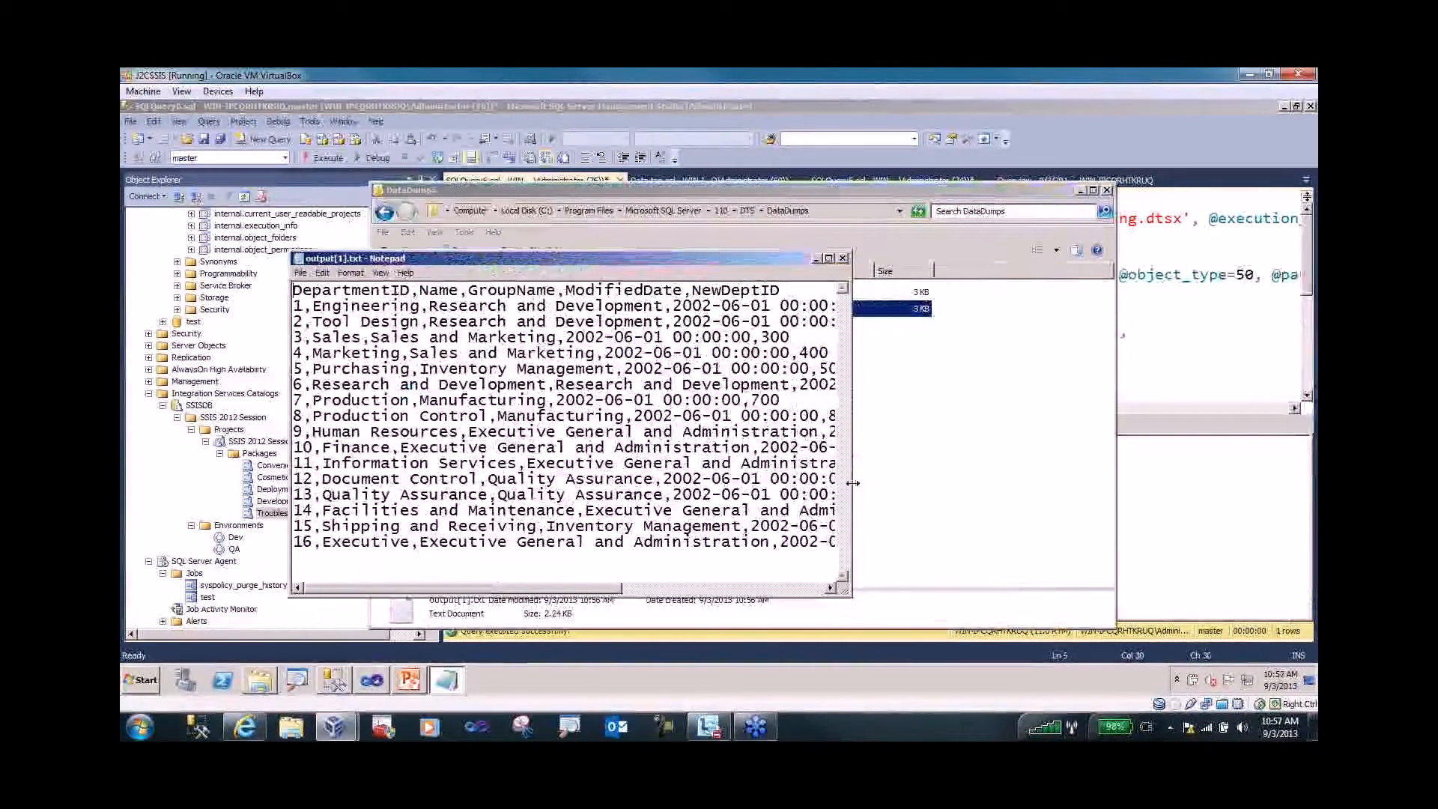
drag(853, 483, 1030, 483)
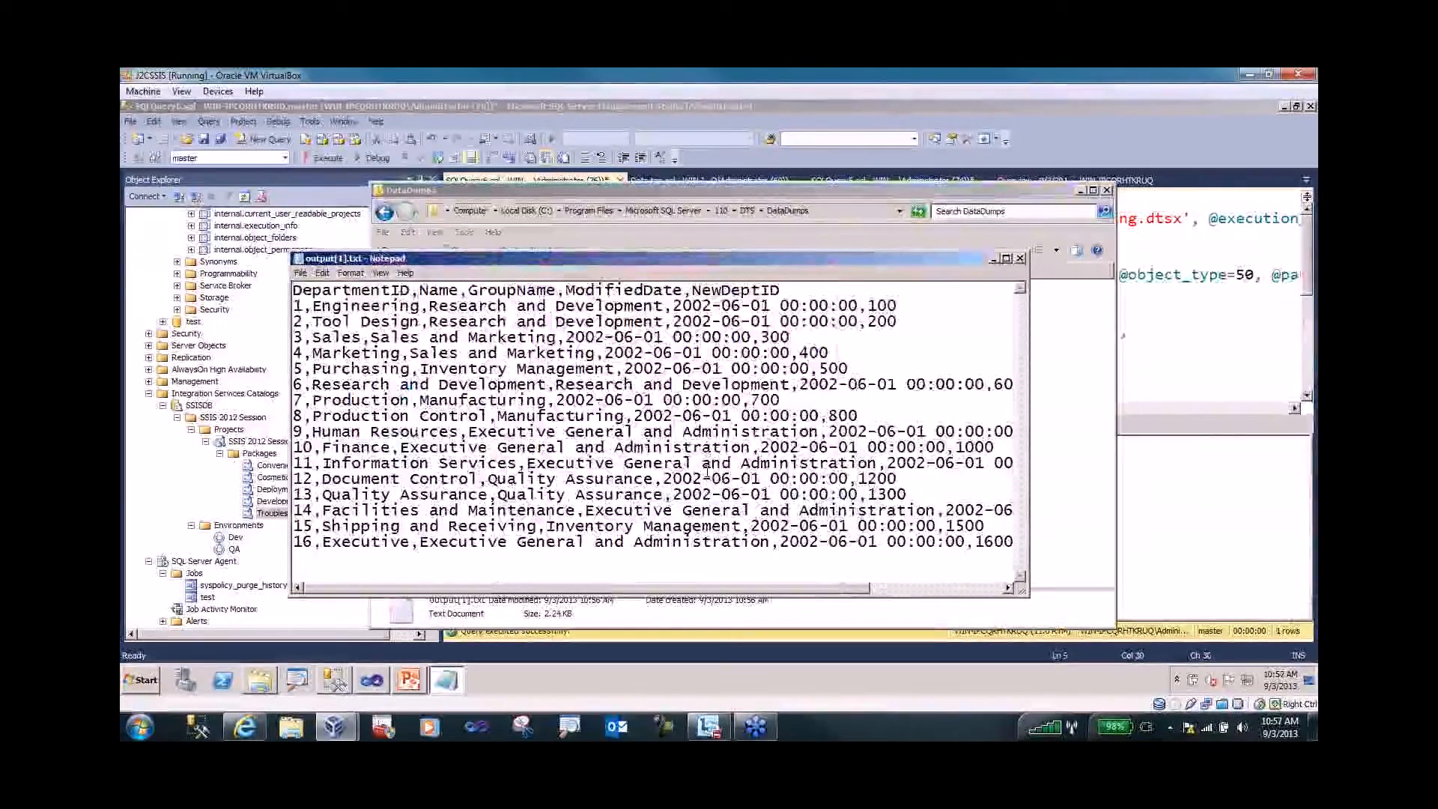
click(1080, 191)
click(996, 260)
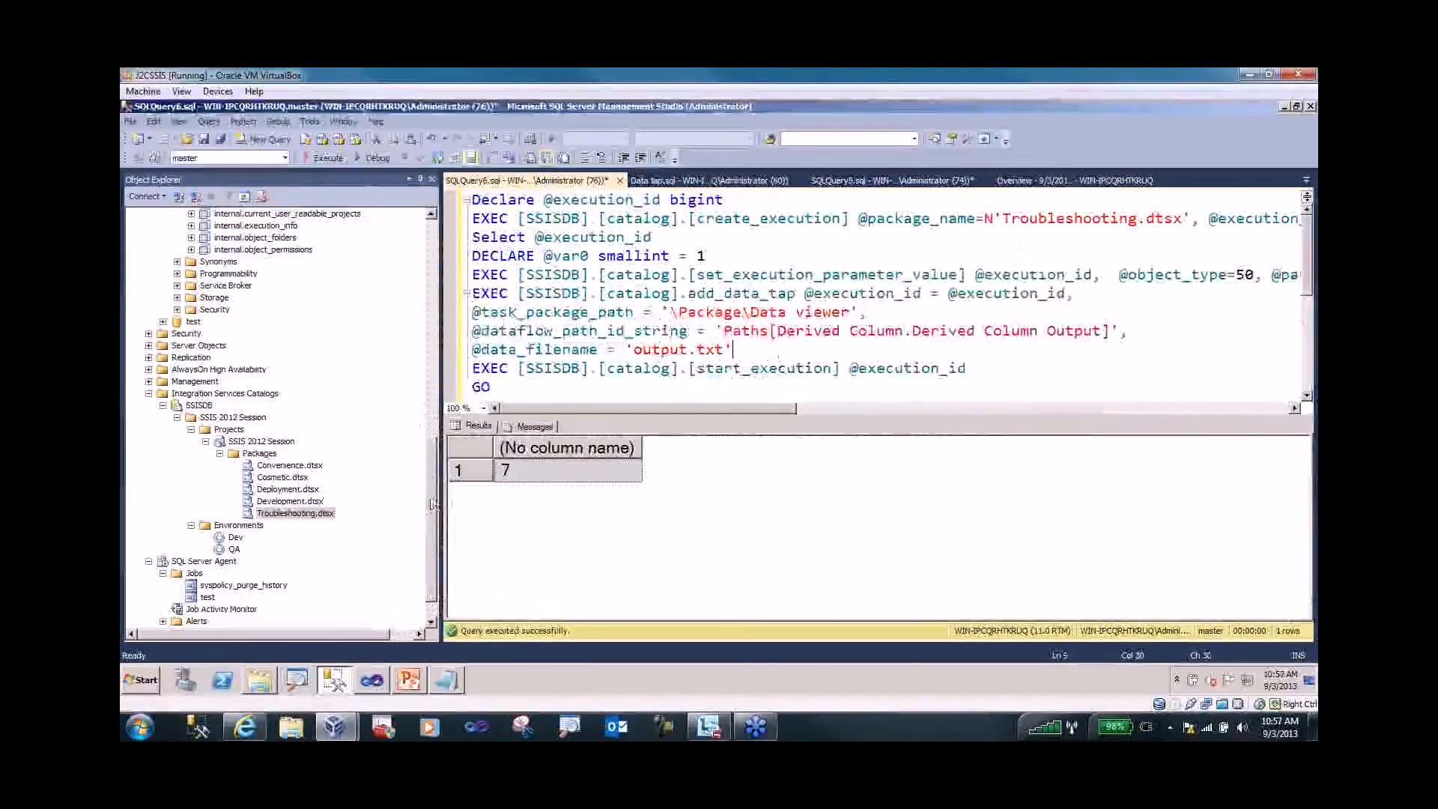
right_click(272, 468)
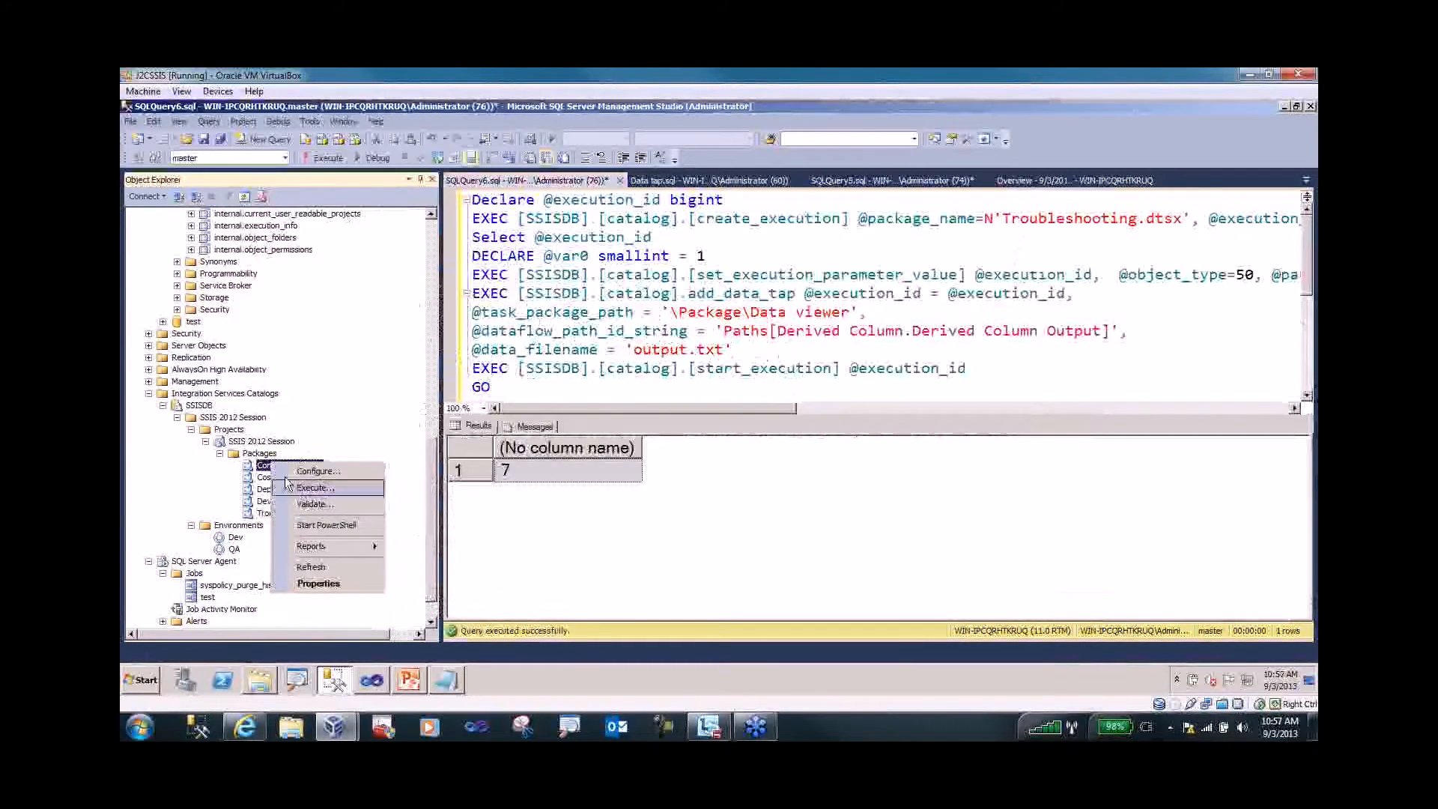
right_click(263, 442)
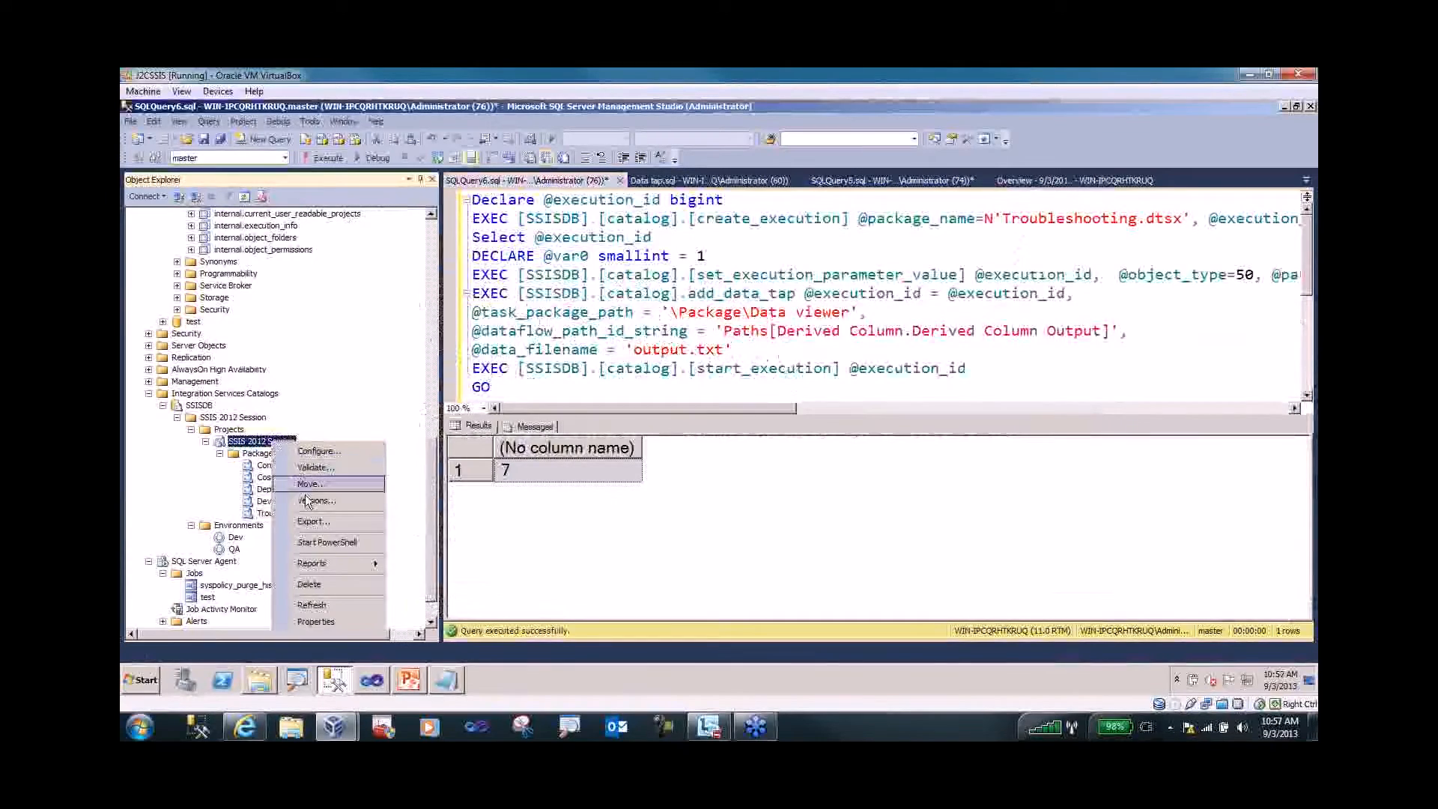
click(307, 501)
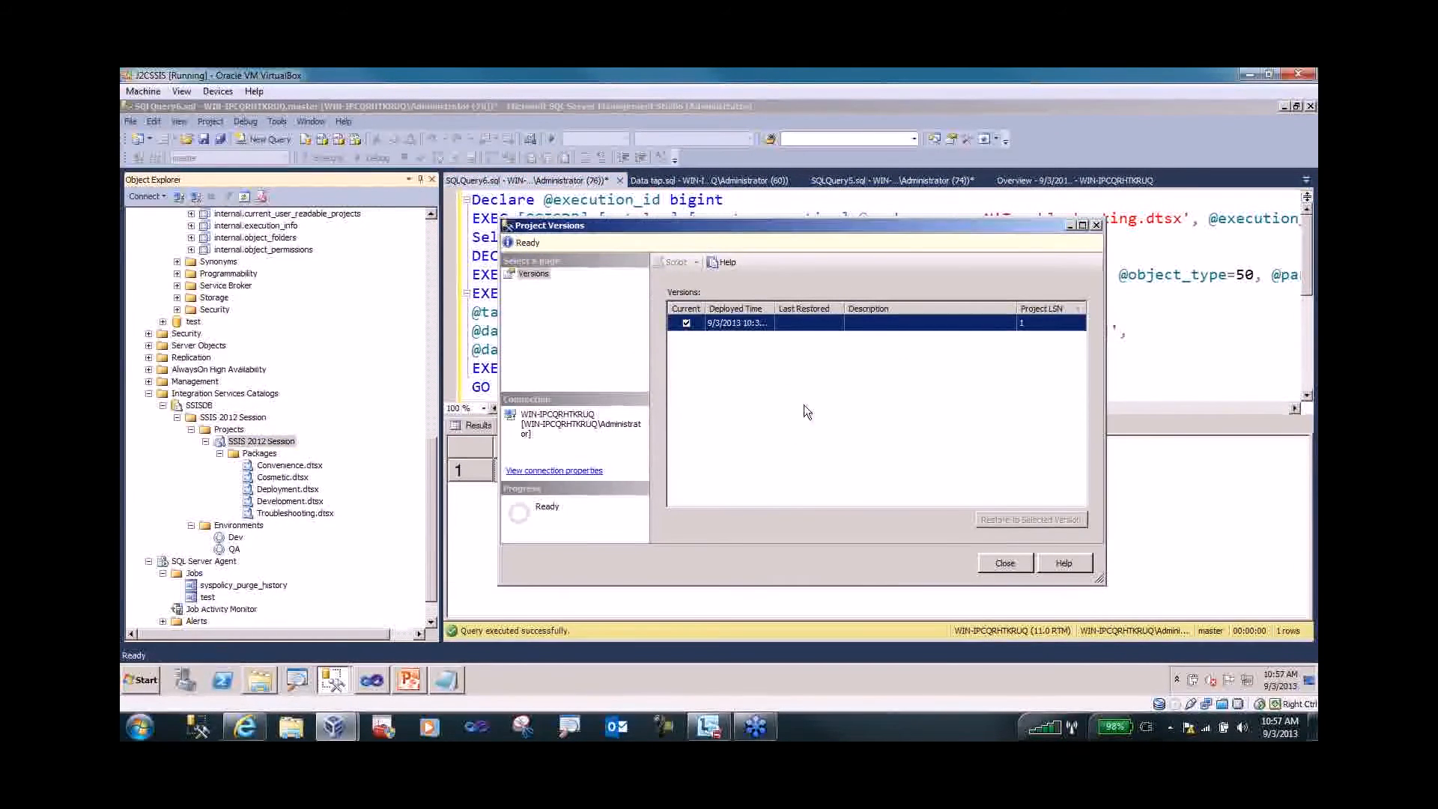
click(1025, 565)
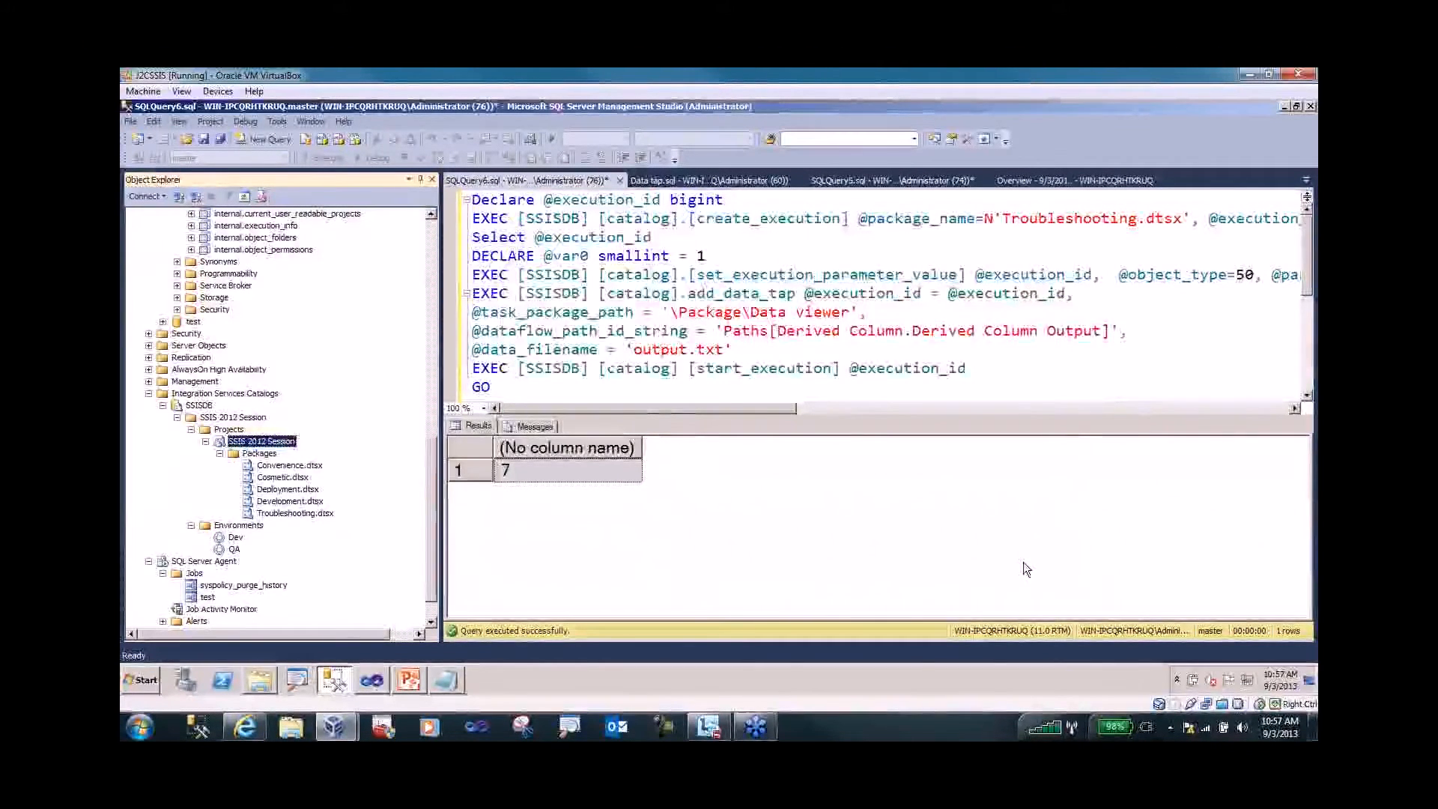